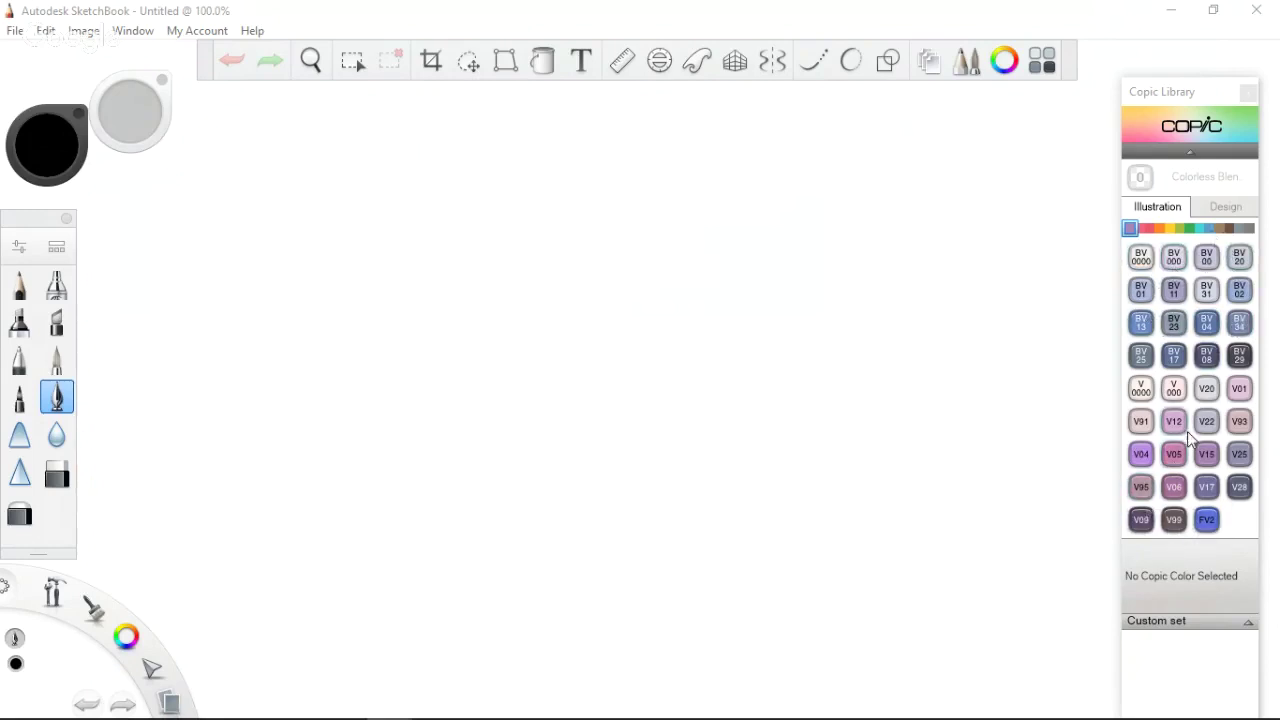
Browse the RV, R, Y, G, E and grey Copic families, then return to RV red-violet
{"action": "left_click", "coordinate": [1141, 229]}
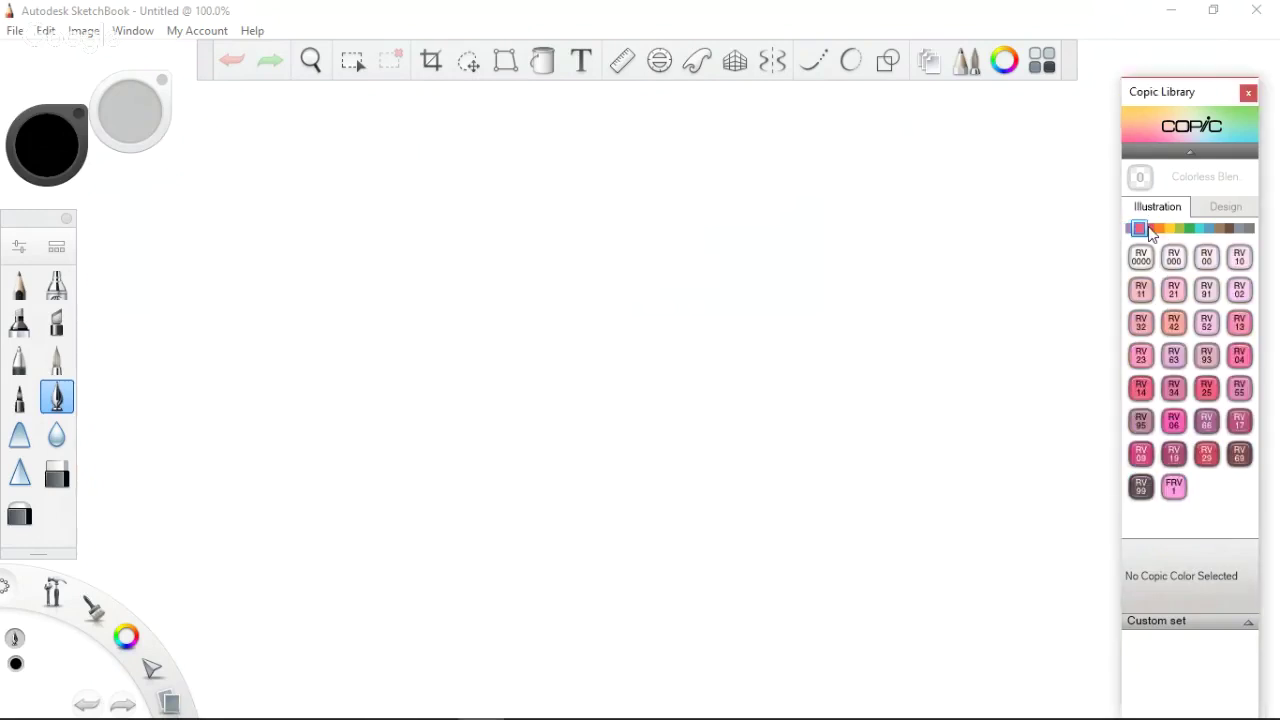
{"action": "left_click", "coordinate": [1151, 229]}
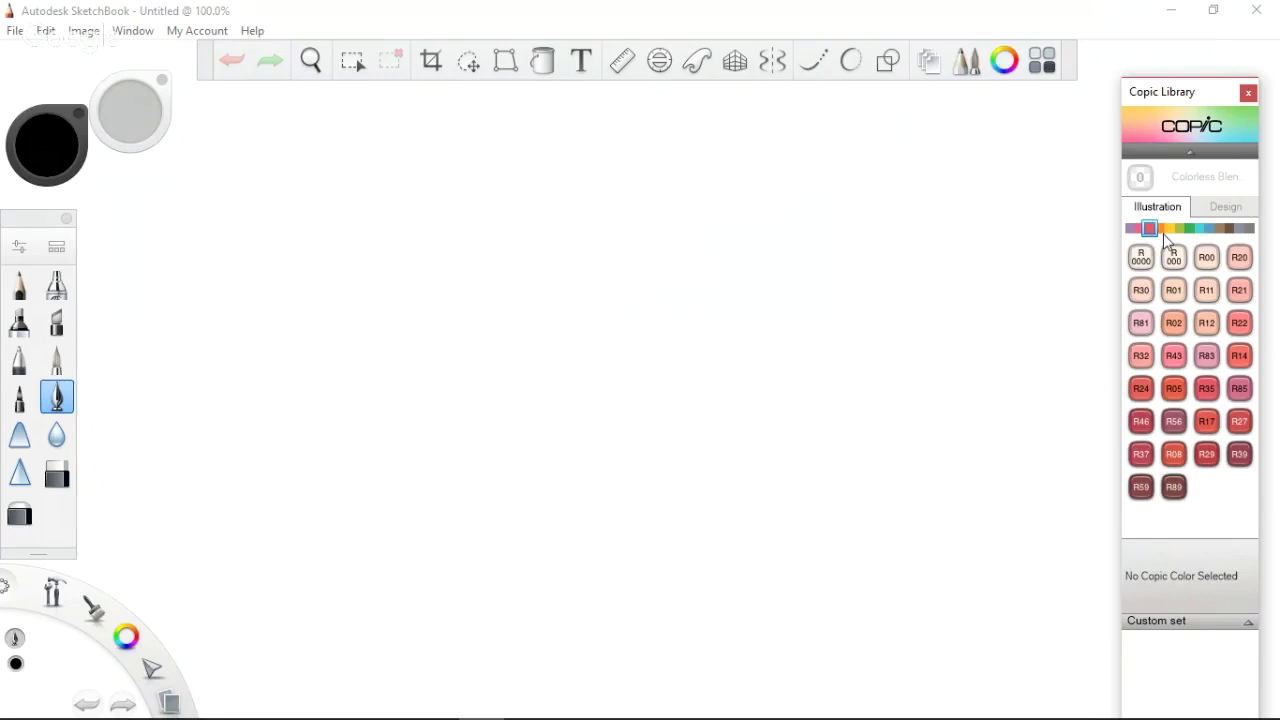
{"action": "left_click", "coordinate": [1162, 229]}
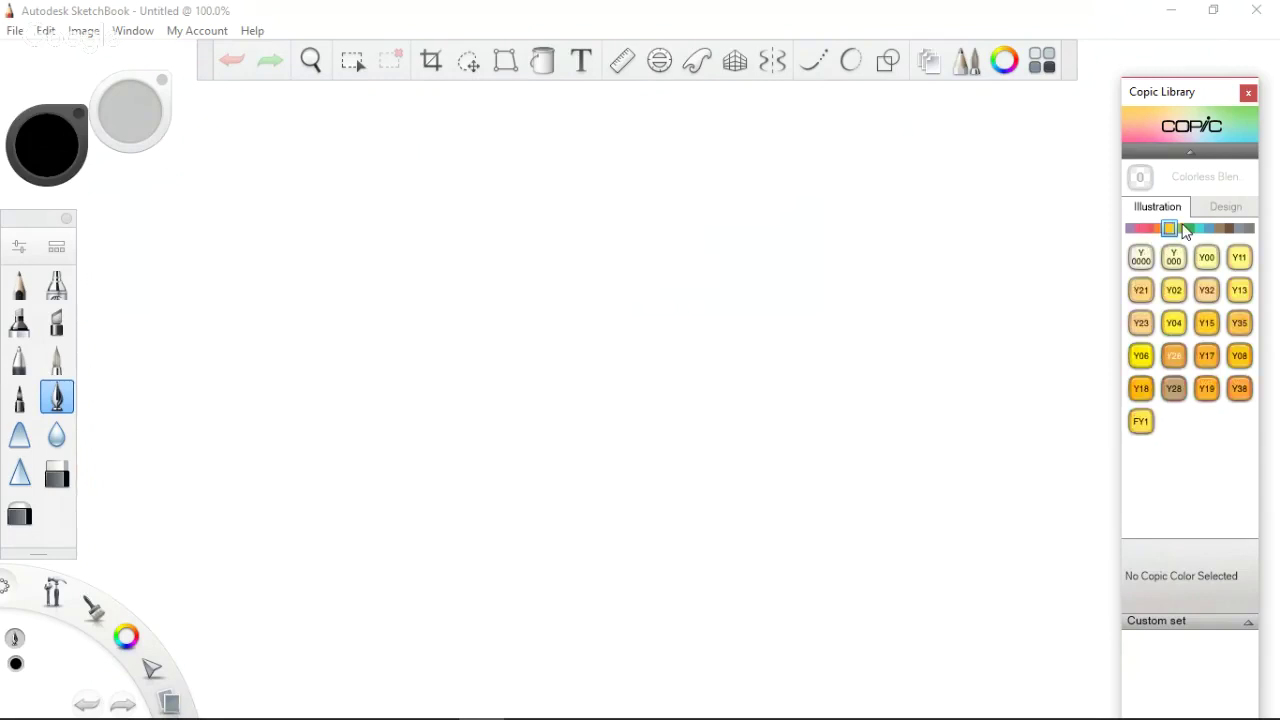
{"action": "left_click", "coordinate": [1183, 230]}
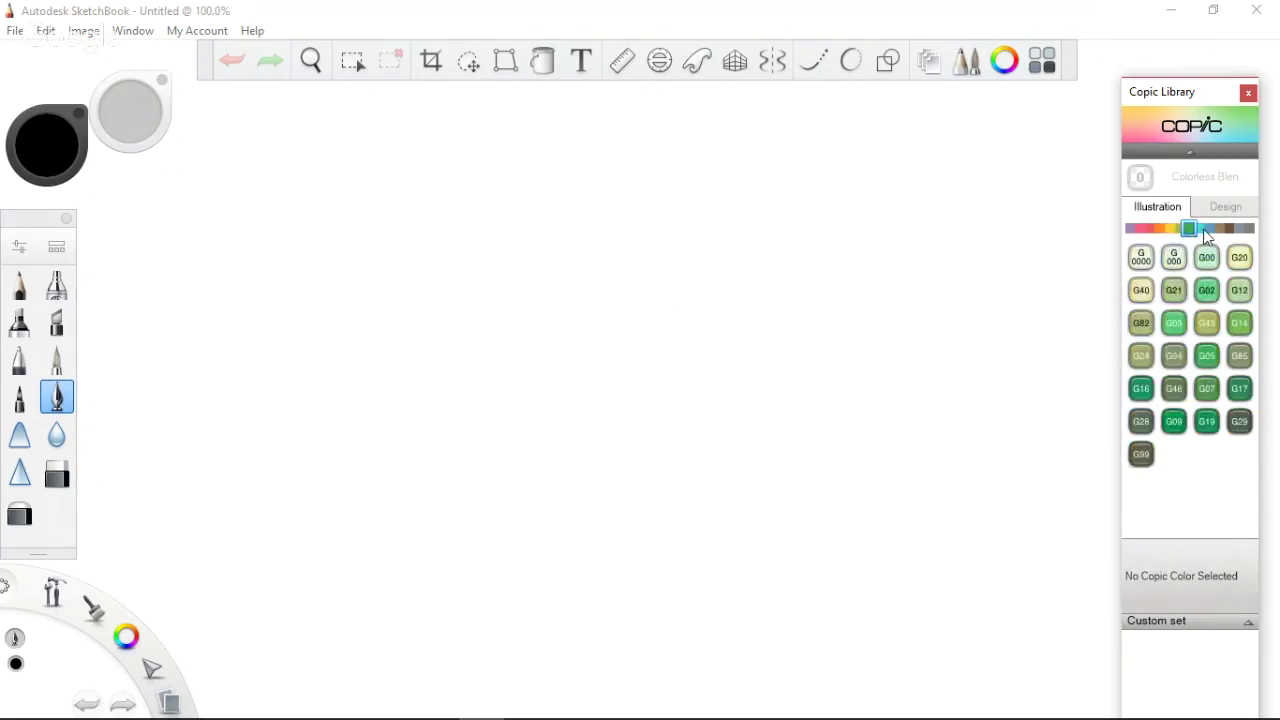
{"action": "left_click", "coordinate": [1203, 229]}
{"action": "left_click", "coordinate": [1209, 229]}
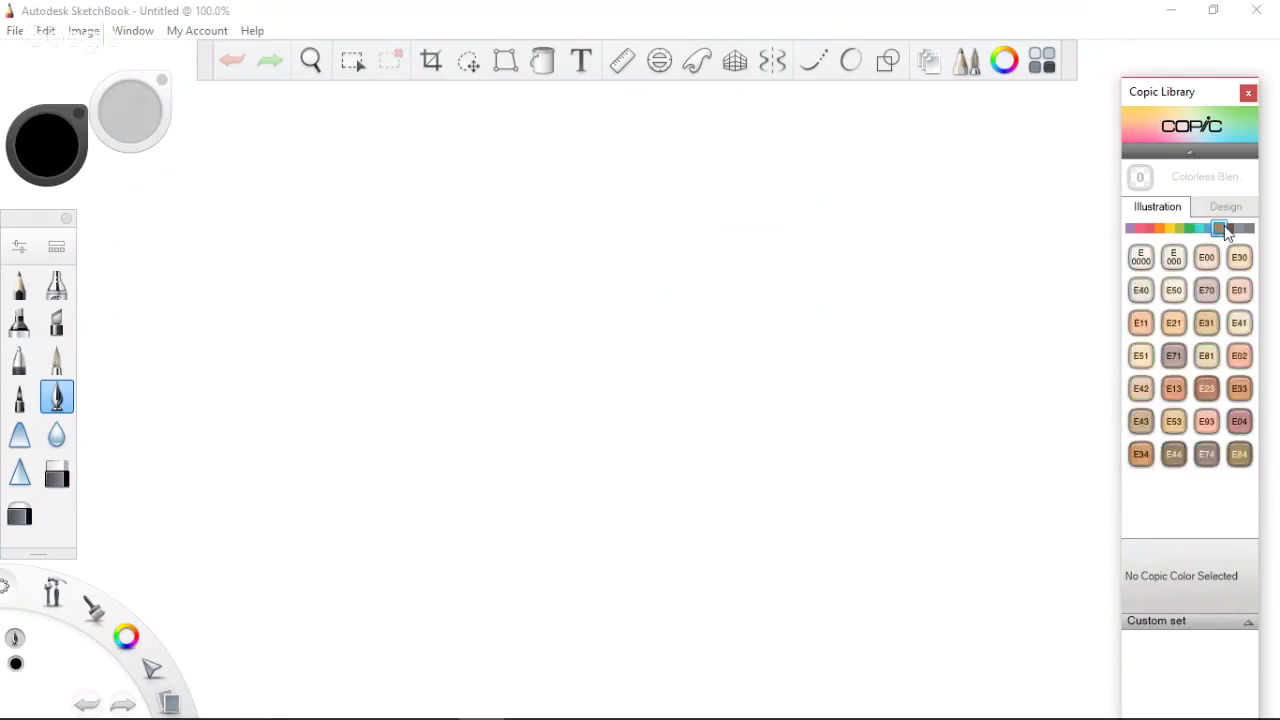
{"action": "left_click", "coordinate": [1231, 229]}
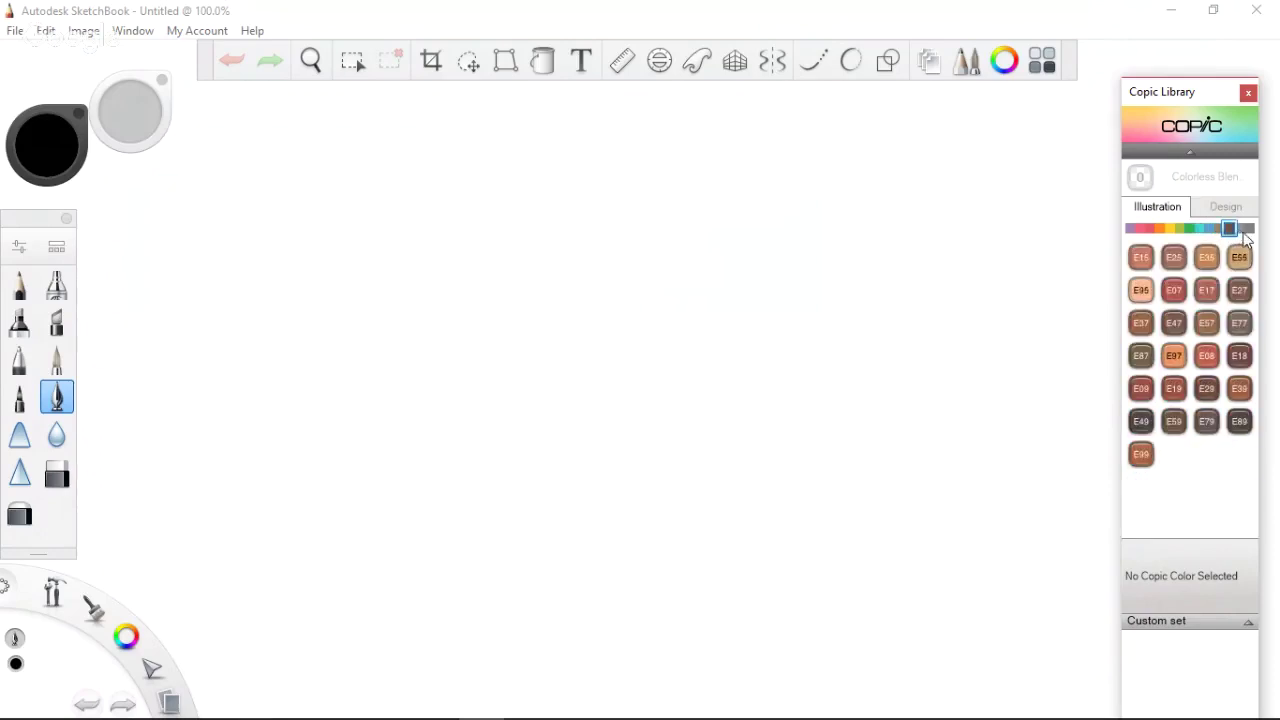
{"action": "left_click", "coordinate": [1242, 229]}
{"action": "left_click", "coordinate": [1250, 229]}
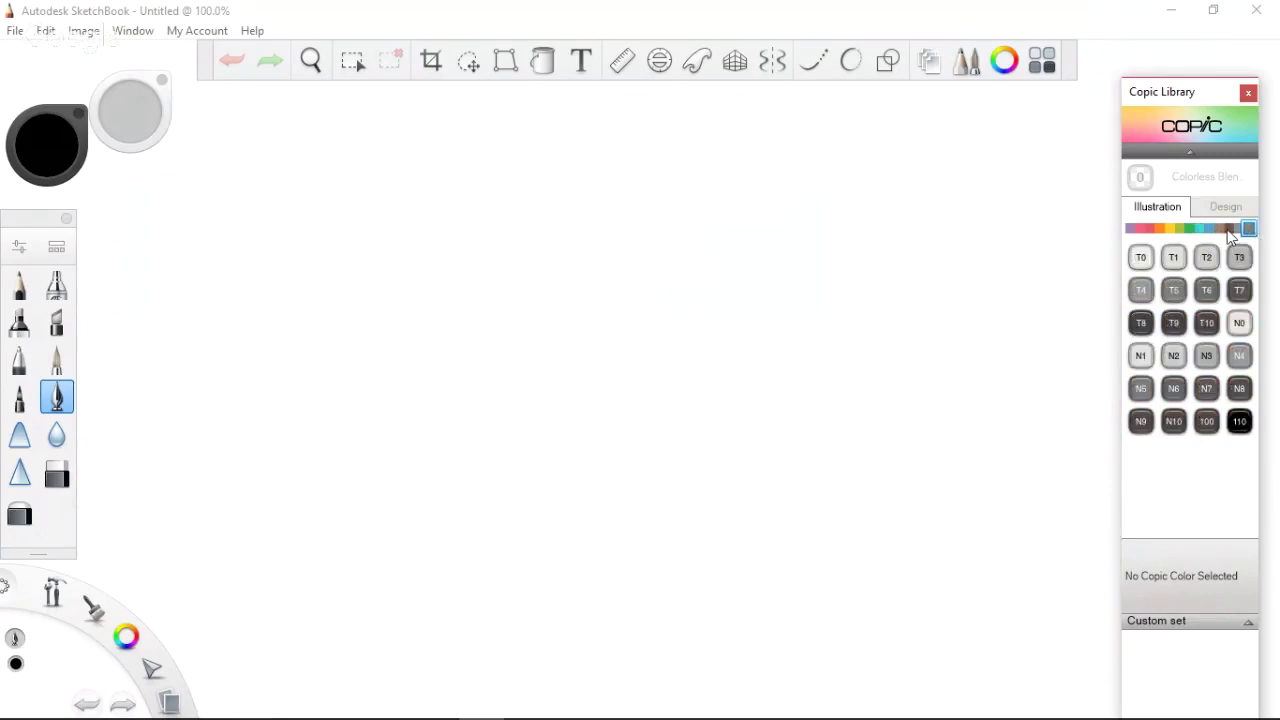
{"action": "left_click", "coordinate": [1131, 229]}
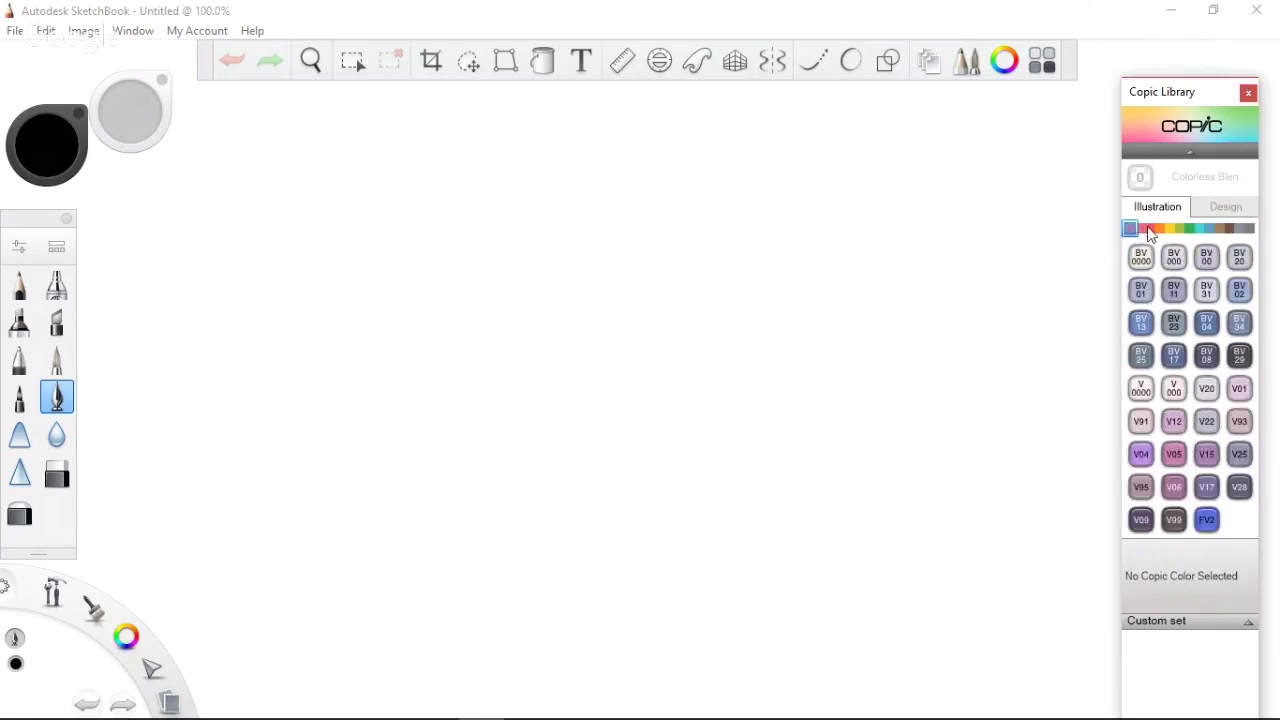
{"action": "left_click", "coordinate": [1140, 229]}
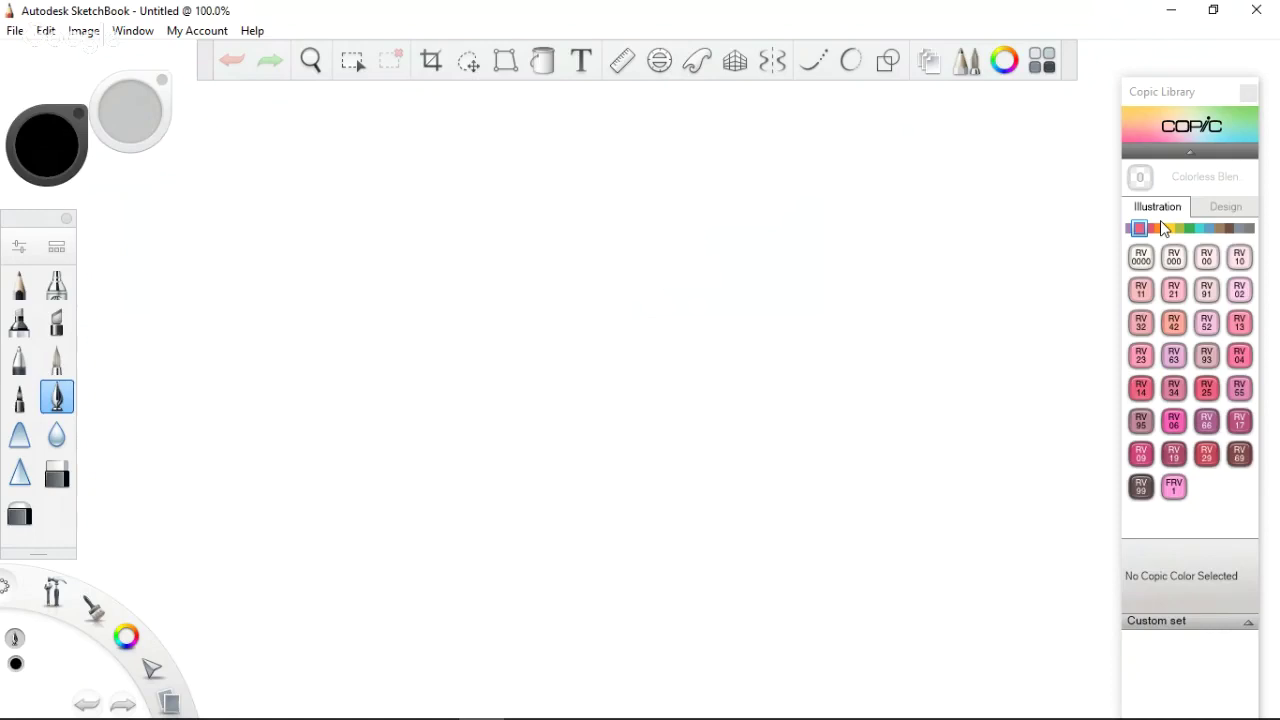
Try RV11 Pink and RV0000, briefly switching to the Design marker set and back to Illustration
{"action": "left_click", "coordinate": [1138, 180]}
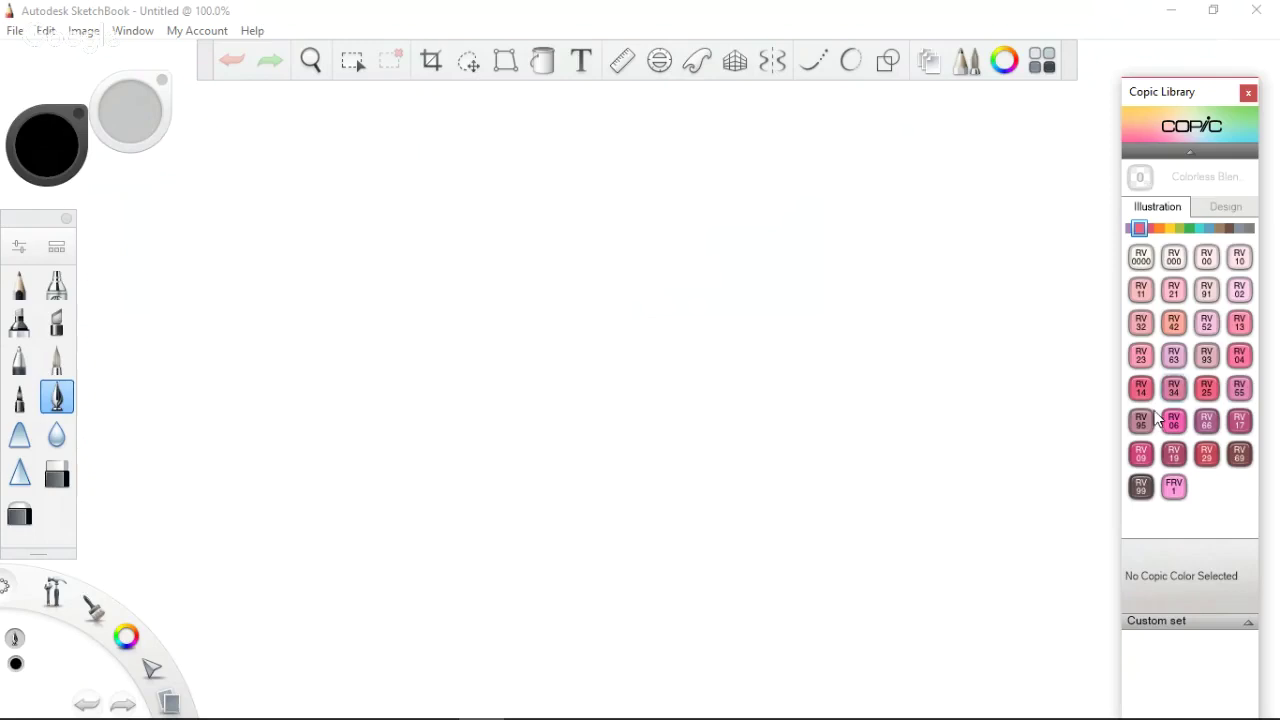
{"action": "left_click", "coordinate": [1140, 288]}
{"action": "left_click", "coordinate": [1134, 262]}
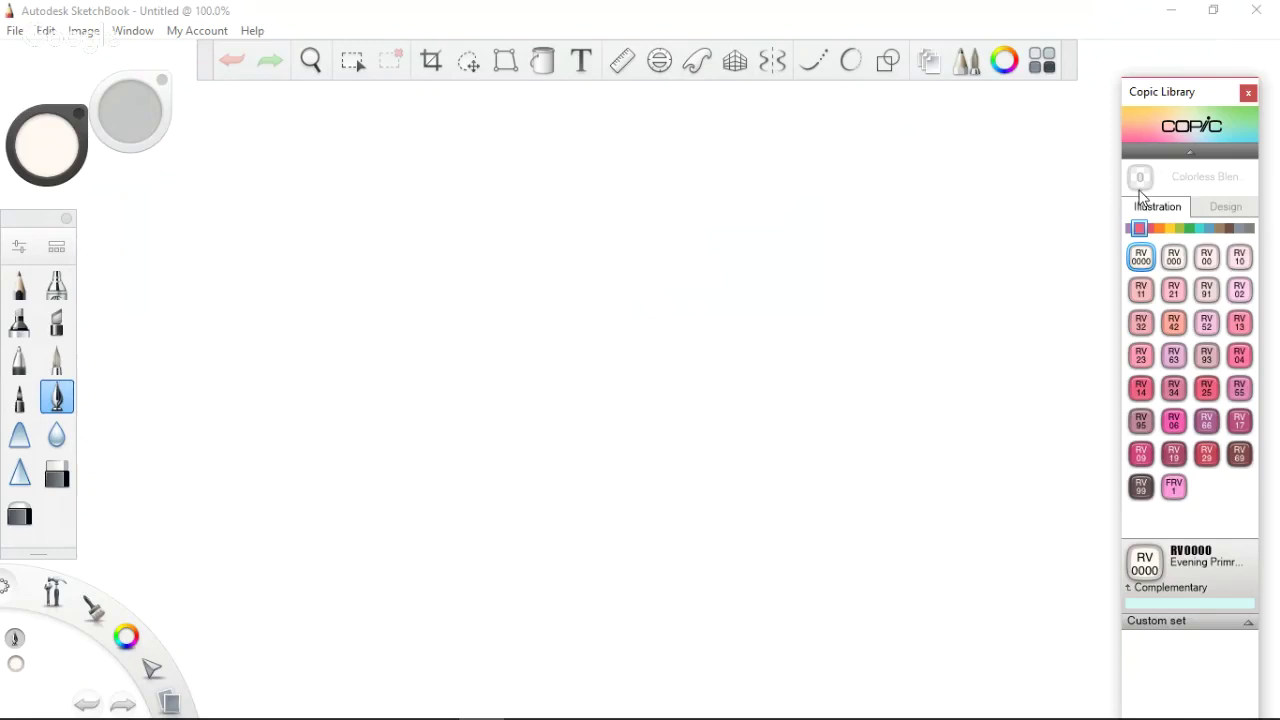
{"action": "left_click", "coordinate": [1225, 206]}
{"action": "left_click", "coordinate": [1160, 210]}
Sample RV63, FRV1, RV99, RV19, RV25, RV55, RV34 and RV14 pinks
{"action": "left_click", "coordinate": [1168, 360]}
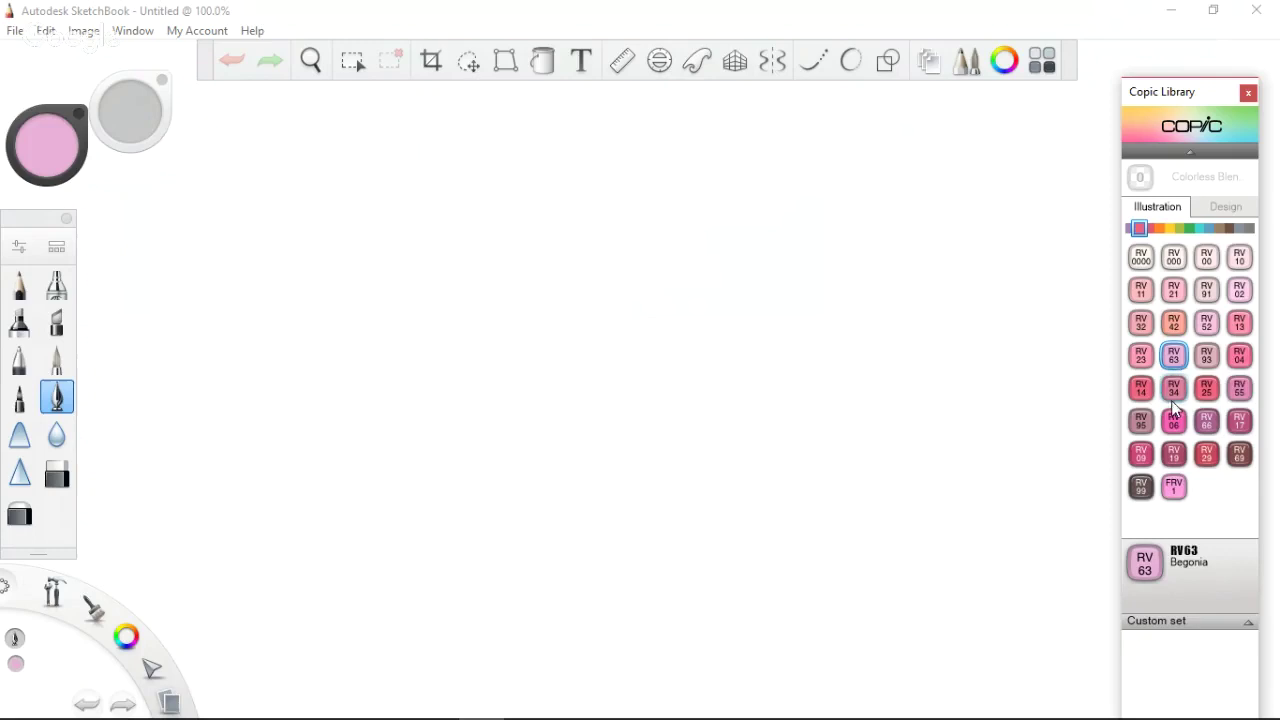
{"action": "left_click", "coordinate": [1174, 488]}
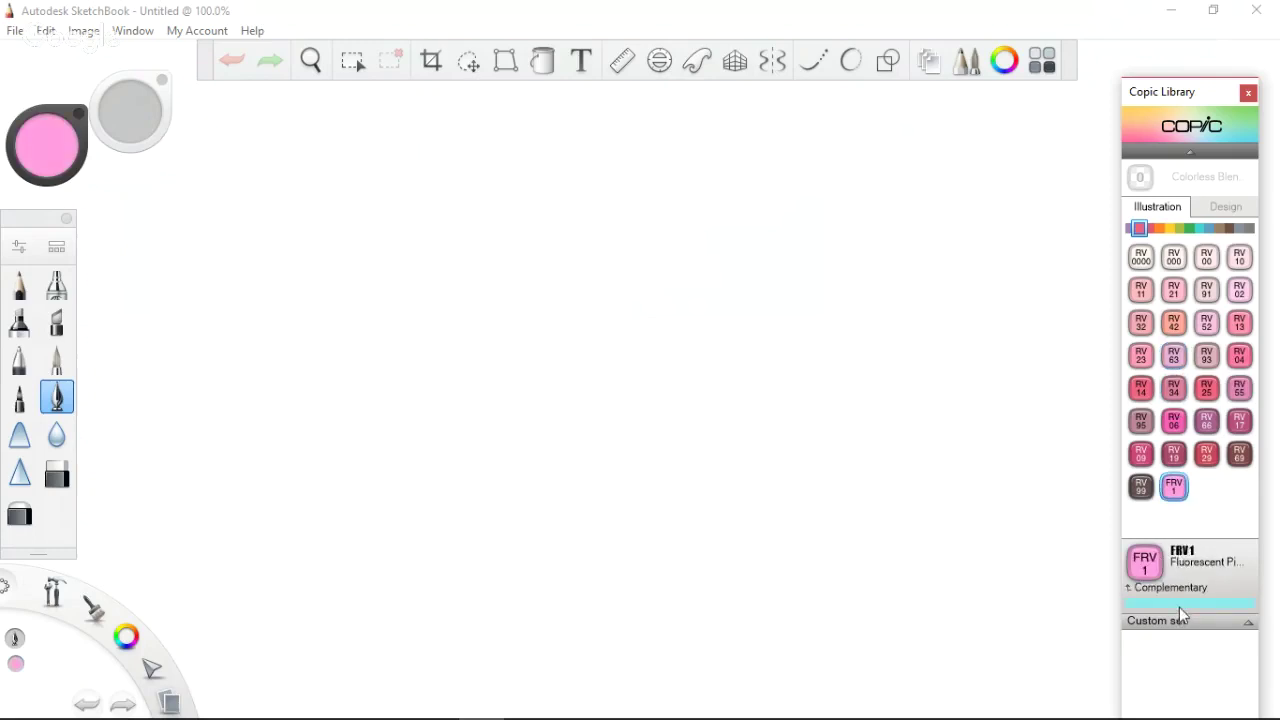
{"action": "left_click", "coordinate": [1145, 488]}
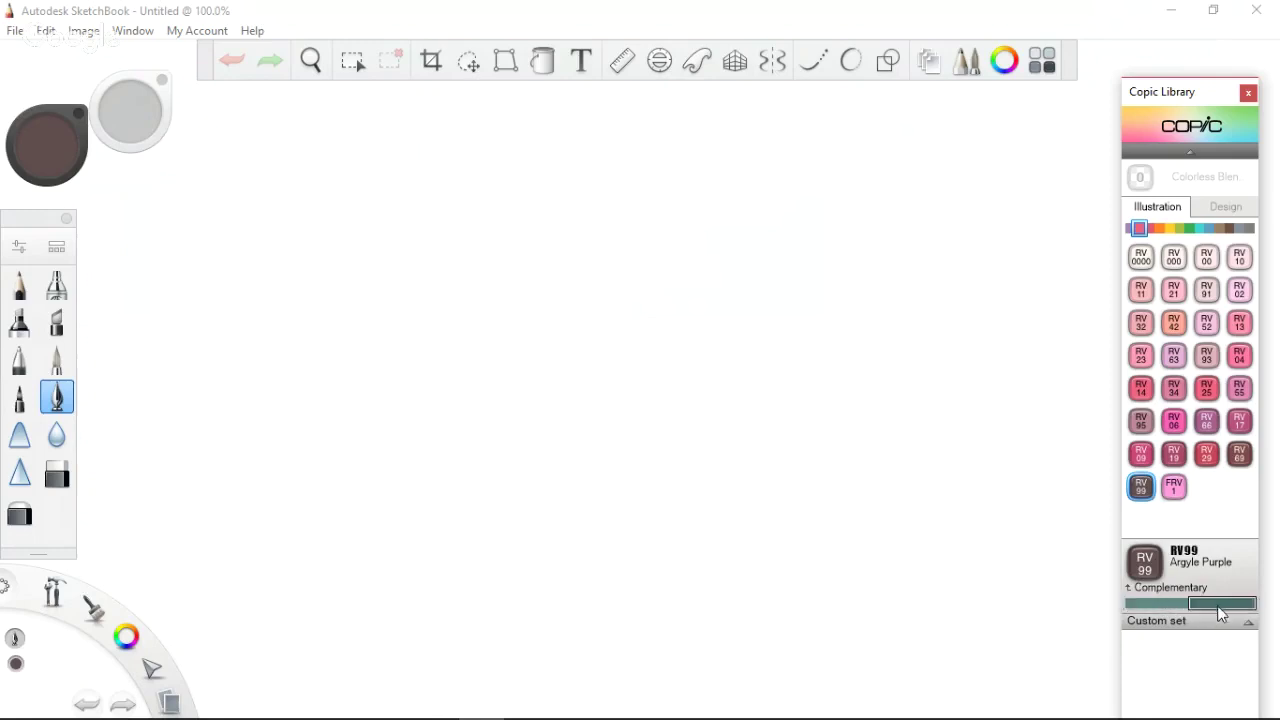
{"action": "left_click", "coordinate": [1172, 452]}
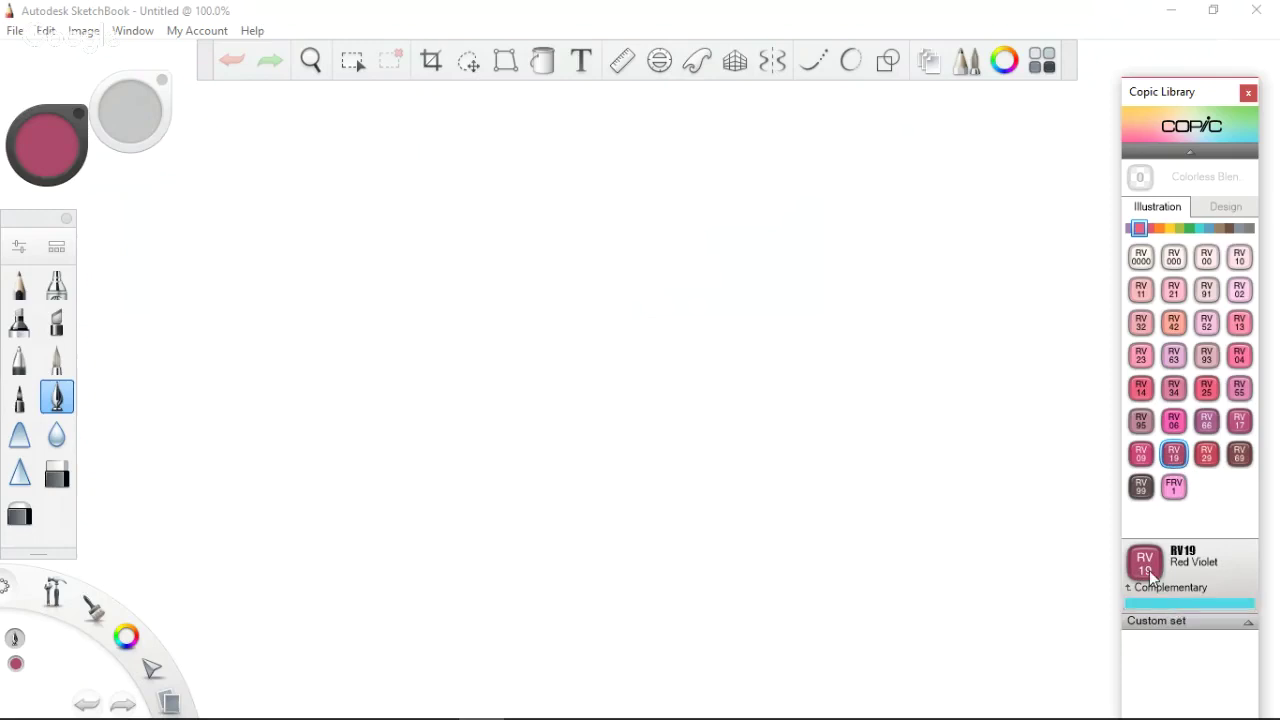
{"action": "left_click", "coordinate": [1207, 389]}
{"action": "left_click", "coordinate": [1239, 390]}
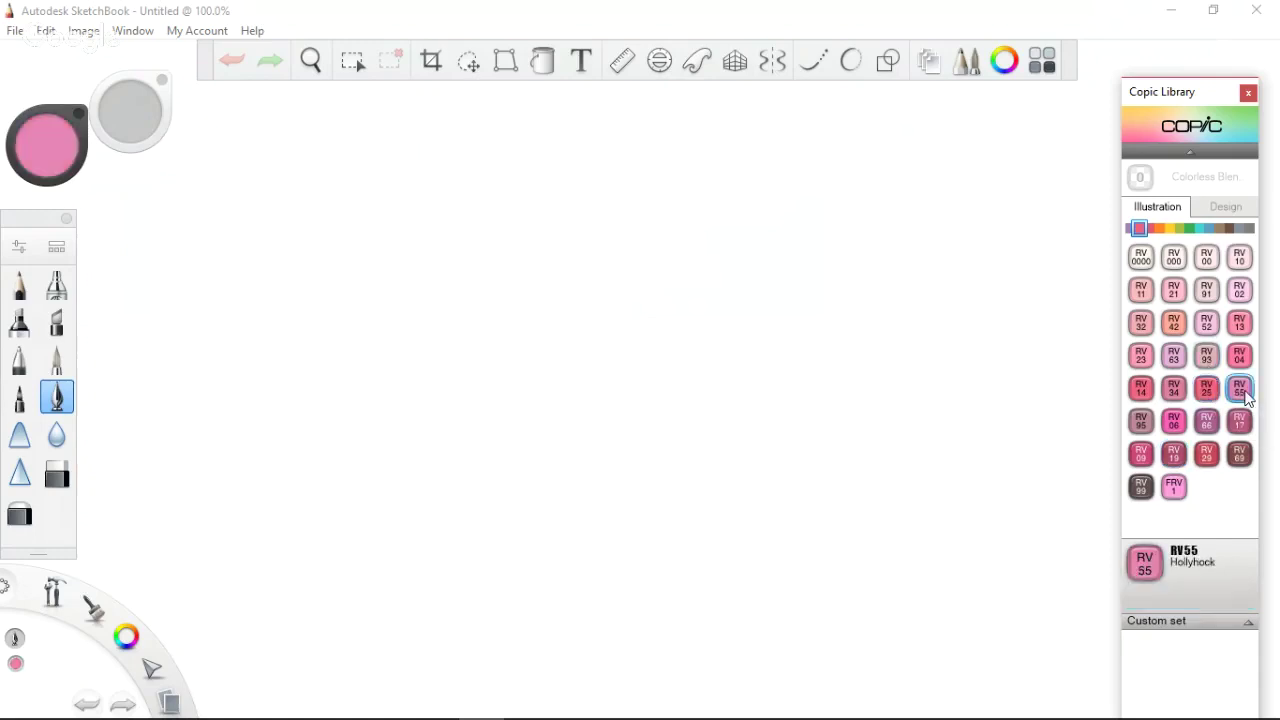
{"action": "left_click", "coordinate": [1207, 389]}
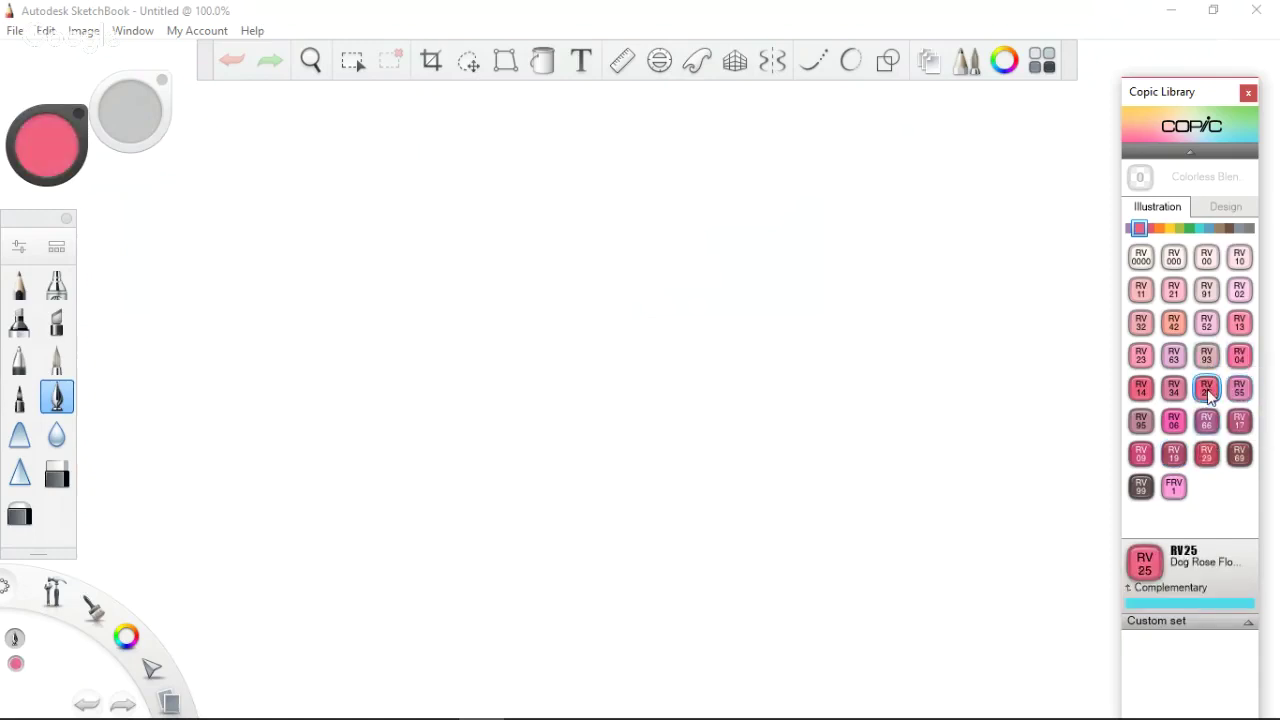
{"action": "left_click", "coordinate": [1174, 388]}
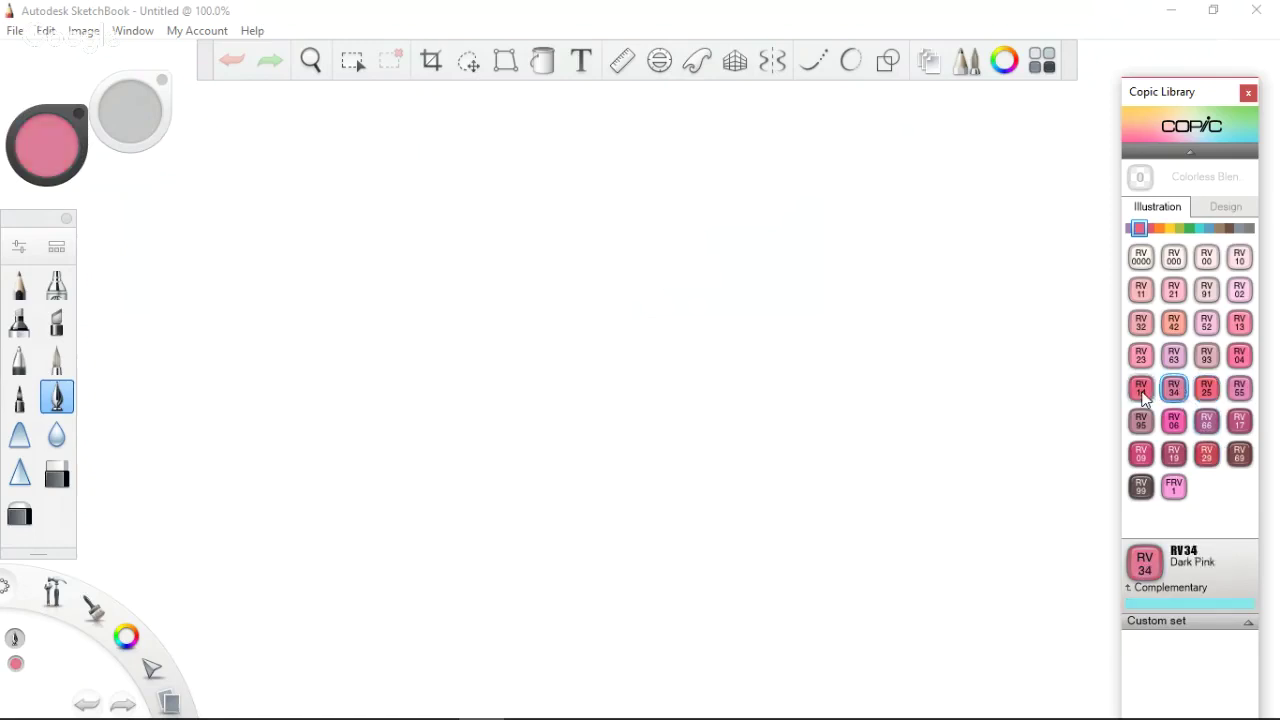
{"action": "left_click", "coordinate": [1141, 390]}
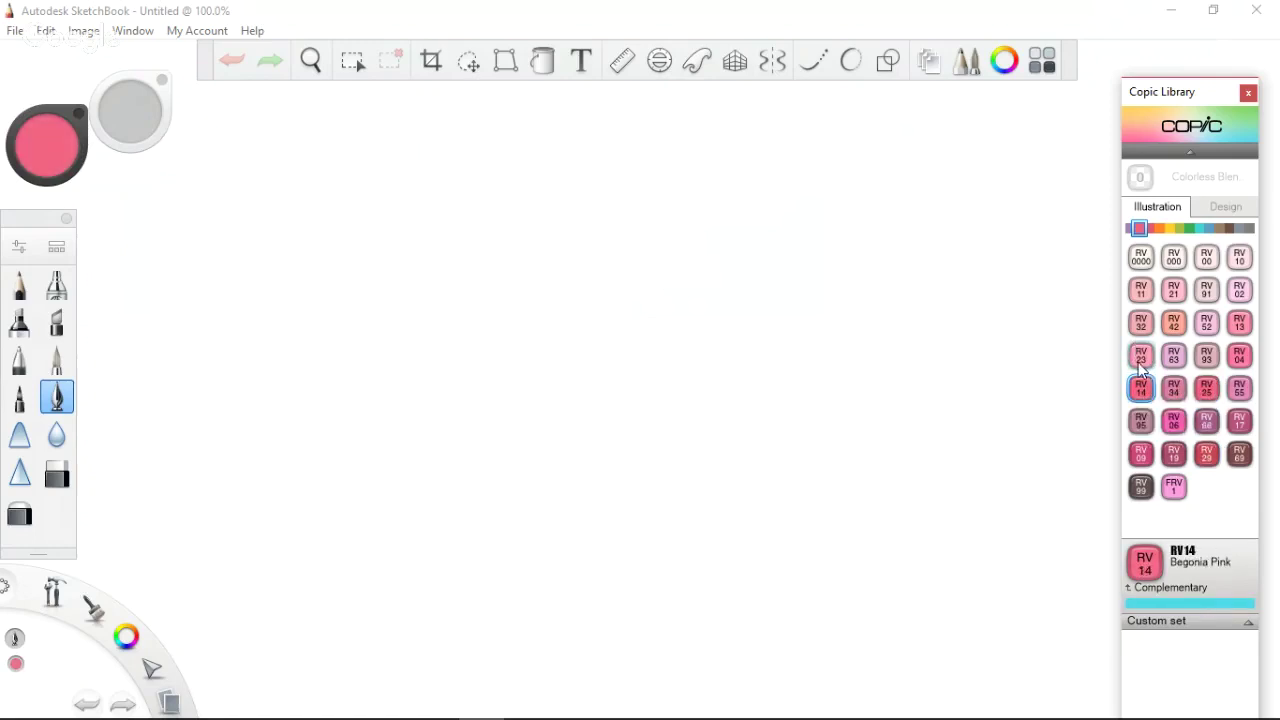
Try lighter pinks RV23 to RV00, settle on RV10 Pale Pink, then show the YR family
{"action": "left_click", "coordinate": [1139, 361]}
{"action": "left_click", "coordinate": [1178, 350]}
{"action": "left_click", "coordinate": [1176, 324]}
{"action": "left_click", "coordinate": [1174, 290]}
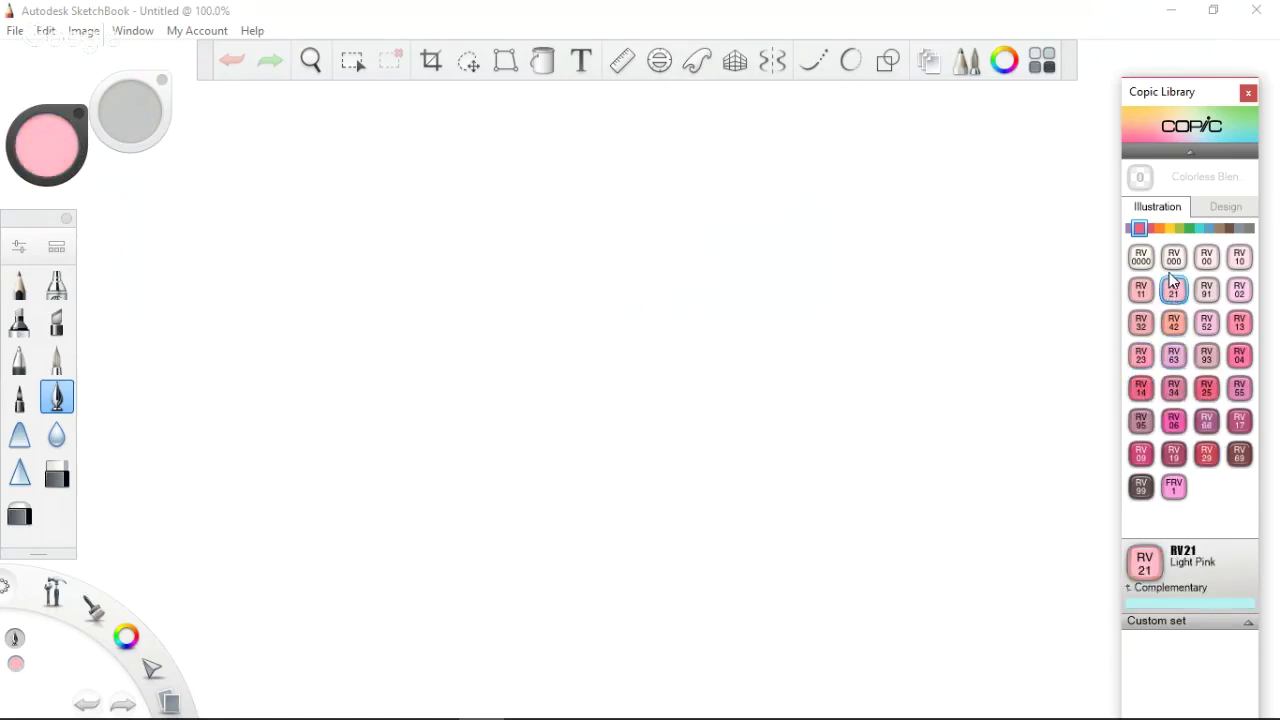
{"action": "left_click", "coordinate": [1174, 258]}
{"action": "left_click", "coordinate": [1237, 260]}
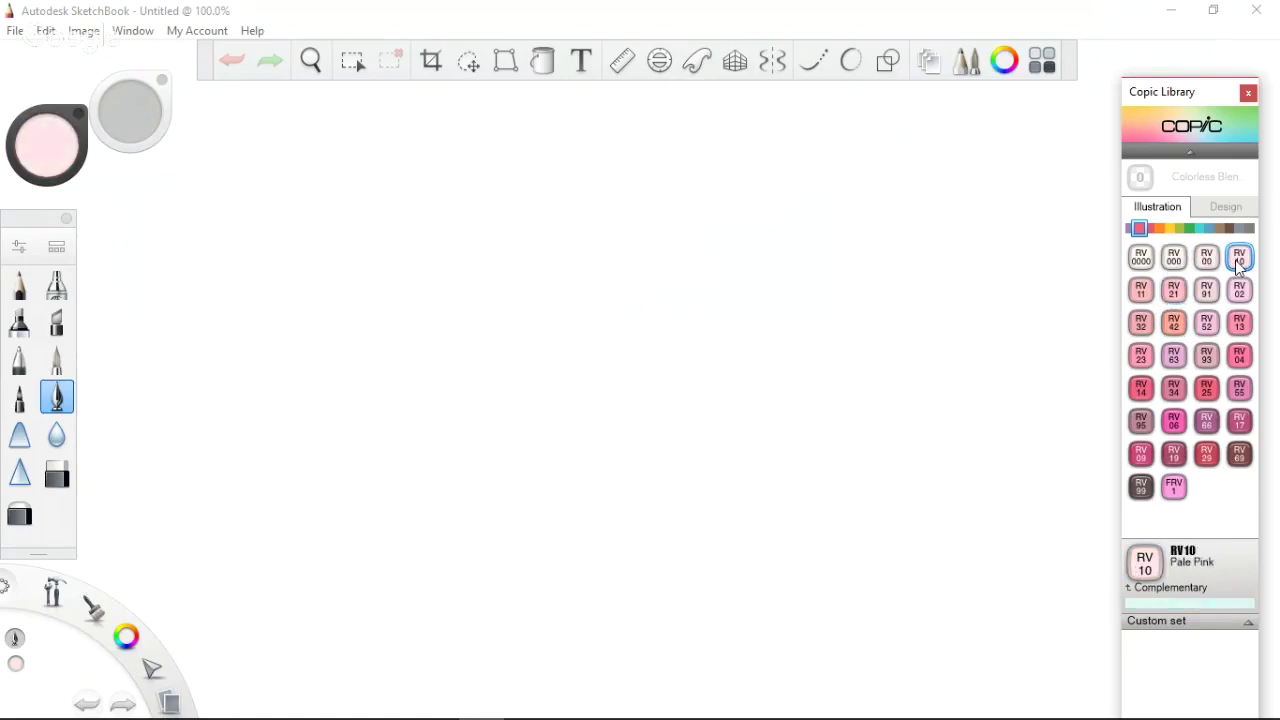
{"action": "left_click", "coordinate": [1160, 228]}
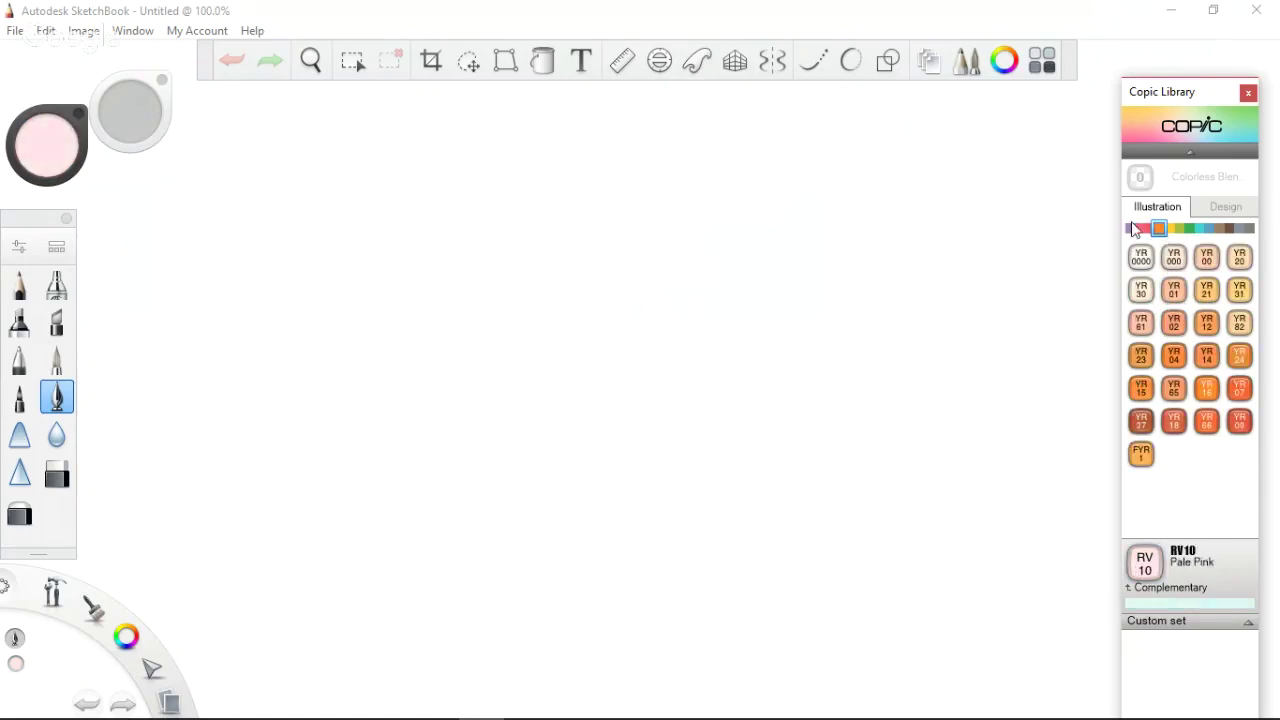
Sample YR orange shades YR16, YR65, YR04 Chrome Orange and YR12 Loquat
{"action": "left_click", "coordinate": [1205, 390]}
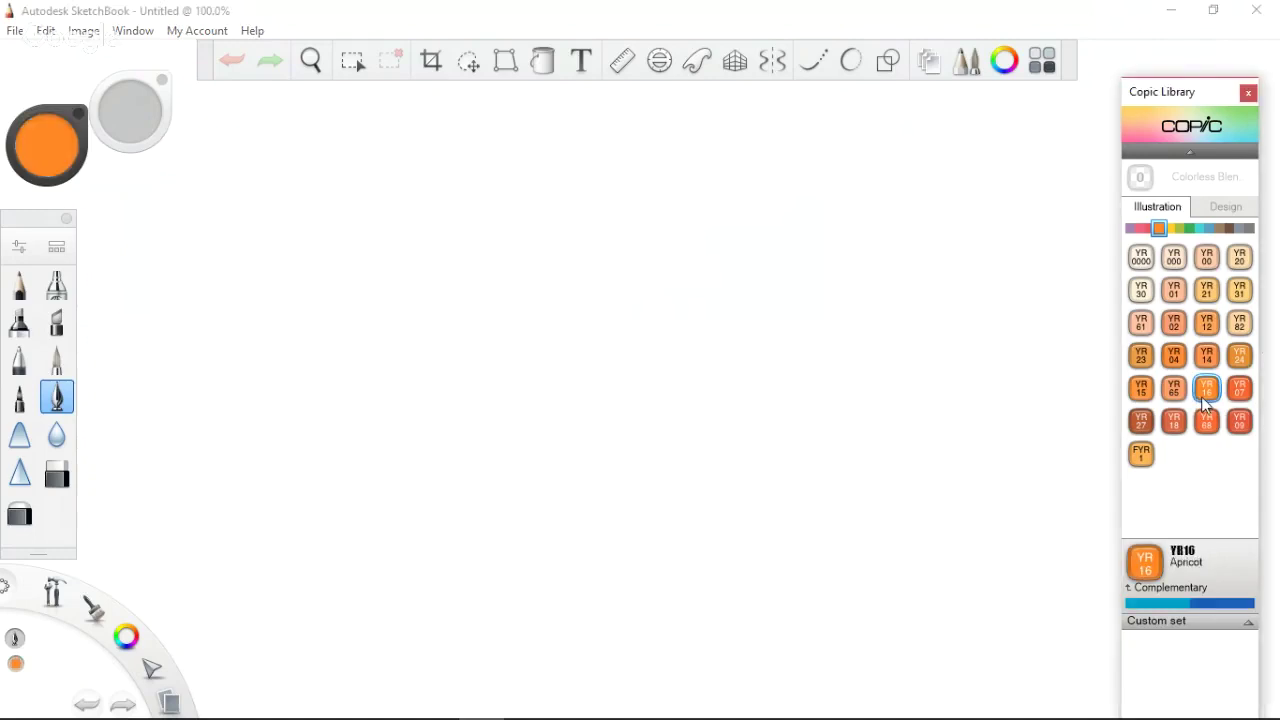
{"action": "left_click", "coordinate": [1174, 388]}
{"action": "left_click", "coordinate": [1173, 354]}
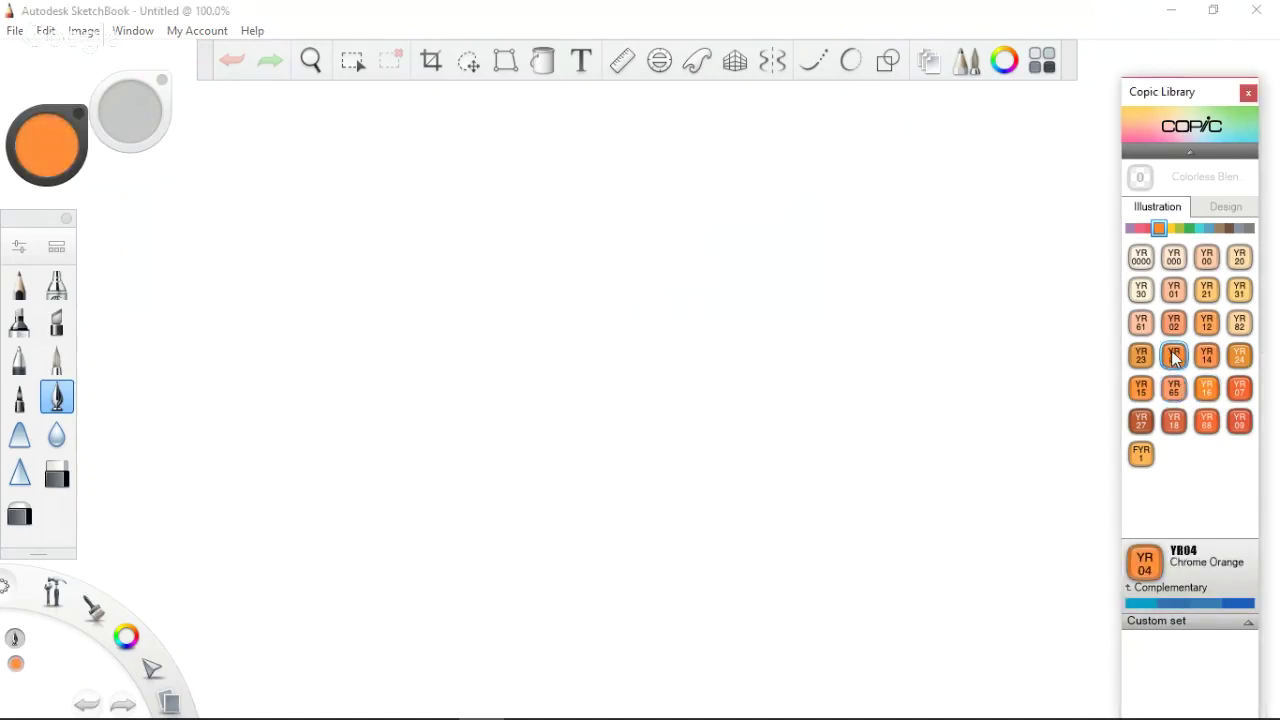
{"action": "left_click", "coordinate": [1180, 394]}
{"action": "left_click", "coordinate": [1184, 362]}
{"action": "left_click", "coordinate": [1206, 355]}
{"action": "left_click", "coordinate": [1239, 322]}
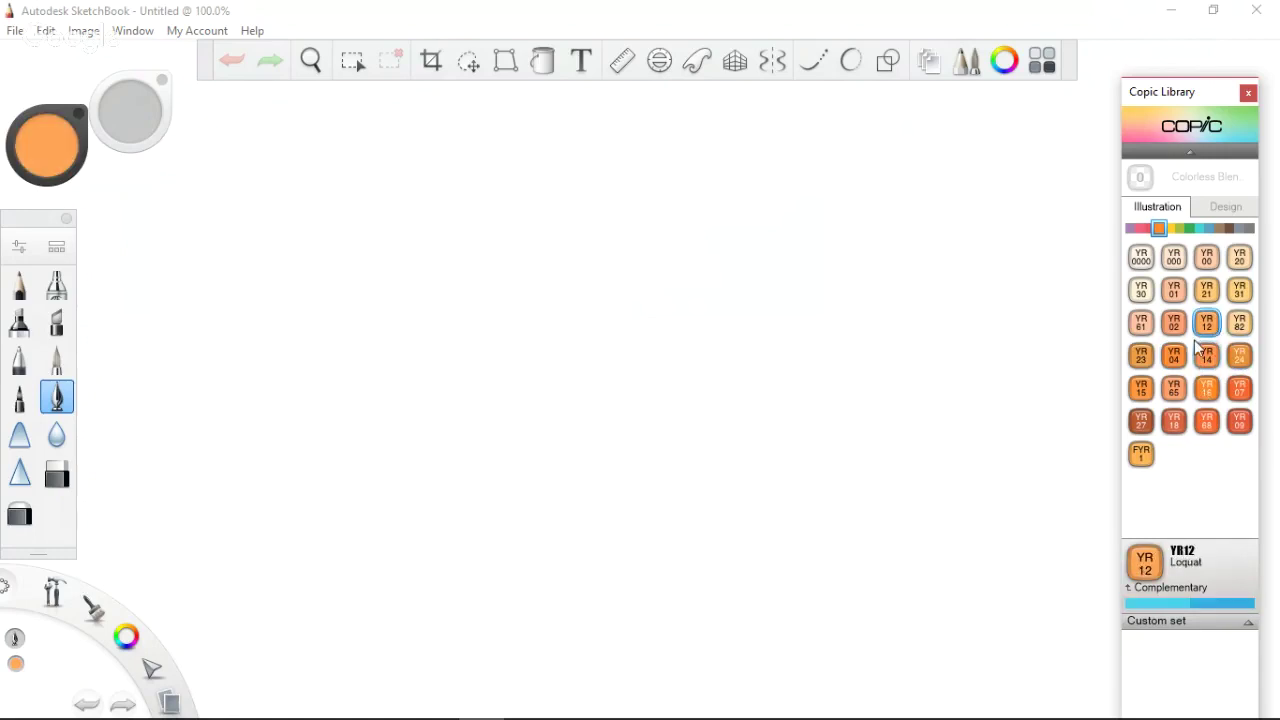
In the Y yellow family, try Y02 and Y35, settling on Y19 Napoli Yellow
{"action": "left_click", "coordinate": [1170, 229]}
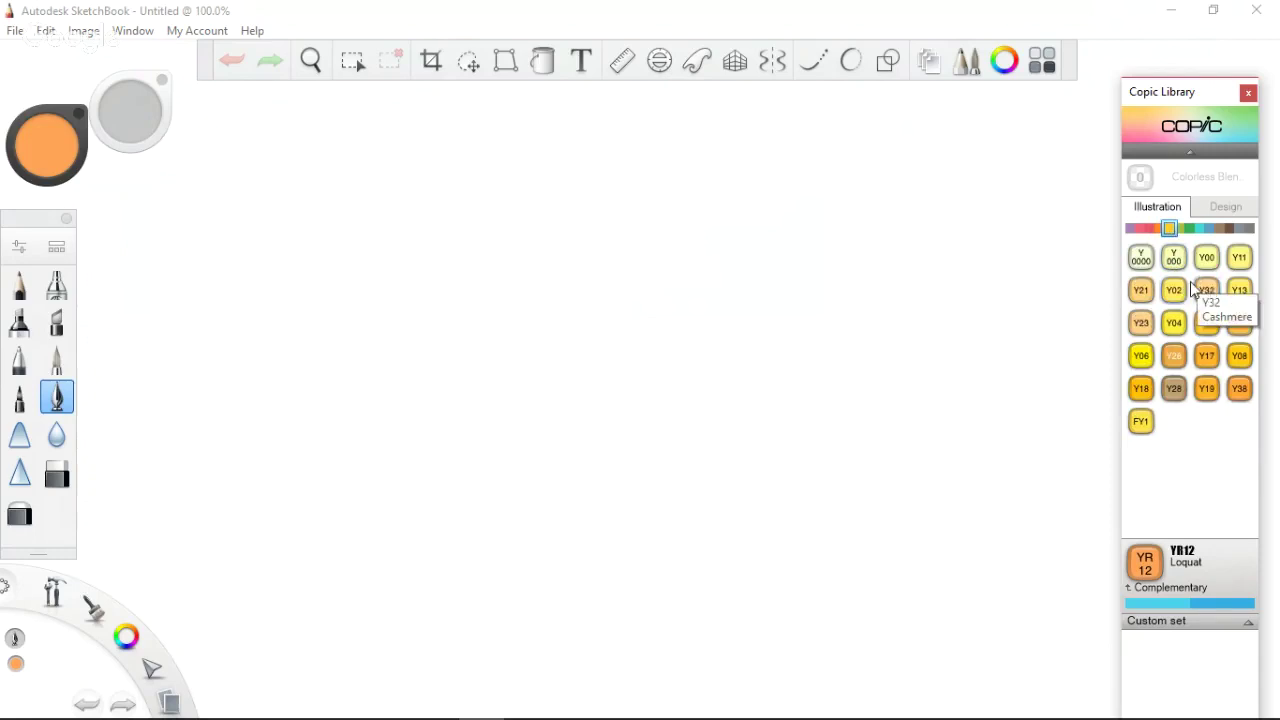
{"action": "left_click", "coordinate": [1175, 290]}
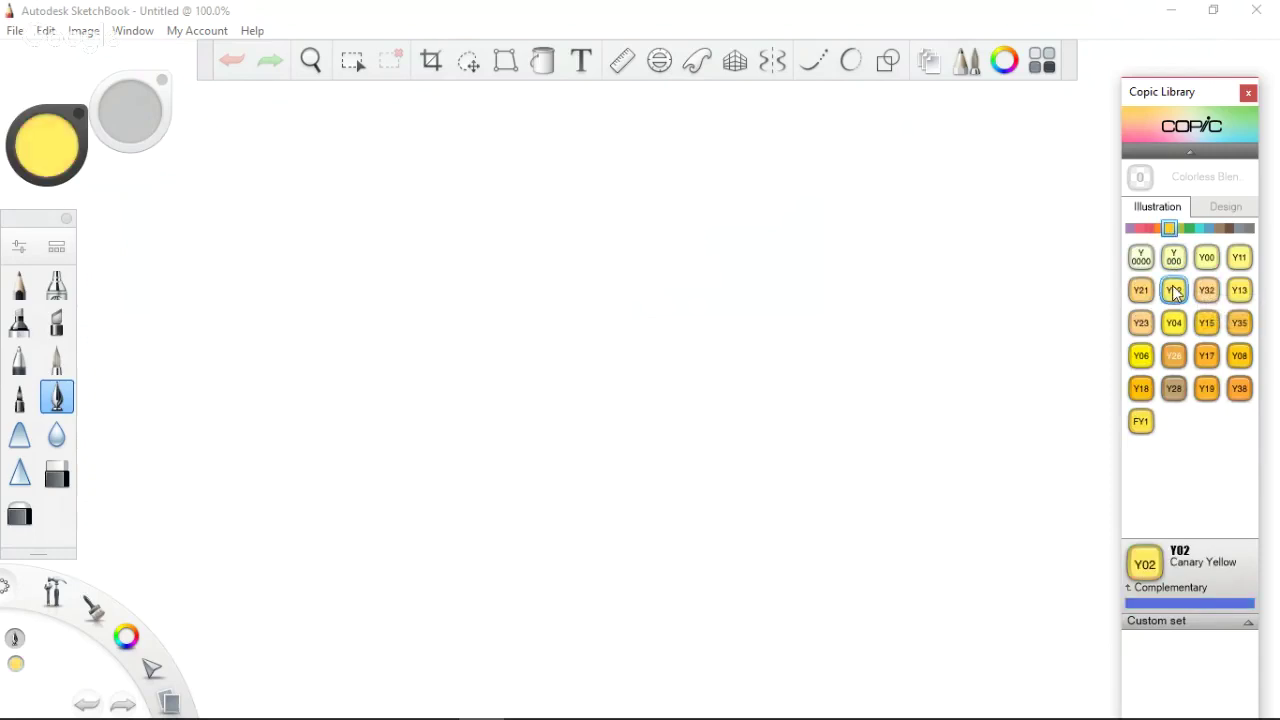
{"action": "left_click", "coordinate": [1206, 322]}
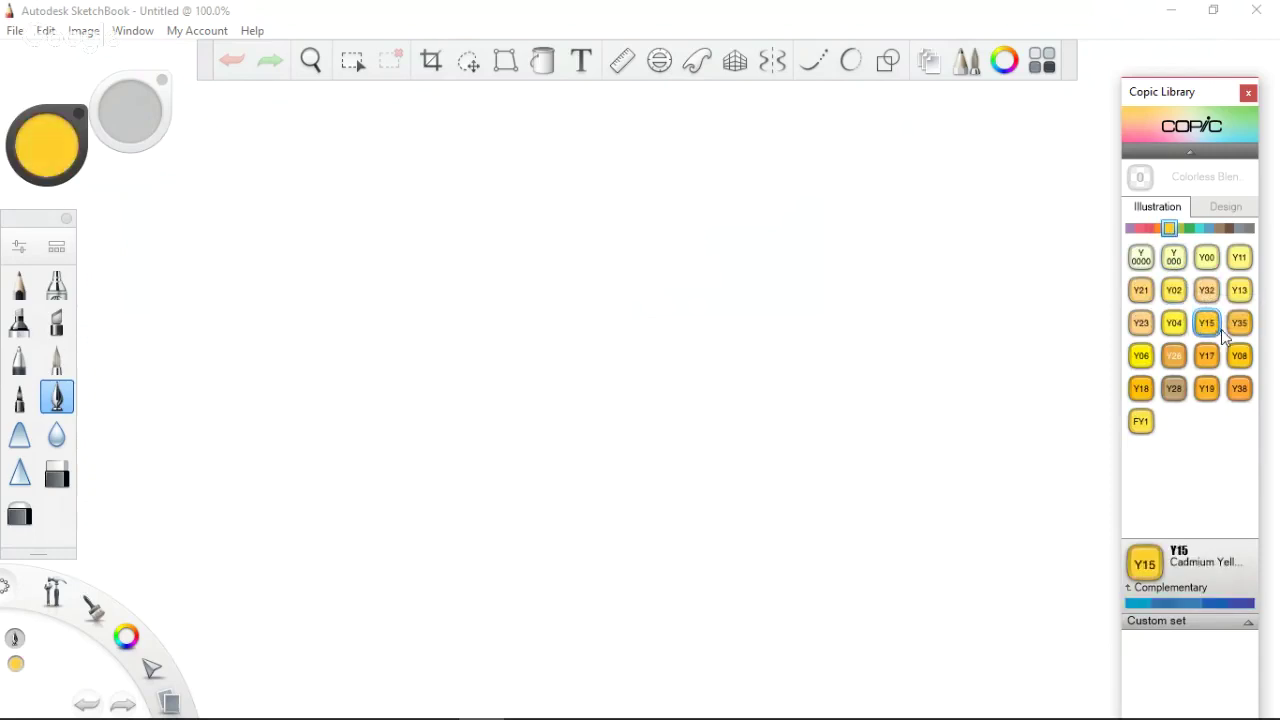
{"action": "left_click", "coordinate": [1239, 388]}
{"action": "left_click", "coordinate": [1174, 388]}
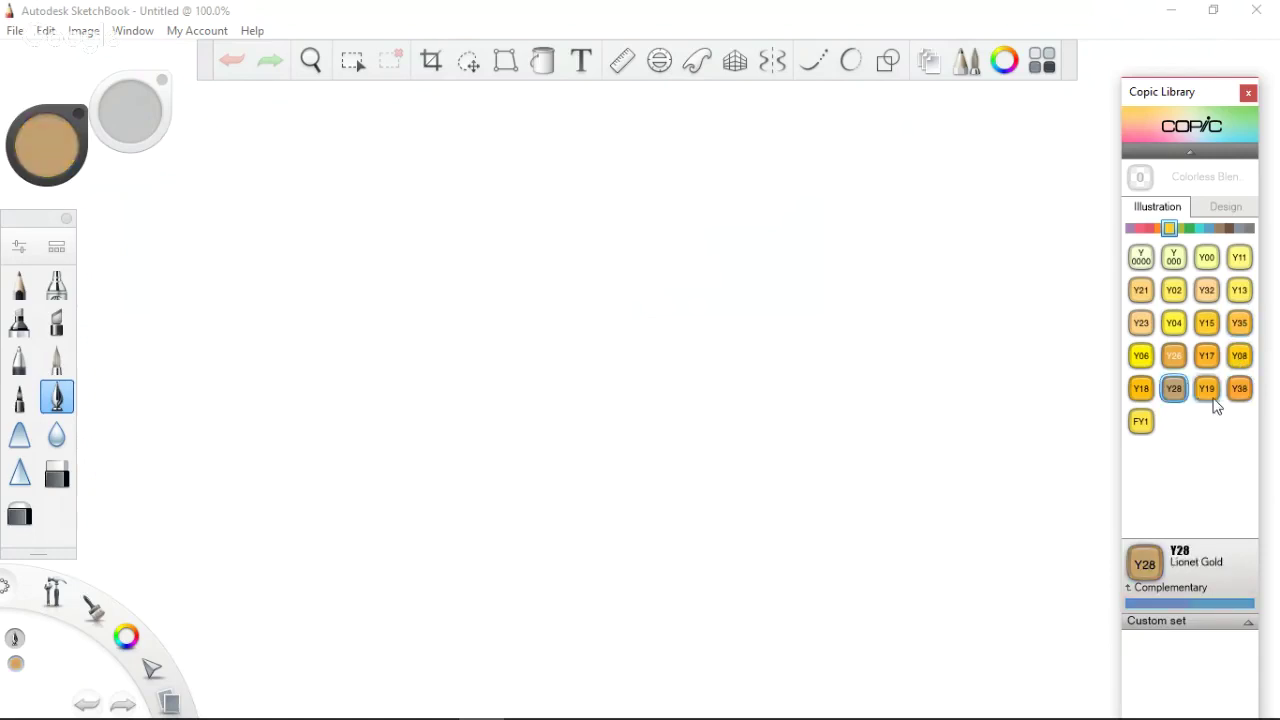
Sample yellow-green Copics YG41, YG13, YG06, YG07, YG99, YG67 and FYG2
{"action": "left_click", "coordinate": [1181, 229]}
{"action": "left_click", "coordinate": [1174, 289]}
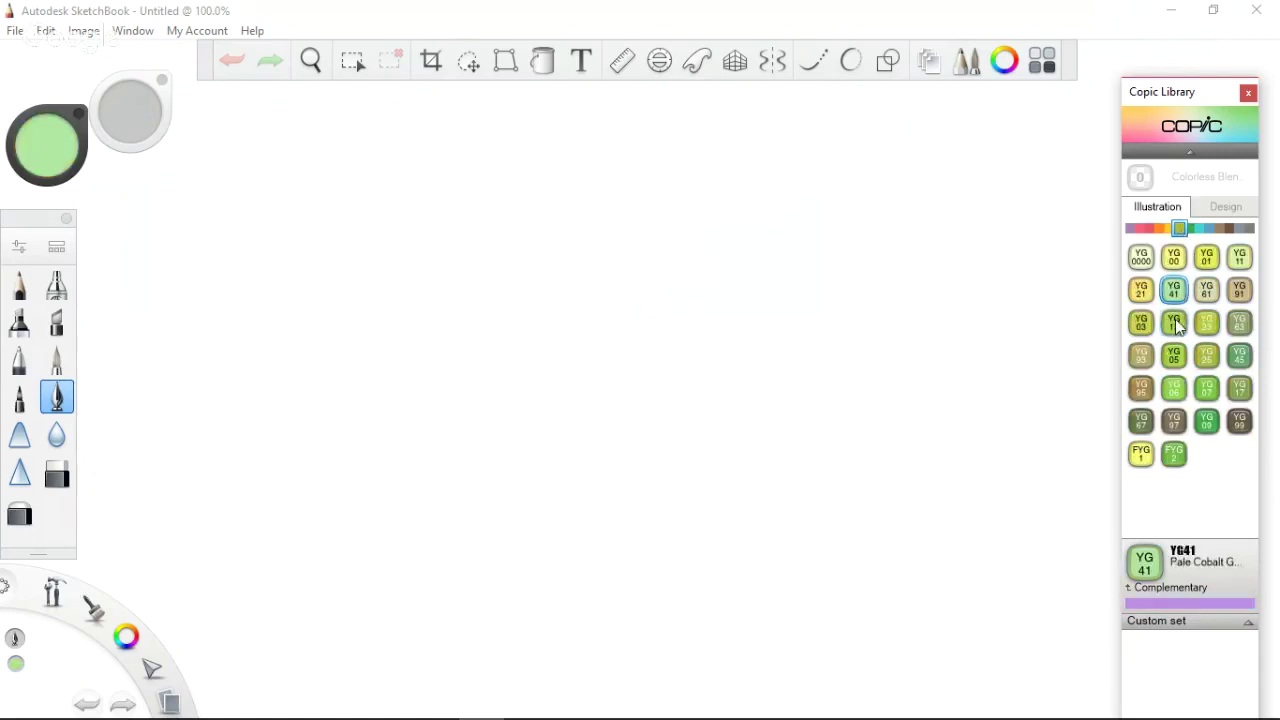
{"action": "left_click", "coordinate": [1174, 322]}
{"action": "left_click", "coordinate": [1176, 395]}
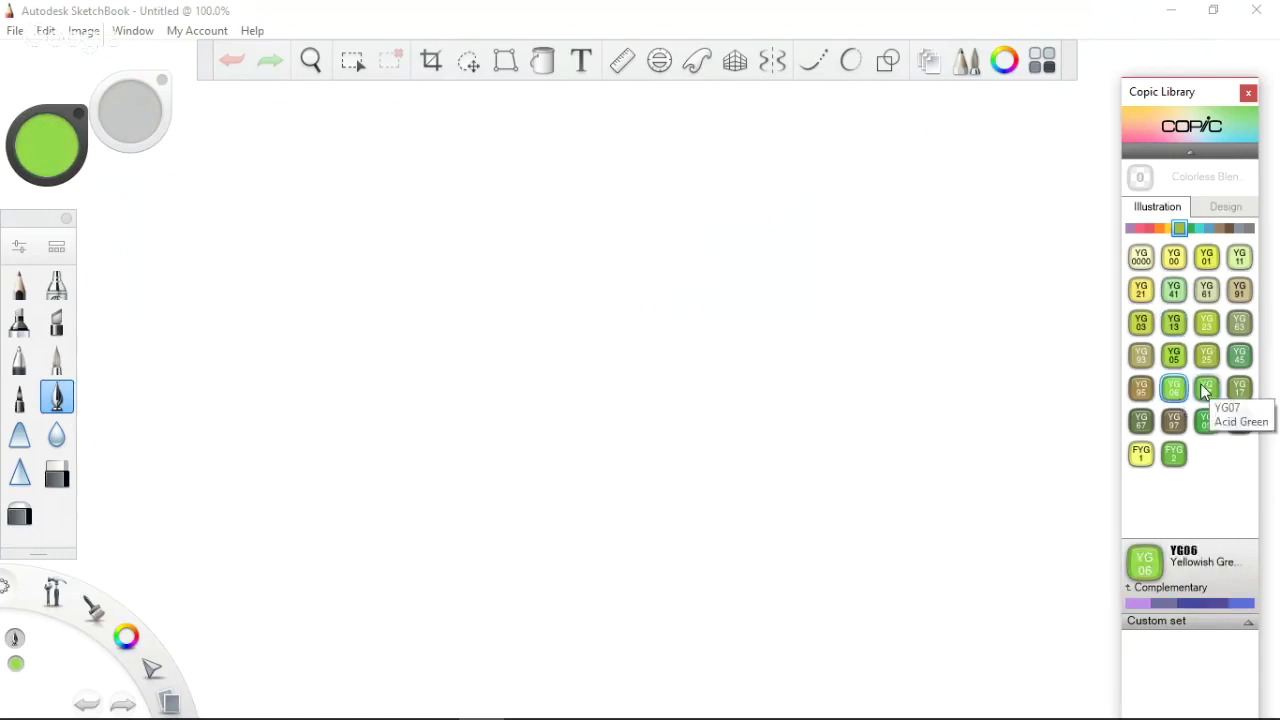
{"action": "left_click", "coordinate": [1208, 388]}
{"action": "left_click", "coordinate": [1237, 422]}
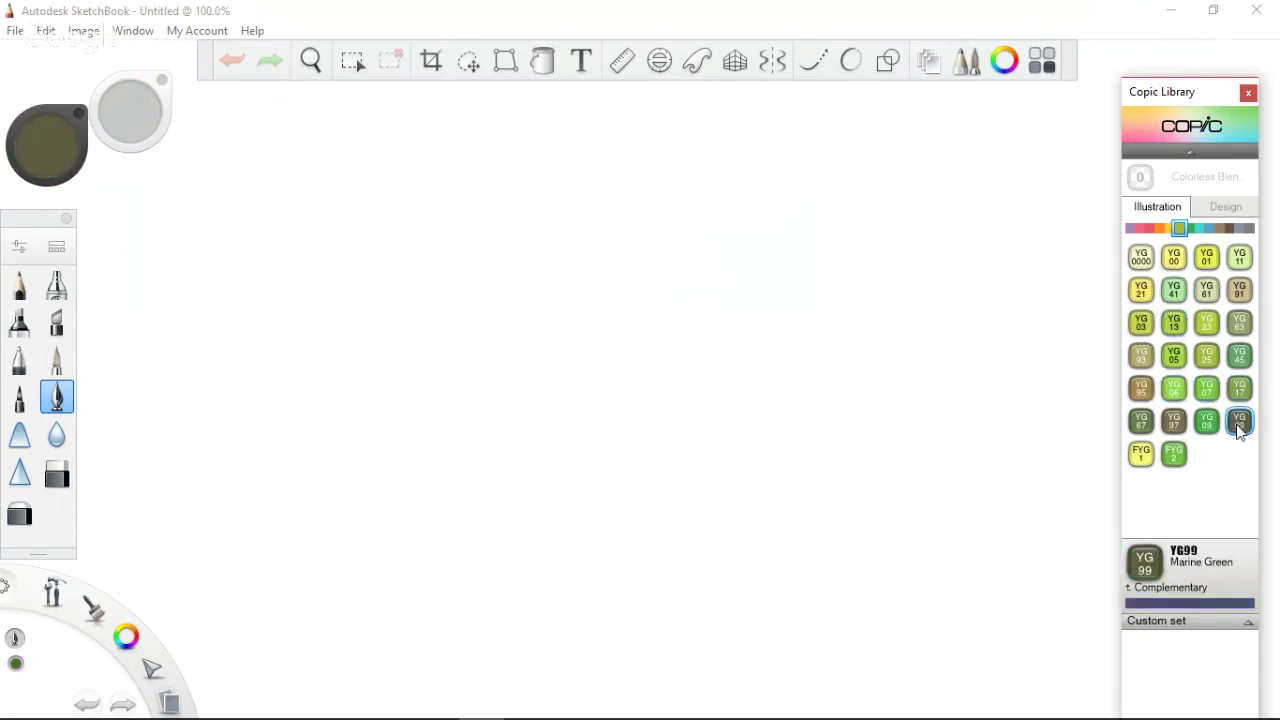
{"action": "left_click", "coordinate": [1141, 424]}
{"action": "left_click", "coordinate": [1146, 458]}
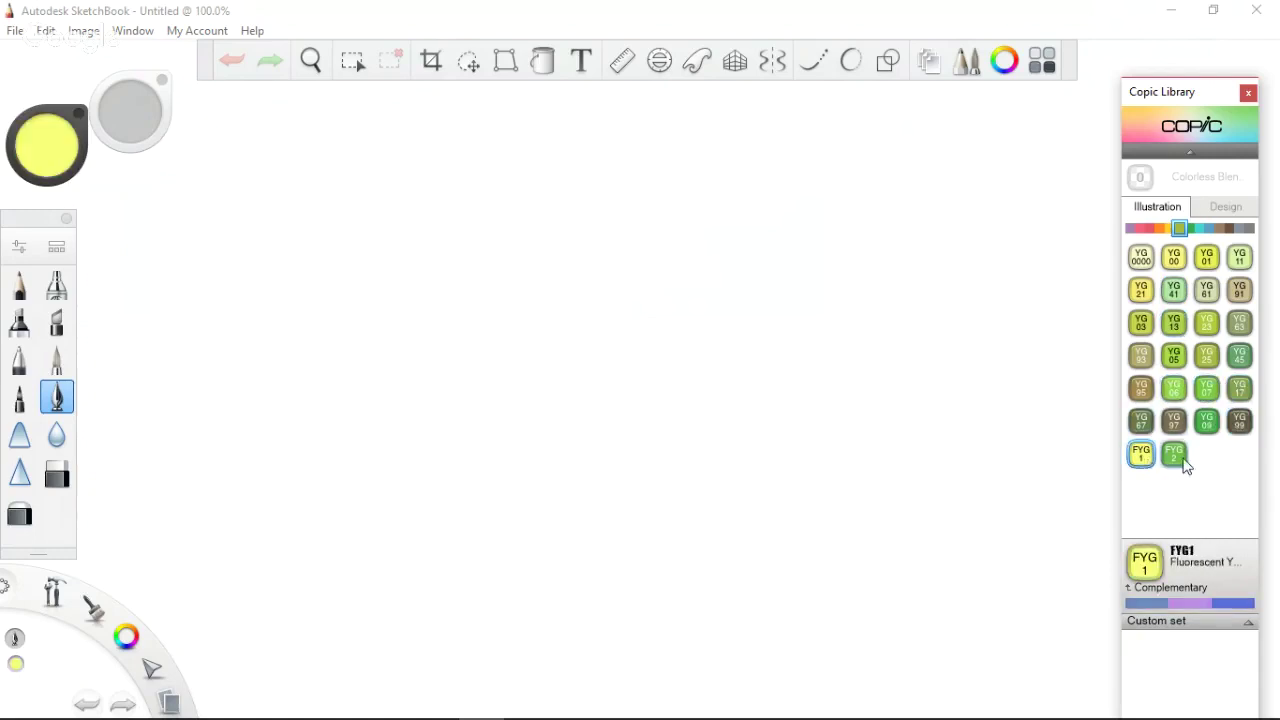
Try blues B28, B39, B16, B05, B24, B14 and B60, ending on B0000 Pale Celestine
{"action": "left_click", "coordinate": [1190, 228]}
{"action": "left_click", "coordinate": [1210, 229]}
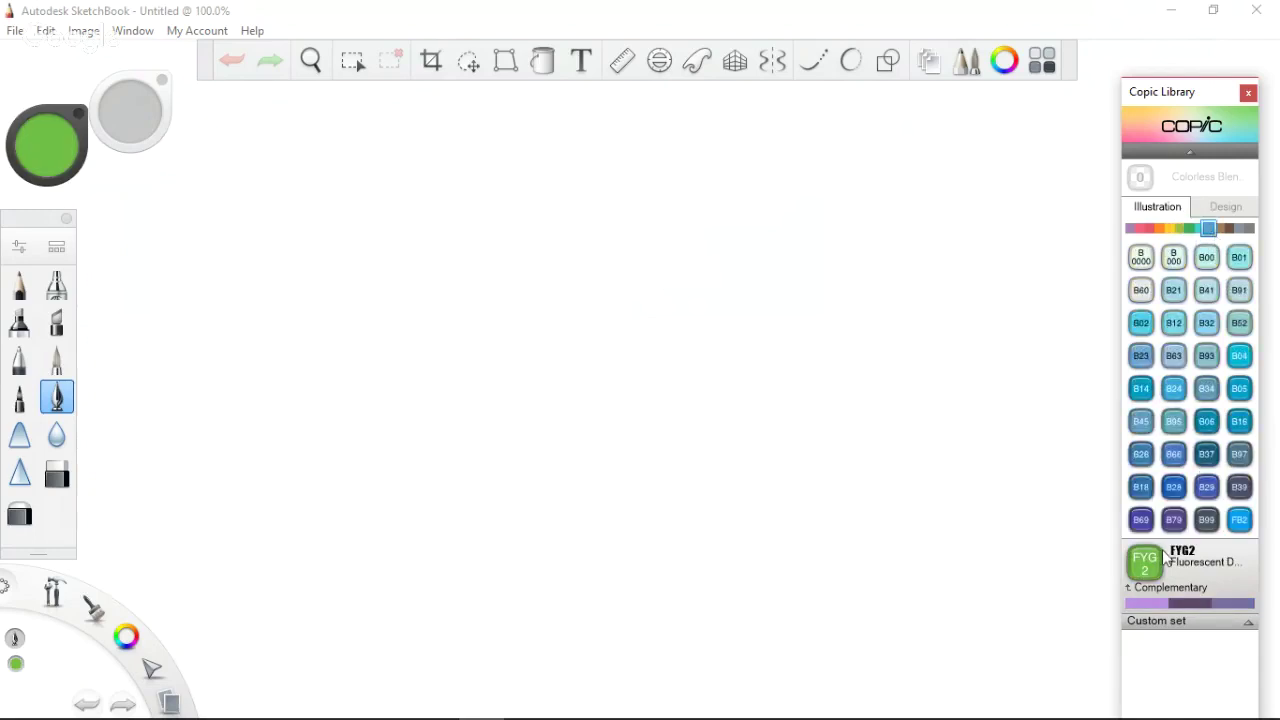
{"action": "left_click", "coordinate": [1206, 487]}
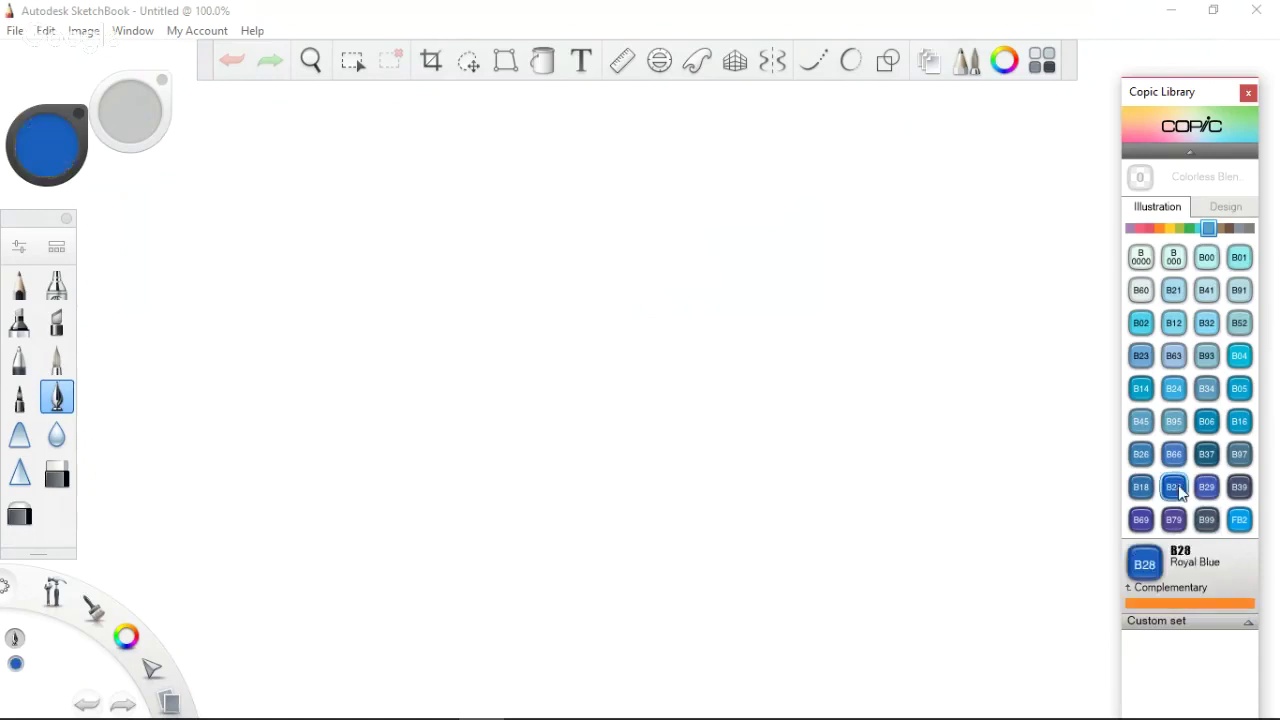
{"action": "left_click", "coordinate": [1240, 486]}
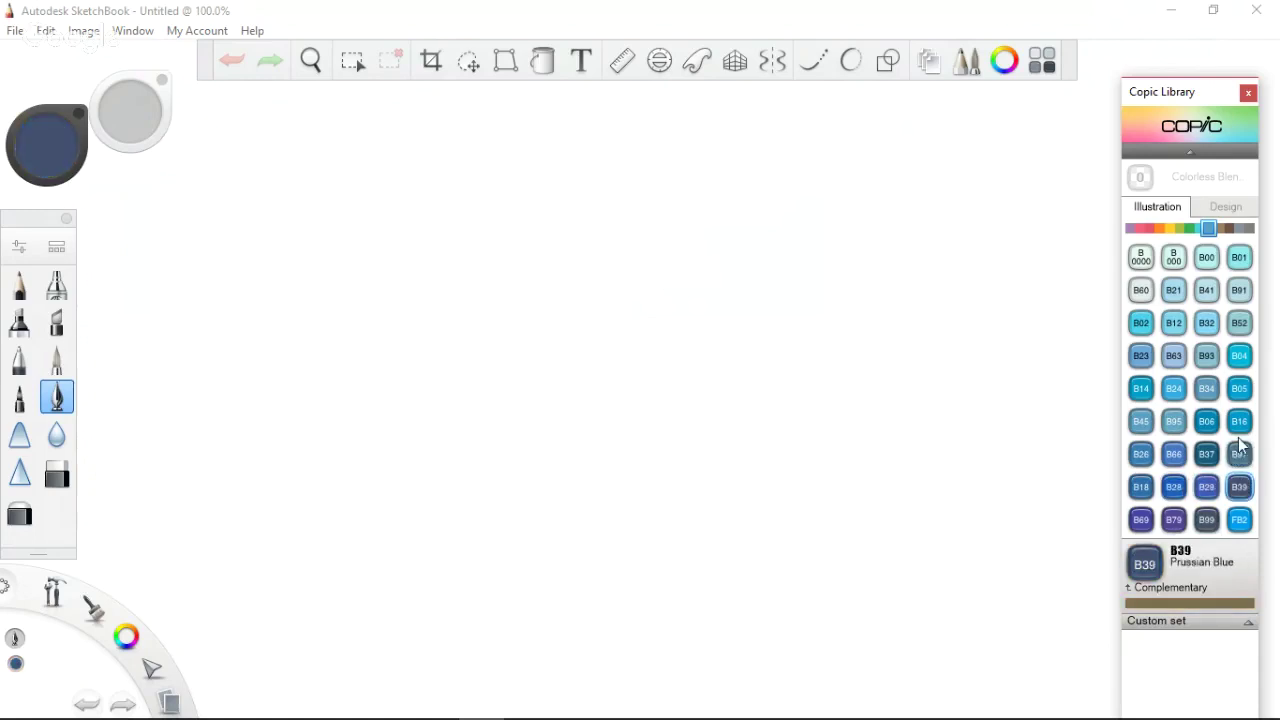
{"action": "left_click", "coordinate": [1239, 421]}
{"action": "left_click", "coordinate": [1239, 388]}
{"action": "left_click", "coordinate": [1175, 391]}
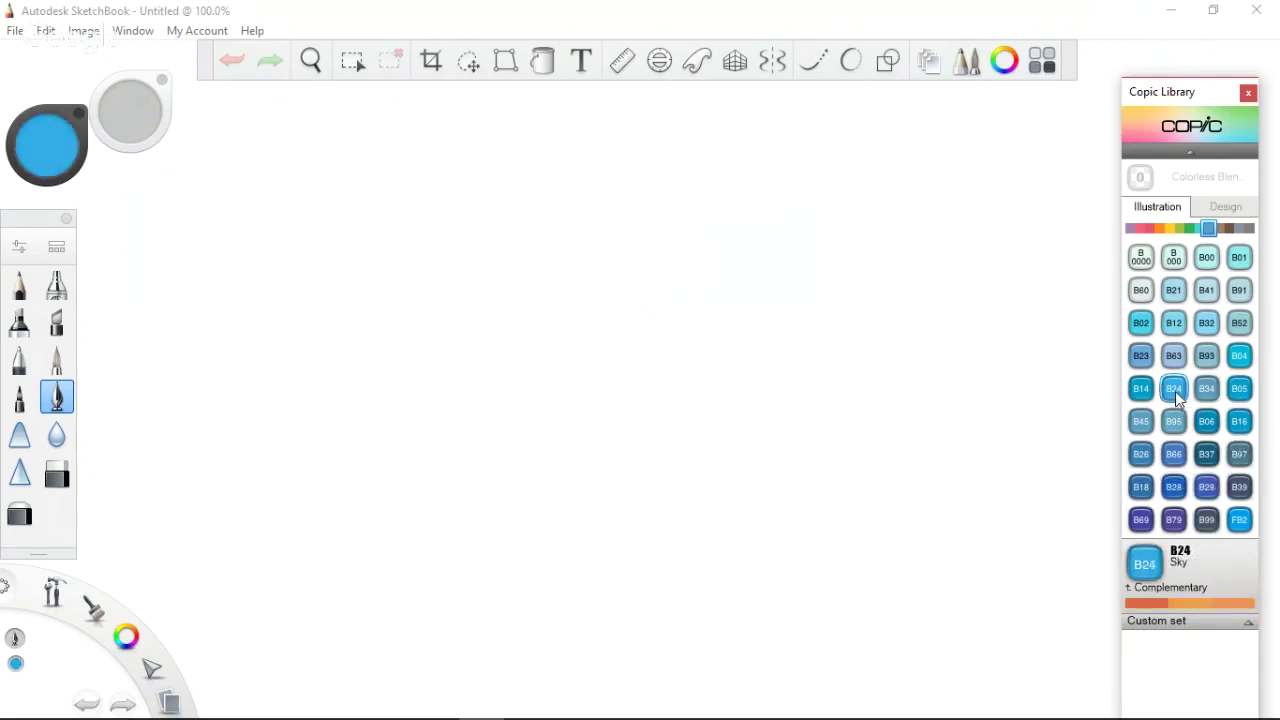
{"action": "left_click", "coordinate": [1141, 322]}
{"action": "left_click", "coordinate": [1141, 290]}
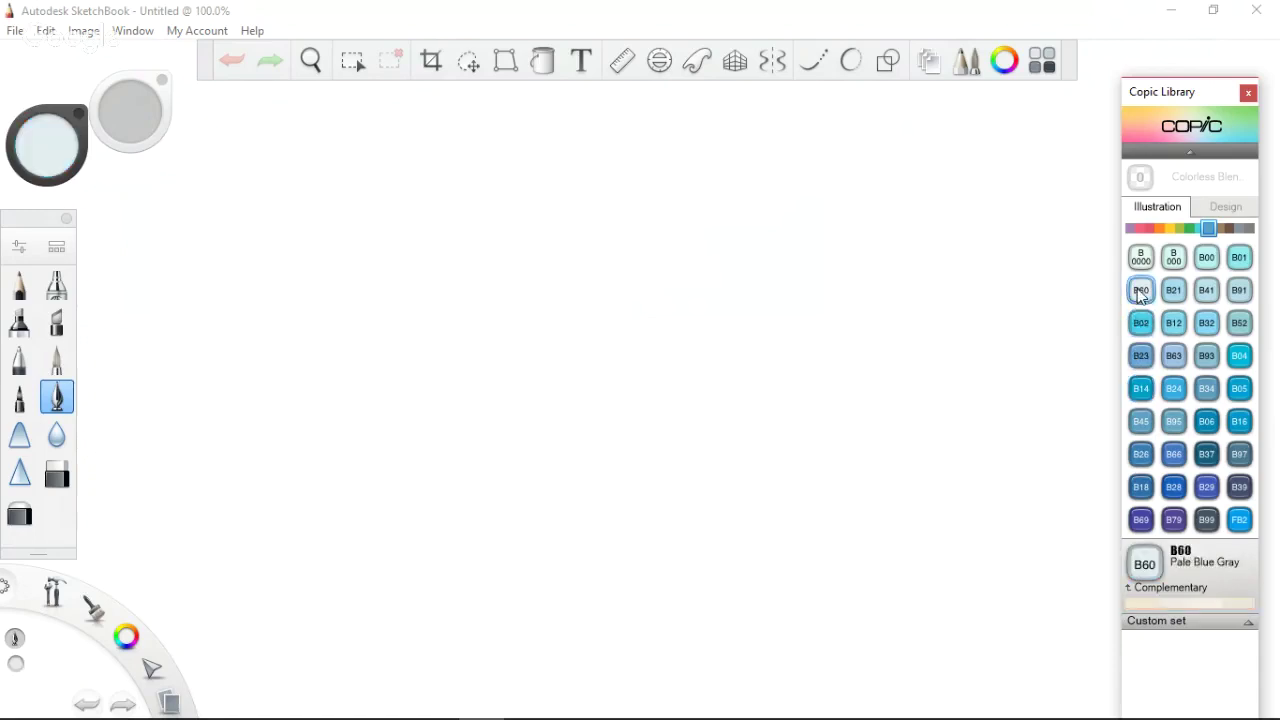
{"action": "left_click", "coordinate": [1141, 257]}
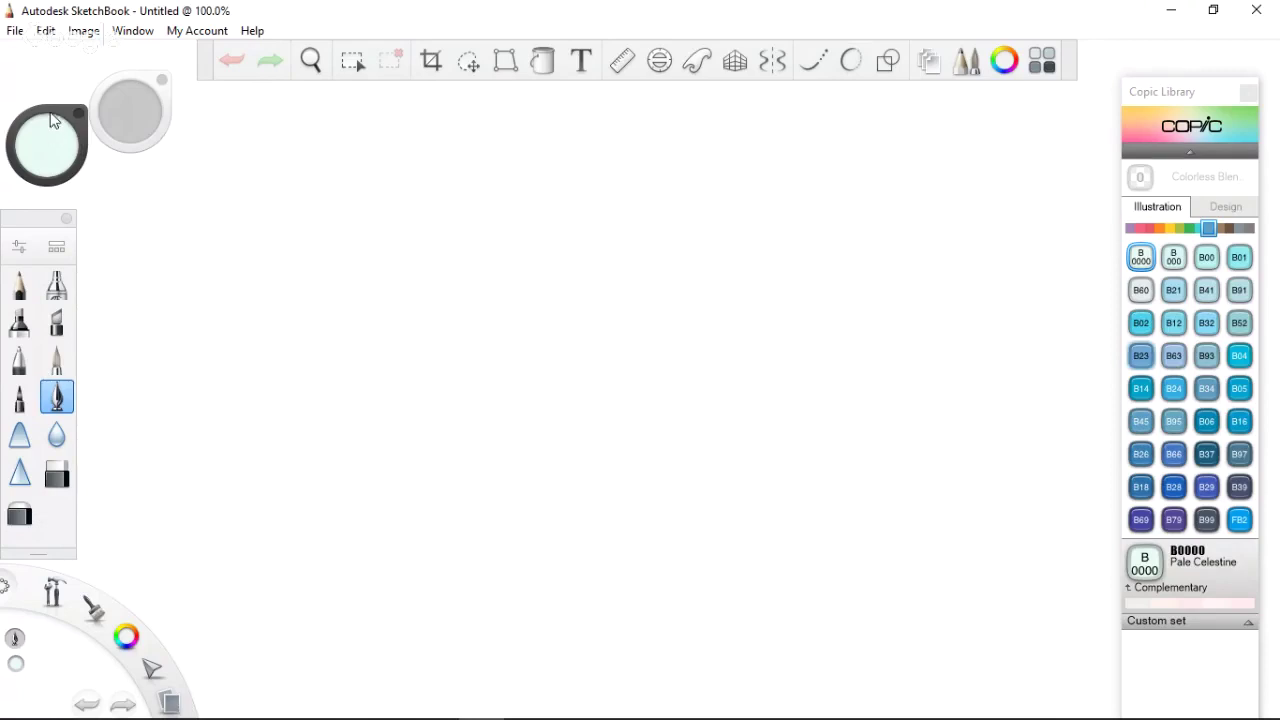
Reduce the brush size with the brush puck at top-left
{"action": "left_click_drag", "start_coordinate": [51, 120], "coordinate": [50, 80]}
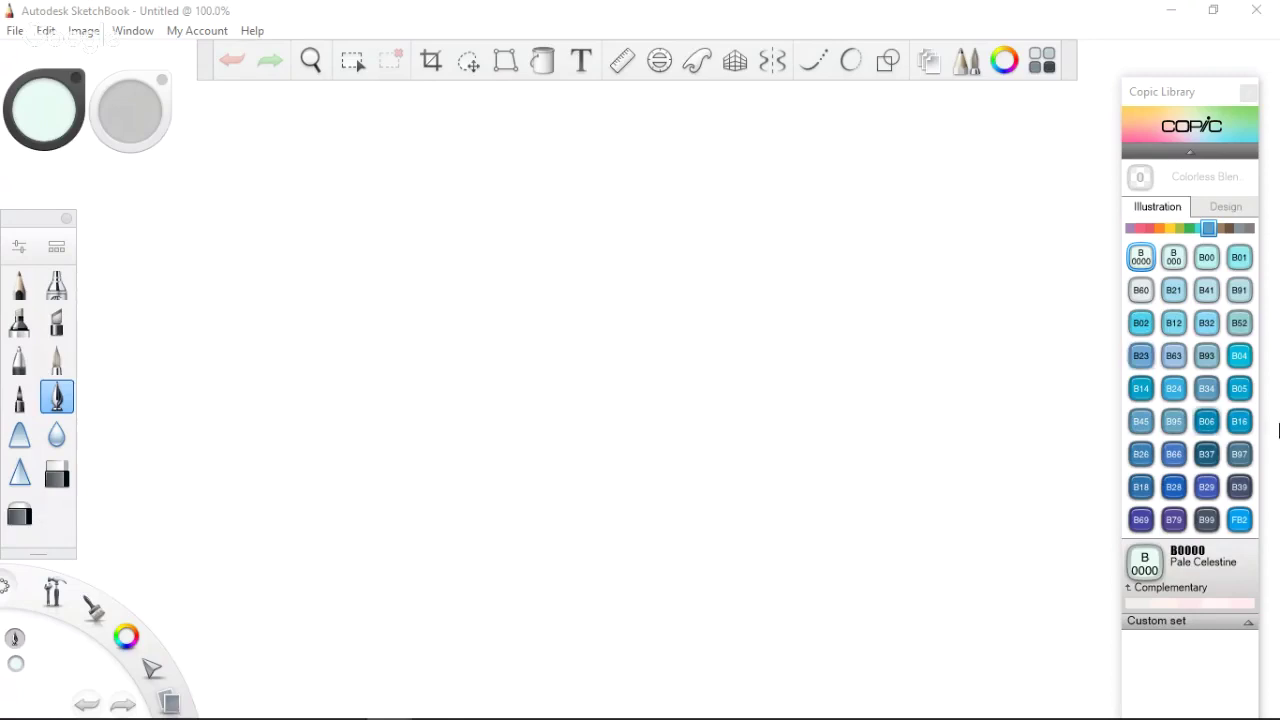
{"action": "key", "text": "ctrl+b"}
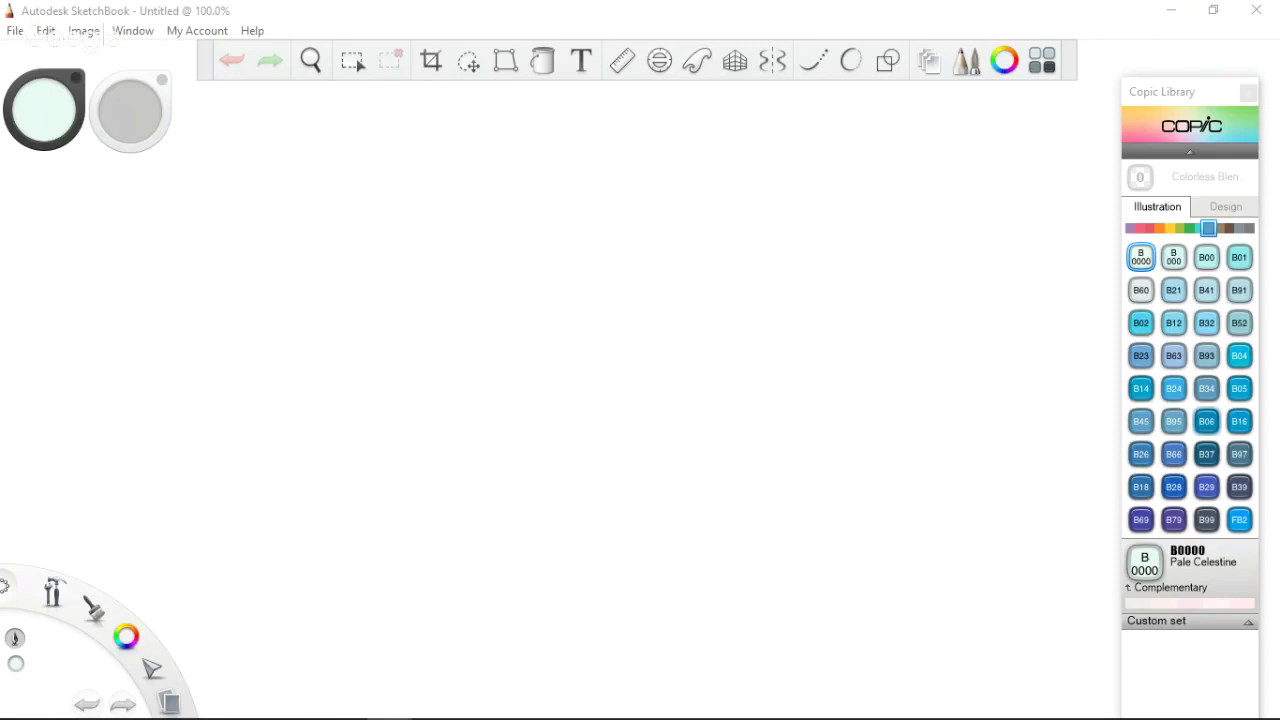
{"action": "key", "text": "ctrl+b"}
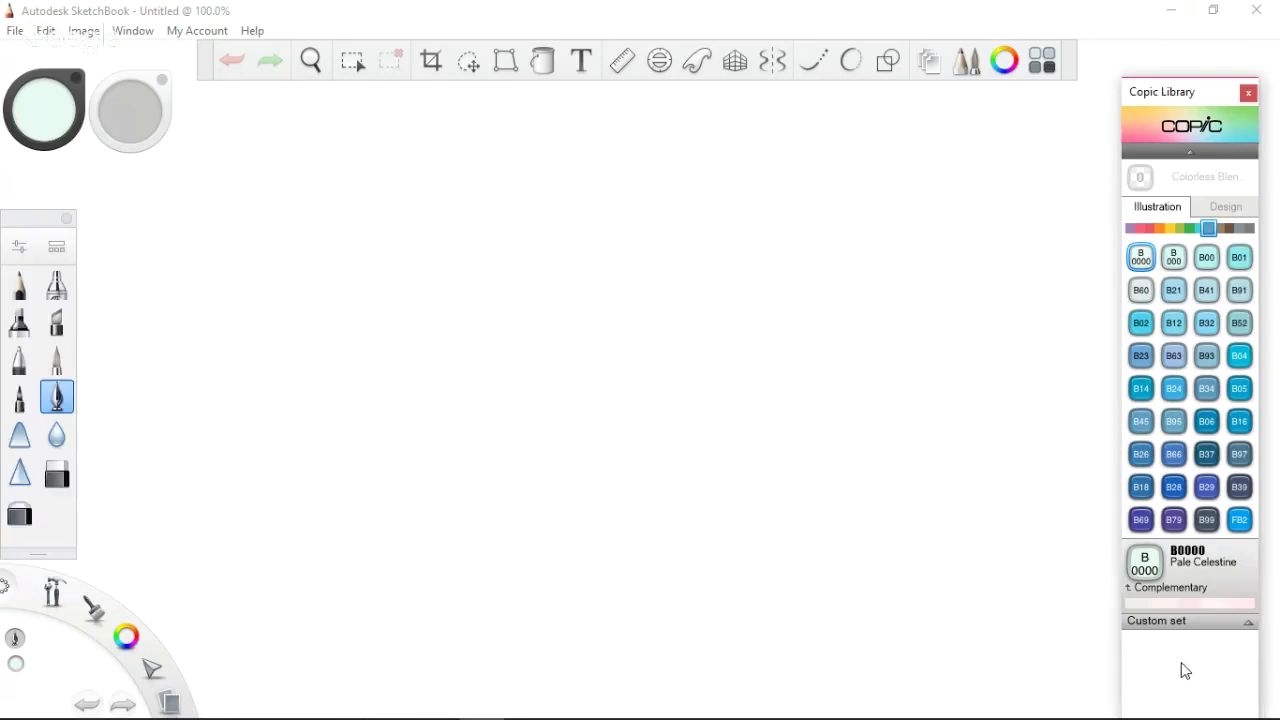
{"action": "mouse_move", "coordinate": [438, 259]}
{"action": "left_mouse_down"}
{"action": "mouse_move", "coordinate": [477, 314]}
{"action": "mouse_move", "coordinate": [463, 289]}
{"action": "left_mouse_up"}
{"action": "key", "text": "ctrl+z"}
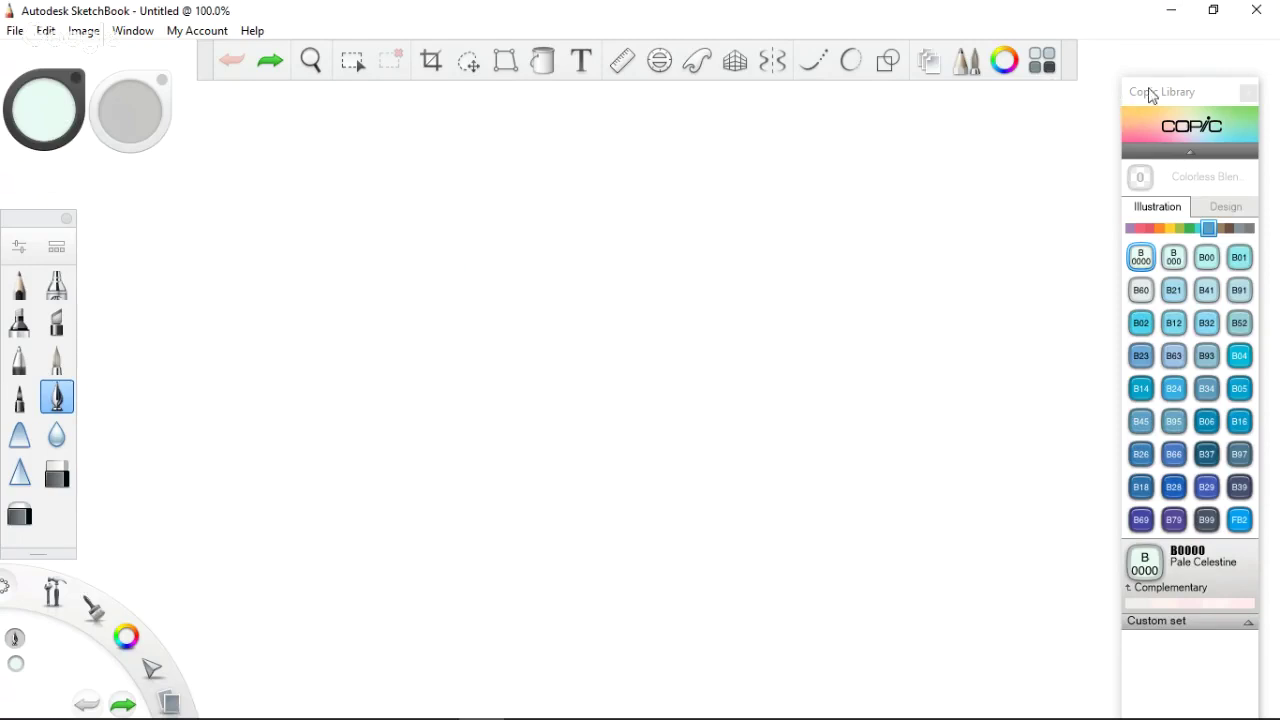
Choose Copic 110 Special Black from the grey strip and switch to the Pencil brush
{"action": "mouse_move", "coordinate": [1150, 92]}
{"action": "left_mouse_down"}
{"action": "mouse_move", "coordinate": [1116, 62]}
{"action": "mouse_move", "coordinate": [1182, 57]}
{"action": "left_mouse_up"}
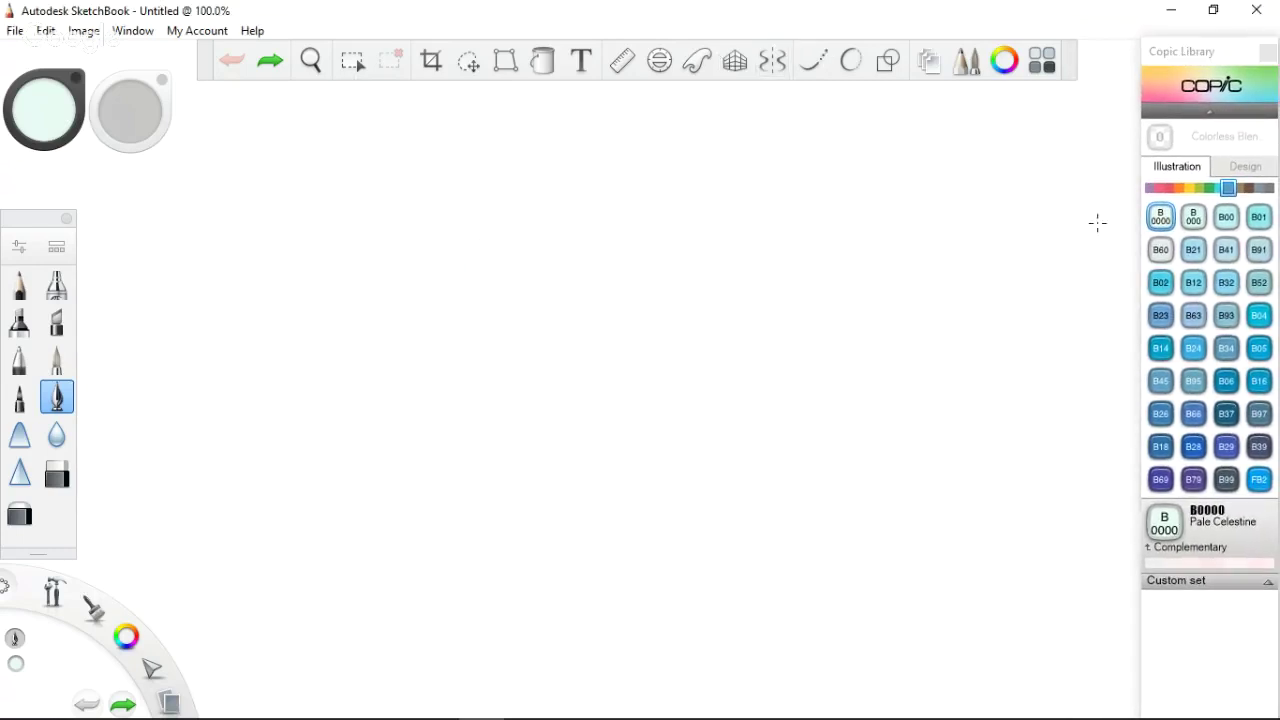
{"action": "left_click", "coordinate": [1260, 189]}
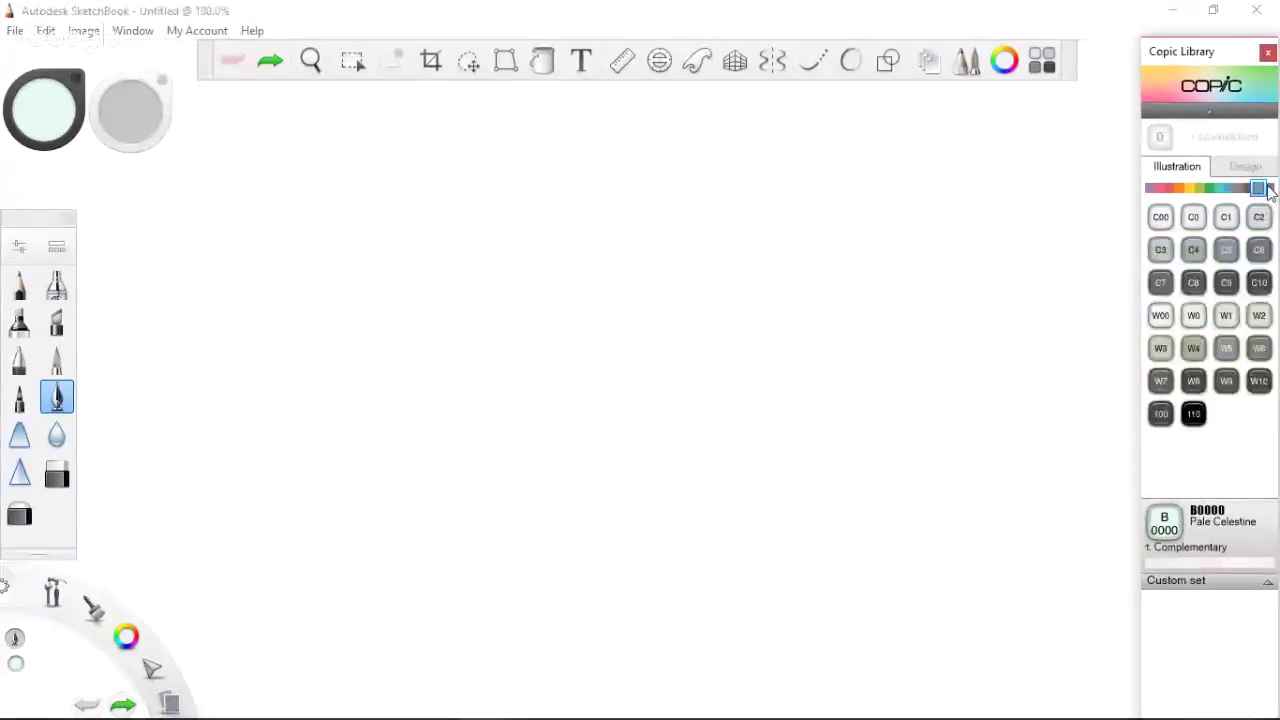
{"action": "left_click", "coordinate": [1194, 414]}
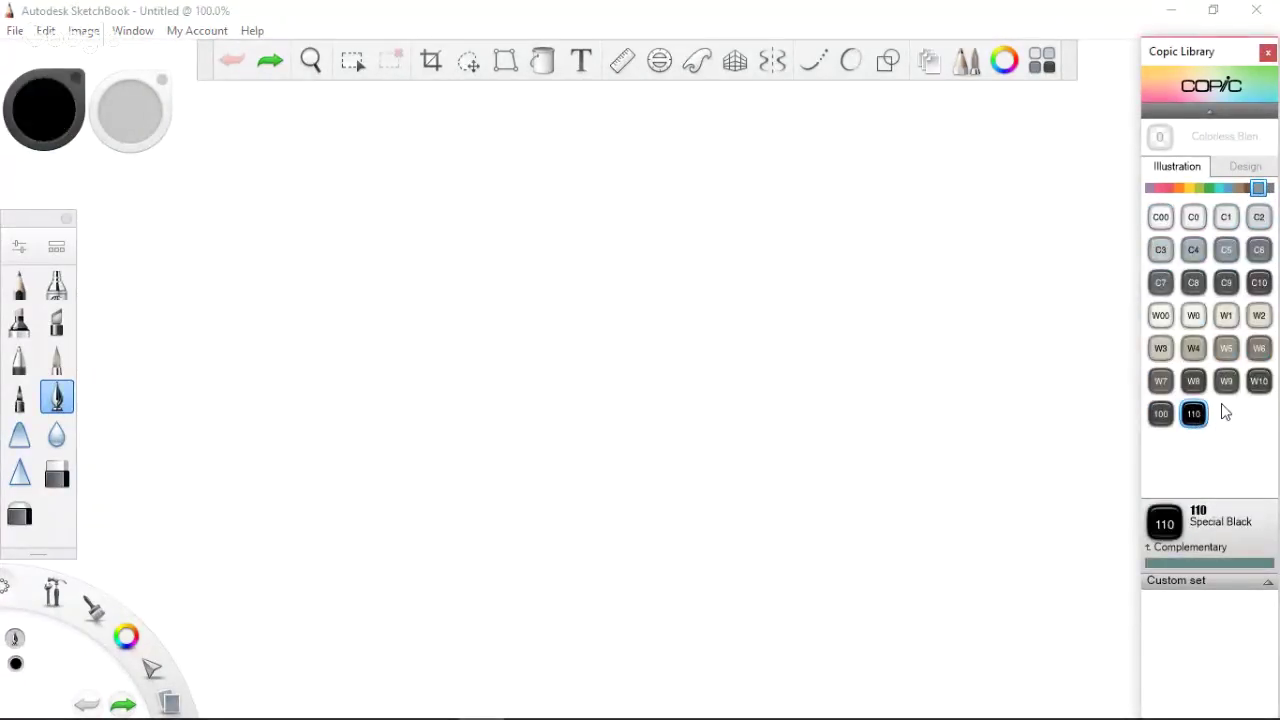
{"action": "left_click", "coordinate": [1258, 381]}
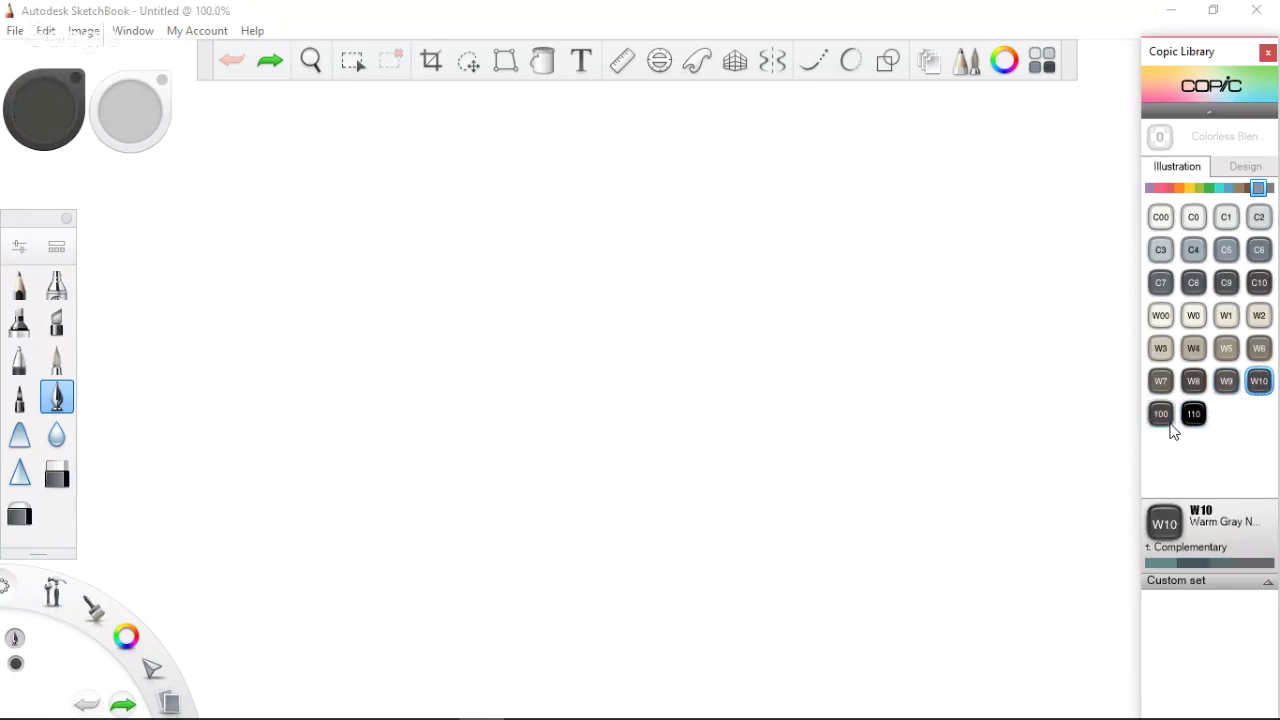
{"action": "left_click", "coordinate": [1162, 416]}
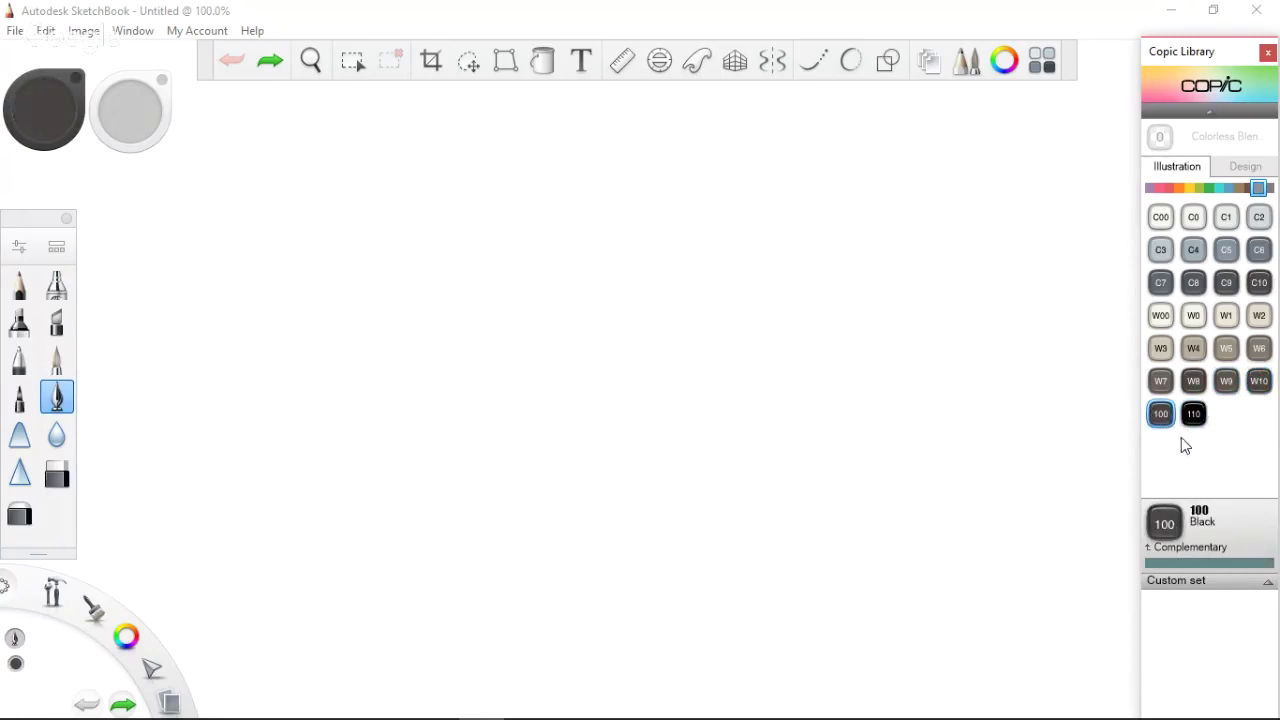
{"action": "left_click", "coordinate": [1194, 414]}
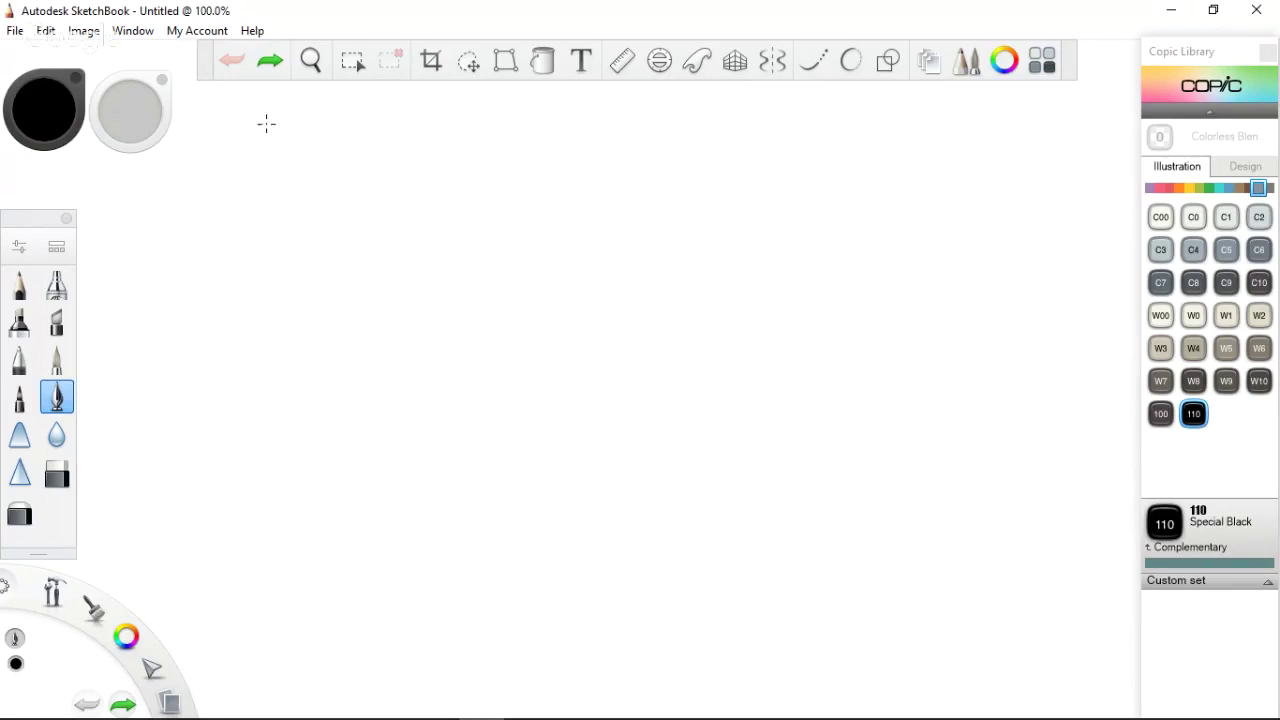
{"action": "left_click", "coordinate": [19, 285]}
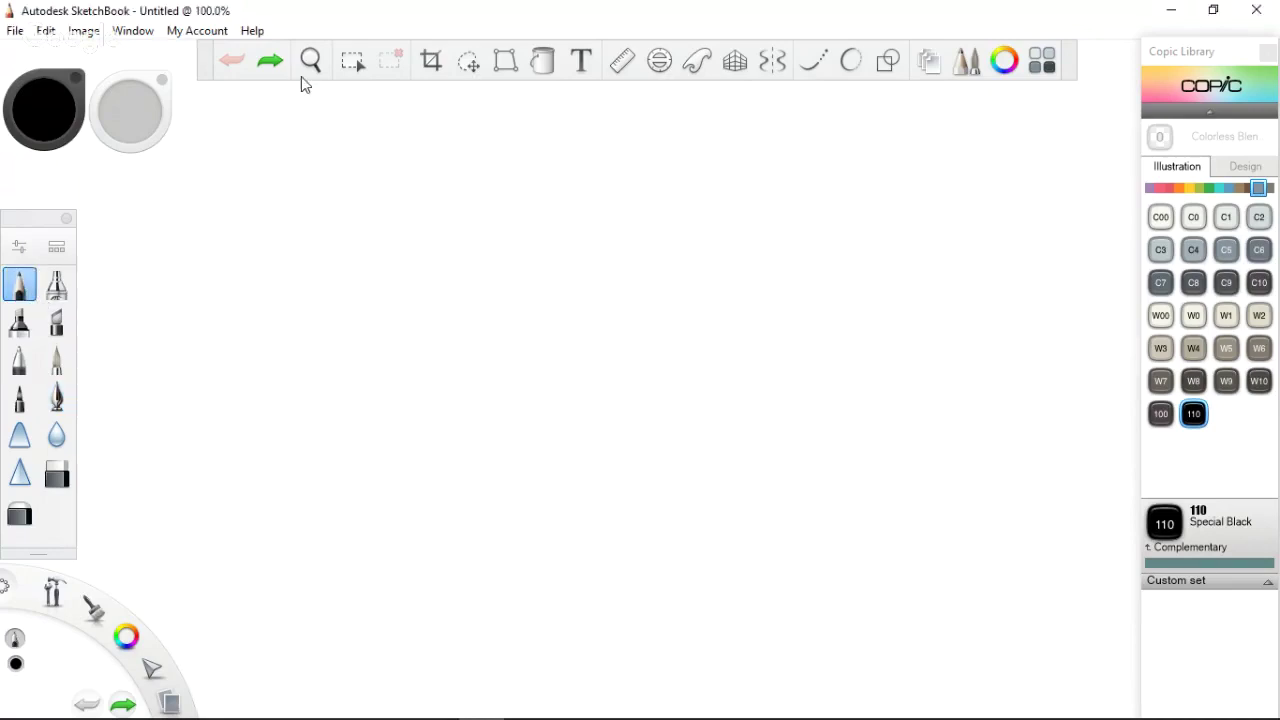
{"action": "left_click", "coordinate": [130, 110]}
Enlarge the pencil to 6.4, scribble test loops, then undo them
{"action": "left_click_drag", "start_coordinate": [136, 110], "coordinate": [134, 110]}
{"action": "mouse_move", "coordinate": [487, 421]}
{"action": "left_mouse_down"}
{"action": "mouse_move", "coordinate": [629, 234]}
{"action": "mouse_move", "coordinate": [630, 524]}
{"action": "left_mouse_up"}
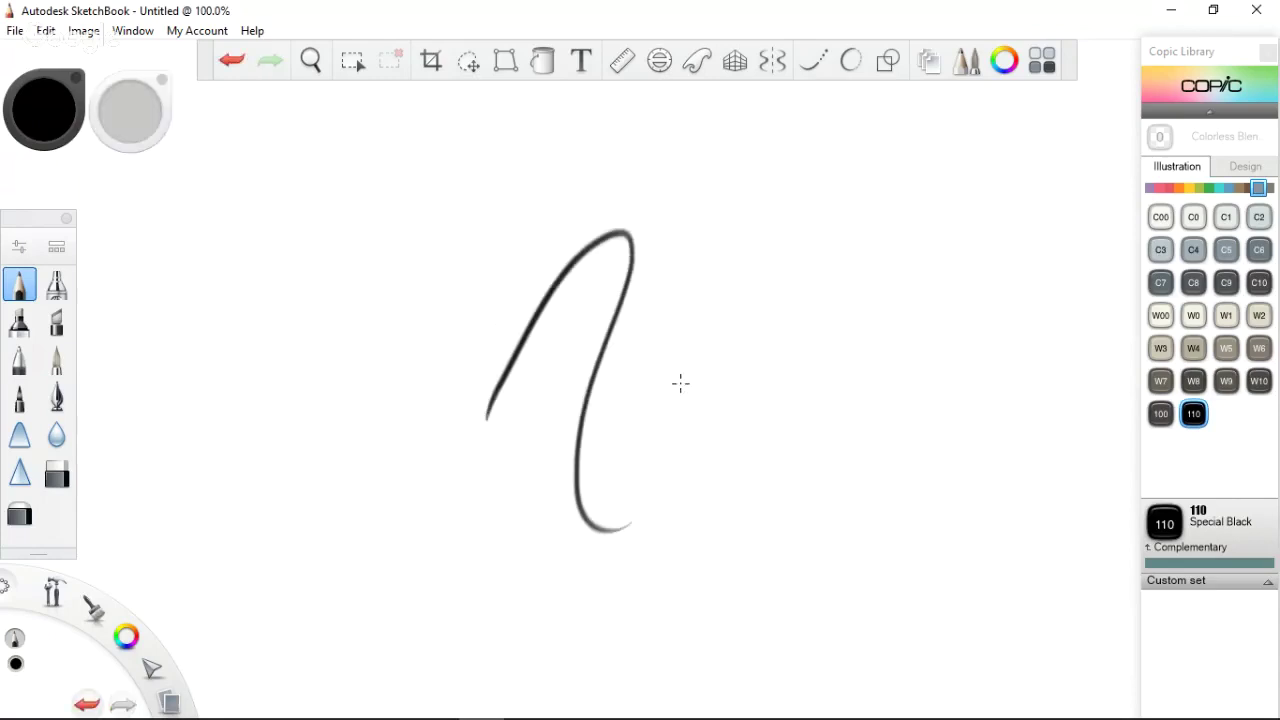
{"action": "left_click_drag", "start_coordinate": [500, 318], "coordinate": [363, 480]}
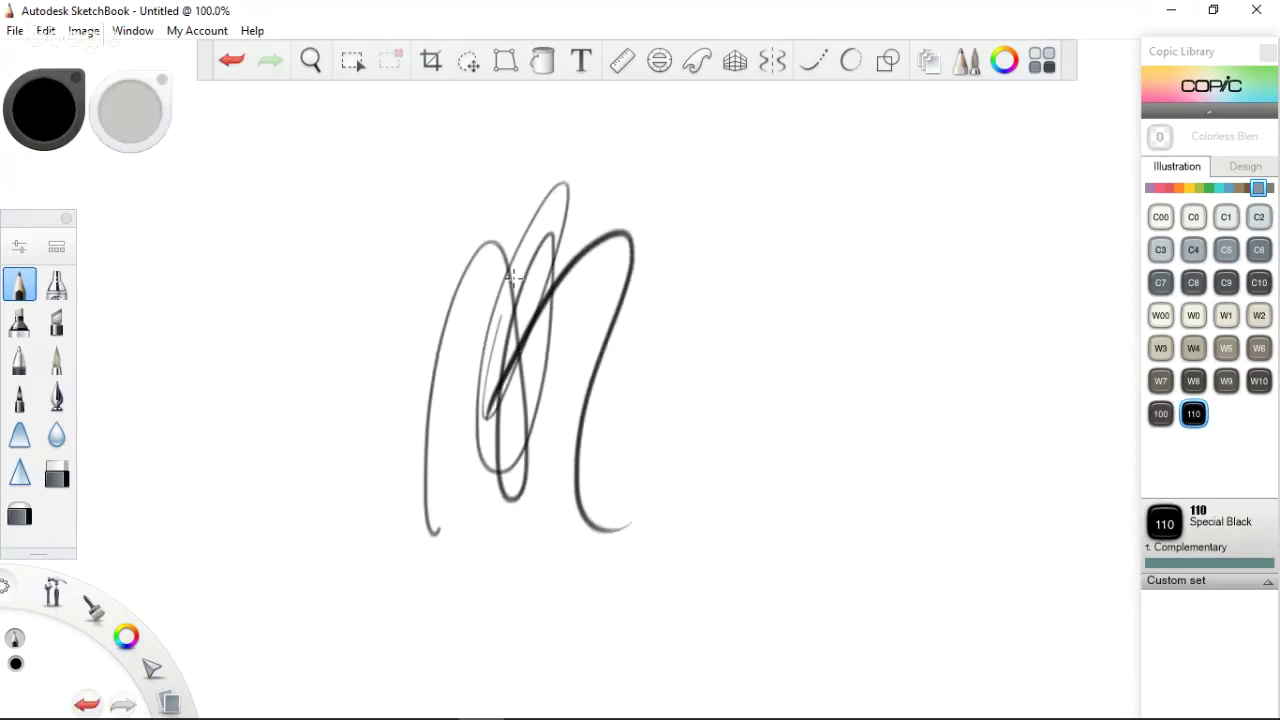
{"action": "mouse_move", "coordinate": [400, 290]}
{"action": "left_mouse_down"}
{"action": "mouse_move", "coordinate": [340, 560]}
{"action": "mouse_move", "coordinate": [400, 608]}
{"action": "left_mouse_up"}
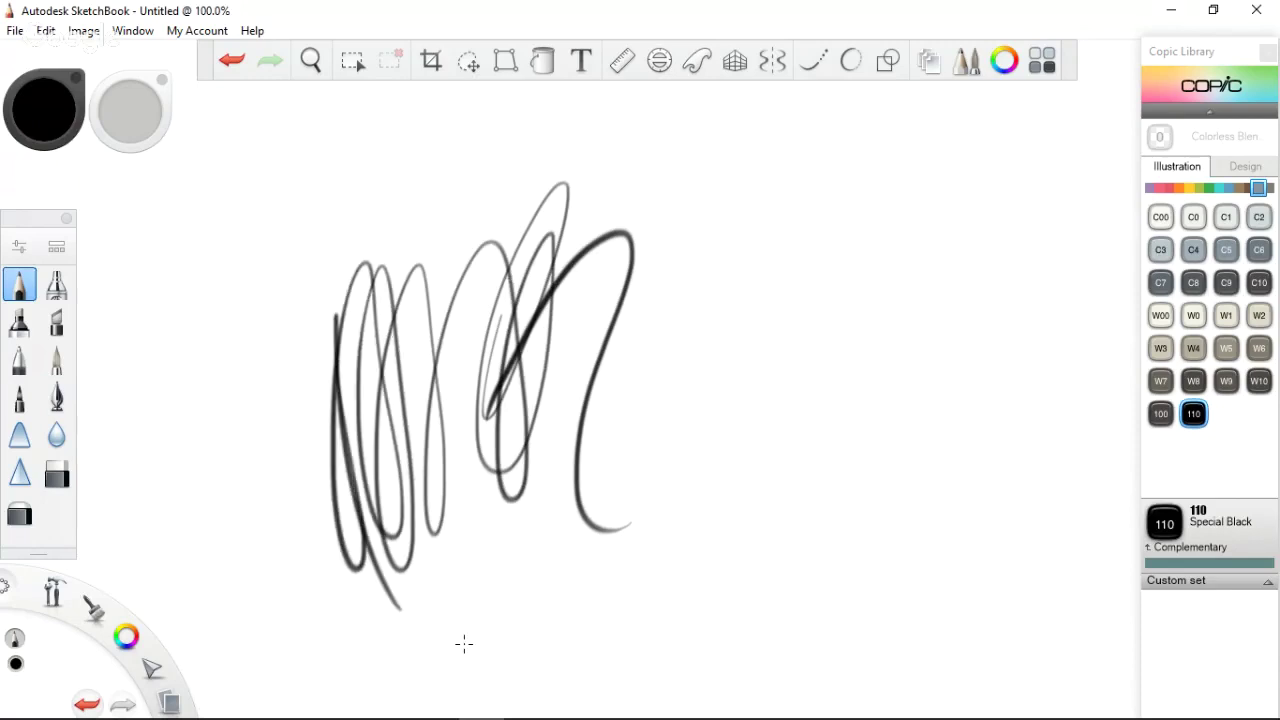
{"action": "mouse_move", "coordinate": [612, 242]}
{"action": "left_mouse_down"}
{"action": "mouse_move", "coordinate": [645, 190]}
{"action": "mouse_move", "coordinate": [690, 290]}
{"action": "mouse_move", "coordinate": [828, 400]}
{"action": "mouse_move", "coordinate": [820, 432]}
{"action": "mouse_move", "coordinate": [504, 520]}
{"action": "left_mouse_up"}
{"action": "left_click_drag", "start_coordinate": [430, 445], "coordinate": [600, 556]}
{"action": "left_click_drag", "start_coordinate": [630, 240], "coordinate": [610, 380]}
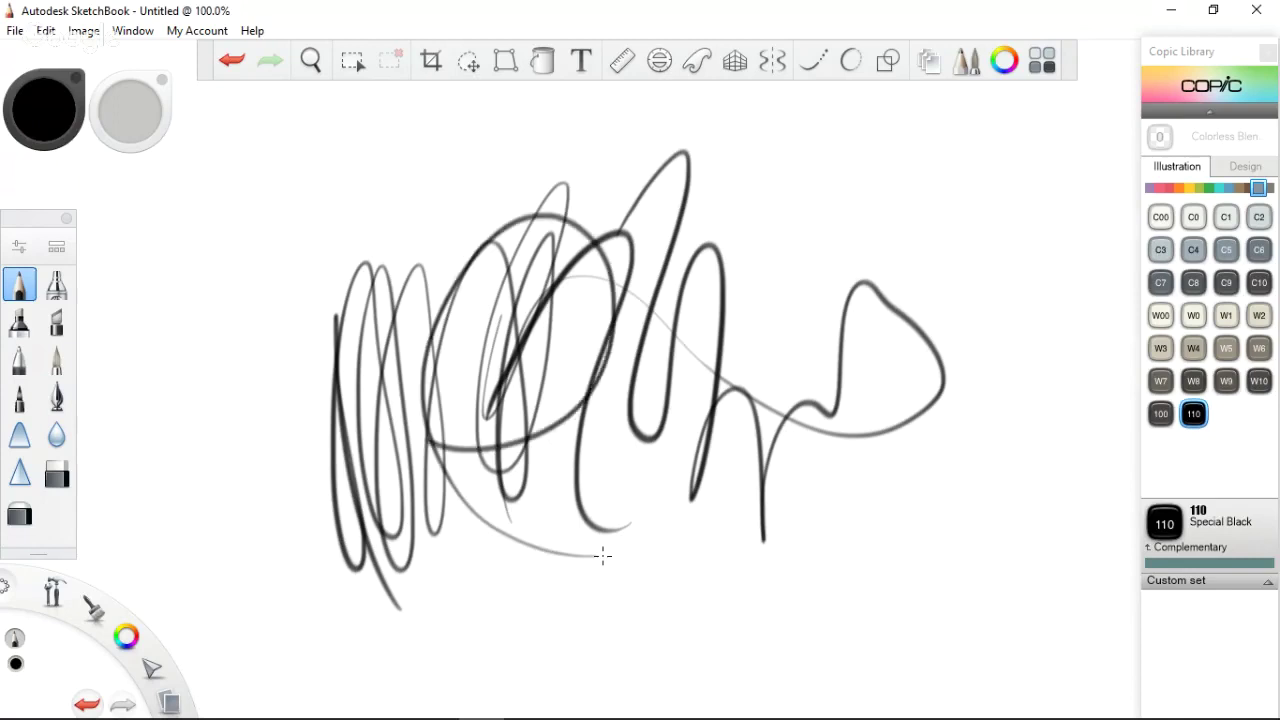
{"action": "left_click_drag", "start_coordinate": [603, 556], "coordinate": [660, 500]}
{"action": "key", "text": "ctrl+z"}
{"action": "key", "text": "ctrl+z"}
{"action": "key", "text": "ctrl+z"}
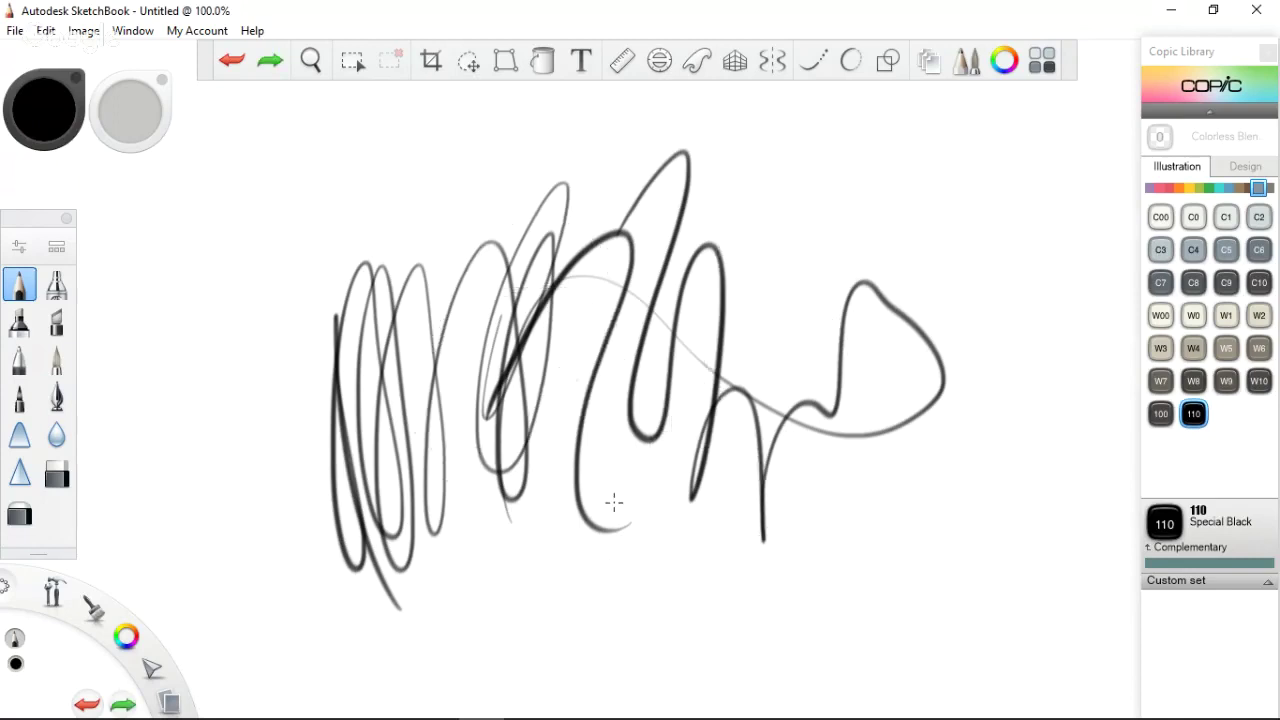
{"action": "key", "text": "ctrl+z"}
{"action": "key", "text": "ctrl+z"}
{"action": "key", "text": "ctrl+z"}
{"action": "key", "text": "ctrl+z"}
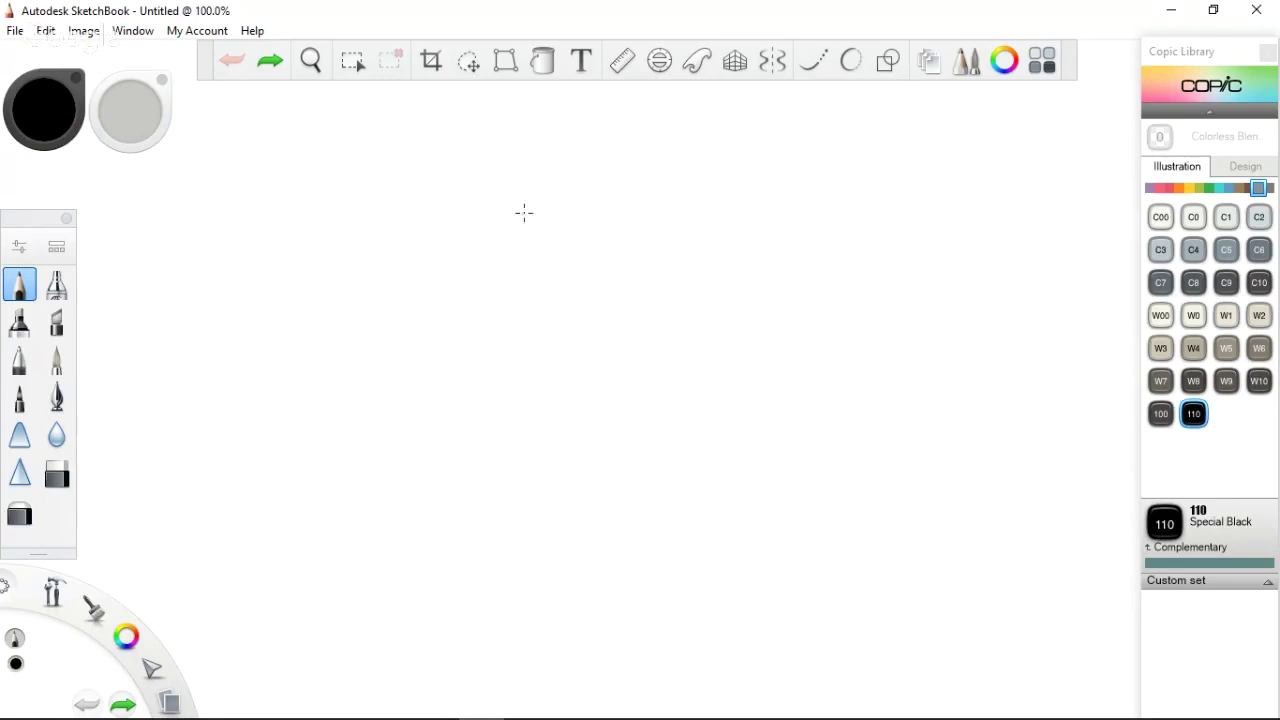
Draw more pencil strokes and undo them all, leaving the canvas blank
{"action": "left_click_drag", "start_coordinate": [615, 170], "coordinate": [284, 433]}
{"action": "mouse_move", "coordinate": [615, 170]}
{"action": "left_mouse_down"}
{"action": "mouse_move", "coordinate": [549, 366]}
{"action": "mouse_move", "coordinate": [862, 188]}
{"action": "mouse_move", "coordinate": [880, 265]}
{"action": "mouse_move", "coordinate": [728, 500]}
{"action": "mouse_move", "coordinate": [400, 425]}
{"action": "mouse_move", "coordinate": [560, 487]}
{"action": "left_mouse_up"}
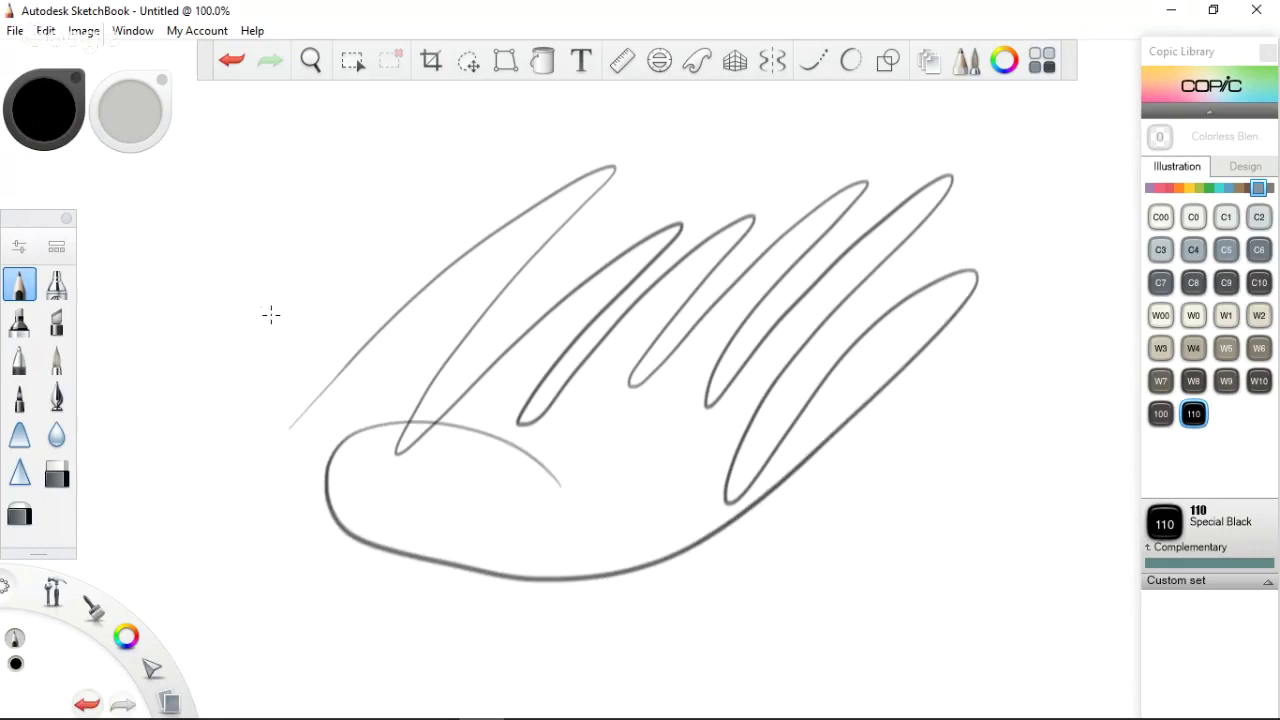
{"action": "key", "text": "ctrl+z"}
{"action": "mouse_move", "coordinate": [212, 402]}
{"action": "left_mouse_down"}
{"action": "mouse_move", "coordinate": [270, 485]}
{"action": "mouse_move", "coordinate": [534, 294]}
{"action": "mouse_move", "coordinate": [586, 420]}
{"action": "mouse_move", "coordinate": [1023, 194]}
{"action": "mouse_move", "coordinate": [830, 550]}
{"action": "left_mouse_up"}
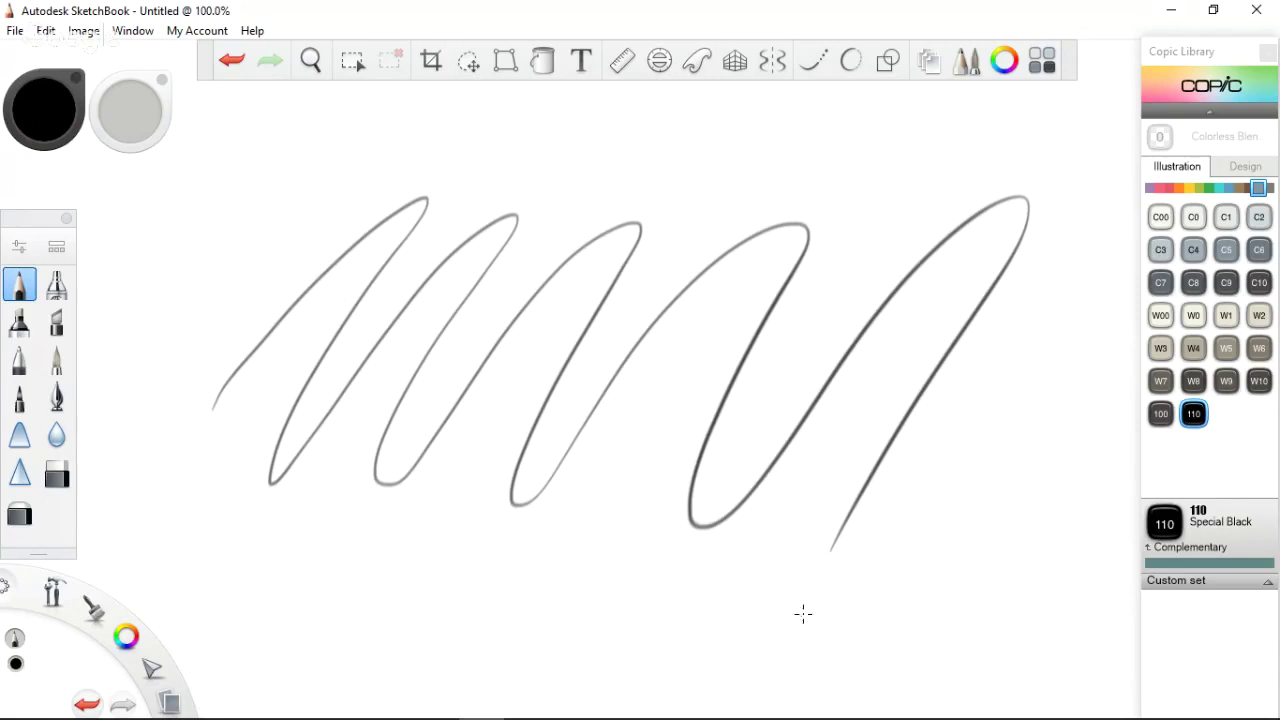
{"action": "left_click_drag", "start_coordinate": [251, 439], "coordinate": [536, 184]}
{"action": "mouse_move", "coordinate": [600, 300]}
{"action": "left_mouse_down"}
{"action": "mouse_move", "coordinate": [545, 560]}
{"action": "mouse_move", "coordinate": [625, 560]}
{"action": "mouse_move", "coordinate": [835, 452]}
{"action": "left_mouse_up"}
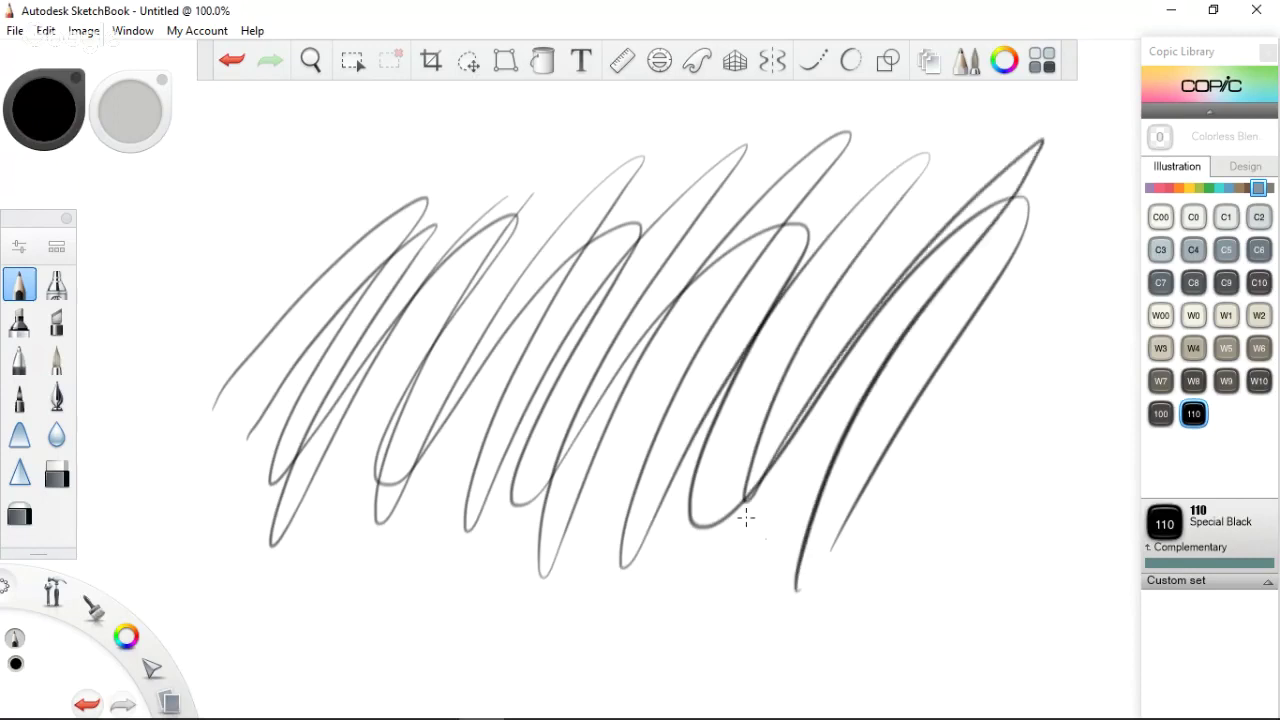
{"action": "key", "text": "ctrl+z"}
{"action": "key", "text": "ctrl+z"}
{"action": "key", "text": "ctrl+z"}
{"action": "key", "text": "ctrl+z"}
{"action": "key", "text": "ctrl+z"}
{"action": "key", "text": "ctrl+z"}
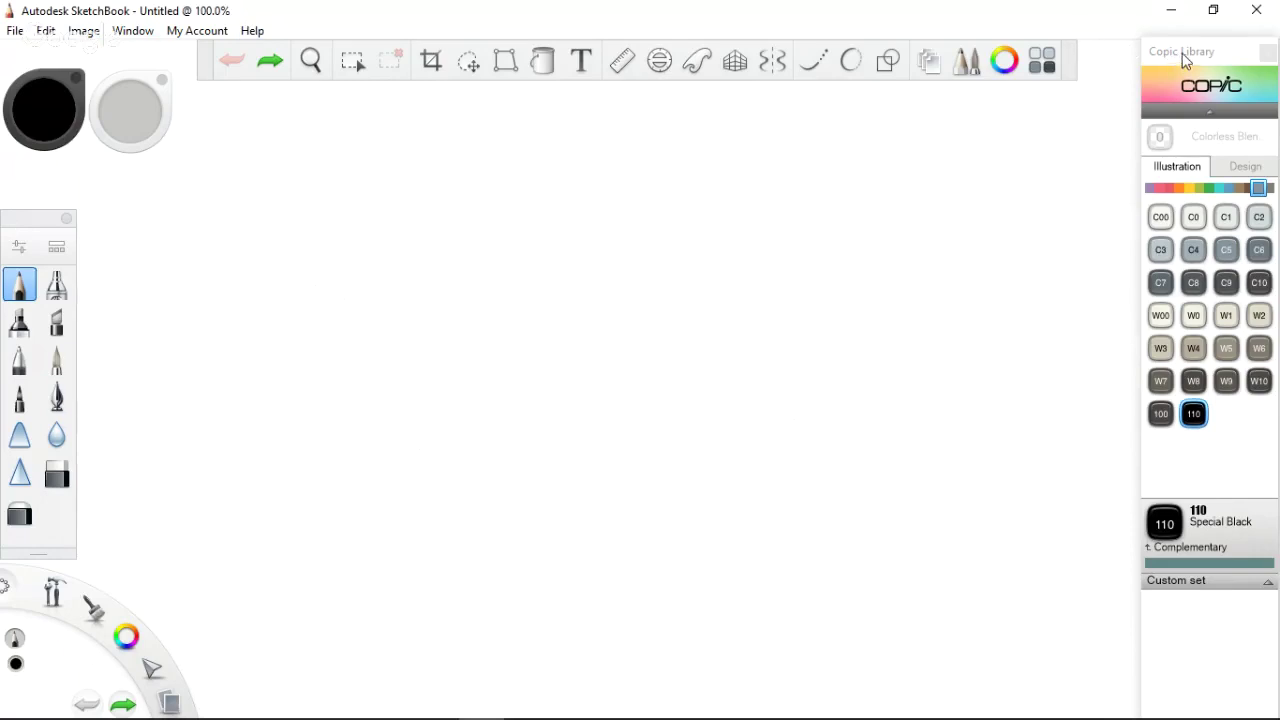
Move the Copic panel aside and browse the File and Edit menus
{"action": "mouse_move", "coordinate": [1165, 52]}
{"action": "left_mouse_down"}
{"action": "mouse_move", "coordinate": [1157, 97]}
{"action": "mouse_move", "coordinate": [1178, 58]}
{"action": "left_mouse_up"}
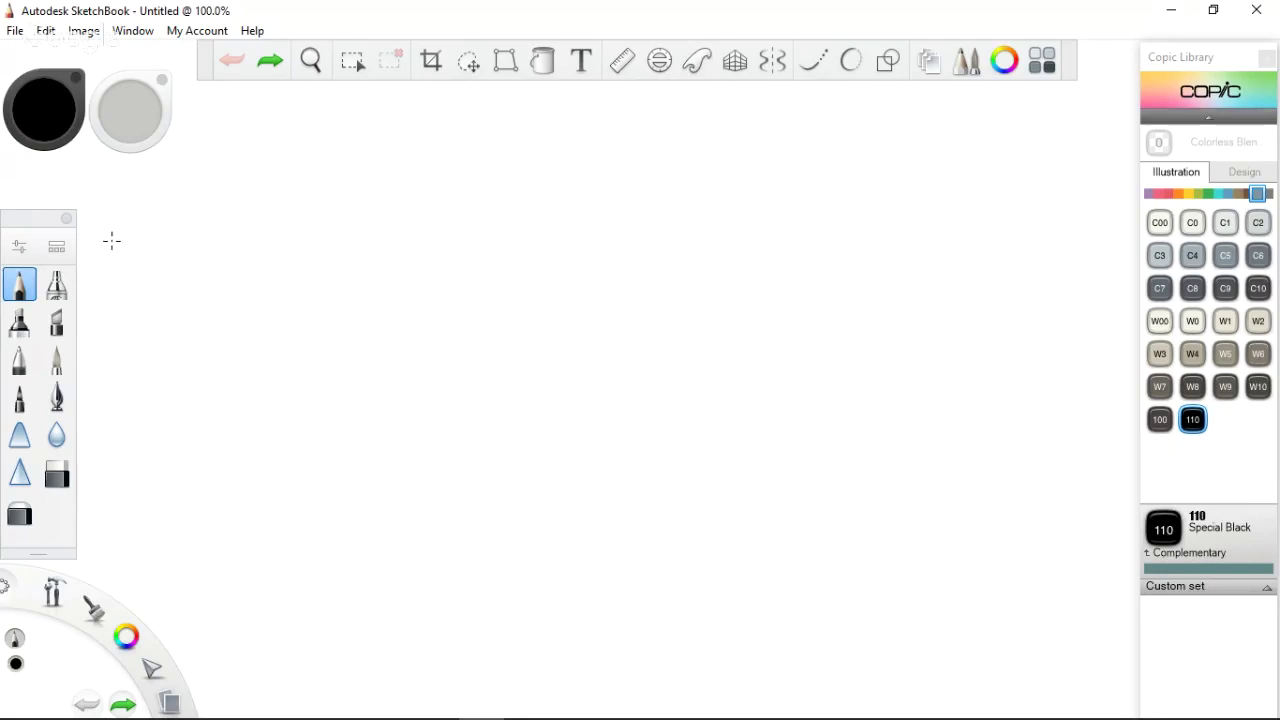
{"action": "left_click", "coordinate": [15, 31]}
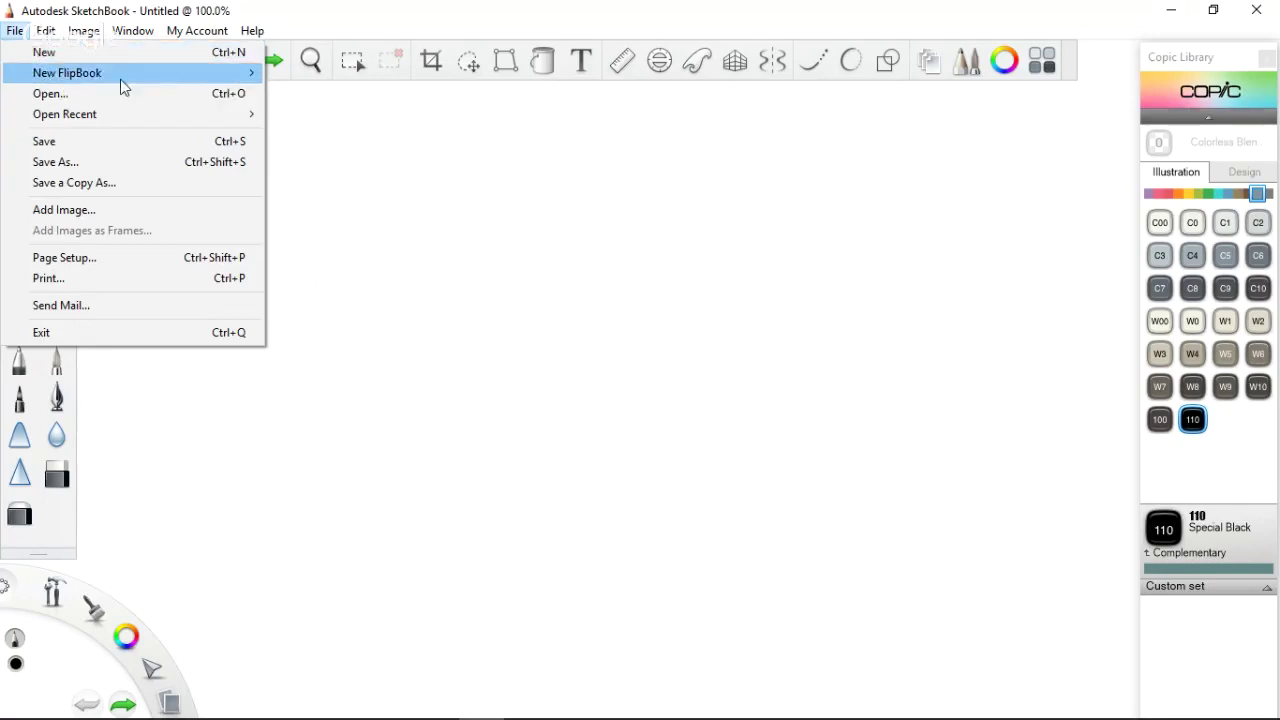
{"action": "mouse_move", "coordinate": [45, 31]}
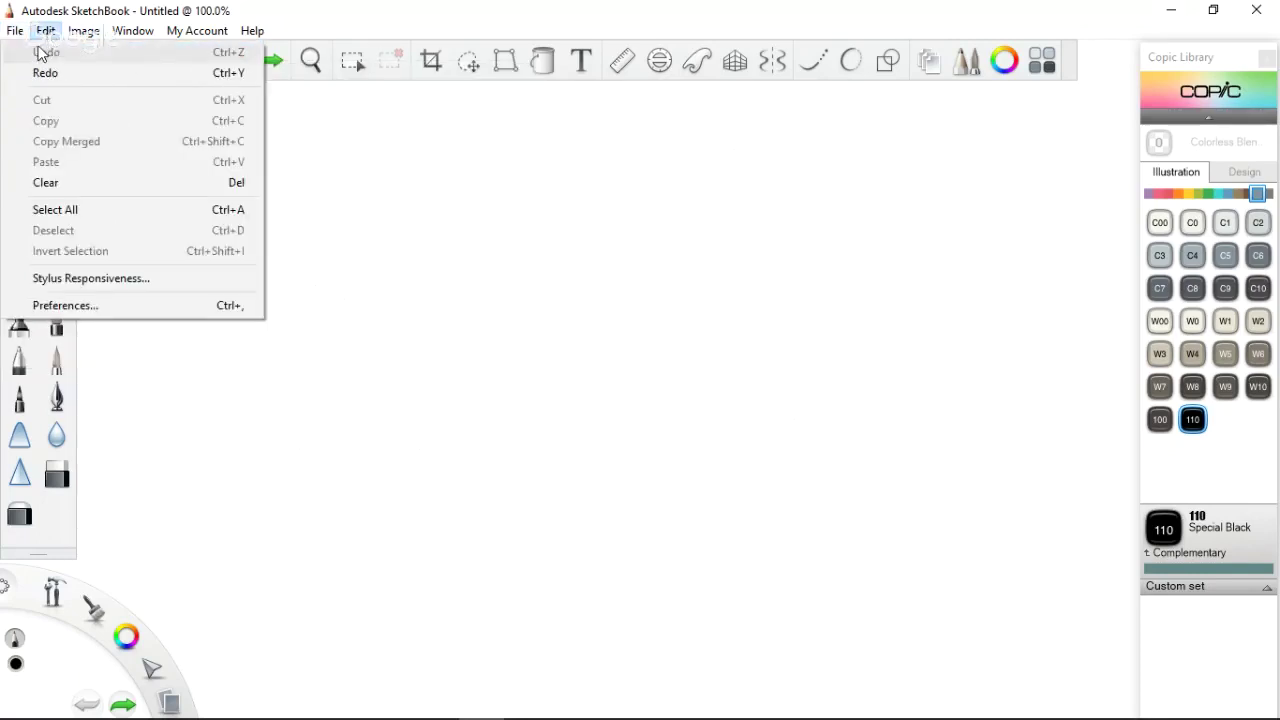
{"action": "left_click", "coordinate": [40, 36]}
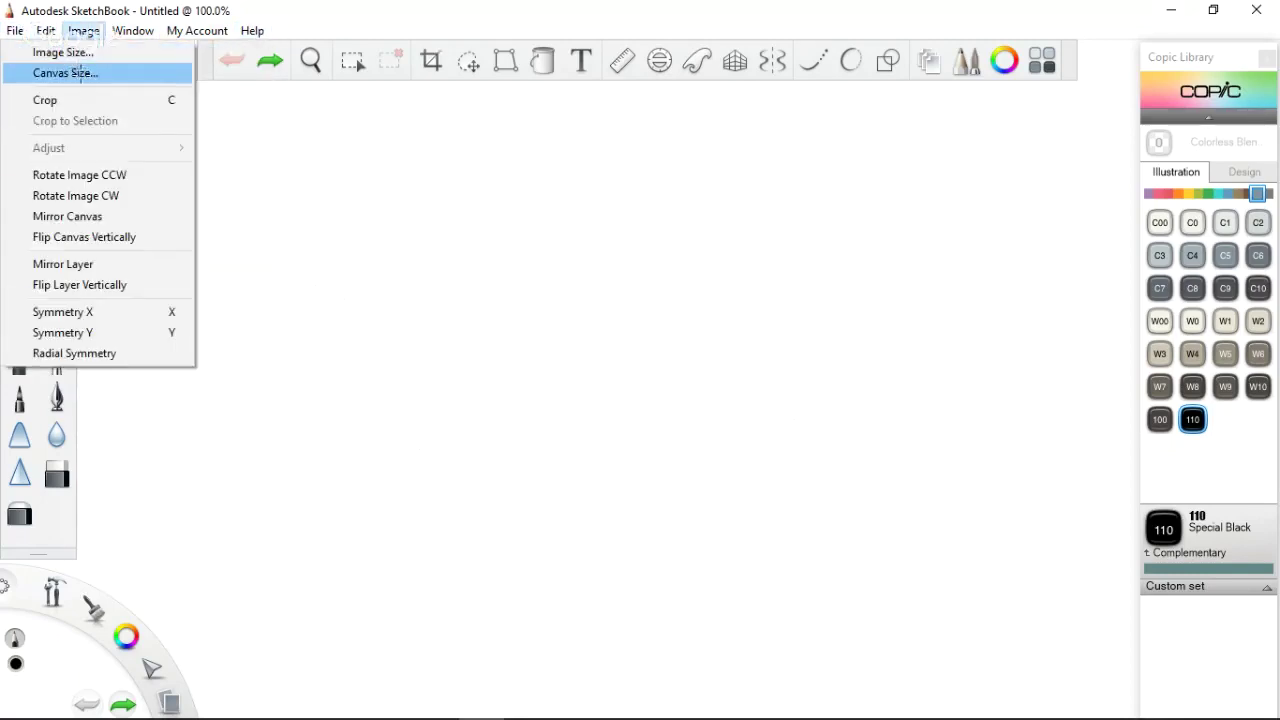
Set Image > Canvas Size width and height to 2000 pixels each
{"action": "left_click", "coordinate": [80, 73]}
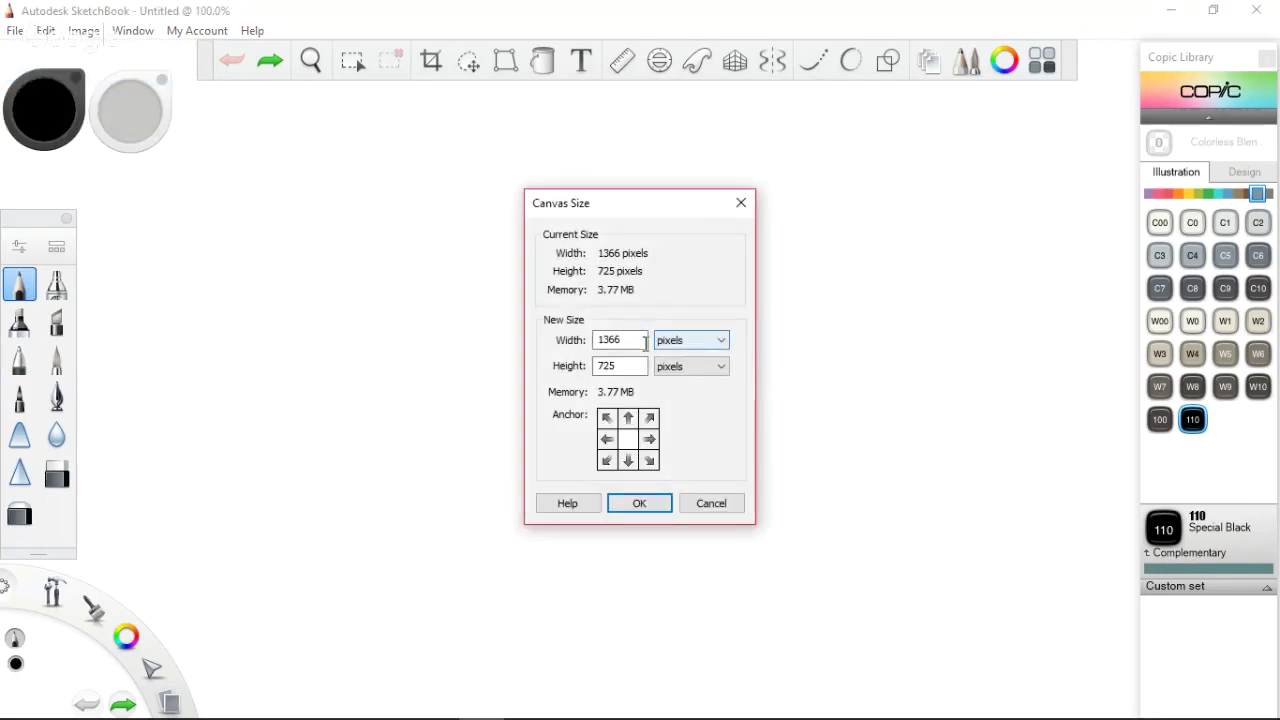
{"action": "left_click", "coordinate": [689, 343]}
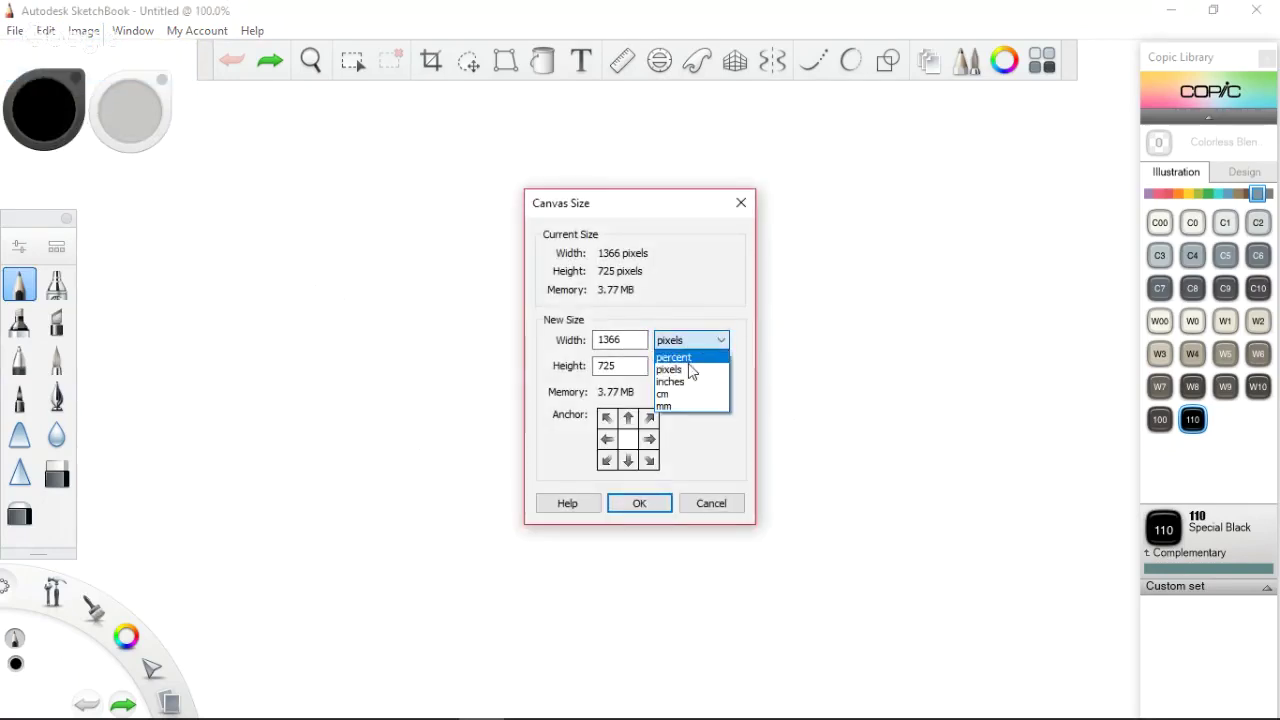
{"action": "double_click", "coordinate": [620, 340]}
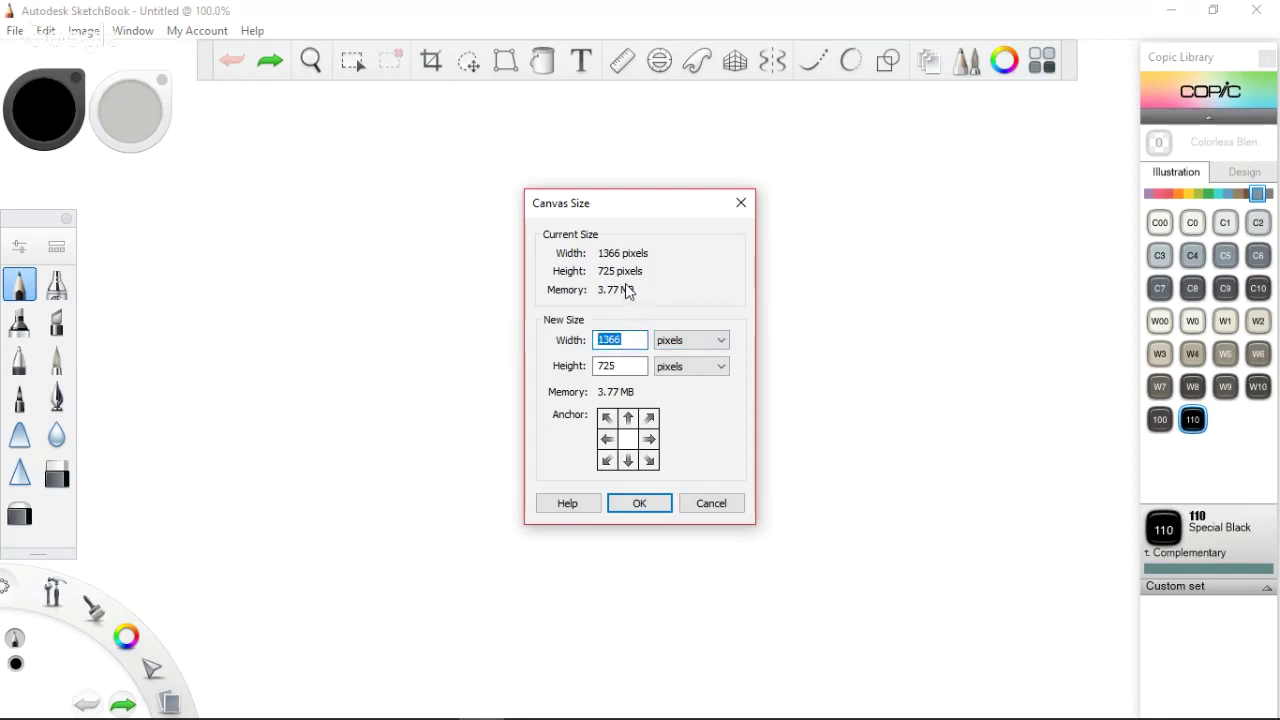
{"action": "type", "text": "200"}
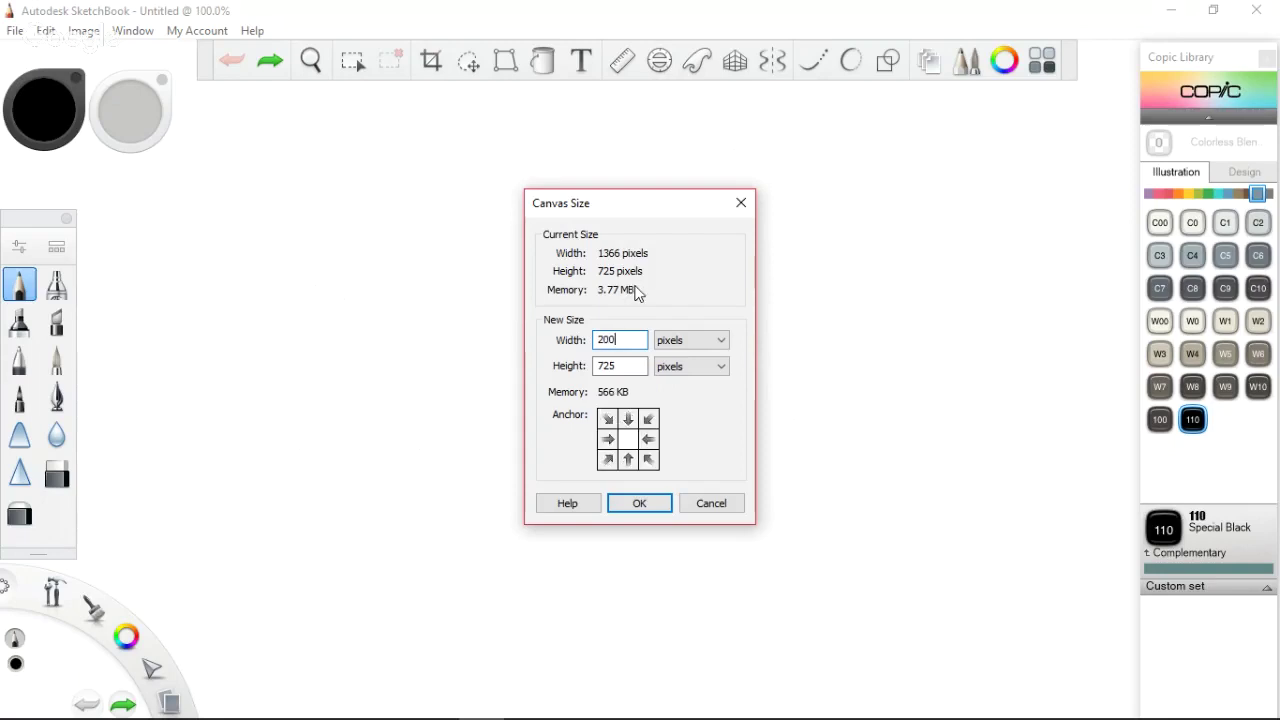
{"action": "type", "text": "0"}
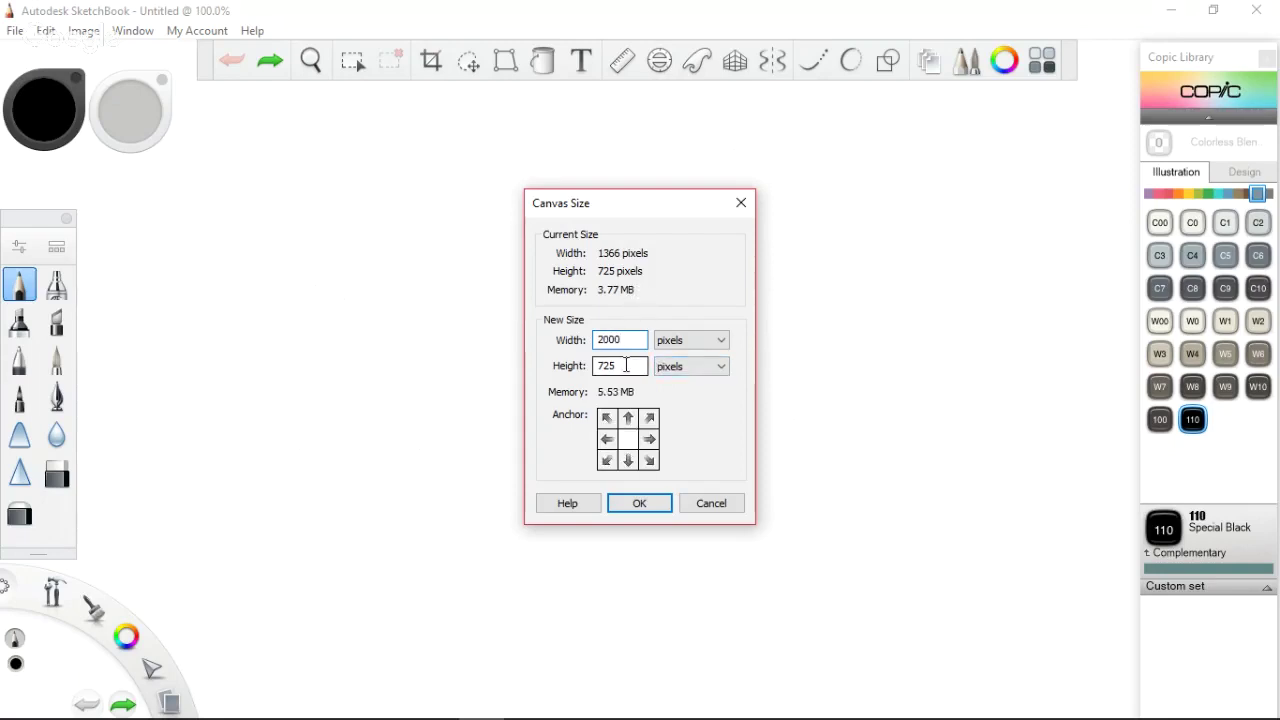
{"action": "double_click", "coordinate": [629, 365]}
{"action": "type", "text": "2"}
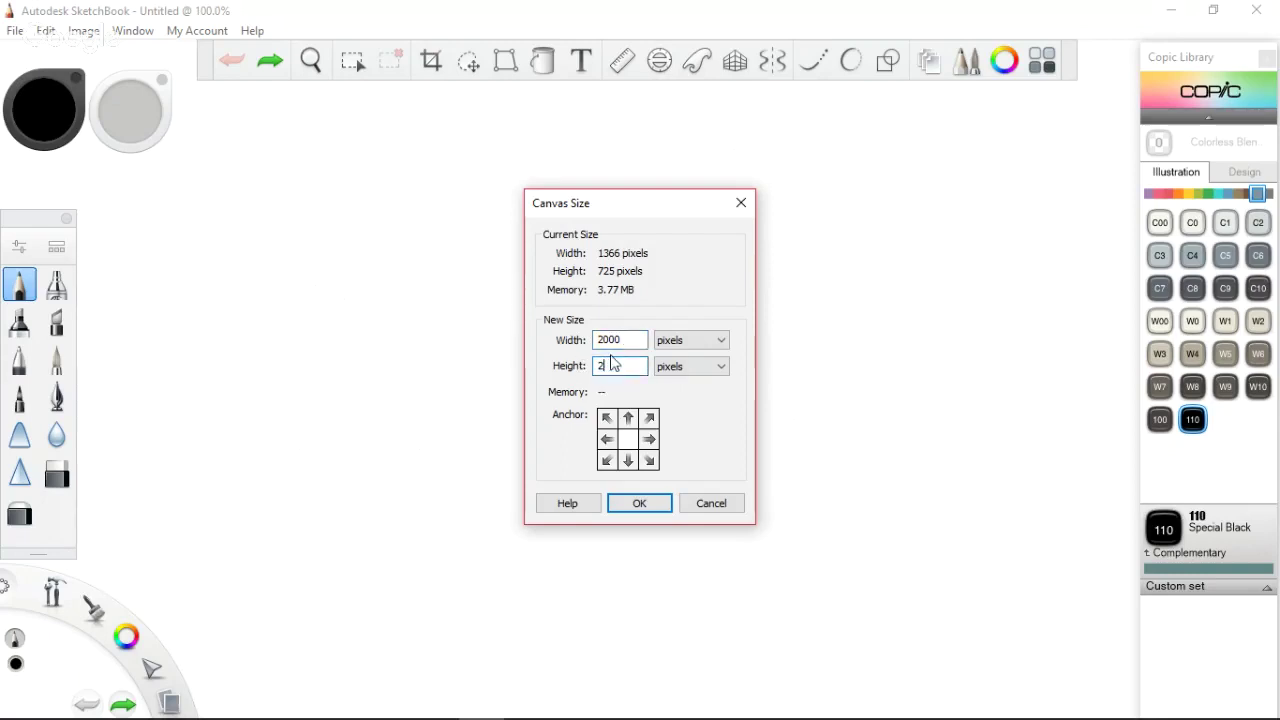
{"action": "type", "text": "000"}
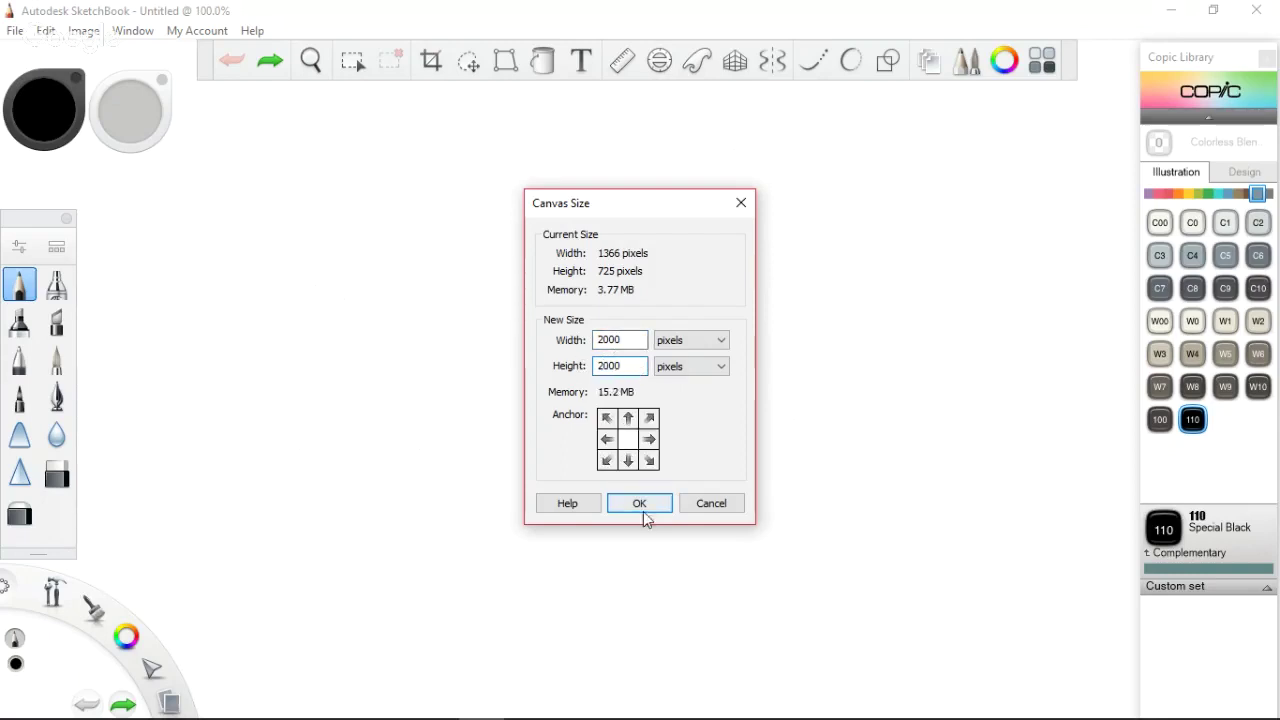
{"action": "left_click", "coordinate": [645, 507]}
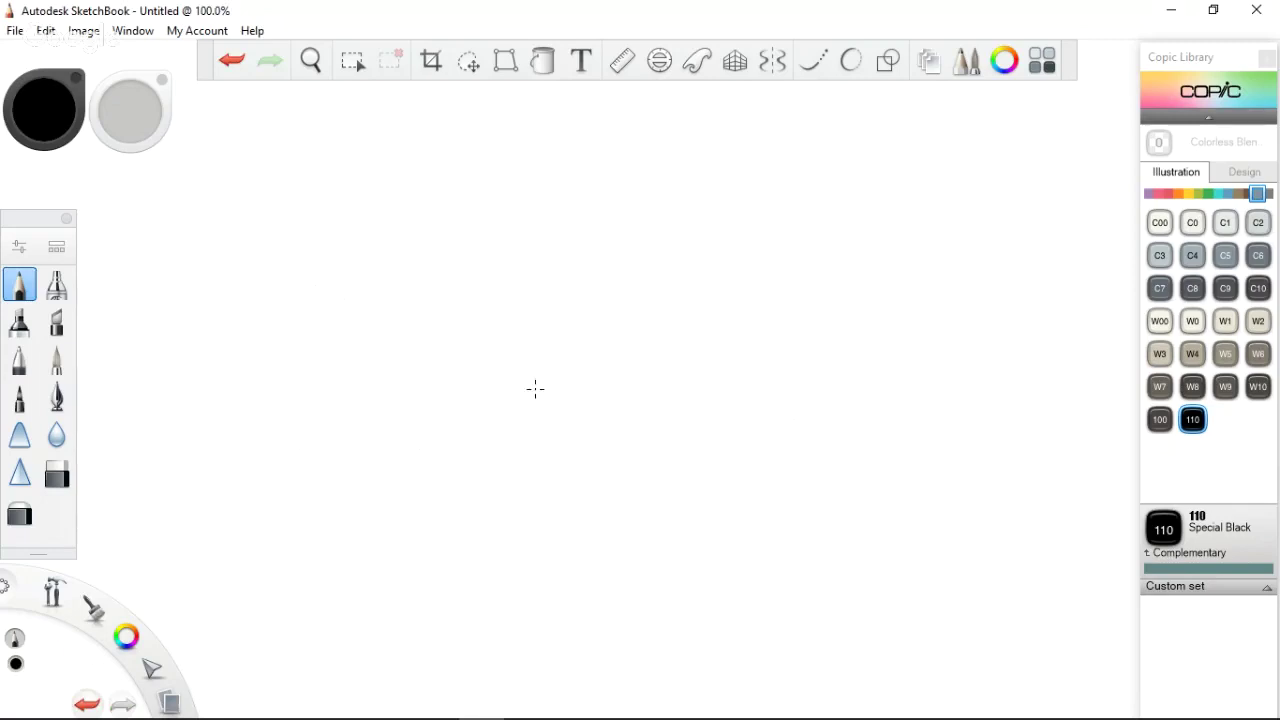
Zoom out, undo the tilt and pan until the 2000 × 2000 canvas is centred
{"action": "key", "text": "space"}
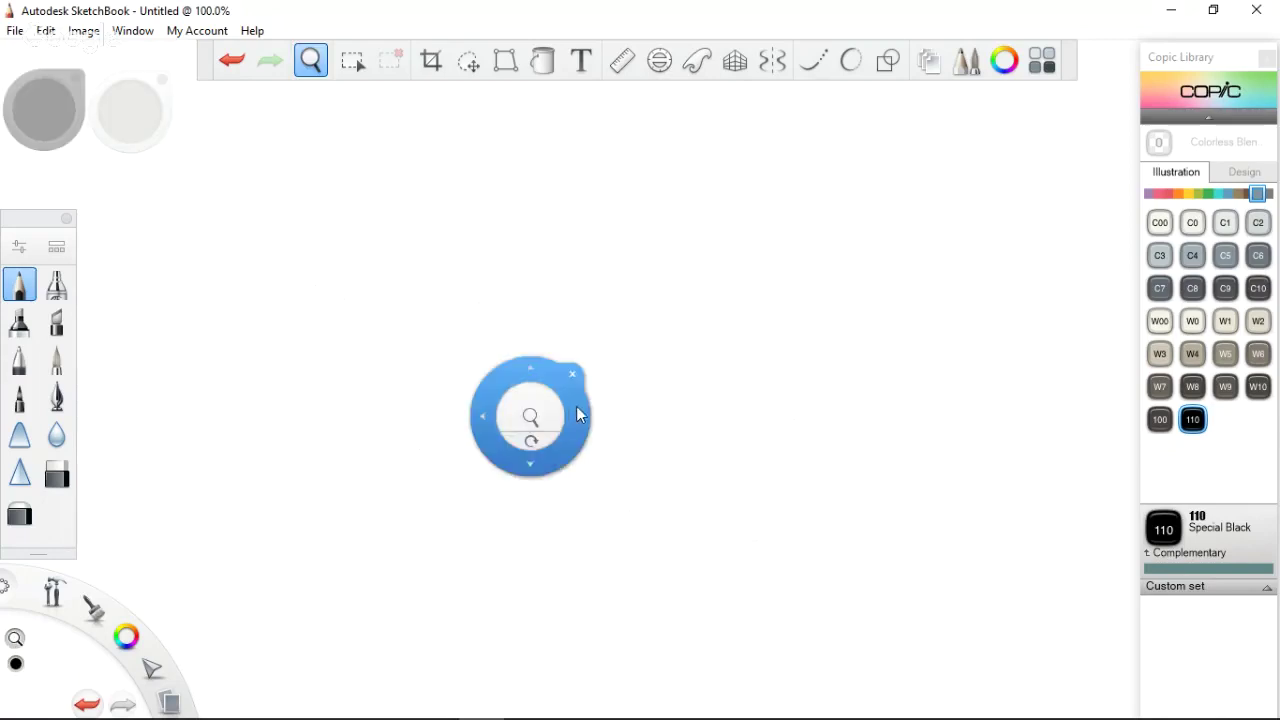
{"action": "mouse_move", "coordinate": [530, 430]}
{"action": "left_mouse_down"}
{"action": "mouse_move", "coordinate": [519, 565]}
{"action": "mouse_move", "coordinate": [540, 598]}
{"action": "left_mouse_up"}
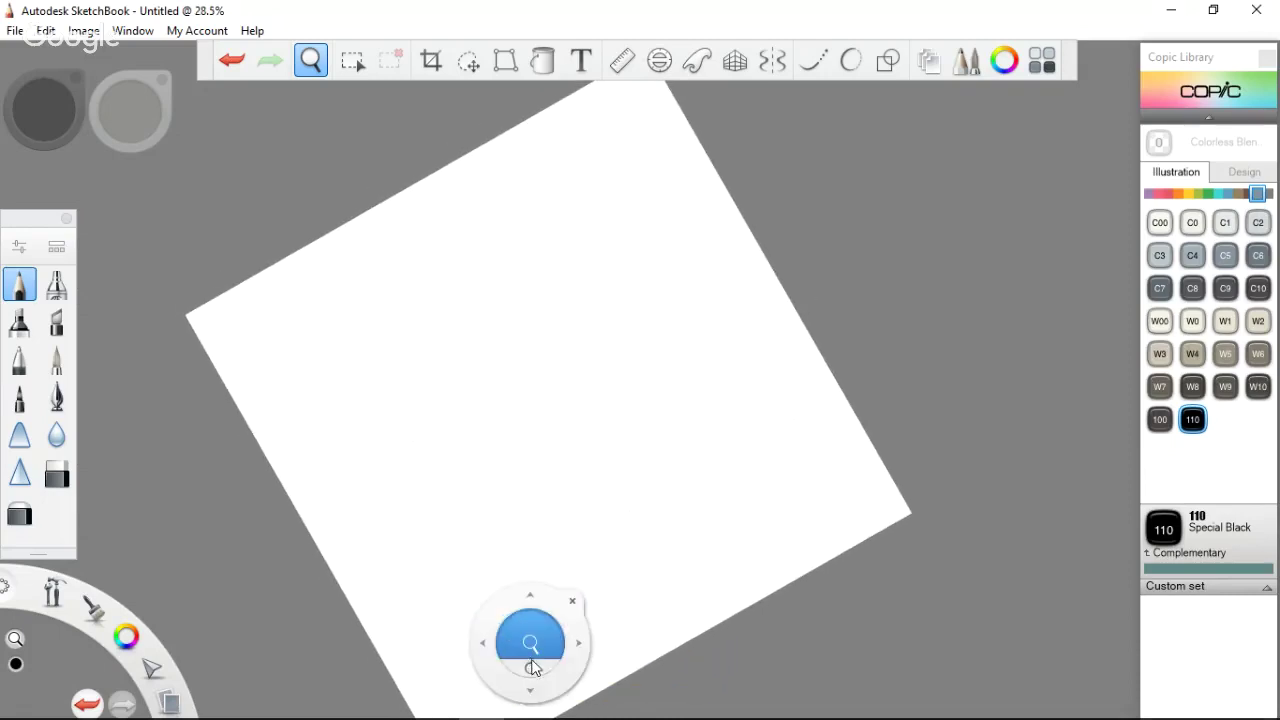
{"action": "mouse_move", "coordinate": [534, 665]}
{"action": "left_mouse_down"}
{"action": "mouse_move", "coordinate": [477, 665]}
{"action": "mouse_move", "coordinate": [400, 571]}
{"action": "left_mouse_up"}
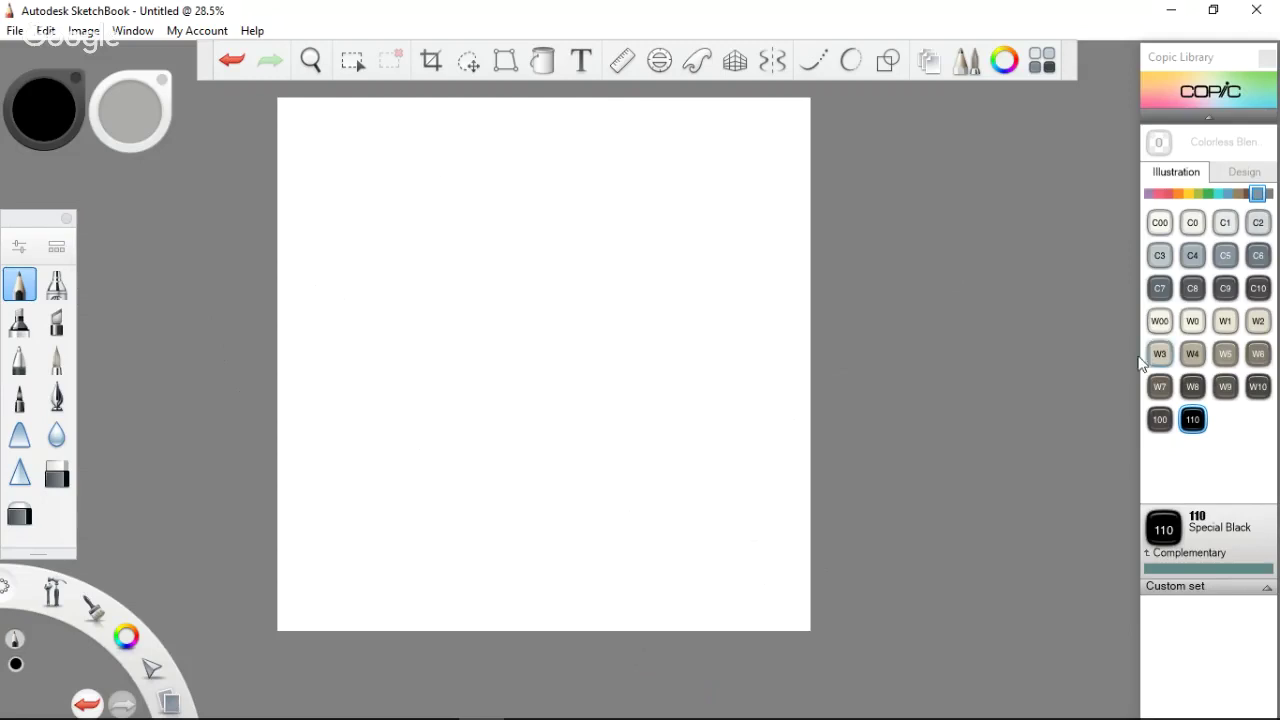
{"action": "scroll", "coordinate": [593, 345], "scroll_direction": "up", "scroll_amount": 2}
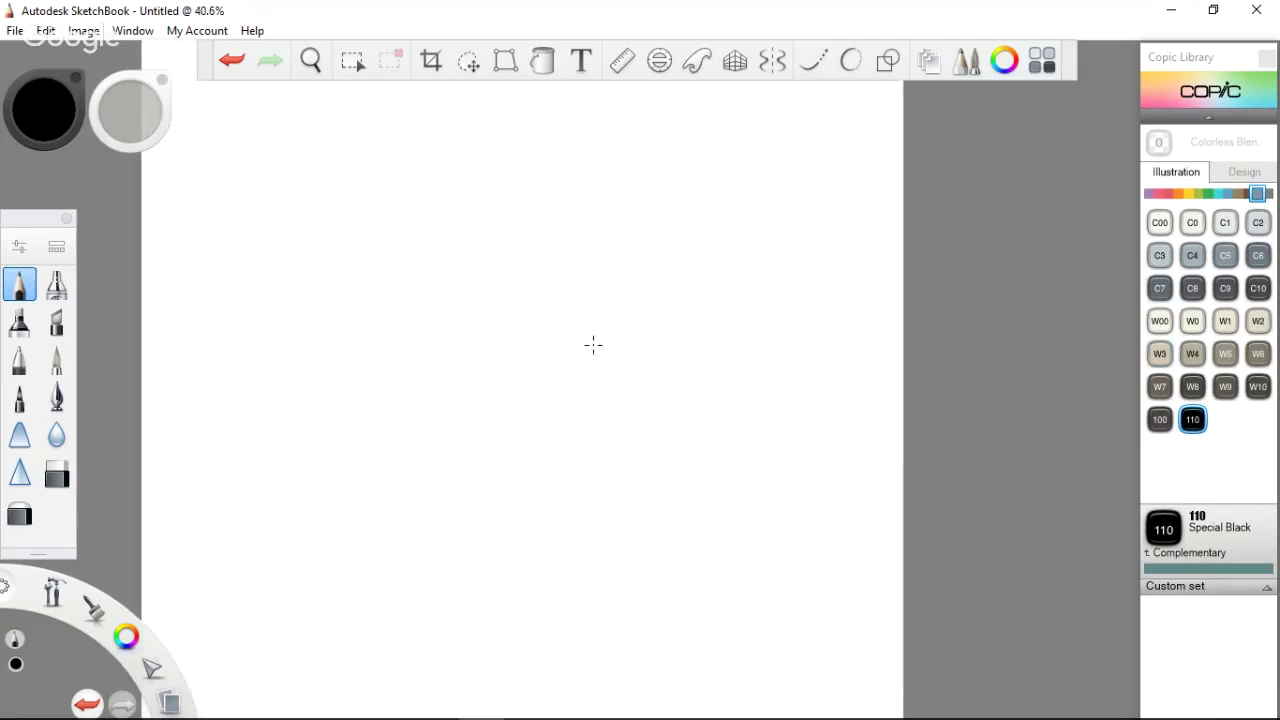
{"action": "scroll", "coordinate": [579, 359], "scroll_direction": "up", "scroll_amount": 2}
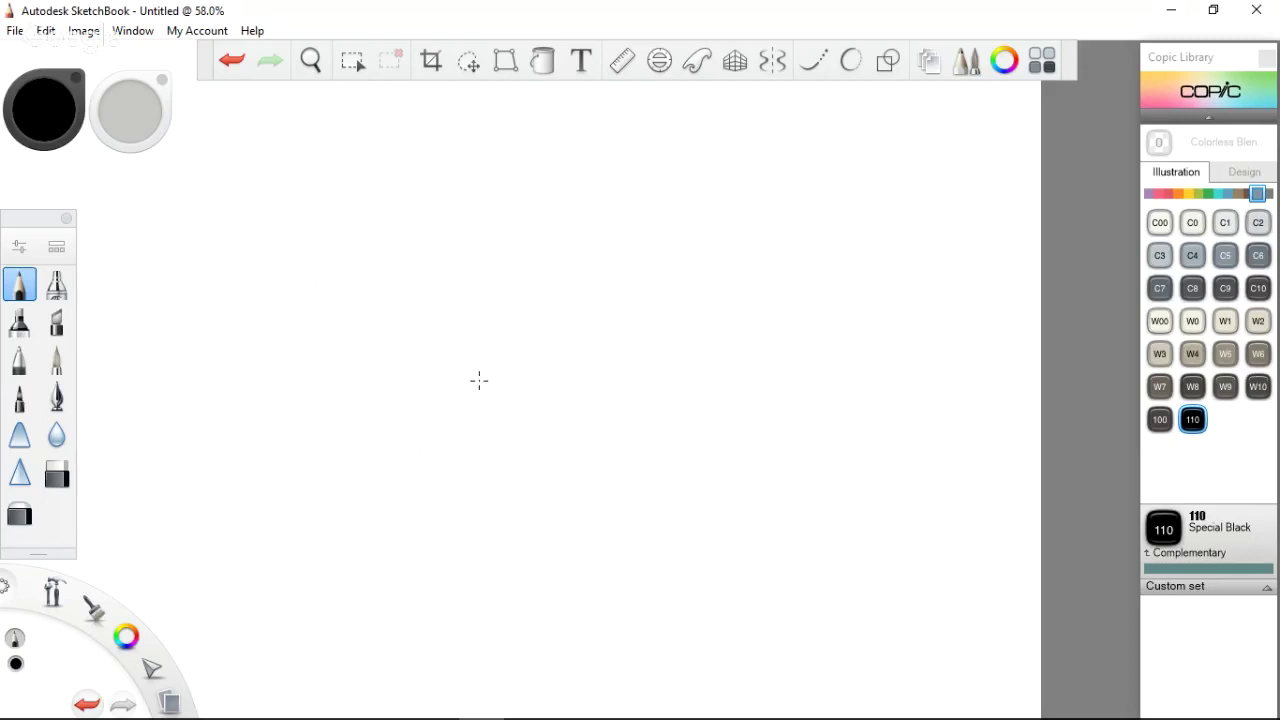
{"action": "scroll", "coordinate": [415, 382], "scroll_direction": "down", "scroll_amount": 2}
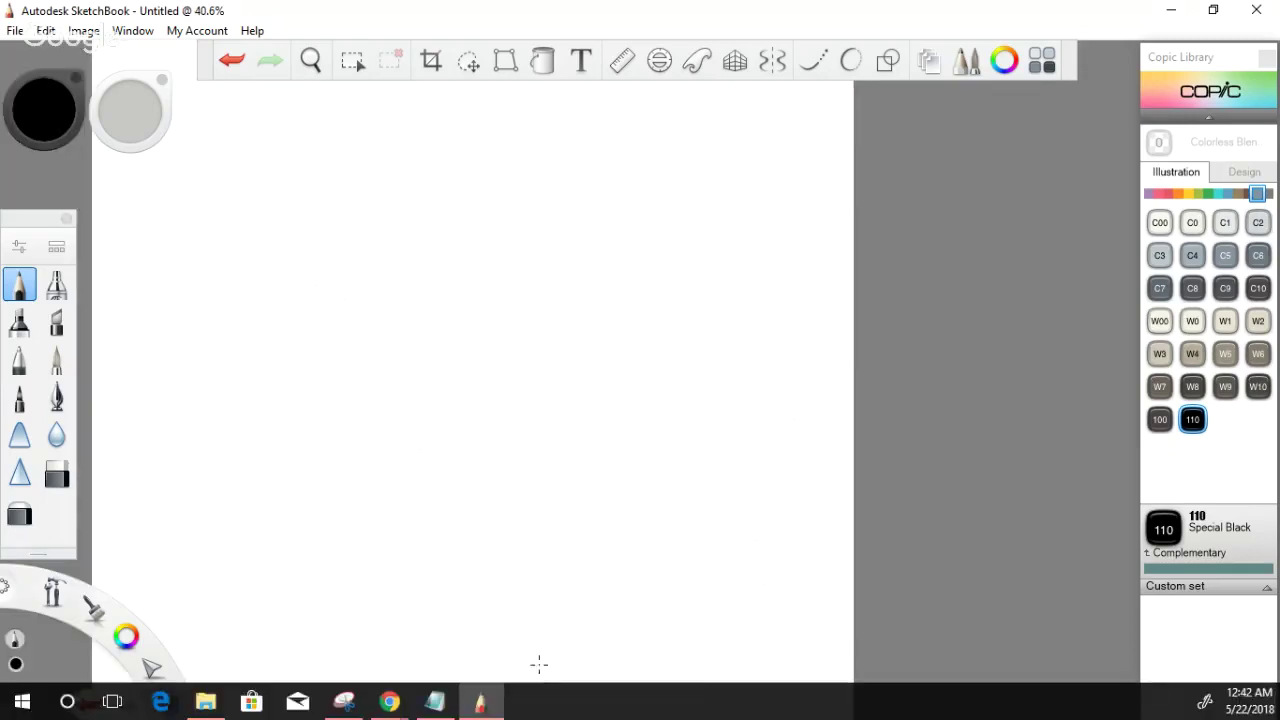
{"action": "key", "text": "space"}
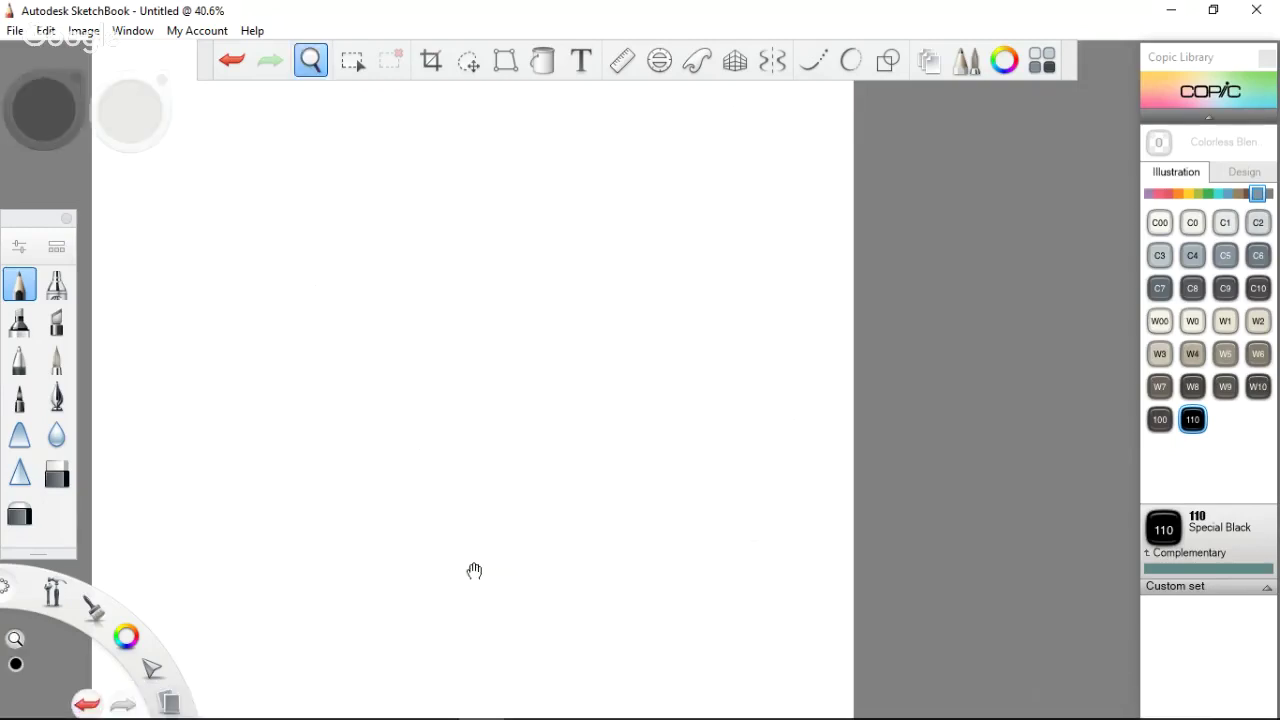
{"action": "mouse_move", "coordinate": [474, 571]}
{"action": "left_mouse_down"}
{"action": "mouse_move", "coordinate": [380, 569]}
{"action": "mouse_move", "coordinate": [614, 566]}
{"action": "left_mouse_up"}
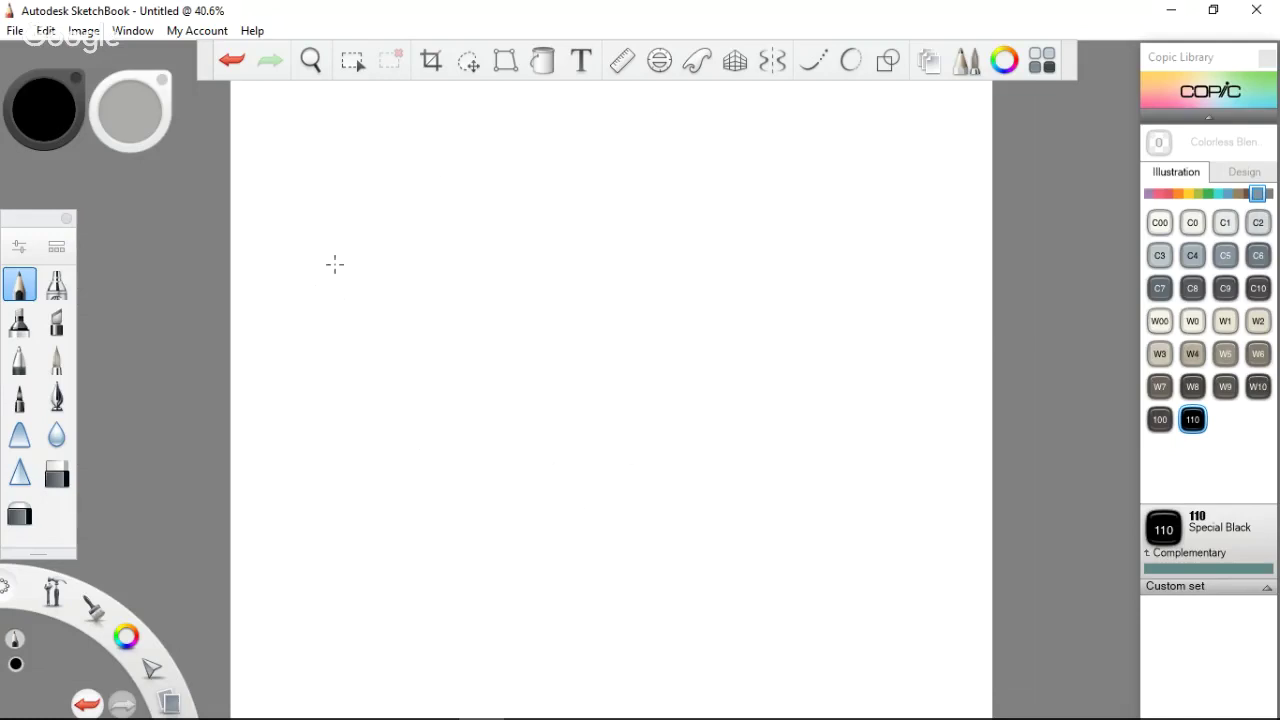
Select the Glow Brush from the Glow set in the Brush Library
{"action": "left_click", "coordinate": [57, 254]}
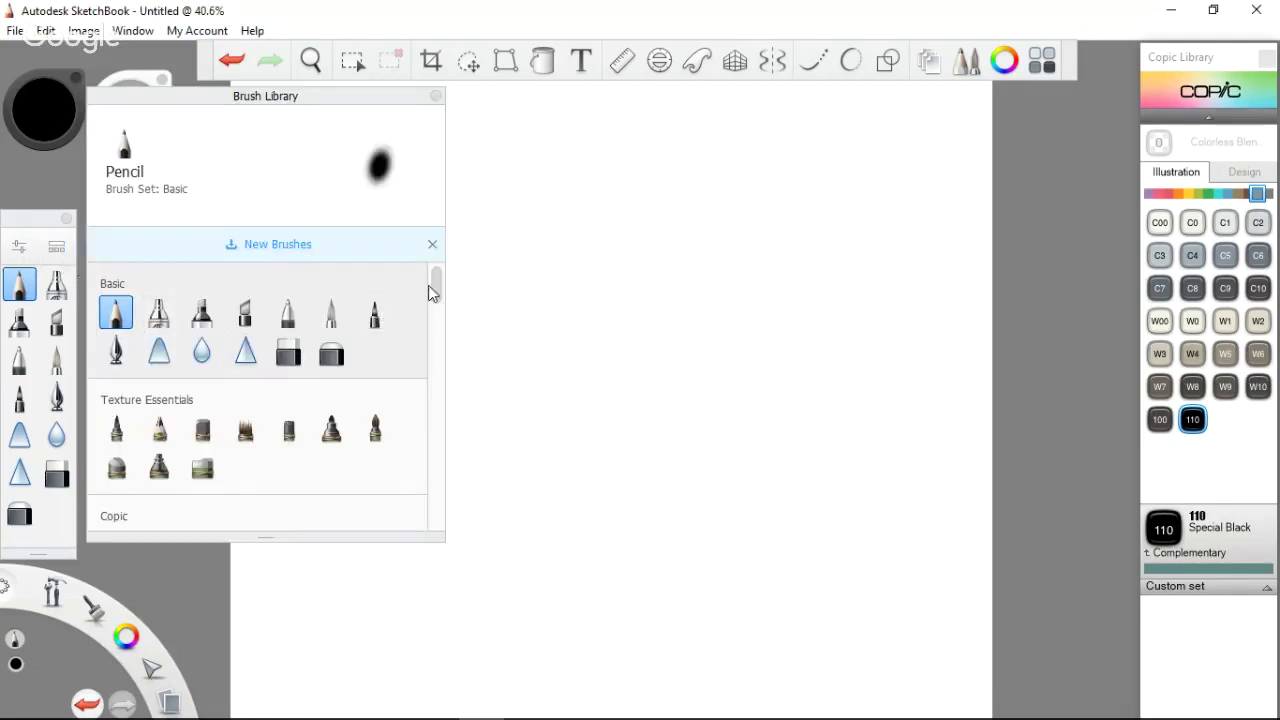
{"action": "left_click_drag", "start_coordinate": [437, 300], "coordinate": [440, 444]}
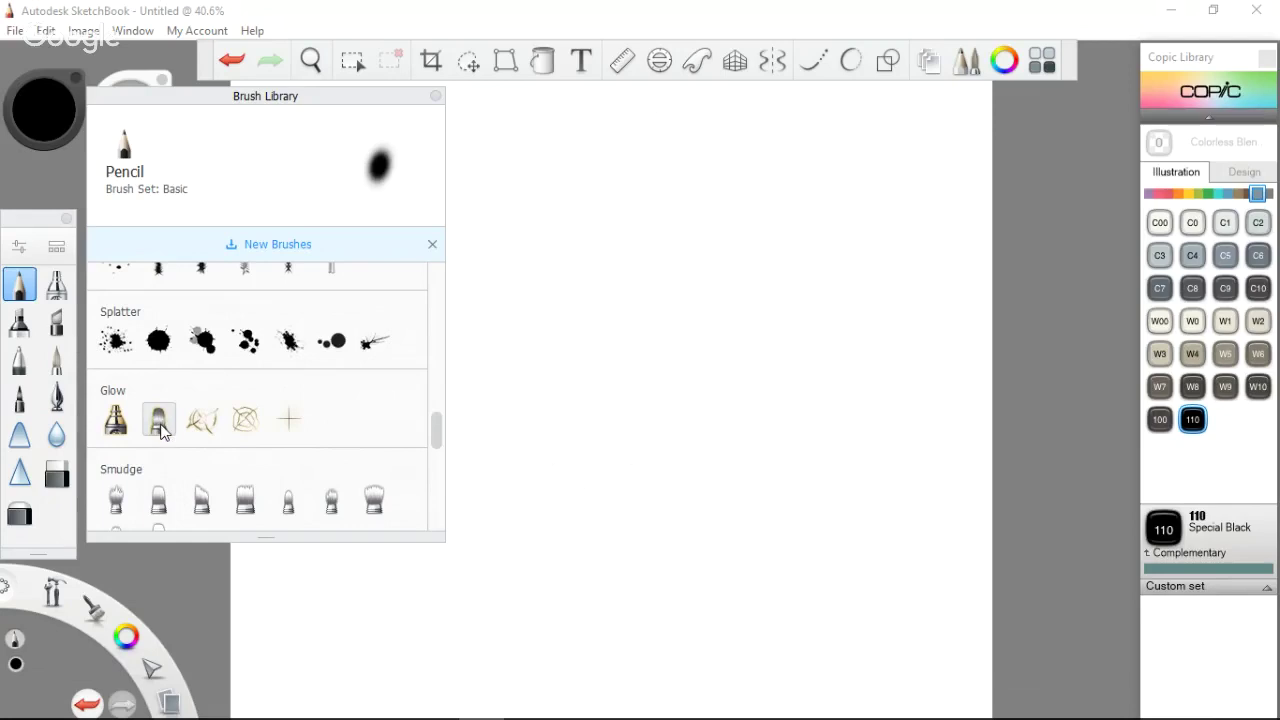
{"action": "left_click", "coordinate": [159, 424]}
{"action": "left_click", "coordinate": [118, 424]}
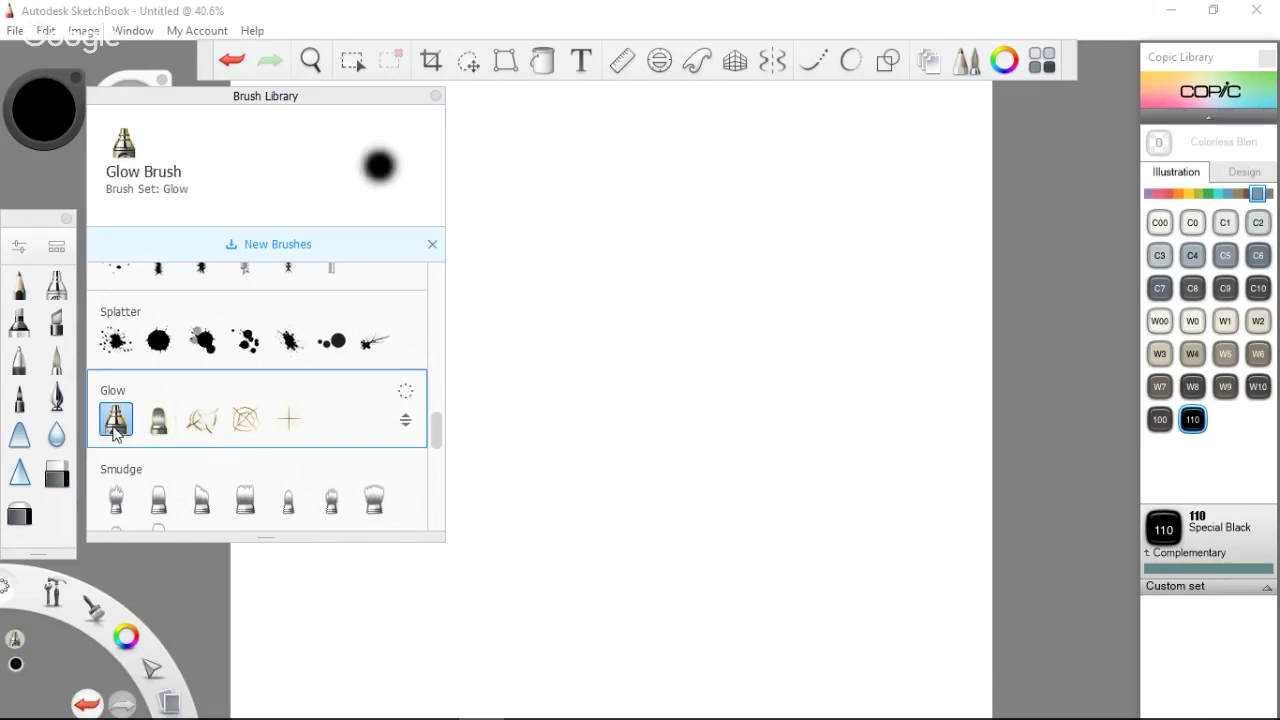
Set the Glow Brush size to 33.1, then undo both test dabs to leave the canvas blank
{"action": "double_click", "coordinate": [118, 428]}
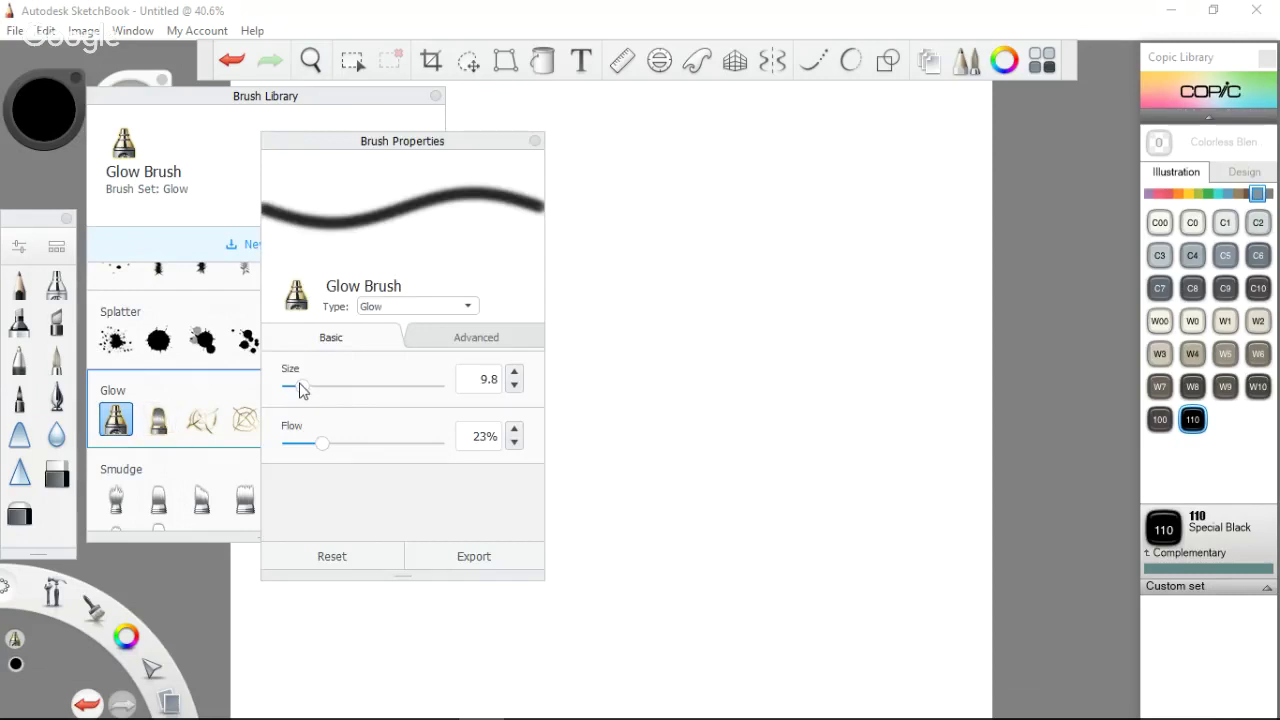
{"action": "mouse_move", "coordinate": [301, 390]}
{"action": "left_mouse_down"}
{"action": "mouse_move", "coordinate": [366, 402]}
{"action": "mouse_move", "coordinate": [338, 393]}
{"action": "left_mouse_up"}
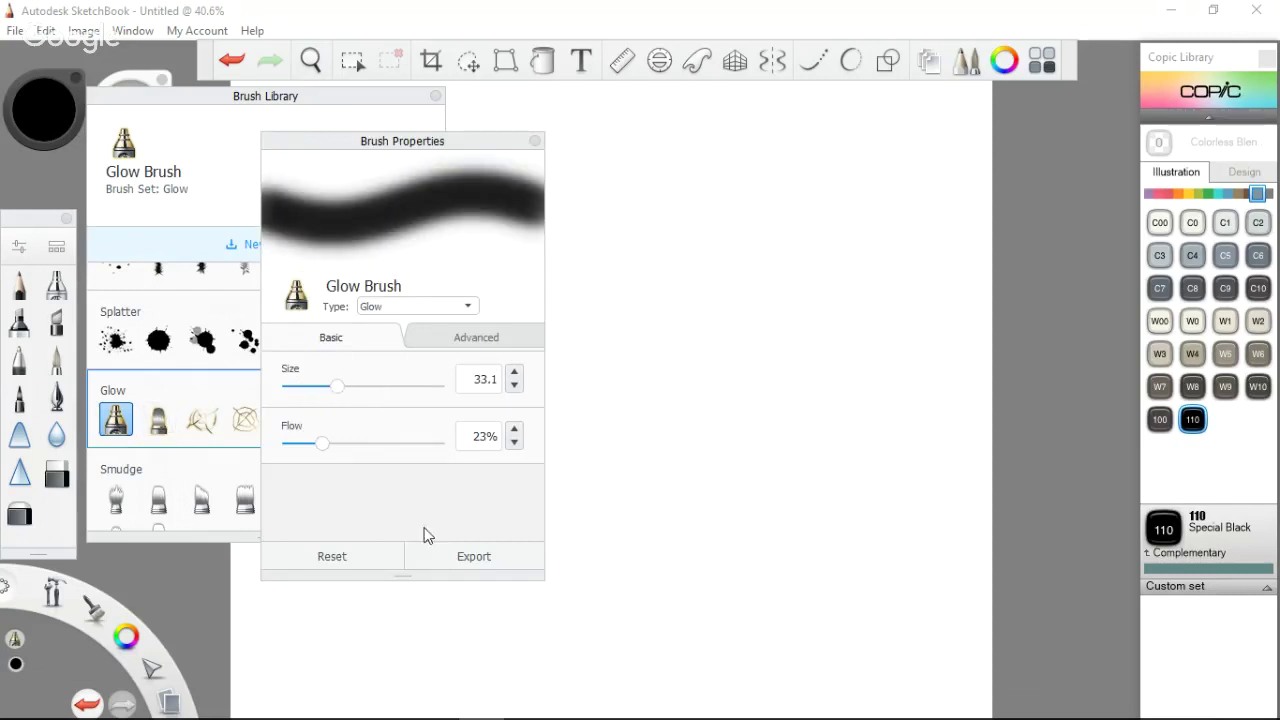
{"action": "left_click", "coordinate": [626, 398]}
{"action": "left_click", "coordinate": [683, 398]}
{"action": "key", "text": "ctrl+z"}
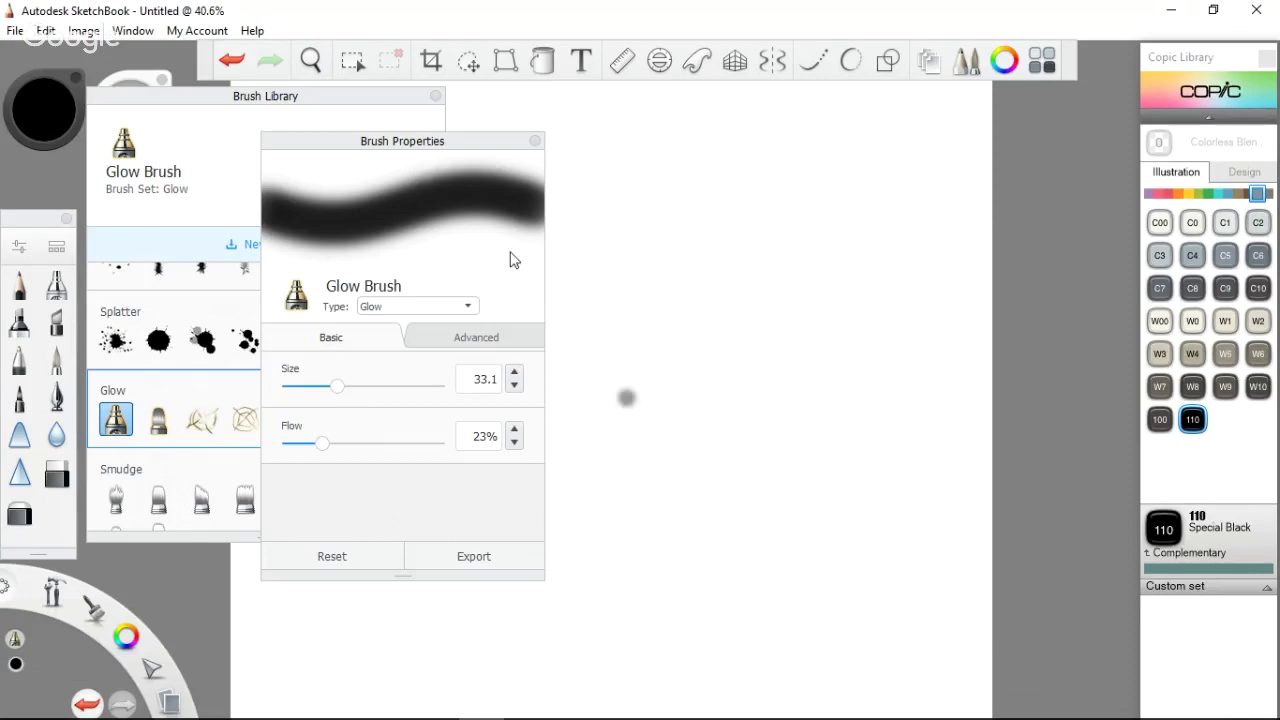
{"action": "key", "text": "ctrl+z"}
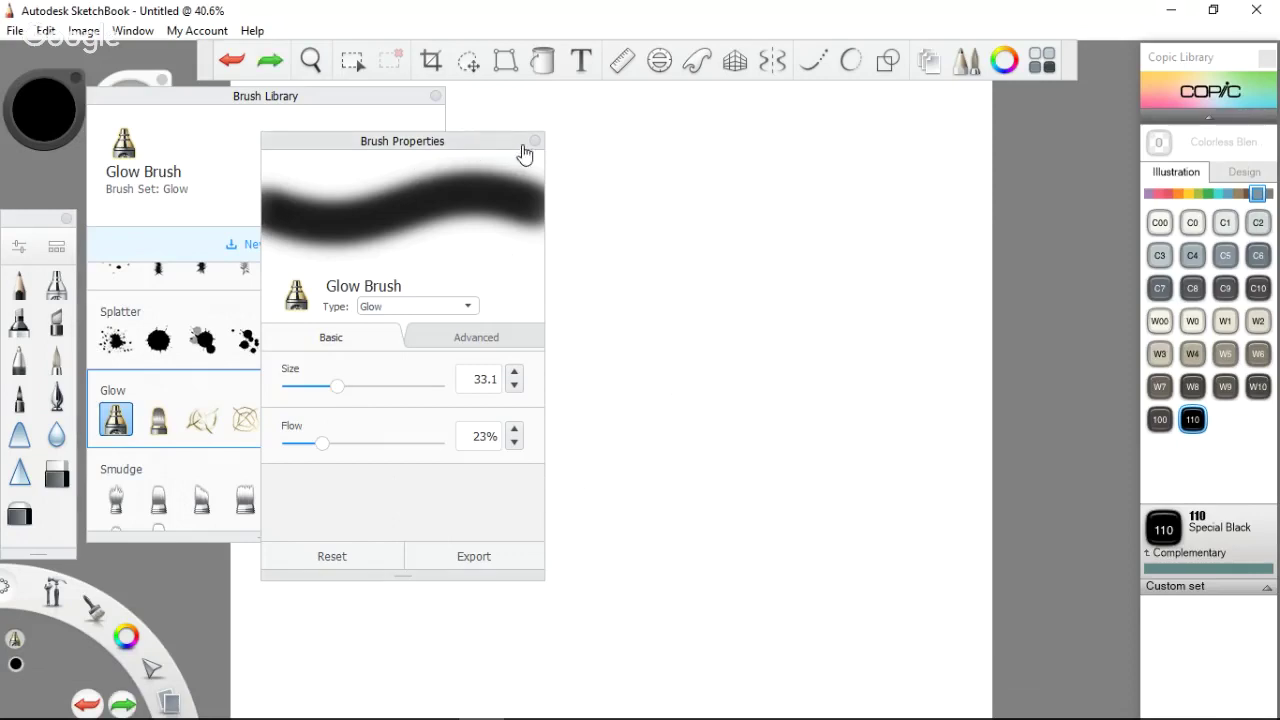
{"action": "left_click", "coordinate": [535, 141]}
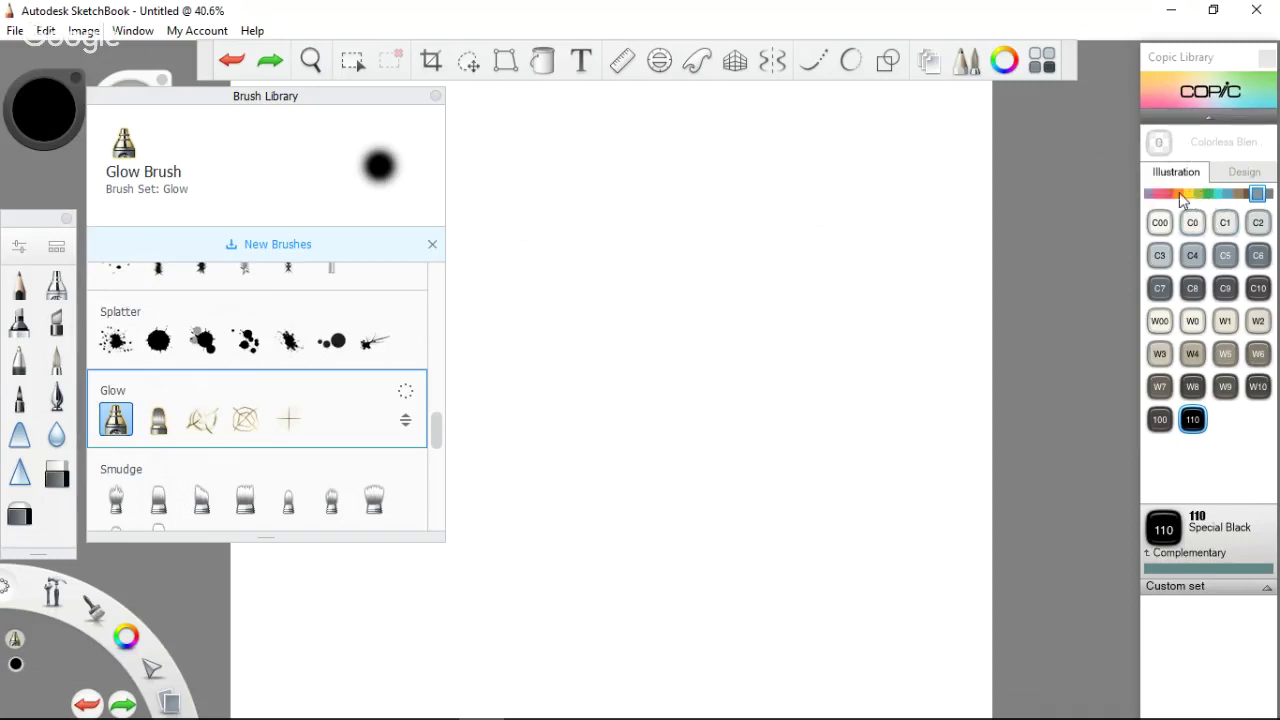
Choose Copic Salmon Red R05 and paint two glow zig-zags plus a diagonal stroke
{"action": "left_click", "coordinate": [1168, 194]}
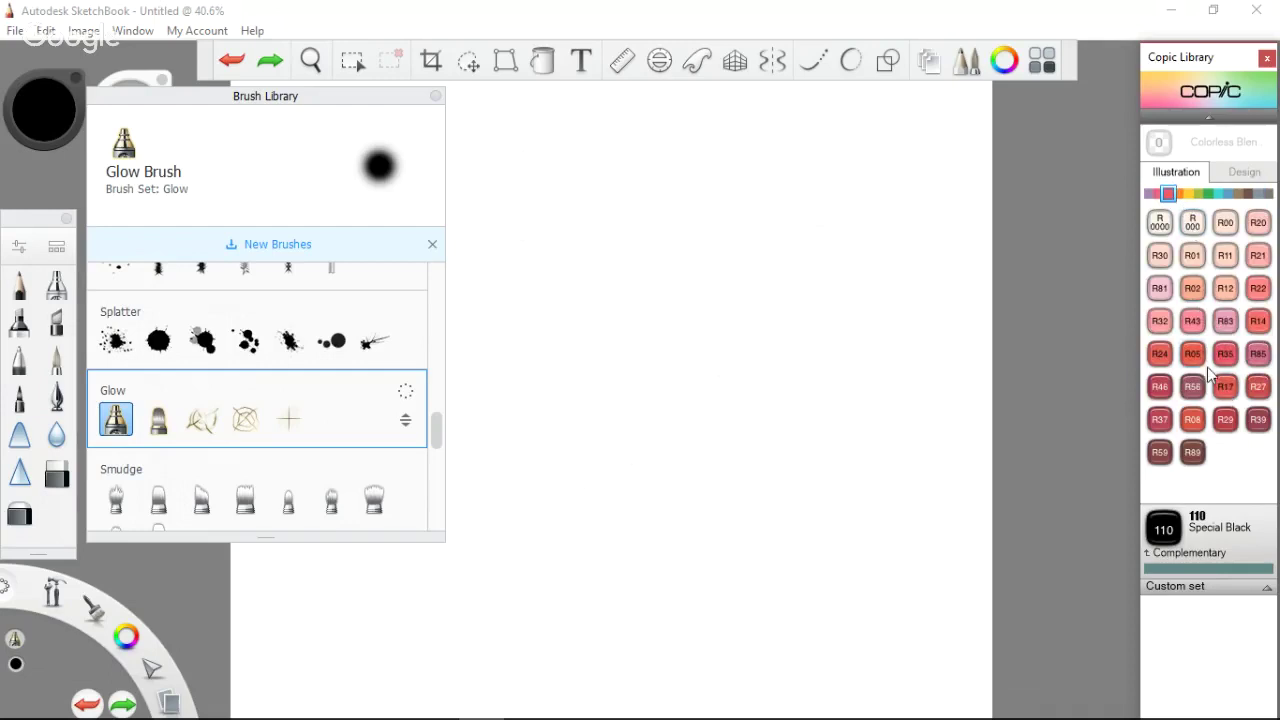
{"action": "left_click", "coordinate": [1191, 357]}
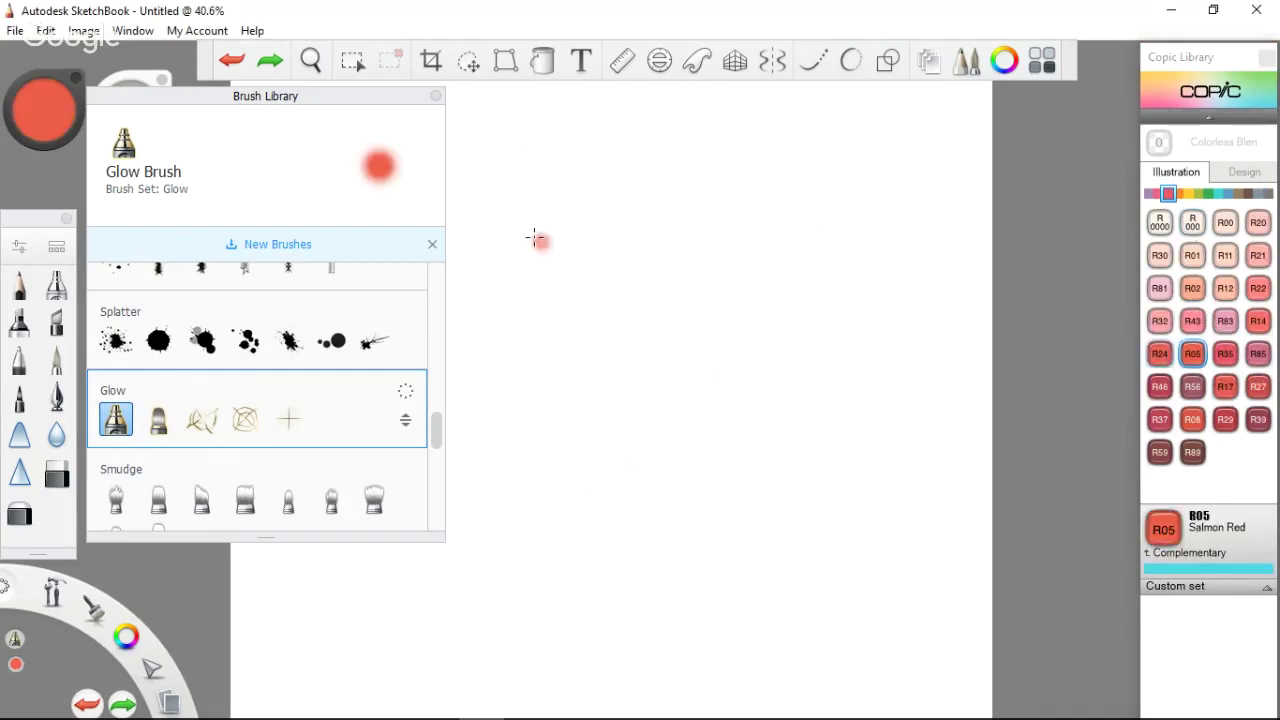
{"action": "mouse_move", "coordinate": [665, 172]}
{"action": "left_mouse_down"}
{"action": "mouse_move", "coordinate": [640, 300]}
{"action": "mouse_move", "coordinate": [657, 625]}
{"action": "left_mouse_up"}
{"action": "left_click_drag", "start_coordinate": [557, 180], "coordinate": [563, 672]}
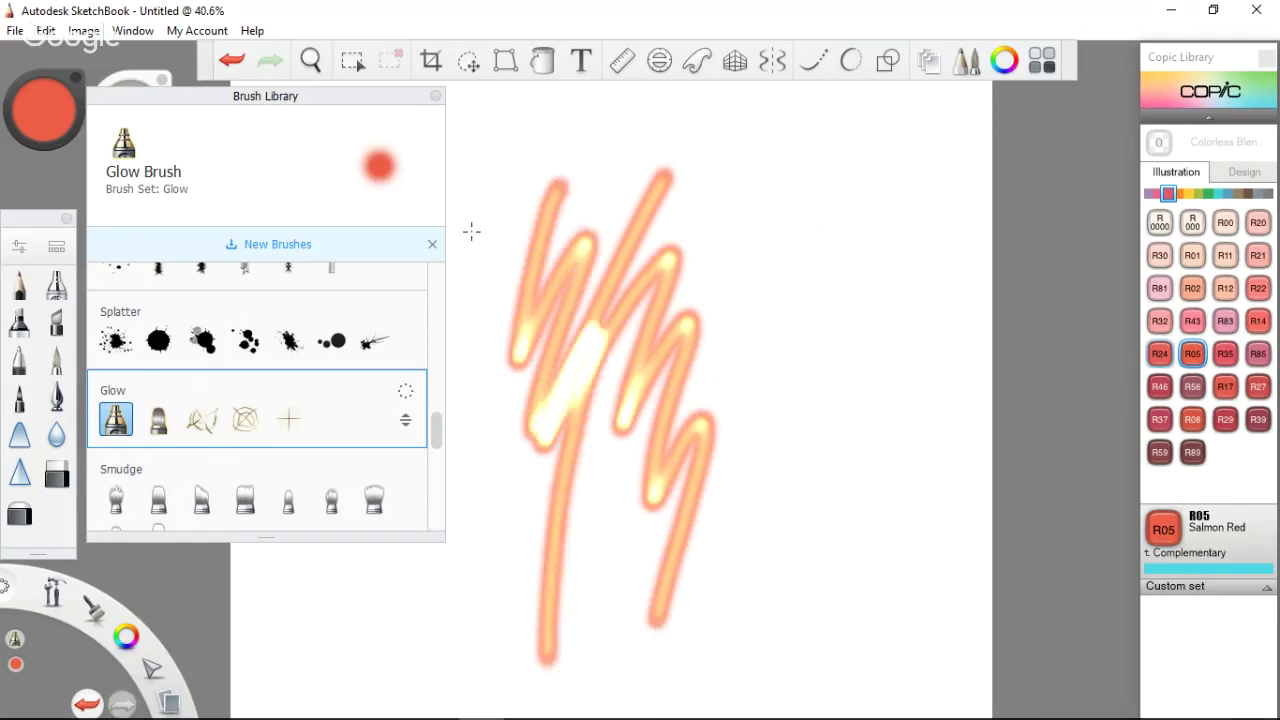
{"action": "left_click_drag", "start_coordinate": [470, 235], "coordinate": [825, 540]}
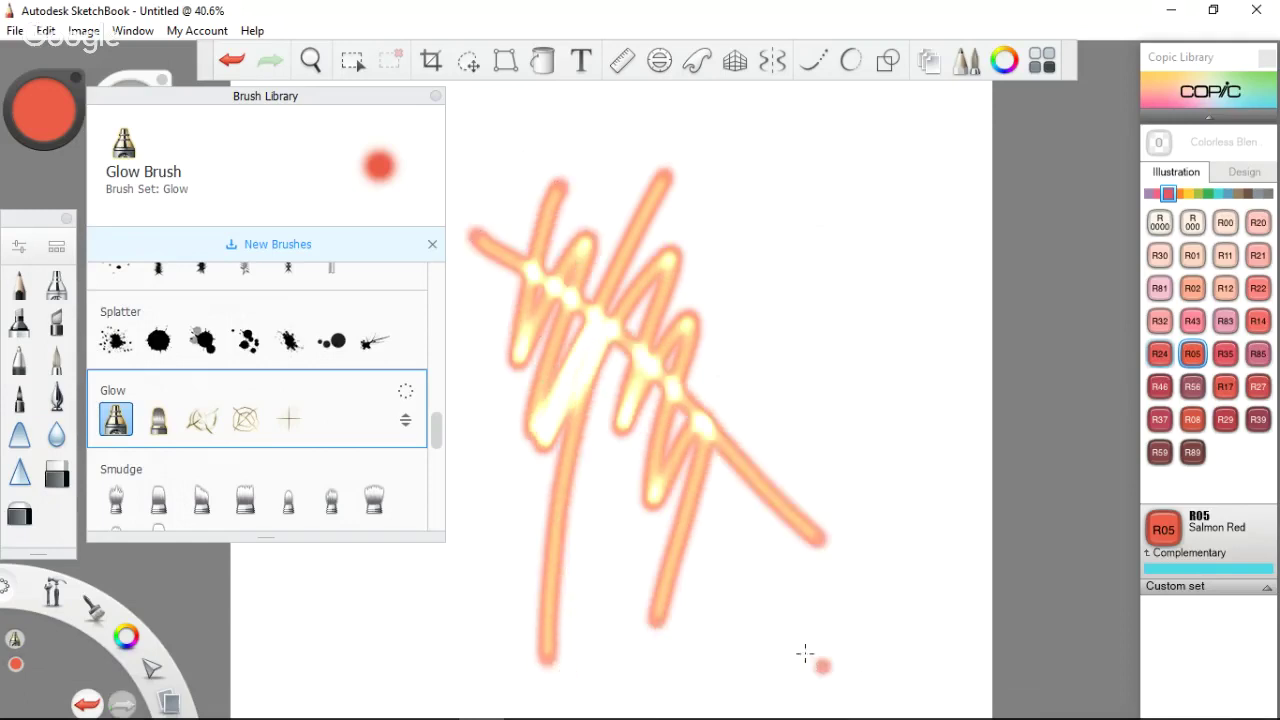
Try the Glow Wispy and Glow Wispy 2 brushes, undoing their test marks
{"action": "left_click", "coordinate": [218, 426]}
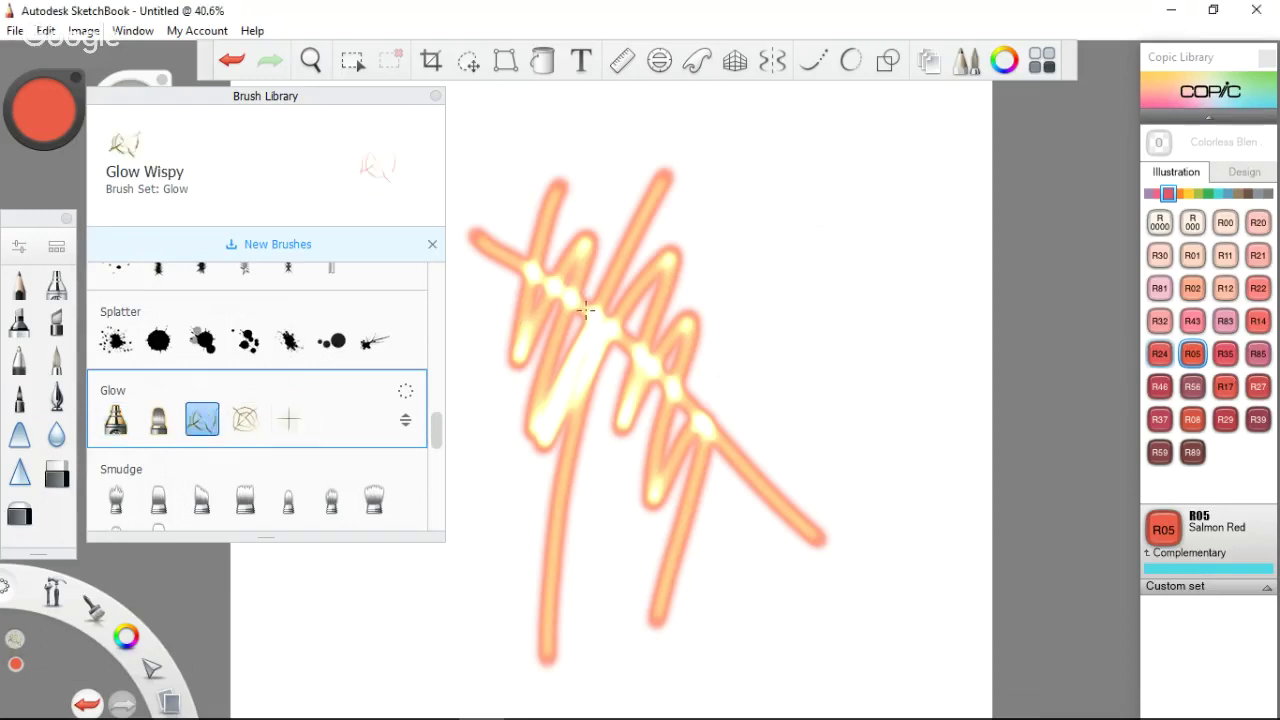
{"action": "left_click_drag", "start_coordinate": [661, 243], "coordinate": [663, 244]}
{"action": "key", "text": "ctrl+z"}
{"action": "left_click", "coordinate": [245, 420]}
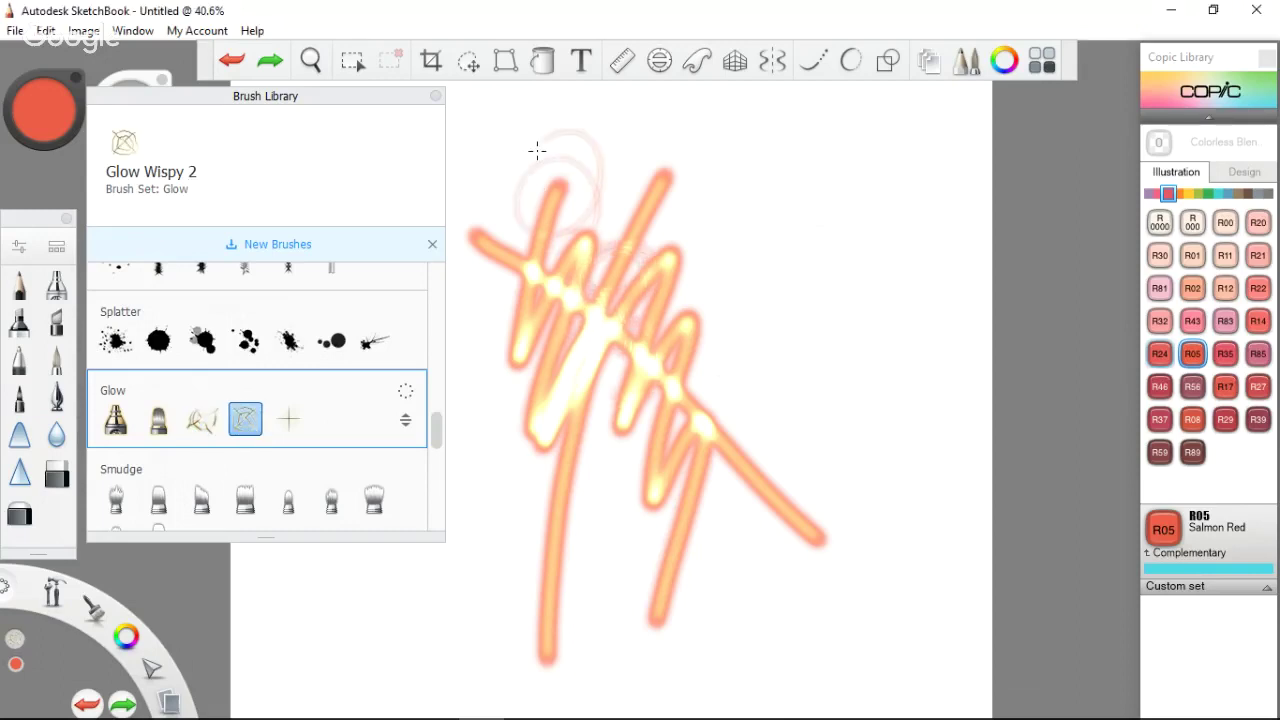
{"action": "key", "text": "ctrl+z"}
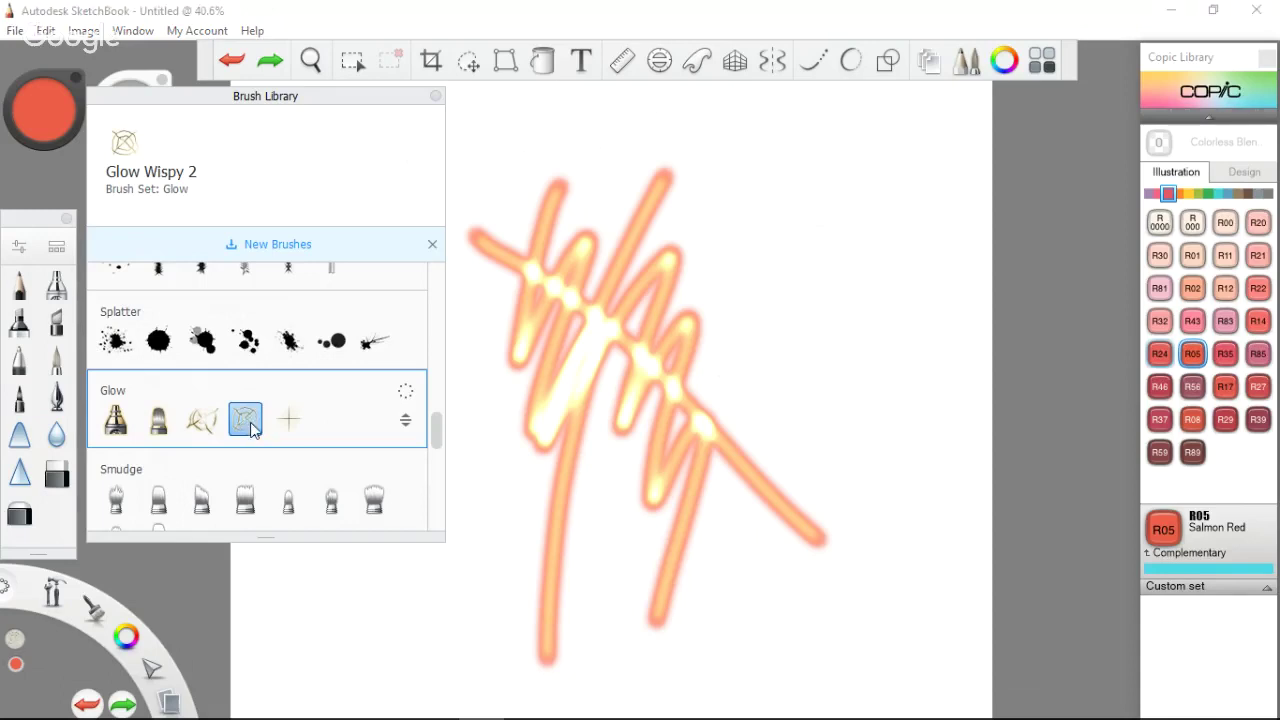
{"action": "double_click", "coordinate": [250, 428]}
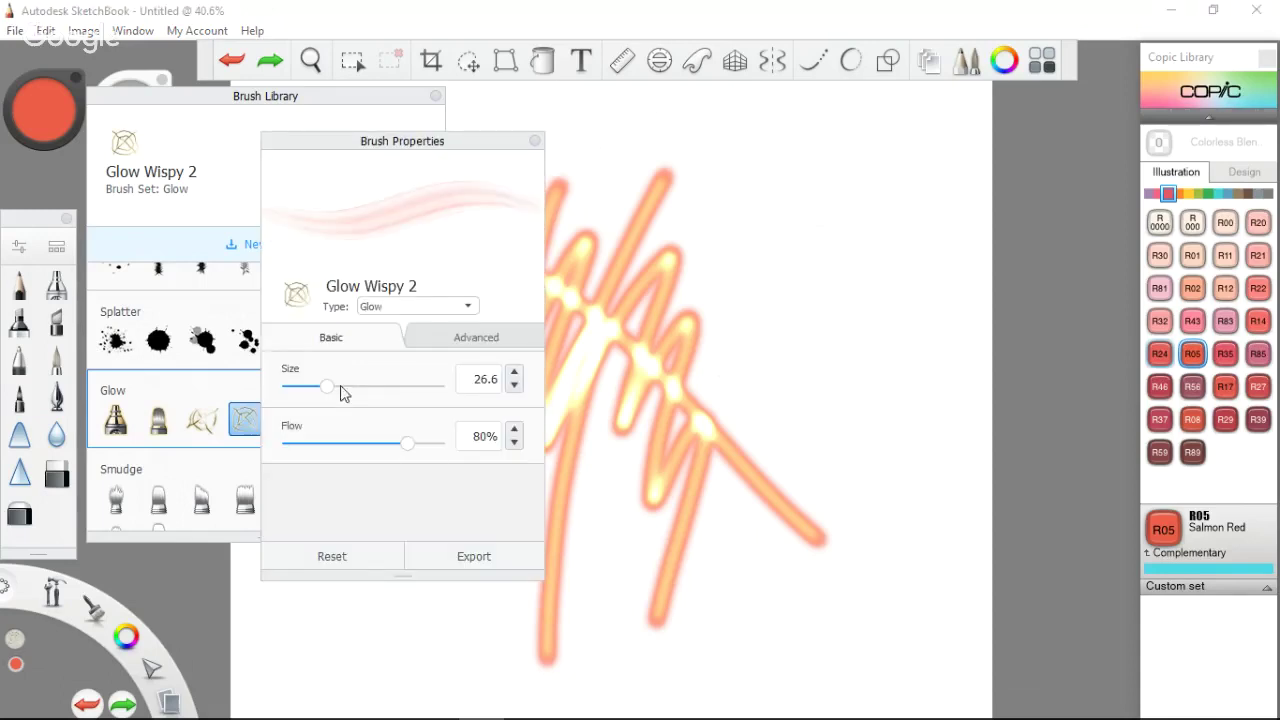
{"action": "left_click", "coordinate": [535, 142]}
{"action": "left_click", "coordinate": [435, 96]}
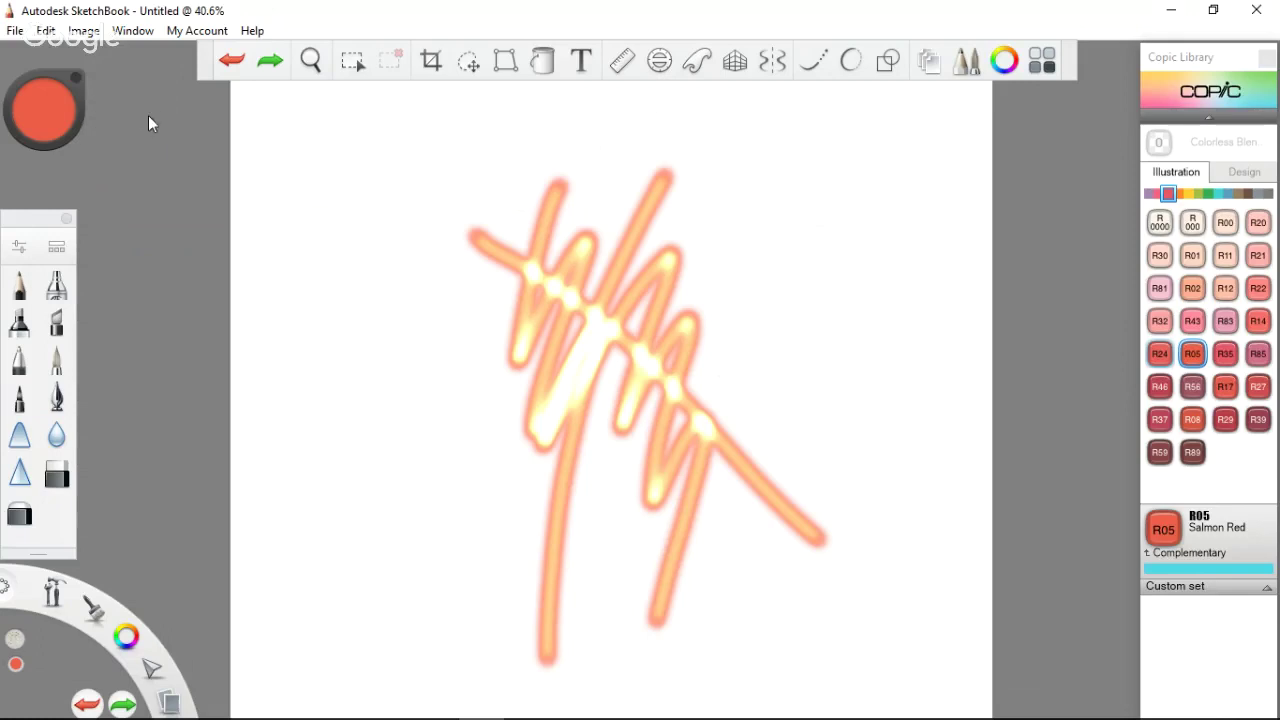
Enlarge the brush to about 49 and paint a soft glowing dab and small dot left of the scribble
{"action": "left_click_drag", "start_coordinate": [148, 115], "coordinate": [512, 242]}
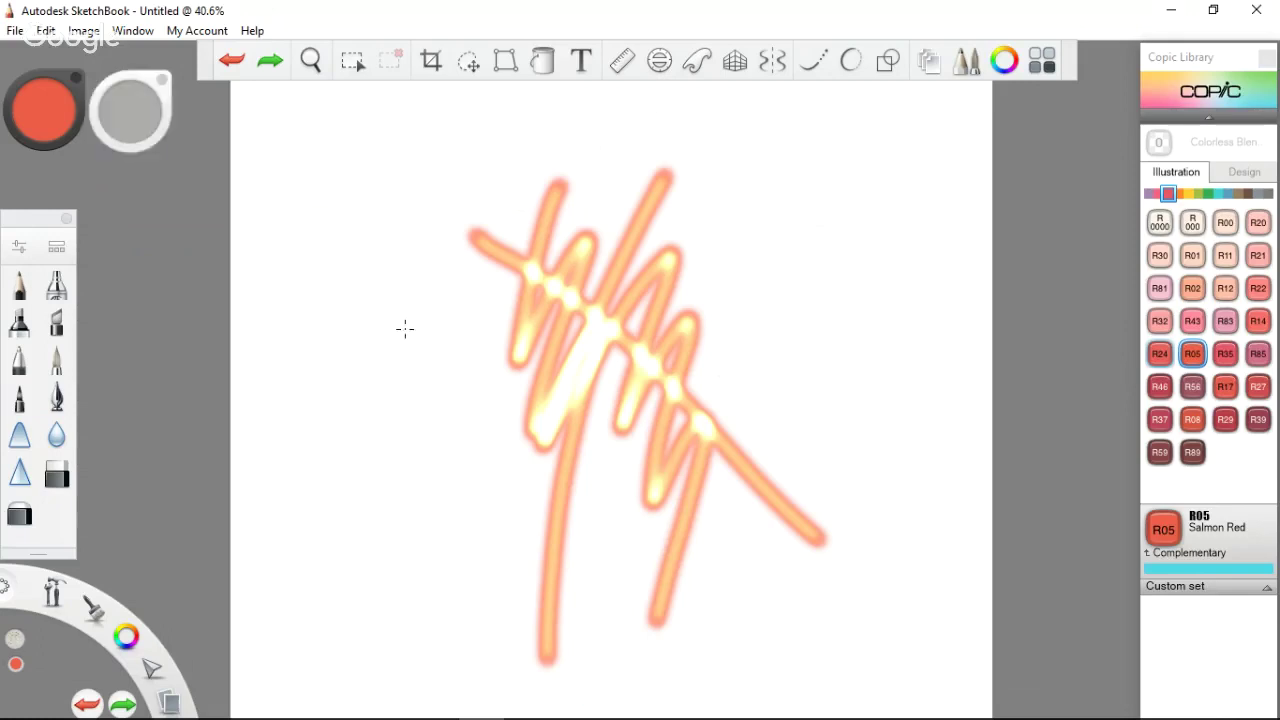
{"action": "left_click_drag", "start_coordinate": [405, 330], "coordinate": [407, 342]}
{"action": "left_click_drag", "start_coordinate": [407, 342], "coordinate": [407, 342]}
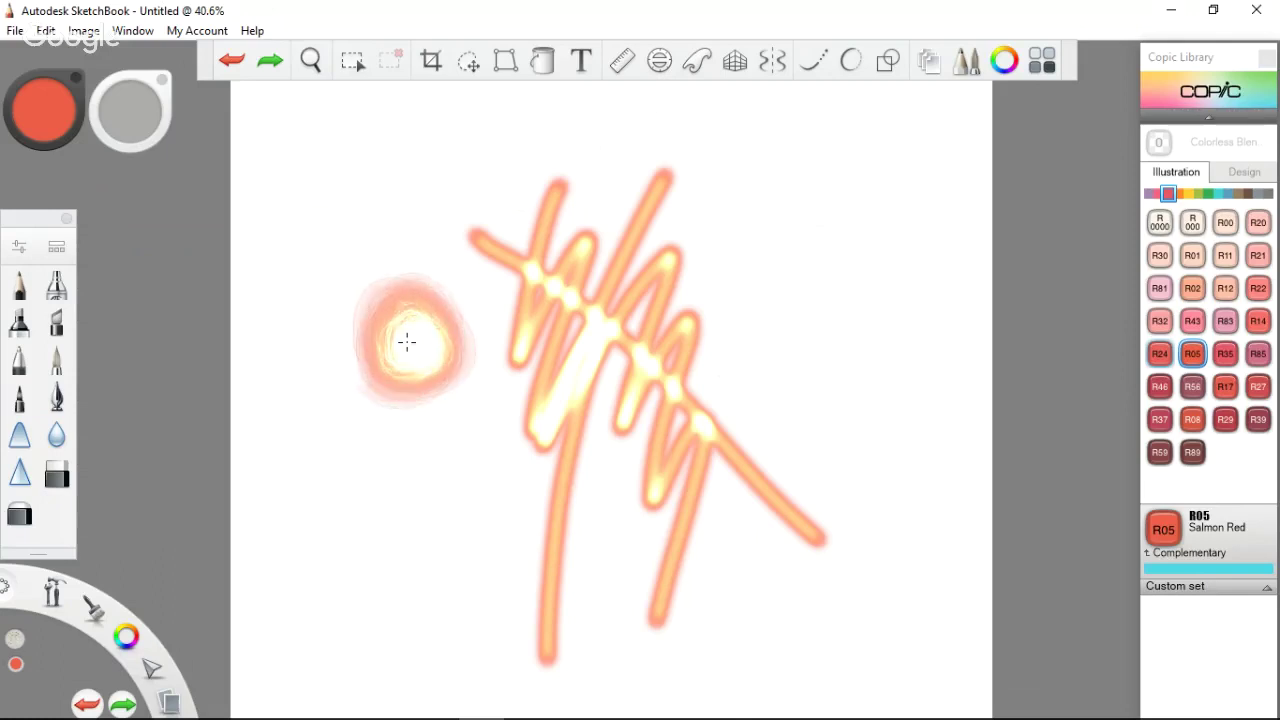
{"action": "left_click_drag", "start_coordinate": [407, 342], "coordinate": [407, 342]}
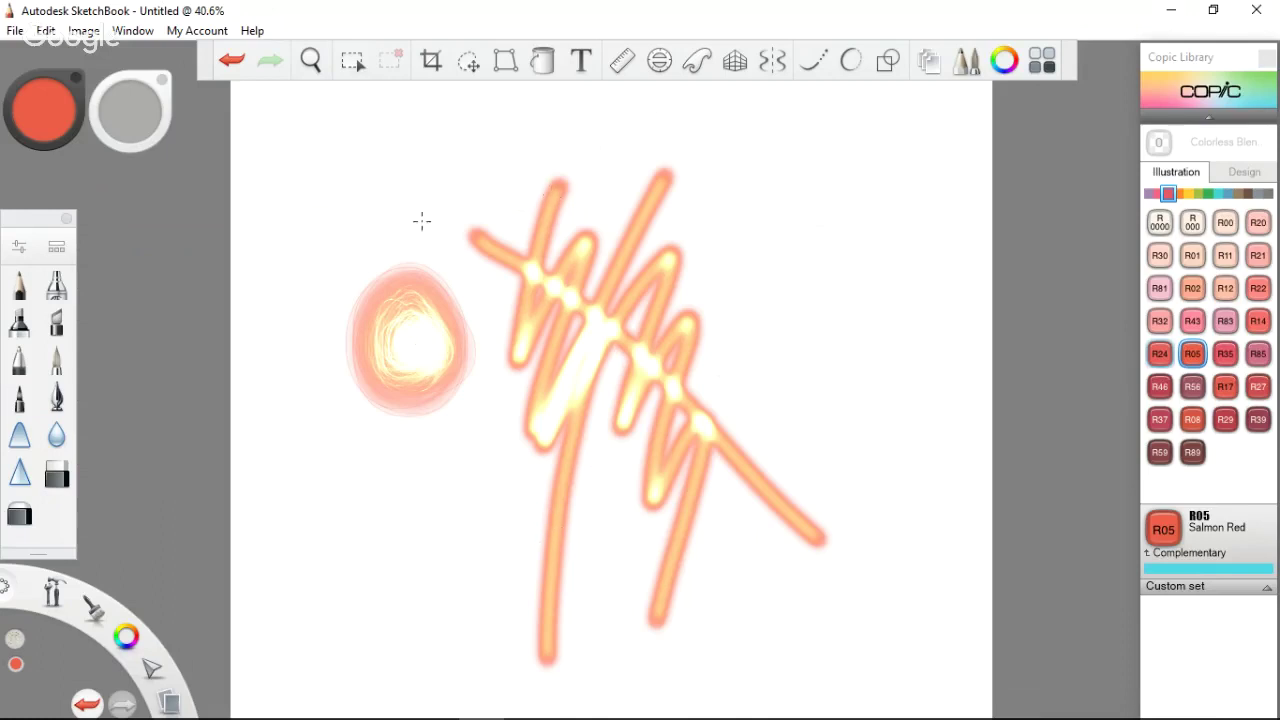
{"action": "left_click_drag", "start_coordinate": [374, 180], "coordinate": [374, 180]}
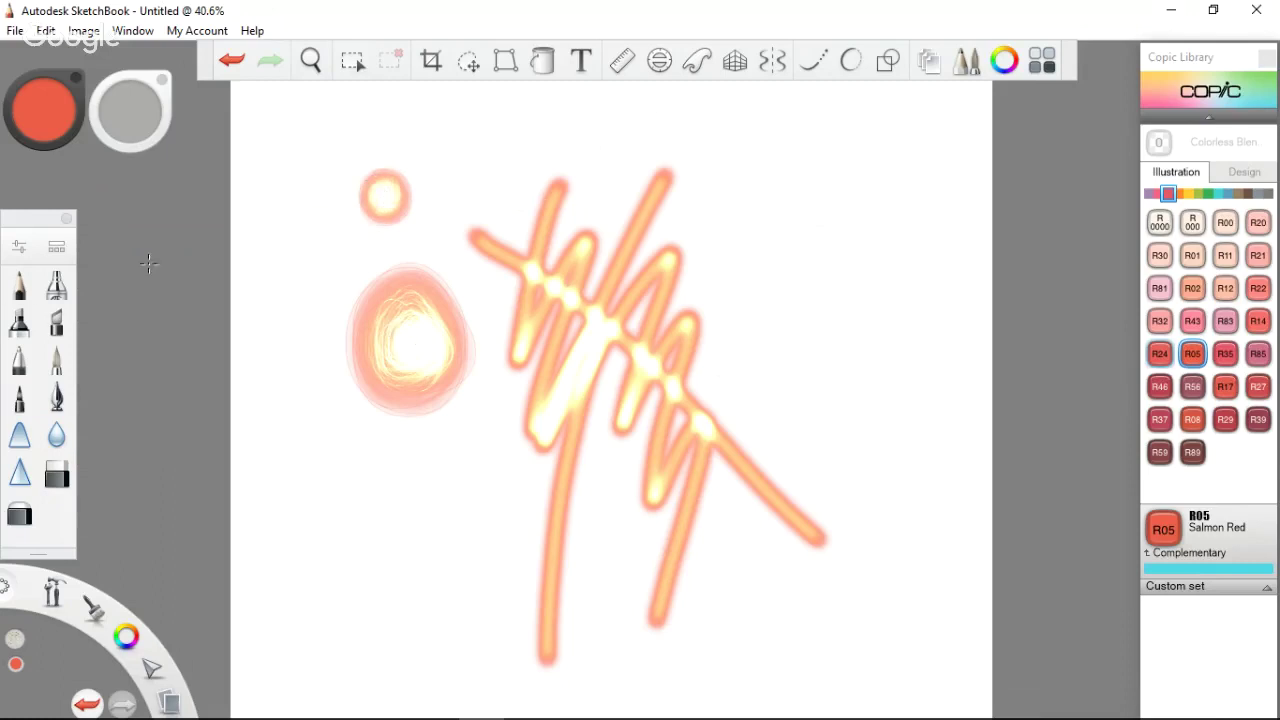
{"action": "left_click", "coordinate": [58, 250]}
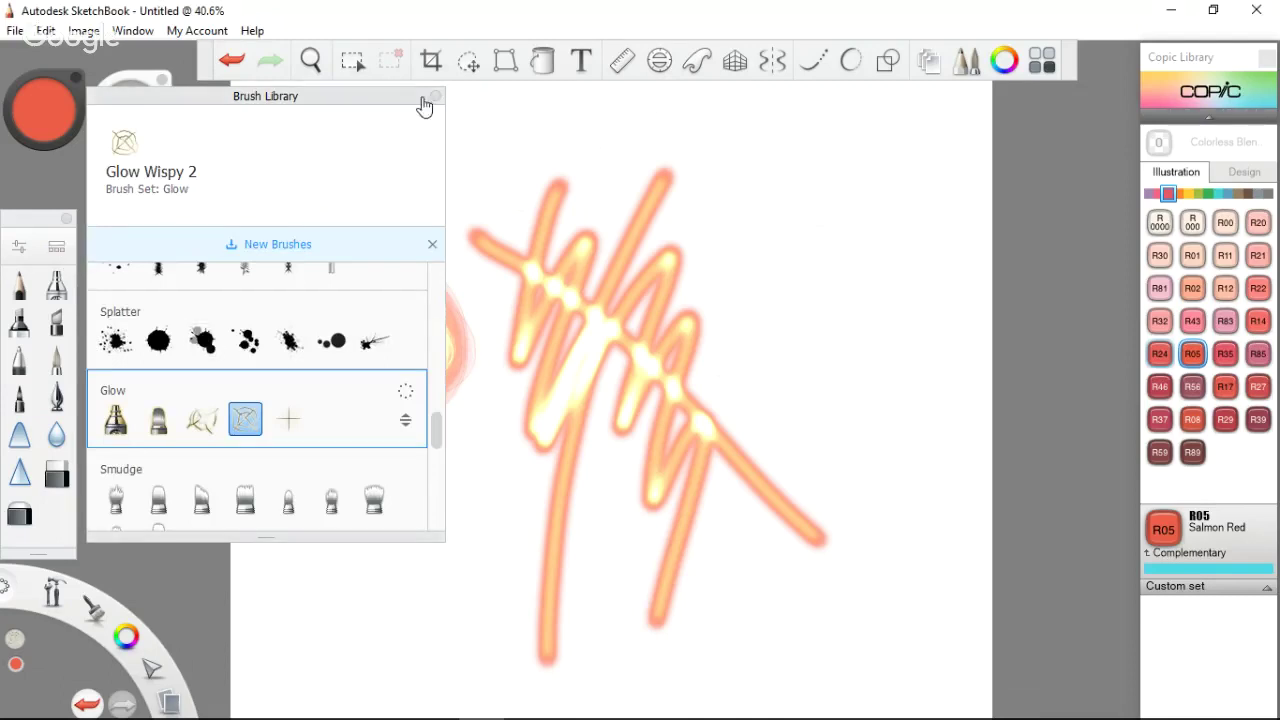
Switch to the Glow Neon brush and enlarge it with the brush puck
{"action": "left_click", "coordinate": [163, 416]}
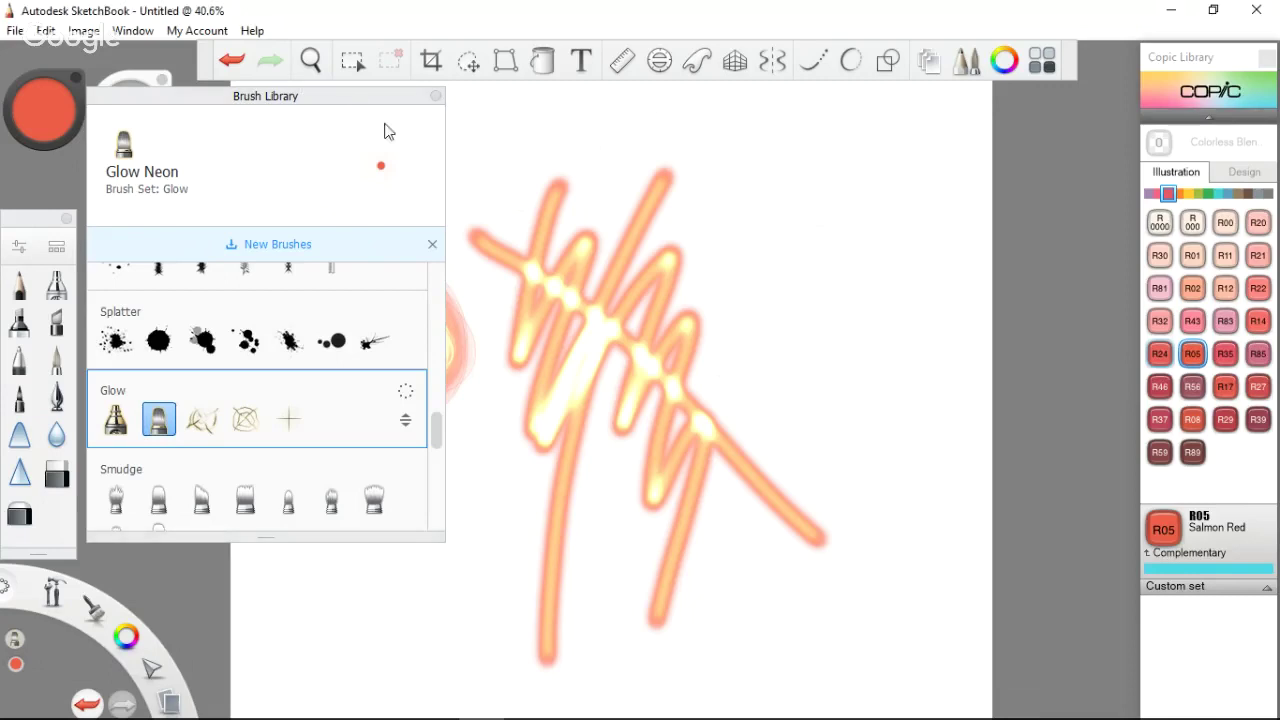
{"action": "left_click", "coordinate": [435, 95]}
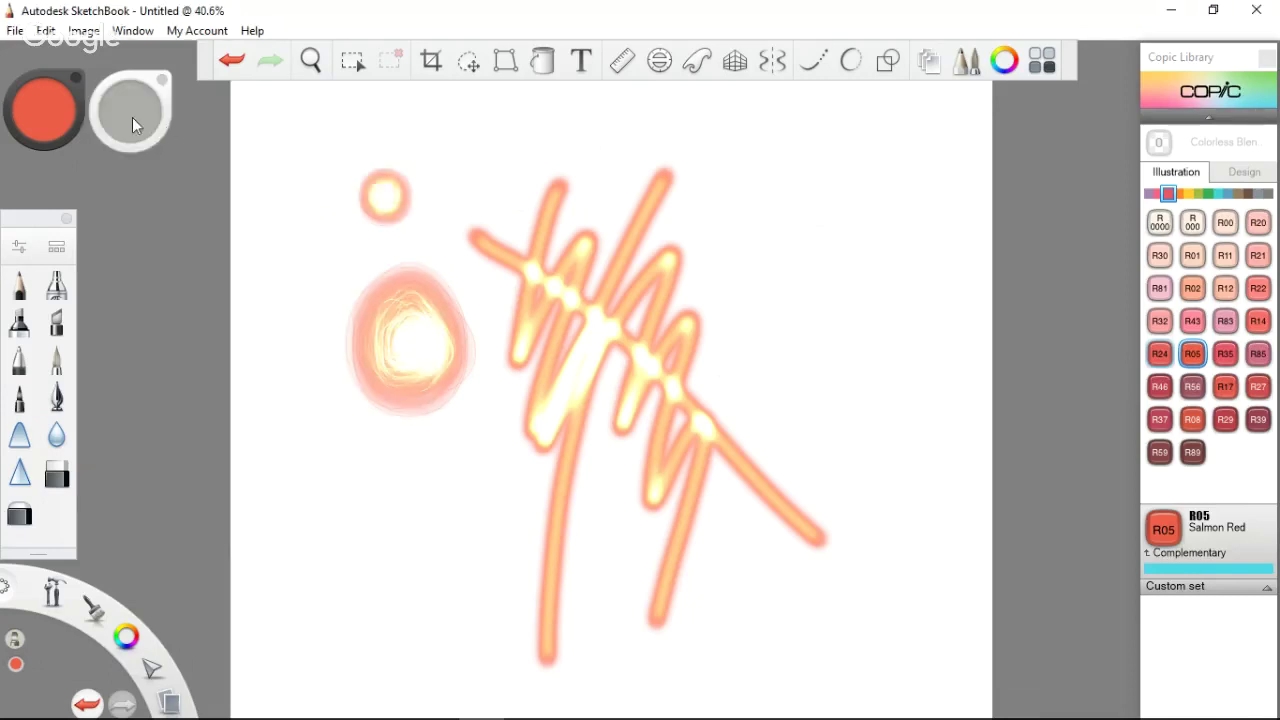
{"action": "left_click_drag", "start_coordinate": [132, 117], "coordinate": [490, 152]}
{"action": "left_click_drag", "start_coordinate": [143, 121], "coordinate": [143, 121]}
Paint broad neon strokes: a centre sweep, an upper-right loop, three tall verticals and a long diagonal
{"action": "mouse_move", "coordinate": [603, 126]}
{"action": "left_mouse_down"}
{"action": "mouse_move", "coordinate": [698, 201]}
{"action": "mouse_move", "coordinate": [895, 550]}
{"action": "left_mouse_up"}
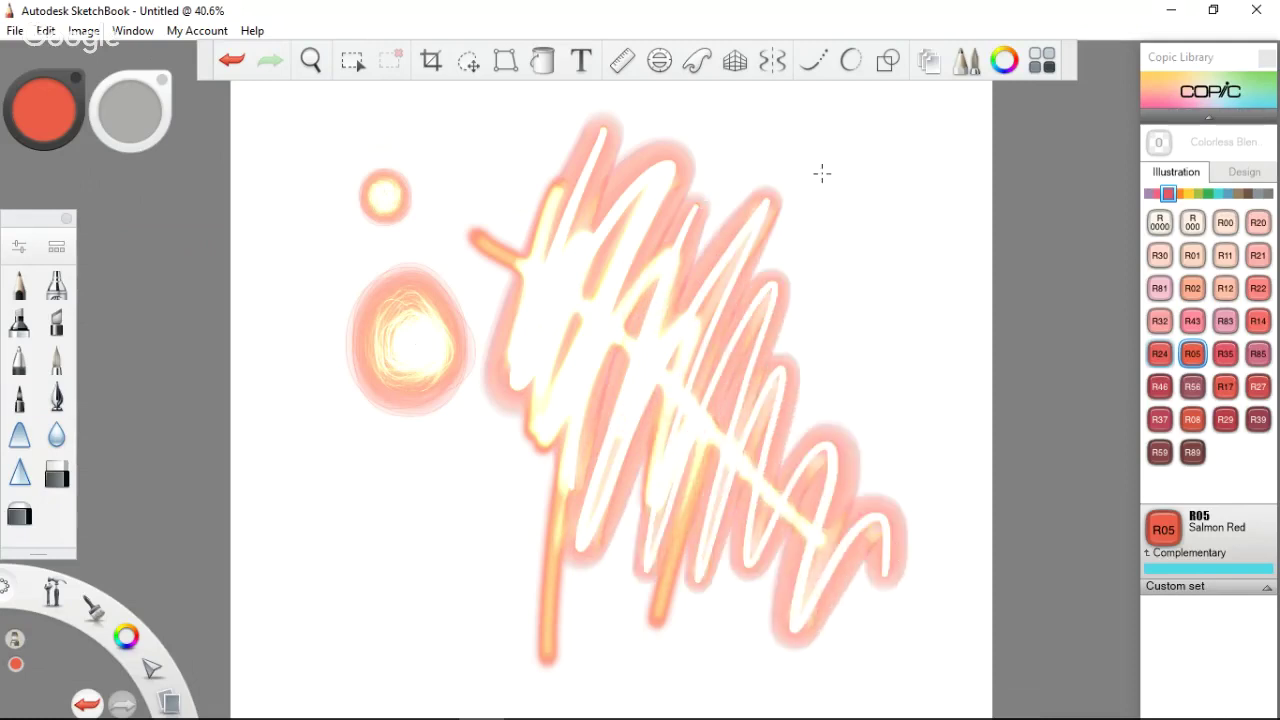
{"action": "left_click_drag", "start_coordinate": [822, 173], "coordinate": [678, 350]}
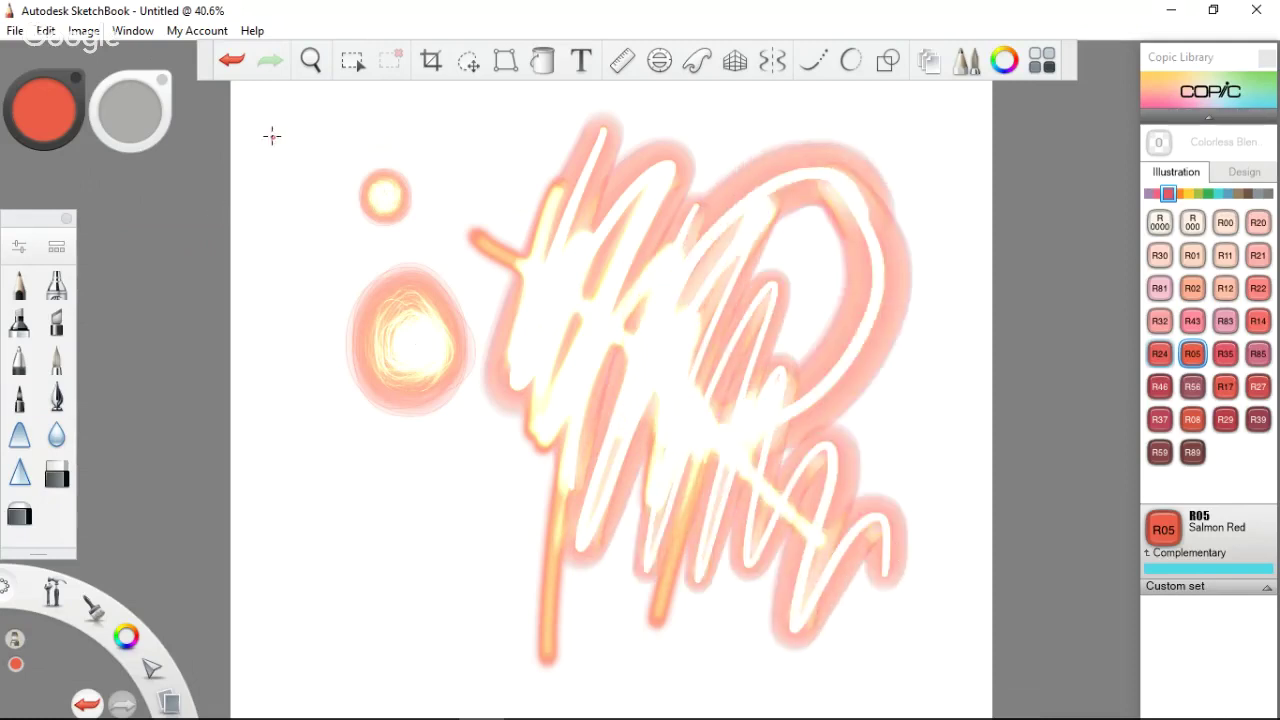
{"action": "left_click_drag", "start_coordinate": [278, 127], "coordinate": [293, 628]}
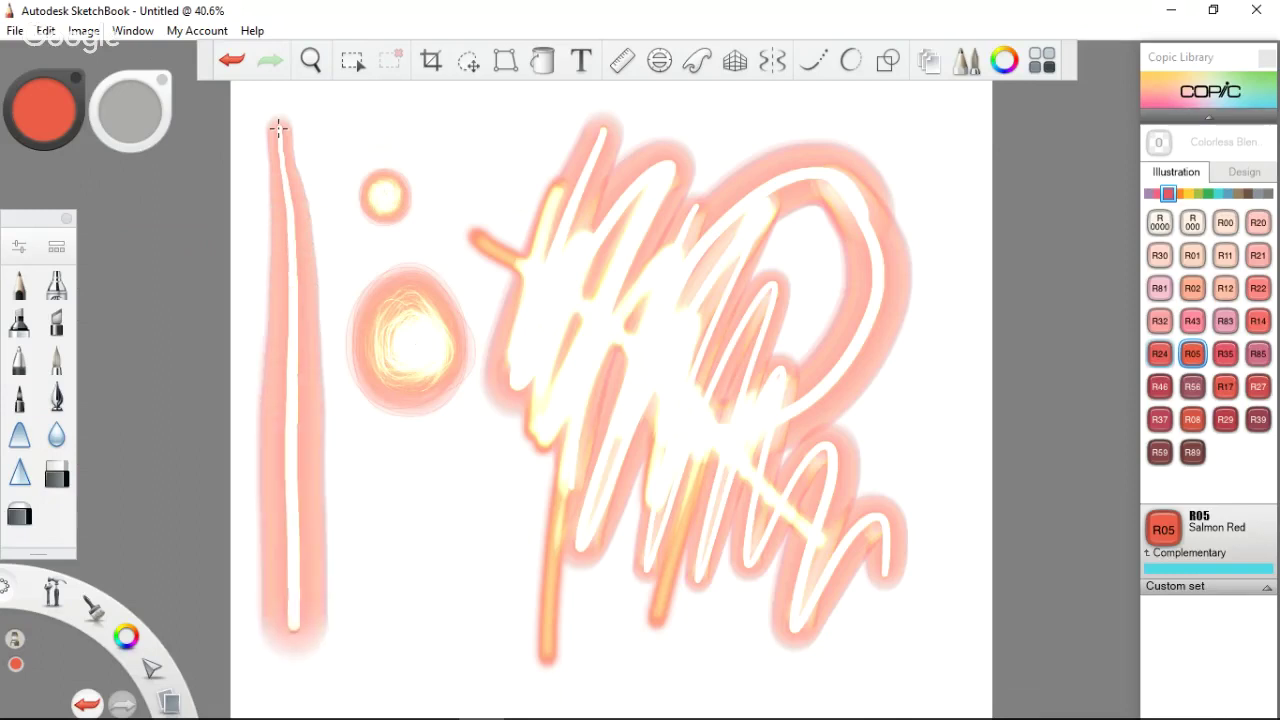
{"action": "left_click_drag", "start_coordinate": [353, 122], "coordinate": [390, 600]}
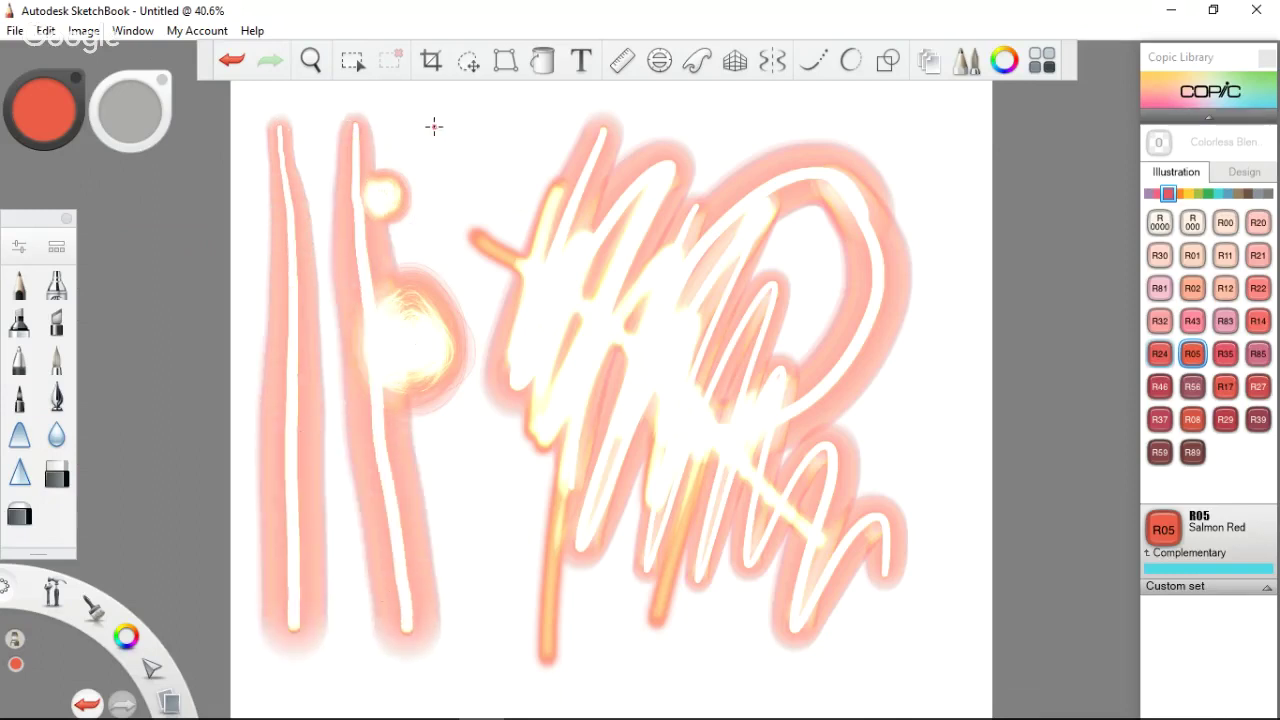
{"action": "left_click_drag", "start_coordinate": [438, 119], "coordinate": [481, 648]}
{"action": "left_click_drag", "start_coordinate": [284, 162], "coordinate": [795, 318]}
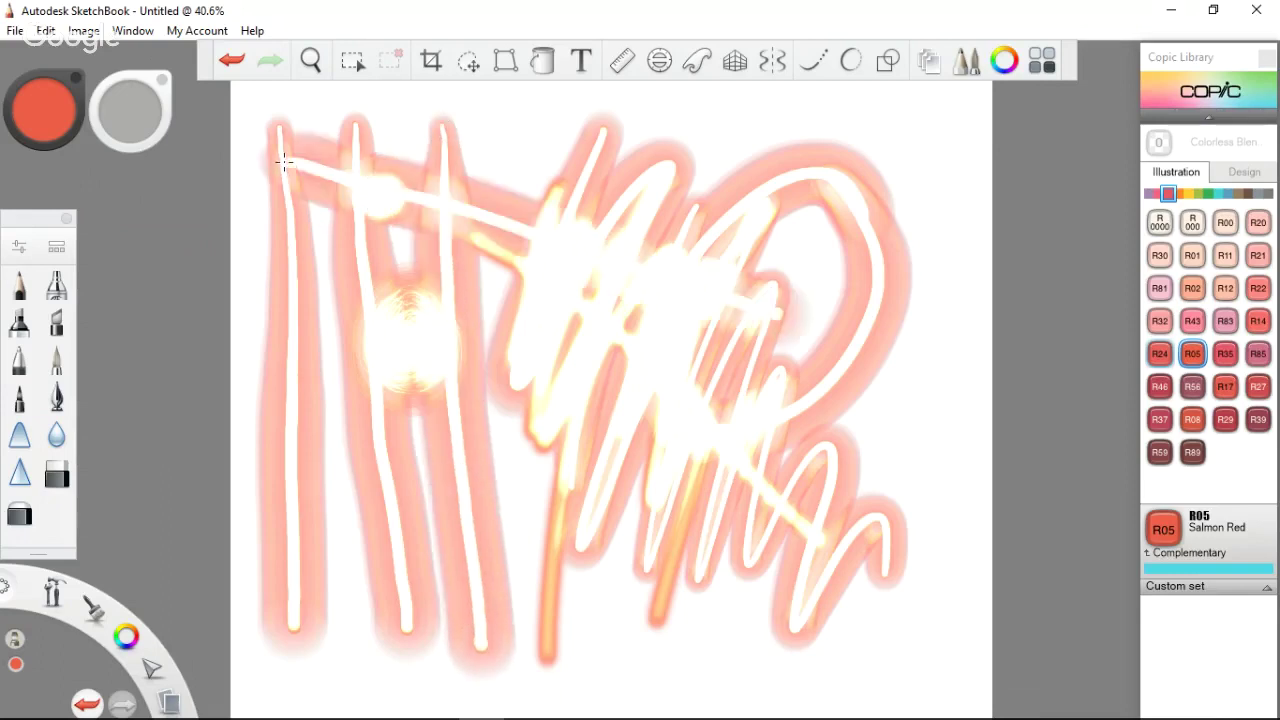
{"action": "left_click_drag", "start_coordinate": [500, 114], "coordinate": [458, 182]}
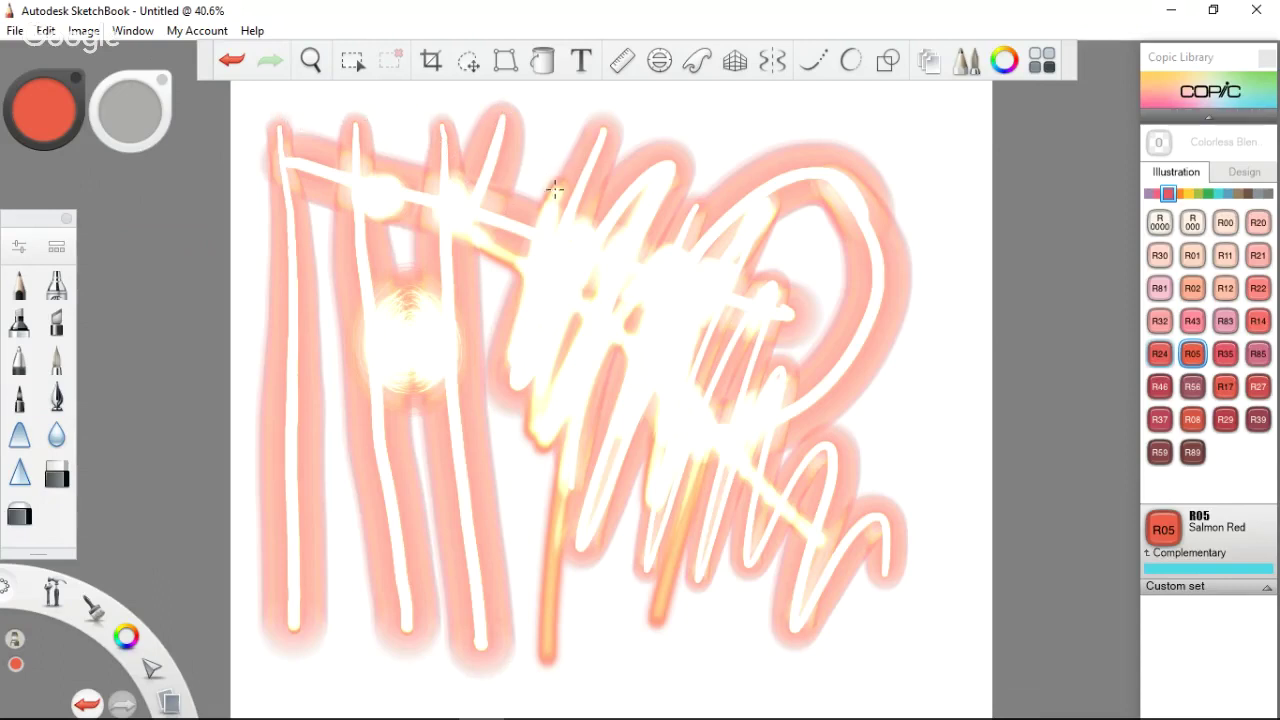
Add neon loops, arches and short strokes across the left and lower canvas
{"action": "mouse_move", "coordinate": [541, 158]}
{"action": "left_mouse_down"}
{"action": "mouse_move", "coordinate": [531, 177]}
{"action": "mouse_move", "coordinate": [547, 242]}
{"action": "left_mouse_up"}
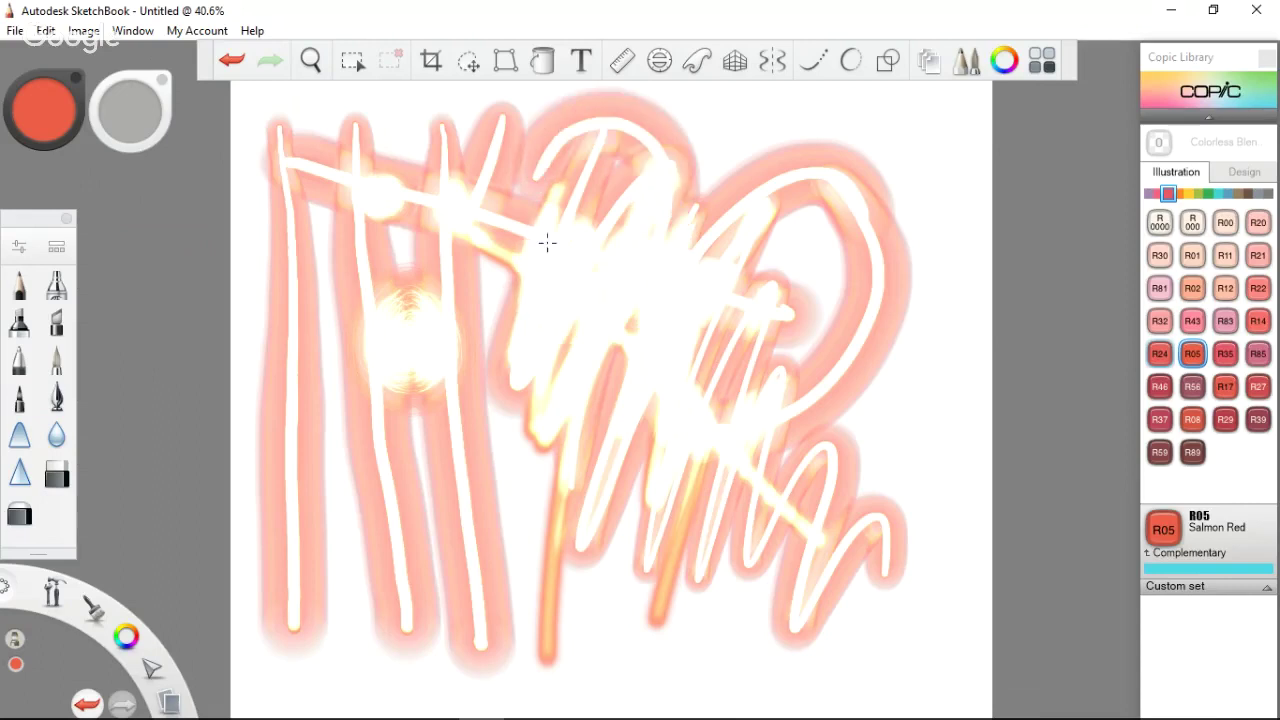
{"action": "left_click_drag", "start_coordinate": [306, 109], "coordinate": [378, 410]}
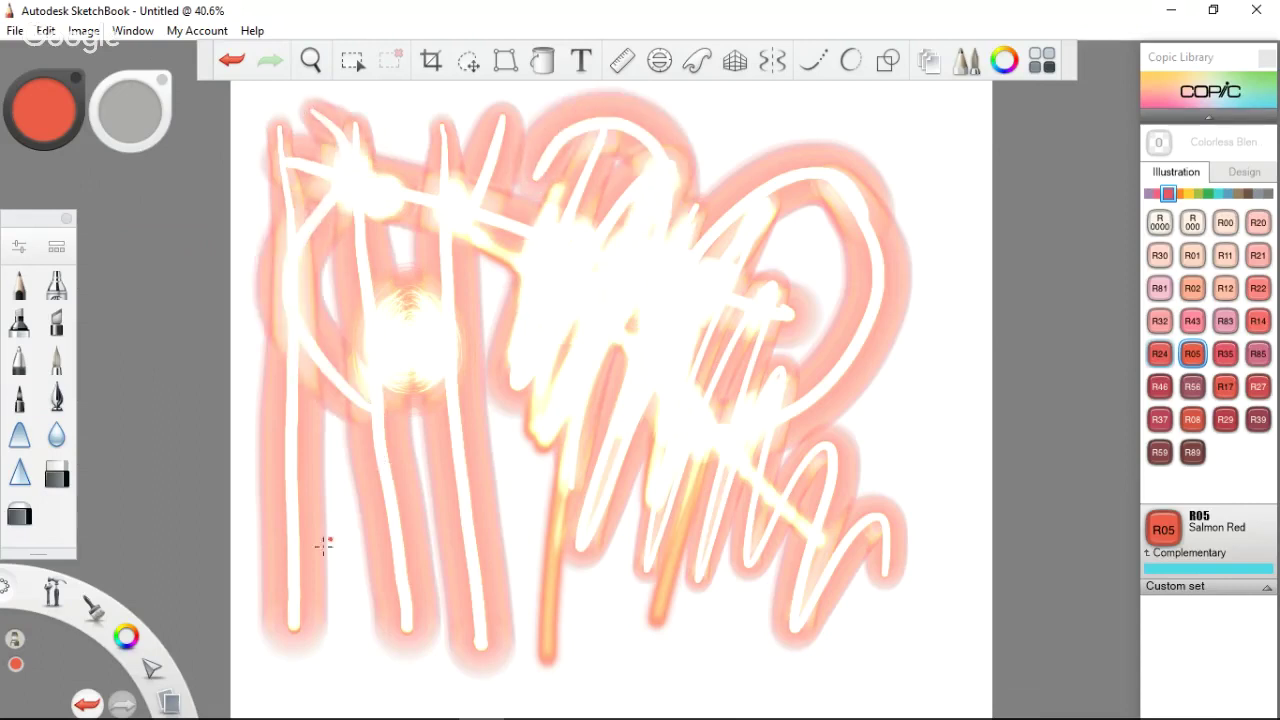
{"action": "left_click_drag", "start_coordinate": [343, 580], "coordinate": [470, 560]}
{"action": "left_click_drag", "start_coordinate": [655, 545], "coordinate": [482, 458]}
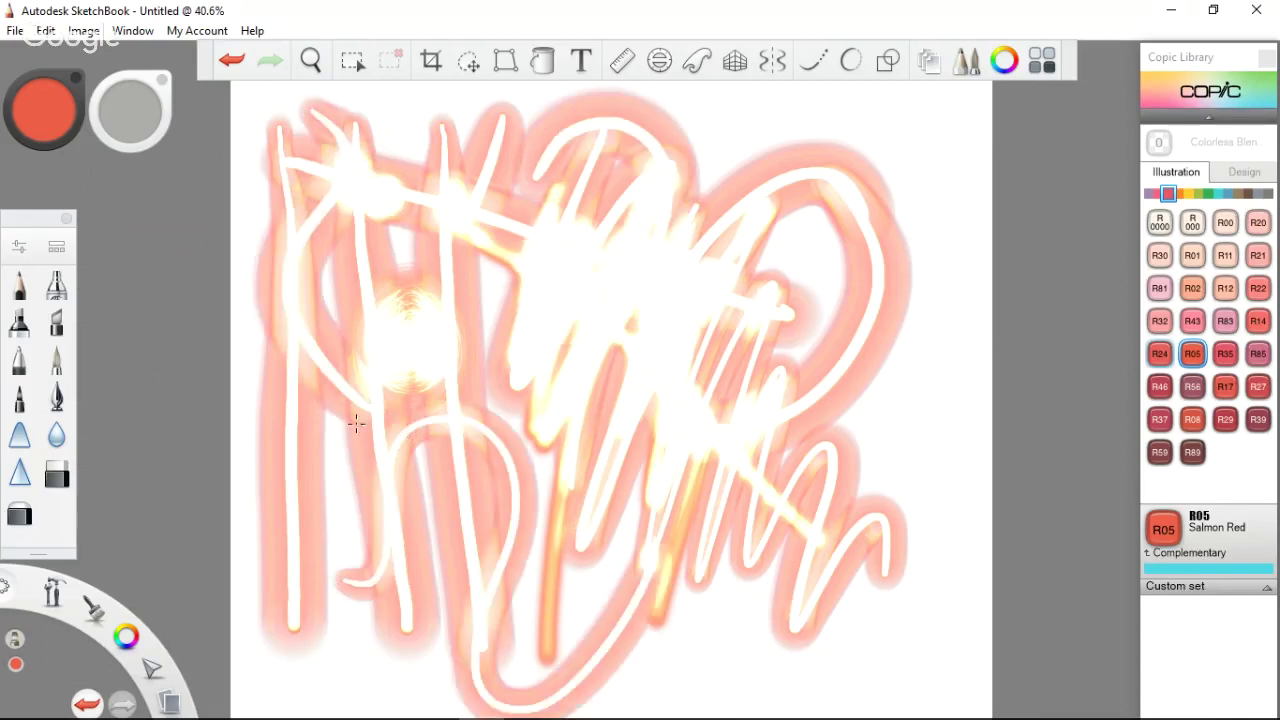
{"action": "left_click_drag", "start_coordinate": [278, 498], "coordinate": [538, 396]}
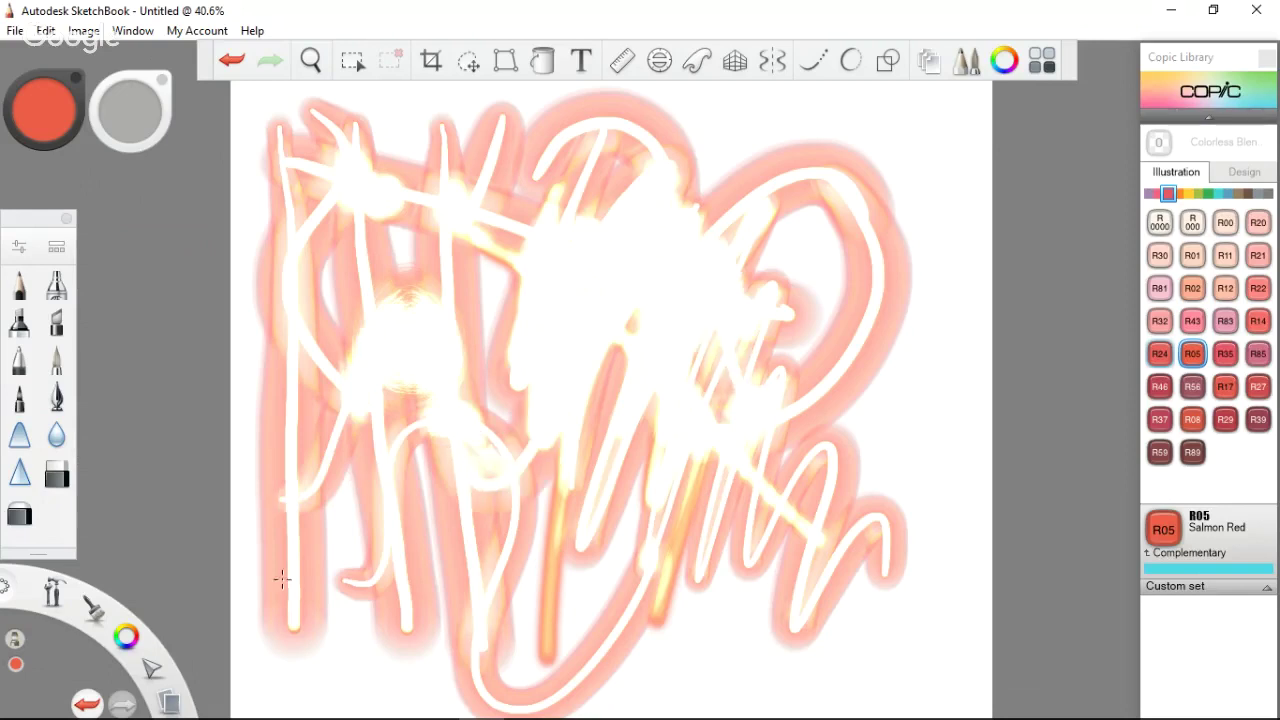
{"action": "left_click_drag", "start_coordinate": [333, 618], "coordinate": [264, 669]}
{"action": "left_click_drag", "start_coordinate": [648, 398], "coordinate": [722, 541]}
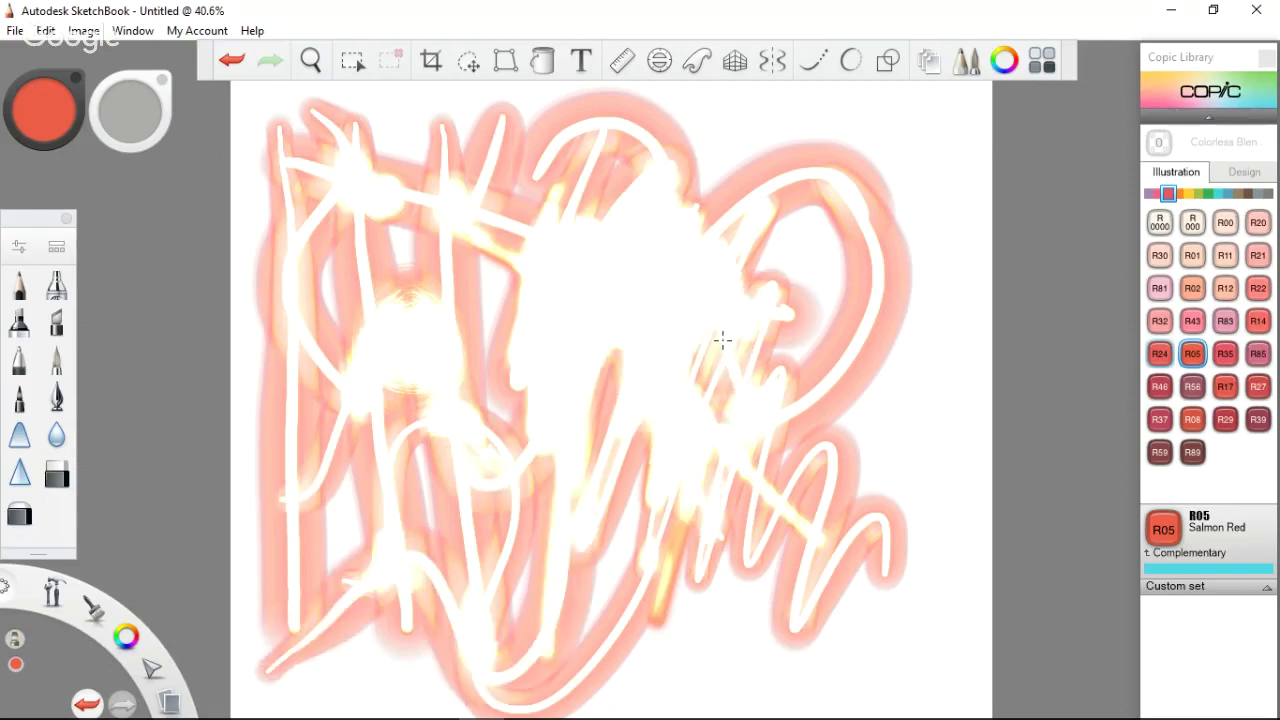
Undo the glow strokes, briefly redo the zigzags, then clear everything until the canvas is blank
{"action": "key", "text": "ctrl+z"}
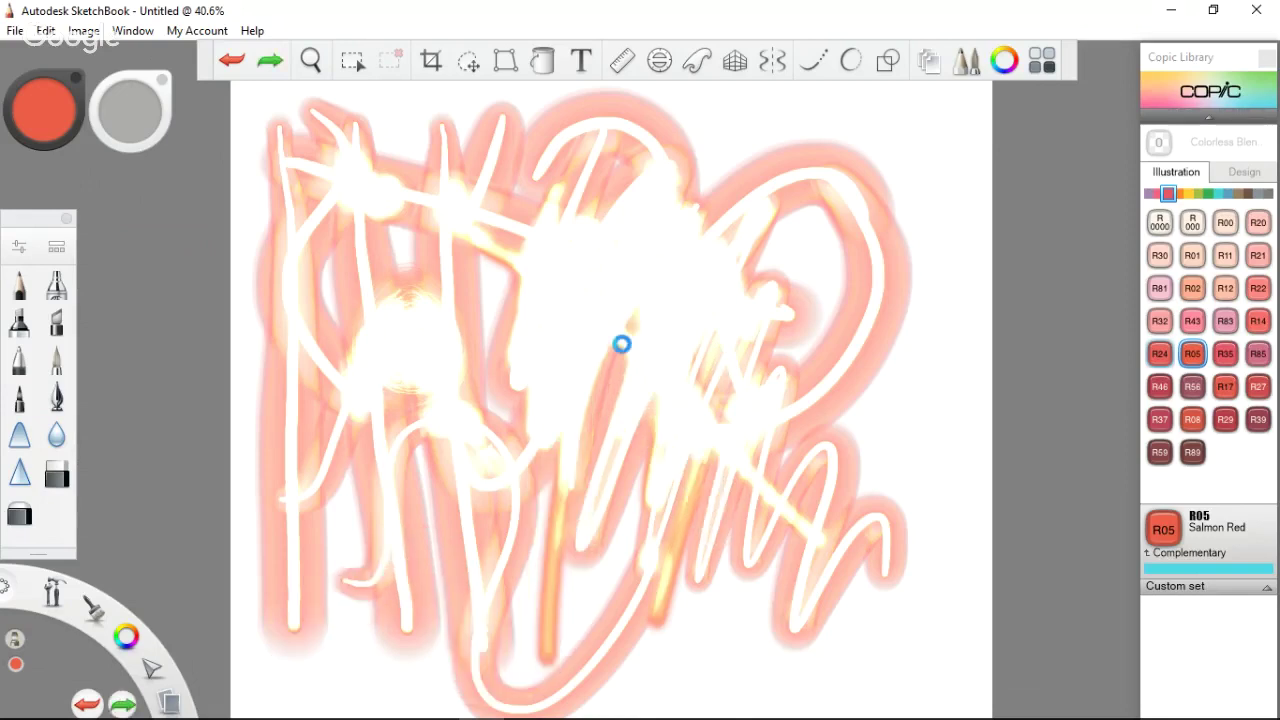
{"action": "key", "text": "ctrl+z"}
{"action": "key", "text": "ctrl+z"}
{"action": "key", "text": "ctrl+z"}
{"action": "key", "text": "ctrl+z"}
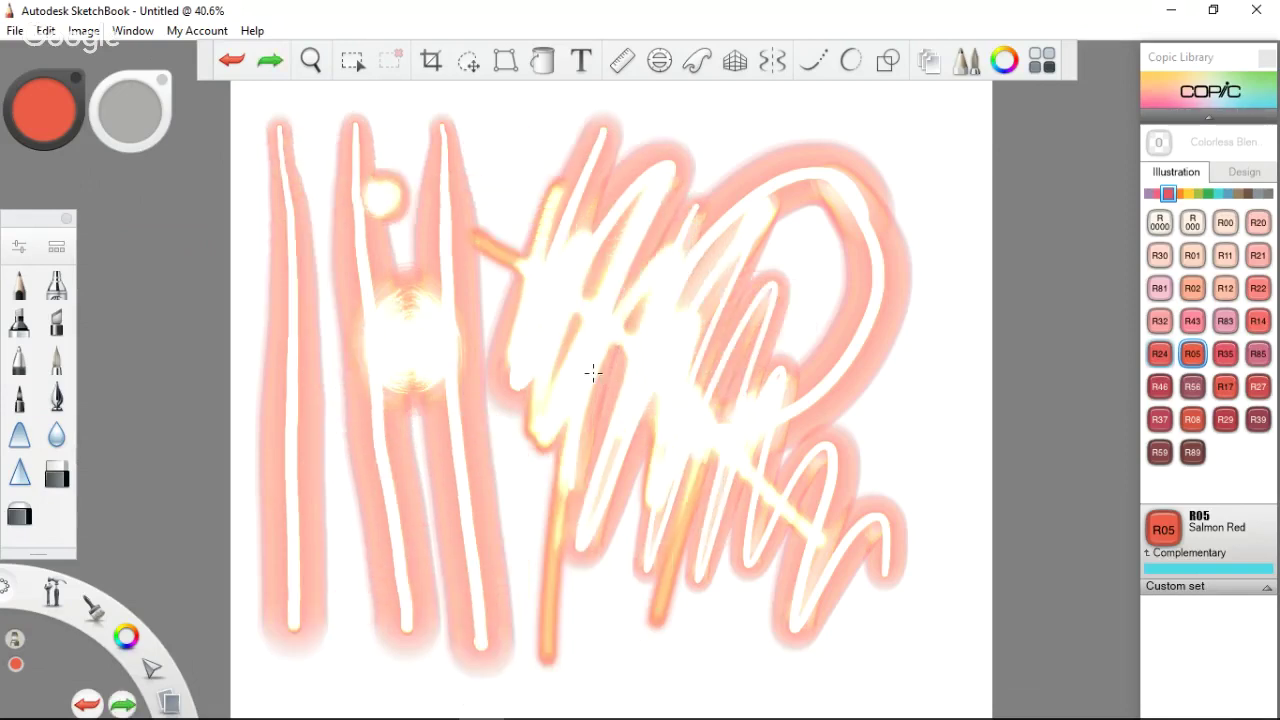
{"action": "key", "text": "ctrl+z"}
{"action": "key", "text": "ctrl+z"}
{"action": "key", "text": "ctrl+z"}
{"action": "key", "text": "ctrl+z"}
{"action": "key", "text": "ctrl+z"}
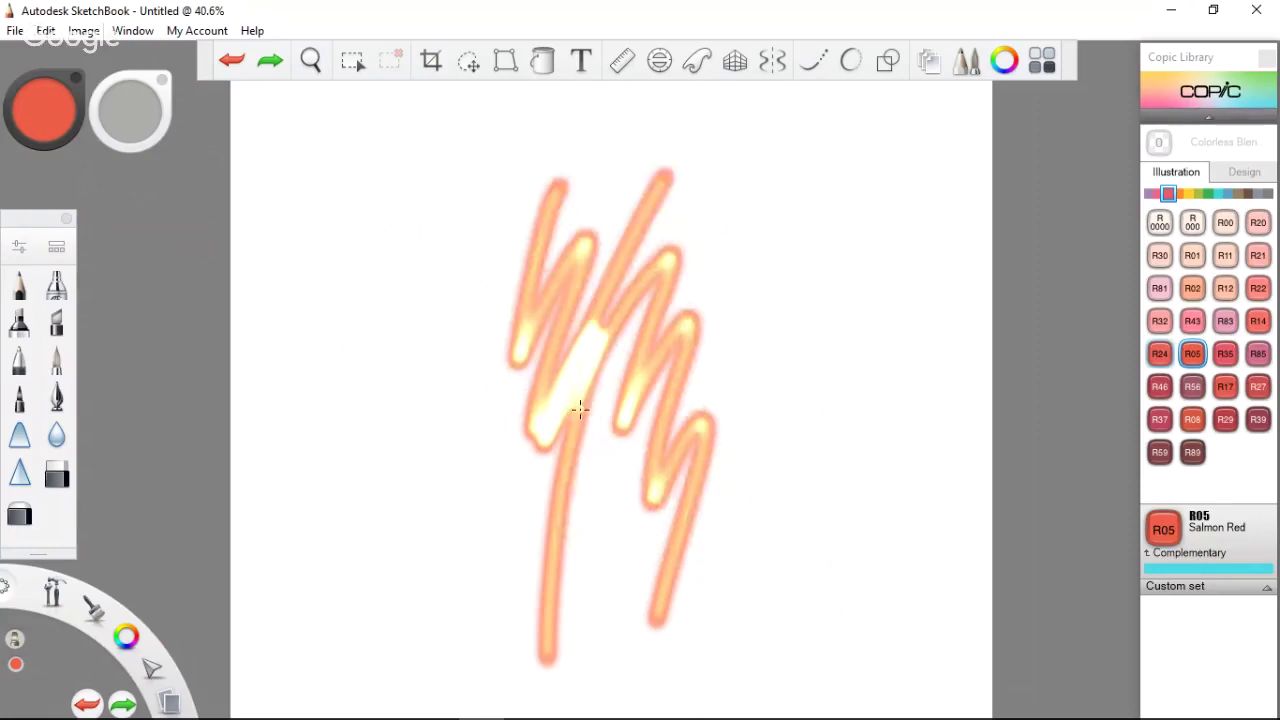
{"action": "key", "text": "ctrl+z"}
{"action": "key", "text": "ctrl+z"}
{"action": "key", "text": "ctrl+y"}
{"action": "key", "text": "ctrl+y"}
{"action": "key", "text": "ctrl+y"}
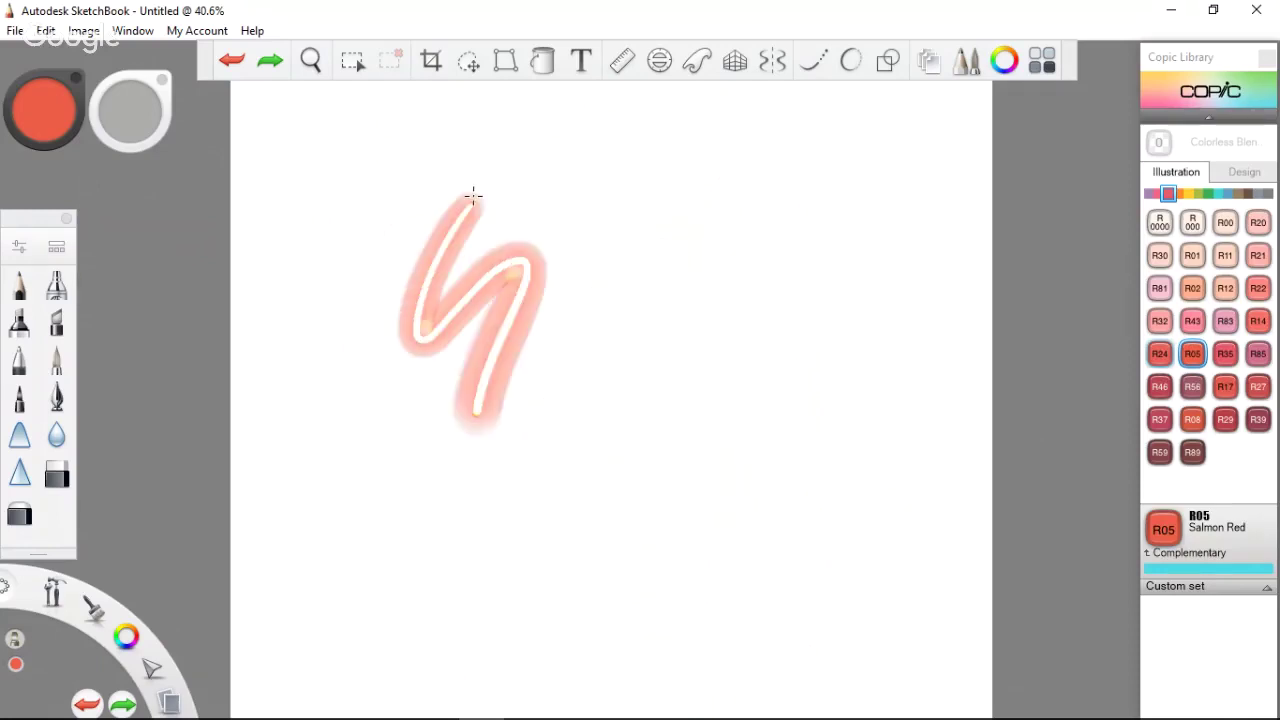
{"action": "key", "text": "ctrl+y"}
{"action": "key", "text": "ctrl+y"}
{"action": "key", "text": "ctrl+y"}
{"action": "key", "text": "ctrl+y"}
{"action": "key", "text": "ctrl+y"}
{"action": "key", "text": "ctrl+y"}
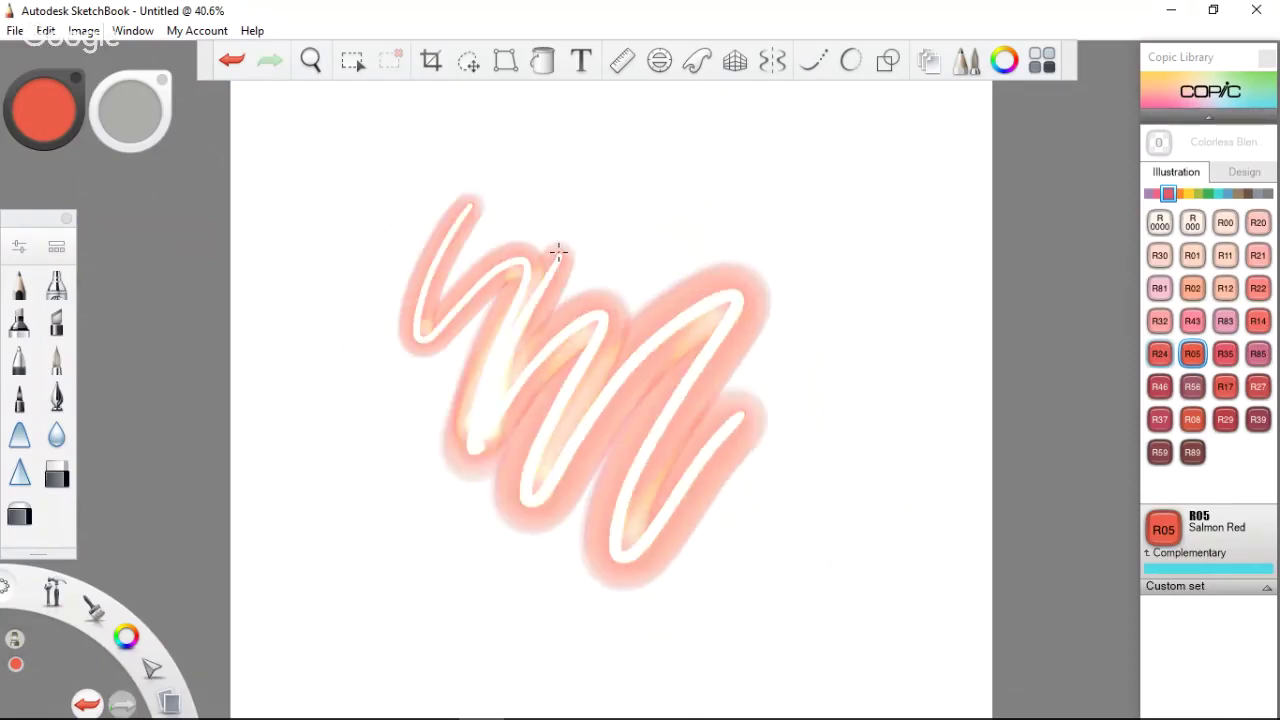
{"action": "key", "text": "ctrl+y"}
{"action": "key", "text": "ctrl+y"}
{"action": "key", "text": "ctrl+y"}
{"action": "key", "text": "ctrl+y"}
{"action": "key", "text": "ctrl+z"}
{"action": "key", "text": "ctrl+z"}
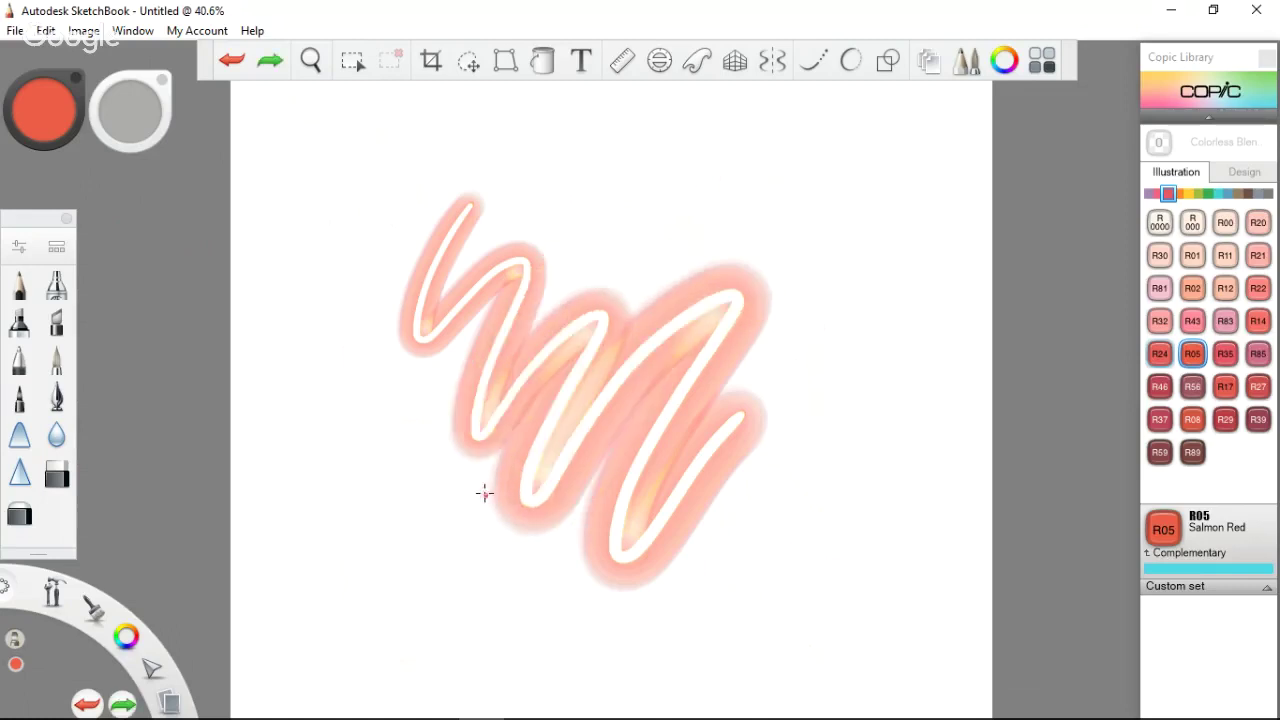
{"action": "key", "text": "Delete"}
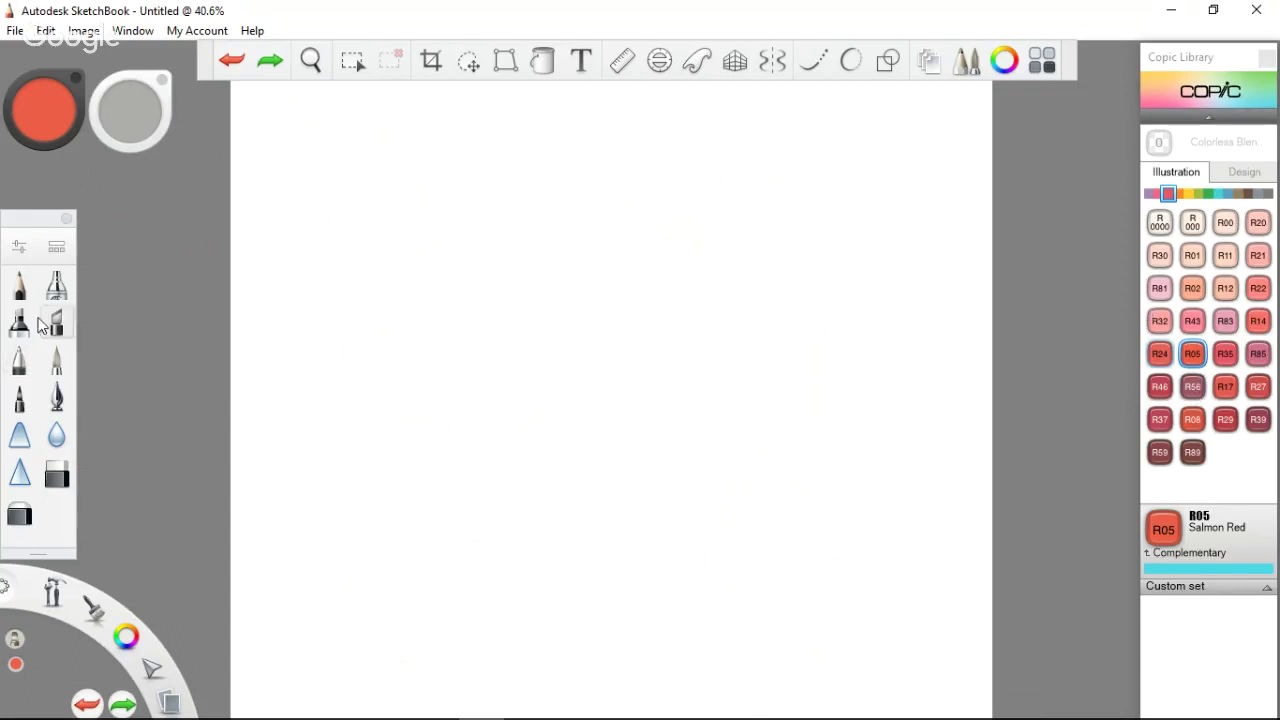
Select the fifth Splatter brush and enlarge it with the brush puck
{"action": "left_click", "coordinate": [57, 250]}
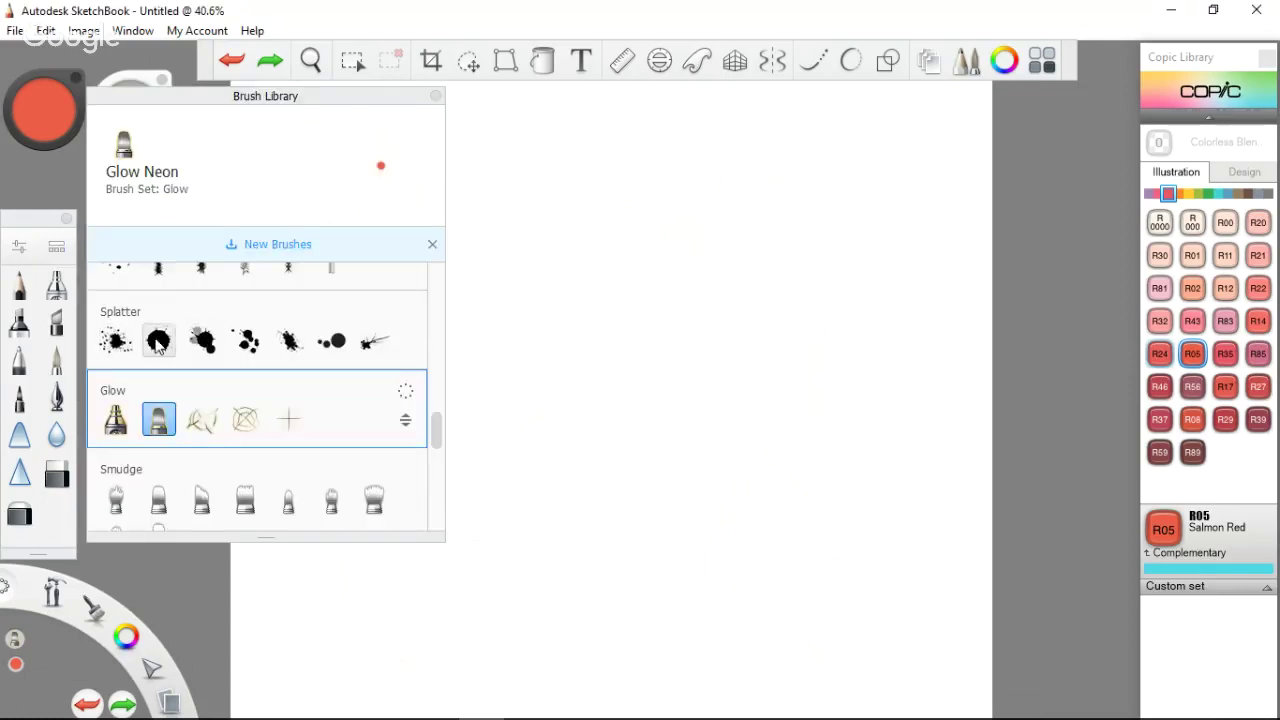
{"action": "left_click", "coordinate": [118, 342]}
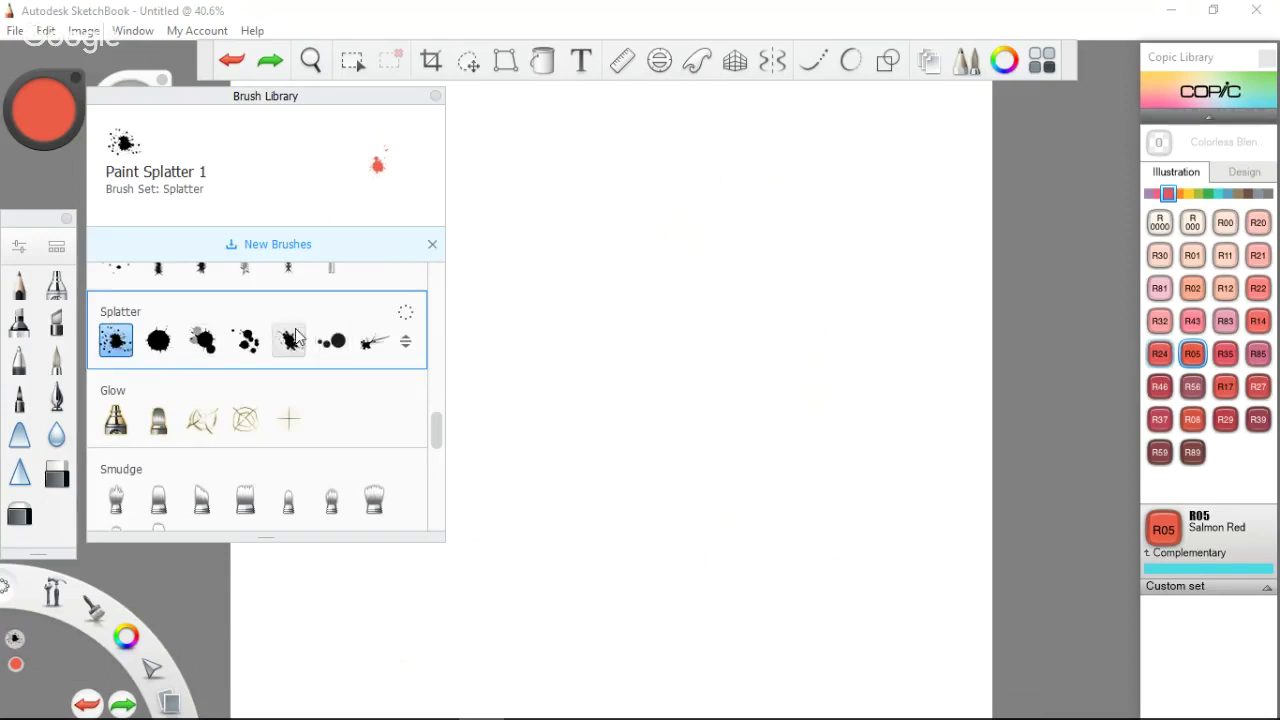
{"action": "double_click", "coordinate": [288, 341]}
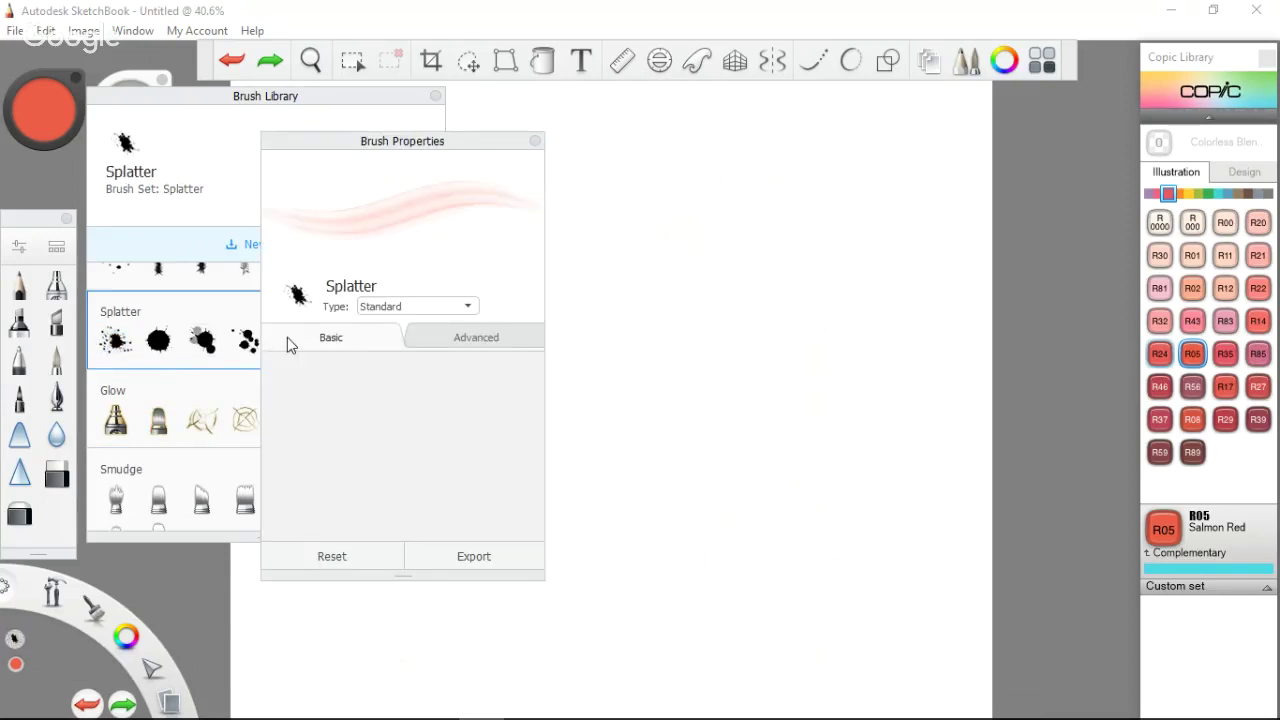
{"action": "left_click", "coordinate": [535, 141]}
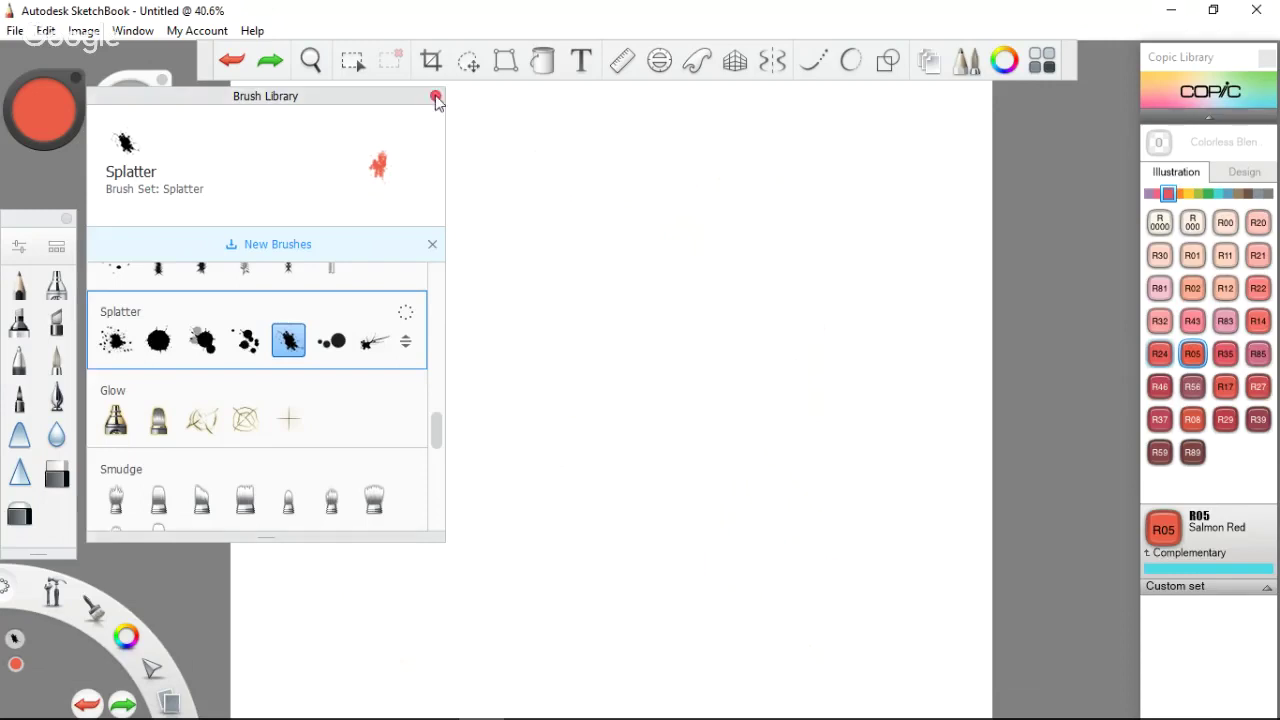
{"action": "left_click", "coordinate": [436, 97]}
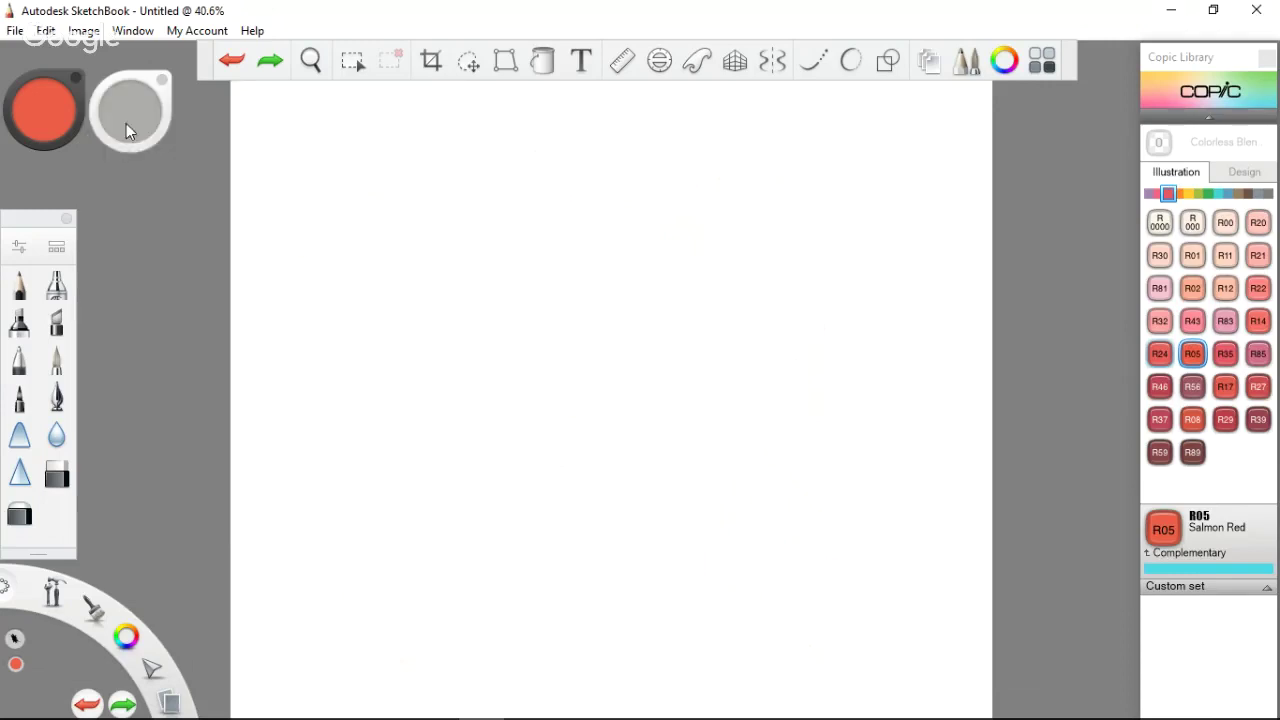
{"action": "left_click_drag", "start_coordinate": [126, 123], "coordinate": [97, 90]}
Paint soft salmon splatter patches across the centre and a denser patch at the upper left
{"action": "mouse_move", "coordinate": [432, 250]}
{"action": "left_mouse_down"}
{"action": "mouse_move", "coordinate": [428, 288]}
{"action": "mouse_move", "coordinate": [488, 292]}
{"action": "mouse_move", "coordinate": [543, 428]}
{"action": "mouse_move", "coordinate": [560, 357]}
{"action": "mouse_move", "coordinate": [623, 351]}
{"action": "mouse_move", "coordinate": [646, 297]}
{"action": "mouse_move", "coordinate": [720, 297]}
{"action": "mouse_move", "coordinate": [714, 343]}
{"action": "mouse_move", "coordinate": [640, 440]}
{"action": "left_mouse_up"}
{"action": "left_click_drag", "start_coordinate": [640, 300], "coordinate": [671, 289]}
{"action": "left_click_drag", "start_coordinate": [720, 160], "coordinate": [689, 137]}
{"action": "mouse_move", "coordinate": [620, 175]}
{"action": "left_mouse_down"}
{"action": "mouse_move", "coordinate": [543, 230]}
{"action": "mouse_move", "coordinate": [380, 262]}
{"action": "left_mouse_up"}
{"action": "mouse_move", "coordinate": [445, 395]}
{"action": "left_mouse_down"}
{"action": "mouse_move", "coordinate": [420, 451]}
{"action": "mouse_move", "coordinate": [515, 495]}
{"action": "mouse_move", "coordinate": [408, 609]}
{"action": "left_mouse_up"}
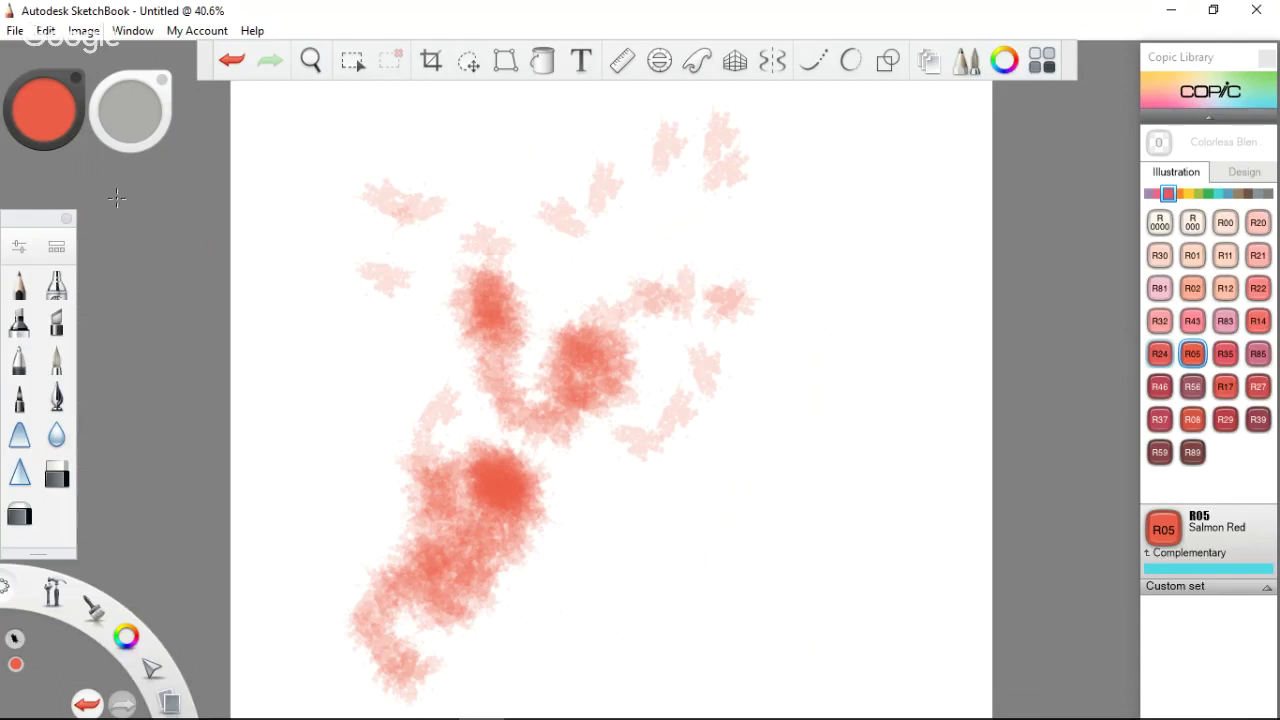
{"action": "left_click_drag", "start_coordinate": [136, 142], "coordinate": [134, 123]}
{"action": "mouse_move", "coordinate": [410, 150]}
{"action": "left_mouse_down"}
{"action": "mouse_move", "coordinate": [389, 171]}
{"action": "mouse_move", "coordinate": [353, 172]}
{"action": "mouse_move", "coordinate": [371, 520]}
{"action": "left_mouse_up"}
{"action": "mouse_move", "coordinate": [366, 466]}
{"action": "left_mouse_down"}
{"action": "mouse_move", "coordinate": [351, 449]}
{"action": "mouse_move", "coordinate": [460, 420]}
{"action": "left_mouse_up"}
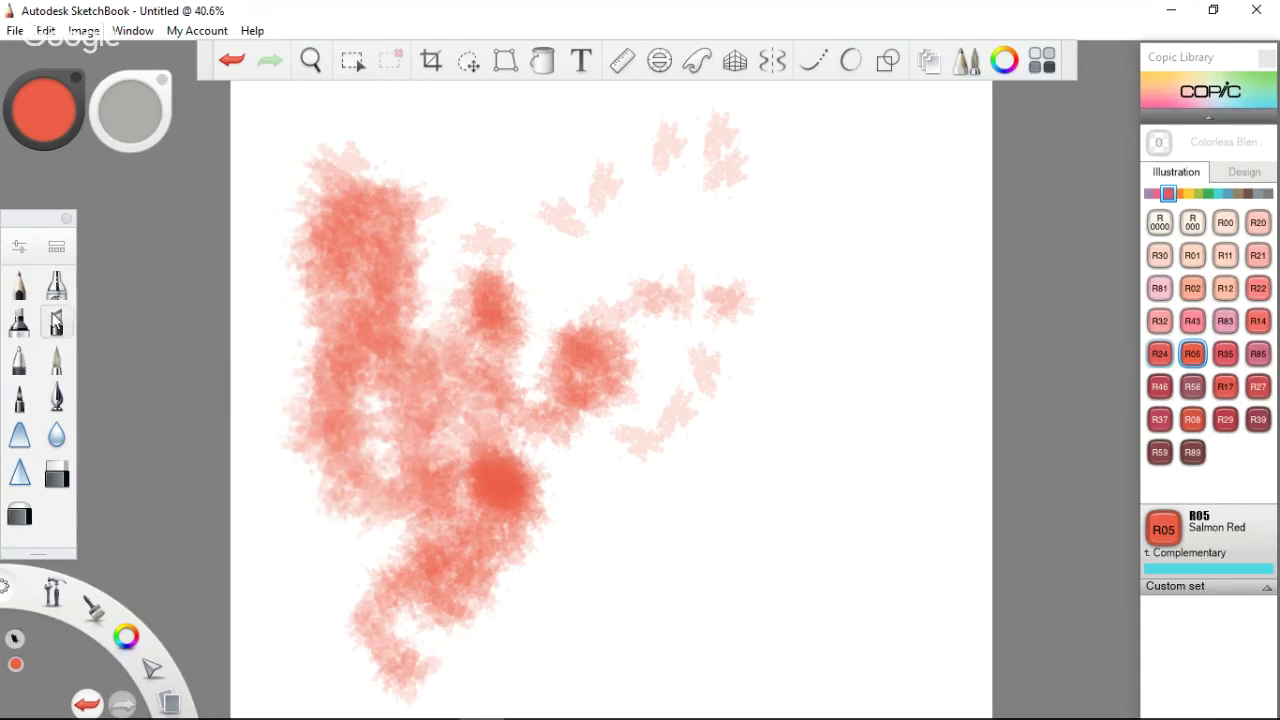
Select the Pencil dragonfly Splatter brush and enlarge it with the brush puck
{"action": "left_click", "coordinate": [57, 251]}
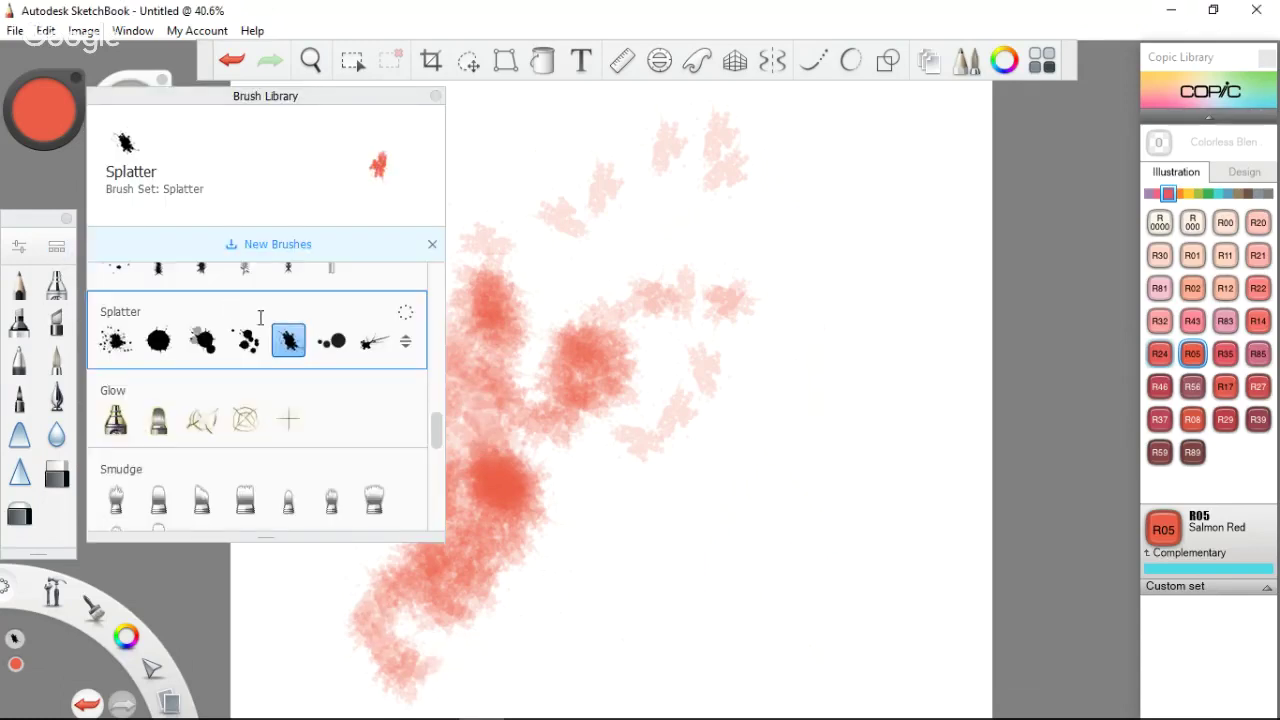
{"action": "left_click", "coordinate": [376, 343]}
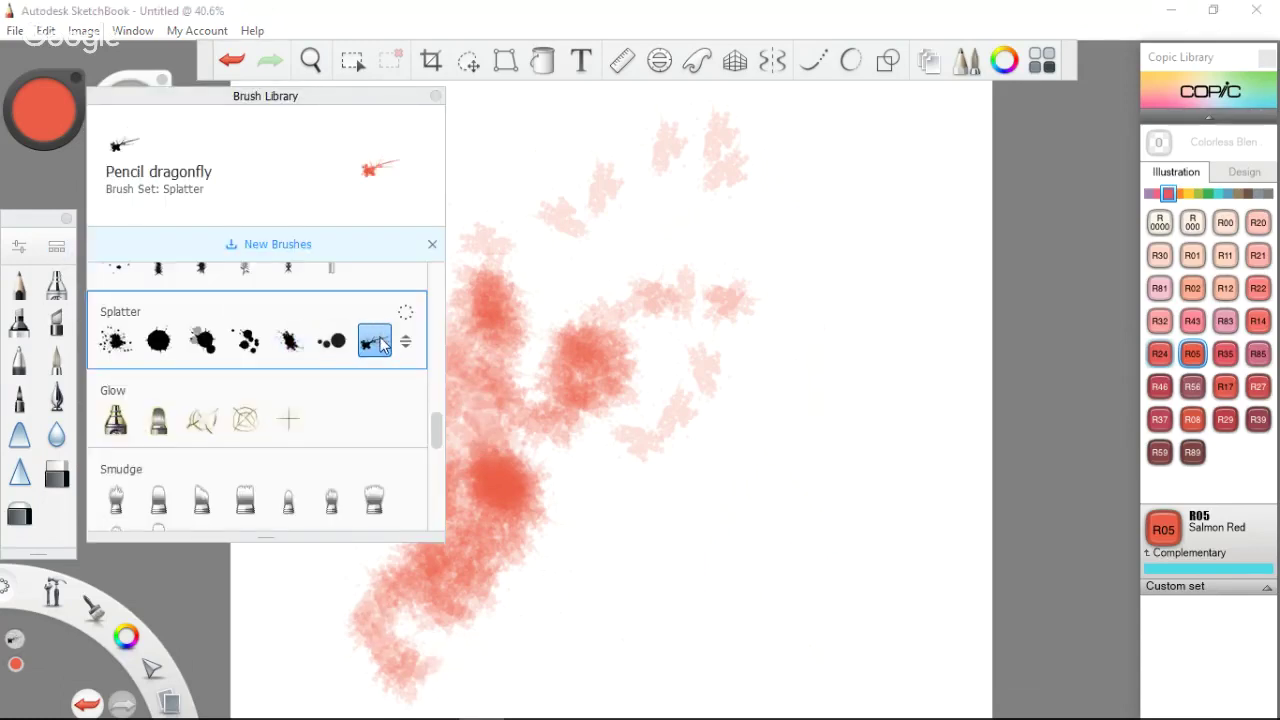
{"action": "double_click", "coordinate": [377, 344]}
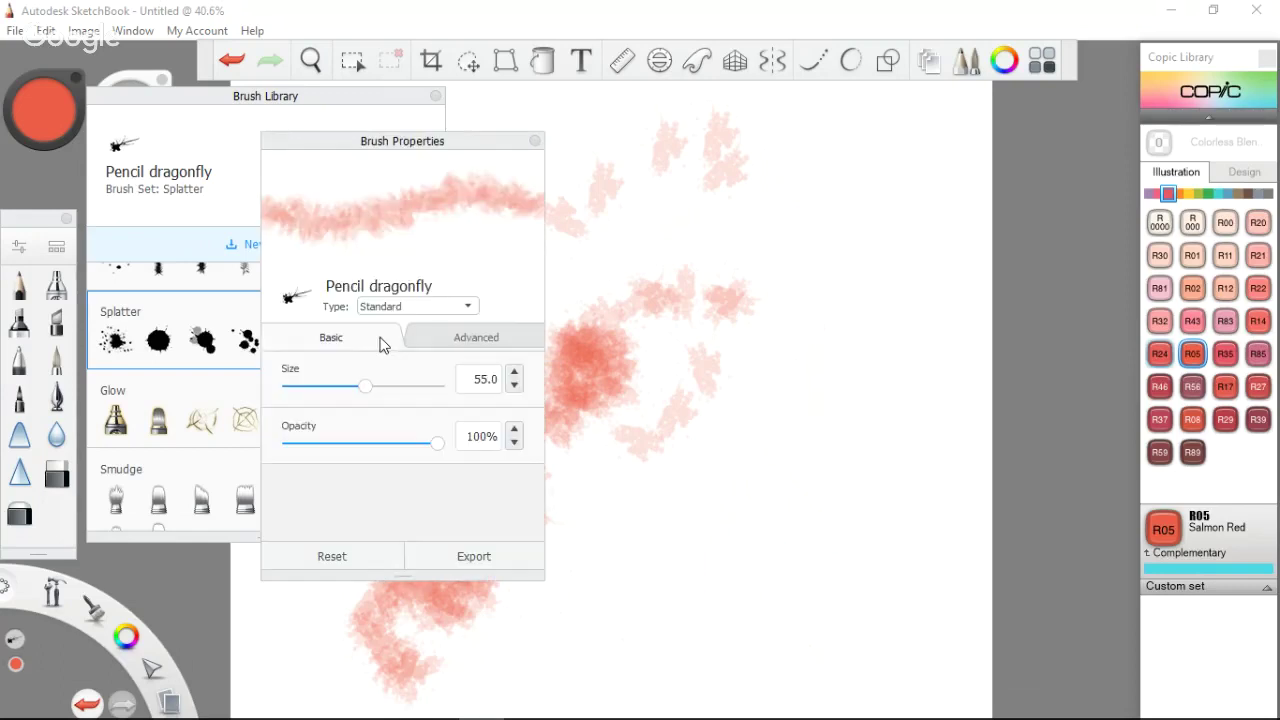
{"action": "left_click", "coordinate": [535, 143]}
{"action": "left_click", "coordinate": [435, 96]}
{"action": "left_click_drag", "start_coordinate": [130, 113], "coordinate": [127, 103]}
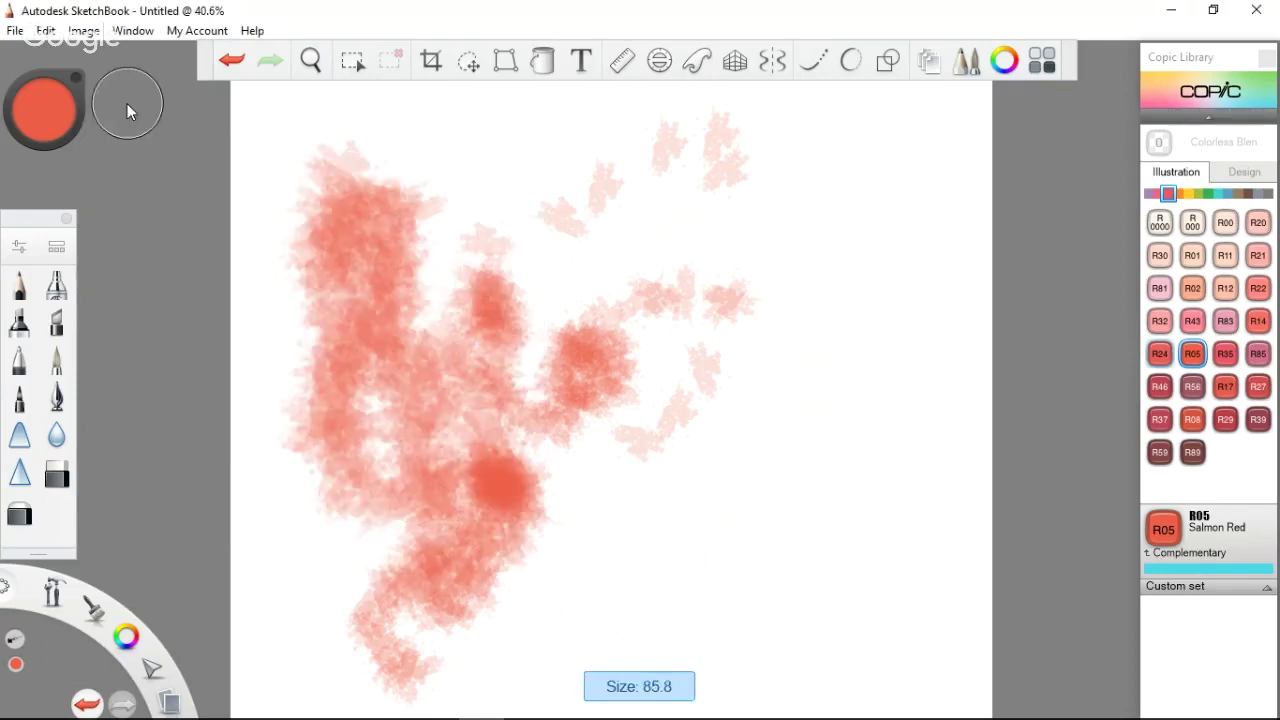
{"action": "left_click_drag", "start_coordinate": [380, 158], "coordinate": [430, 232]}
Stamp dragonfly splats along the top, the upper right and down the lower right
{"action": "left_click_drag", "start_coordinate": [460, 170], "coordinate": [490, 183]}
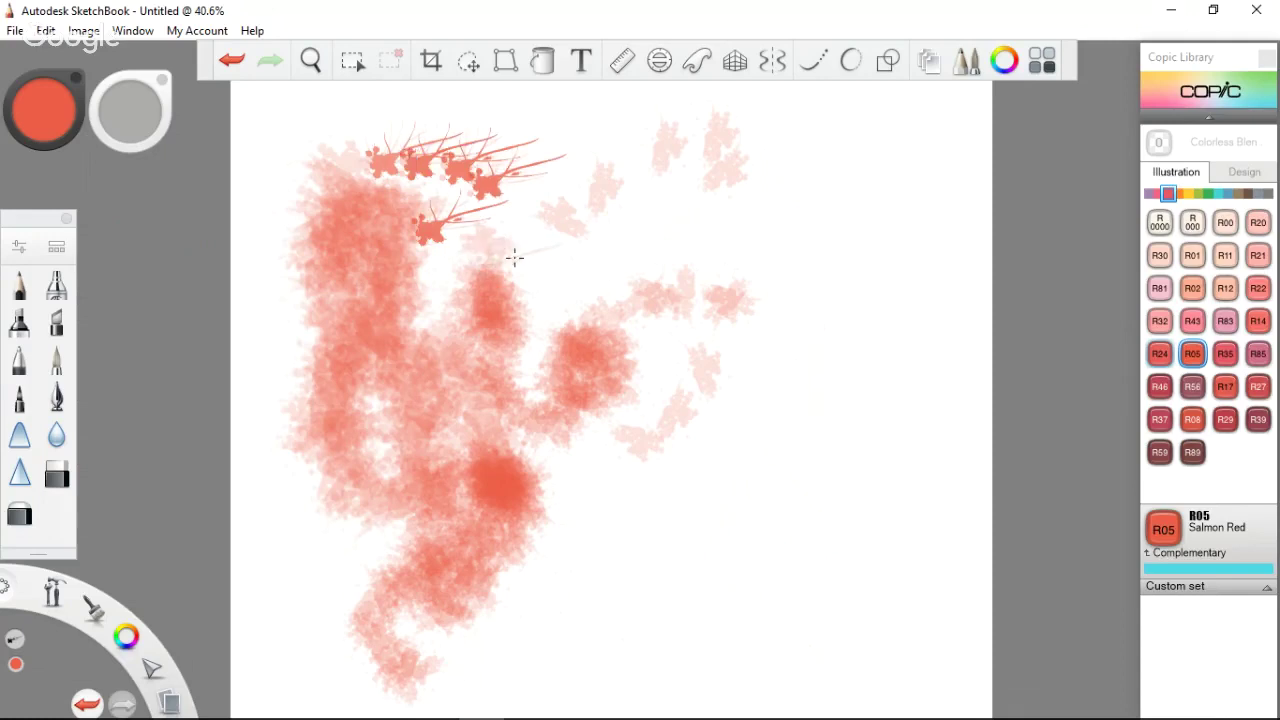
{"action": "left_click_drag", "start_coordinate": [672, 214], "coordinate": [700, 203]}
{"action": "left_click_drag", "start_coordinate": [785, 288], "coordinate": [905, 170]}
{"action": "left_click", "coordinate": [808, 372]}
{"action": "left_click", "coordinate": [810, 452]}
{"action": "left_click", "coordinate": [845, 525]}
{"action": "left_click", "coordinate": [792, 583]}
Stamp more dragonfly splats across the lower middle and lower right
{"action": "left_click_drag", "start_coordinate": [725, 555], "coordinate": [645, 528]}
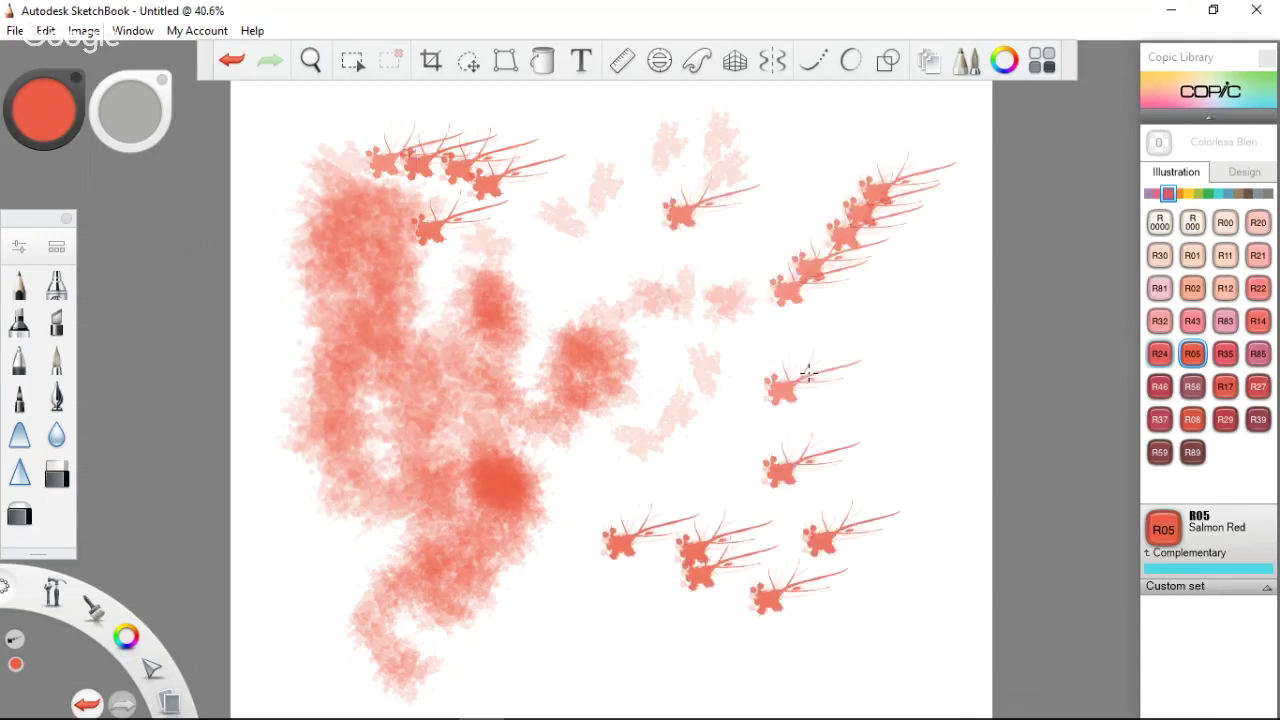
{"action": "left_click", "coordinate": [575, 468]}
{"action": "left_click_drag", "start_coordinate": [575, 598], "coordinate": [650, 505]}
{"action": "left_click", "coordinate": [692, 455]}
{"action": "left_click_drag", "start_coordinate": [745, 515], "coordinate": [780, 470]}
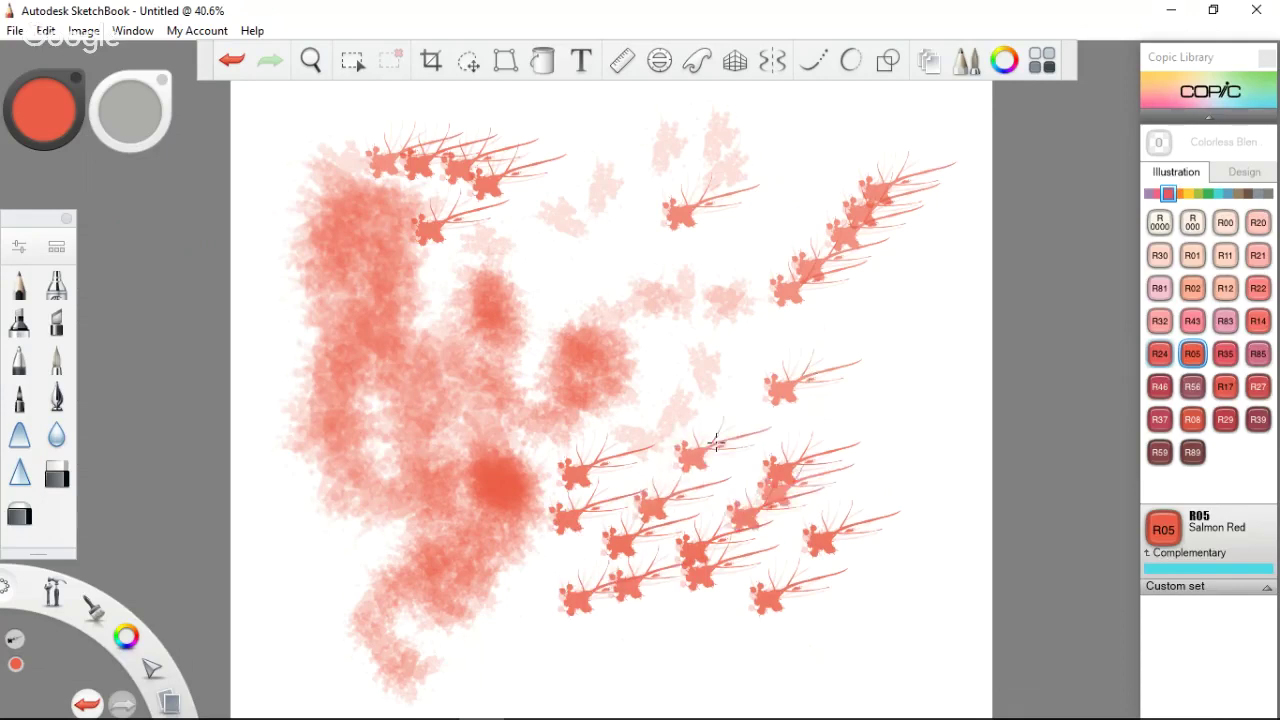
{"action": "left_click_drag", "start_coordinate": [760, 415], "coordinate": [805, 355]}
{"action": "mouse_move", "coordinate": [750, 430]}
{"action": "left_mouse_down"}
{"action": "mouse_move", "coordinate": [800, 393]}
{"action": "mouse_move", "coordinate": [745, 430]}
{"action": "left_mouse_up"}
Thicken the dragonfly clusters in the middle right and upper right
{"action": "left_click_drag", "start_coordinate": [720, 320], "coordinate": [790, 270]}
{"action": "left_click_drag", "start_coordinate": [700, 345], "coordinate": [754, 305]}
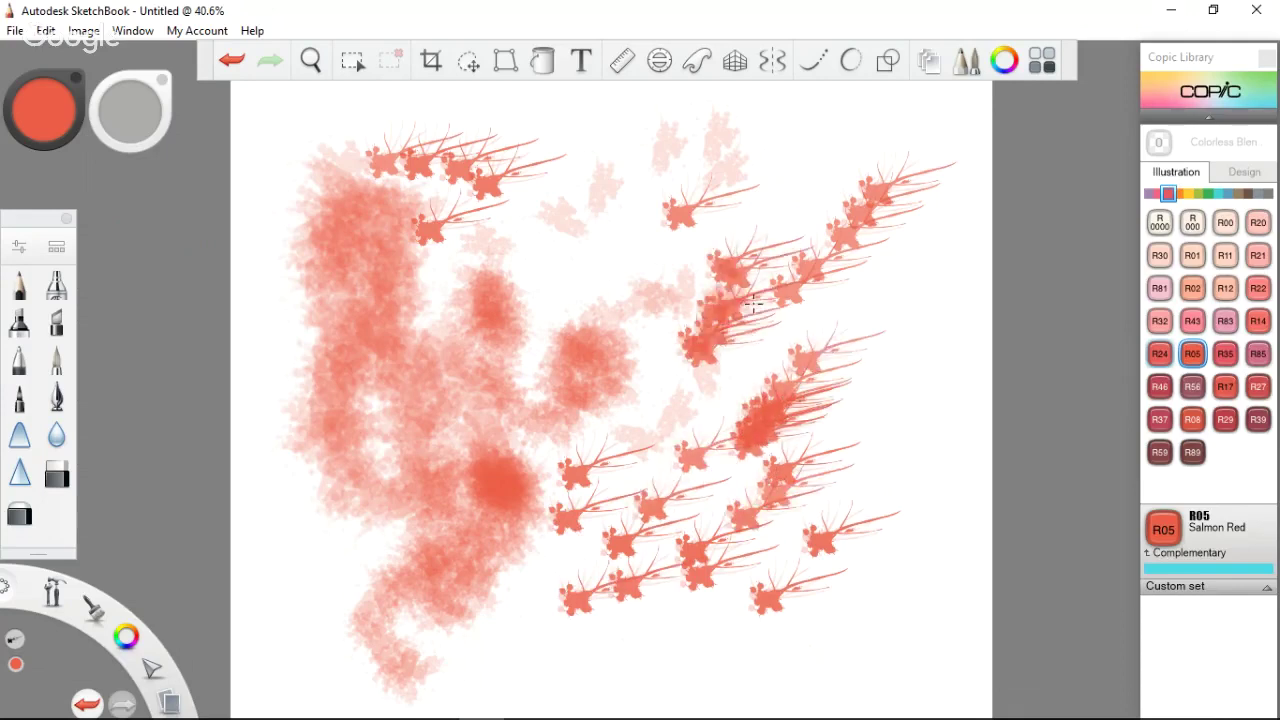
{"action": "left_click_drag", "start_coordinate": [600, 295], "coordinate": [730, 185]}
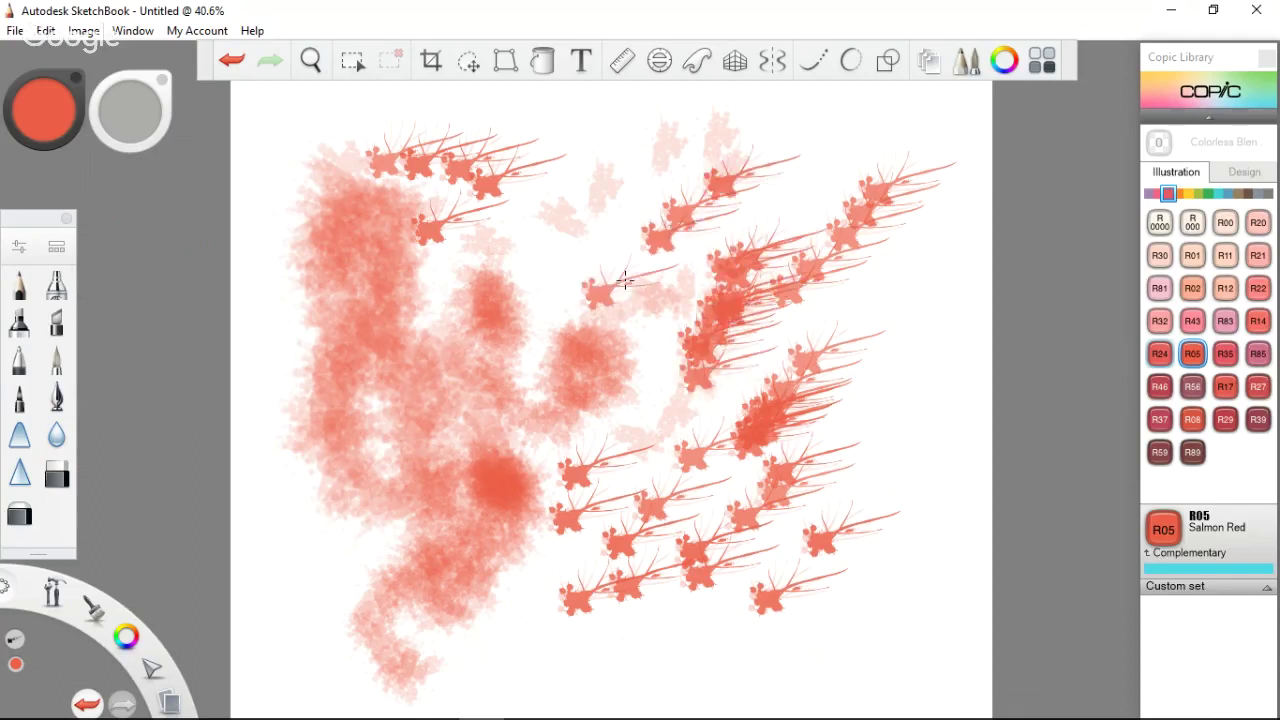
{"action": "mouse_move", "coordinate": [720, 240]}
{"action": "left_mouse_down"}
{"action": "mouse_move", "coordinate": [775, 200]}
{"action": "mouse_move", "coordinate": [850, 175]}
{"action": "left_mouse_up"}
{"action": "left_click_drag", "start_coordinate": [745, 205], "coordinate": [830, 165]}
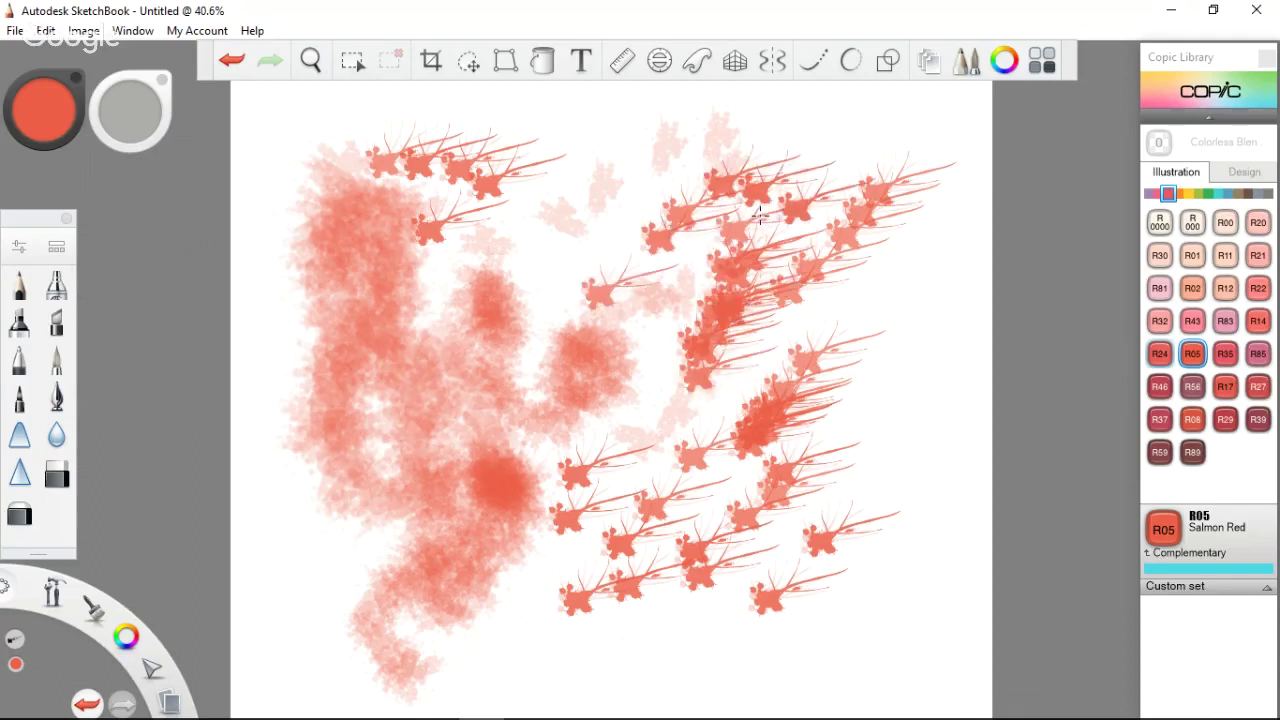
{"action": "left_click_drag", "start_coordinate": [760, 290], "coordinate": [789, 320]}
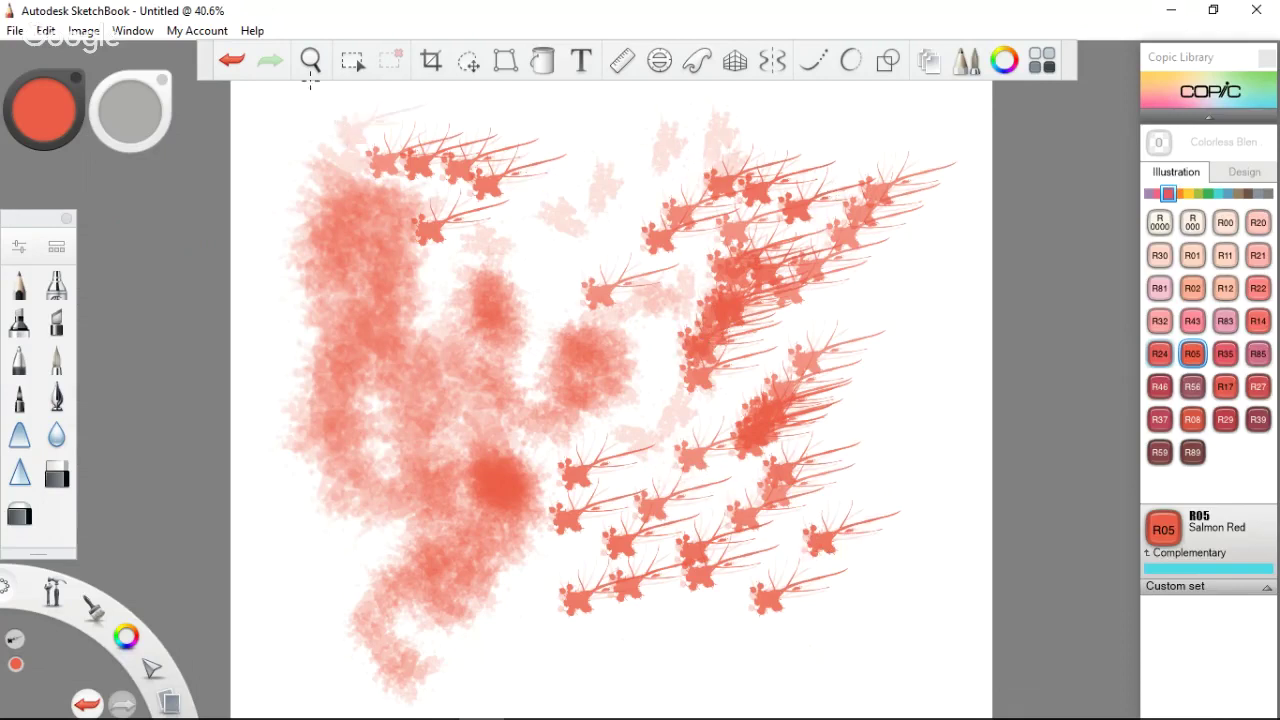
Open the Image menu
{"action": "left_click", "coordinate": [86, 33]}
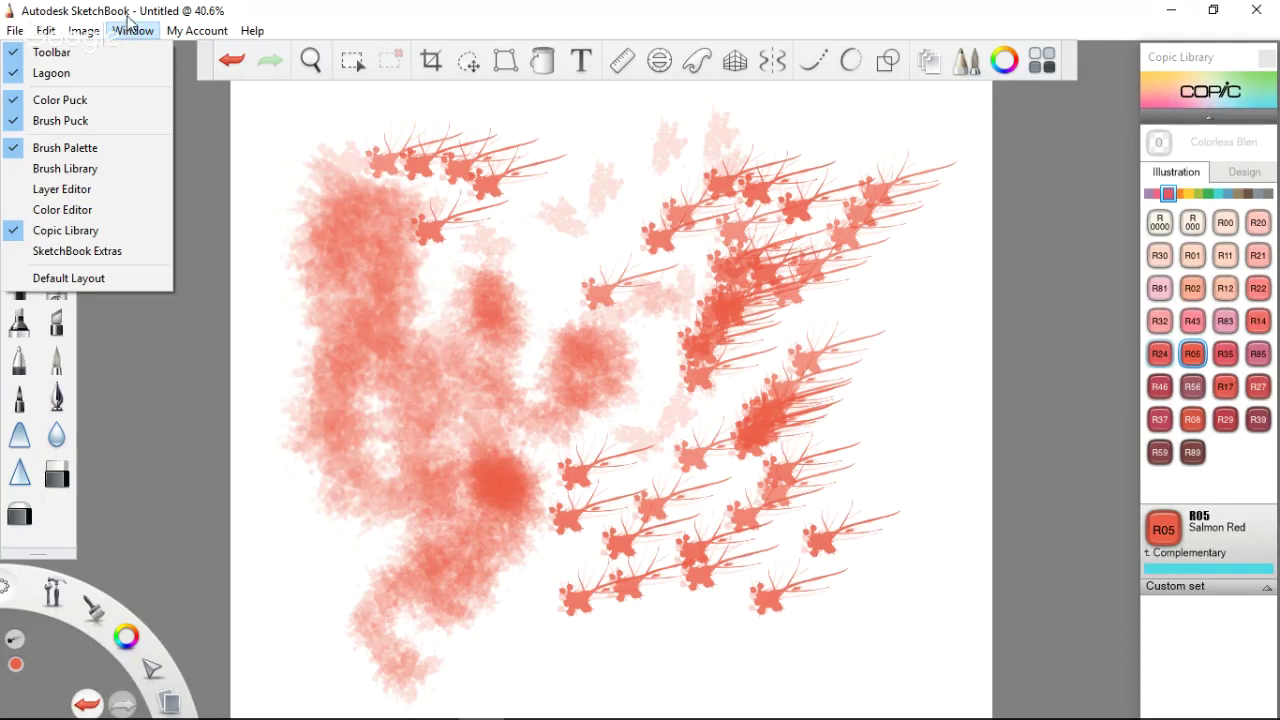
Show the Layers panel and add a few more soft pink and dragonfly strokes
{"action": "left_click", "coordinate": [60, 189]}
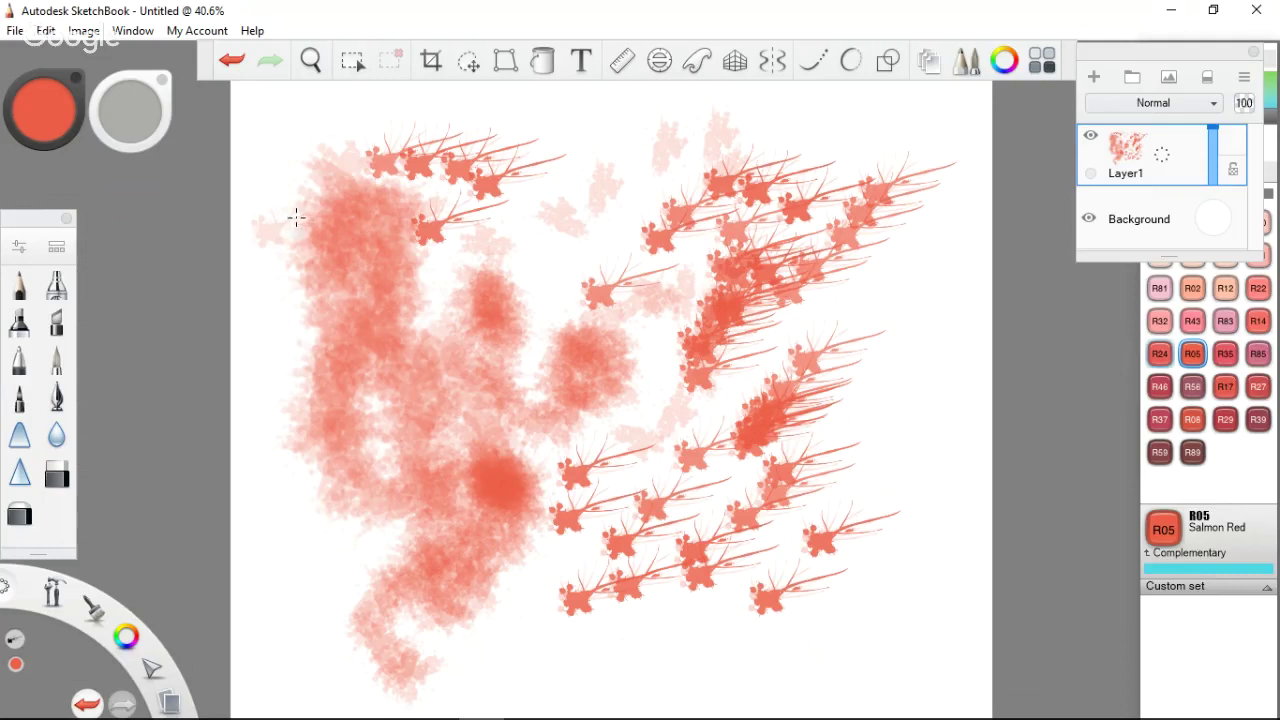
{"action": "left_click_drag", "start_coordinate": [296, 217], "coordinate": [348, 236]}
{"action": "left_click_drag", "start_coordinate": [323, 277], "coordinate": [280, 252]}
{"action": "left_click_drag", "start_coordinate": [462, 280], "coordinate": [600, 292]}
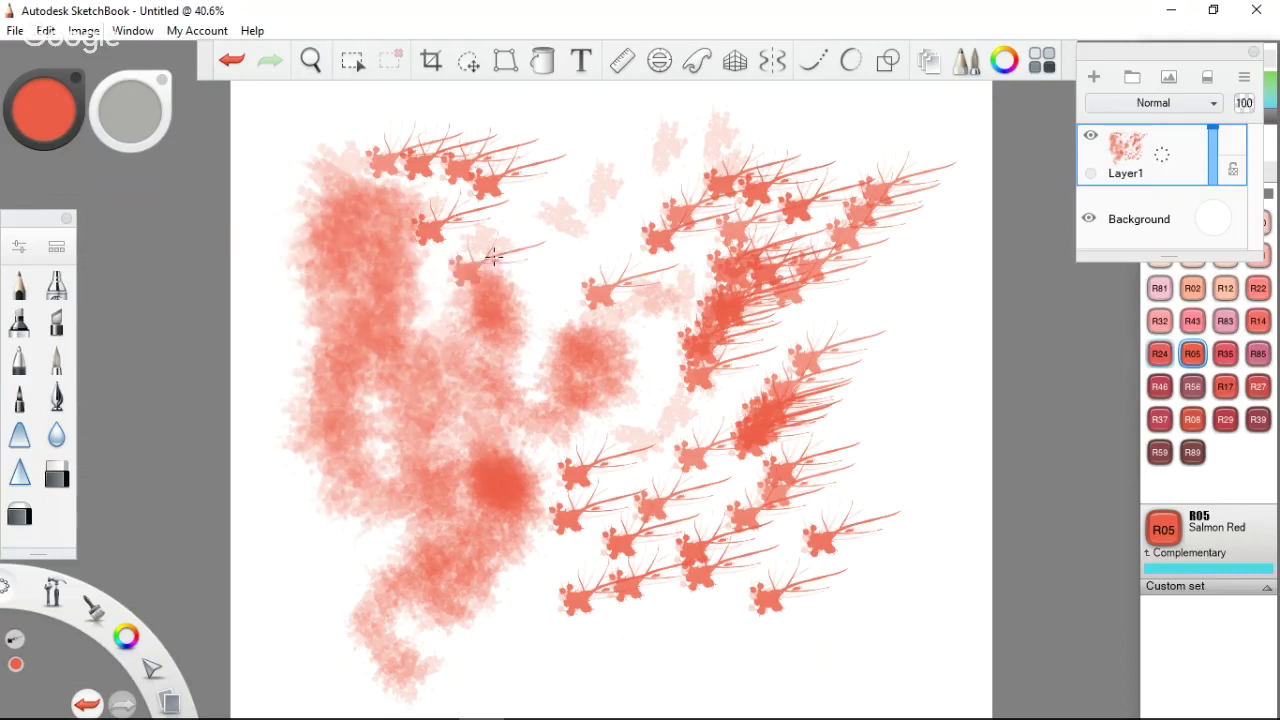
Undo every pink and dragonfly stroke, then Redo from Edit to restore the larger blank canvas
{"action": "key", "text": "ctrl+z"}
{"action": "key", "text": "ctrl+z"}
{"action": "key", "text": "ctrl+z"}
{"action": "key", "text": "ctrl+z"}
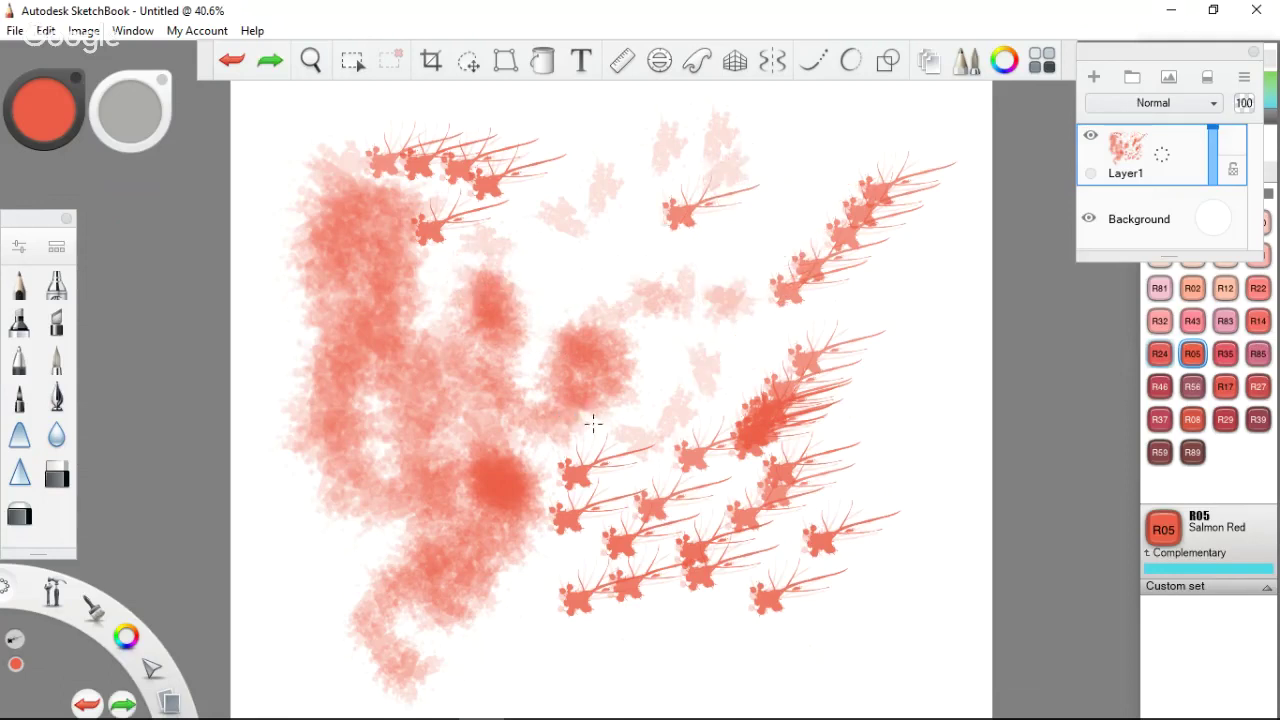
{"action": "key", "text": "ctrl+z"}
{"action": "key", "text": "ctrl+z"}
{"action": "key", "text": "ctrl+z"}
{"action": "key", "text": "ctrl+z"}
{"action": "key", "text": "ctrl+z"}
{"action": "key", "text": "ctrl+z"}
{"action": "key", "text": "ctrl+z"}
{"action": "key", "text": "ctrl+z"}
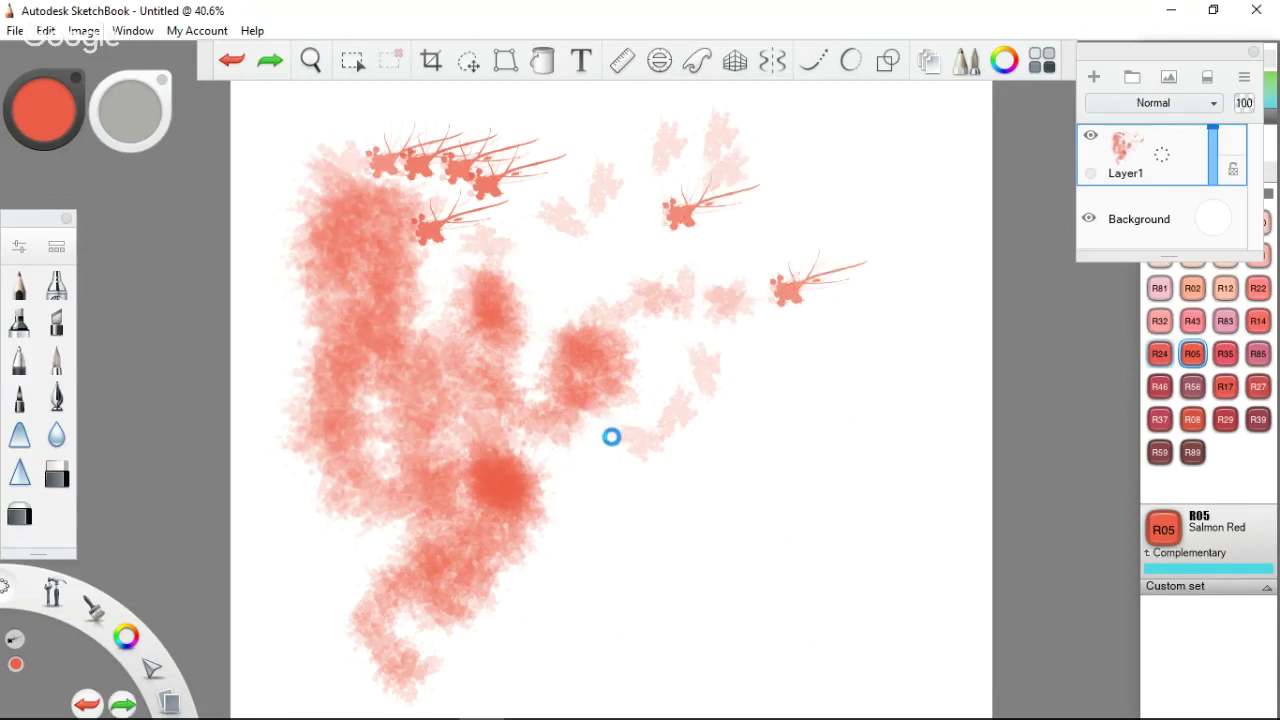
{"action": "key", "text": "ctrl+z"}
{"action": "key", "text": "ctrl+z"}
{"action": "key", "text": "ctrl+z"}
{"action": "key", "text": "ctrl+z"}
{"action": "key", "text": "ctrl+z"}
{"action": "key", "text": "ctrl+z"}
{"action": "key", "text": "ctrl+z"}
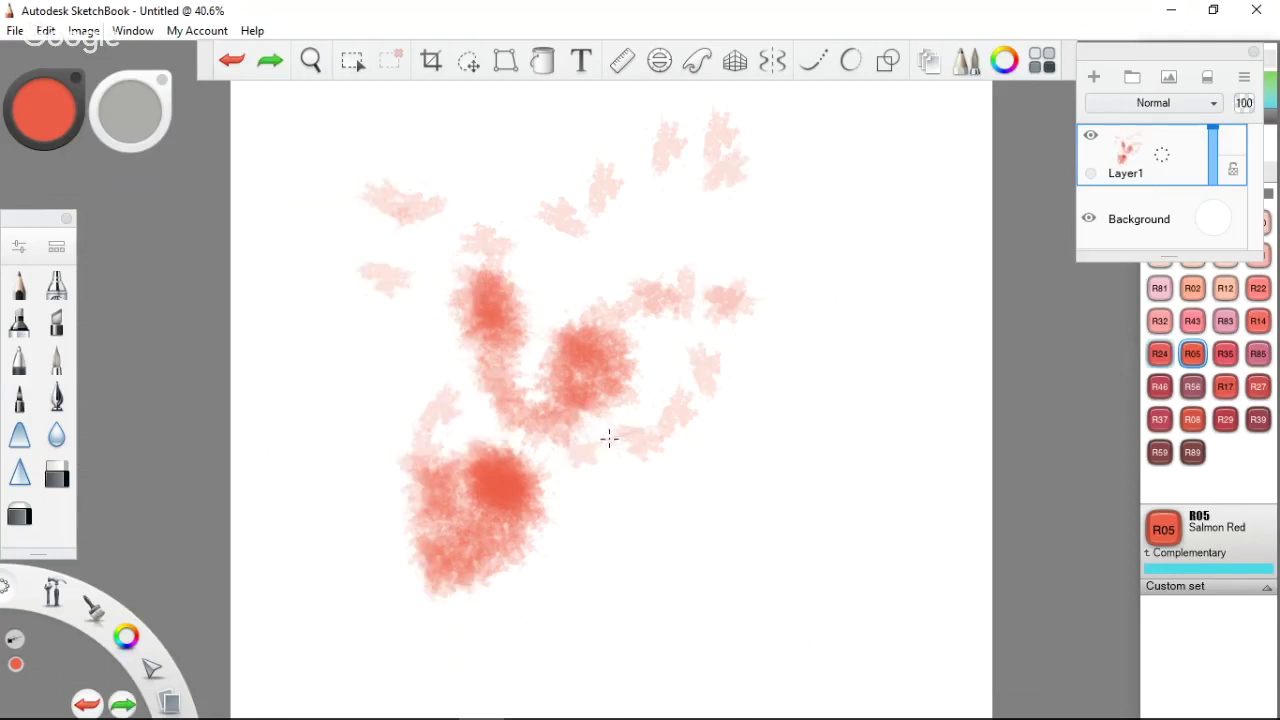
{"action": "key", "text": "ctrl+z"}
{"action": "key", "text": "ctrl+z"}
{"action": "key", "text": "ctrl+z"}
{"action": "key", "text": "ctrl+z"}
{"action": "key", "text": "ctrl+z"}
{"action": "key", "text": "ctrl+z"}
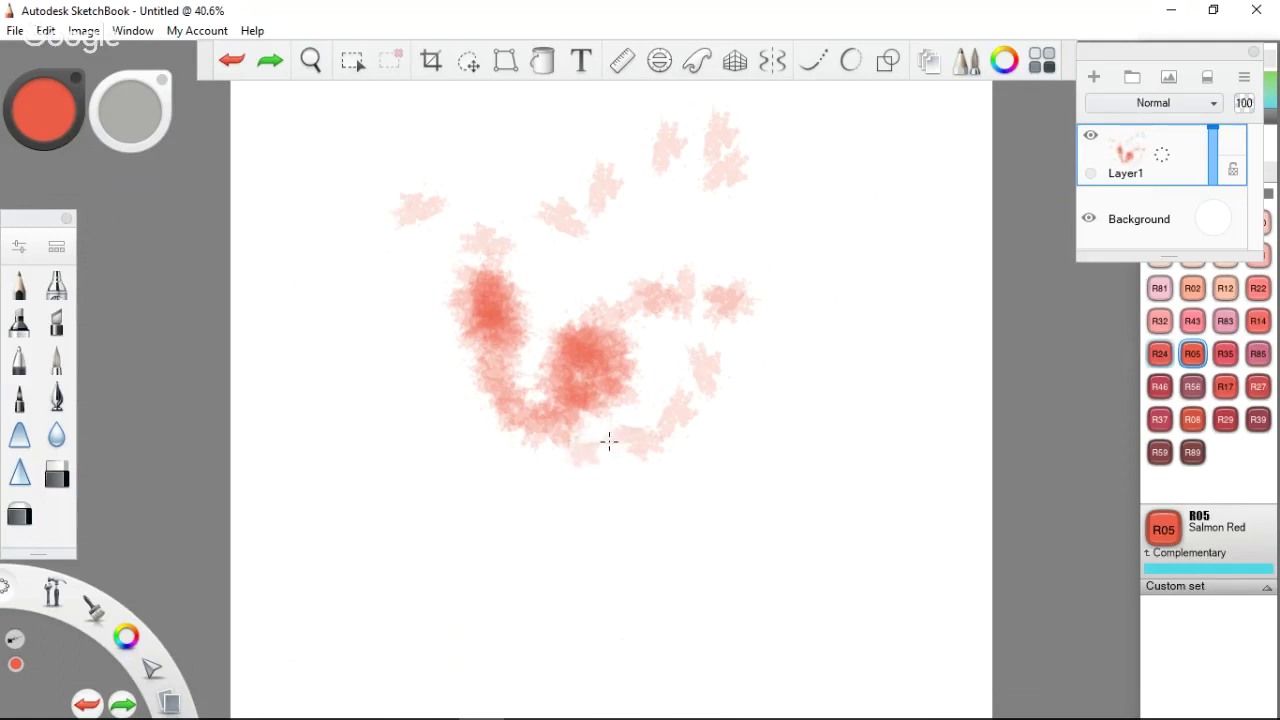
{"action": "key", "text": "ctrl+z"}
{"action": "key", "text": "ctrl+z"}
{"action": "key", "text": "ctrl+z"}
{"action": "key", "text": "ctrl+z"}
{"action": "key", "text": "ctrl+z"}
{"action": "key", "text": "ctrl+z"}
{"action": "key", "text": "ctrl+z"}
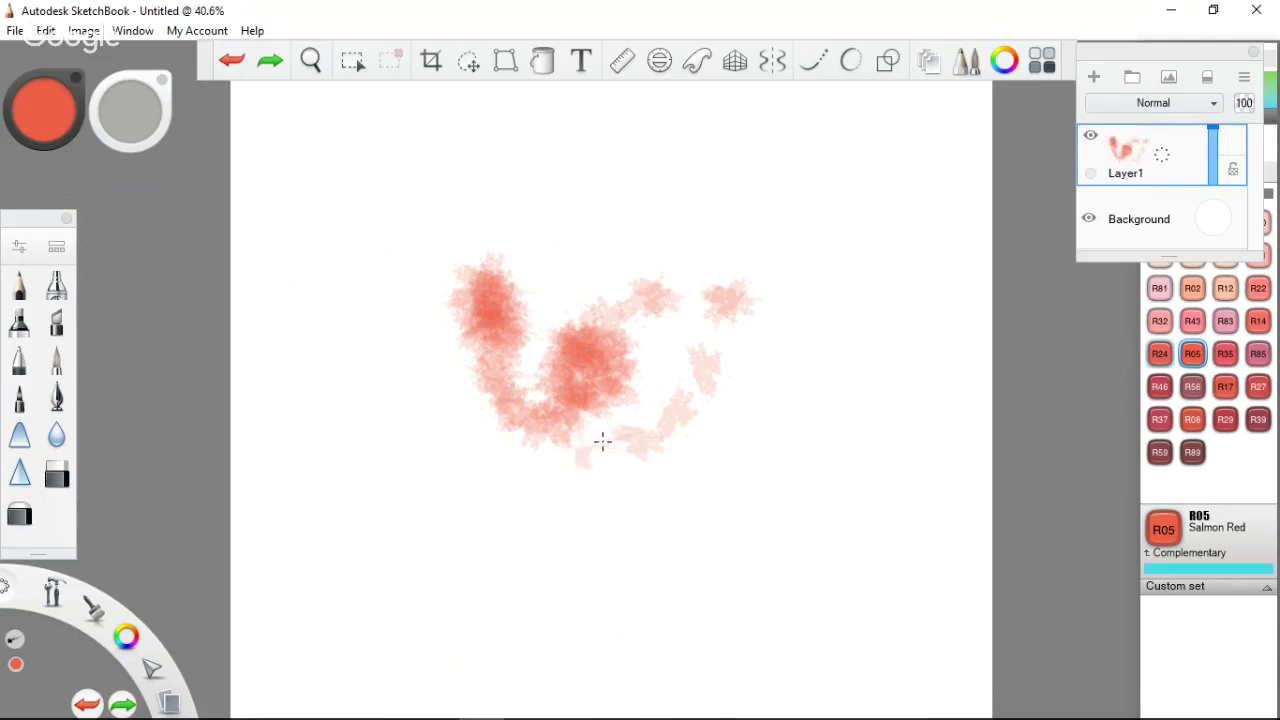
{"action": "key", "text": "ctrl+z"}
{"action": "key", "text": "ctrl+z"}
{"action": "key", "text": "ctrl+z"}
{"action": "key", "text": "ctrl+z"}
{"action": "key", "text": "ctrl+z"}
{"action": "key", "text": "ctrl+z"}
{"action": "key", "text": "ctrl+z"}
{"action": "key", "text": "ctrl+z"}
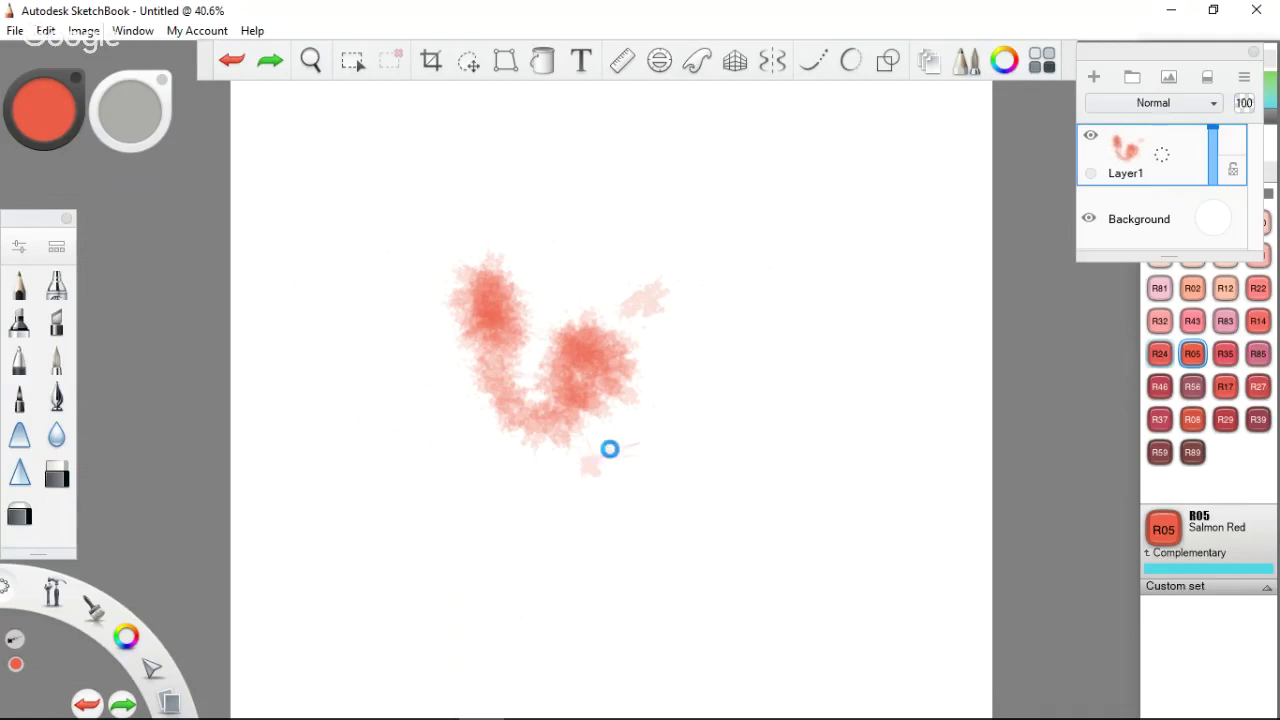
{"action": "key", "text": "ctrl+z"}
{"action": "key", "text": "ctrl+z"}
{"action": "key", "text": "ctrl+z"}
{"action": "key", "text": "ctrl+z"}
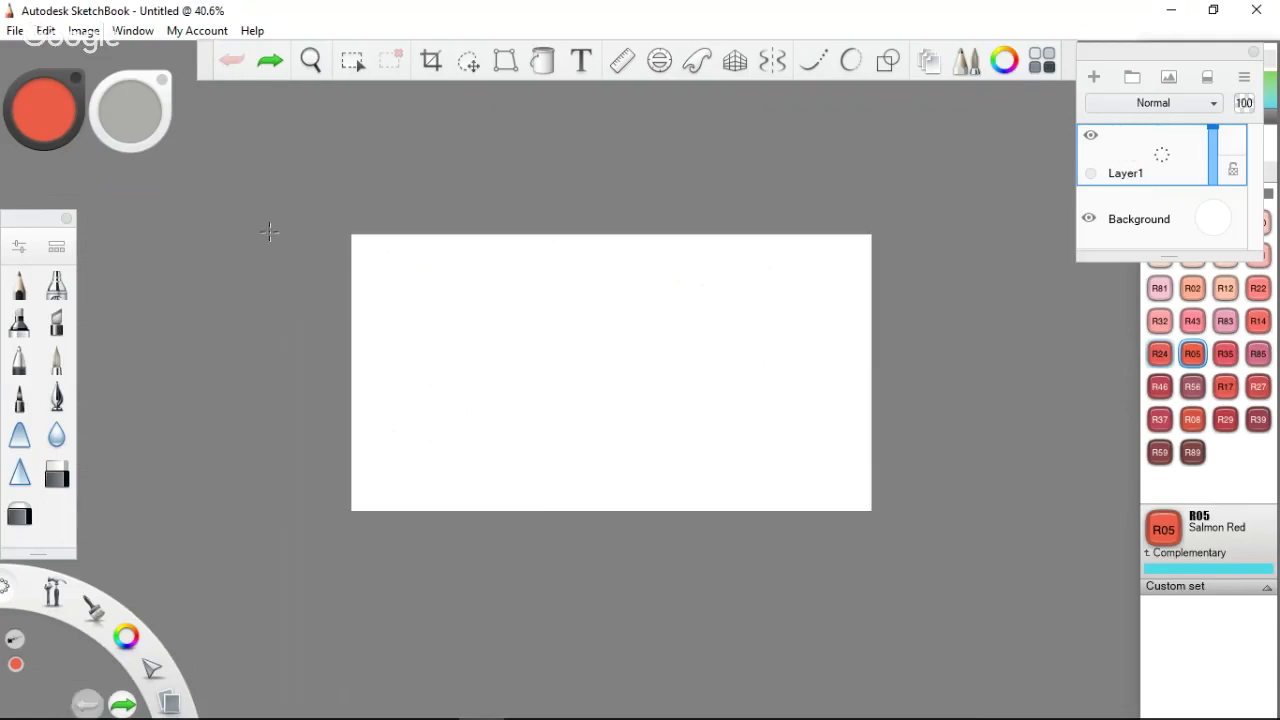
{"action": "left_click", "coordinate": [46, 31]}
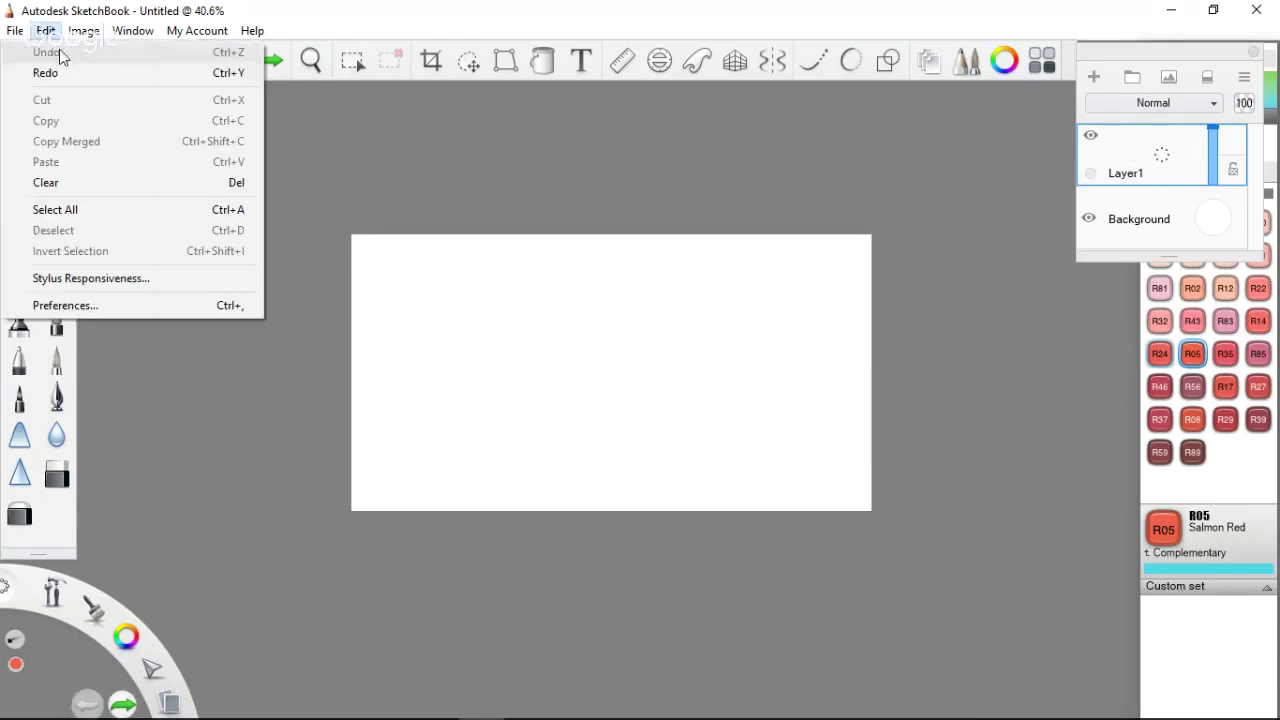
{"action": "left_click", "coordinate": [77, 74]}
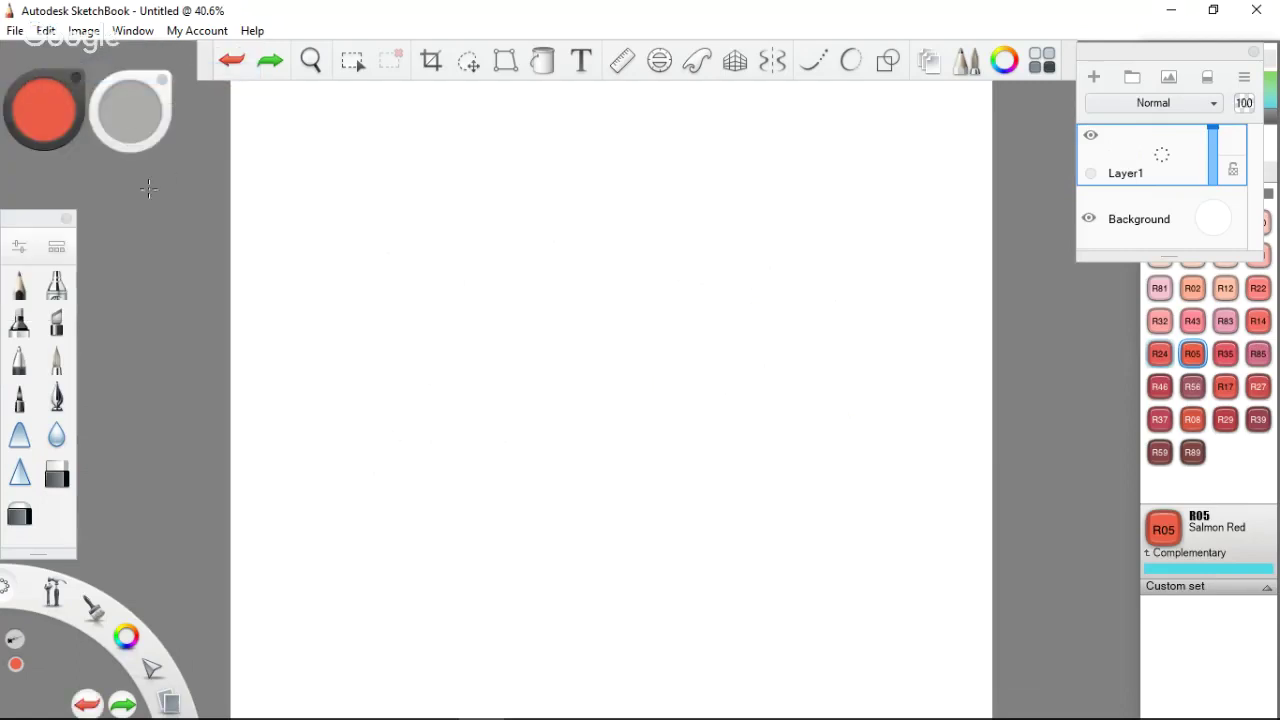
Switch to Paint Splatter 1 and paint the first curling strokes near the canvas centre
{"action": "left_click", "coordinate": [54, 245]}
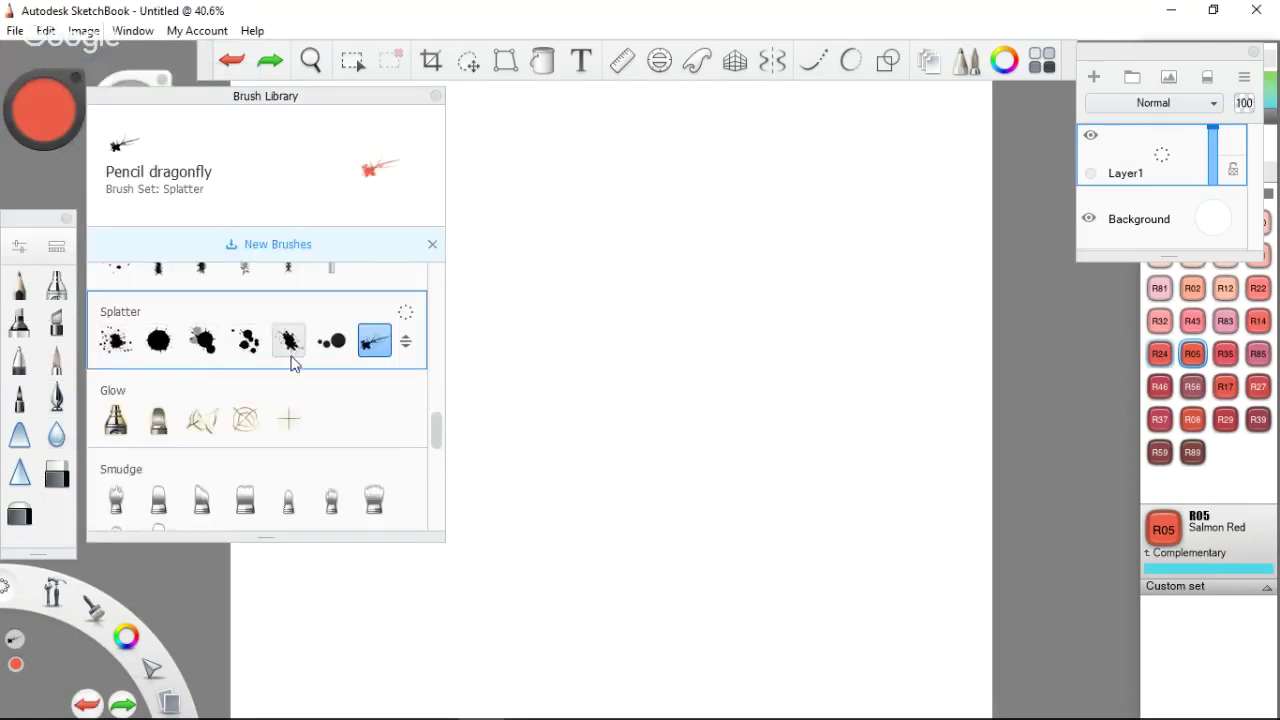
{"action": "left_click", "coordinate": [115, 341]}
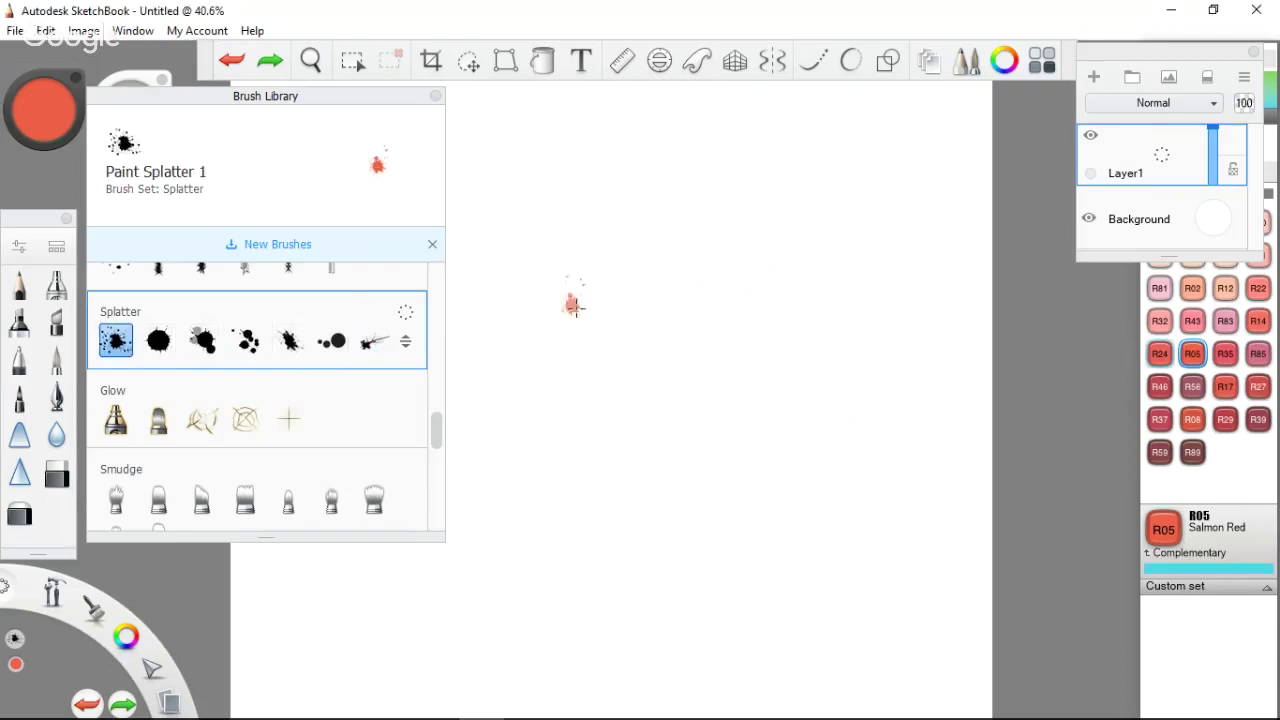
{"action": "left_click_drag", "start_coordinate": [614, 323], "coordinate": [646, 391]}
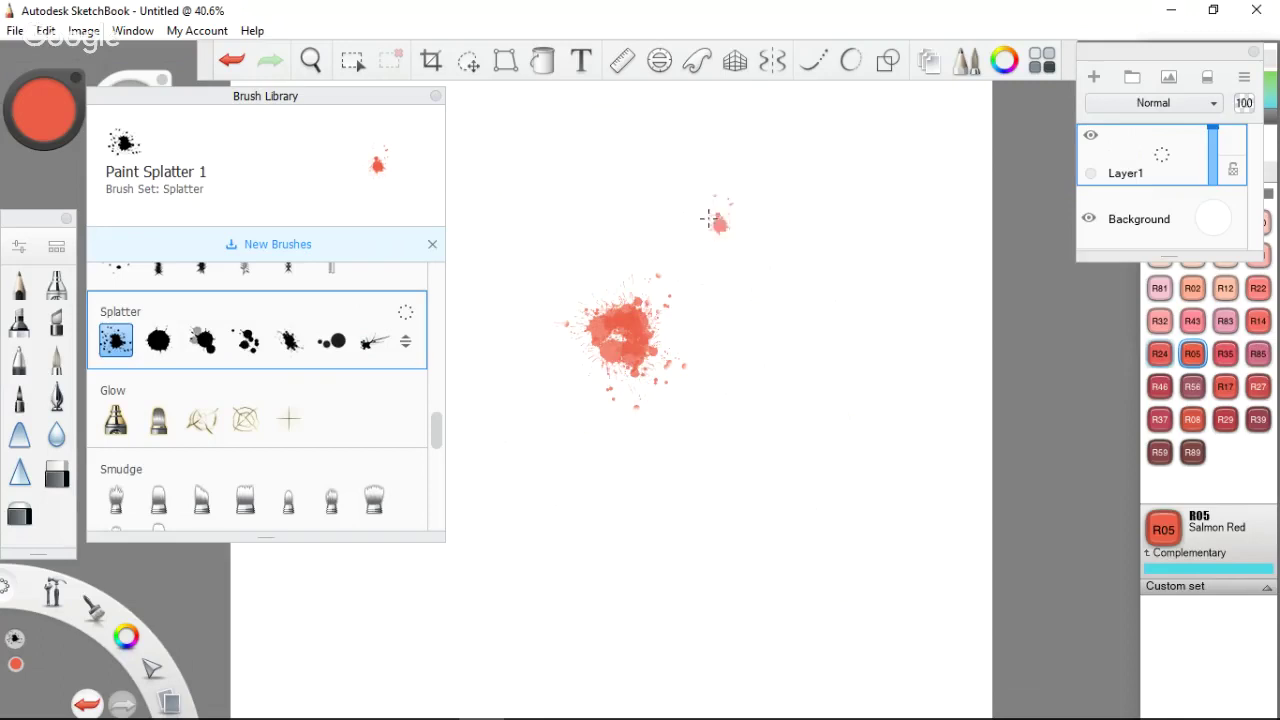
{"action": "mouse_move", "coordinate": [708, 218]}
{"action": "left_mouse_down"}
{"action": "mouse_move", "coordinate": [770, 315]}
{"action": "mouse_move", "coordinate": [712, 420]}
{"action": "mouse_move", "coordinate": [834, 463]}
{"action": "mouse_move", "coordinate": [615, 545]}
{"action": "left_mouse_up"}
{"action": "mouse_move", "coordinate": [523, 537]}
{"action": "left_mouse_down"}
{"action": "mouse_move", "coordinate": [550, 470]}
{"action": "mouse_move", "coordinate": [538, 375]}
{"action": "left_mouse_up"}
{"action": "left_click", "coordinate": [570, 200]}
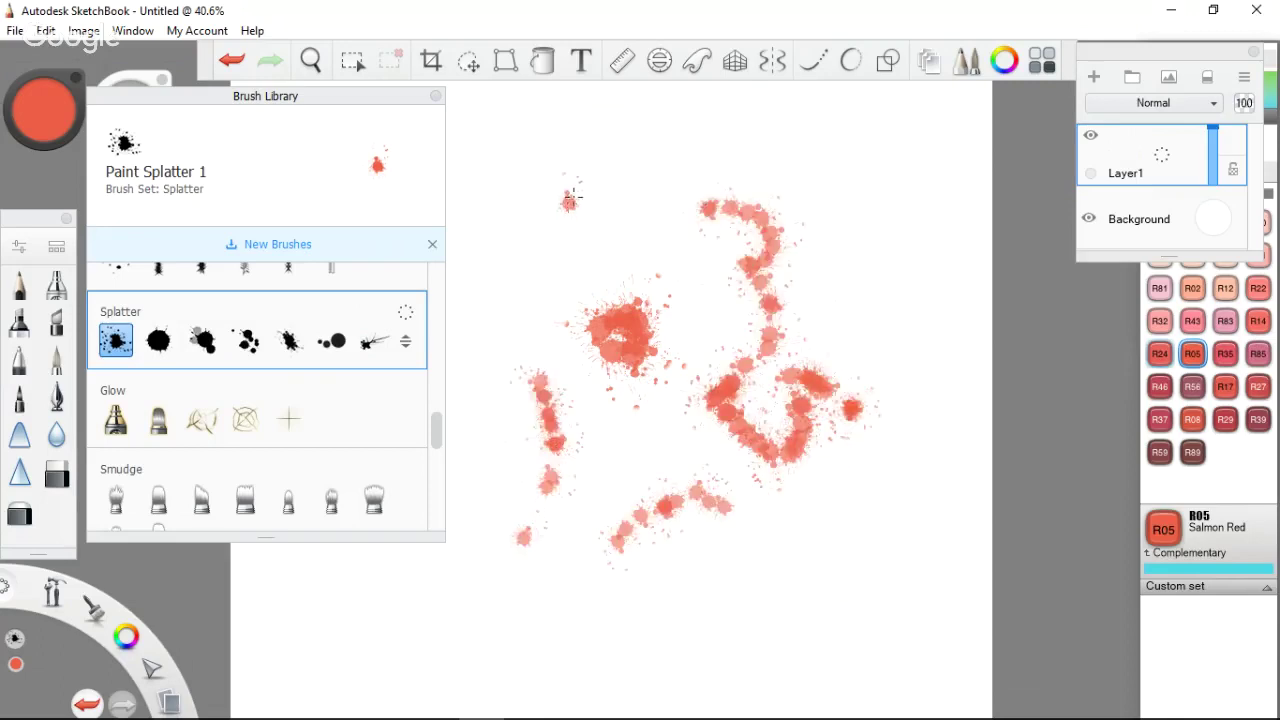
Add looping splatter strokes down the sides, below the drawing and at the upper right
{"action": "mouse_move", "coordinate": [612, 177]}
{"action": "left_mouse_down"}
{"action": "mouse_move", "coordinate": [580, 295]}
{"action": "mouse_move", "coordinate": [630, 300]}
{"action": "mouse_move", "coordinate": [650, 278]}
{"action": "left_mouse_up"}
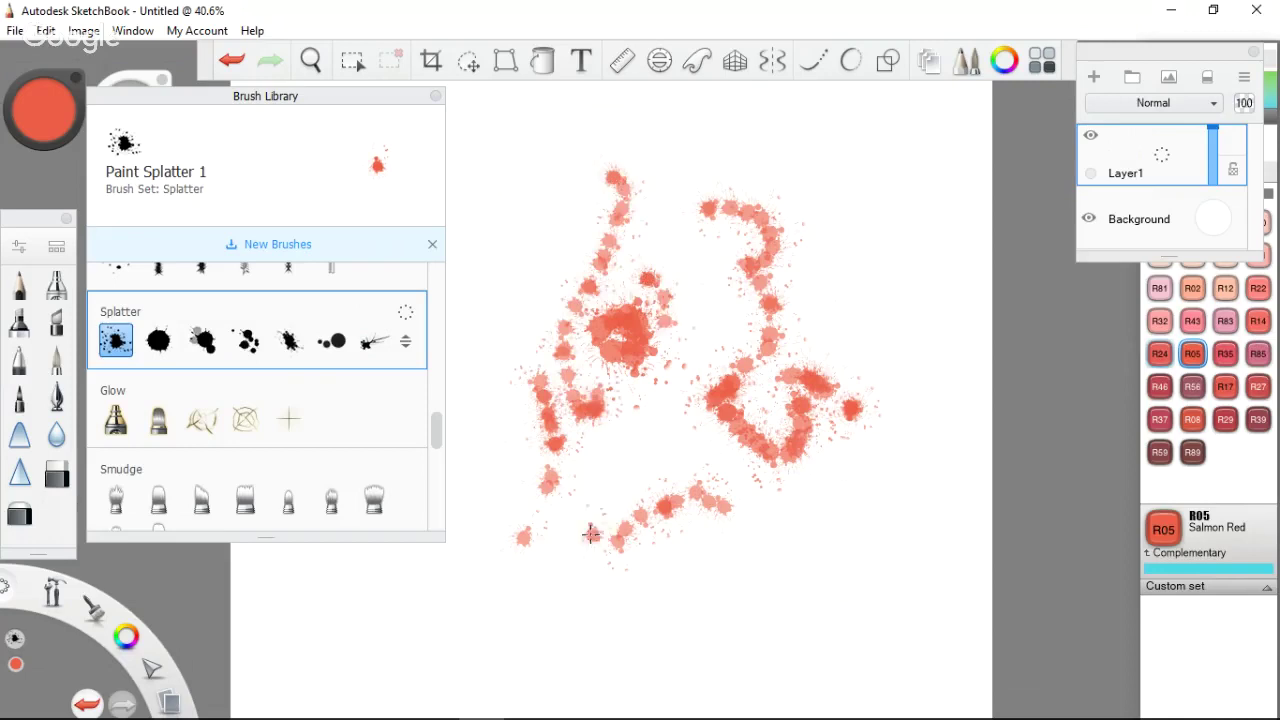
{"action": "mouse_move", "coordinate": [591, 534]}
{"action": "left_mouse_down"}
{"action": "mouse_move", "coordinate": [565, 580]}
{"action": "mouse_move", "coordinate": [700, 510]}
{"action": "left_mouse_up"}
{"action": "mouse_move", "coordinate": [725, 600]}
{"action": "left_mouse_down"}
{"action": "mouse_move", "coordinate": [815, 640]}
{"action": "mouse_move", "coordinate": [575, 640]}
{"action": "left_mouse_up"}
{"action": "left_click_drag", "start_coordinate": [668, 465], "coordinate": [774, 193]}
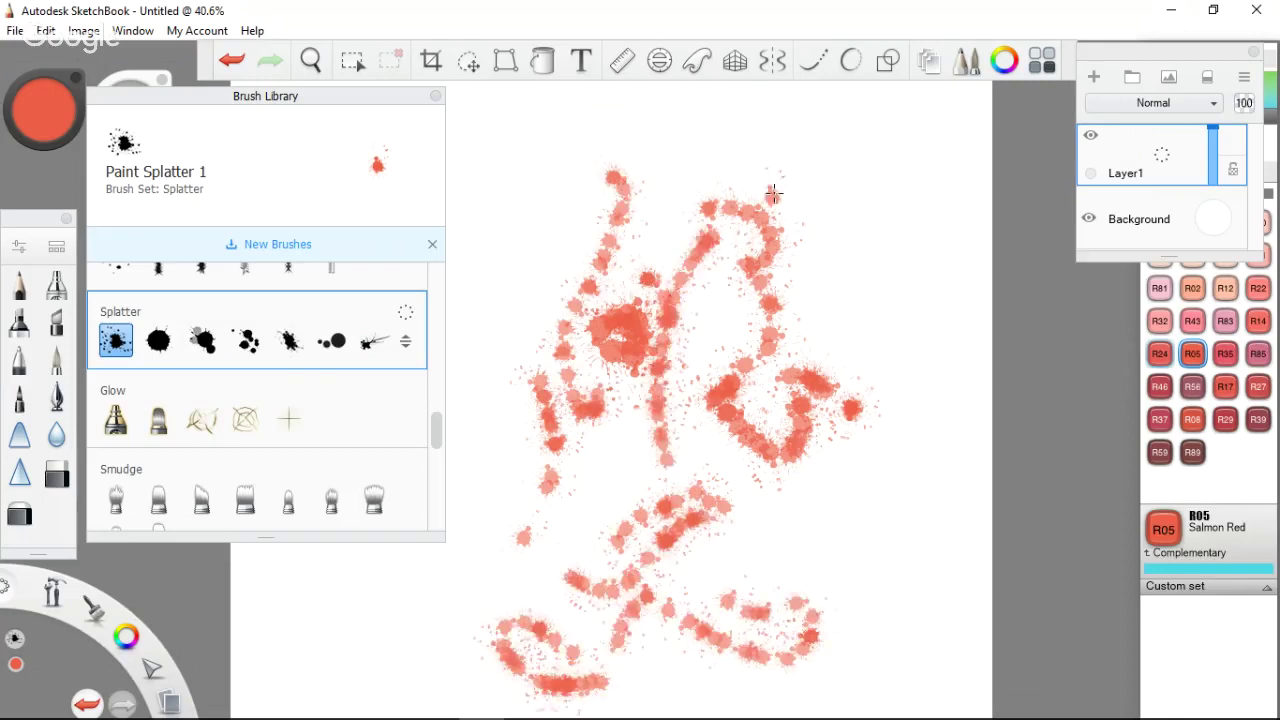
{"action": "left_click_drag", "start_coordinate": [800, 145], "coordinate": [868, 350]}
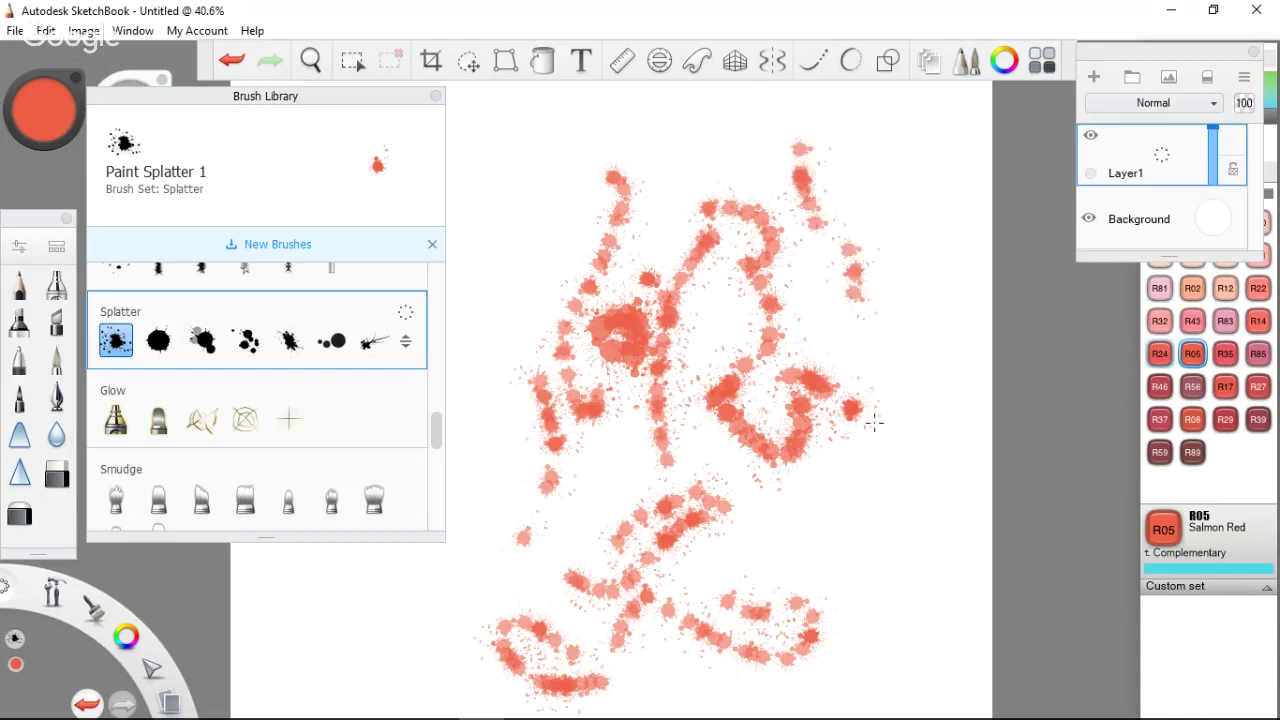
{"action": "mouse_move", "coordinate": [874, 423]}
{"action": "left_mouse_down"}
{"action": "mouse_move", "coordinate": [868, 545]}
{"action": "mouse_move", "coordinate": [780, 530]}
{"action": "mouse_move", "coordinate": [730, 470]}
{"action": "mouse_move", "coordinate": [624, 455]}
{"action": "left_mouse_up"}
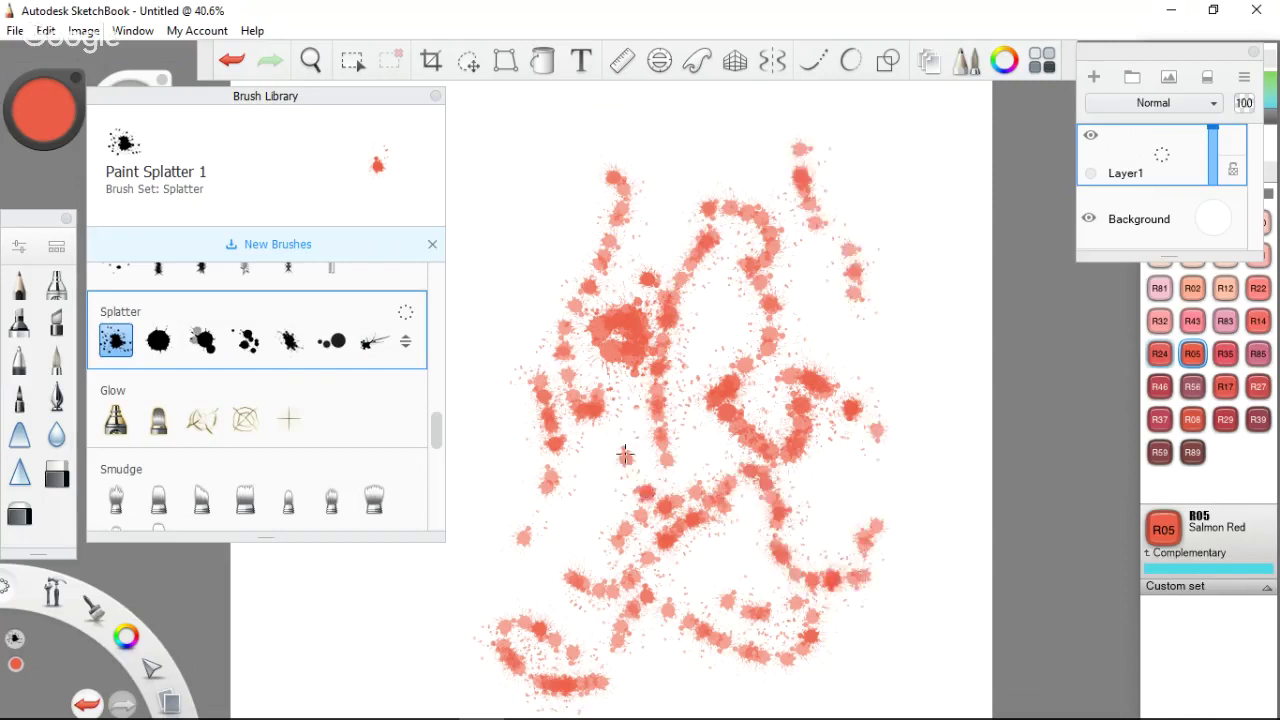
{"action": "left_click_drag", "start_coordinate": [540, 182], "coordinate": [477, 573]}
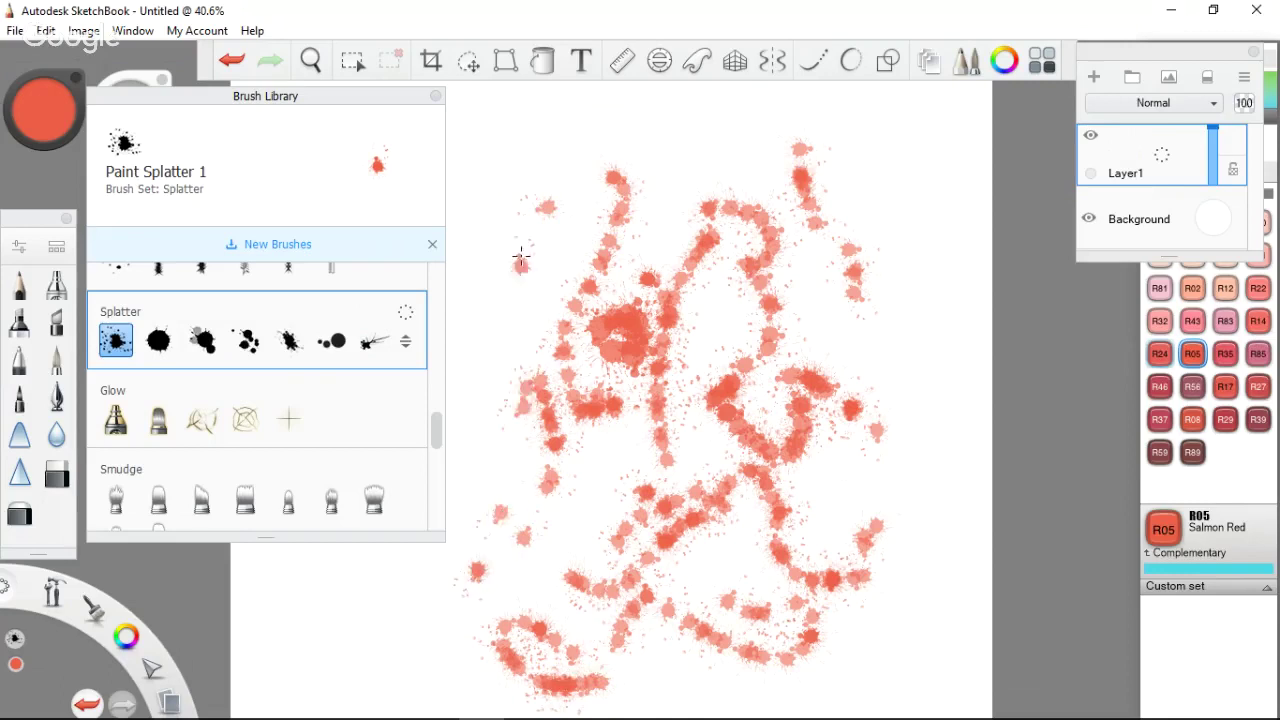
Scatter extra splatter dabs along the left, top and right edges
{"action": "left_click_drag", "start_coordinate": [520, 262], "coordinate": [514, 300]}
{"action": "left_click_drag", "start_coordinate": [495, 443], "coordinate": [483, 530]}
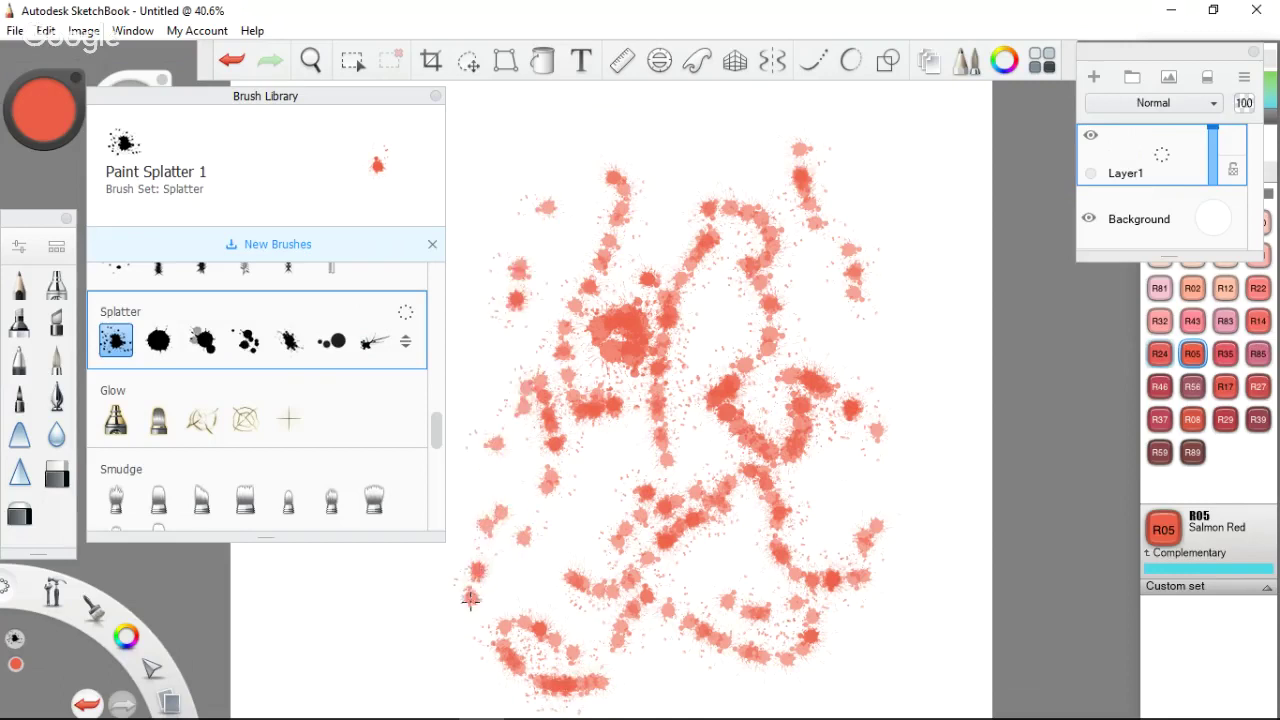
{"action": "left_click_drag", "start_coordinate": [470, 598], "coordinate": [448, 656]}
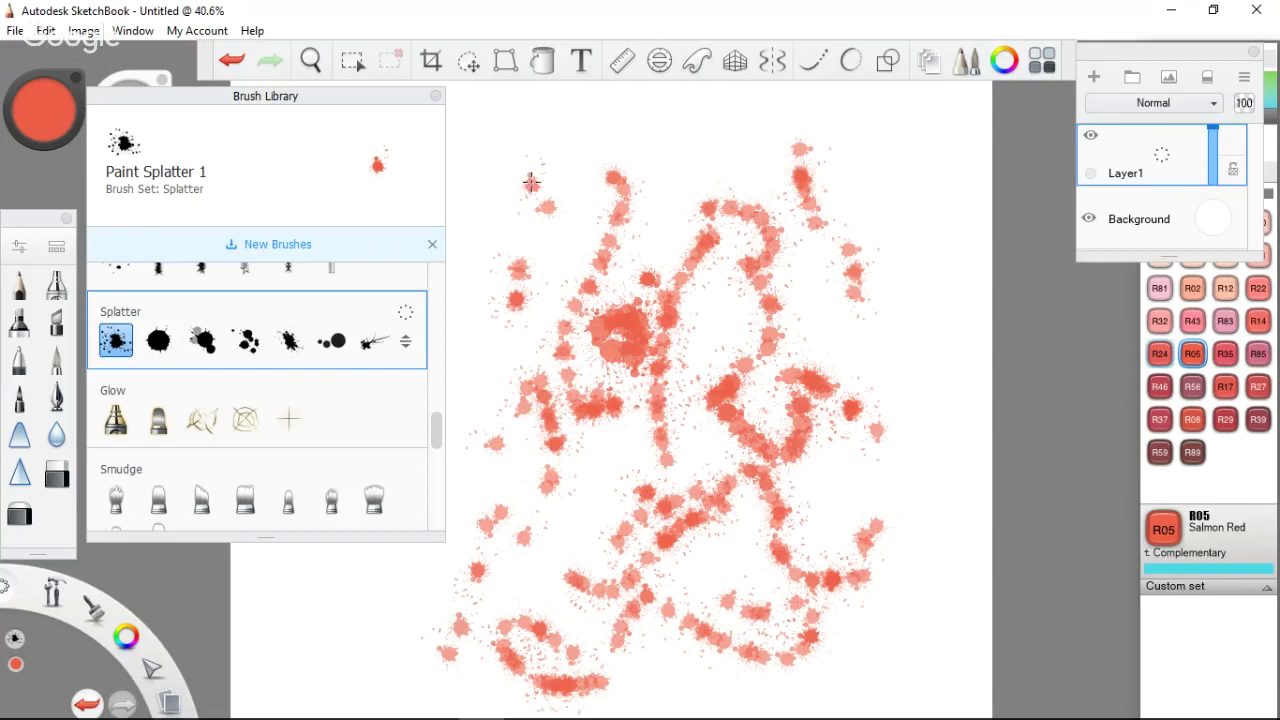
{"action": "left_click", "coordinate": [608, 137]}
{"action": "left_click_drag", "start_coordinate": [675, 140], "coordinate": [725, 232]}
{"action": "left_click_drag", "start_coordinate": [848, 312], "coordinate": [860, 326]}
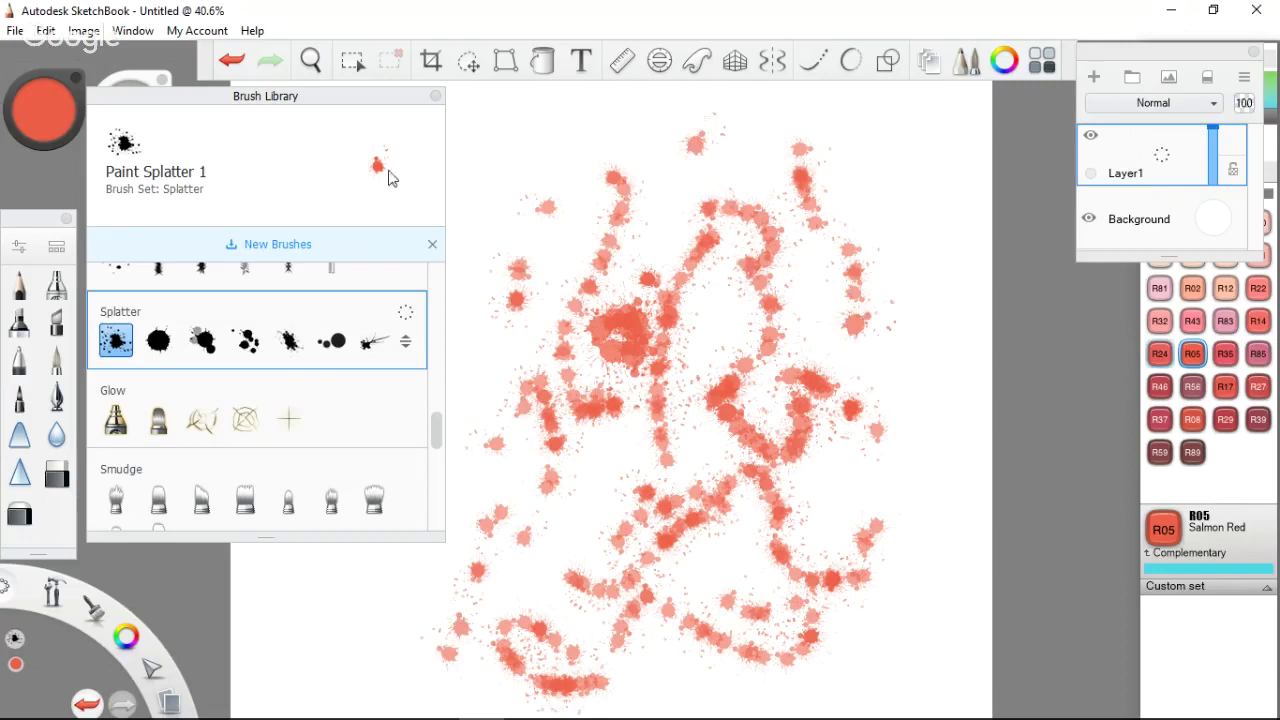
{"action": "left_click", "coordinate": [436, 97]}
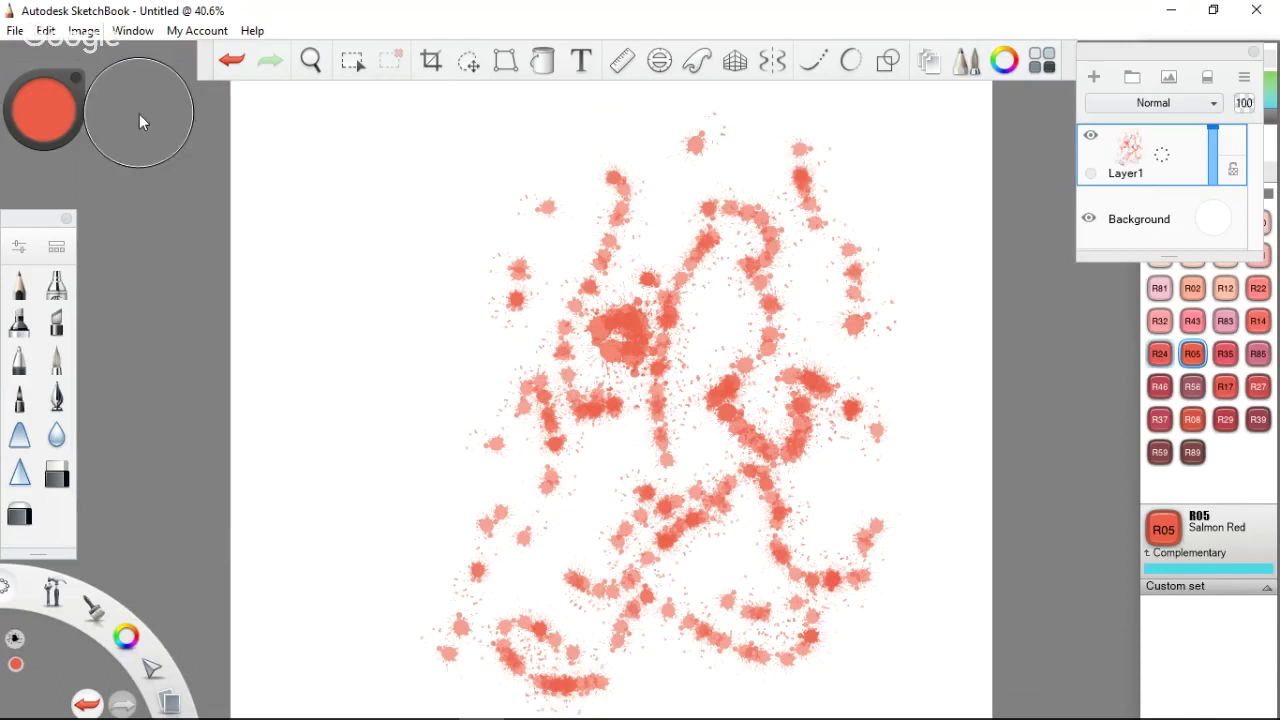
Add small splatter dabs around the drawing
{"action": "left_click", "coordinate": [501, 176]}
{"action": "left_click", "coordinate": [446, 355]}
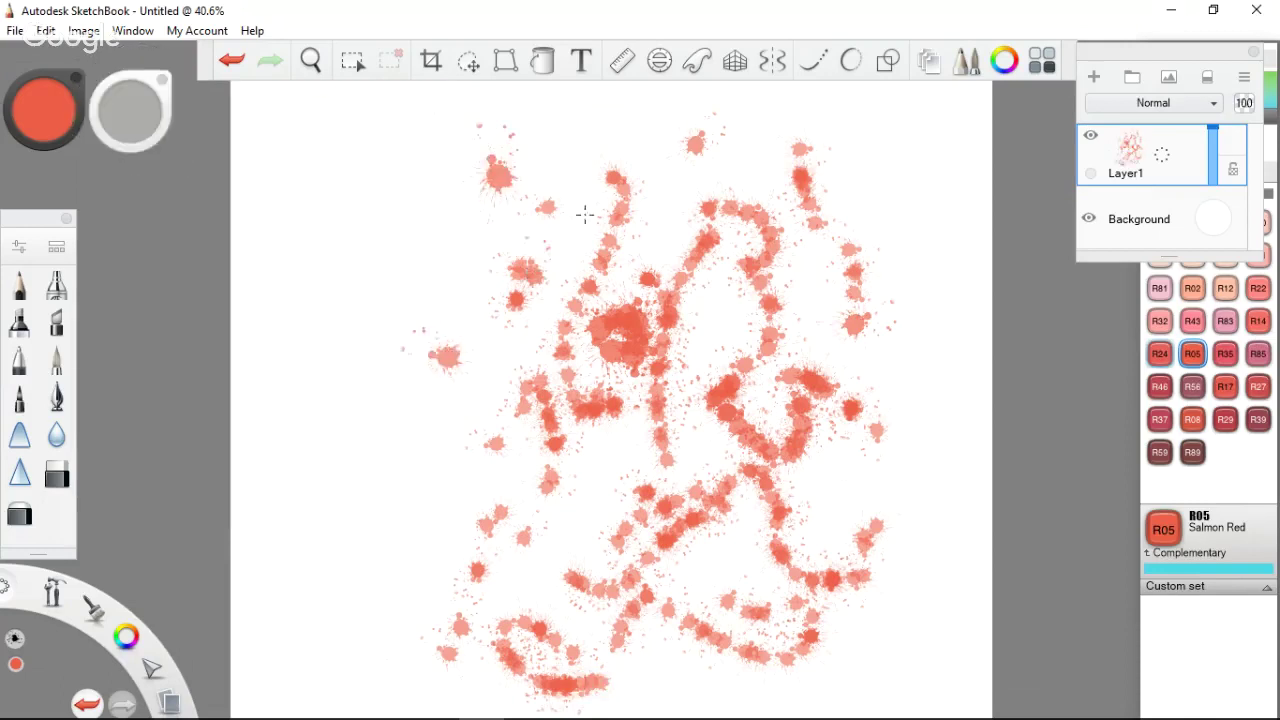
{"action": "left_click", "coordinate": [678, 212]}
{"action": "left_click", "coordinate": [400, 251]}
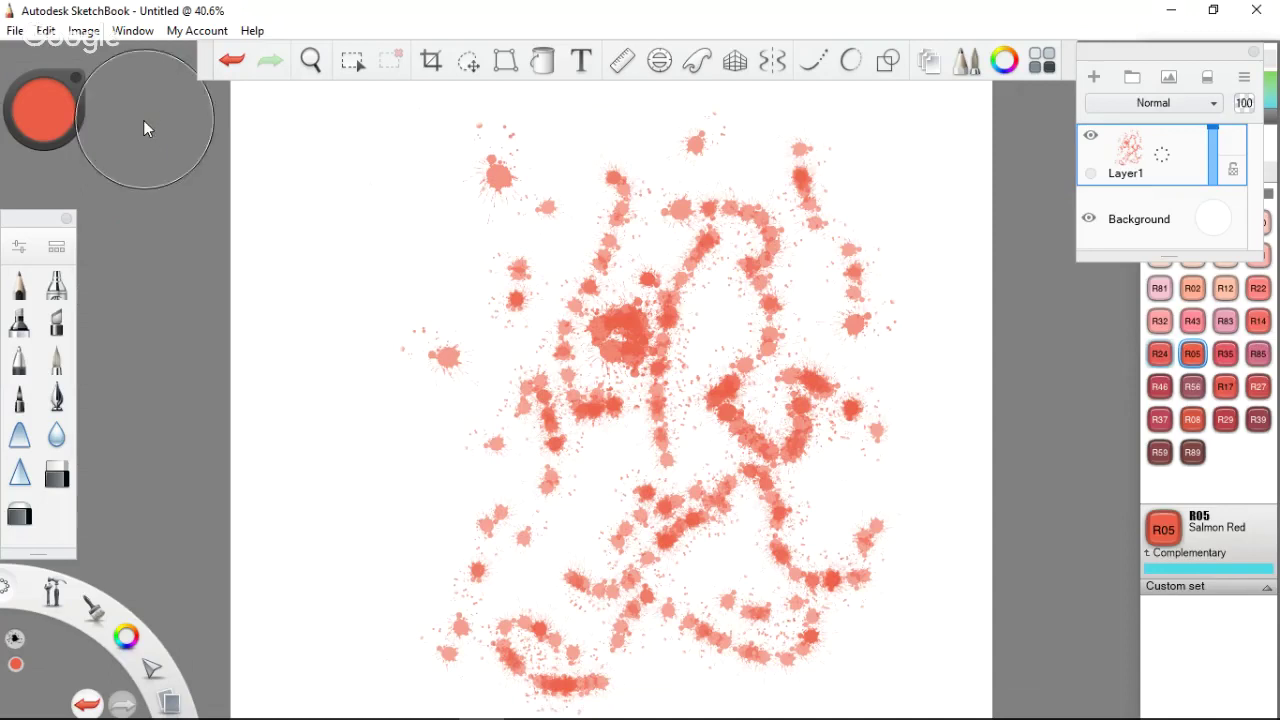
Paint large size-238.4 splatter blobs on the left, undo two, and reopen the Brush Library
{"action": "left_click_drag", "start_coordinate": [143, 120], "coordinate": [150, 124]}
{"action": "mouse_move", "coordinate": [398, 257]}
{"action": "left_mouse_down"}
{"action": "mouse_move", "coordinate": [453, 497]}
{"action": "mouse_move", "coordinate": [386, 478]}
{"action": "left_mouse_up"}
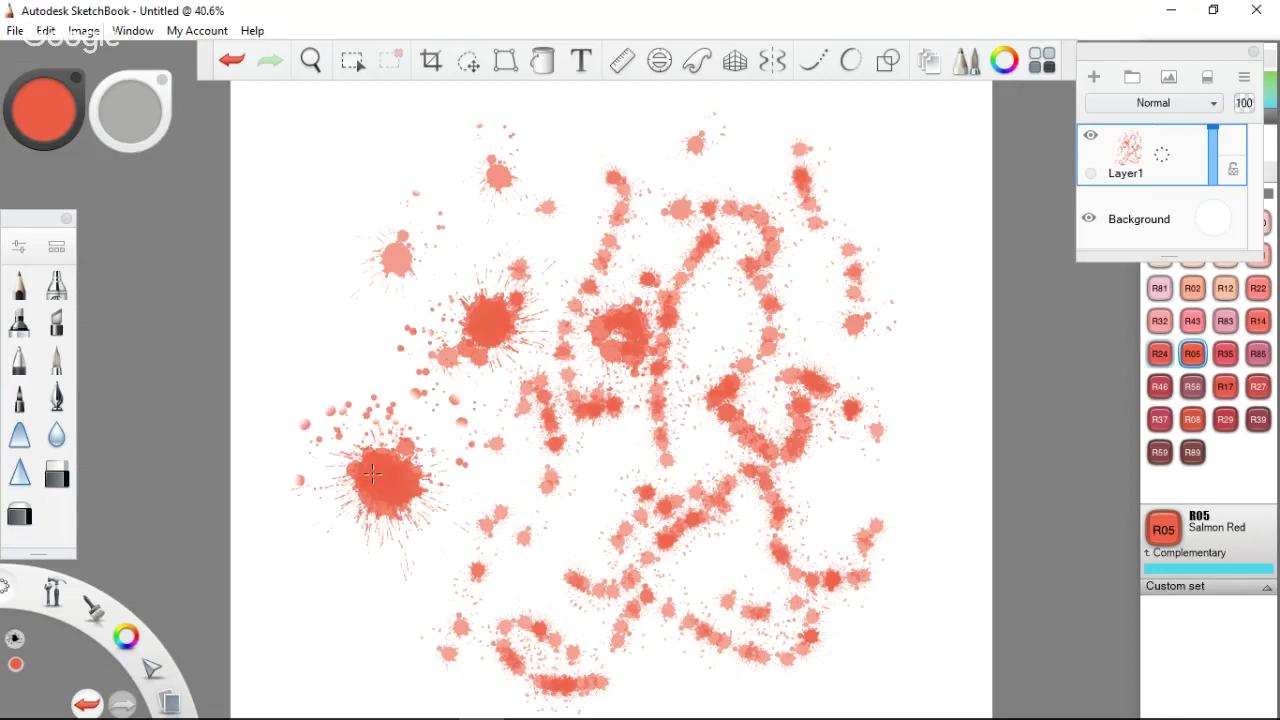
{"action": "left_click_drag", "start_coordinate": [372, 475], "coordinate": [373, 474]}
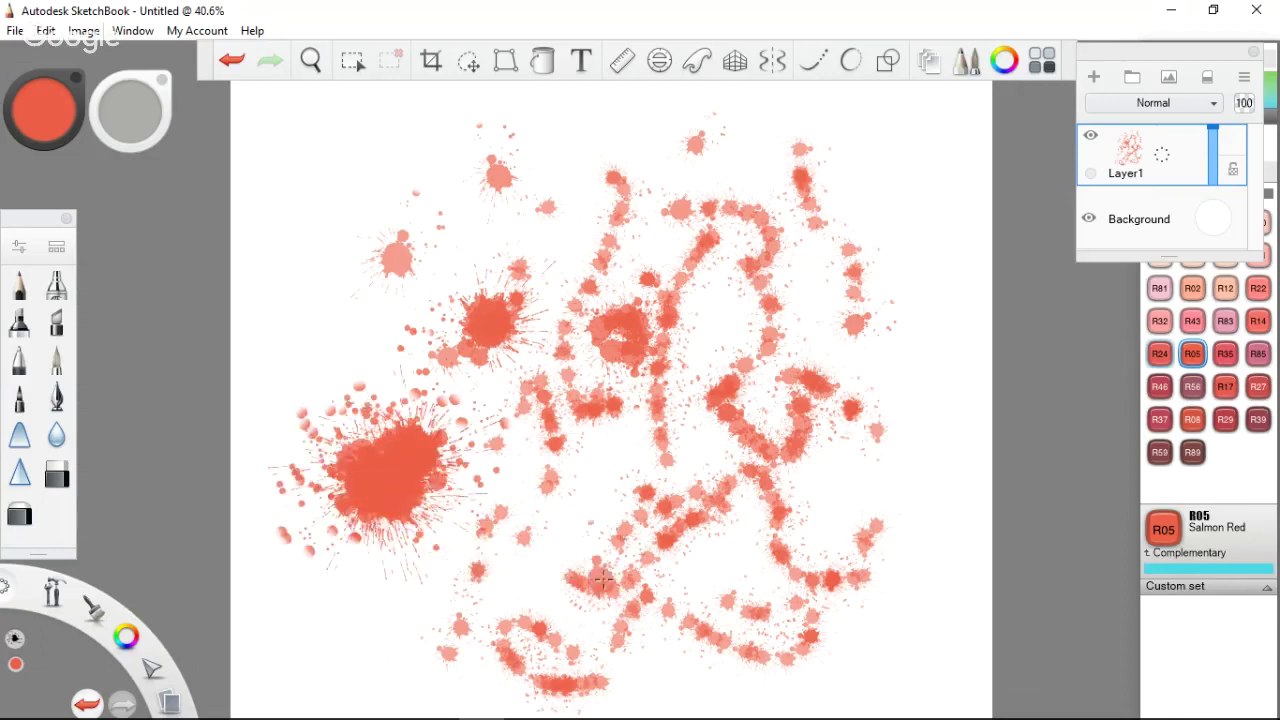
{"action": "left_click_drag", "start_coordinate": [433, 222], "coordinate": [429, 180]}
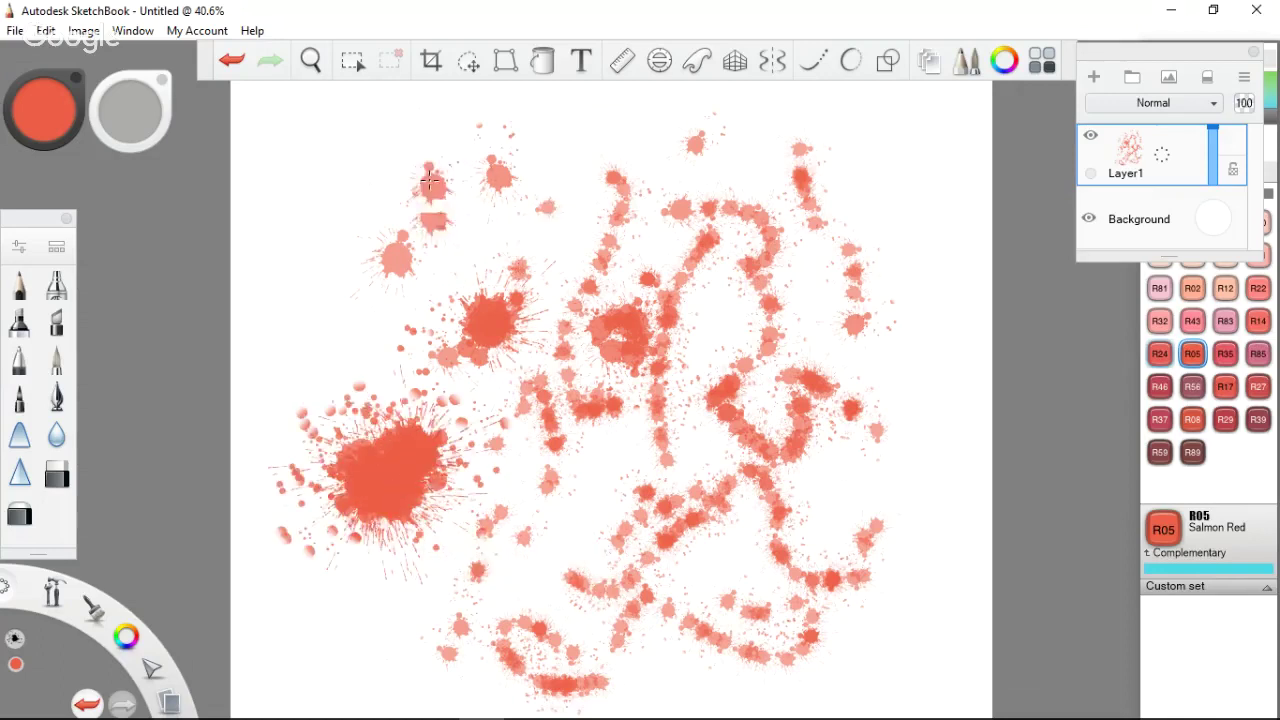
{"action": "key", "text": "ctrl+z"}
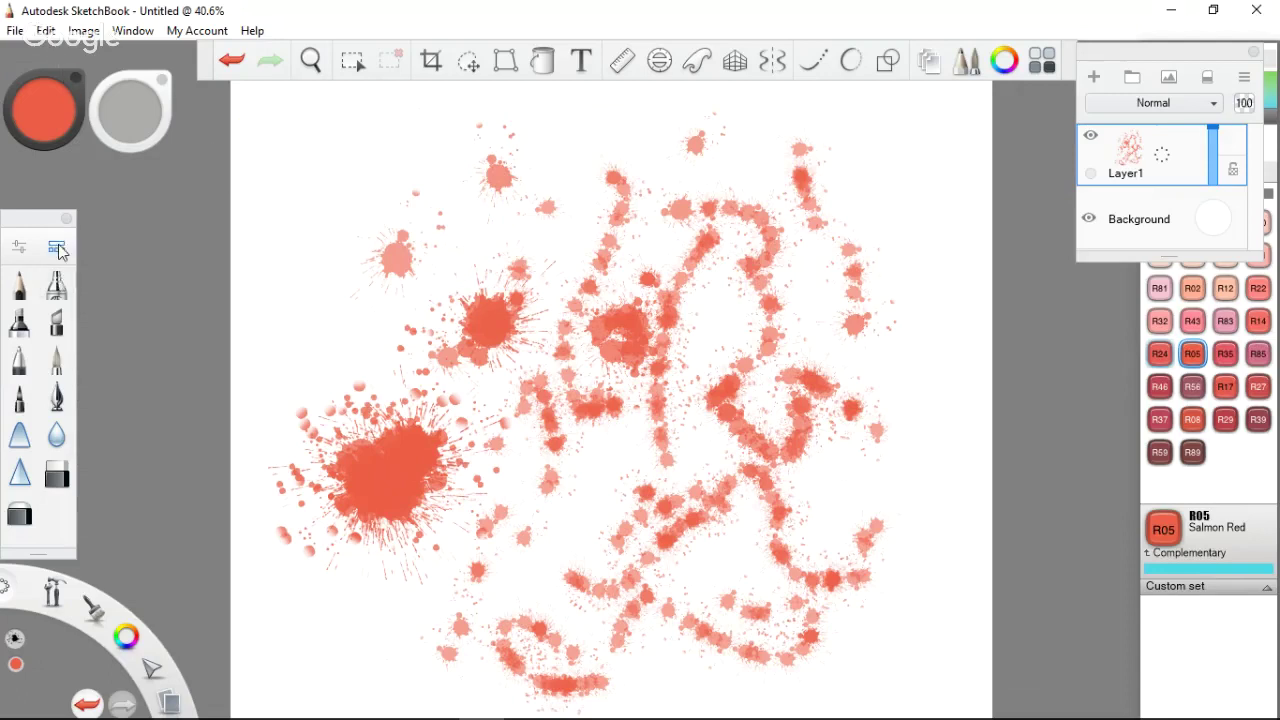
{"action": "left_click", "coordinate": [57, 248]}
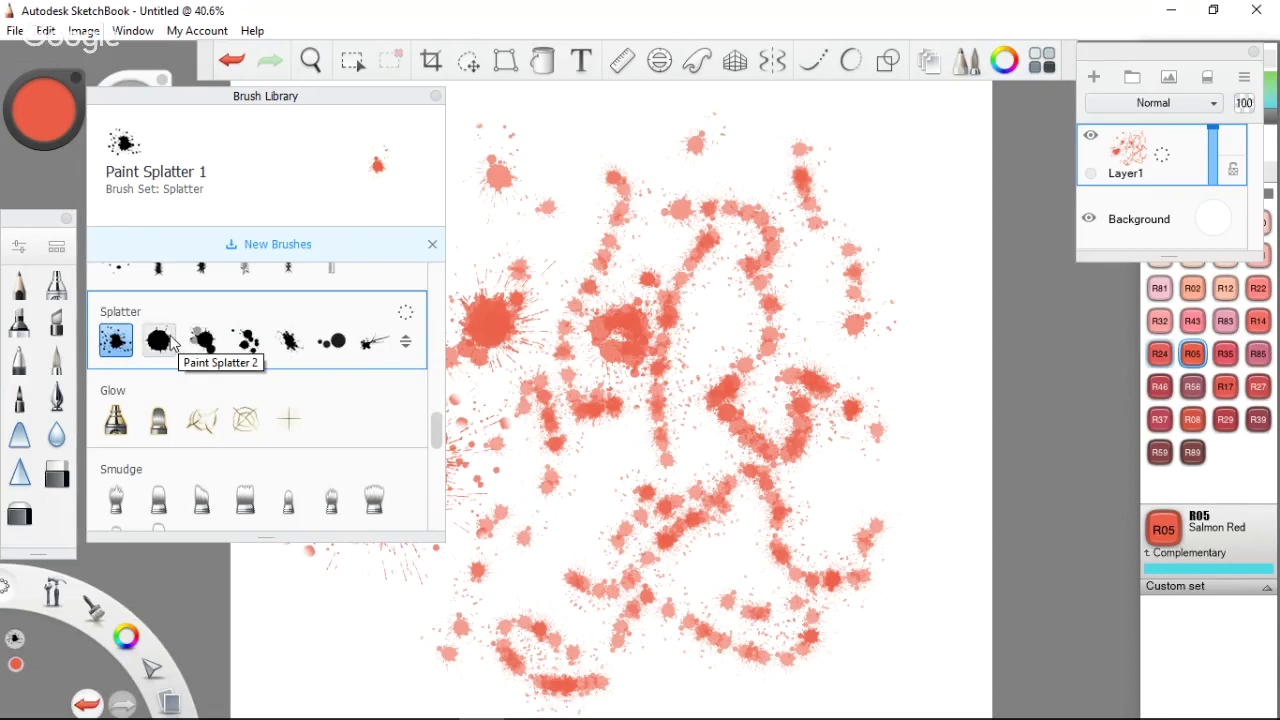
Paint overlapping Paint Splatter 2 blobs to fill the canvas centre, then select Paint Splatter 3
{"action": "left_click", "coordinate": [174, 343]}
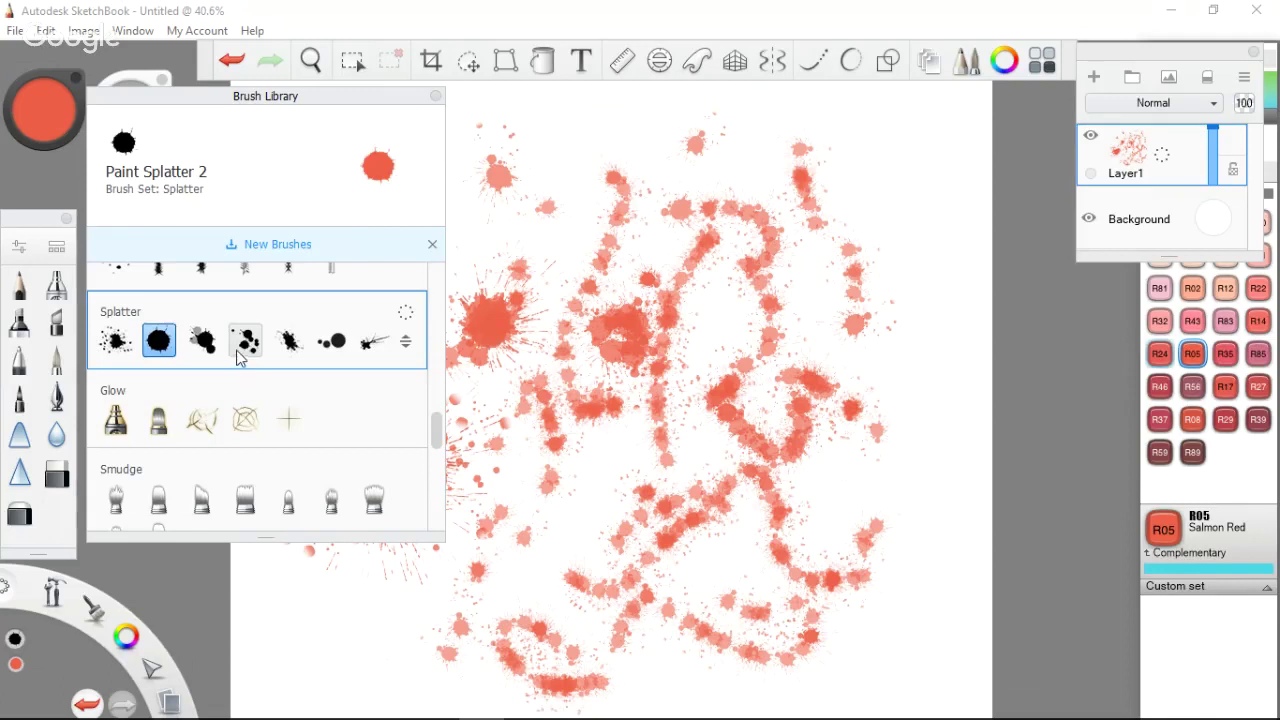
{"action": "left_click_drag", "start_coordinate": [607, 455], "coordinate": [655, 488]}
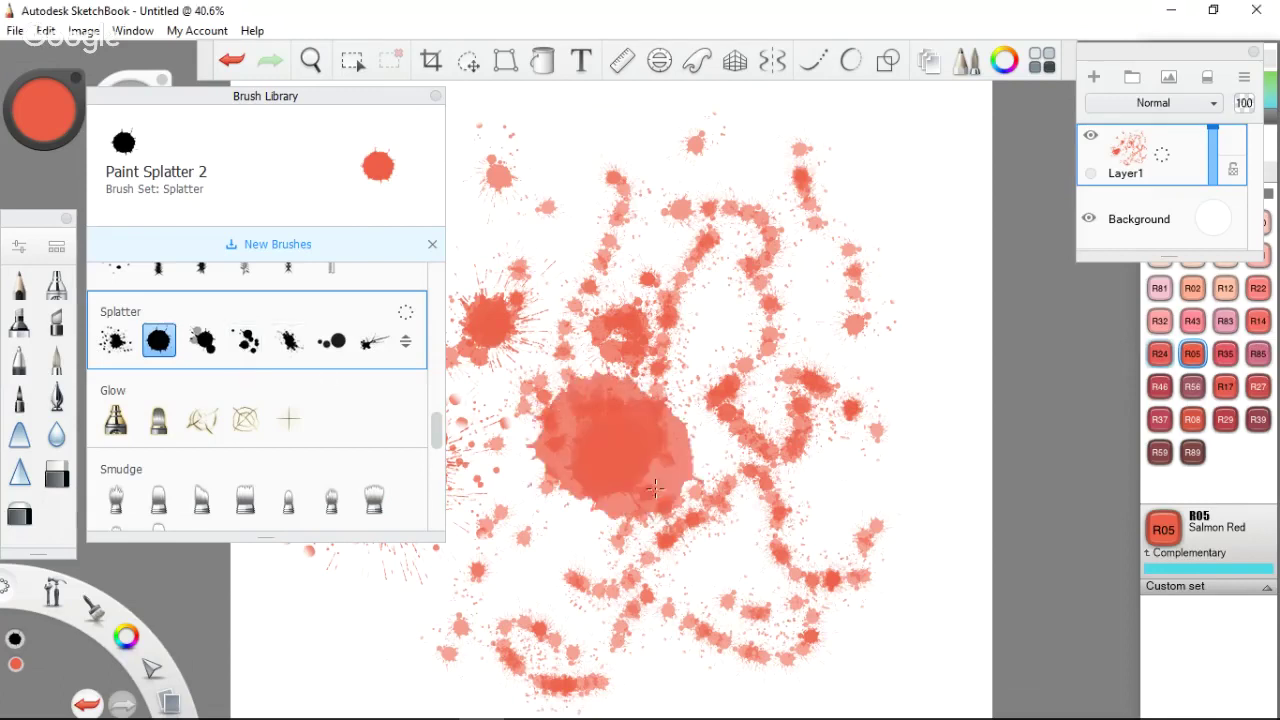
{"action": "left_click_drag", "start_coordinate": [750, 378], "coordinate": [795, 420]}
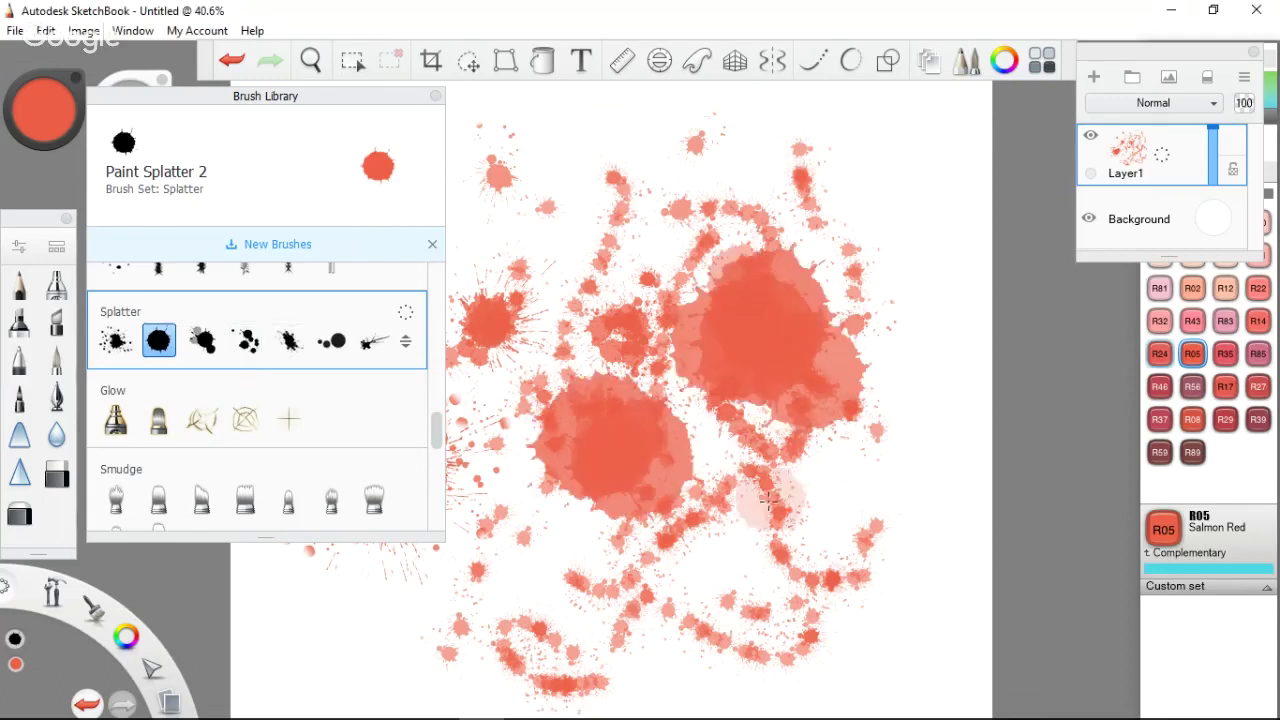
{"action": "left_click_drag", "start_coordinate": [770, 500], "coordinate": [719, 432]}
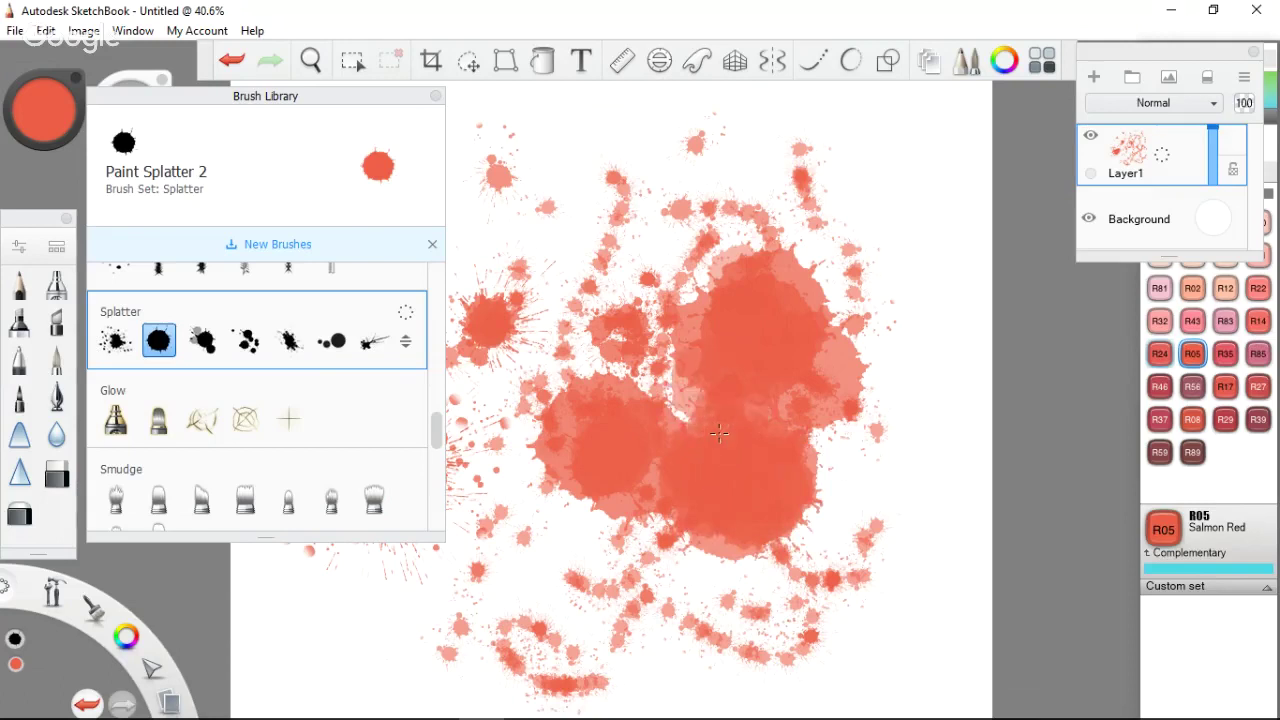
{"action": "mouse_move", "coordinate": [788, 405]}
{"action": "left_mouse_down"}
{"action": "mouse_move", "coordinate": [839, 517]}
{"action": "mouse_move", "coordinate": [682, 434]}
{"action": "left_mouse_up"}
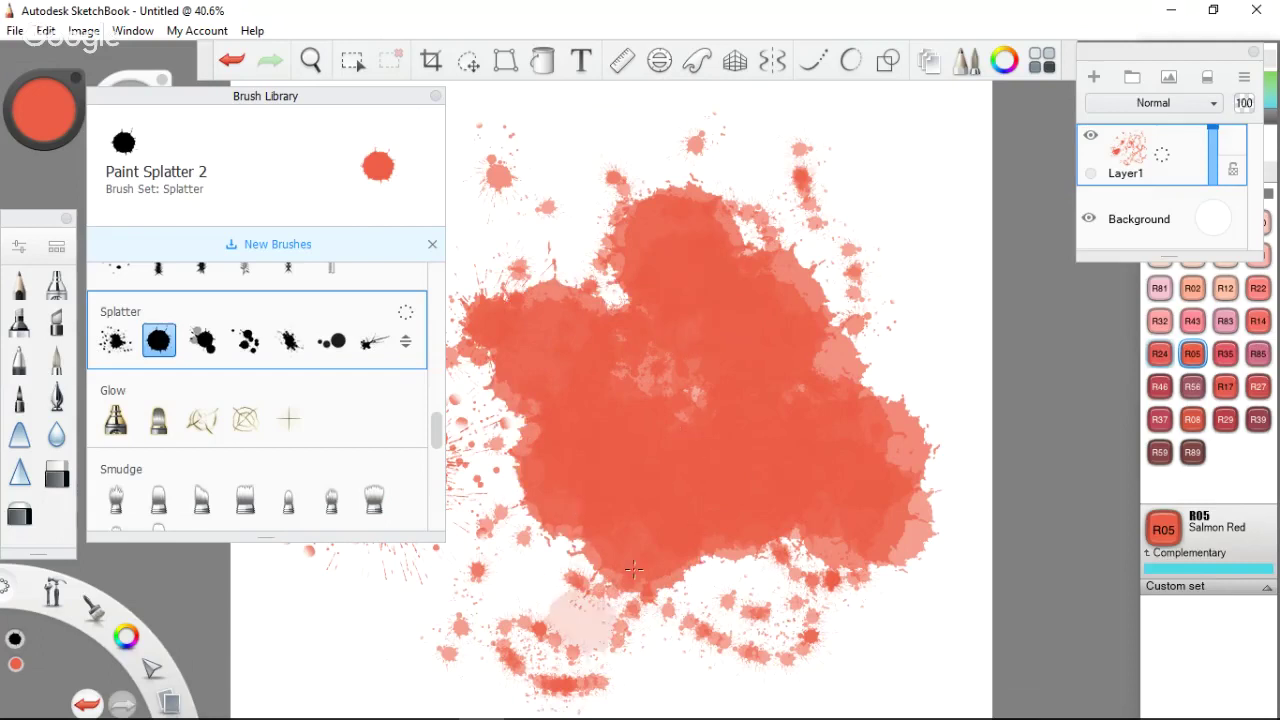
{"action": "mouse_move", "coordinate": [640, 369]}
{"action": "left_mouse_down"}
{"action": "mouse_move", "coordinate": [639, 320]}
{"action": "mouse_move", "coordinate": [793, 351]}
{"action": "left_mouse_up"}
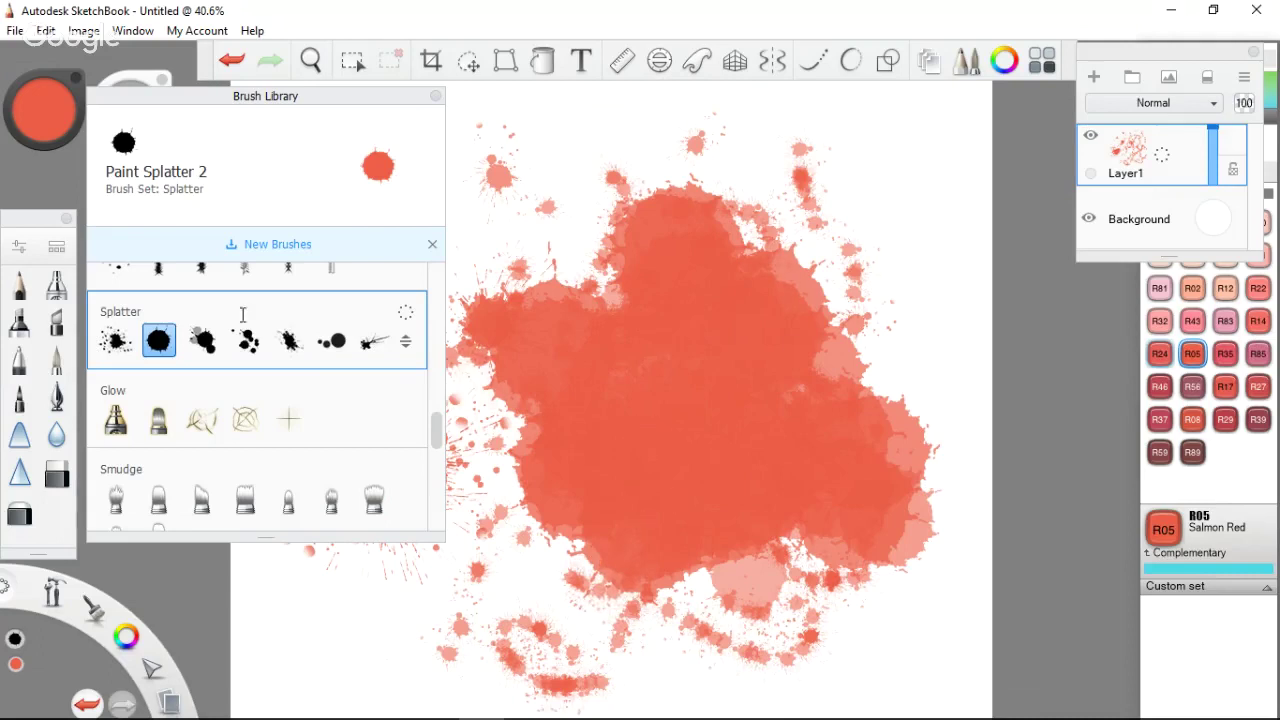
{"action": "left_click", "coordinate": [202, 341]}
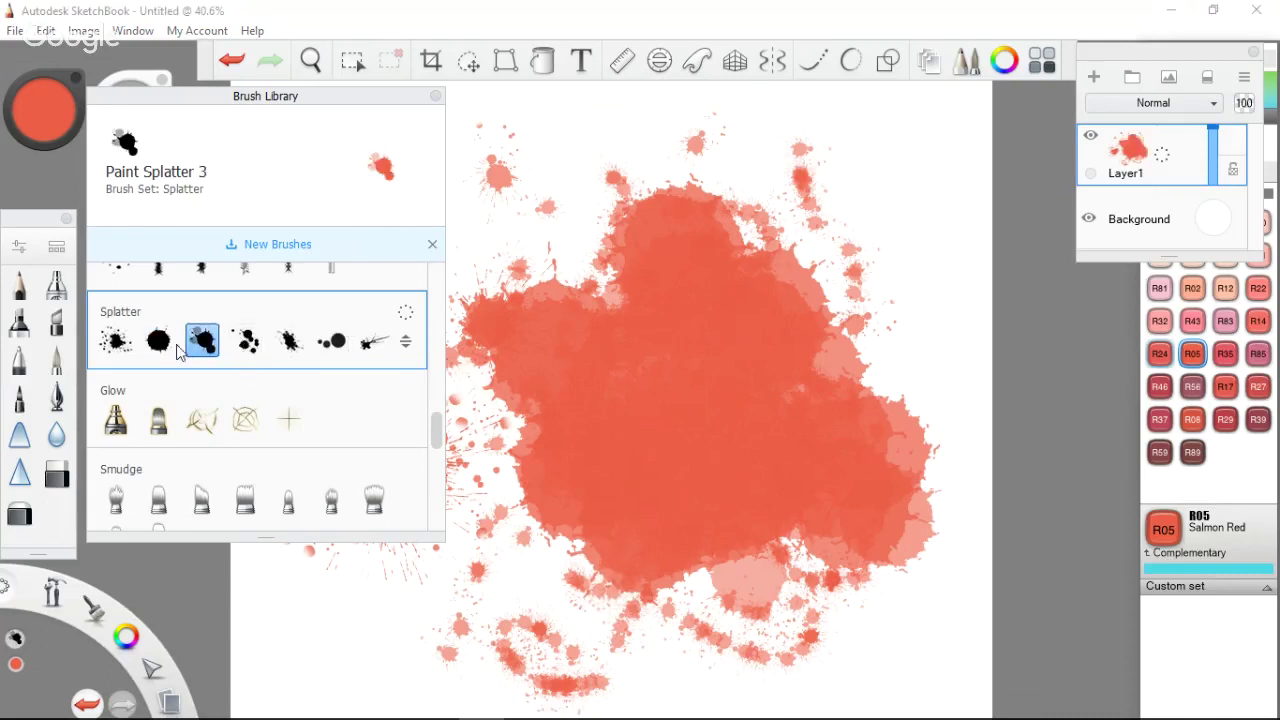
Add Paint Splatter 1 and 3 patches at the blob's top and lower edge
{"action": "left_click", "coordinate": [115, 341]}
{"action": "left_click_drag", "start_coordinate": [470, 150], "coordinate": [531, 157]}
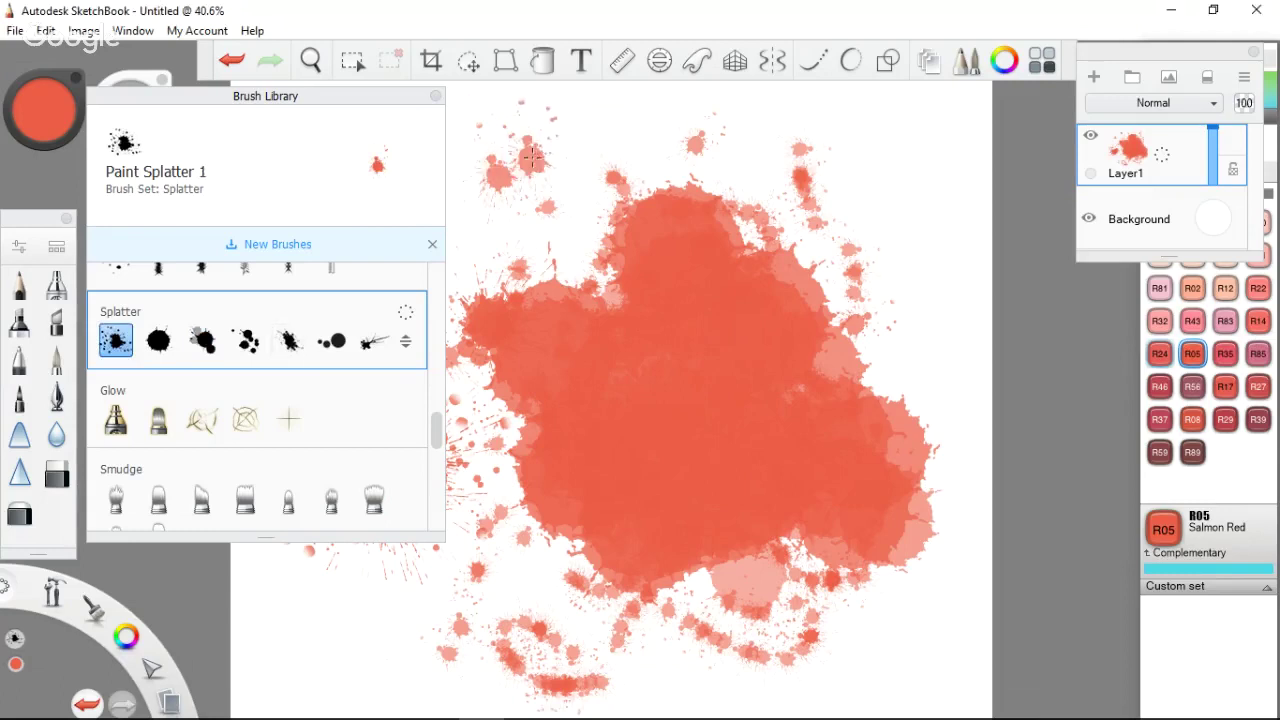
{"action": "left_click", "coordinate": [202, 341]}
{"action": "left_click_drag", "start_coordinate": [500, 210], "coordinate": [562, 179]}
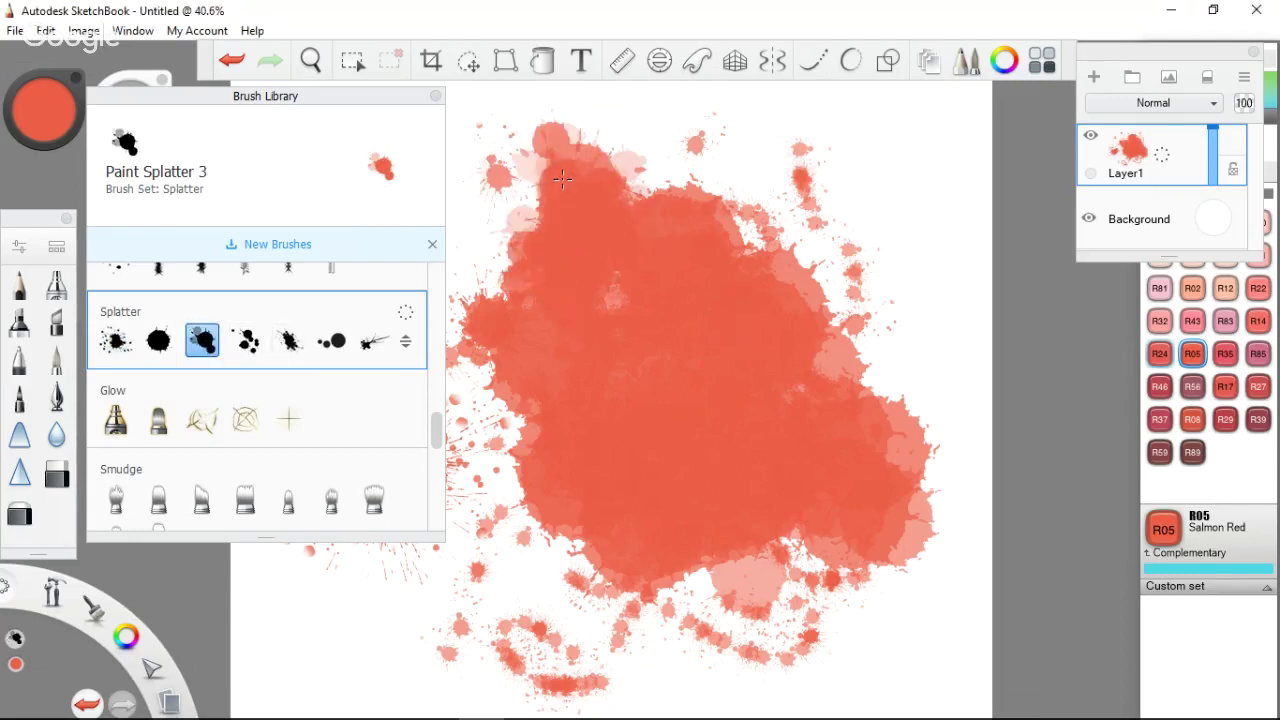
{"action": "mouse_move", "coordinate": [672, 580]}
{"action": "left_mouse_down"}
{"action": "mouse_move", "coordinate": [680, 602]}
{"action": "mouse_move", "coordinate": [677, 538]}
{"action": "left_mouse_up"}
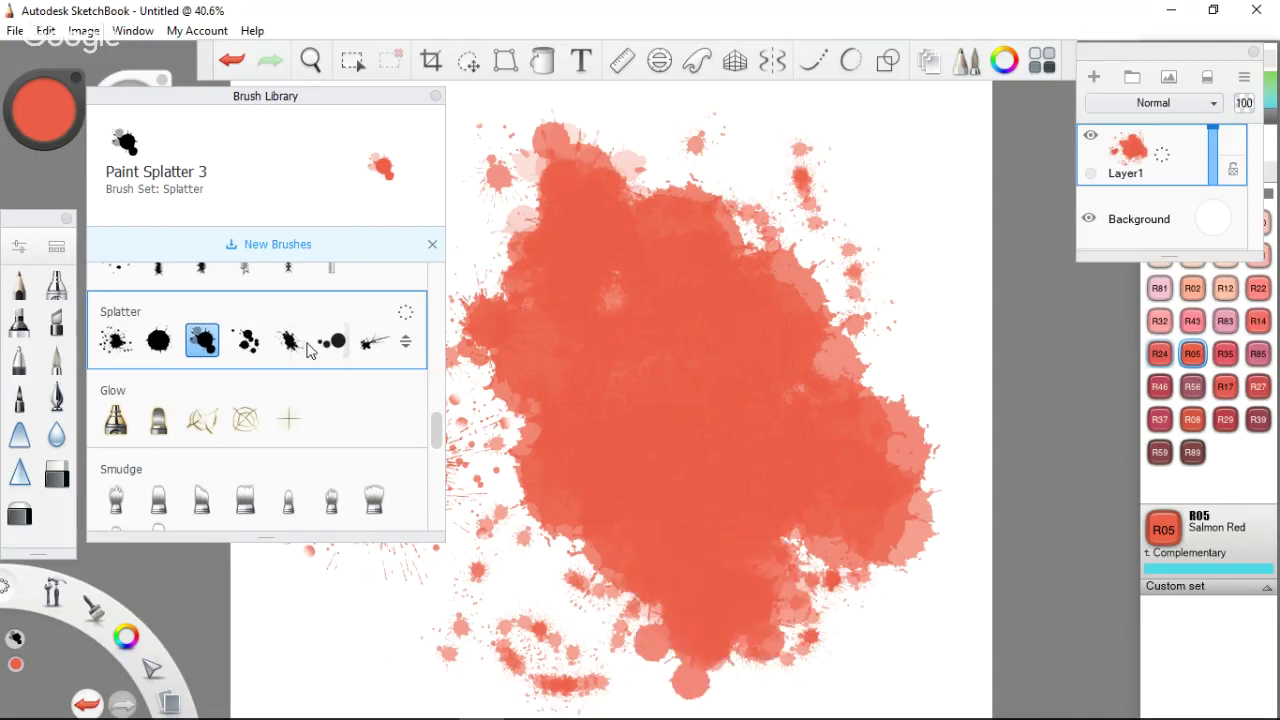
With Paint Splatter 4, splatter the blob's top edge and a strip across the lower left
{"action": "left_click", "coordinate": [245, 341]}
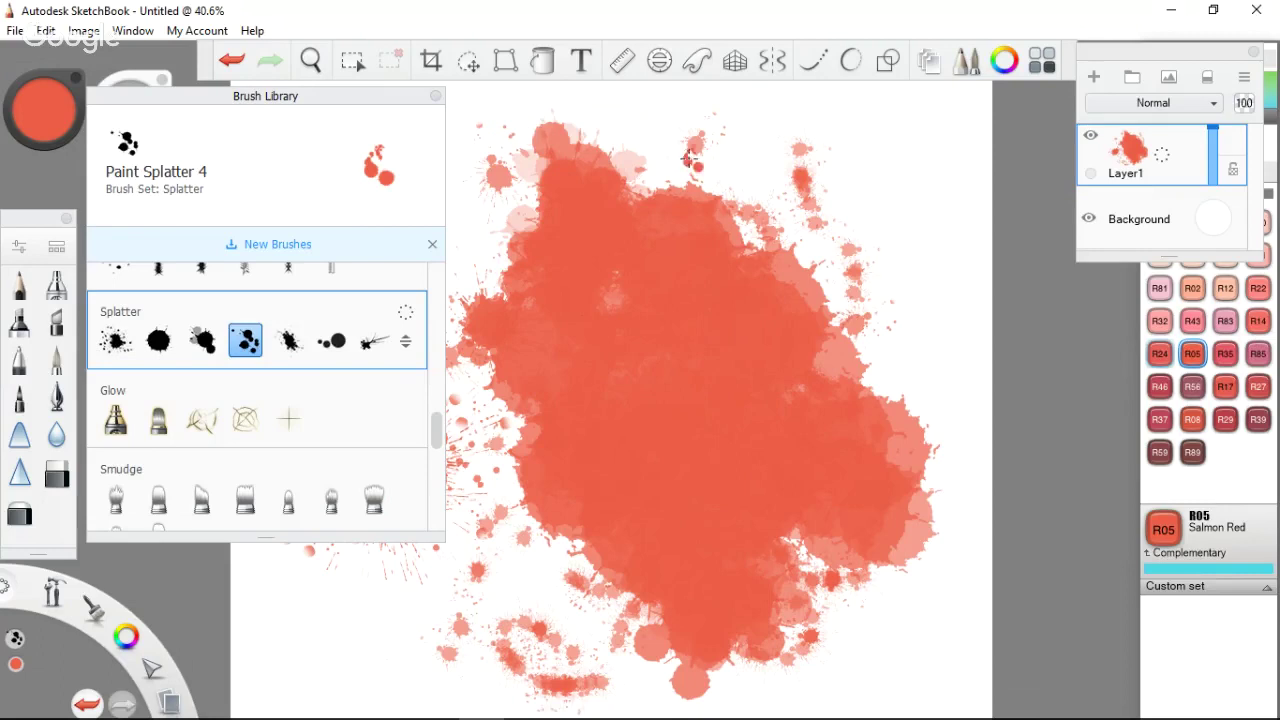
{"action": "mouse_move", "coordinate": [688, 157]}
{"action": "left_mouse_down"}
{"action": "mouse_move", "coordinate": [836, 181]}
{"action": "mouse_move", "coordinate": [901, 364]}
{"action": "mouse_move", "coordinate": [818, 321]}
{"action": "mouse_move", "coordinate": [895, 370]}
{"action": "left_mouse_up"}
{"action": "left_click_drag", "start_coordinate": [325, 643], "coordinate": [566, 682]}
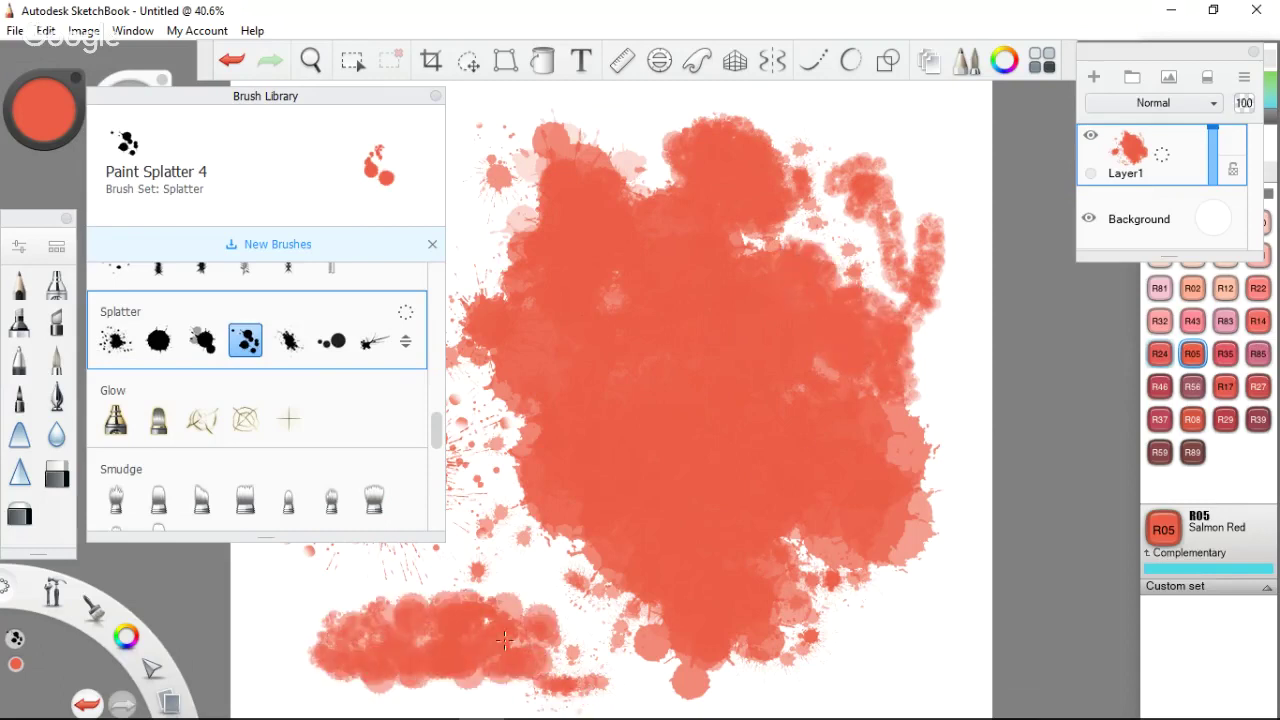
{"action": "mouse_move", "coordinate": [495, 640]}
{"action": "left_mouse_down"}
{"action": "mouse_move", "coordinate": [352, 592]}
{"action": "mouse_move", "coordinate": [700, 700]}
{"action": "left_mouse_up"}
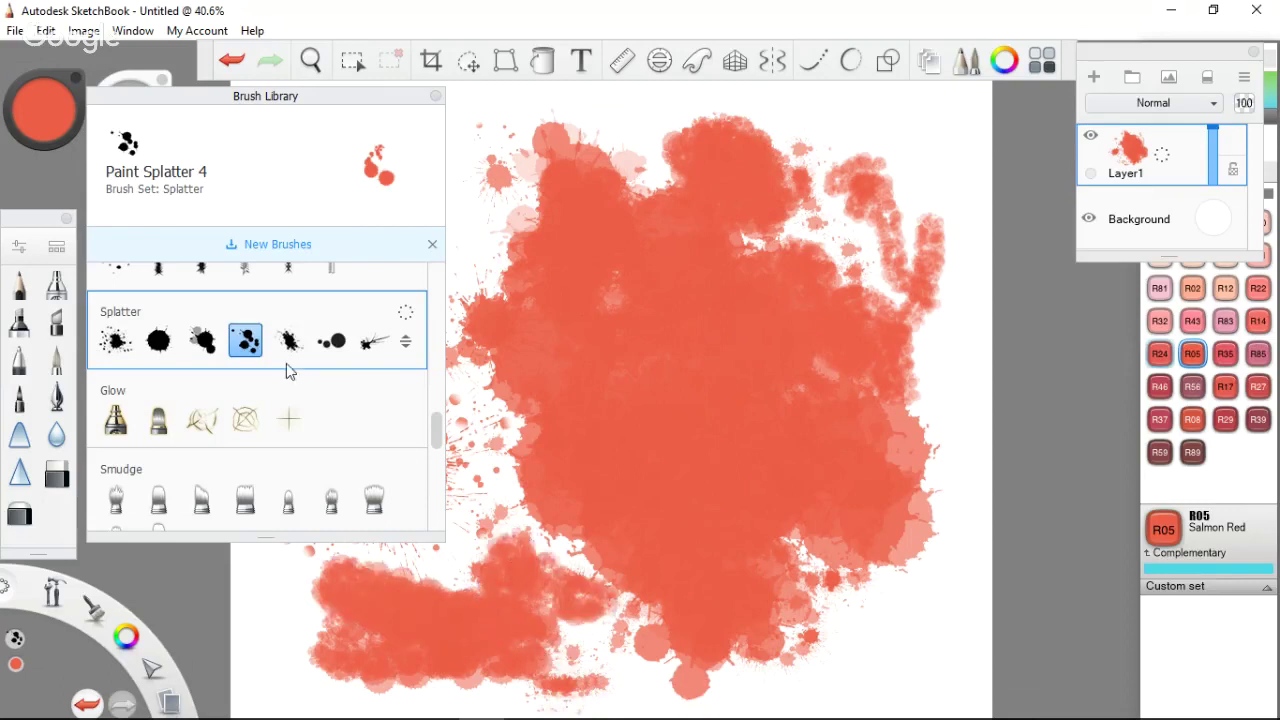
With Dotted 3, draw dot trails over the blob's top, left, lower-left and upper-right edges
{"action": "left_click", "coordinate": [331, 341]}
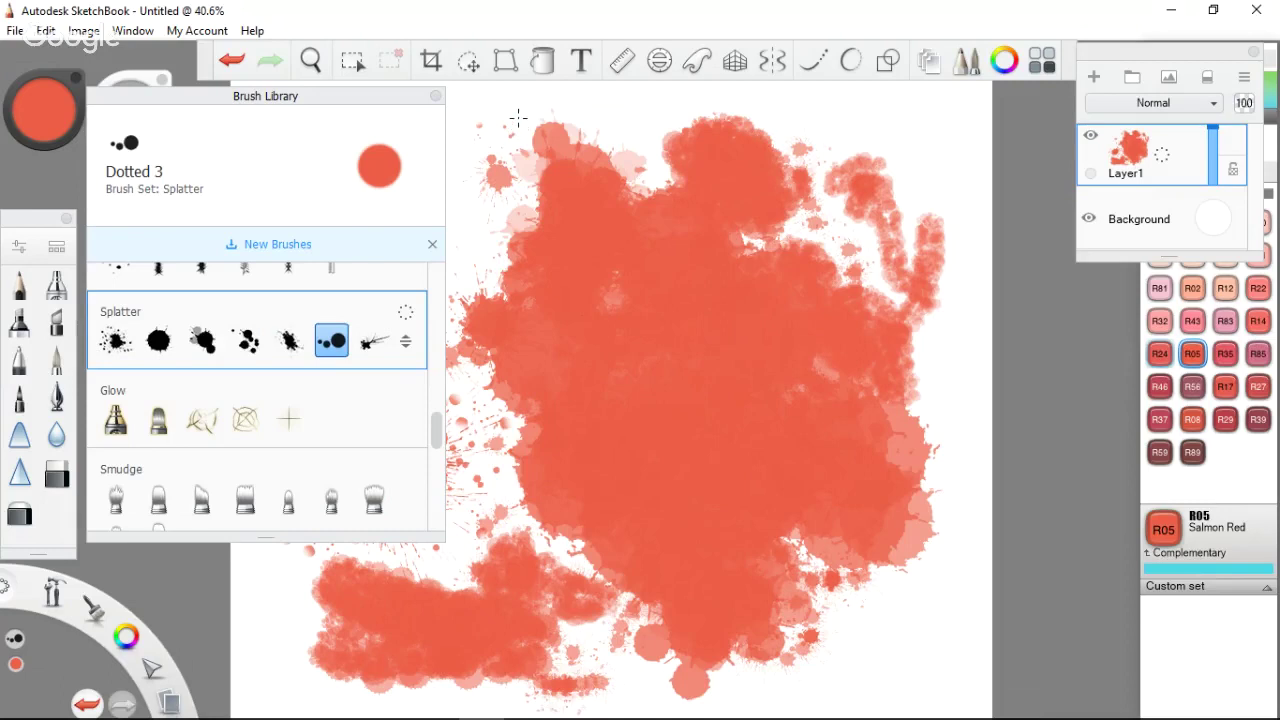
{"action": "mouse_move", "coordinate": [515, 124]}
{"action": "left_mouse_down"}
{"action": "mouse_move", "coordinate": [705, 118]}
{"action": "mouse_move", "coordinate": [905, 172]}
{"action": "mouse_move", "coordinate": [940, 328]}
{"action": "mouse_move", "coordinate": [934, 632]}
{"action": "mouse_move", "coordinate": [858, 636]}
{"action": "mouse_move", "coordinate": [894, 644]}
{"action": "mouse_move", "coordinate": [900, 626]}
{"action": "mouse_move", "coordinate": [870, 604]}
{"action": "left_mouse_up"}
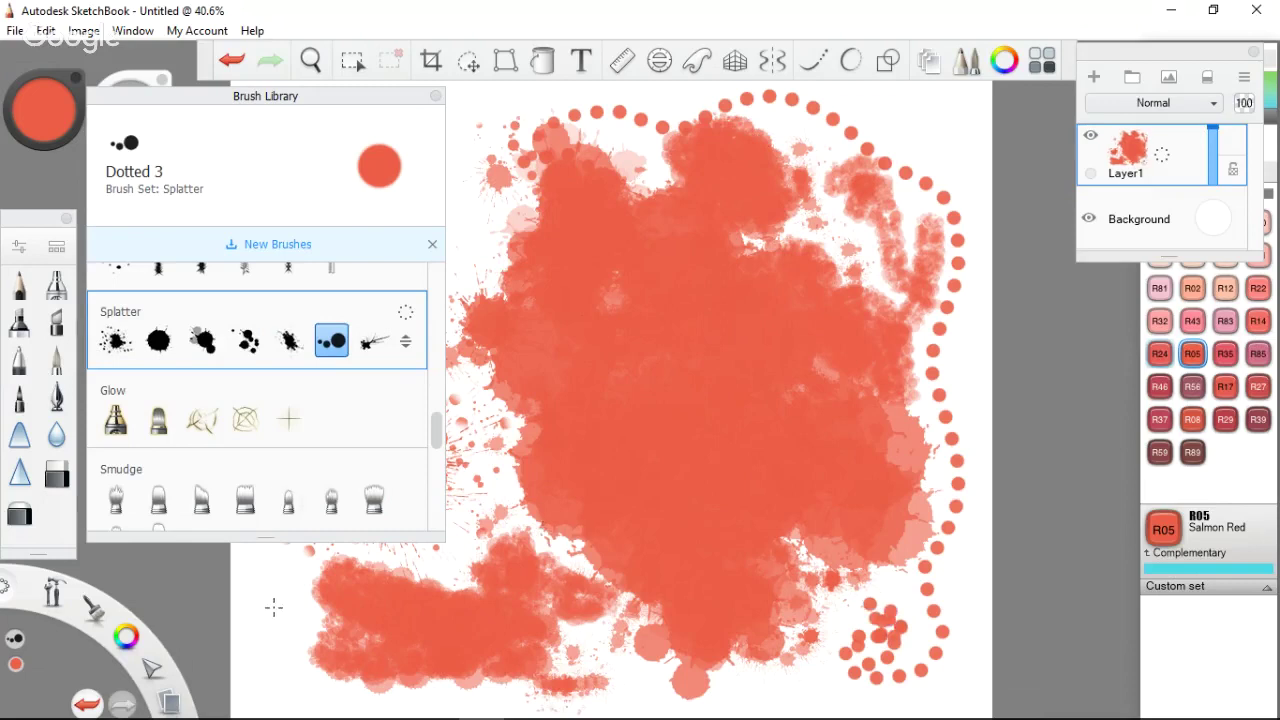
{"action": "left_click_drag", "start_coordinate": [262, 594], "coordinate": [421, 683]}
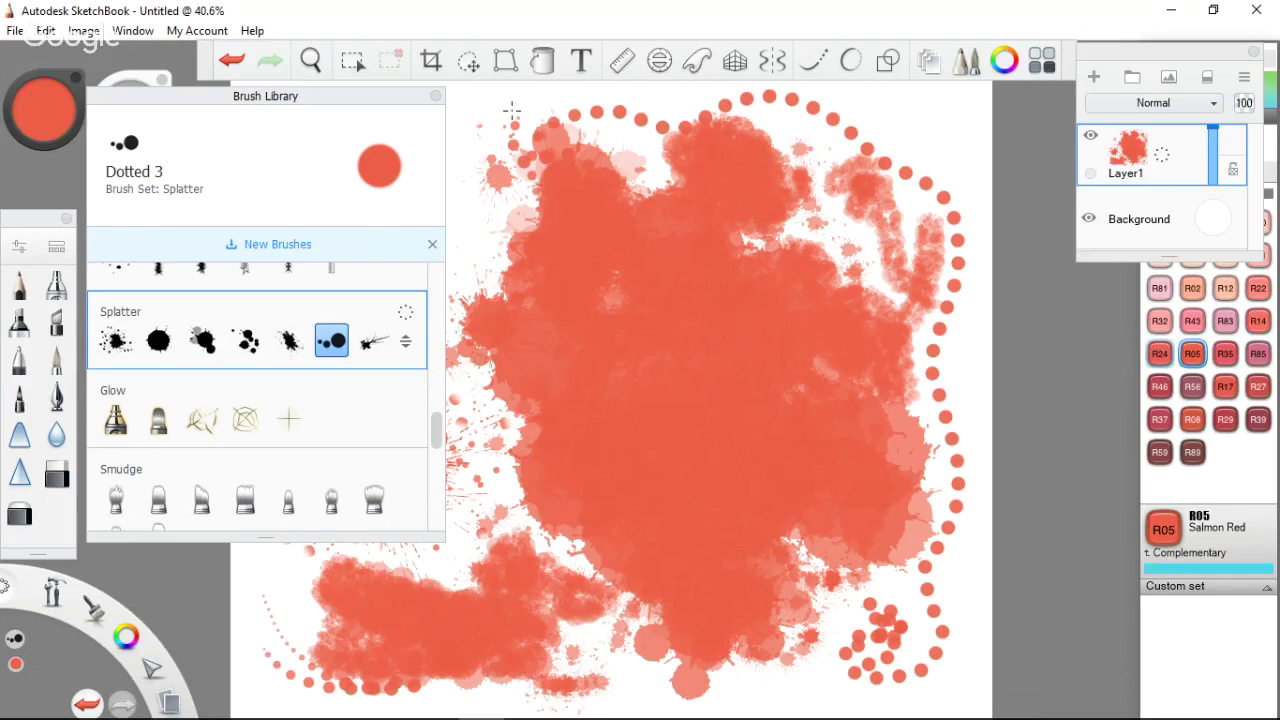
{"action": "mouse_move", "coordinate": [511, 110]}
{"action": "left_mouse_down"}
{"action": "mouse_move", "coordinate": [482, 205]}
{"action": "mouse_move", "coordinate": [603, 260]}
{"action": "left_mouse_up"}
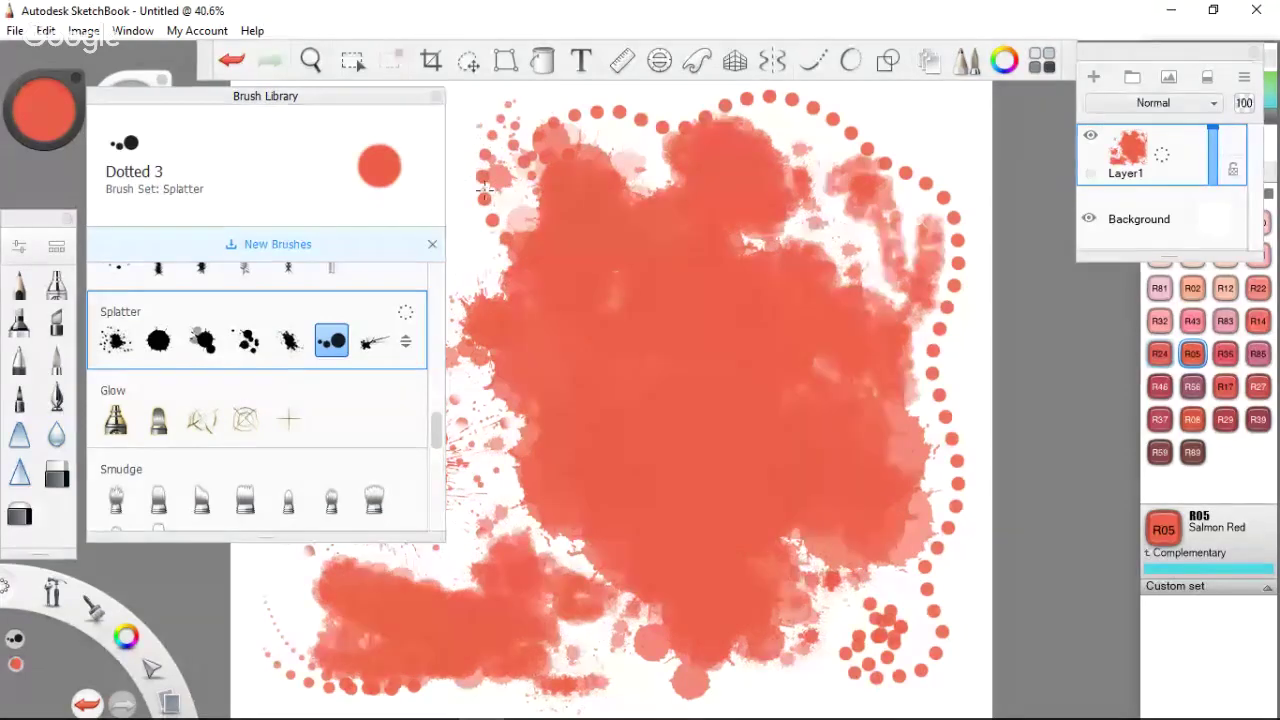
{"action": "mouse_move", "coordinate": [660, 184]}
{"action": "left_mouse_down"}
{"action": "mouse_move", "coordinate": [620, 113]}
{"action": "mouse_move", "coordinate": [690, 116]}
{"action": "left_mouse_up"}
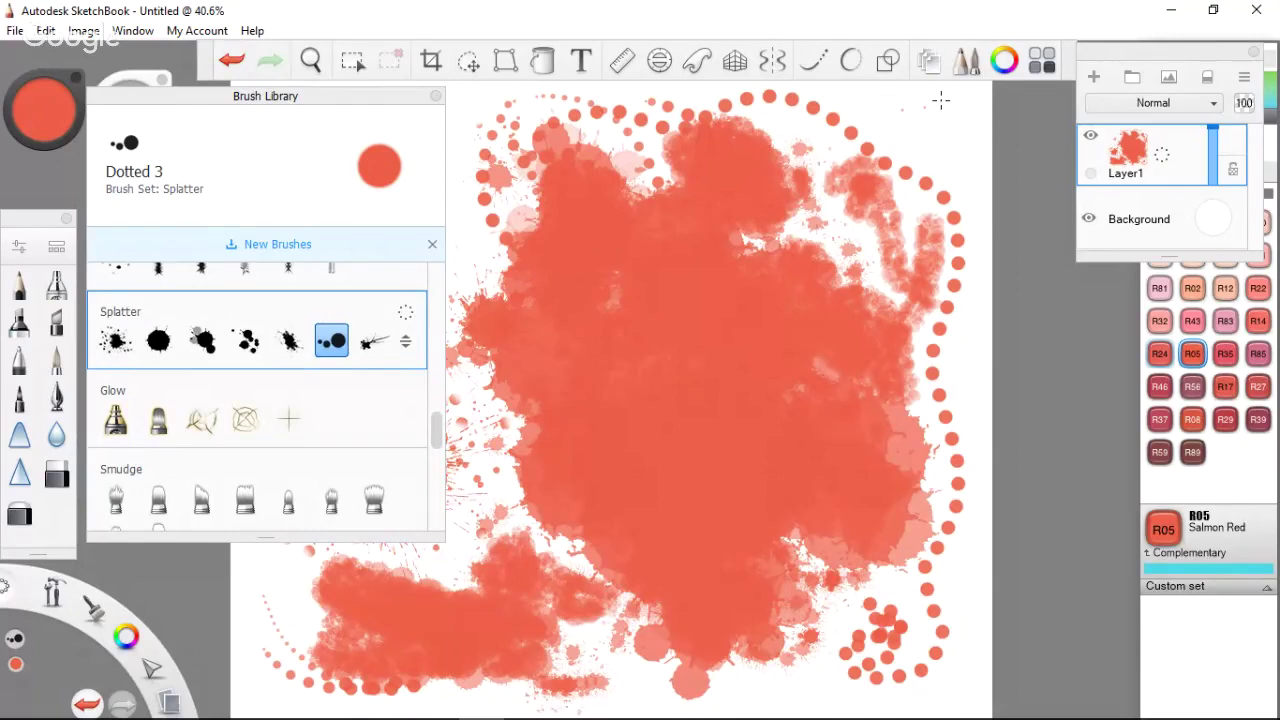
{"action": "left_click_drag", "start_coordinate": [940, 100], "coordinate": [866, 272]}
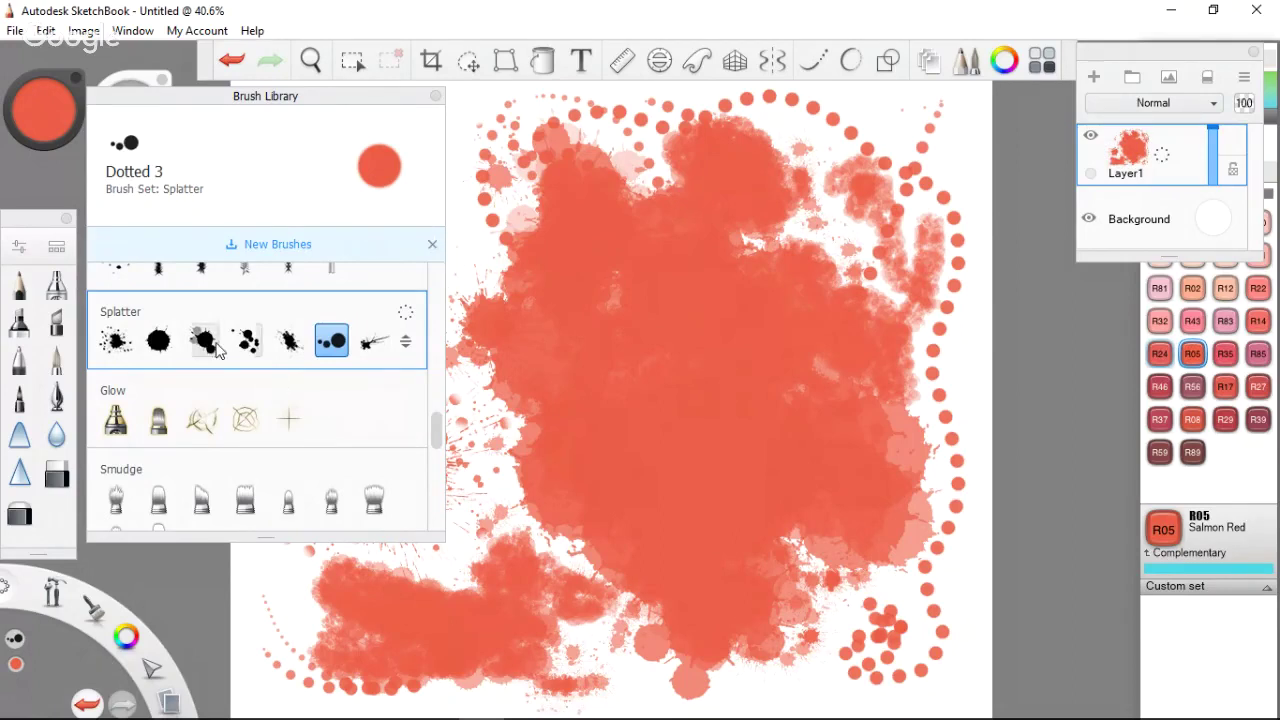
Switch to the Hard Eraser and enlarge it to about 109.1
{"action": "left_click", "coordinate": [58, 476]}
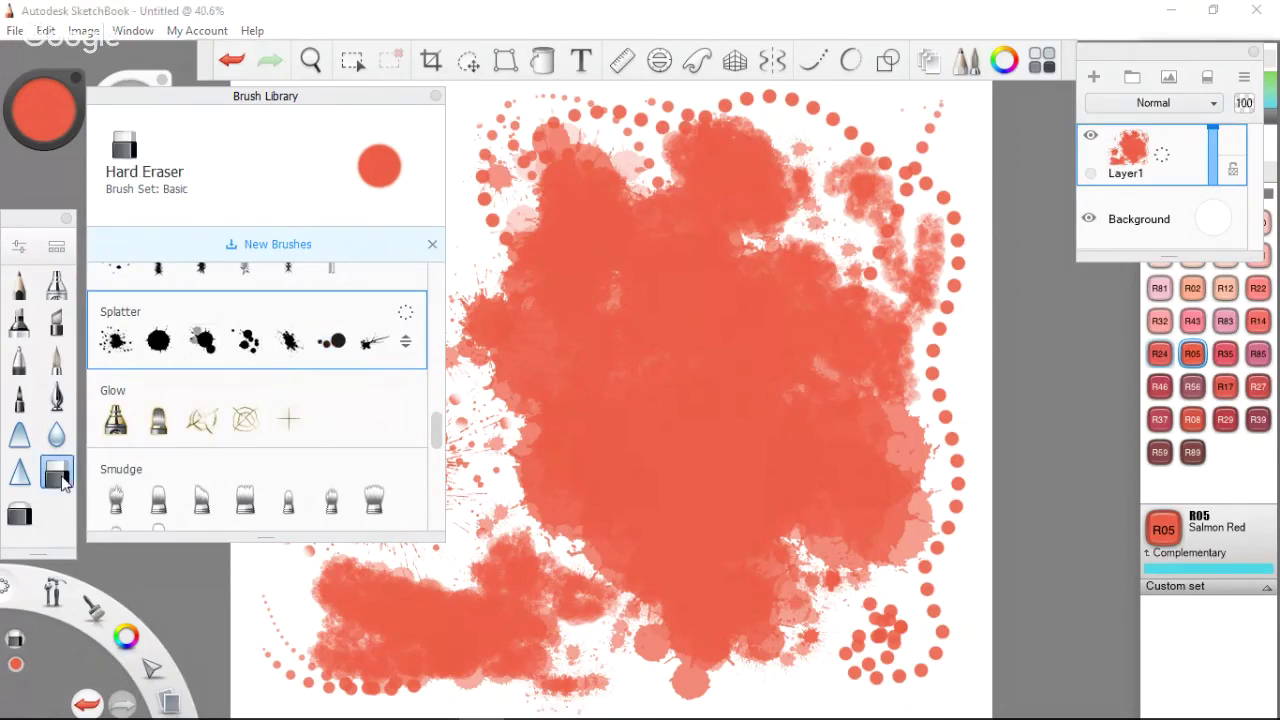
{"action": "left_click", "coordinate": [436, 96]}
{"action": "left_click_drag", "start_coordinate": [60, 110], "coordinate": [142, 115]}
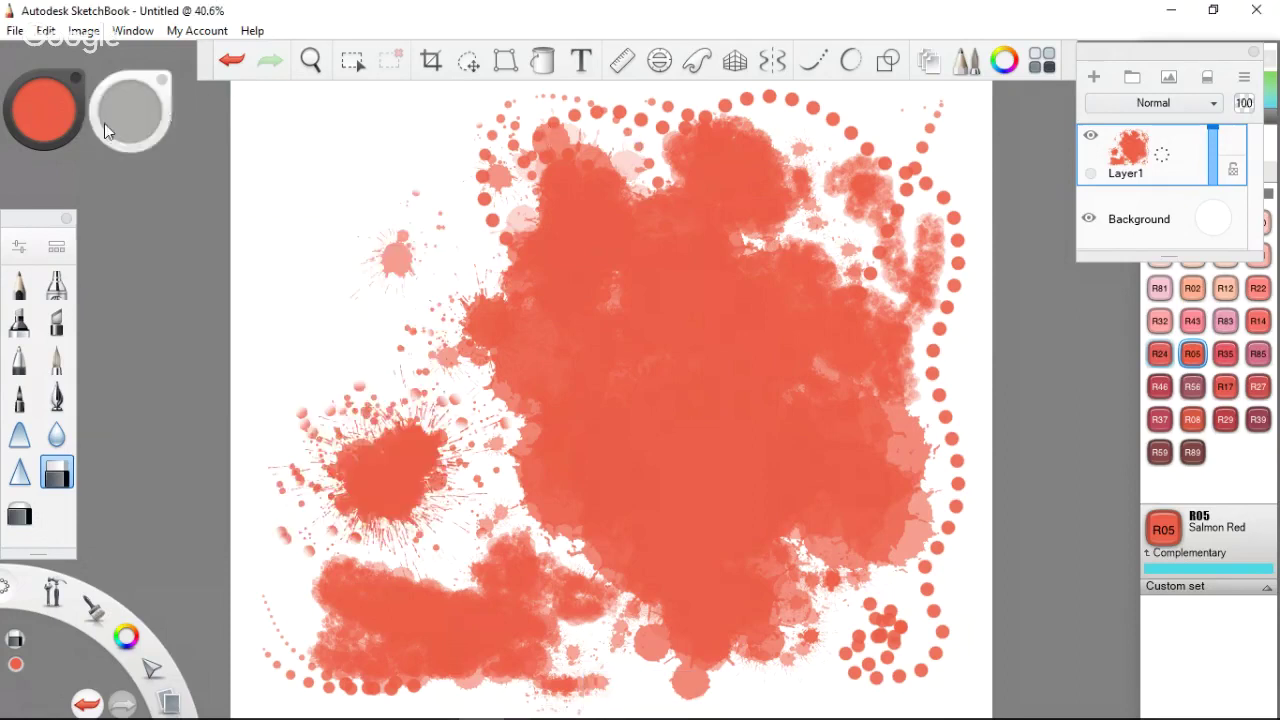
{"action": "left_click_drag", "start_coordinate": [104, 123], "coordinate": [330, 117]}
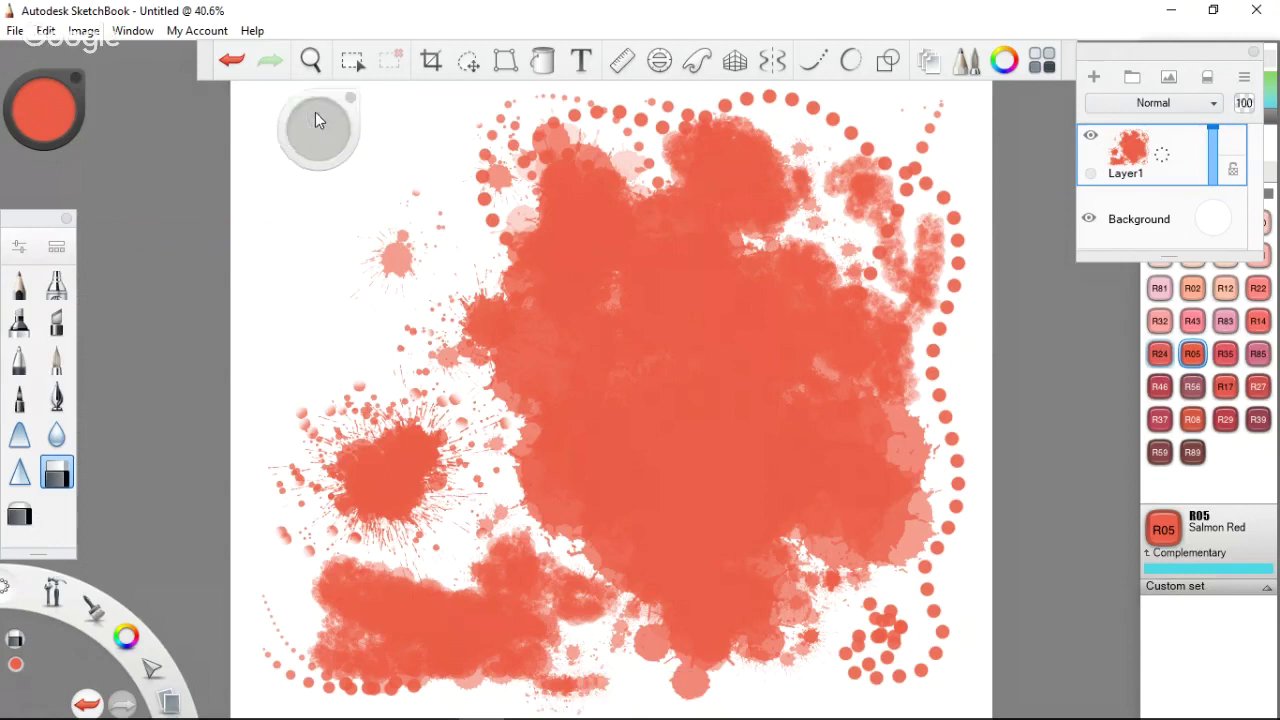
{"action": "left_click_drag", "start_coordinate": [130, 124], "coordinate": [145, 112]}
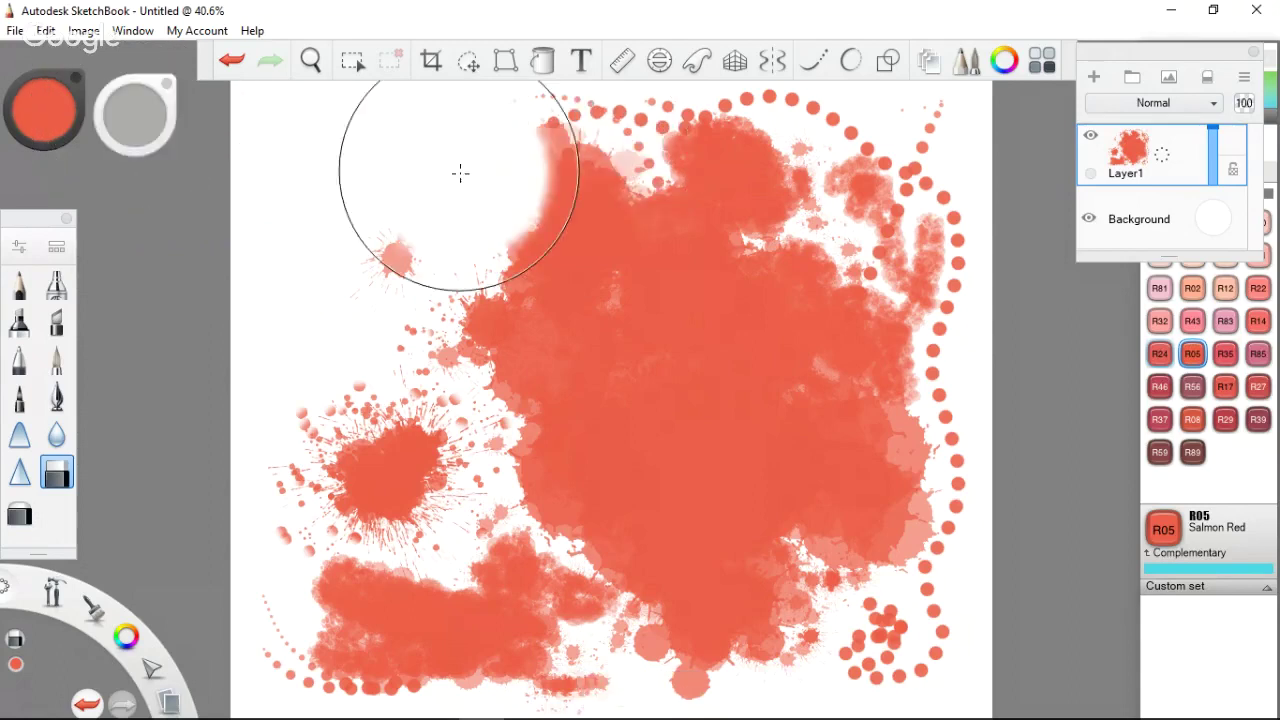
Erase all the salmon paint from the canvas
{"action": "left_click_drag", "start_coordinate": [457, 171], "coordinate": [550, 320]}
{"action": "left_click_drag", "start_coordinate": [450, 380], "coordinate": [400, 430]}
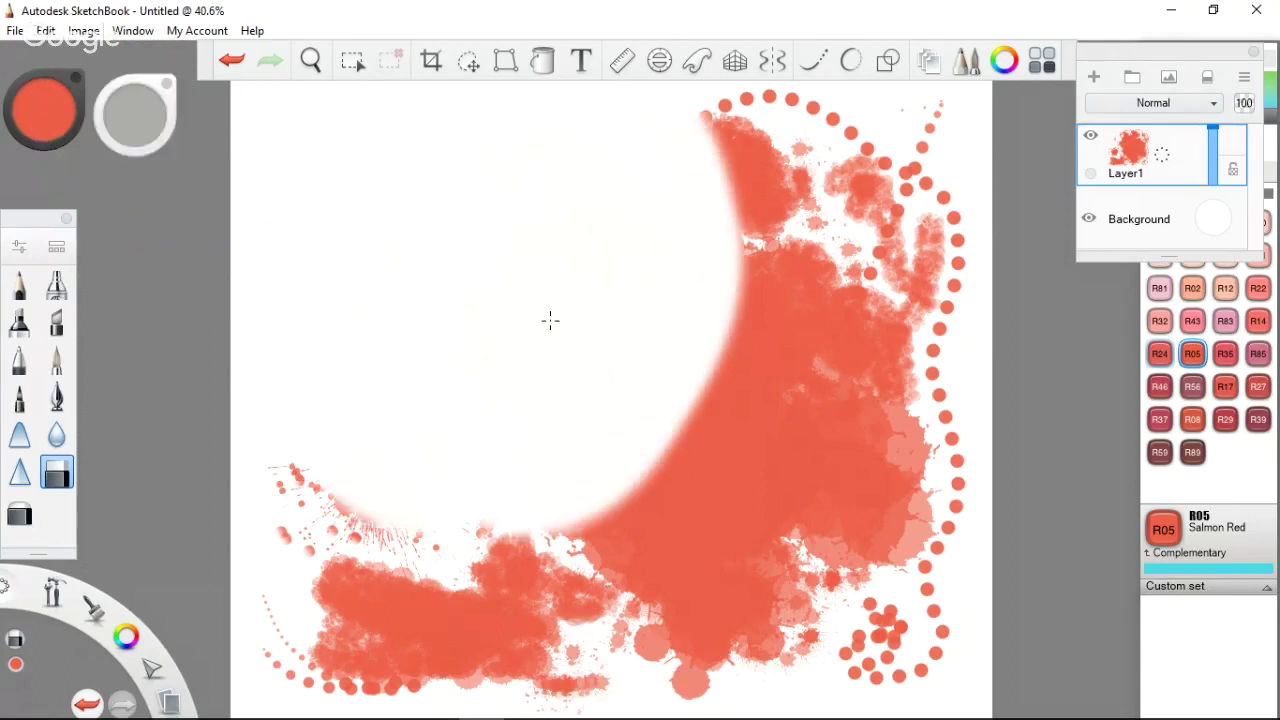
{"action": "left_click_drag", "start_coordinate": [600, 100], "coordinate": [900, 80]}
{"action": "left_click_drag", "start_coordinate": [960, 120], "coordinate": [985, 420]}
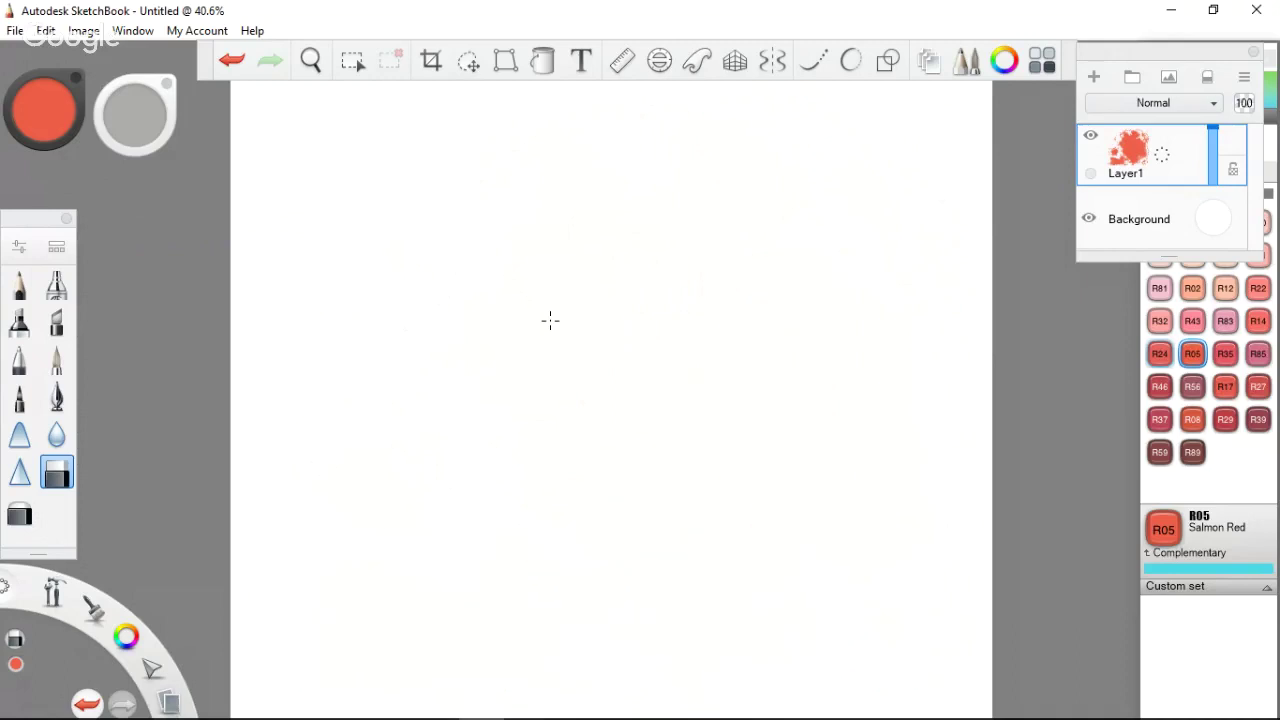
Use the pencil in Copic R29 Lipstick Red, undoing a test stroke
{"action": "left_click", "coordinate": [19, 285]}
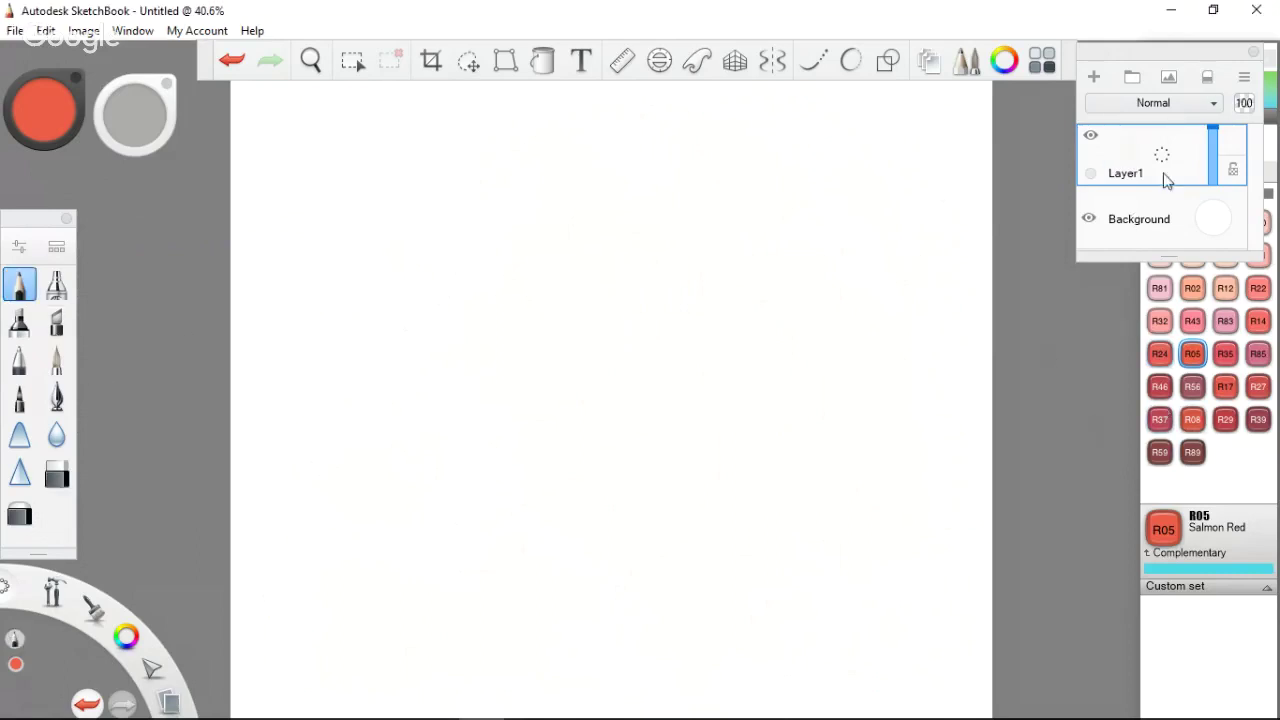
{"action": "left_click", "coordinate": [1225, 419]}
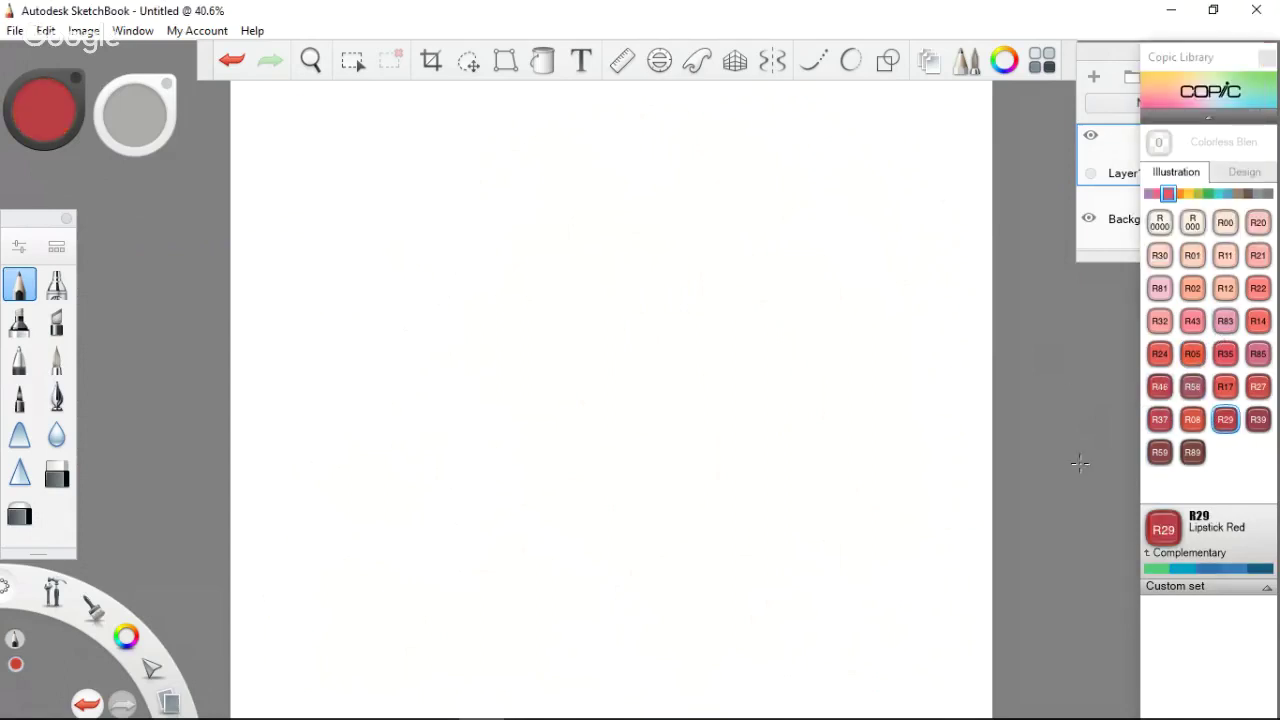
{"action": "left_click_drag", "start_coordinate": [661, 269], "coordinate": [806, 523]}
{"action": "key", "text": "ctrl+z"}
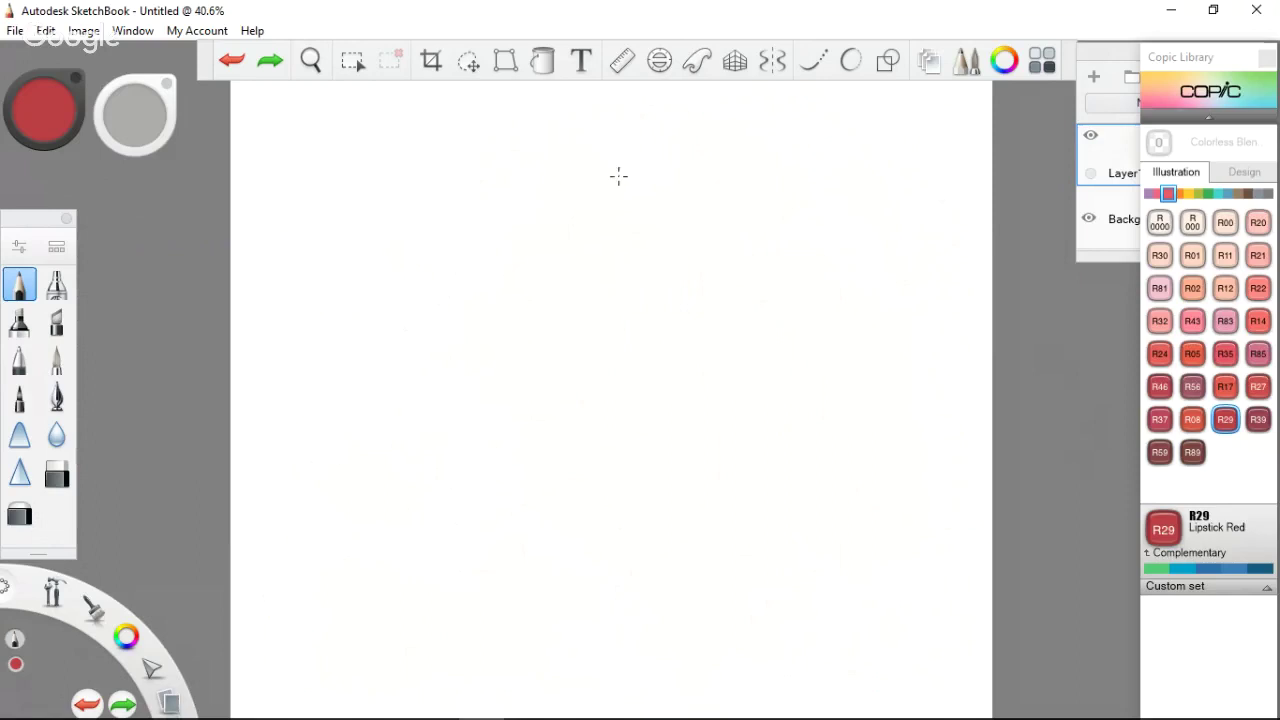
{"action": "left_click", "coordinate": [697, 64]}
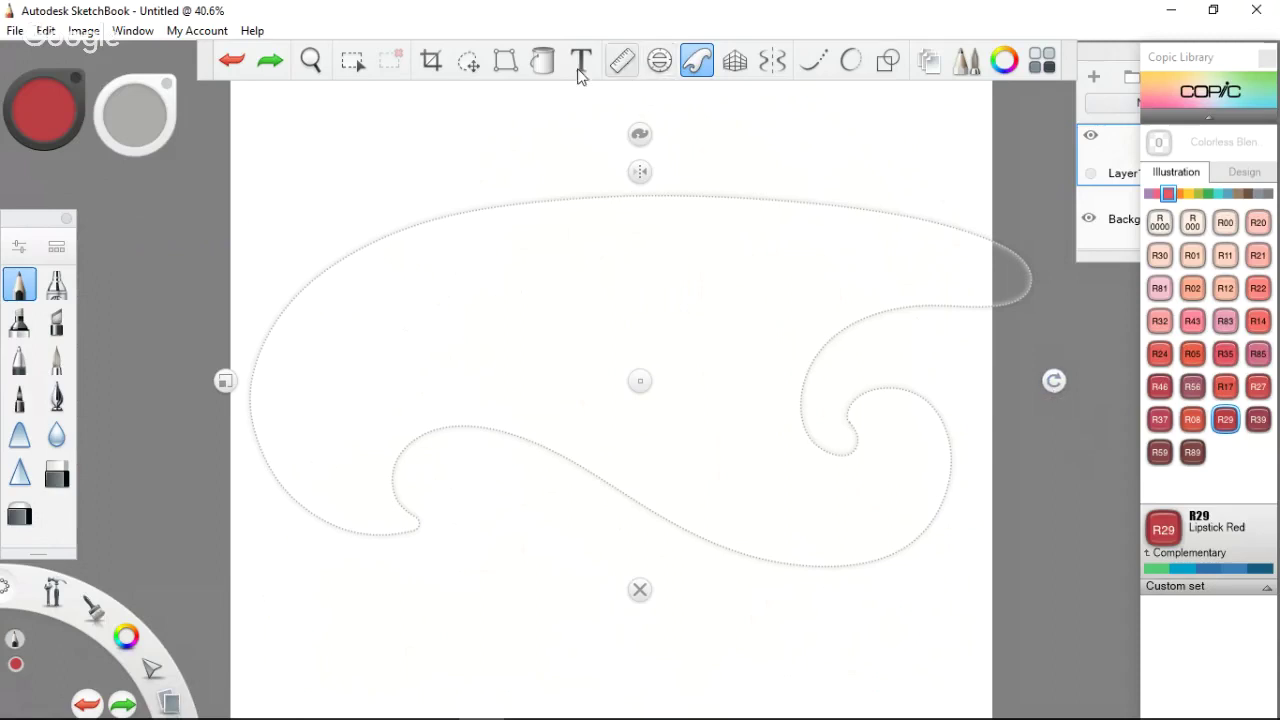
{"action": "left_click", "coordinate": [697, 62]}
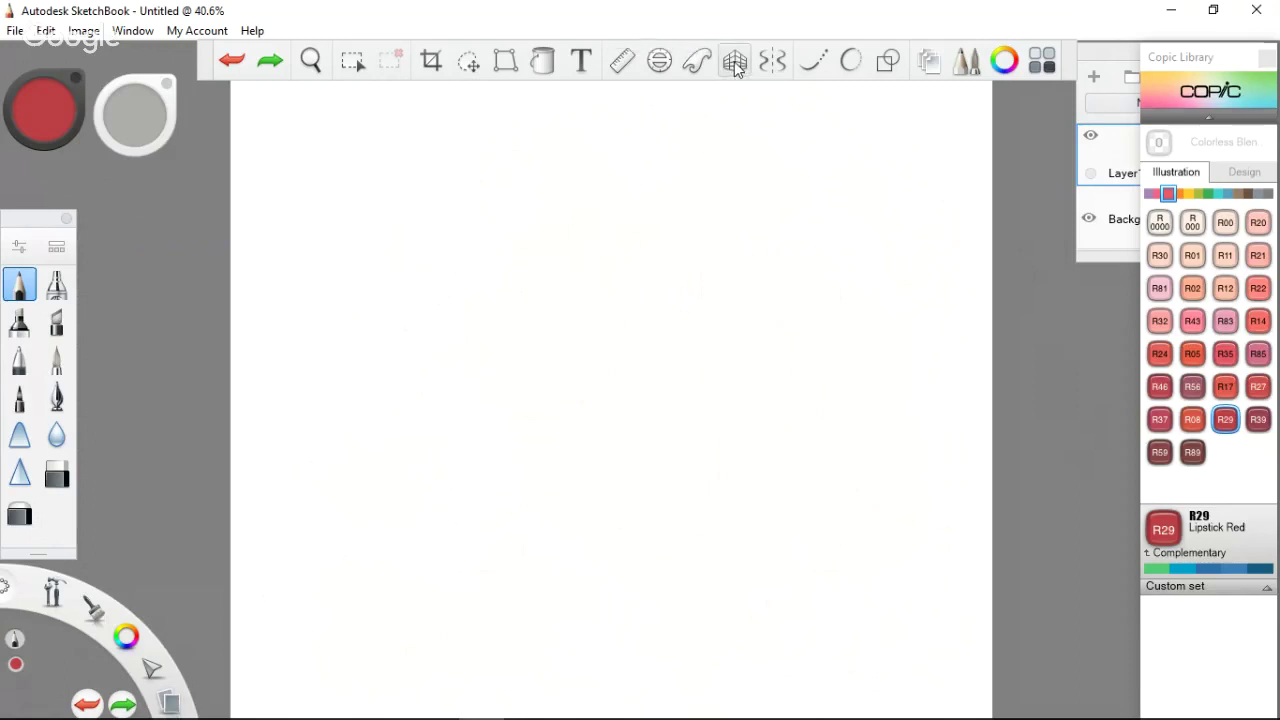
Turn on the 1-point perspective guide and draw vertical, diagonal and horizontal red test lines
{"action": "left_click", "coordinate": [734, 62]}
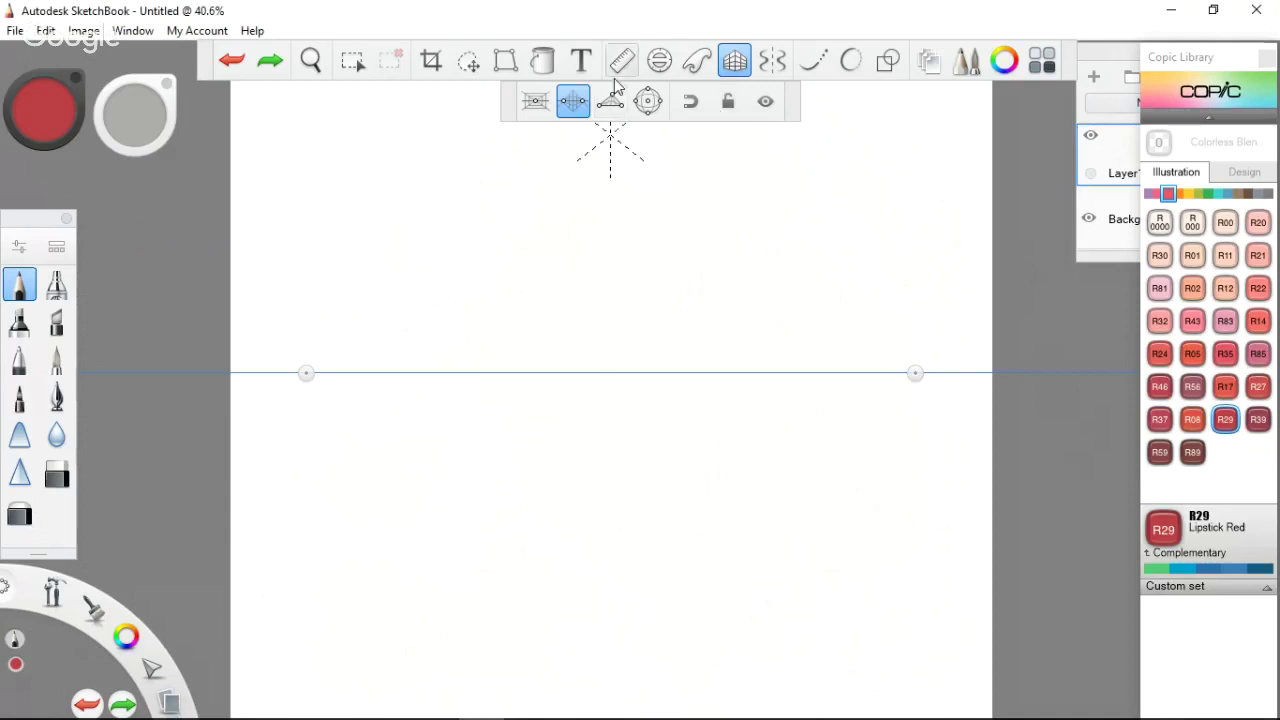
{"action": "left_click", "coordinate": [540, 114]}
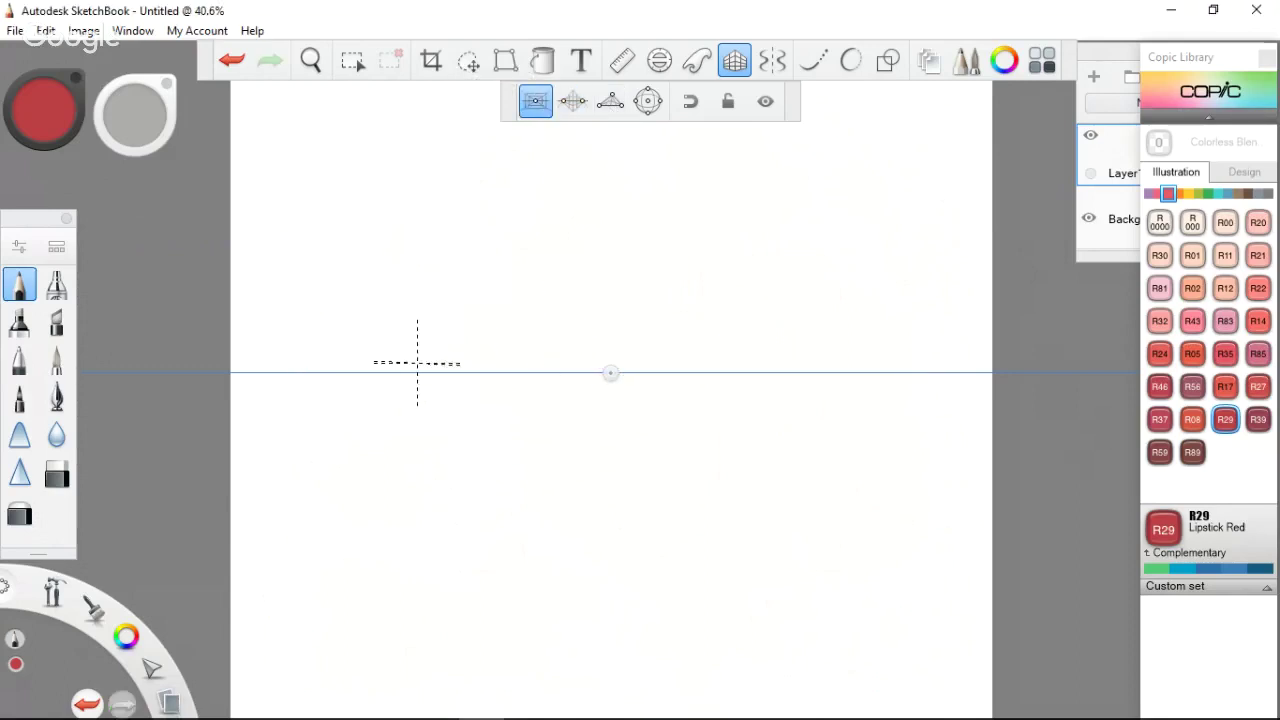
{"action": "left_click_drag", "start_coordinate": [417, 362], "coordinate": [417, 160]}
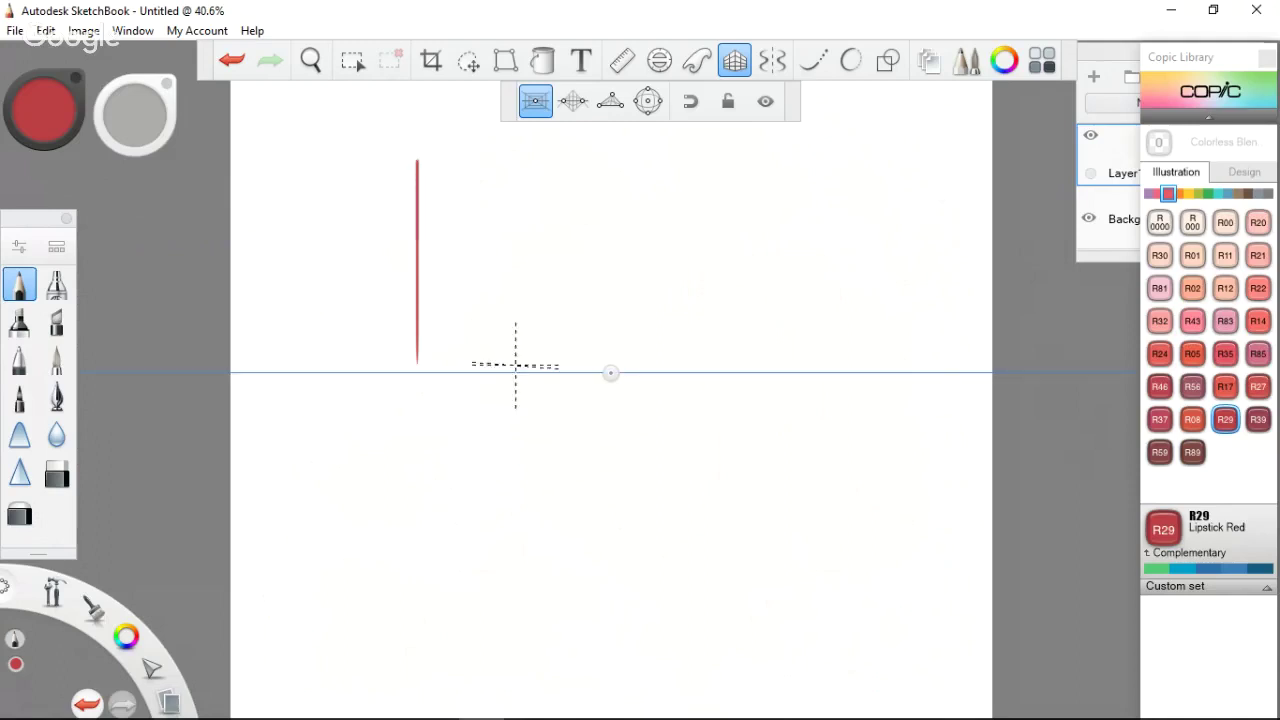
{"action": "left_click_drag", "start_coordinate": [514, 356], "coordinate": [514, 245]}
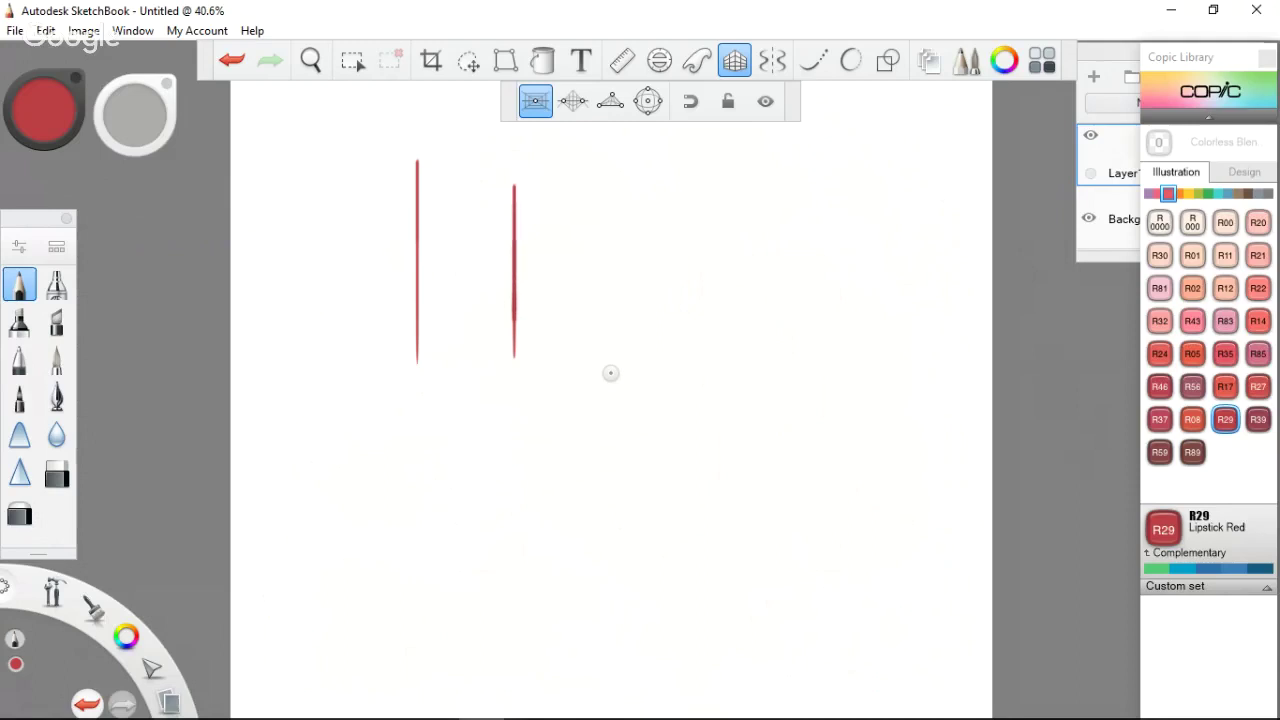
{"action": "left_click_drag", "start_coordinate": [514, 185], "coordinate": [514, 558]}
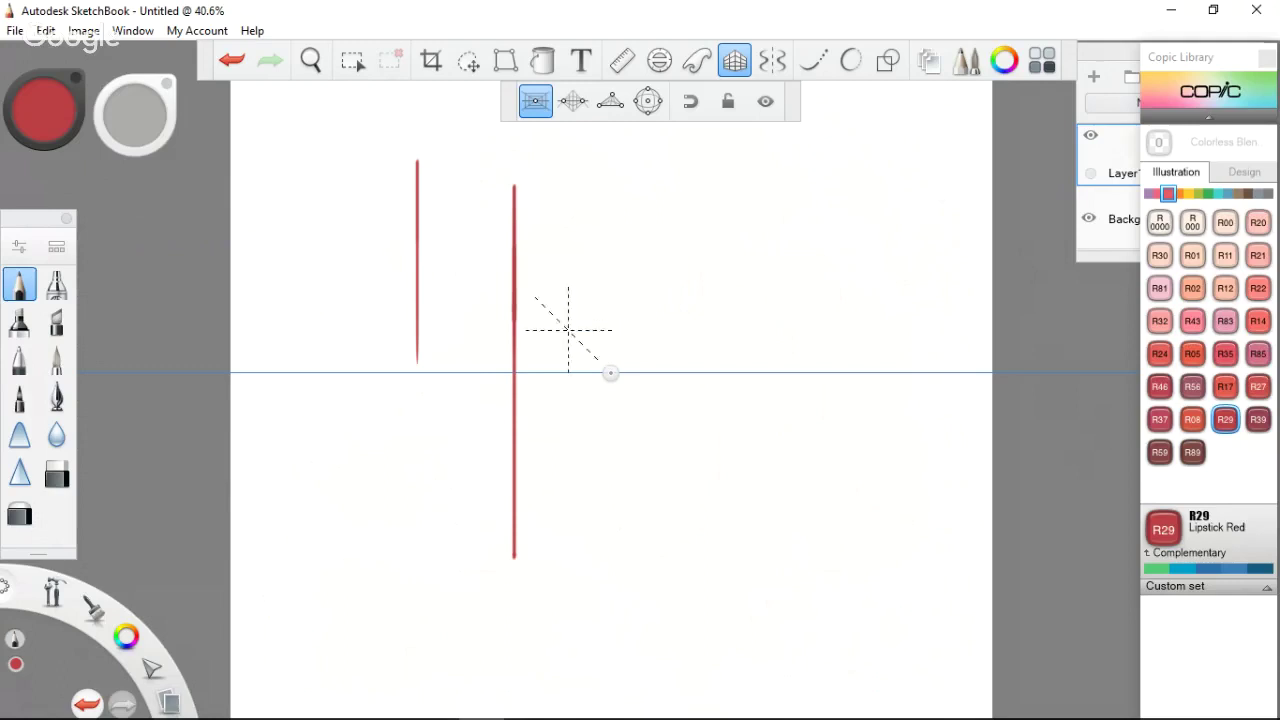
{"action": "left_click_drag", "start_coordinate": [564, 315], "coordinate": [564, 525]}
{"action": "left_click_drag", "start_coordinate": [561, 272], "coordinate": [676, 498]}
{"action": "left_click_drag", "start_coordinate": [689, 198], "coordinate": [537, 537]}
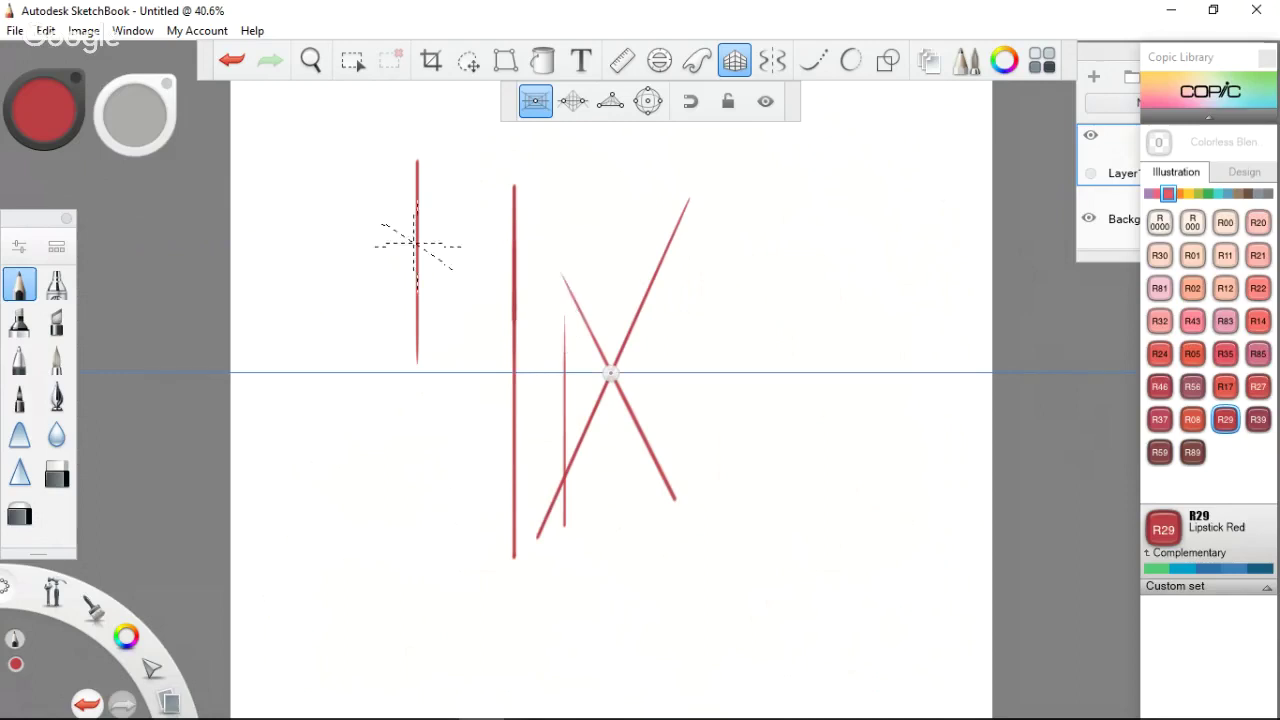
{"action": "left_click_drag", "start_coordinate": [411, 233], "coordinate": [606, 366]}
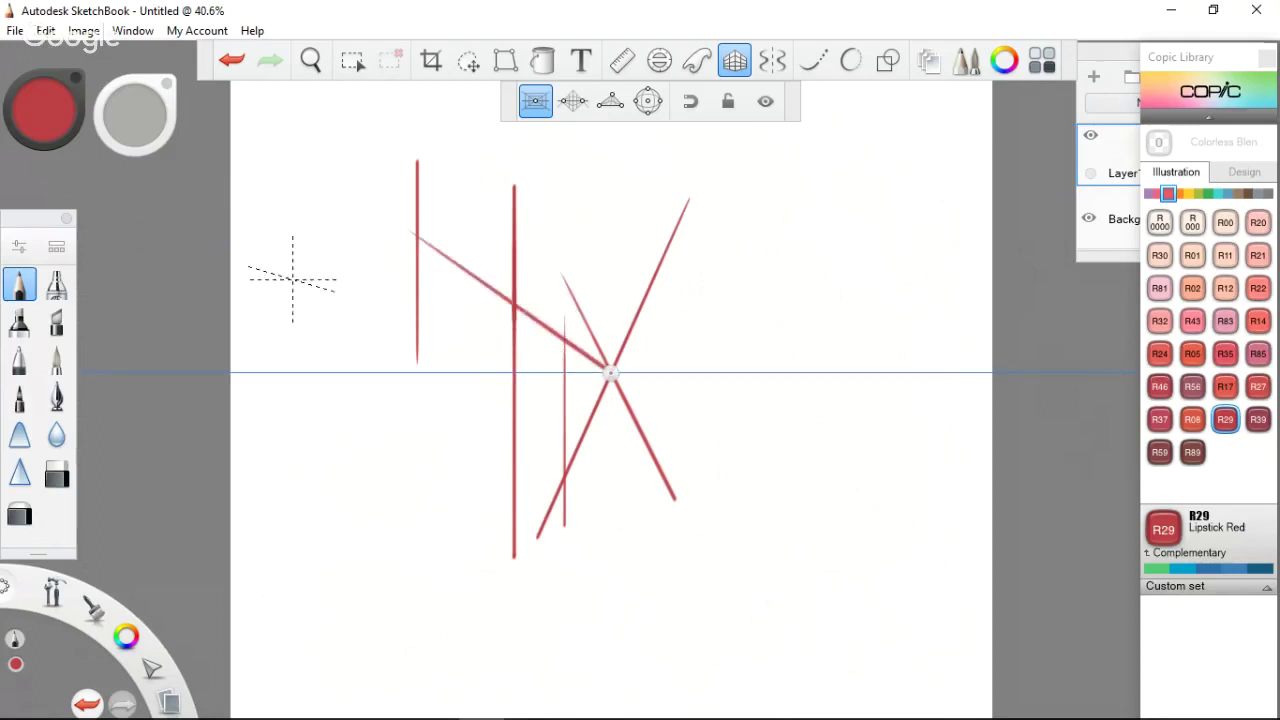
{"action": "left_click_drag", "start_coordinate": [296, 279], "coordinate": [869, 279]}
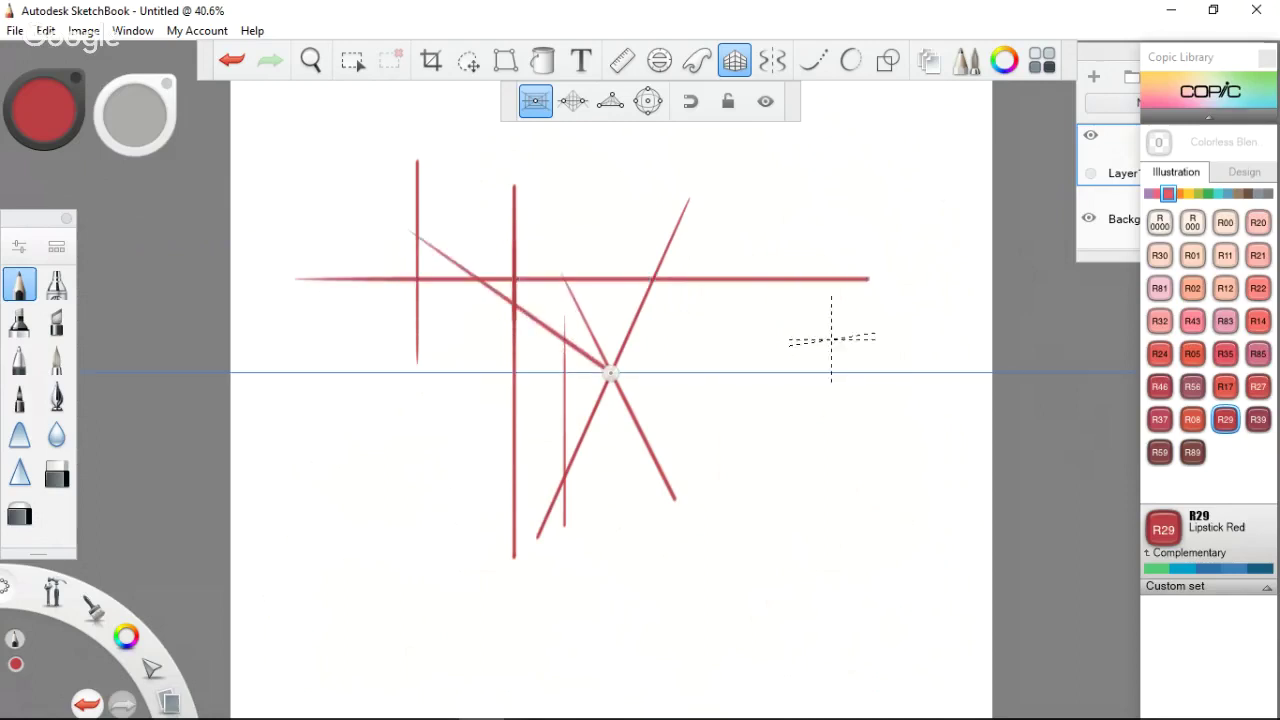
{"action": "left_click_drag", "start_coordinate": [372, 297], "coordinate": [606, 370]}
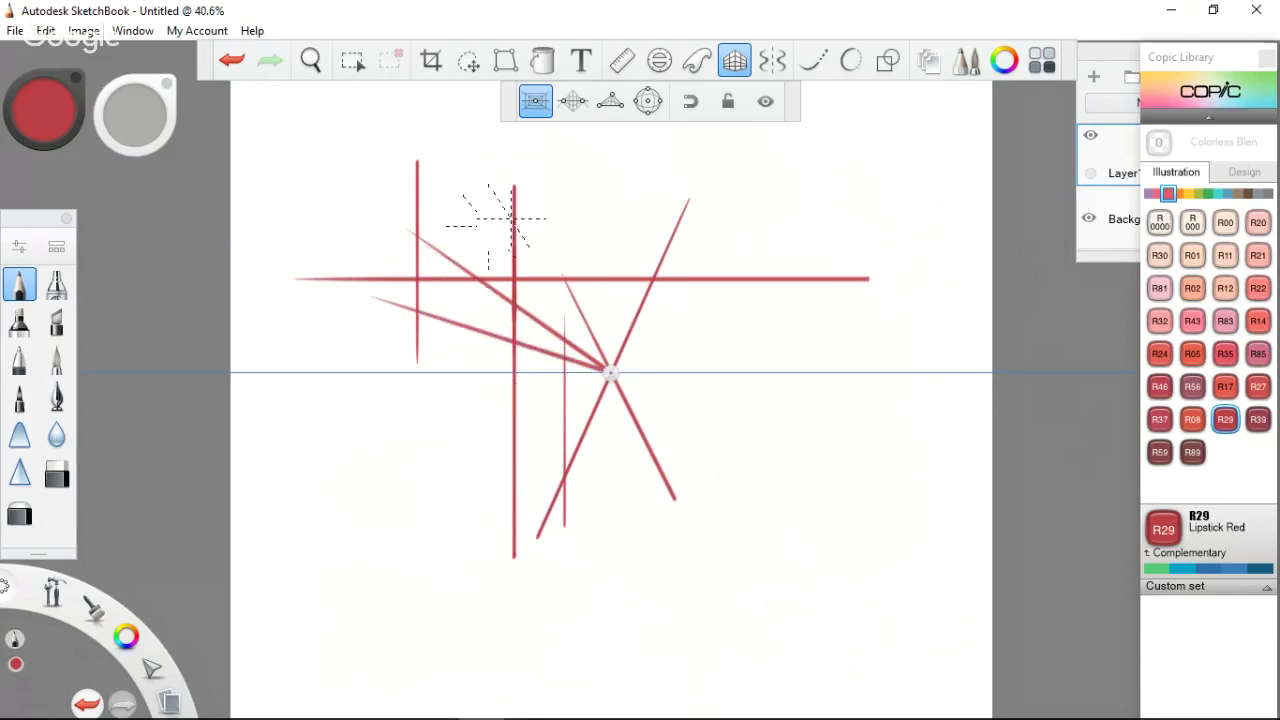
Switch to 2-point perspective, move a vanishing point, and draw then undo test lines
{"action": "left_click", "coordinate": [584, 110]}
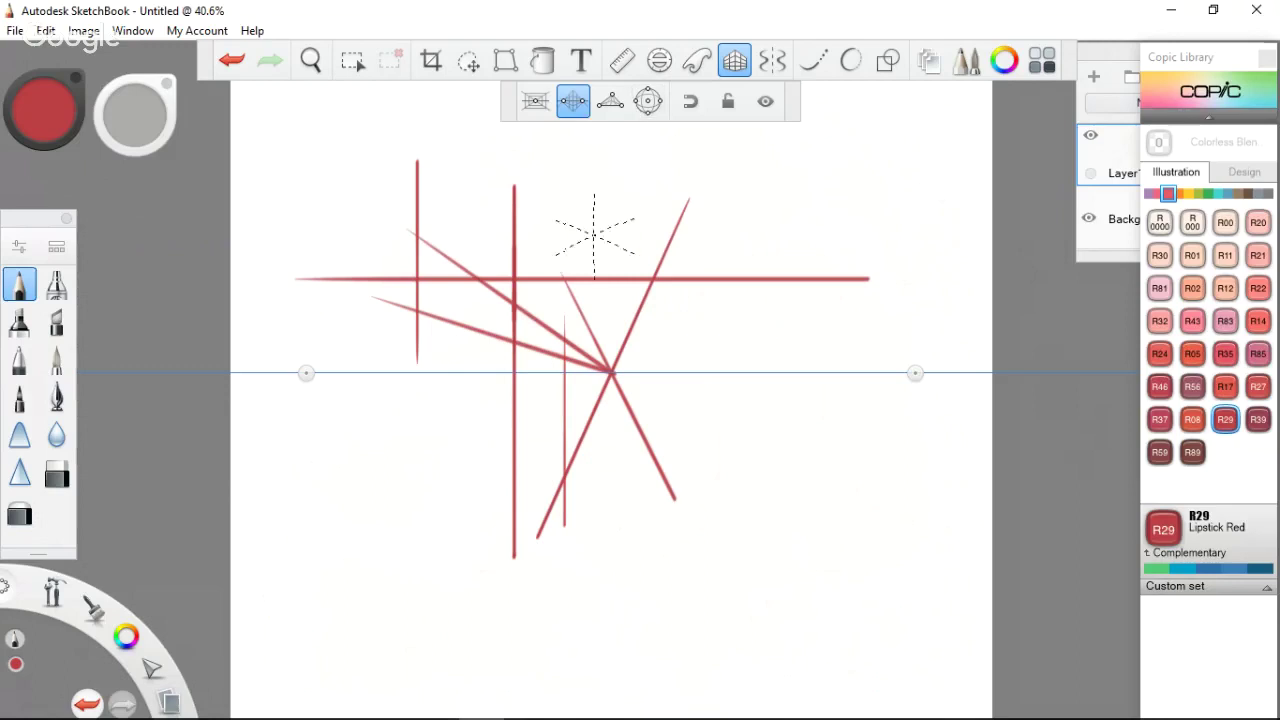
{"action": "left_click_drag", "start_coordinate": [349, 233], "coordinate": [234, 580]}
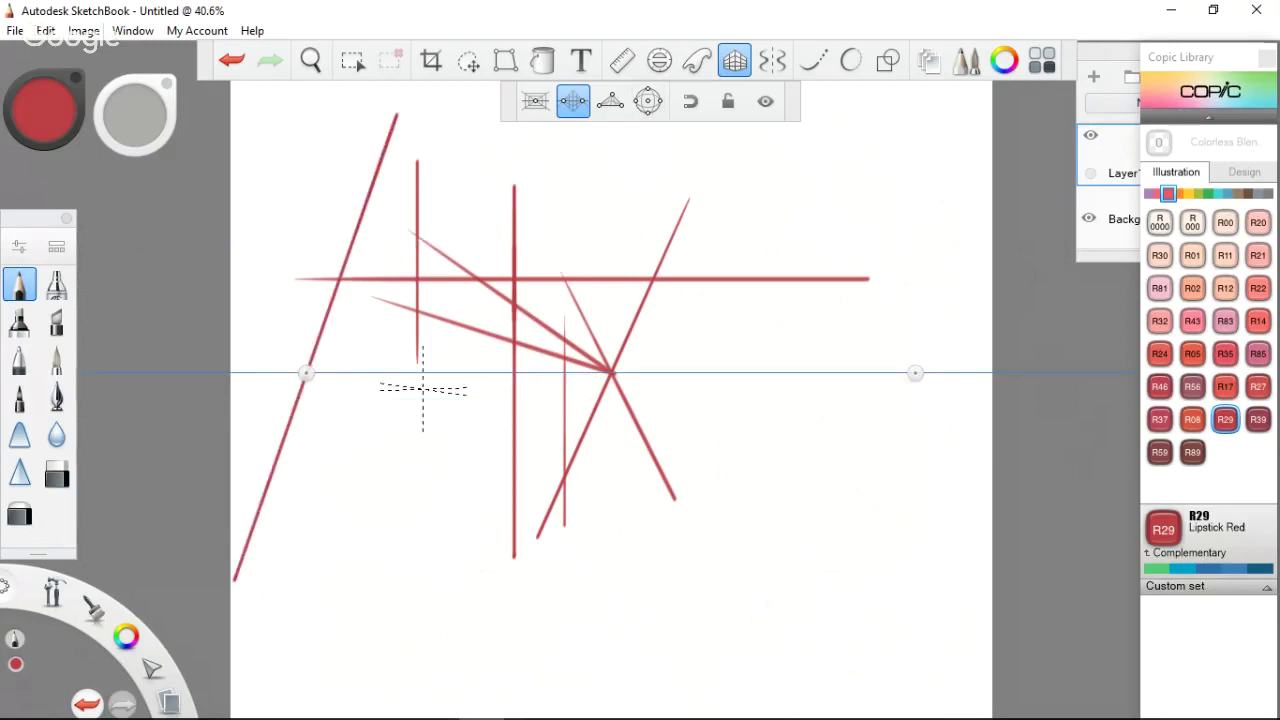
{"action": "key", "text": "ctrl+z"}
{"action": "key", "text": "ctrl+z"}
{"action": "key", "text": "ctrl+z"}
{"action": "key", "text": "ctrl+z"}
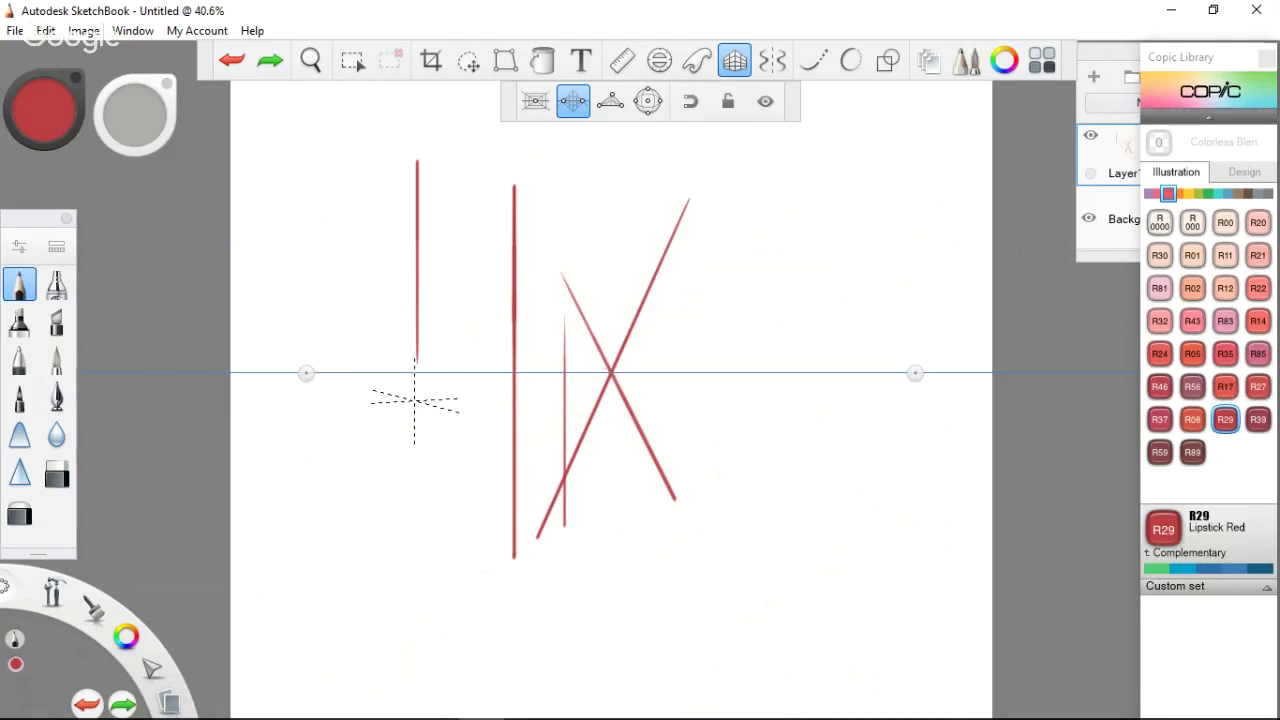
{"action": "key", "text": "ctrl+z"}
{"action": "key", "text": "ctrl+z"}
{"action": "key", "text": "ctrl+z"}
{"action": "key", "text": "ctrl+z"}
{"action": "key", "text": "ctrl+z"}
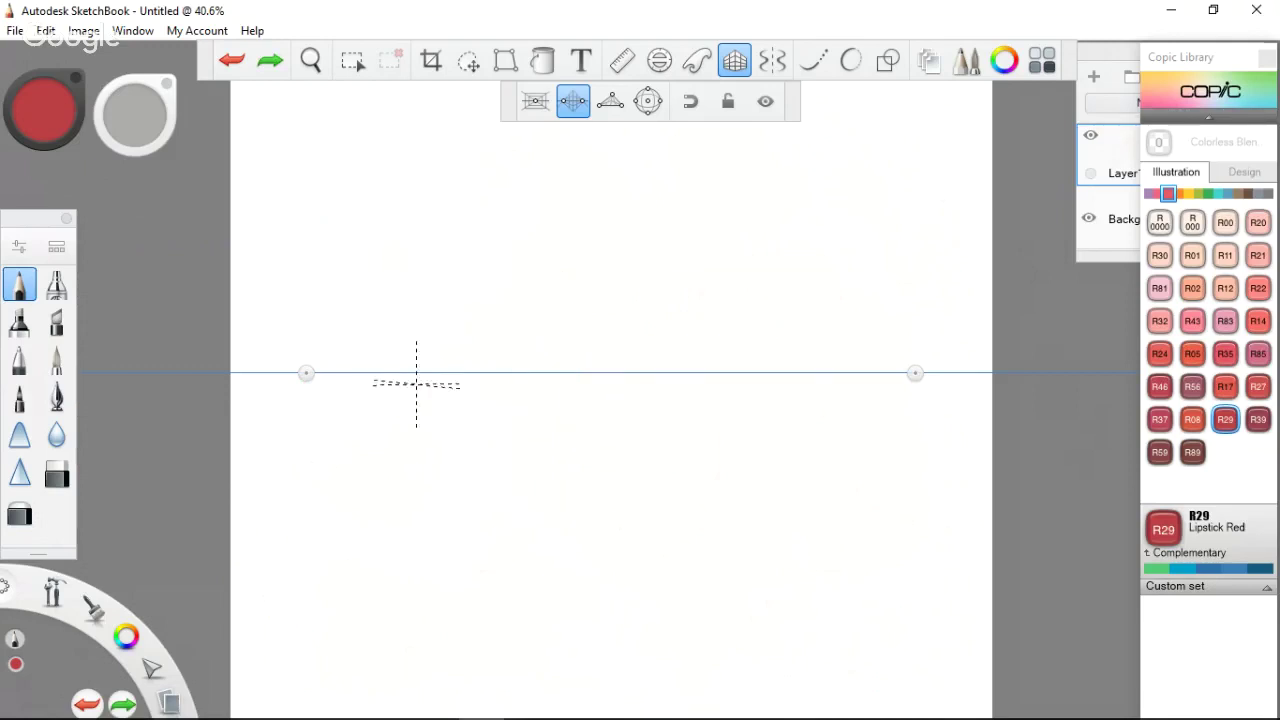
{"action": "left_click_drag", "start_coordinate": [305, 373], "coordinate": [613, 373]}
{"action": "left_click_drag", "start_coordinate": [485, 270], "coordinate": [830, 545]}
{"action": "left_click_drag", "start_coordinate": [872, 282], "coordinate": [872, 572]}
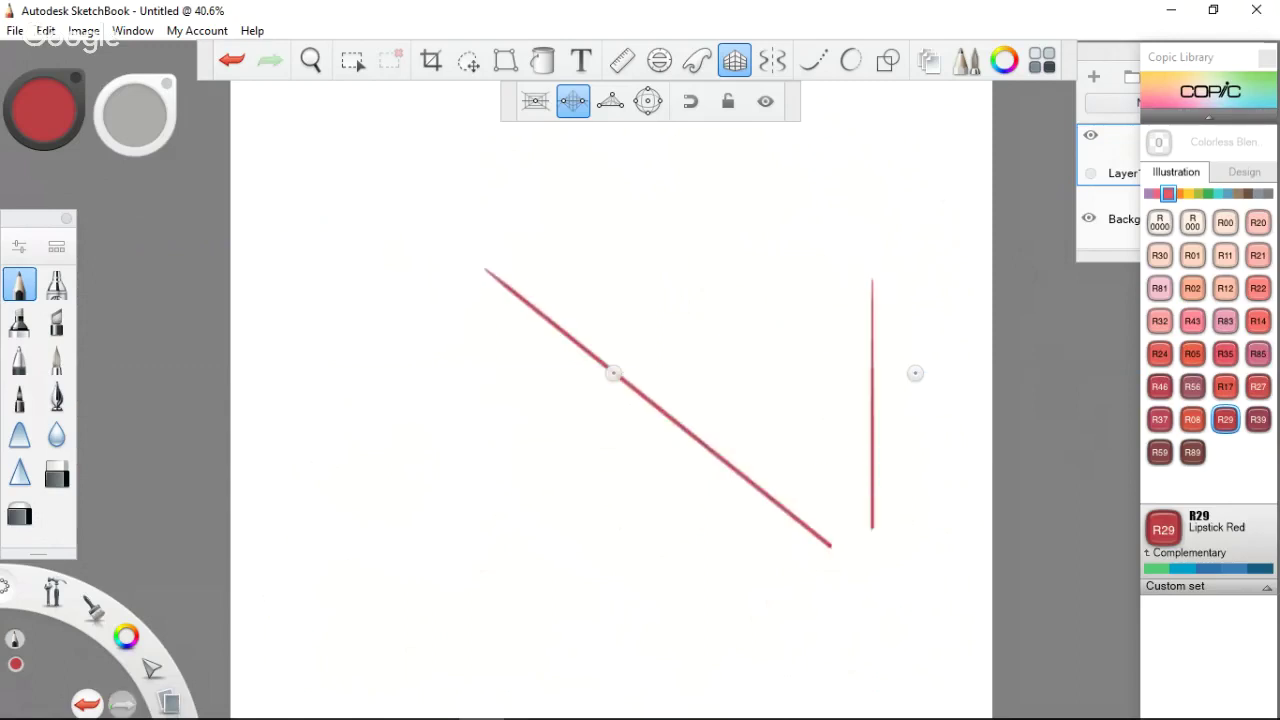
{"action": "left_click_drag", "start_coordinate": [888, 230], "coordinate": [424, 471]}
{"action": "key", "text": "ctrl+z"}
{"action": "key", "text": "ctrl+z"}
{"action": "key", "text": "ctrl+z"}
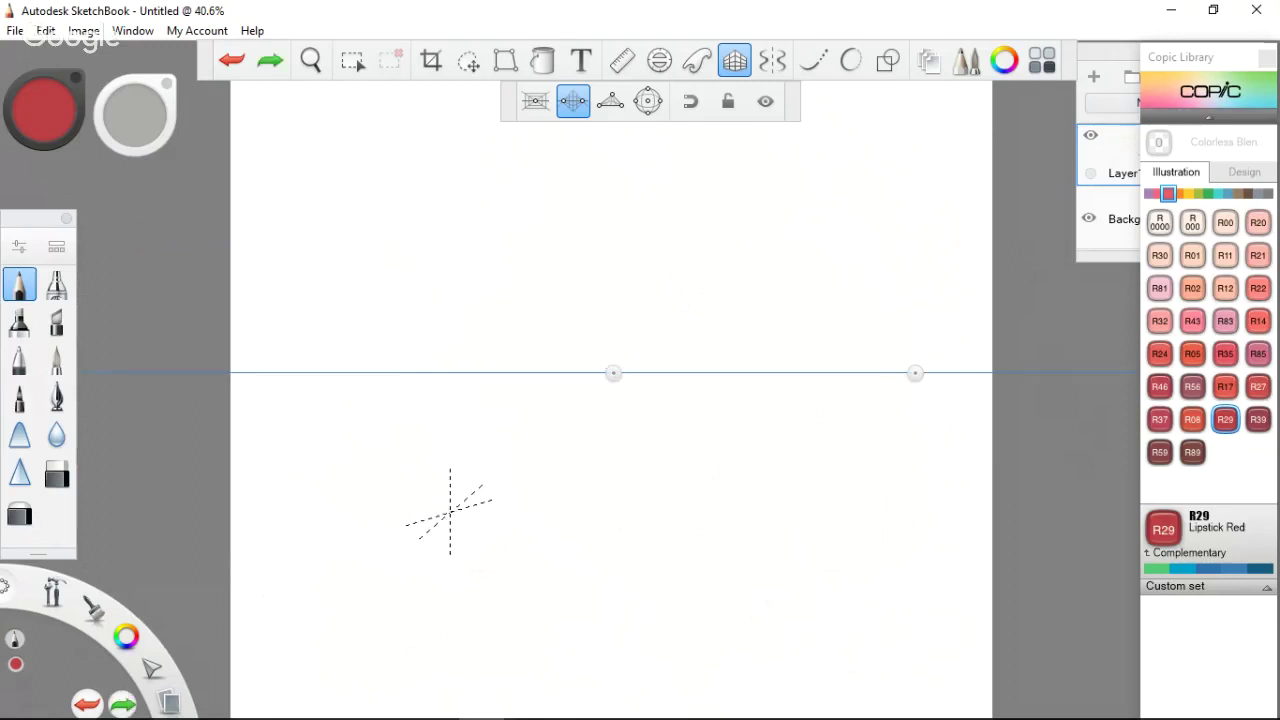
Switch to the circular perspective guide and draw then undo red test arcs
{"action": "left_click", "coordinate": [648, 101]}
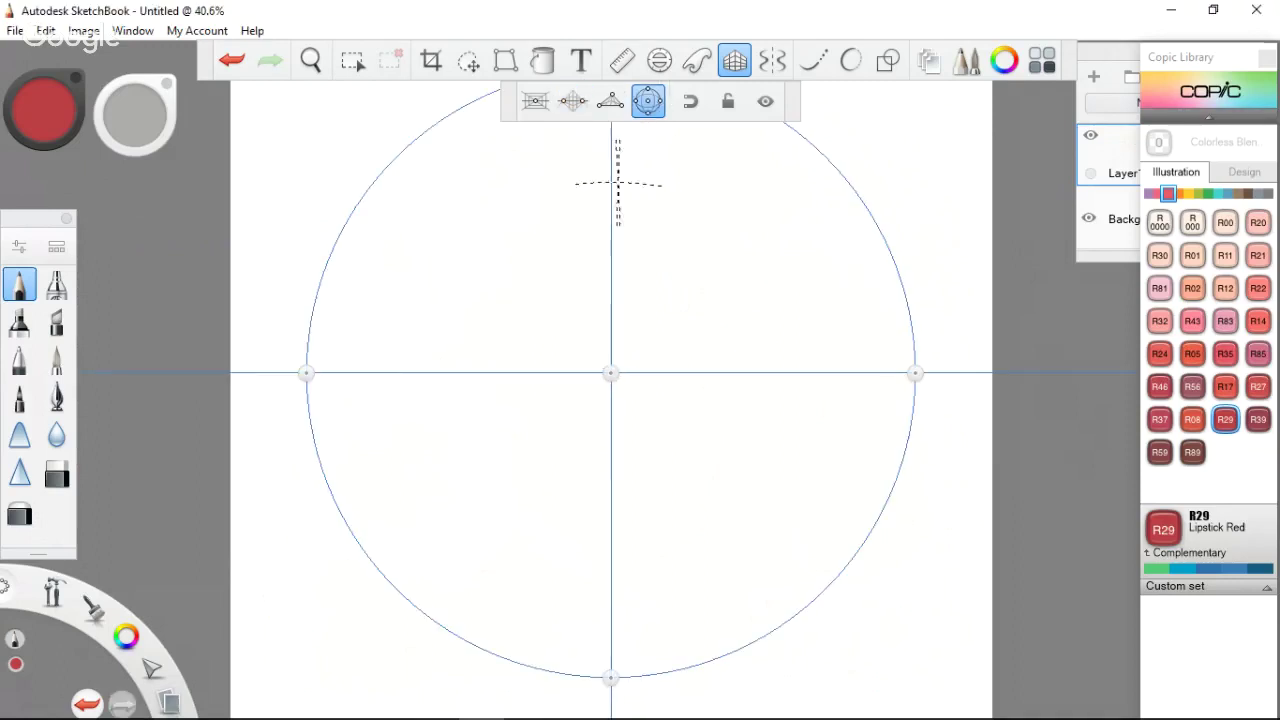
{"action": "left_click_drag", "start_coordinate": [446, 362], "coordinate": [548, 122]}
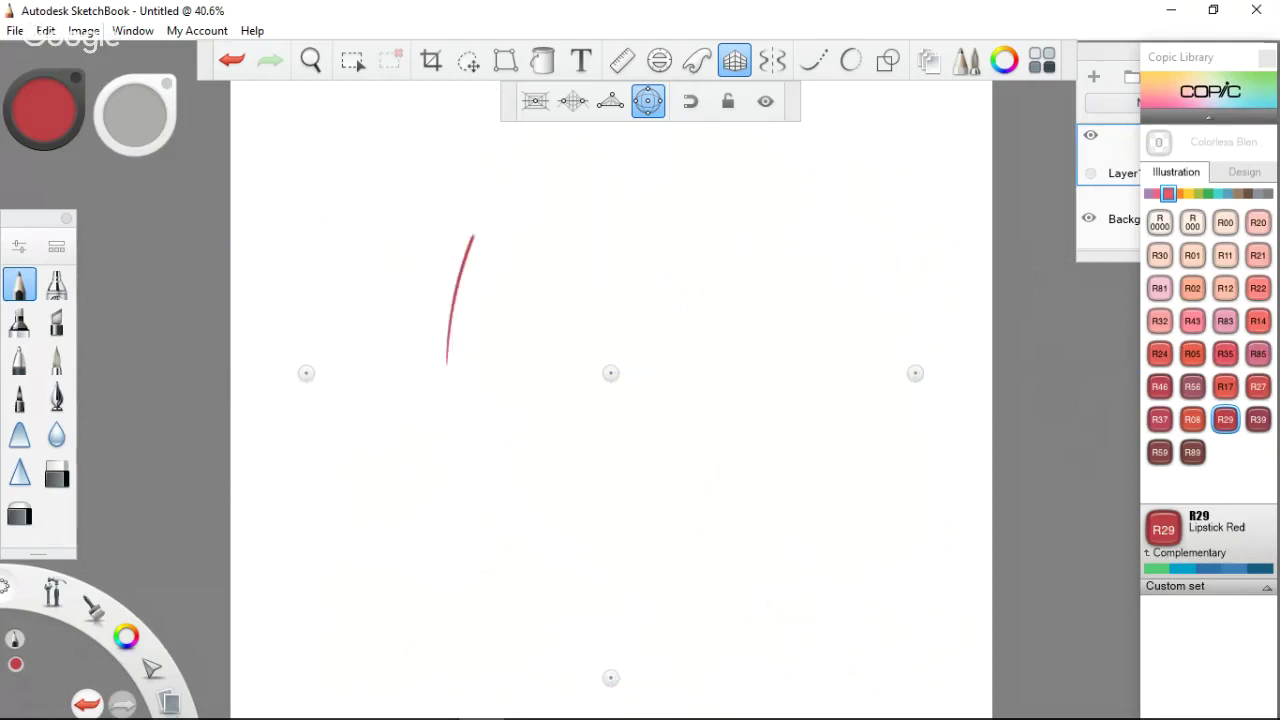
{"action": "left_click_drag", "start_coordinate": [446, 362], "coordinate": [610, 676]}
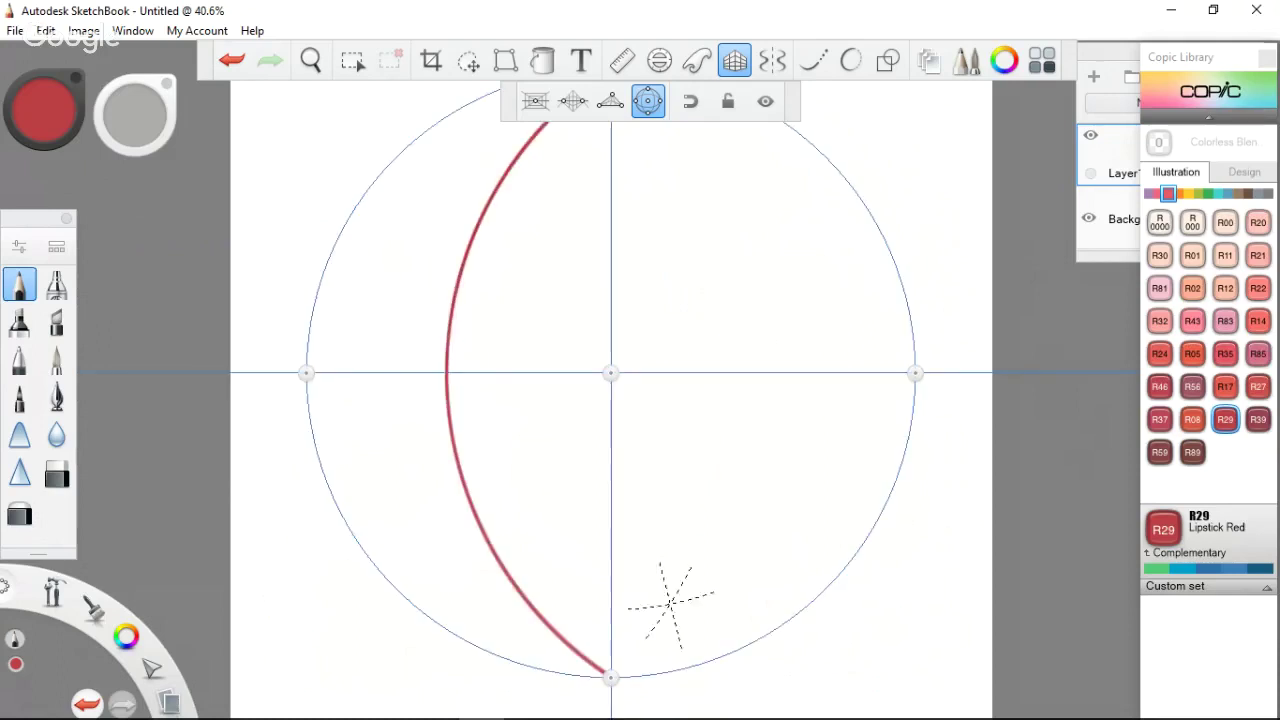
{"action": "key", "text": "ctrl+z"}
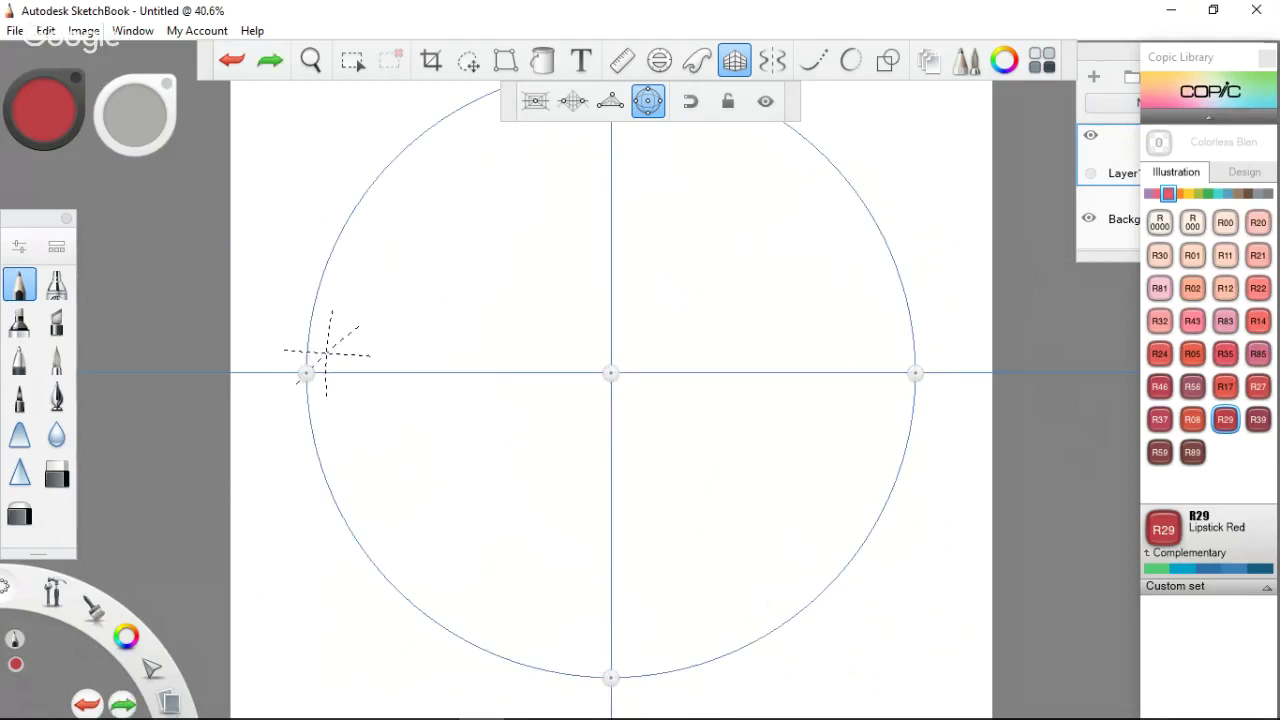
{"action": "left_click_drag", "start_coordinate": [322, 358], "coordinate": [500, 93]}
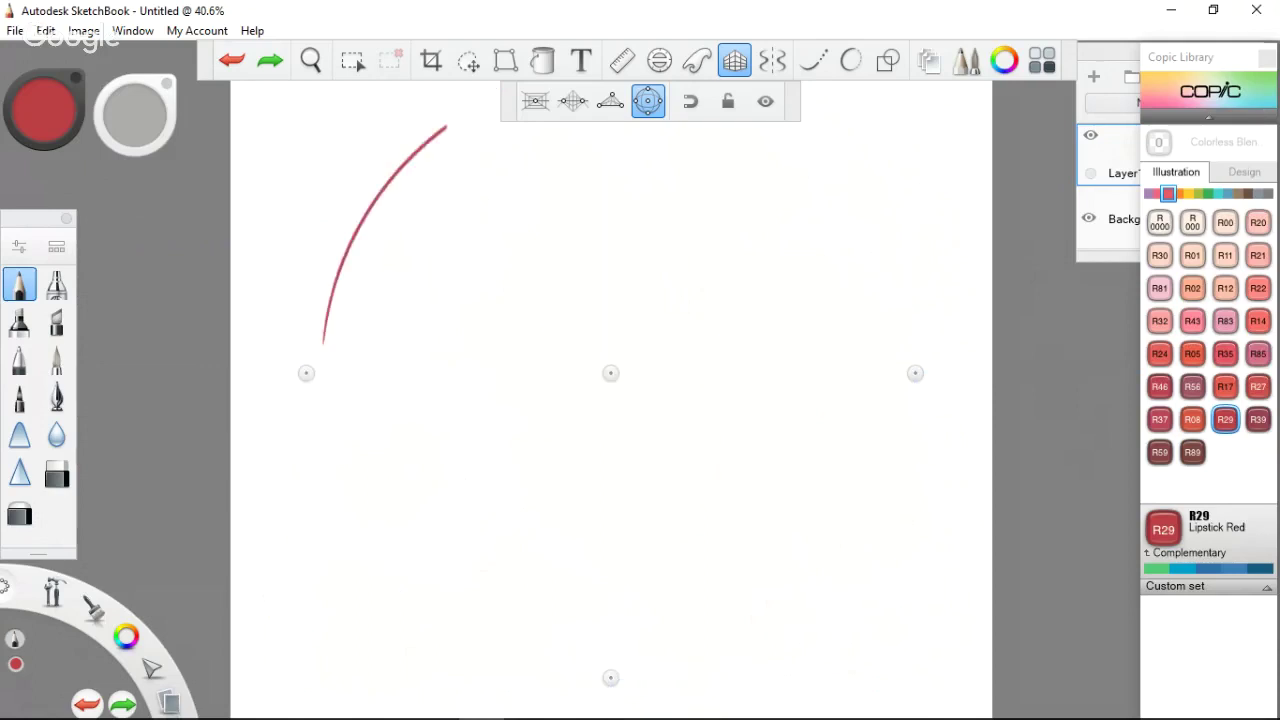
{"action": "key", "text": "ctrl+z"}
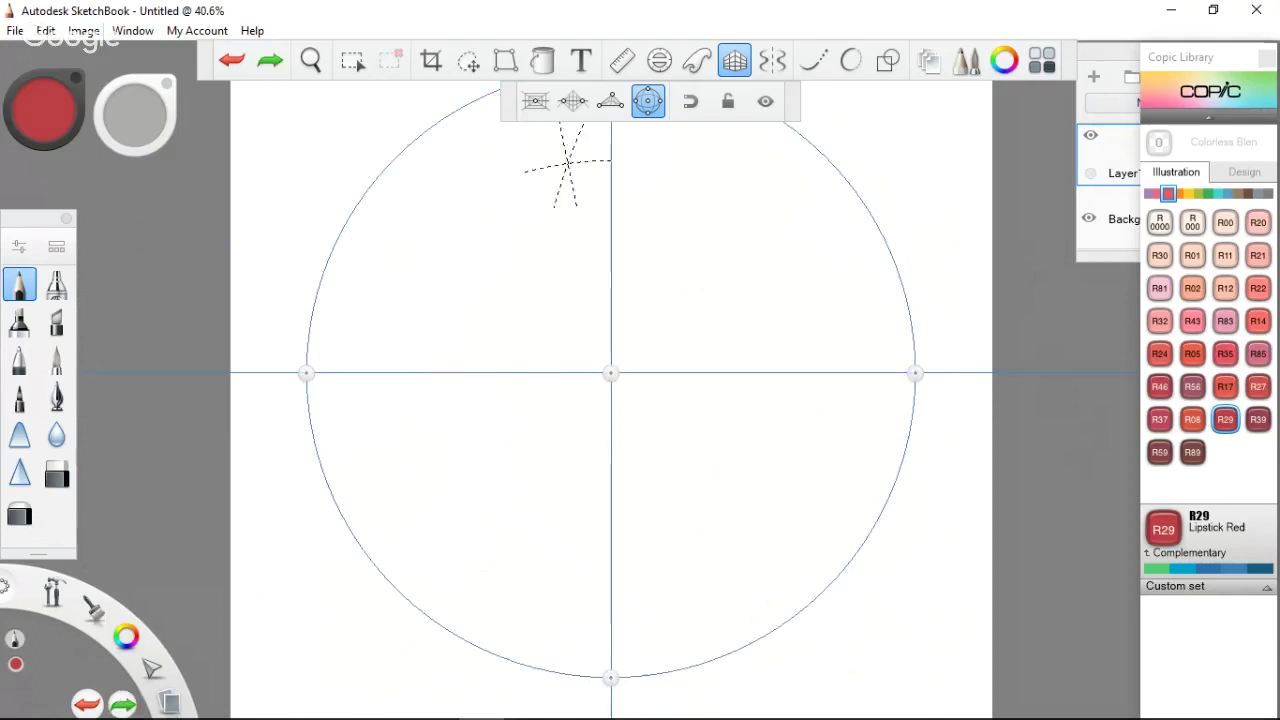
Add the Ellipse guide and reshape it into a near-circle of about 74°
{"action": "left_click", "coordinate": [660, 62]}
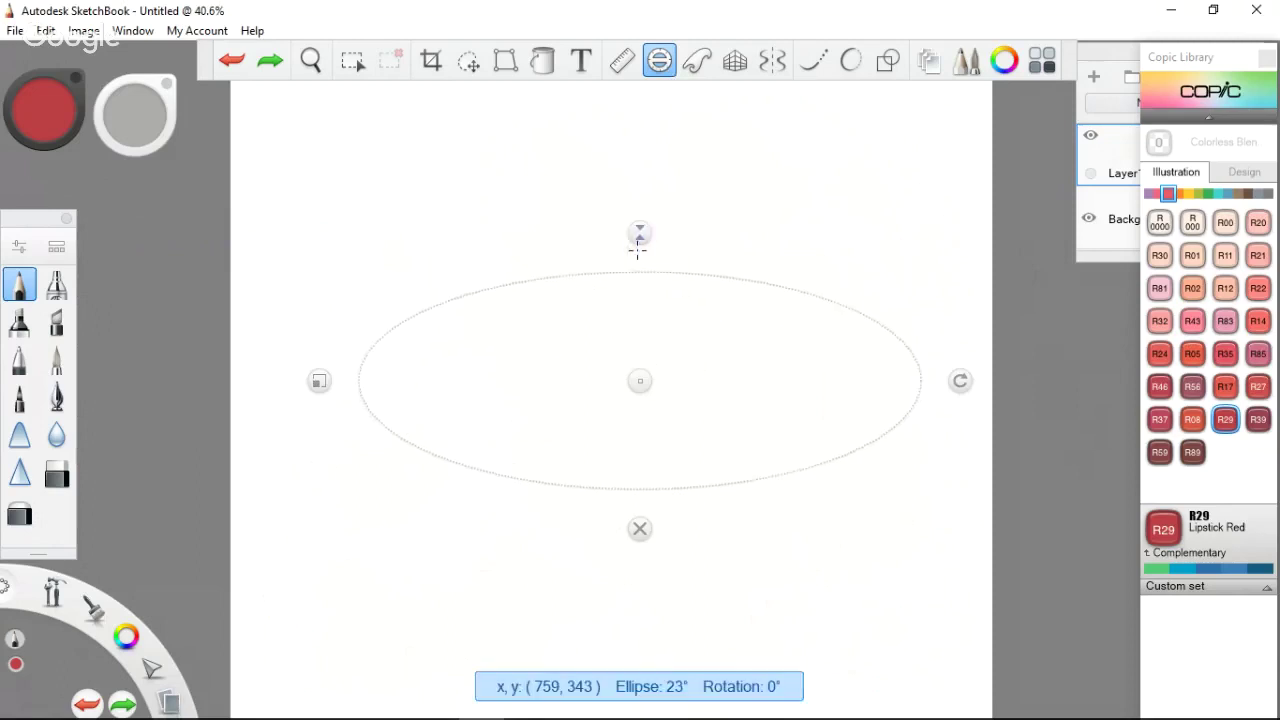
{"action": "left_click_drag", "start_coordinate": [639, 249], "coordinate": [640, 190]}
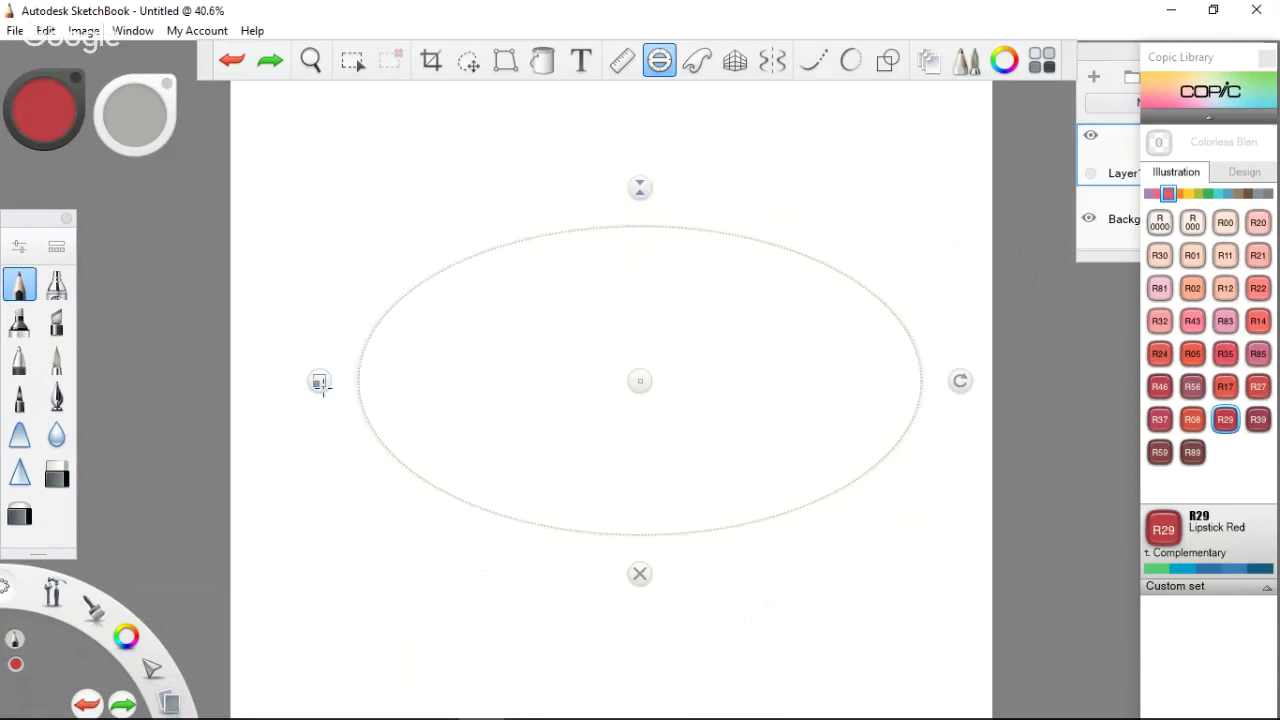
{"action": "left_click_drag", "start_coordinate": [320, 383], "coordinate": [323, 387]}
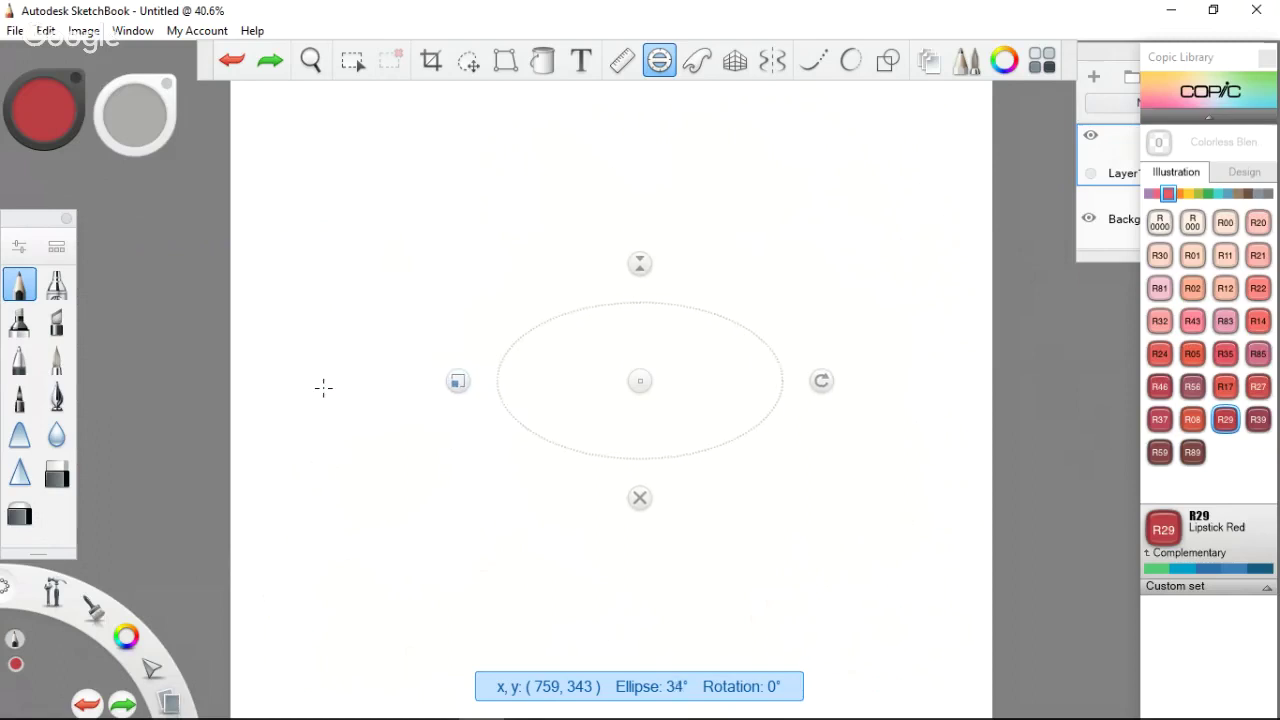
{"action": "left_click_drag", "start_coordinate": [640, 266], "coordinate": [646, 269]}
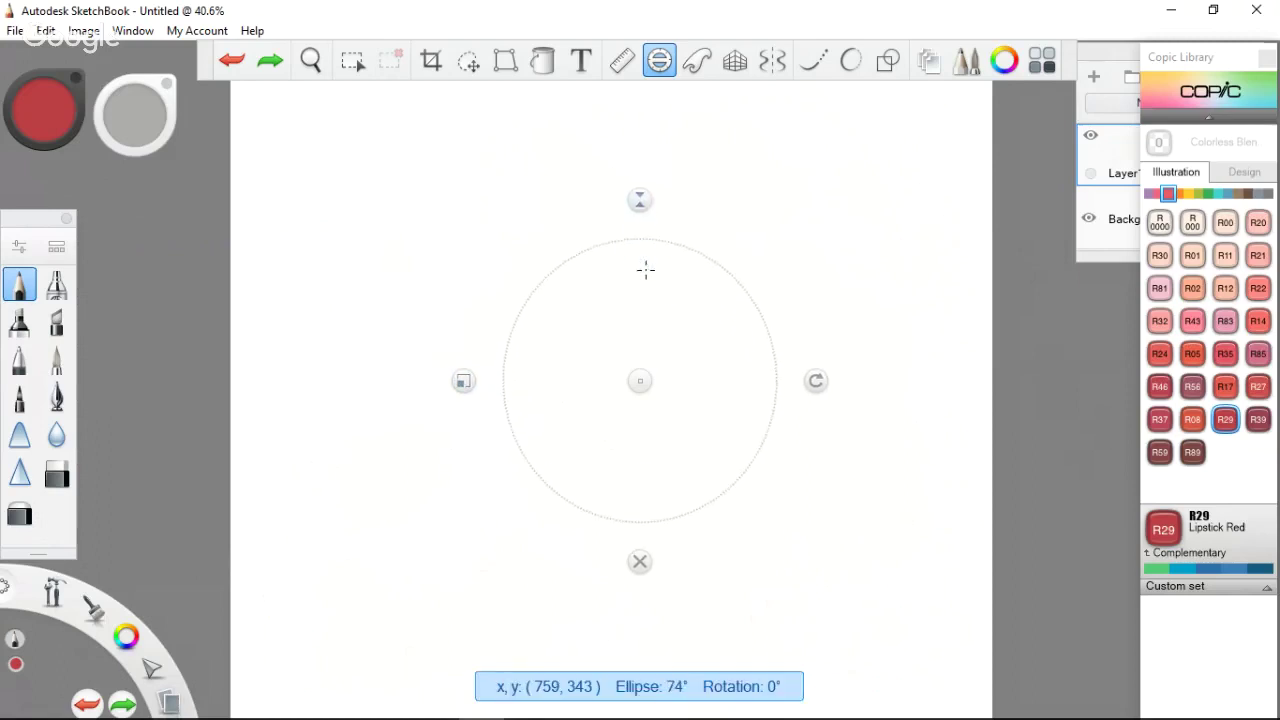
{"action": "left_click_drag", "start_coordinate": [461, 381], "coordinate": [466, 381]}
{"action": "left_click_drag", "start_coordinate": [640, 198], "coordinate": [640, 200]}
Trace a red circle along the ellipse guide, redoing the first attempt
{"action": "left_click_drag", "start_coordinate": [706, 226], "coordinate": [706, 229]}
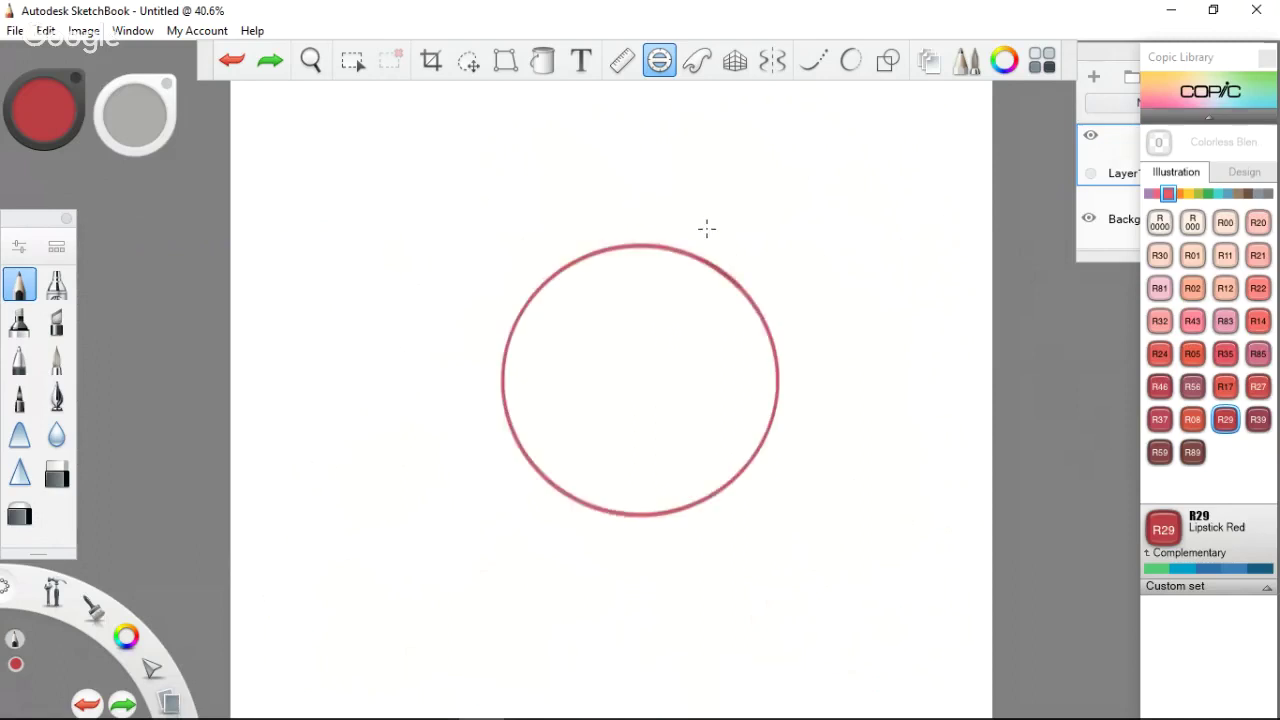
{"action": "key", "text": "ctrl+z"}
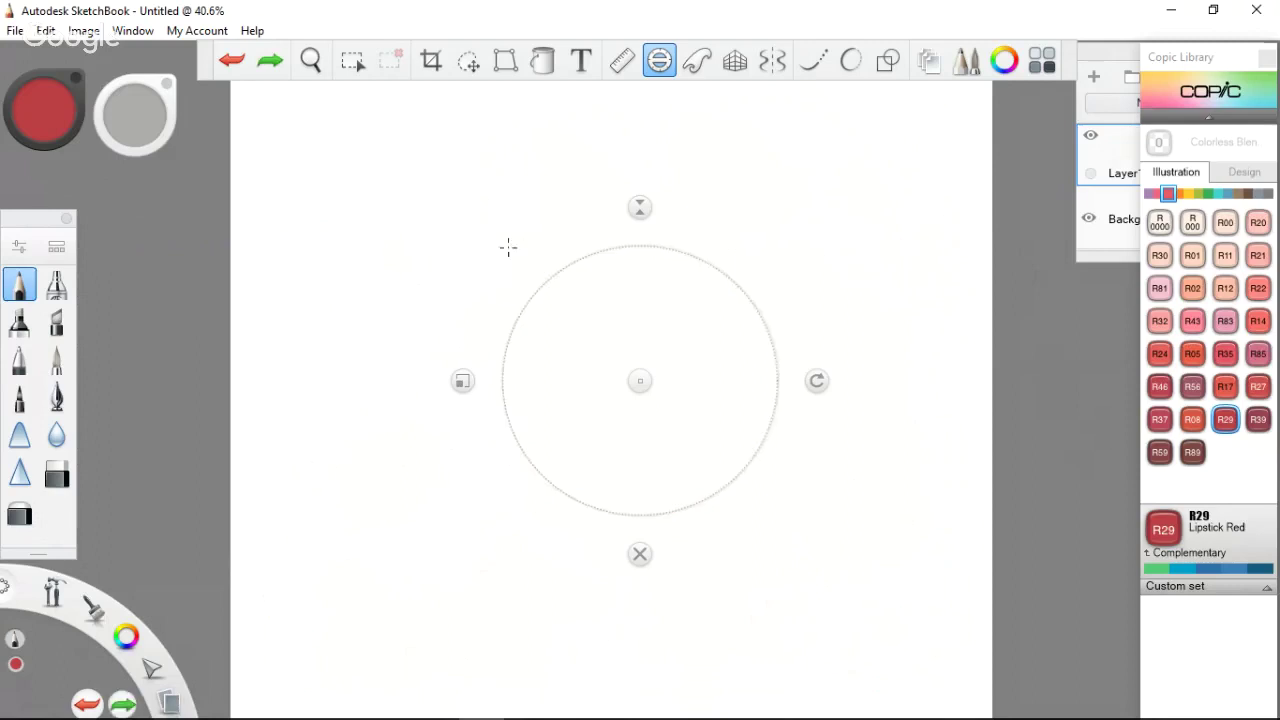
{"action": "left_click_drag", "start_coordinate": [558, 270], "coordinate": [508, 422]}
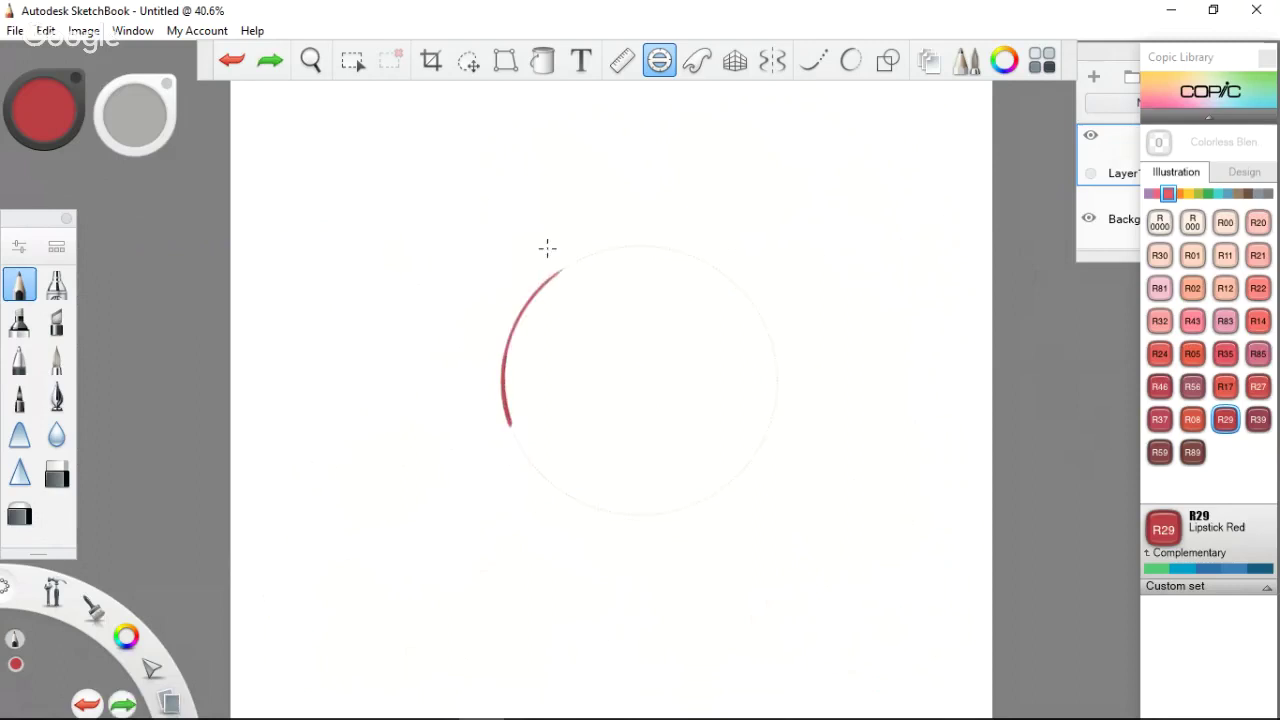
{"action": "left_click_drag", "start_coordinate": [497, 320], "coordinate": [564, 470]}
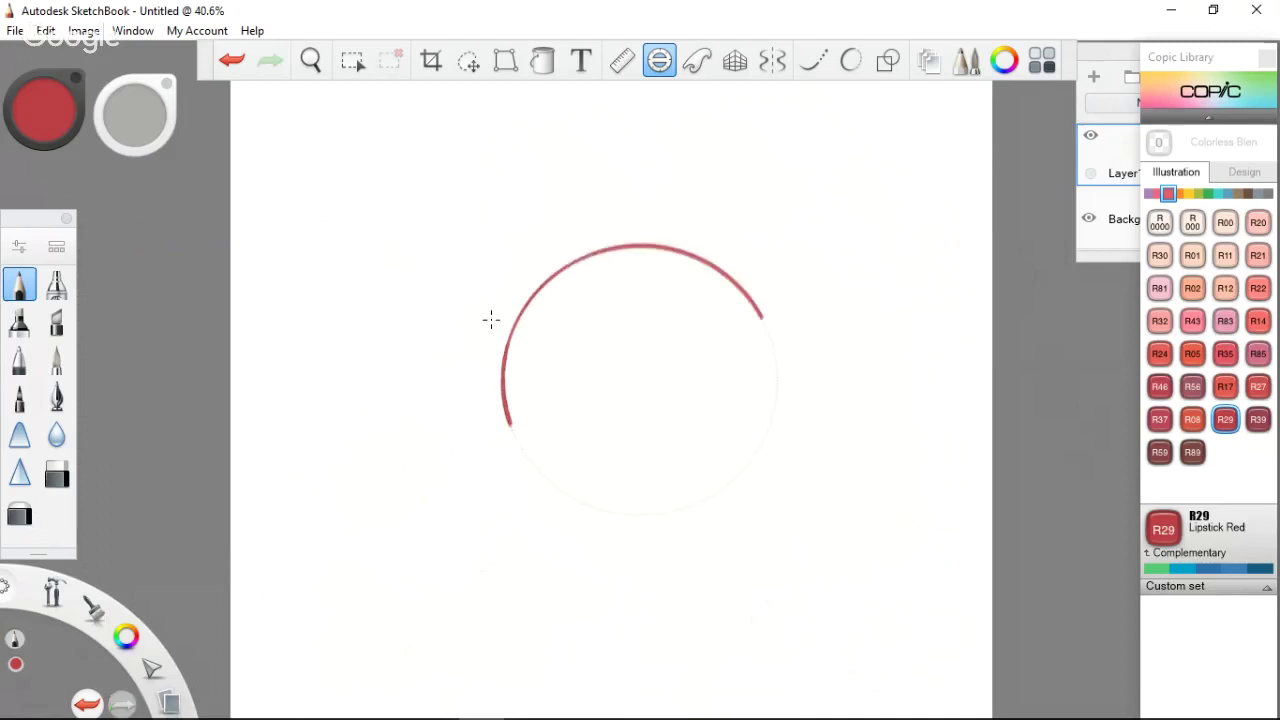
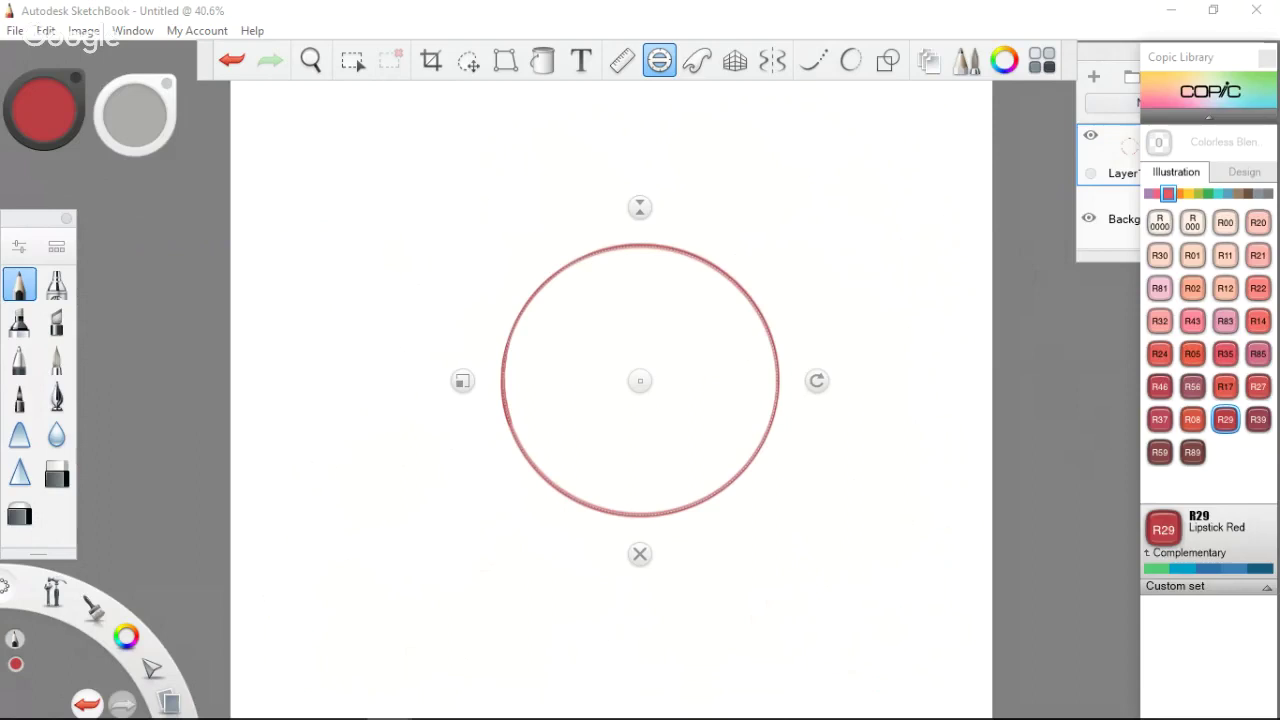
Close the ellipse guide, undo the red circle, and set the colour to Copic 100 Black
{"action": "left_click", "coordinate": [641, 555]}
{"action": "key", "text": "ctrl+z"}
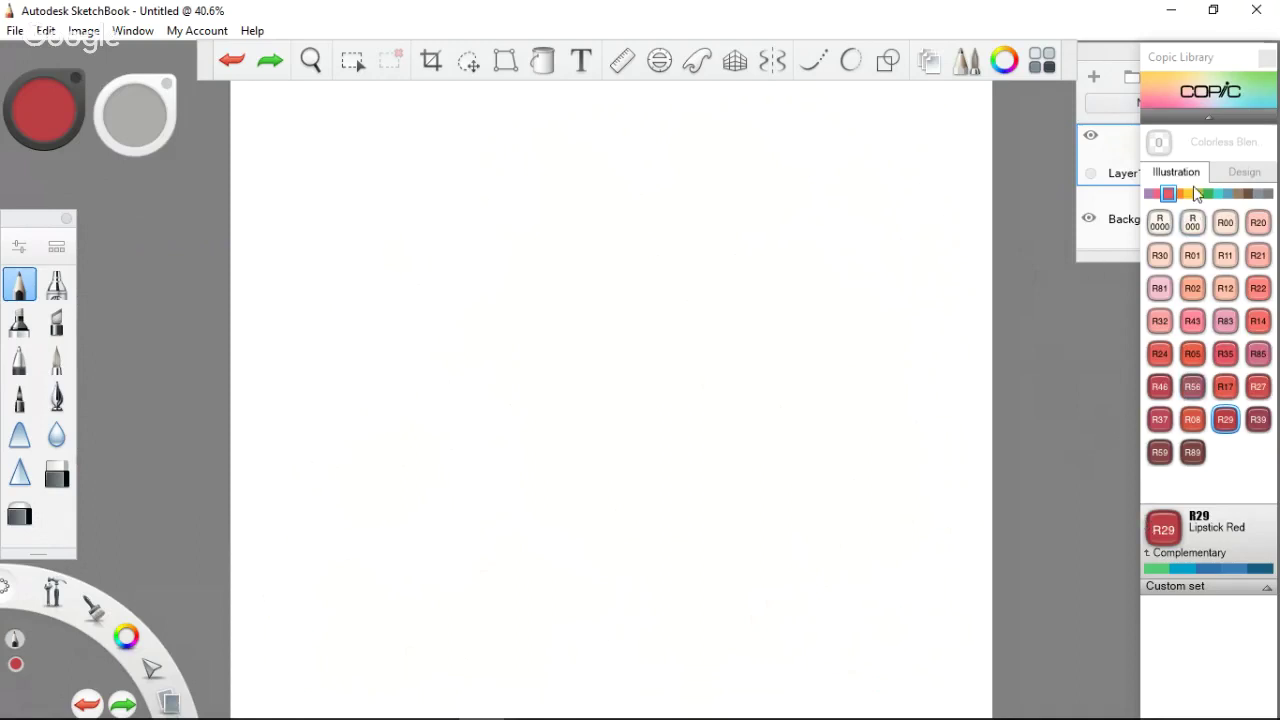
{"action": "left_click", "coordinate": [1268, 194]}
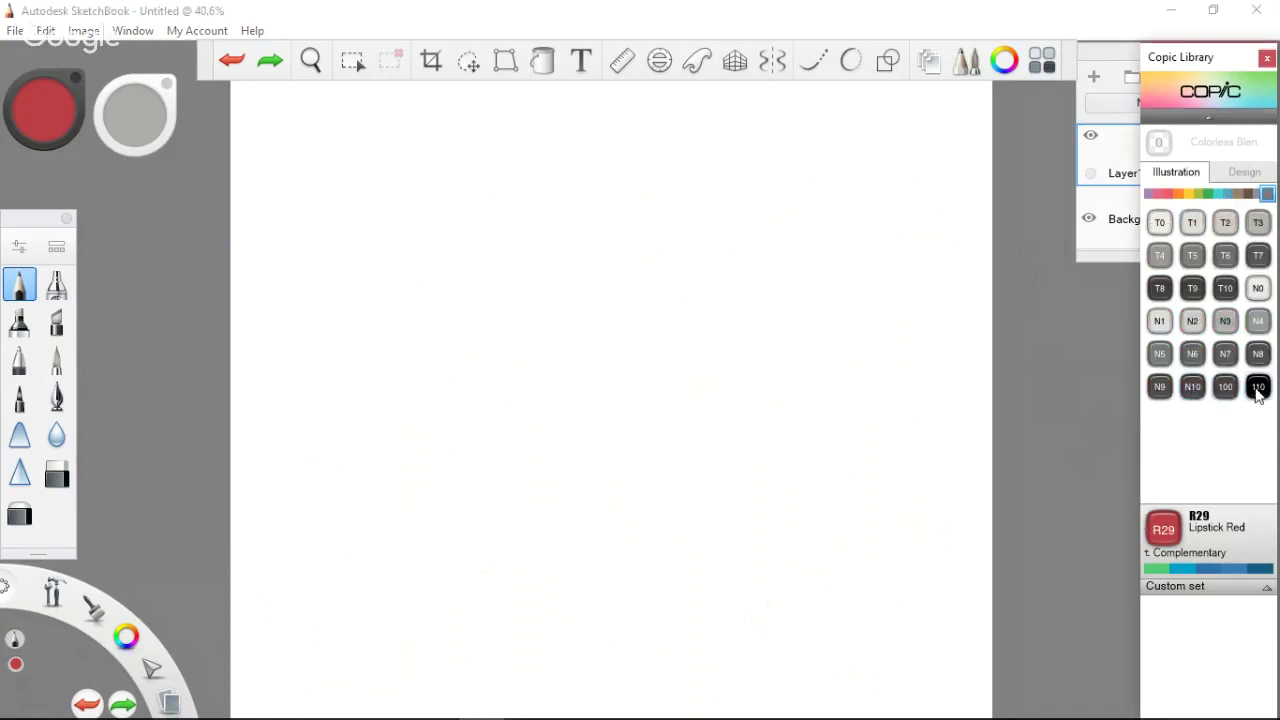
{"action": "left_click", "coordinate": [1258, 386]}
{"action": "left_click", "coordinate": [1225, 386]}
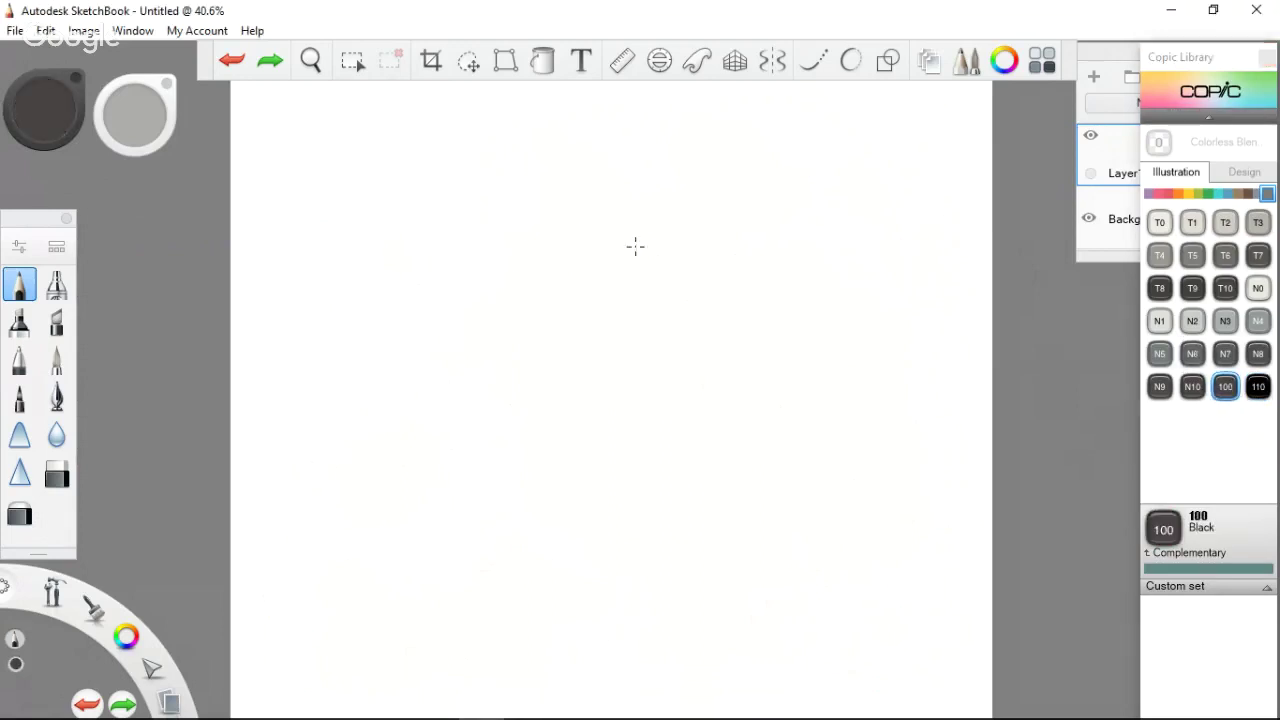
Switch to Copic 110 Special Black and zoom out the canvas
{"action": "left_click", "coordinate": [1258, 388]}
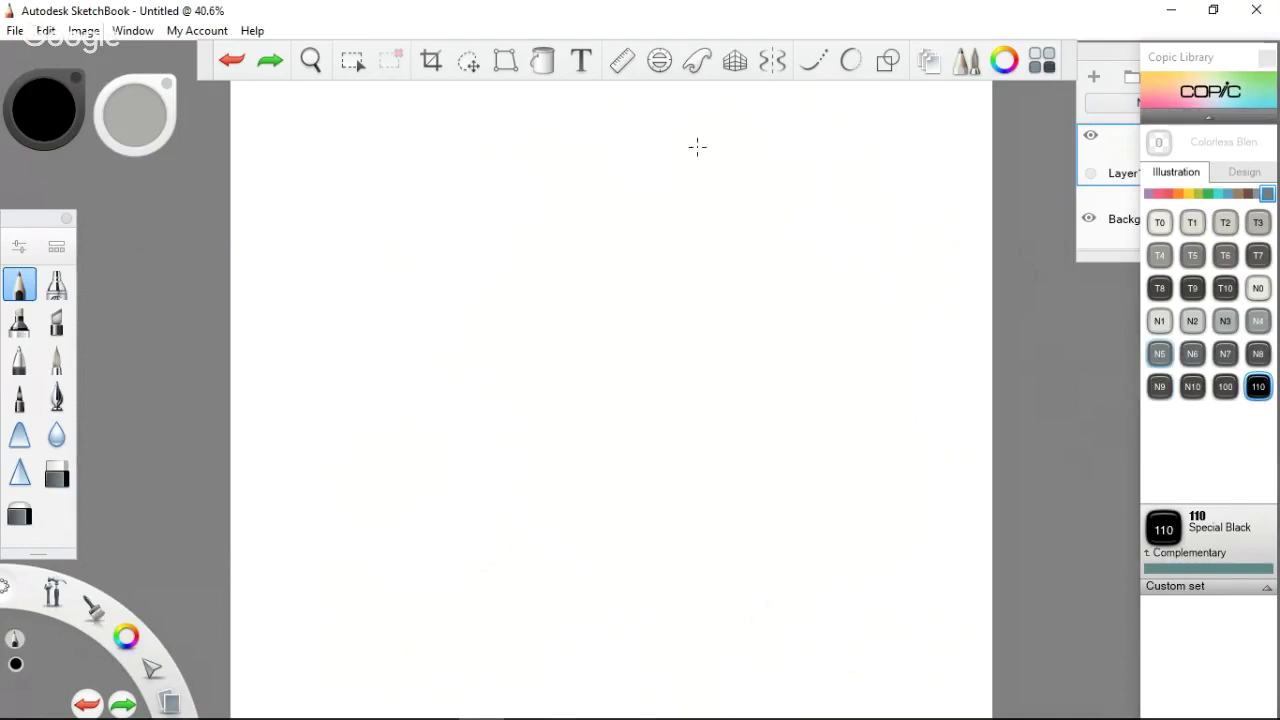
{"action": "key", "text": "space"}
{"action": "key", "text": "space"}
{"action": "mouse_move", "coordinate": [765, 88]}
{"action": "left_mouse_down"}
{"action": "mouse_move", "coordinate": [490, 125]}
{"action": "mouse_move", "coordinate": [400, 92]}
{"action": "left_mouse_up"}
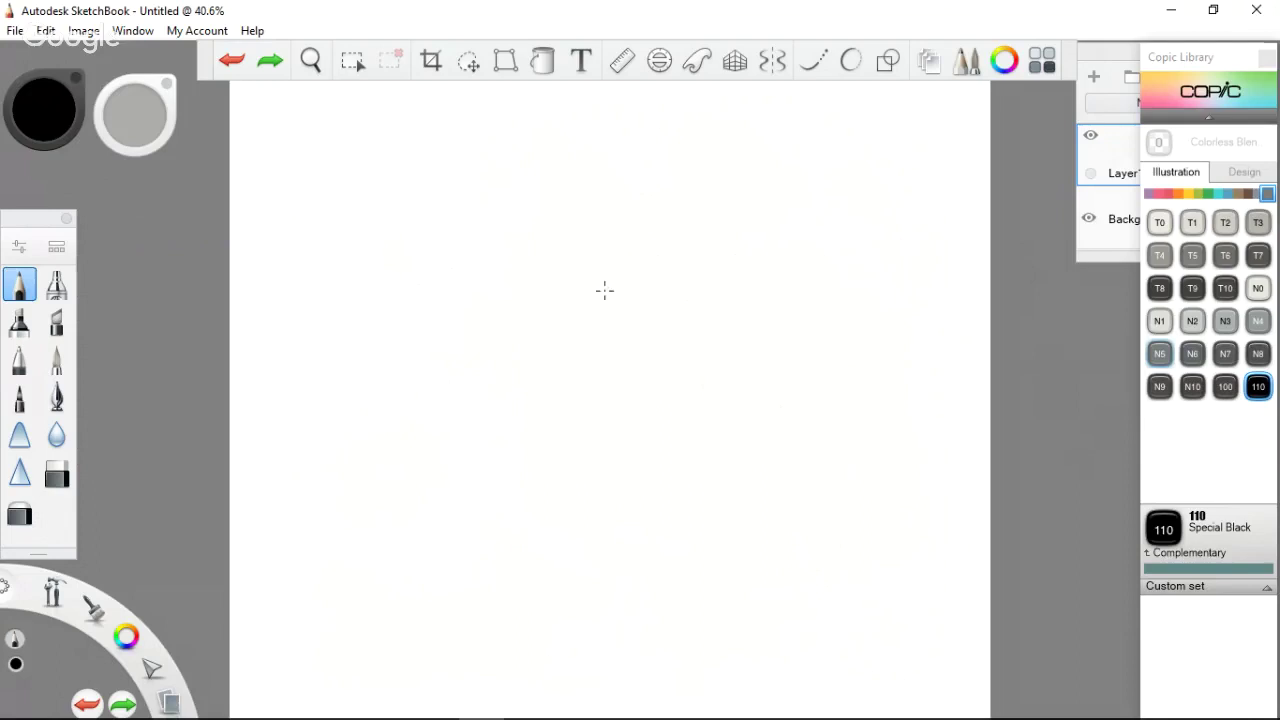
Pencil the oval head outline, redoing the first curves
{"action": "left_click_drag", "start_coordinate": [536, 147], "coordinate": [600, 320]}
{"action": "left_click_drag", "start_coordinate": [538, 140], "coordinate": [607, 115]}
{"action": "key", "text": "ctrl+z"}
{"action": "key", "text": "ctrl+z"}
{"action": "left_click_drag", "start_coordinate": [548, 150], "coordinate": [594, 335]}
{"action": "key", "text": "ctrl+z"}
{"action": "left_click_drag", "start_coordinate": [550, 166], "coordinate": [670, 333]}
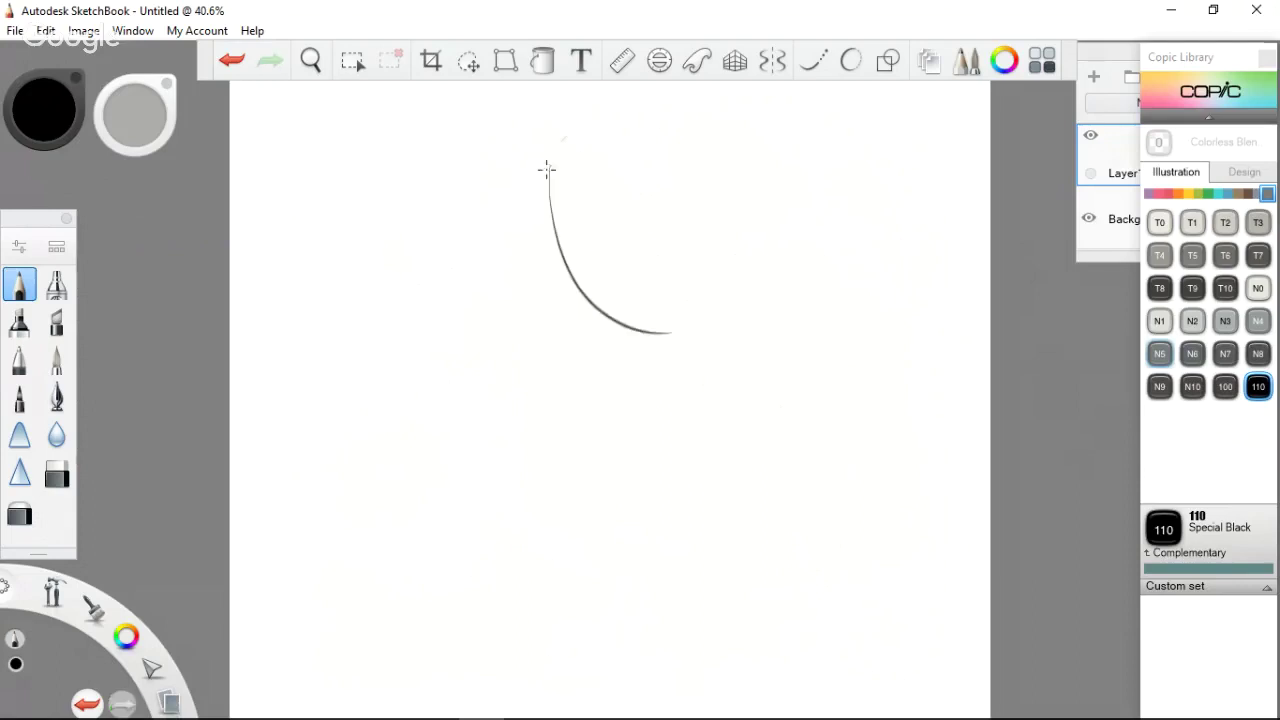
{"action": "left_click_drag", "start_coordinate": [547, 169], "coordinate": [598, 112]}
{"action": "mouse_move", "coordinate": [550, 172]}
{"action": "left_mouse_down"}
{"action": "mouse_move", "coordinate": [643, 99]}
{"action": "mouse_move", "coordinate": [660, 122]}
{"action": "left_mouse_up"}
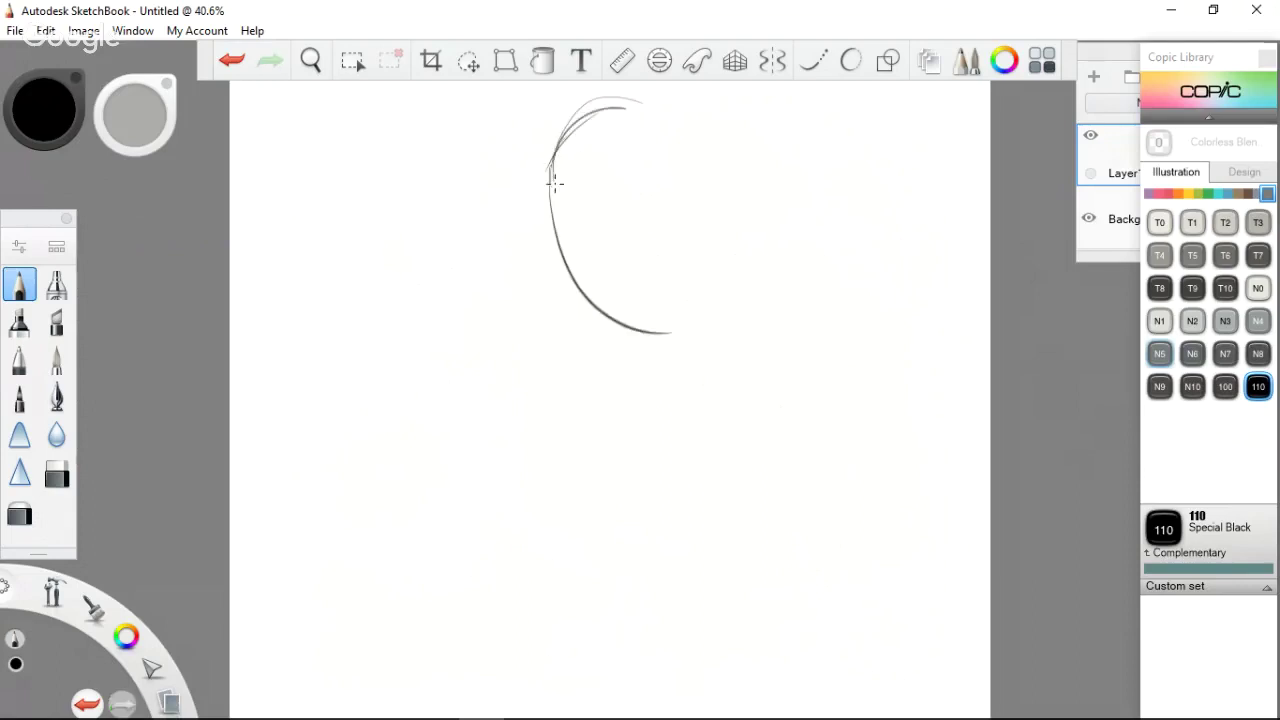
{"action": "mouse_move", "coordinate": [554, 156]}
{"action": "left_mouse_down"}
{"action": "mouse_move", "coordinate": [684, 140]}
{"action": "mouse_move", "coordinate": [710, 240]}
{"action": "left_mouse_up"}
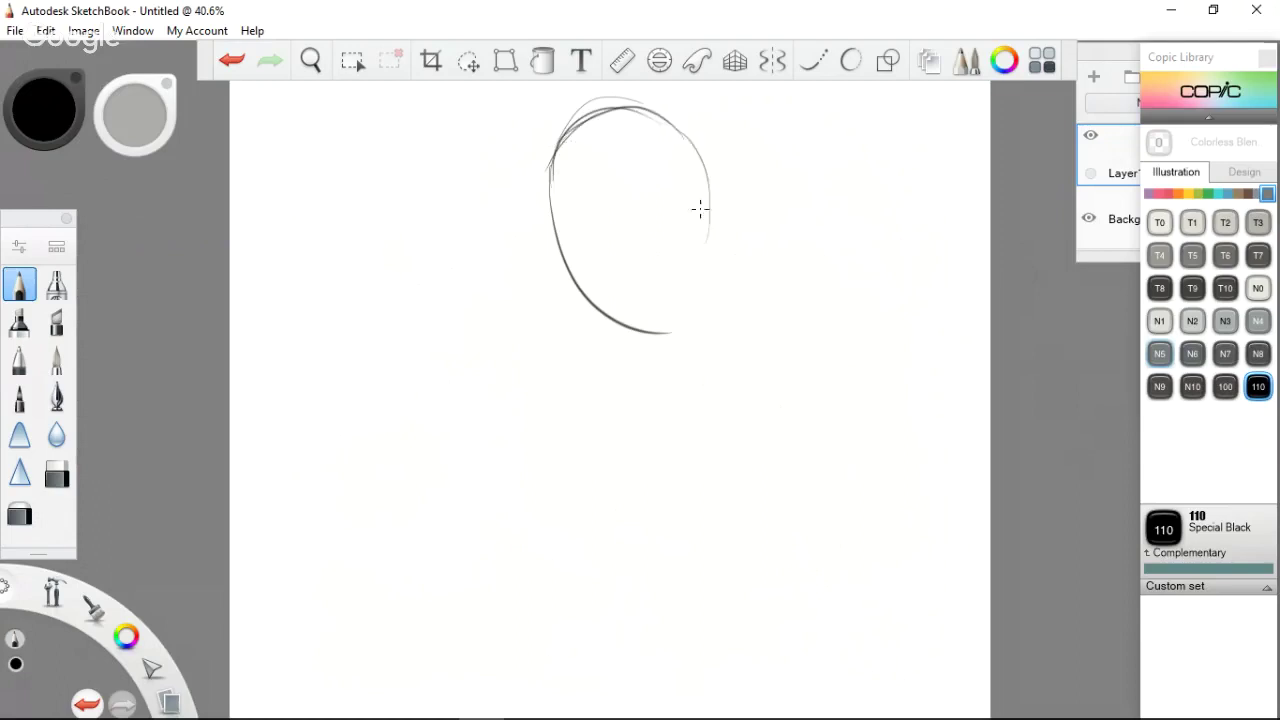
{"action": "left_click_drag", "start_coordinate": [708, 152], "coordinate": [683, 302]}
{"action": "mouse_move", "coordinate": [714, 238]}
{"action": "left_mouse_down"}
{"action": "mouse_move", "coordinate": [697, 321]}
{"action": "mouse_move", "coordinate": [708, 243]}
{"action": "left_mouse_up"}
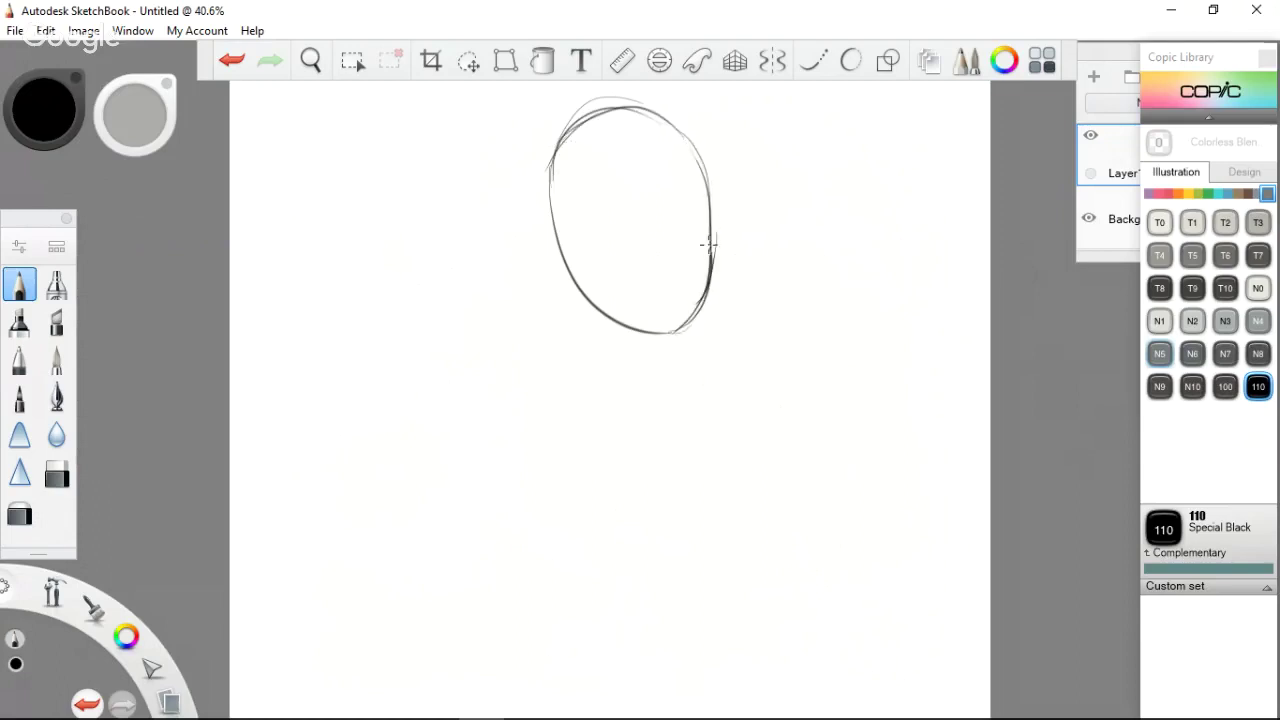
Draw the neck lines and the shoulder curve down into the body
{"action": "mouse_move", "coordinate": [710, 318]}
{"action": "left_mouse_down"}
{"action": "mouse_move", "coordinate": [702, 358]}
{"action": "mouse_move", "coordinate": [690, 330]}
{"action": "mouse_move", "coordinate": [689, 364]}
{"action": "left_mouse_up"}
{"action": "mouse_move", "coordinate": [710, 290]}
{"action": "left_mouse_down"}
{"action": "mouse_move", "coordinate": [708, 360]}
{"action": "mouse_move", "coordinate": [706, 348]}
{"action": "mouse_move", "coordinate": [687, 362]}
{"action": "left_mouse_up"}
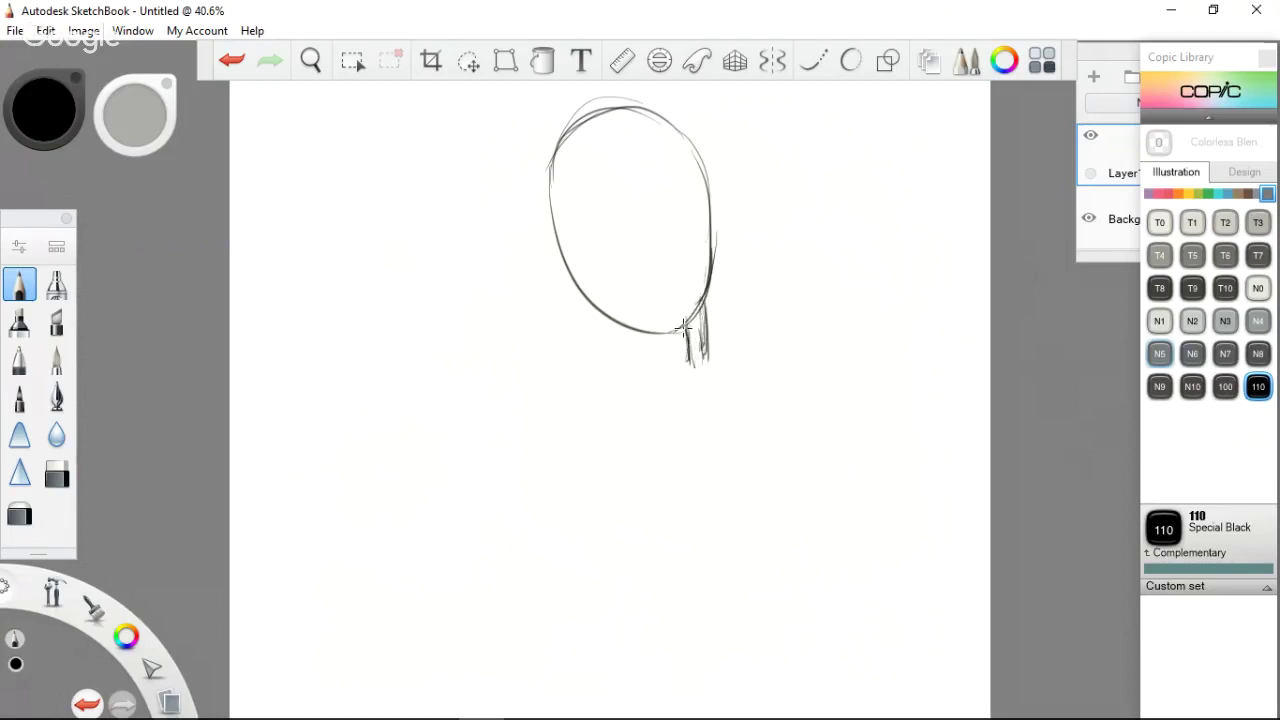
{"action": "mouse_move", "coordinate": [704, 298]}
{"action": "left_mouse_down"}
{"action": "mouse_move", "coordinate": [708, 352]}
{"action": "mouse_move", "coordinate": [704, 336]}
{"action": "mouse_move", "coordinate": [634, 406]}
{"action": "left_mouse_up"}
{"action": "mouse_move", "coordinate": [663, 362]}
{"action": "left_mouse_down"}
{"action": "mouse_move", "coordinate": [632, 420]}
{"action": "mouse_move", "coordinate": [646, 440]}
{"action": "mouse_move", "coordinate": [628, 473]}
{"action": "left_mouse_up"}
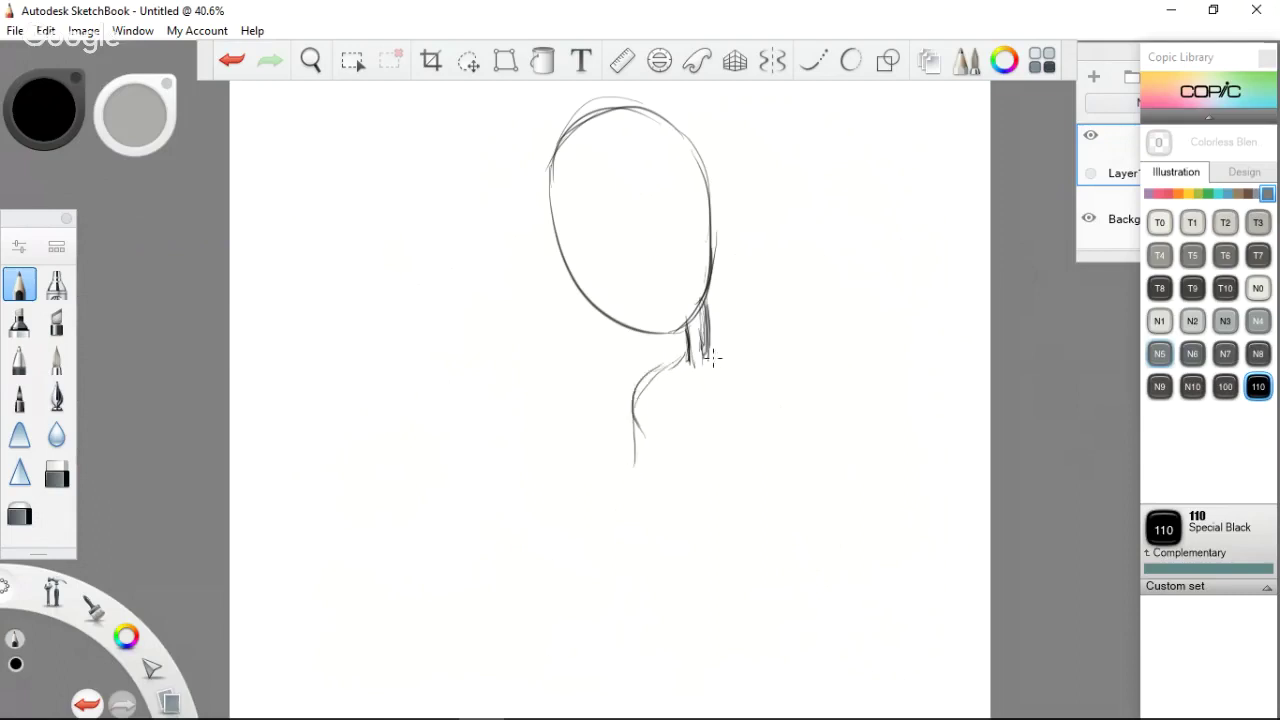
{"action": "mouse_move", "coordinate": [718, 349]}
{"action": "left_mouse_down"}
{"action": "mouse_move", "coordinate": [710, 360]}
{"action": "mouse_move", "coordinate": [765, 400]}
{"action": "mouse_move", "coordinate": [758, 494]}
{"action": "mouse_move", "coordinate": [662, 554]}
{"action": "mouse_move", "coordinate": [647, 527]}
{"action": "mouse_move", "coordinate": [745, 515]}
{"action": "mouse_move", "coordinate": [684, 540]}
{"action": "mouse_move", "coordinate": [642, 521]}
{"action": "mouse_move", "coordinate": [643, 503]}
{"action": "left_mouse_up"}
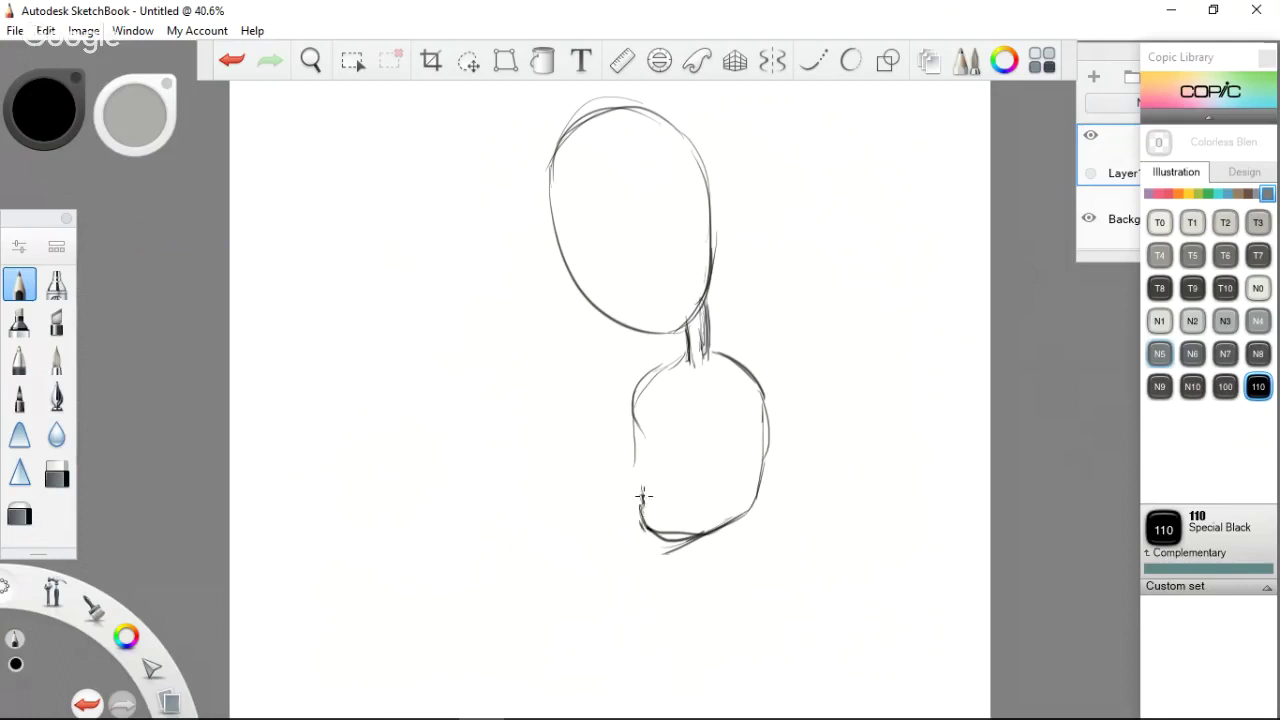
Draw the lower body line and fist strokes, discarding three trial curves
{"action": "left_click_drag", "start_coordinate": [642, 492], "coordinate": [643, 480]}
{"action": "left_click_drag", "start_coordinate": [649, 487], "coordinate": [675, 495]}
{"action": "mouse_move", "coordinate": [692, 500]}
{"action": "left_mouse_down"}
{"action": "mouse_move", "coordinate": [681, 481]}
{"action": "mouse_move", "coordinate": [709, 511]}
{"action": "mouse_move", "coordinate": [736, 504]}
{"action": "mouse_move", "coordinate": [746, 462]}
{"action": "mouse_move", "coordinate": [744, 500]}
{"action": "mouse_move", "coordinate": [748, 490]}
{"action": "left_mouse_up"}
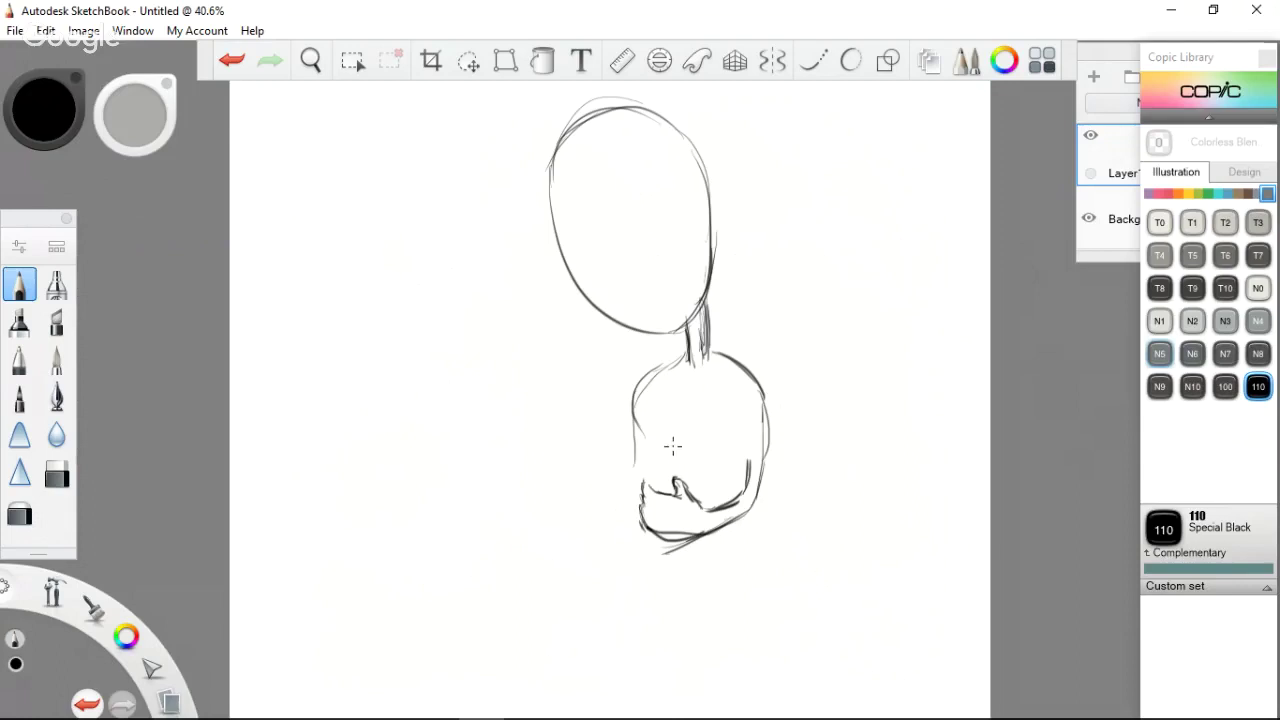
{"action": "left_click_drag", "start_coordinate": [675, 441], "coordinate": [643, 531]}
{"action": "key", "text": "ctrl+z"}
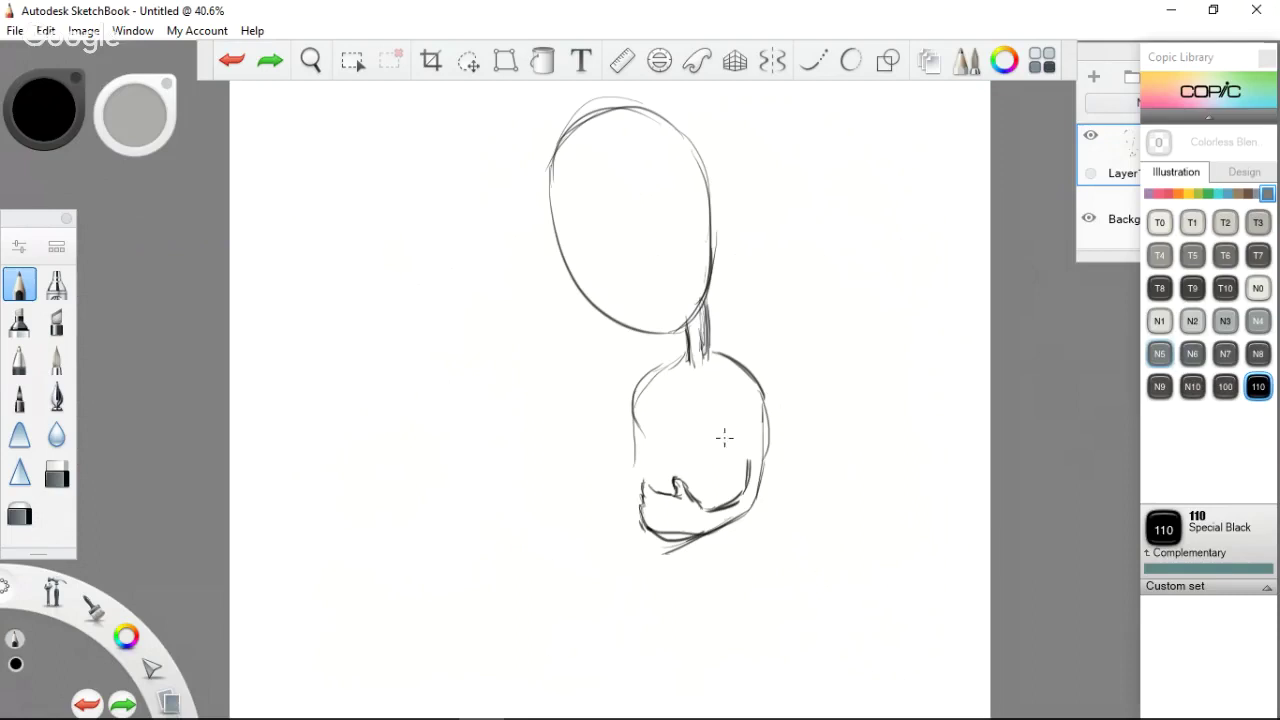
{"action": "left_click_drag", "start_coordinate": [731, 437], "coordinate": [637, 610]}
{"action": "key", "text": "ctrl+z"}
{"action": "mouse_move", "coordinate": [712, 442]}
{"action": "left_mouse_down"}
{"action": "mouse_move", "coordinate": [565, 550]}
{"action": "mouse_move", "coordinate": [578, 590]}
{"action": "left_mouse_up"}
{"action": "key", "text": "ctrl+z"}
Place the ellipse guide as a flattened ellipse over the belly
{"action": "left_click", "coordinate": [659, 60]}
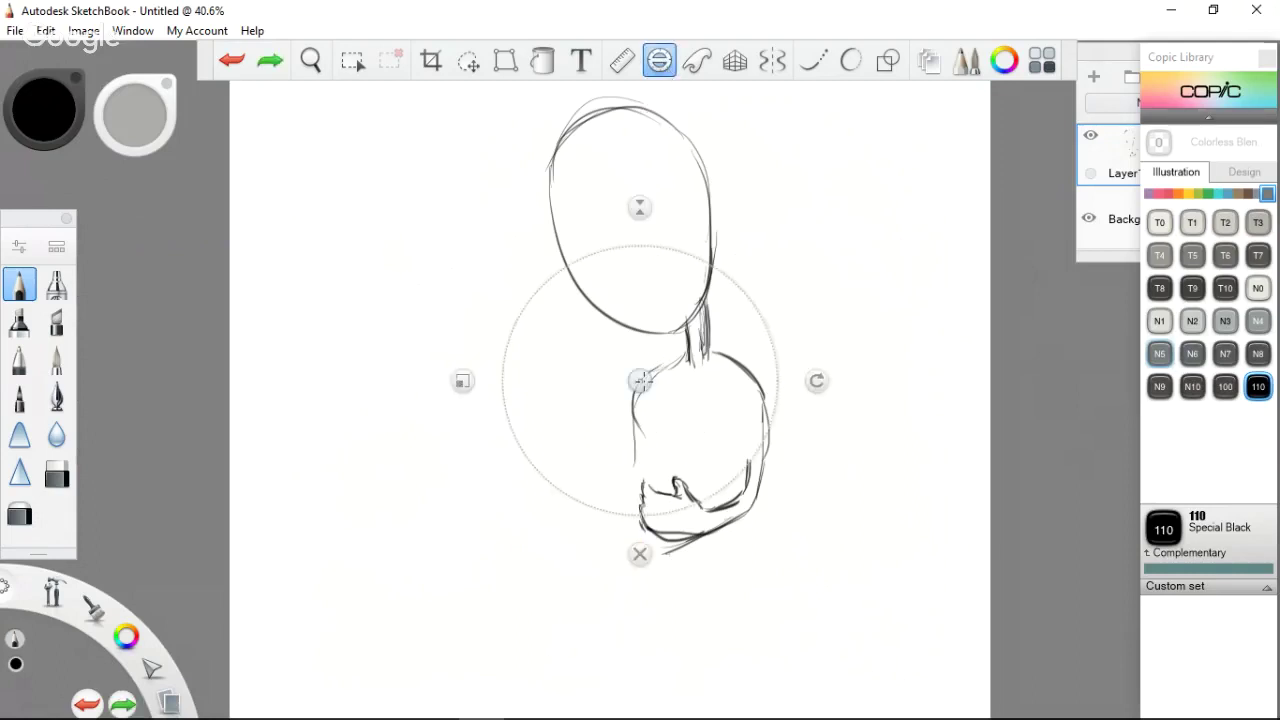
{"action": "left_click_drag", "start_coordinate": [640, 378], "coordinate": [715, 500]}
{"action": "left_click_drag", "start_coordinate": [640, 378], "coordinate": [615, 430]}
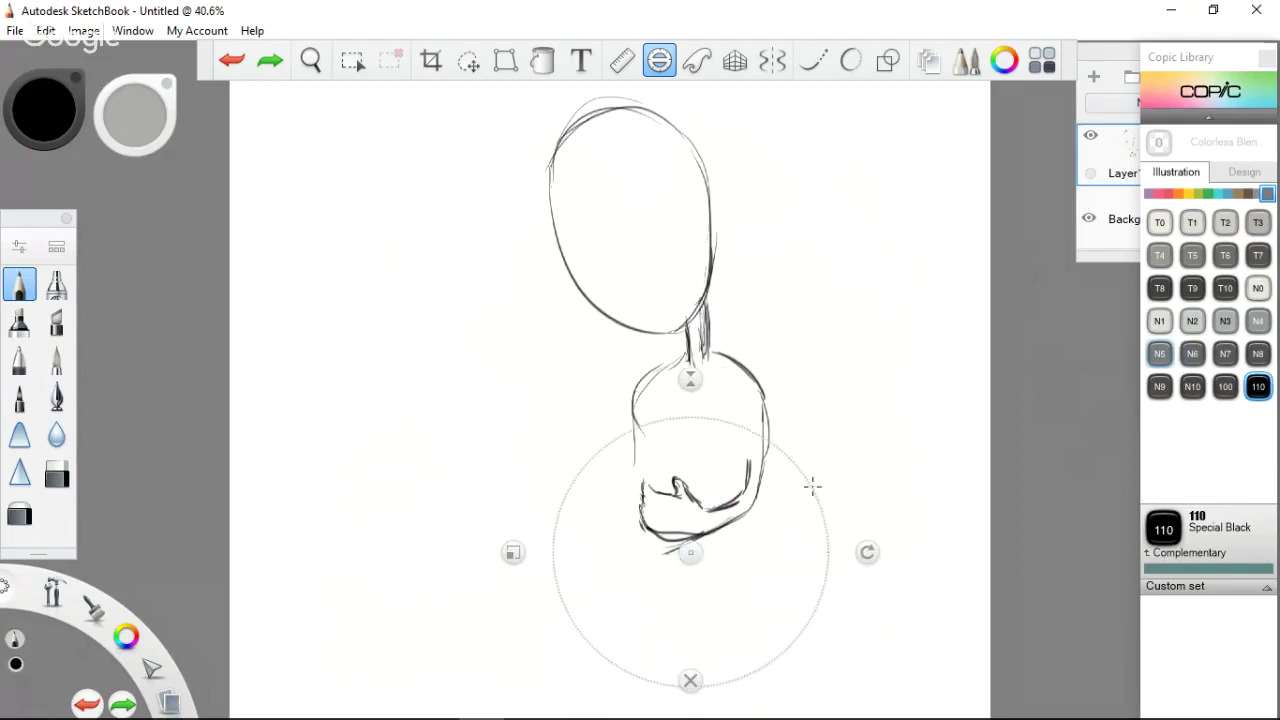
{"action": "left_click_drag", "start_coordinate": [689, 378], "coordinate": [689, 400]}
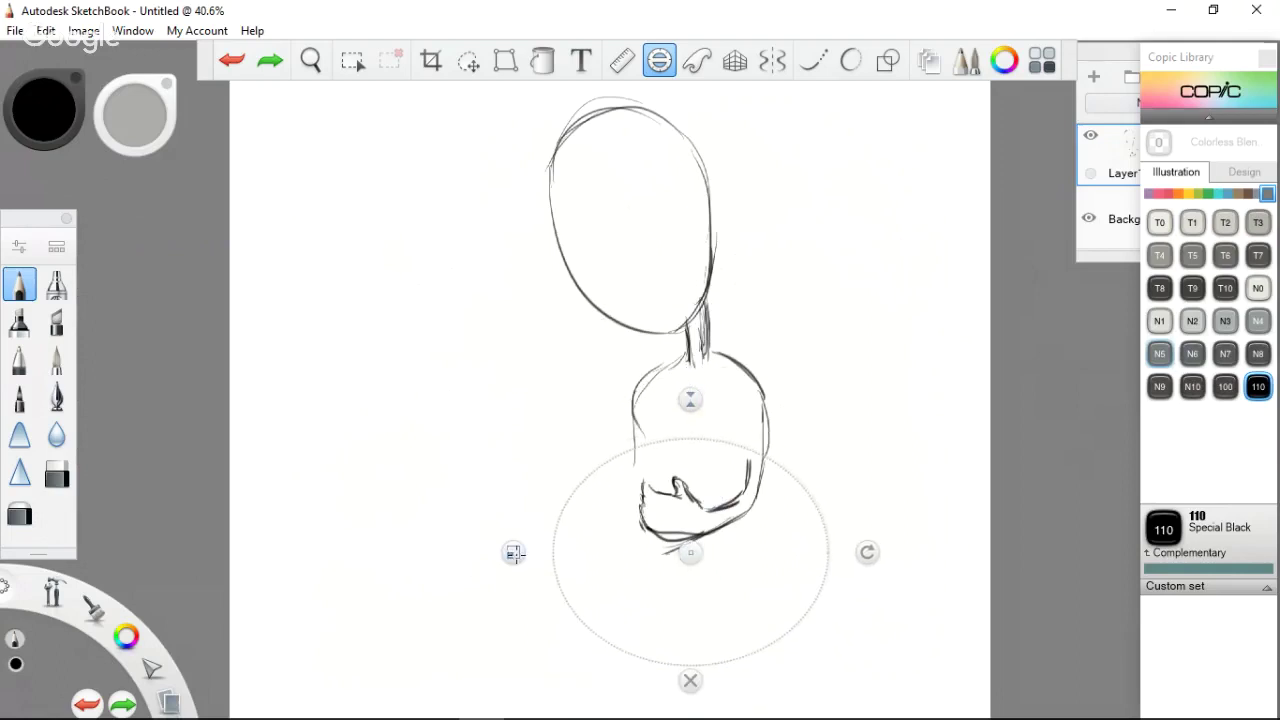
{"action": "left_click_drag", "start_coordinate": [513, 553], "coordinate": [586, 553]}
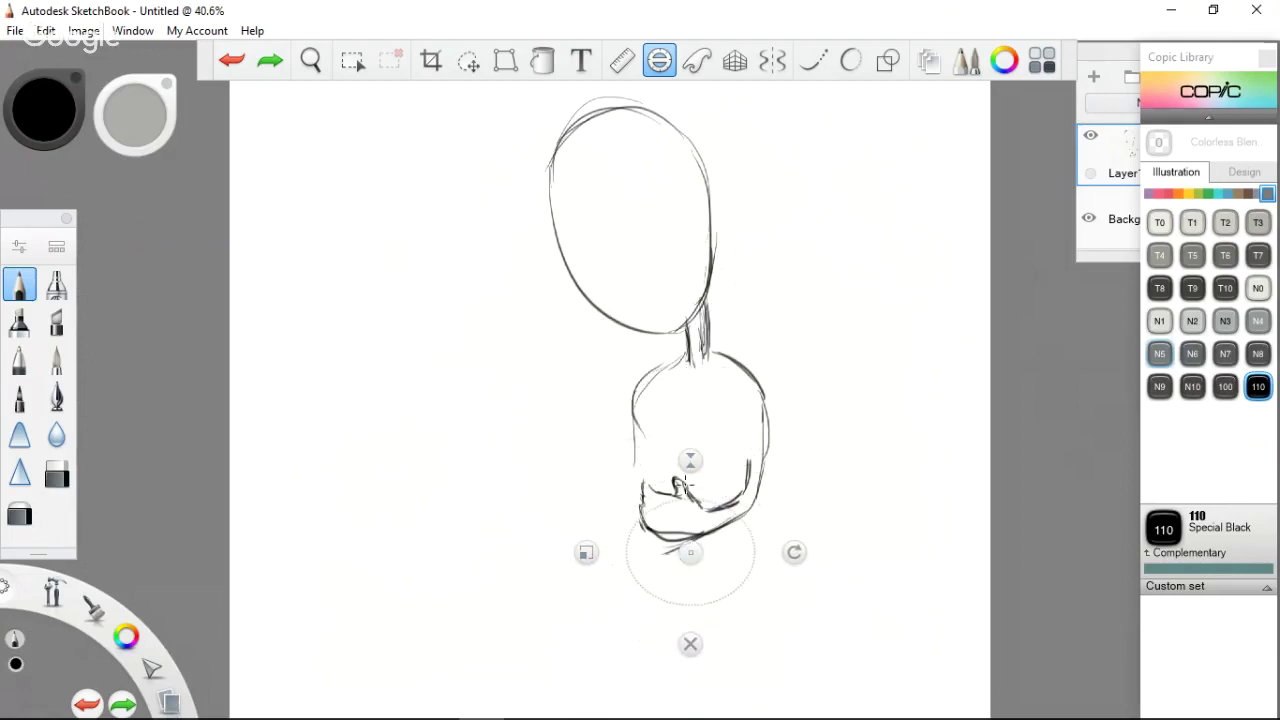
{"action": "left_click_drag", "start_coordinate": [689, 457], "coordinate": [690, 441]}
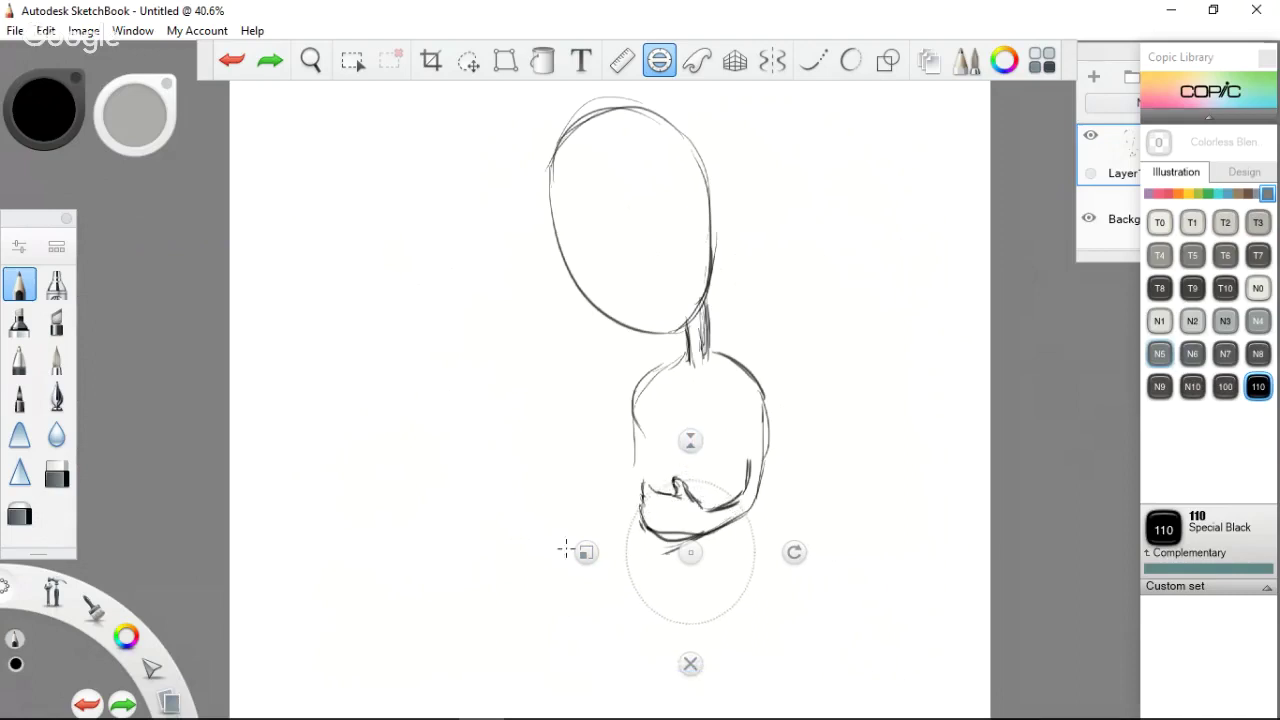
{"action": "left_click_drag", "start_coordinate": [586, 553], "coordinate": [541, 553]}
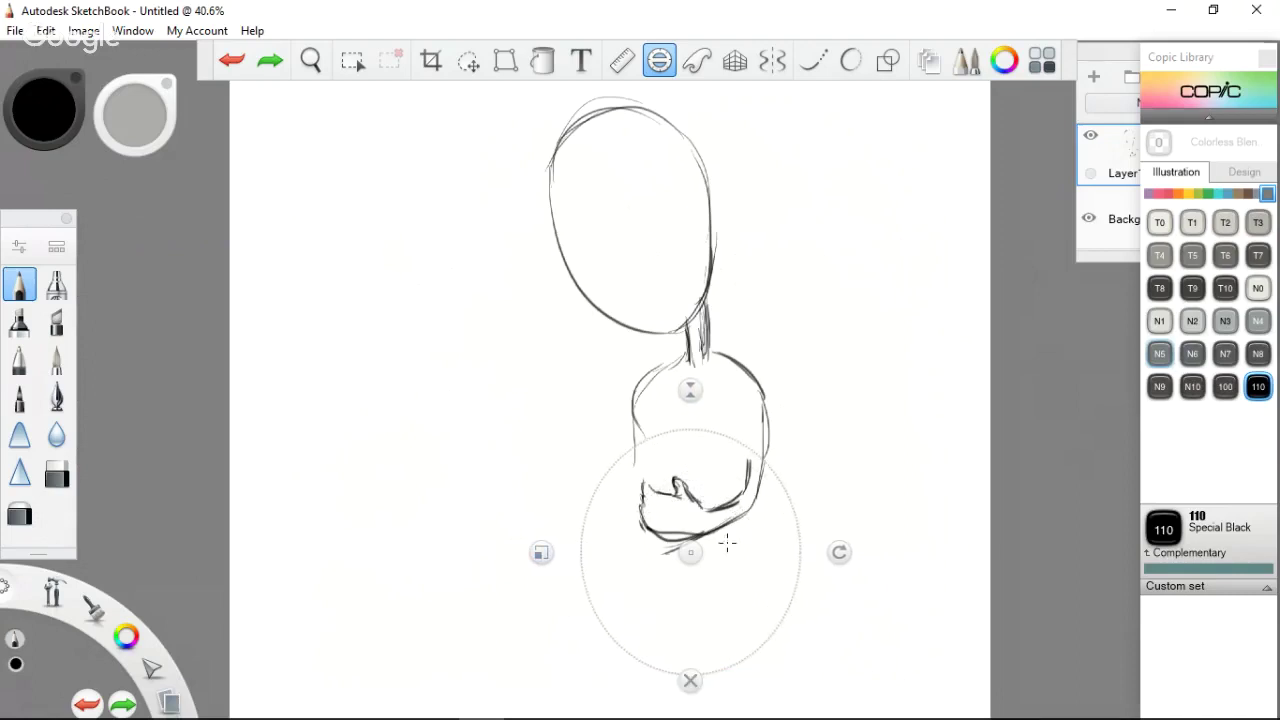
{"action": "left_click_drag", "start_coordinate": [690, 552], "coordinate": [715, 508]}
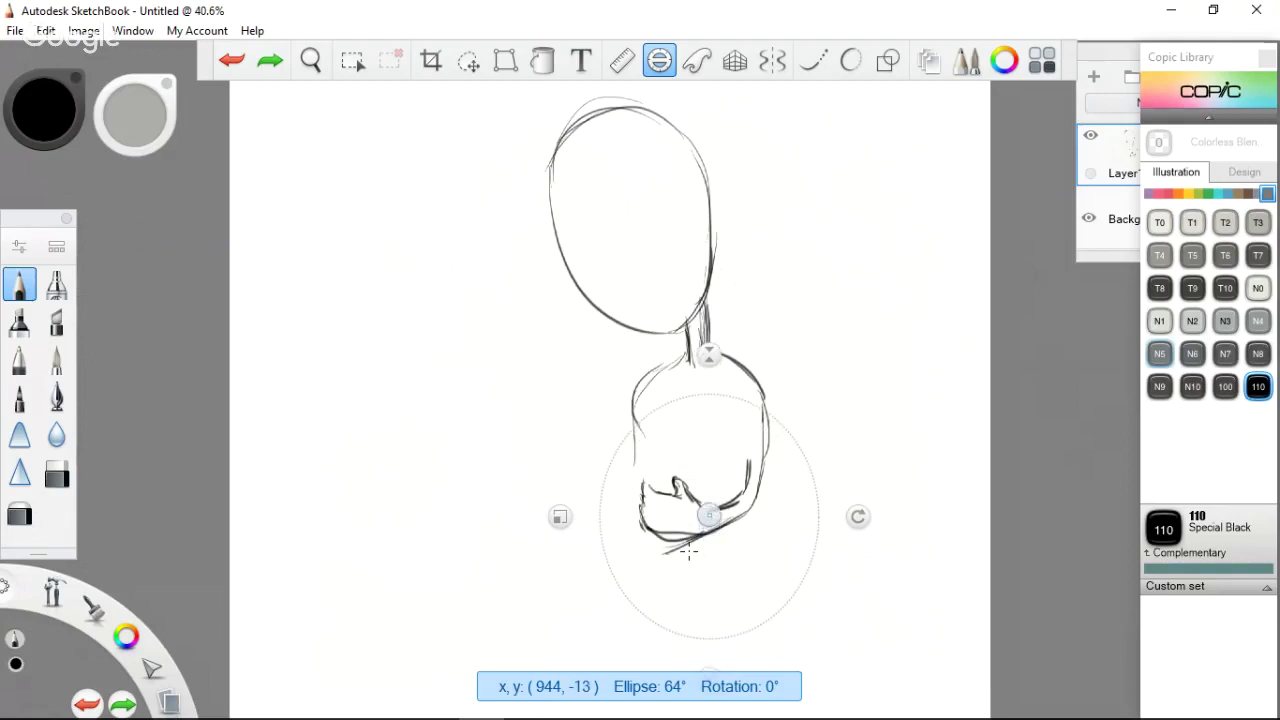
{"action": "left_click_drag", "start_coordinate": [689, 551], "coordinate": [661, 581]}
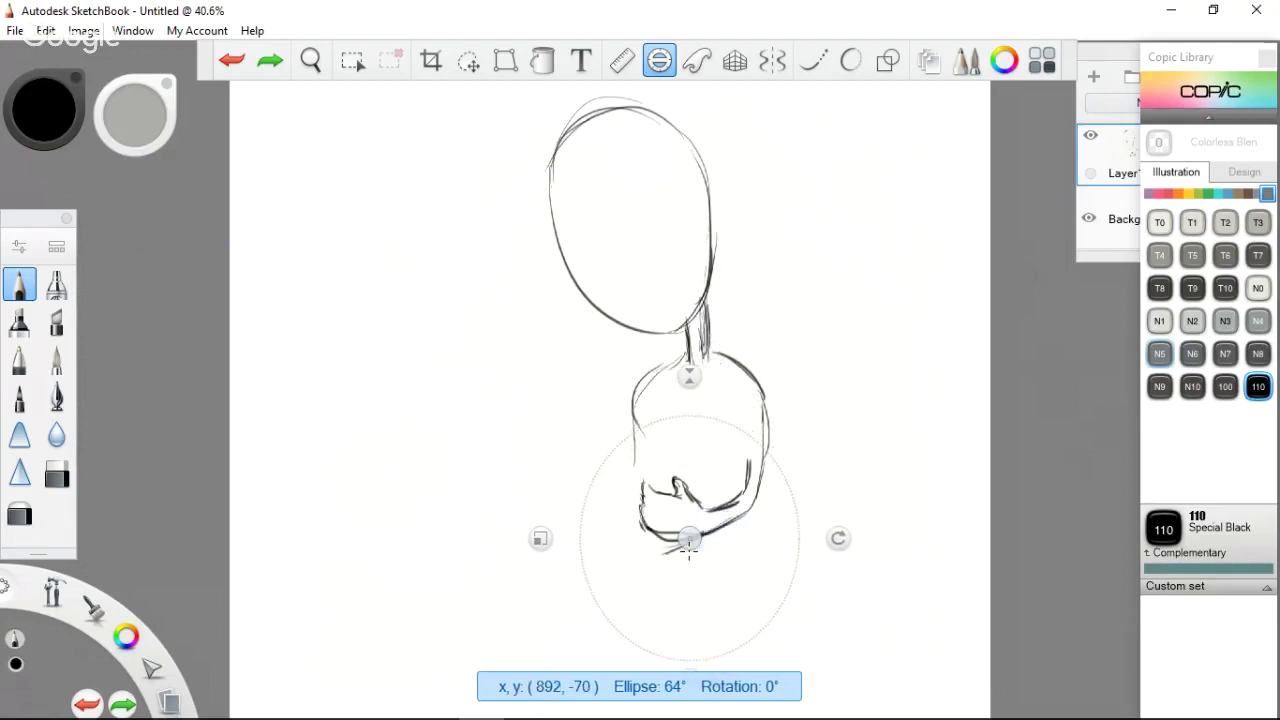
{"action": "left_click_drag", "start_coordinate": [687, 378], "coordinate": [686, 410]}
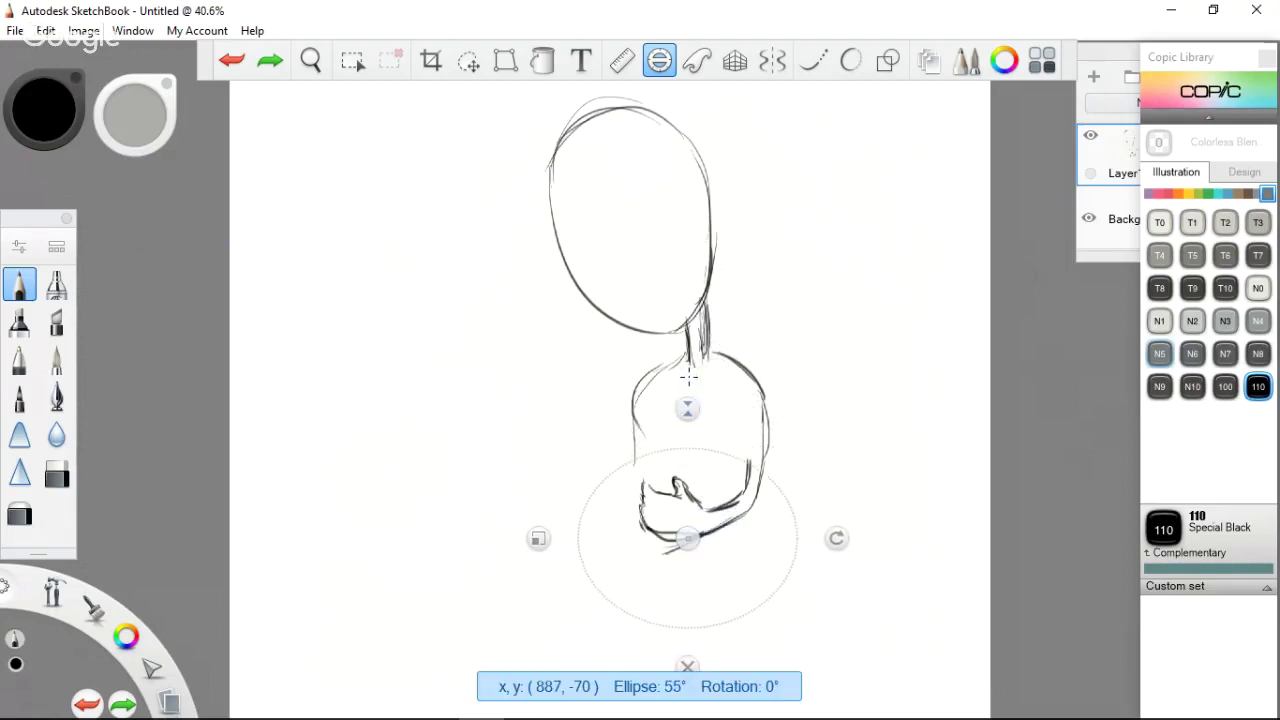
{"action": "mouse_move", "coordinate": [685, 541]}
{"action": "left_mouse_down"}
{"action": "mouse_move", "coordinate": [692, 516]}
{"action": "mouse_move", "coordinate": [684, 542]}
{"action": "left_mouse_up"}
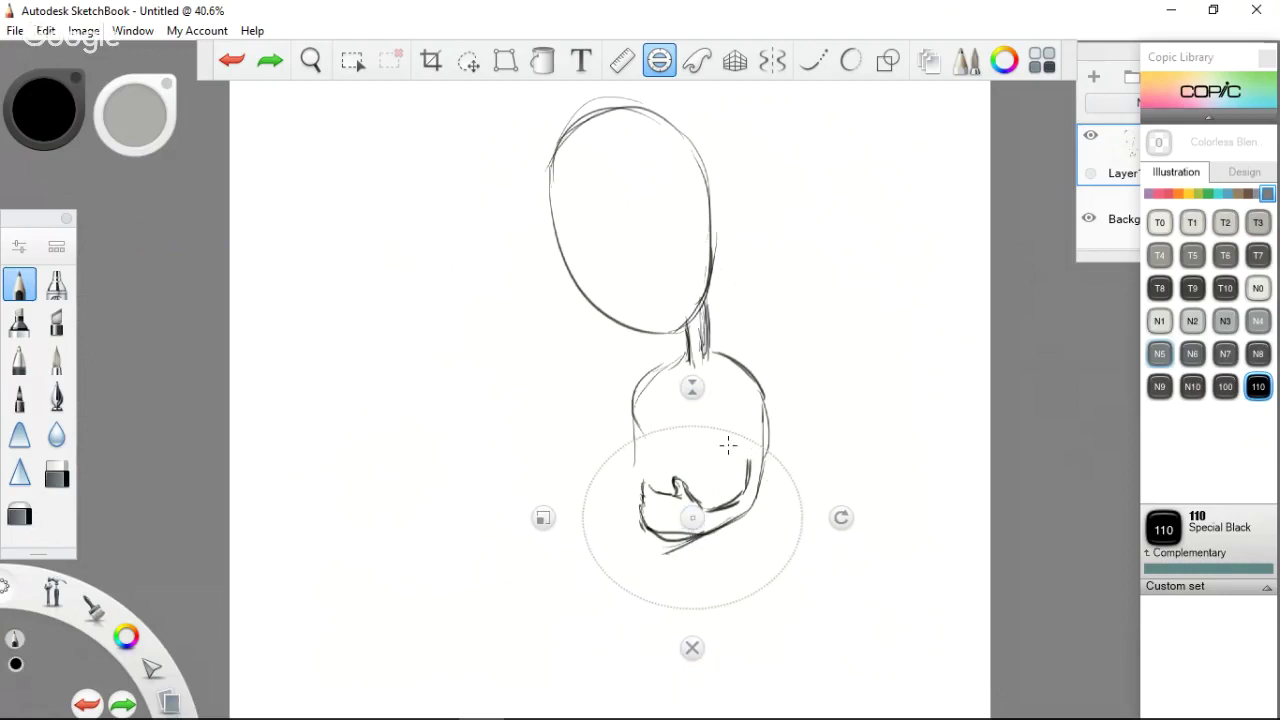
Trace two trial belly curves along the guide and undo both
{"action": "left_click_drag", "start_coordinate": [728, 445], "coordinate": [634, 537]}
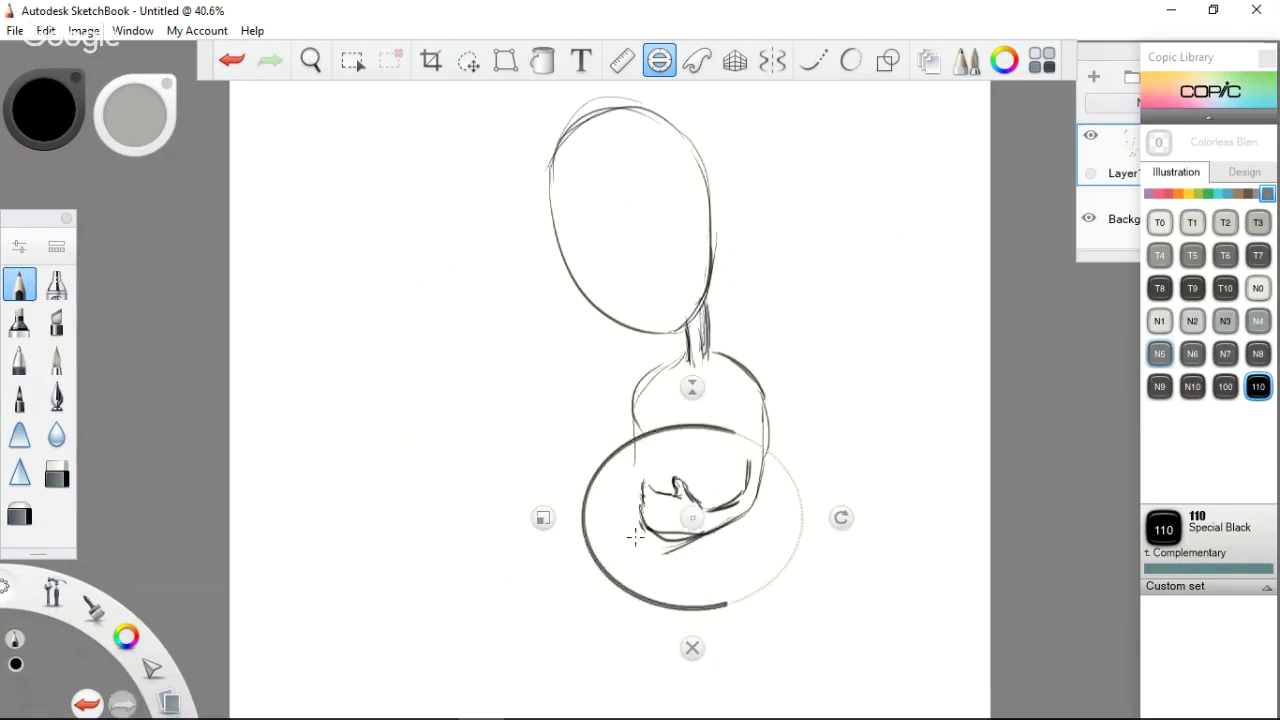
{"action": "key", "text": "ctrl+z"}
{"action": "left_click_drag", "start_coordinate": [700, 428], "coordinate": [704, 606]}
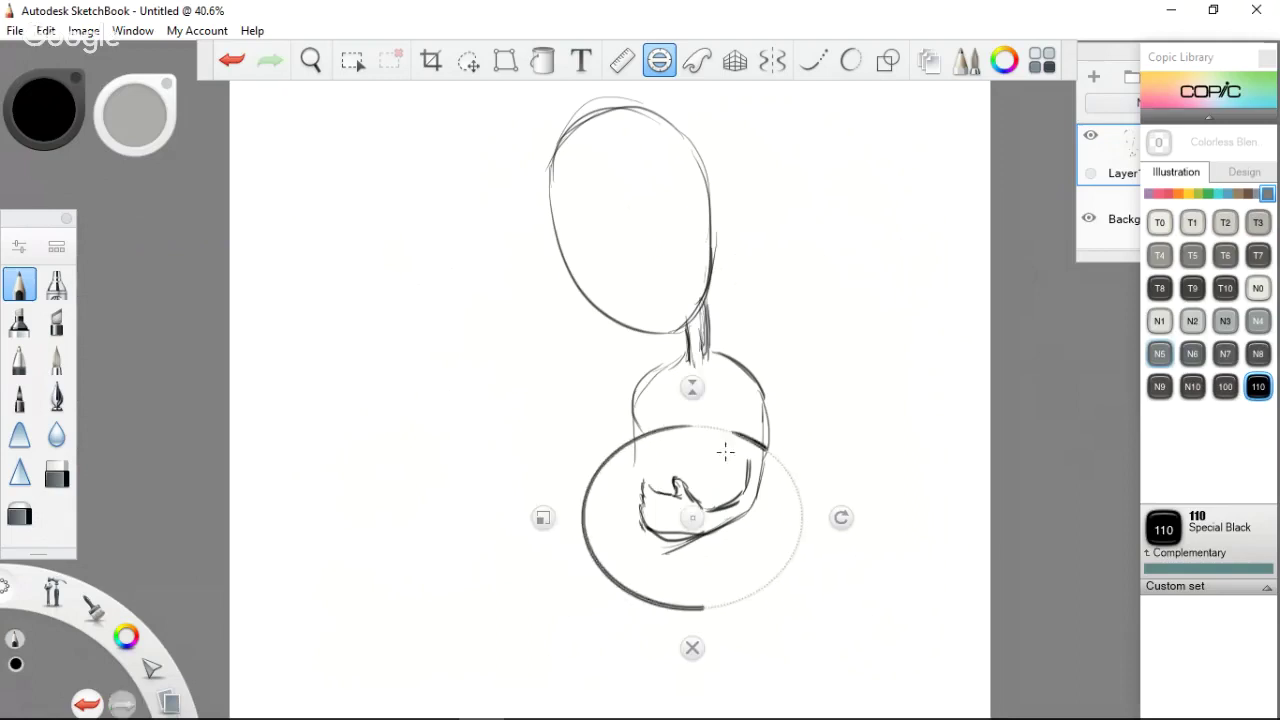
{"action": "key", "text": "ctrl+z"}
Refit the ellipse guide, tilted about 340 degrees, as a rounder shape over the mouth
{"action": "left_click_drag", "start_coordinate": [692, 387], "coordinate": [692, 397]}
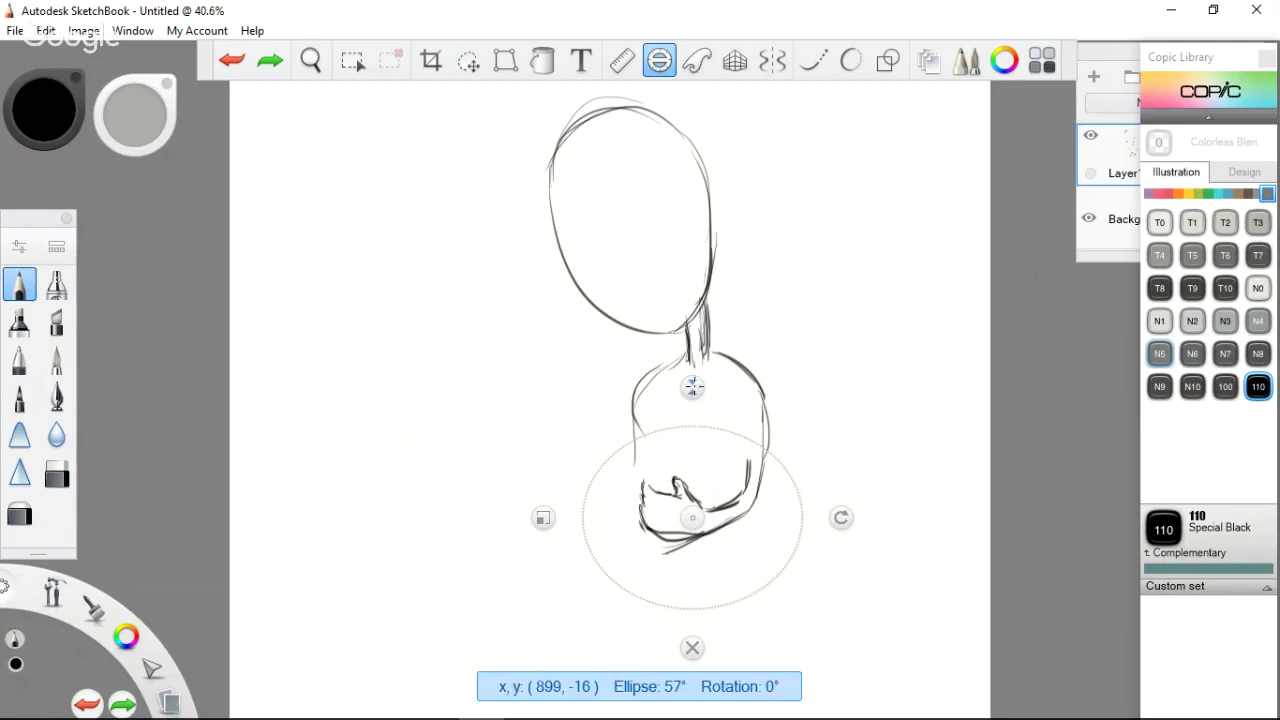
{"action": "left_click_drag", "start_coordinate": [544, 515], "coordinate": [646, 498]}
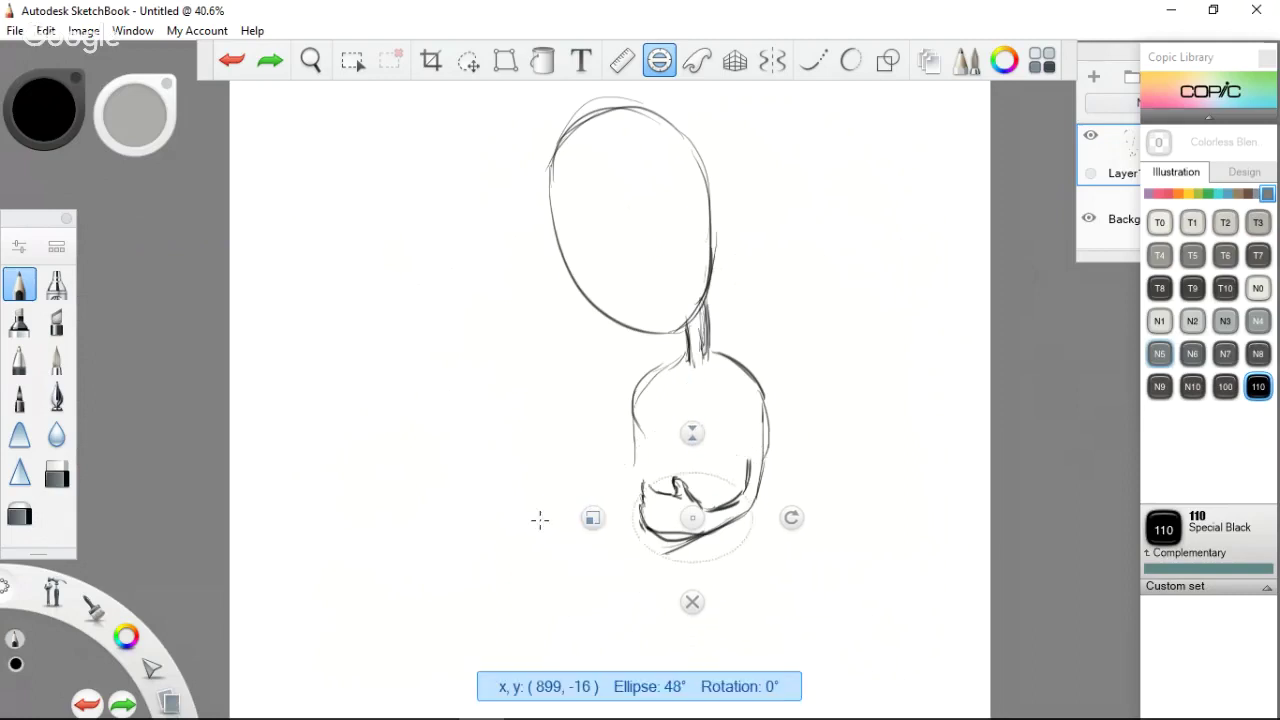
{"action": "left_click_drag", "start_coordinate": [692, 444], "coordinate": [692, 430]}
{"action": "left_click_drag", "start_coordinate": [614, 518], "coordinate": [604, 500]}
{"action": "left_click_drag", "start_coordinate": [797, 517], "coordinate": [791, 554]}
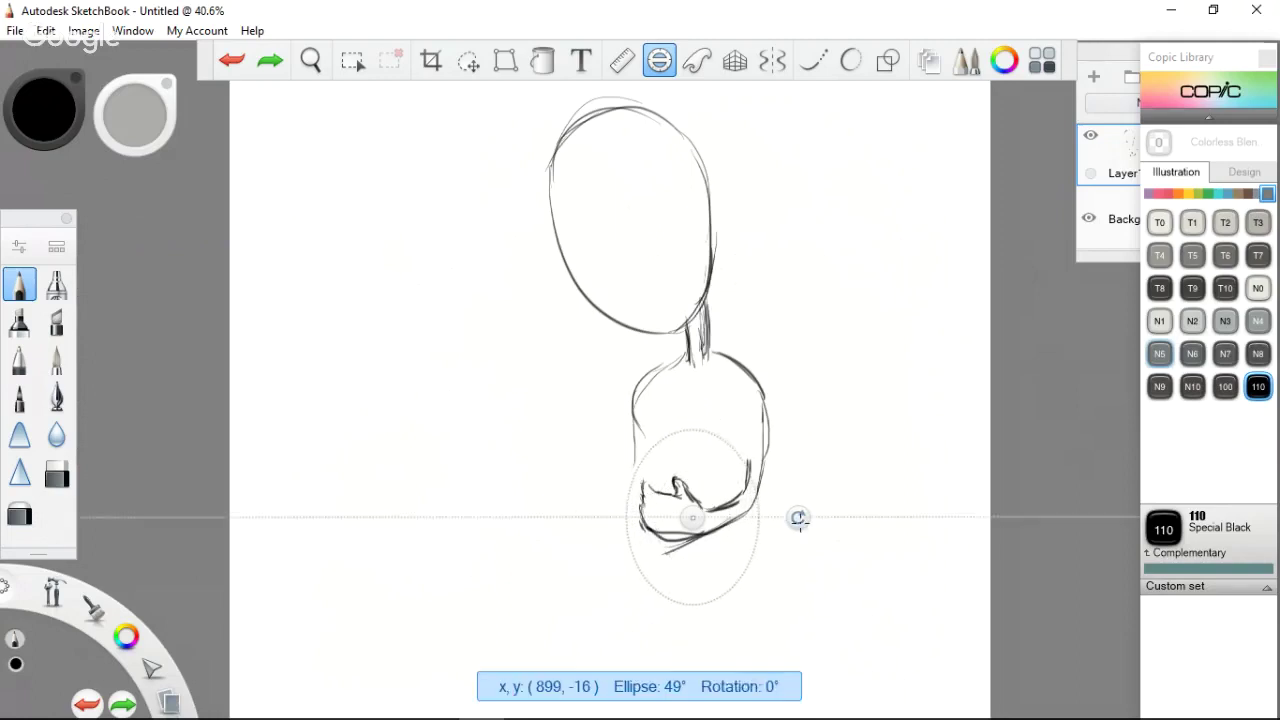
{"action": "left_click_drag", "start_coordinate": [709, 535], "coordinate": [694, 525]}
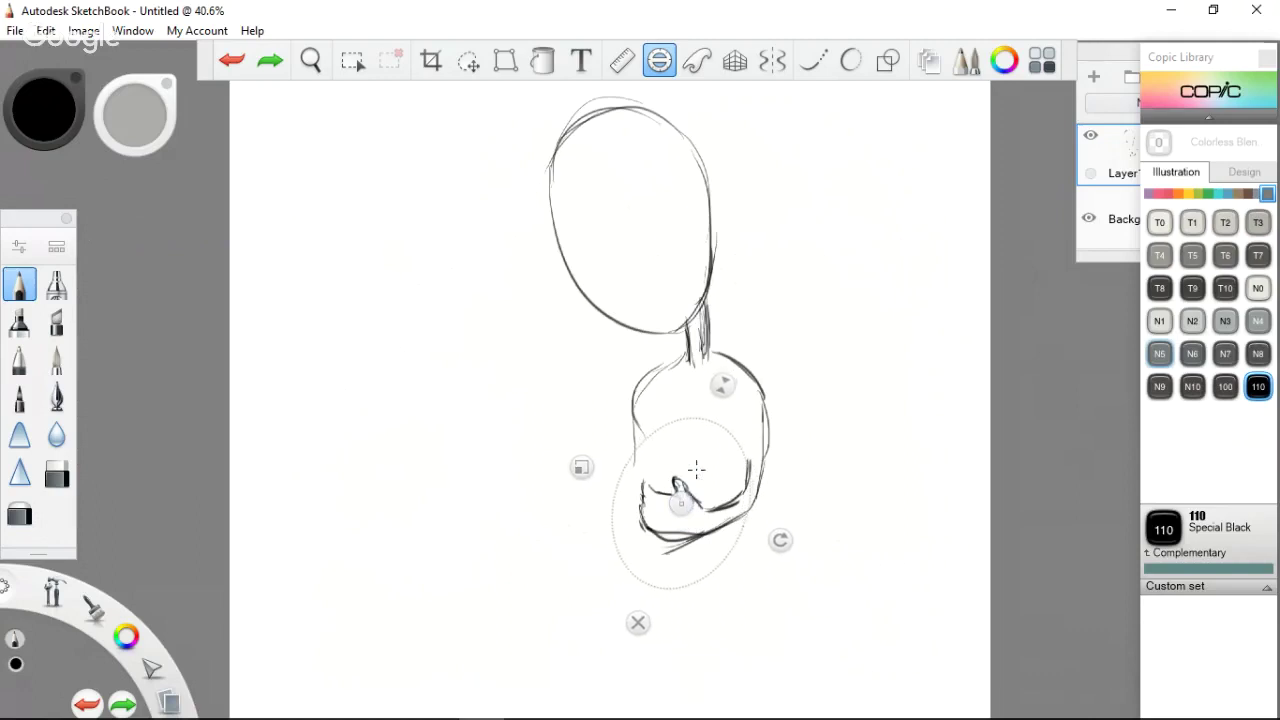
{"action": "left_click_drag", "start_coordinate": [727, 388], "coordinate": [712, 410]}
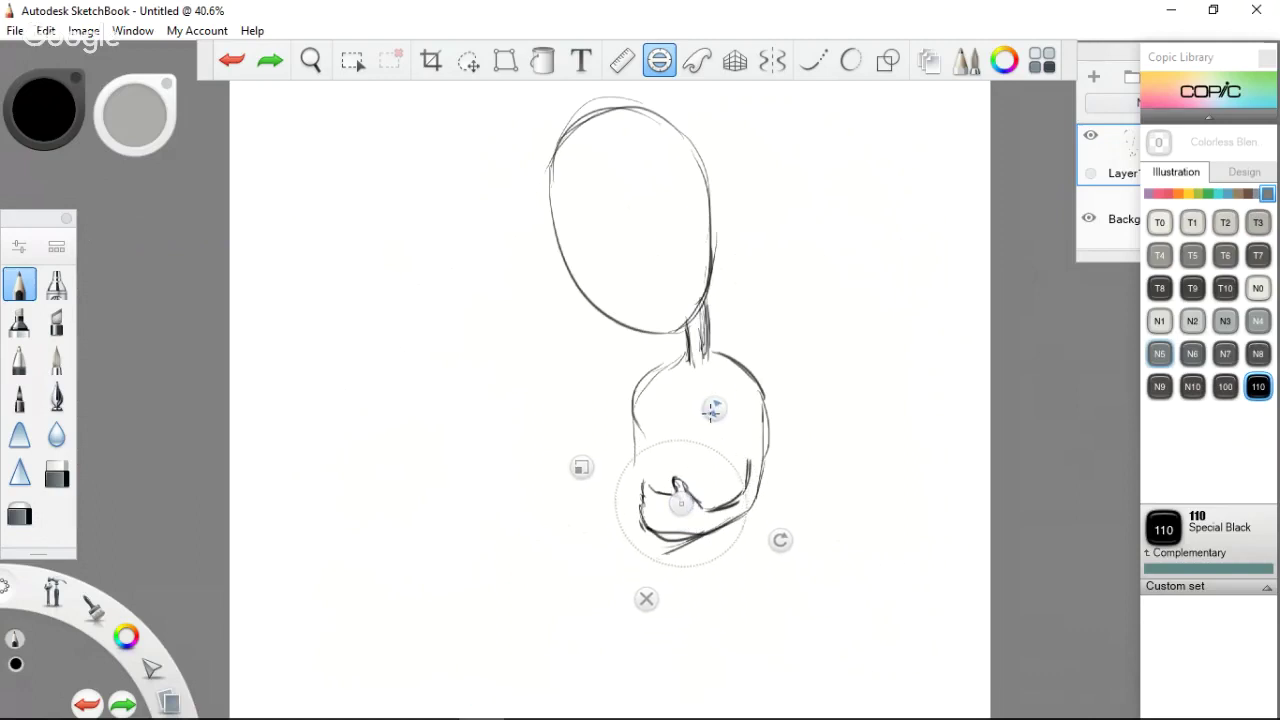
{"action": "left_click_drag", "start_coordinate": [562, 466], "coordinate": [556, 461]}
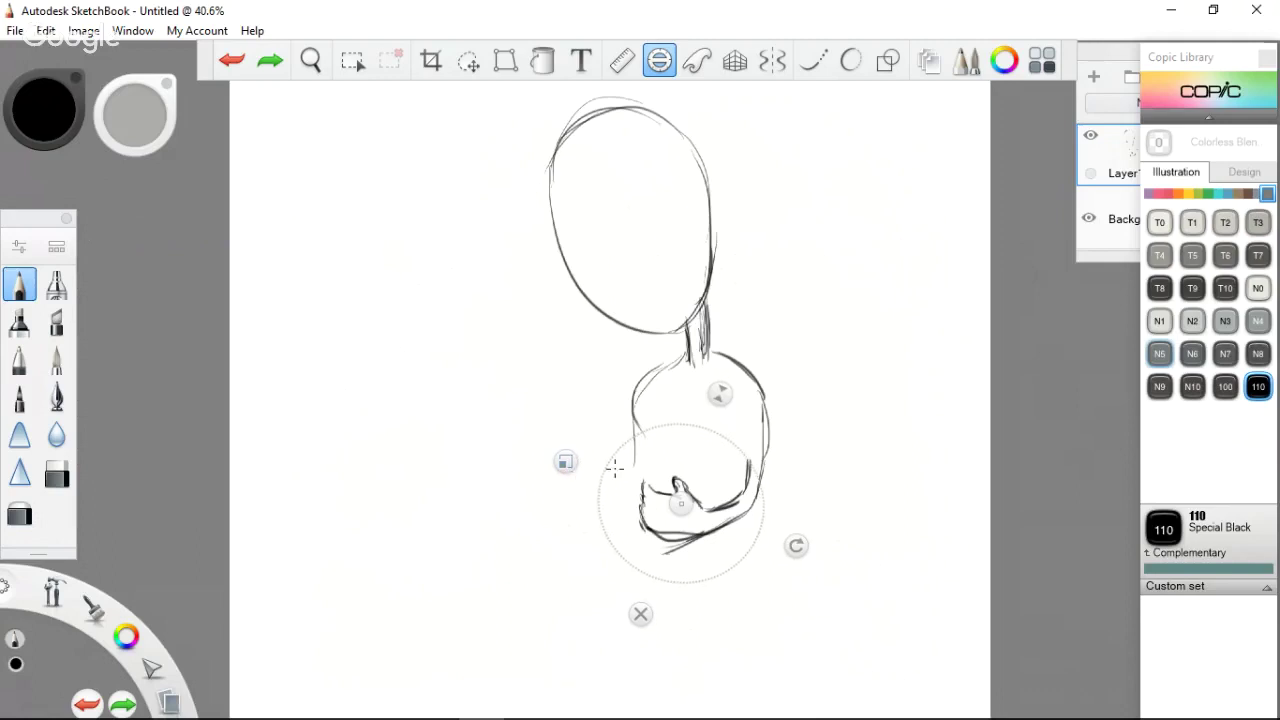
{"action": "left_click_drag", "start_coordinate": [681, 502], "coordinate": [675, 504]}
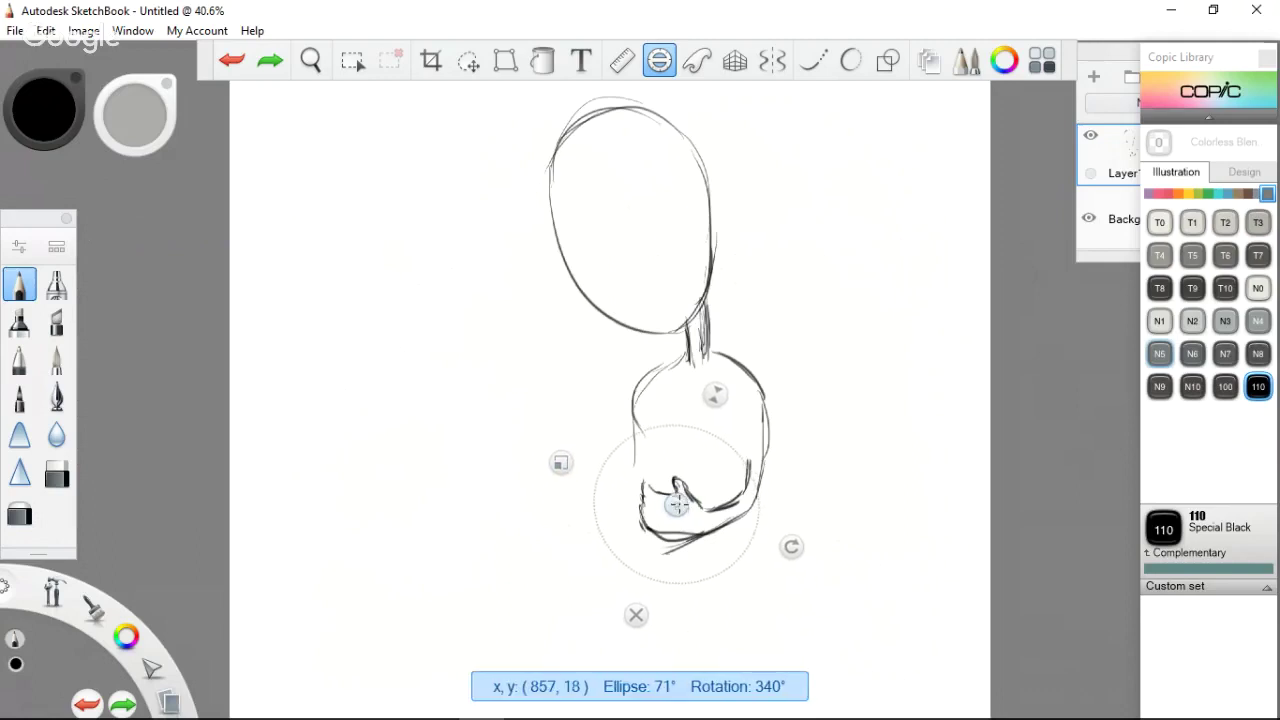
Trace the round breath cloud along the guide and add a small loop inside it
{"action": "left_click_drag", "start_coordinate": [668, 437], "coordinate": [604, 527]}
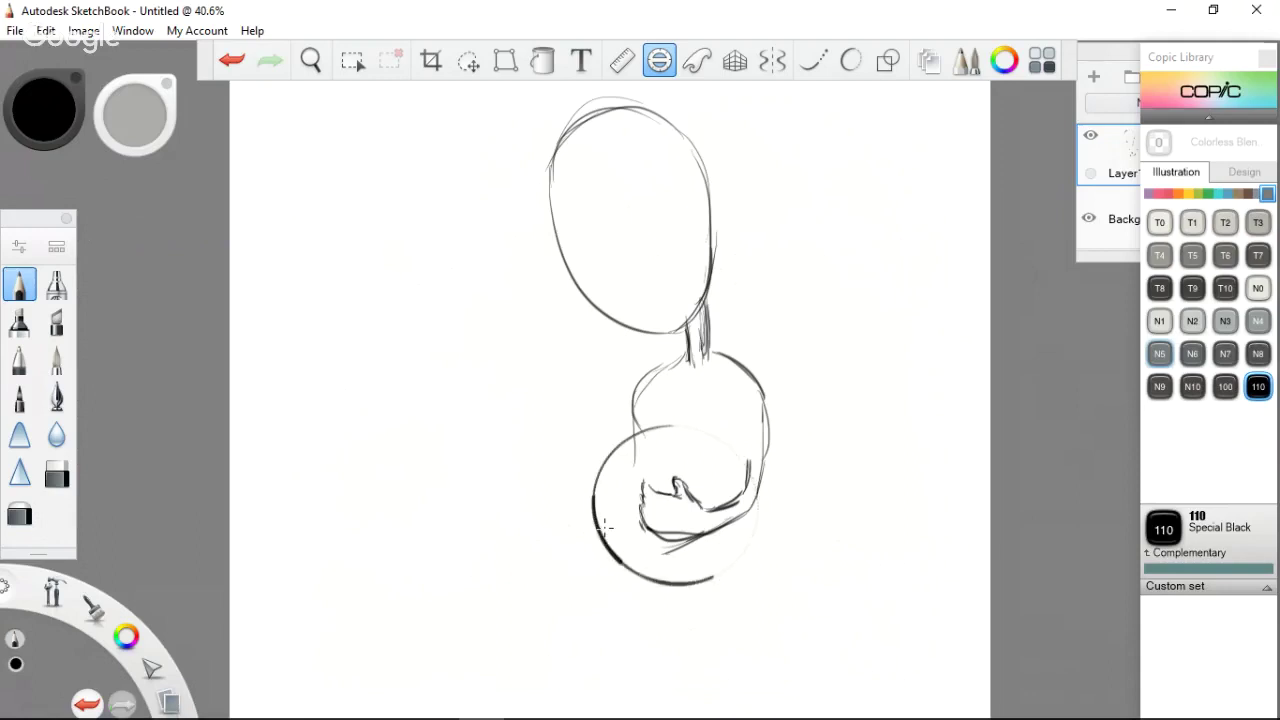
{"action": "left_click_drag", "start_coordinate": [604, 527], "coordinate": [744, 556]}
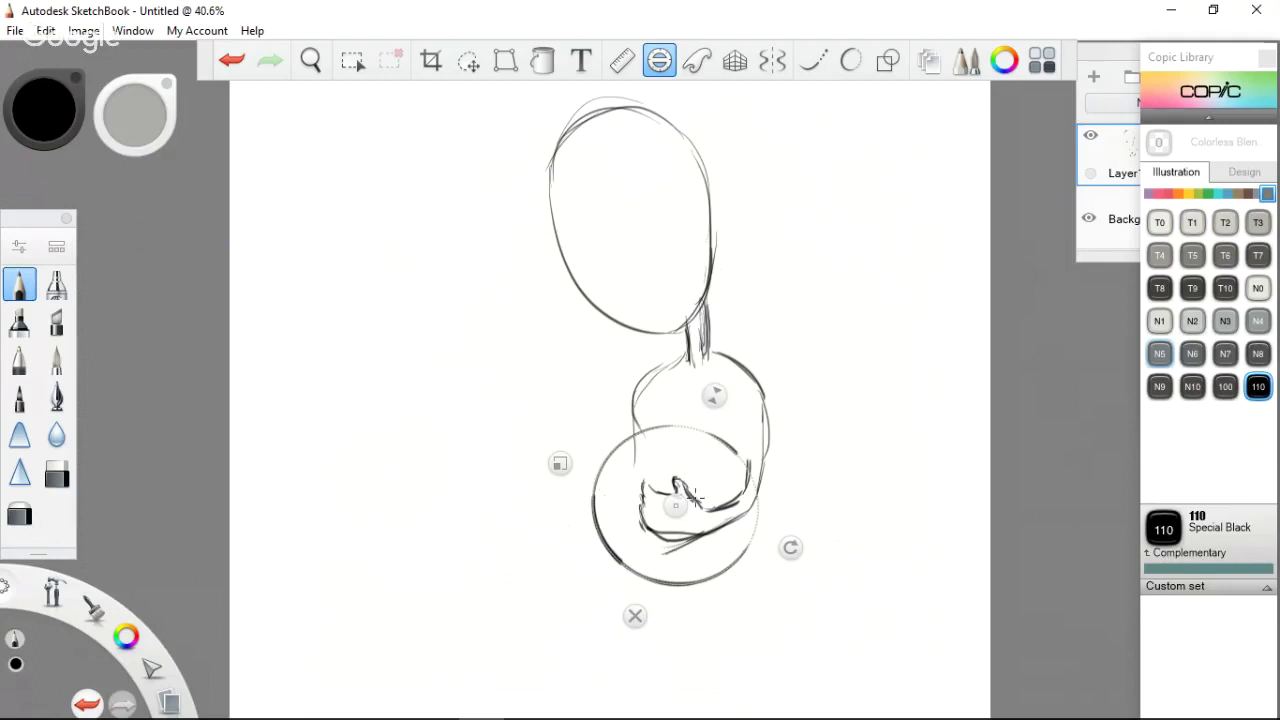
{"action": "left_click", "coordinate": [635, 616]}
{"action": "mouse_move", "coordinate": [650, 484]}
{"action": "left_mouse_down"}
{"action": "mouse_move", "coordinate": [642, 524]}
{"action": "mouse_move", "coordinate": [628, 526]}
{"action": "left_mouse_up"}
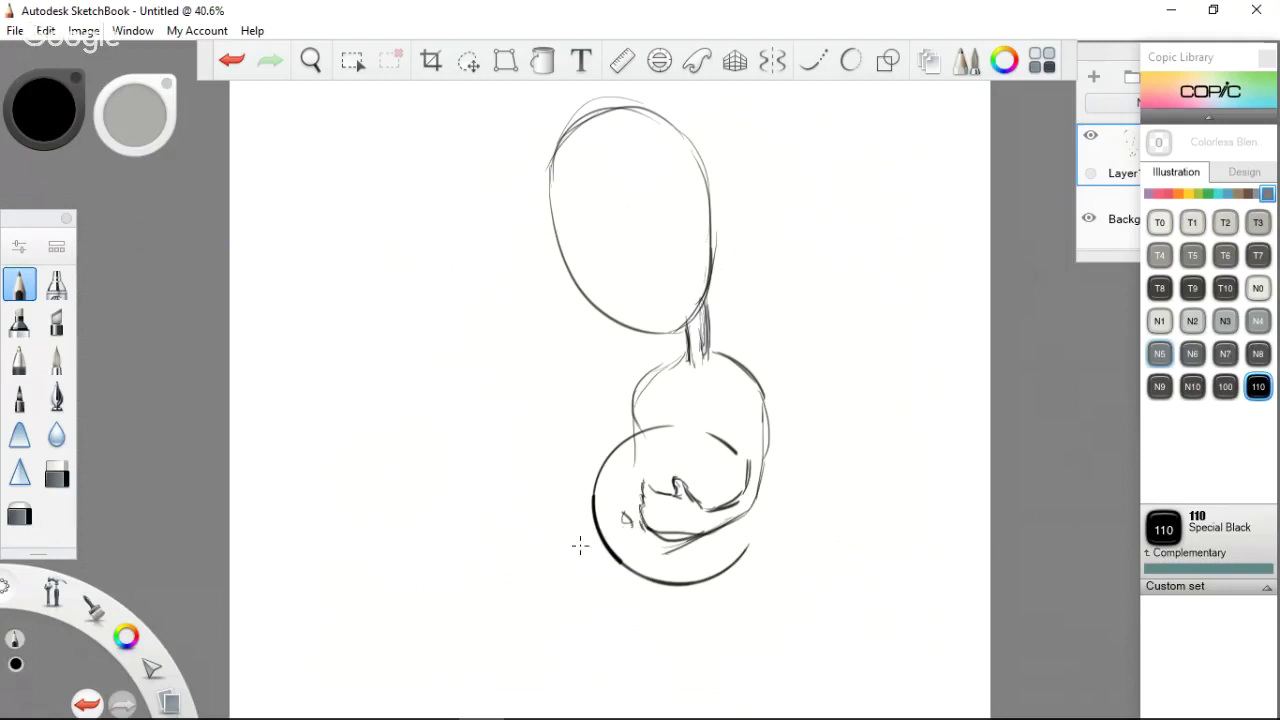
{"action": "key", "text": "ctrl+z"}
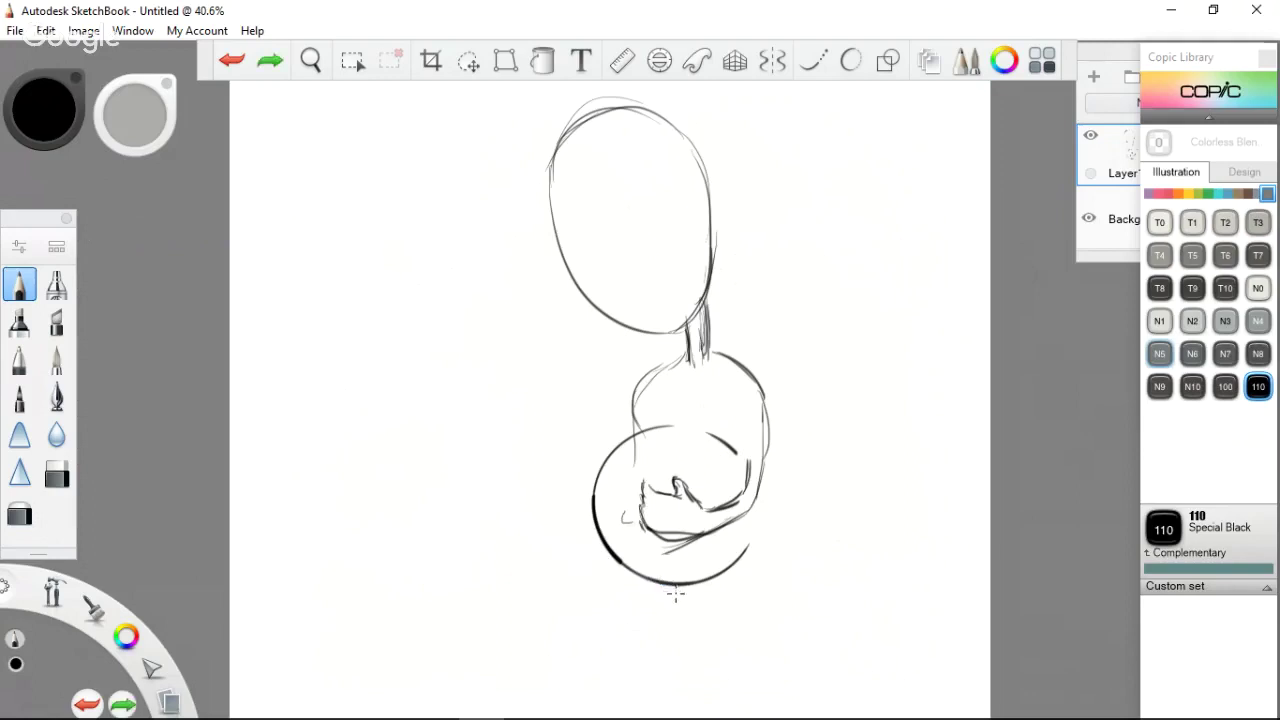
{"action": "key", "text": "ctrl+z"}
{"action": "left_click_drag", "start_coordinate": [616, 513], "coordinate": [620, 526]}
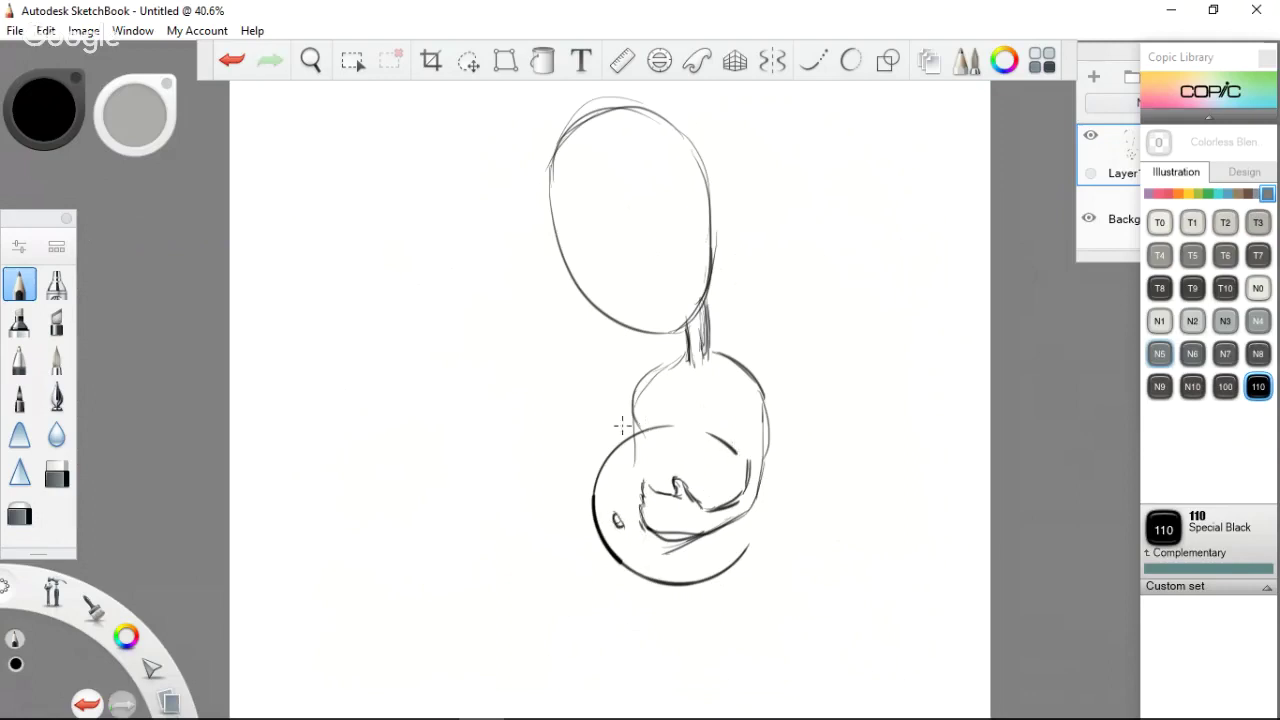
Add short torso strokes and a curved line down the torso's right side
{"action": "left_click_drag", "start_coordinate": [652, 402], "coordinate": [654, 424]}
{"action": "key", "text": "ctrl+z"}
{"action": "key", "text": "ctrl+z"}
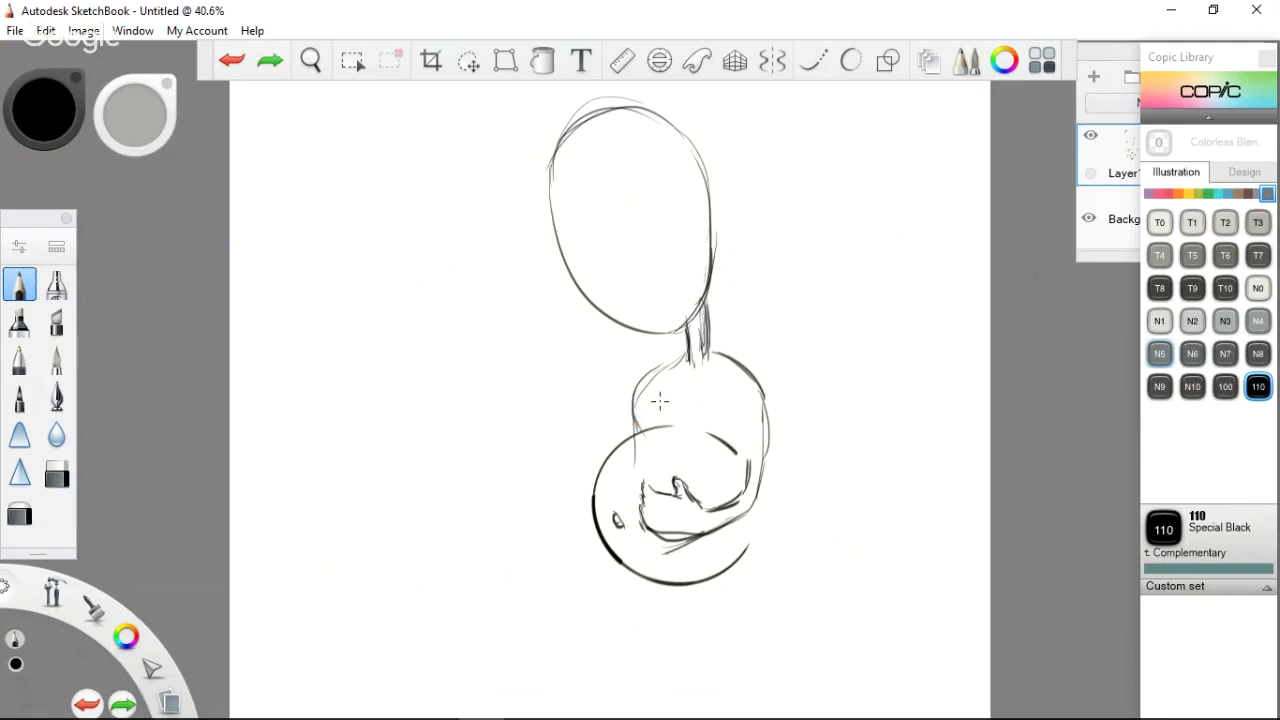
{"action": "key", "text": "ctrl+y"}
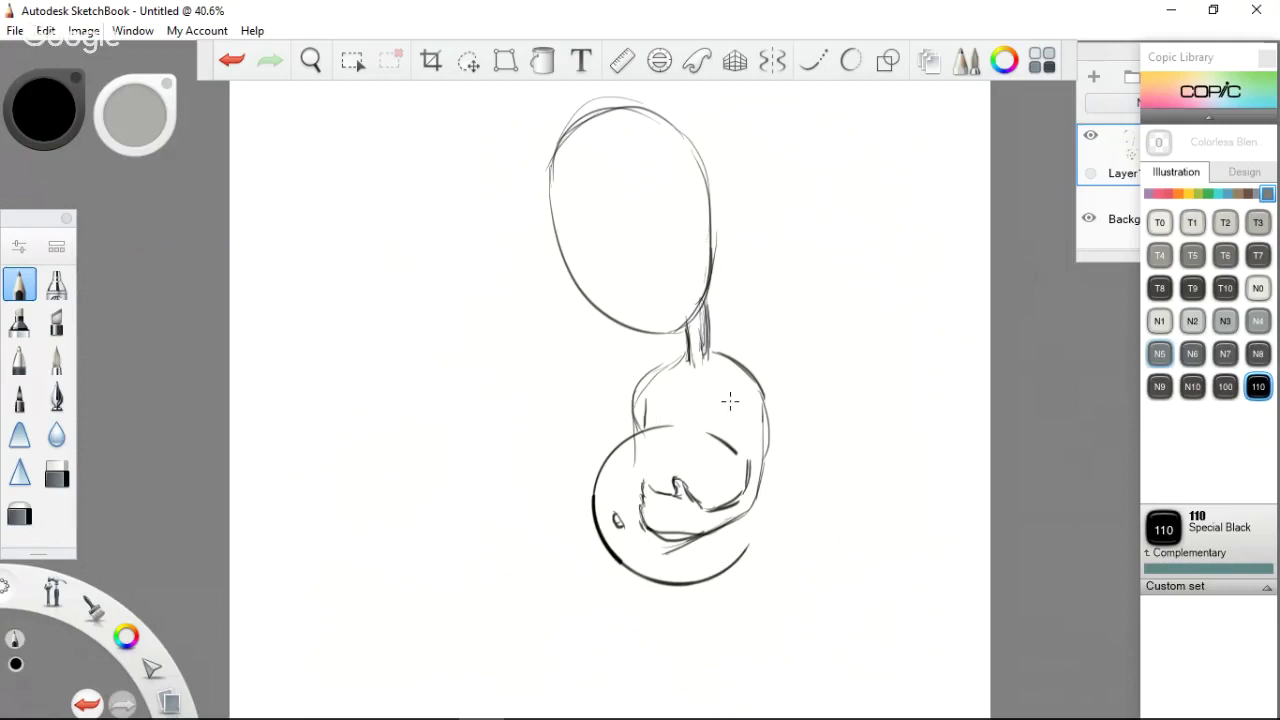
{"action": "left_click_drag", "start_coordinate": [730, 401], "coordinate": [743, 457]}
{"action": "left_click_drag", "start_coordinate": [727, 406], "coordinate": [752, 492]}
{"action": "left_click_drag", "start_coordinate": [634, 511], "coordinate": [637, 517]}
{"action": "key", "text": "ctrl+z"}
{"action": "key", "text": "ctrl+z"}
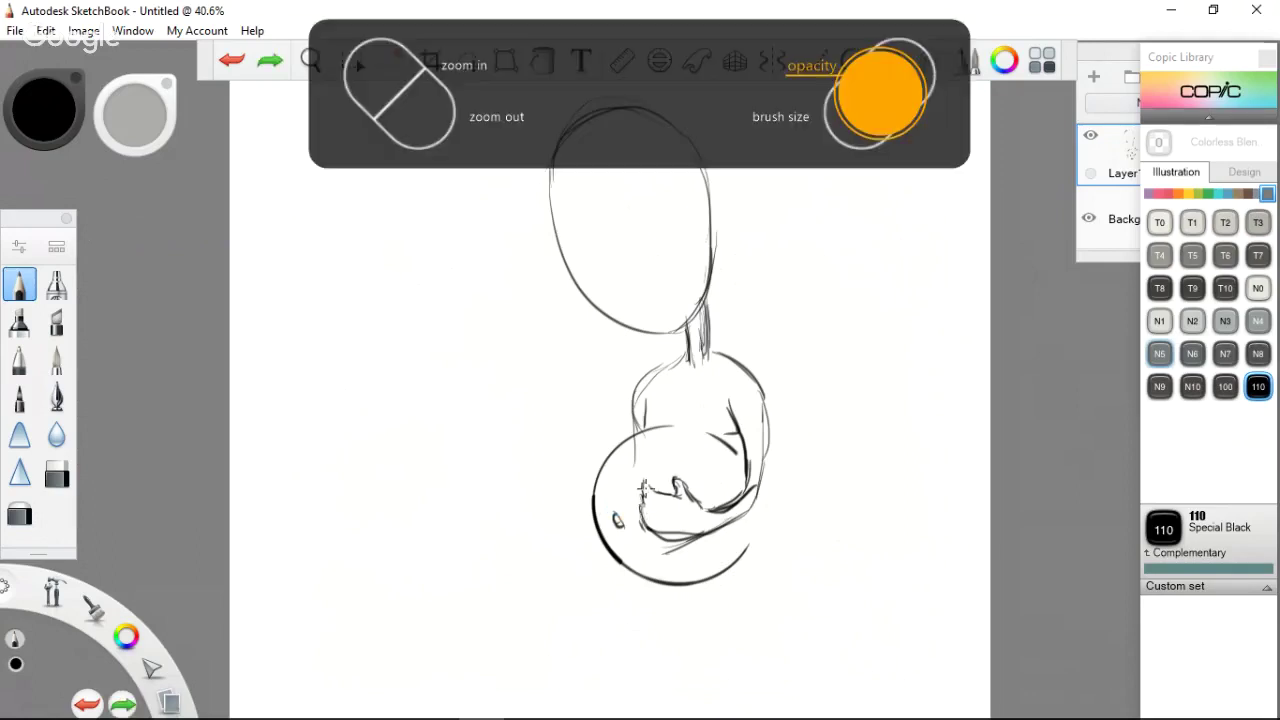
Draw a puff line by the mouth, a long right-side line, and a joining stroke
{"action": "scroll", "coordinate": [643, 488], "scroll_direction": "up", "scroll_amount": 3}
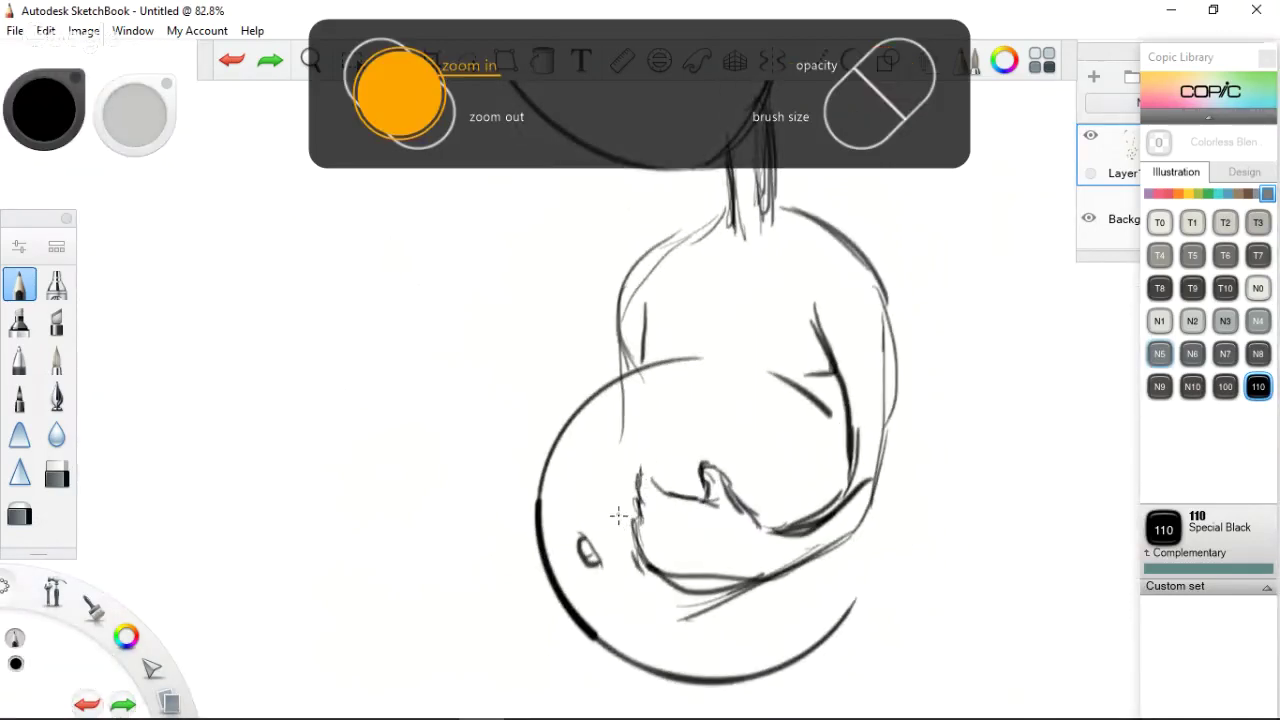
{"action": "mouse_move", "coordinate": [614, 558]}
{"action": "left_mouse_down"}
{"action": "mouse_move", "coordinate": [618, 510]}
{"action": "mouse_move", "coordinate": [597, 492]}
{"action": "mouse_move", "coordinate": [607, 456]}
{"action": "mouse_move", "coordinate": [624, 468]}
{"action": "mouse_move", "coordinate": [640, 440]}
{"action": "mouse_move", "coordinate": [668, 455]}
{"action": "mouse_move", "coordinate": [712, 446]}
{"action": "left_mouse_up"}
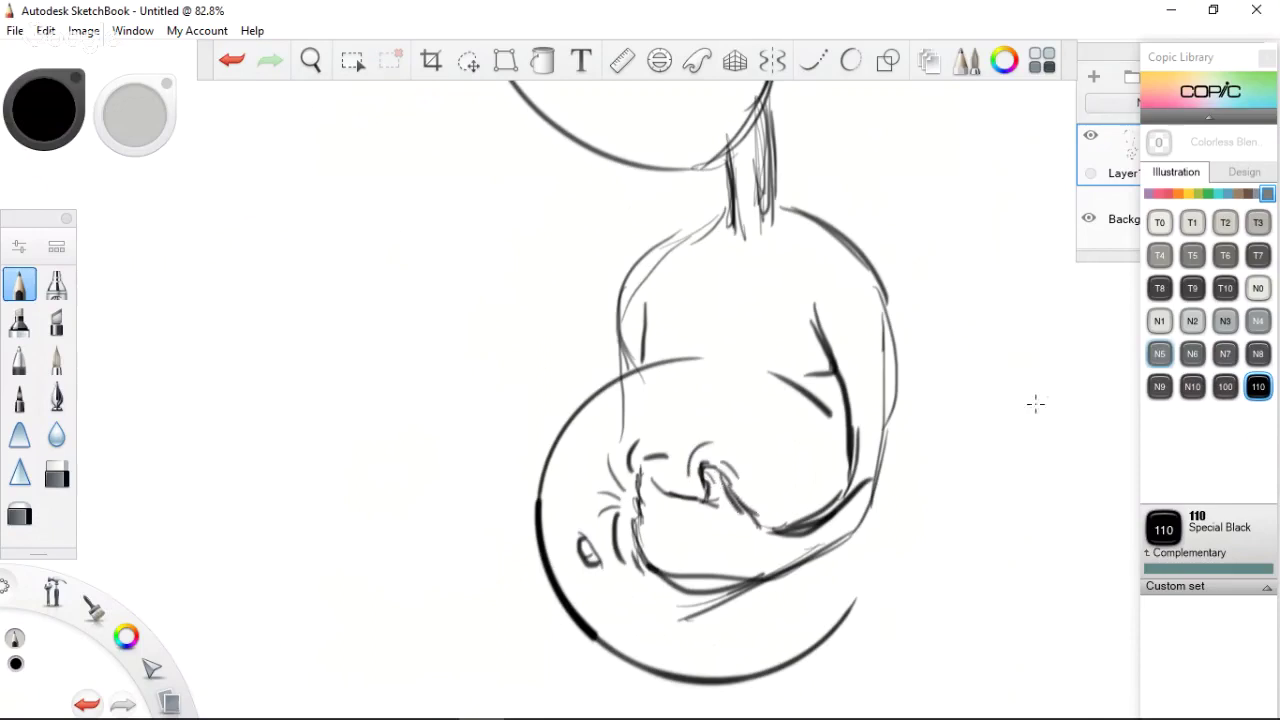
{"action": "left_click_drag", "start_coordinate": [887, 425], "coordinate": [885, 602]}
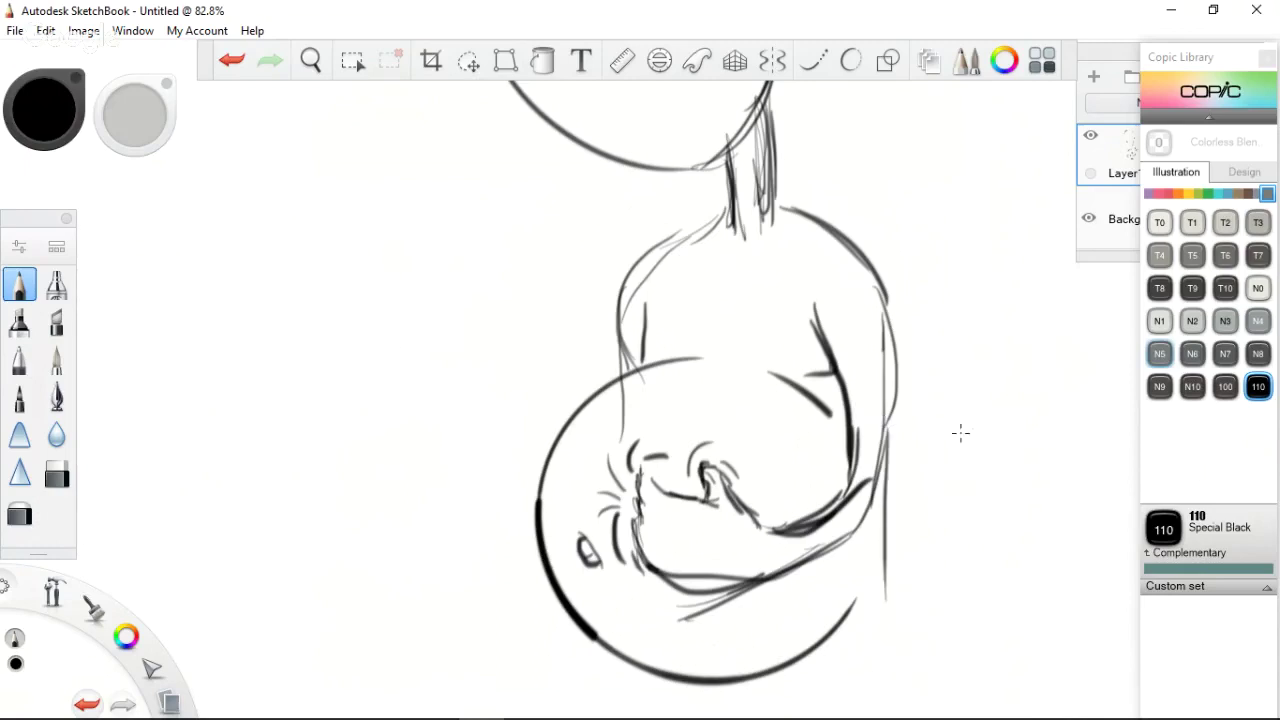
{"action": "key", "text": "space"}
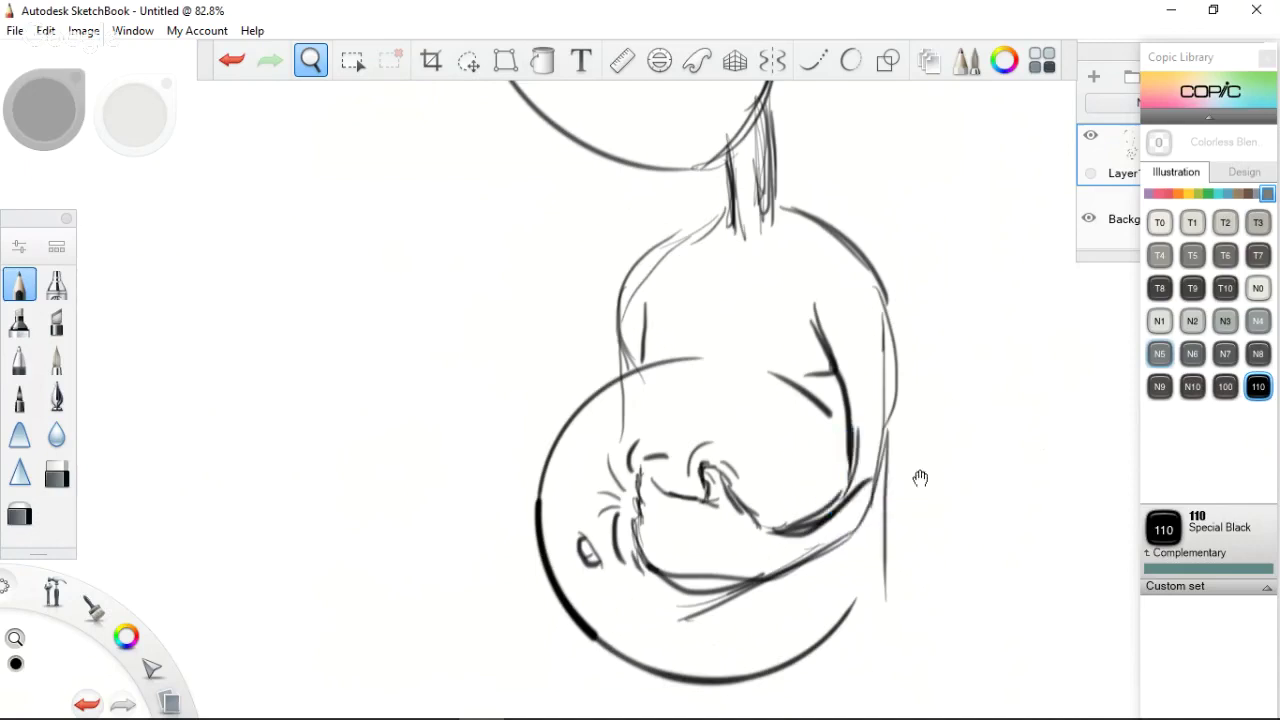
{"action": "left_click_drag", "start_coordinate": [918, 476], "coordinate": [781, 243]}
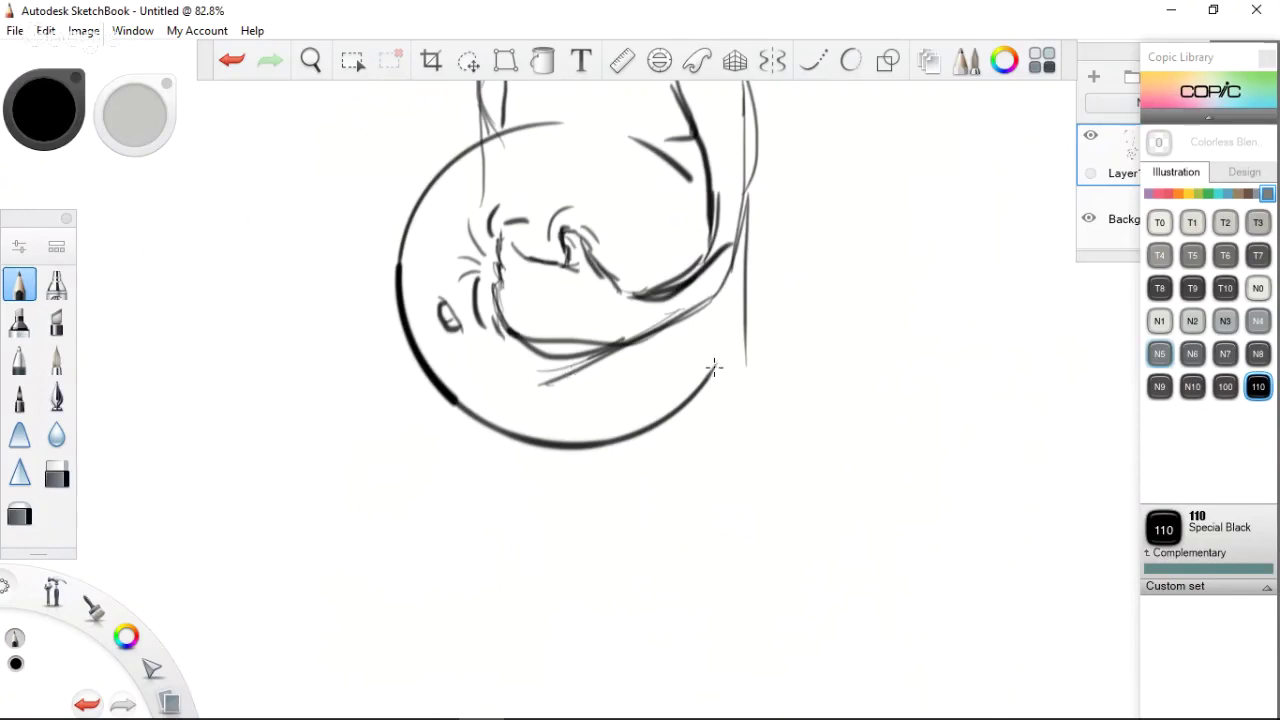
{"action": "mouse_move", "coordinate": [740, 354]}
{"action": "left_mouse_down"}
{"action": "mouse_move", "coordinate": [704, 369]}
{"action": "mouse_move", "coordinate": [742, 357]}
{"action": "mouse_move", "coordinate": [751, 404]}
{"action": "left_mouse_up"}
Redraw the fist stroke and start lines down from the cloud on both sides
{"action": "key", "text": "ctrl+z"}
{"action": "mouse_move", "coordinate": [738, 408]}
{"action": "left_mouse_down"}
{"action": "mouse_move", "coordinate": [690, 414]}
{"action": "mouse_move", "coordinate": [748, 411]}
{"action": "mouse_move", "coordinate": [746, 458]}
{"action": "left_mouse_up"}
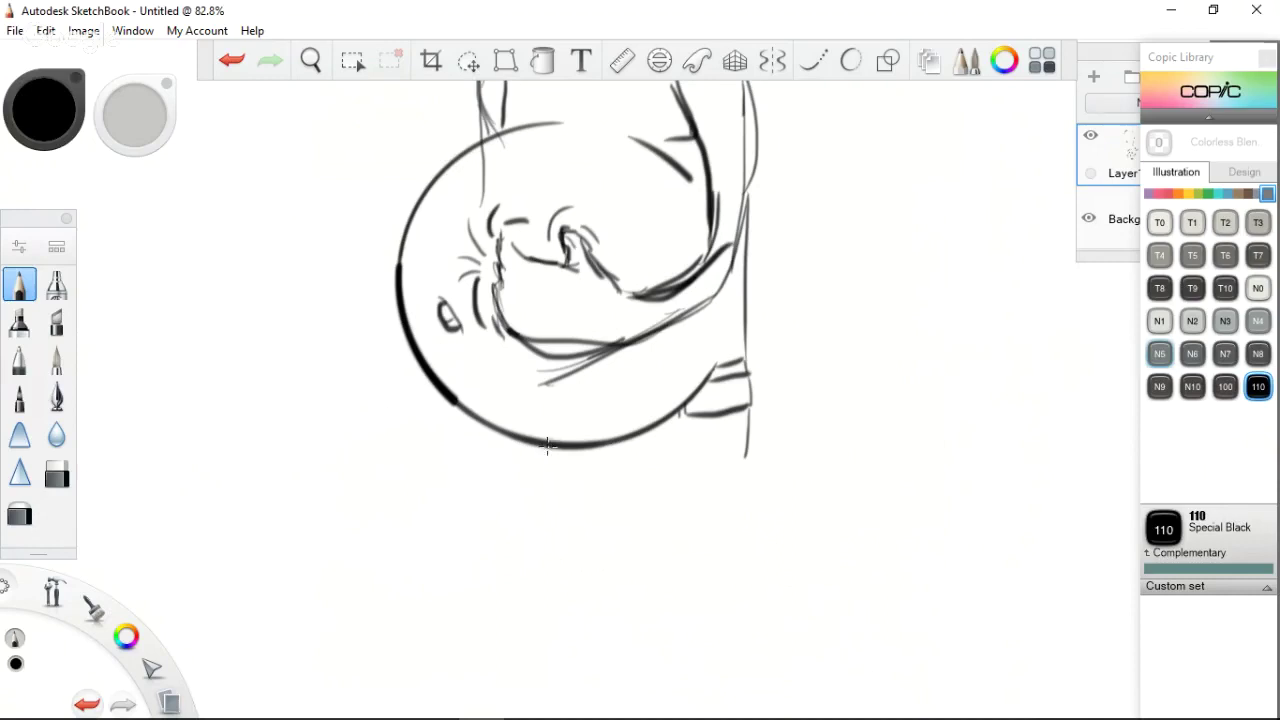
{"action": "left_click_drag", "start_coordinate": [549, 450], "coordinate": [565, 585]}
{"action": "left_click_drag", "start_coordinate": [748, 410], "coordinate": [760, 535]}
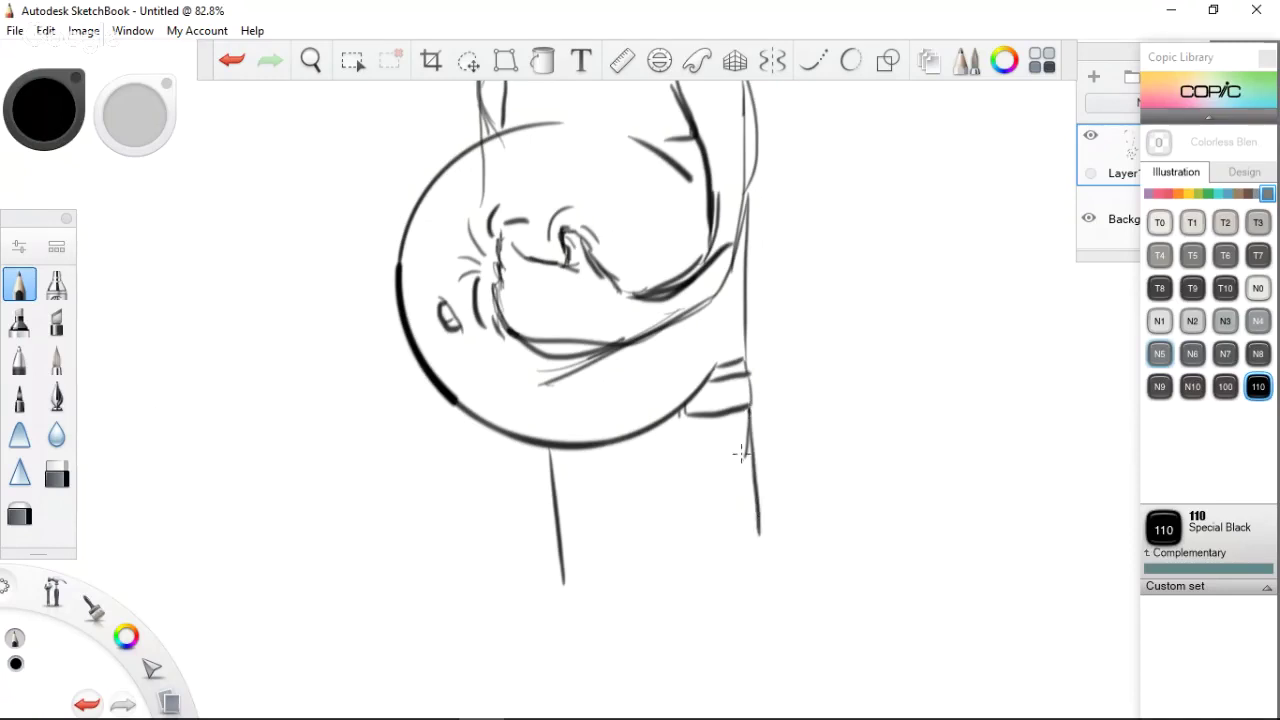
{"action": "left_click_drag", "start_coordinate": [748, 411], "coordinate": [770, 559]}
Extend both lower body lines further down with hooked bends
{"action": "left_click_drag", "start_coordinate": [561, 586], "coordinate": [572, 599]}
{"action": "left_click_drag", "start_coordinate": [767, 552], "coordinate": [755, 588]}
{"action": "left_click_drag", "start_coordinate": [565, 598], "coordinate": [562, 660]}
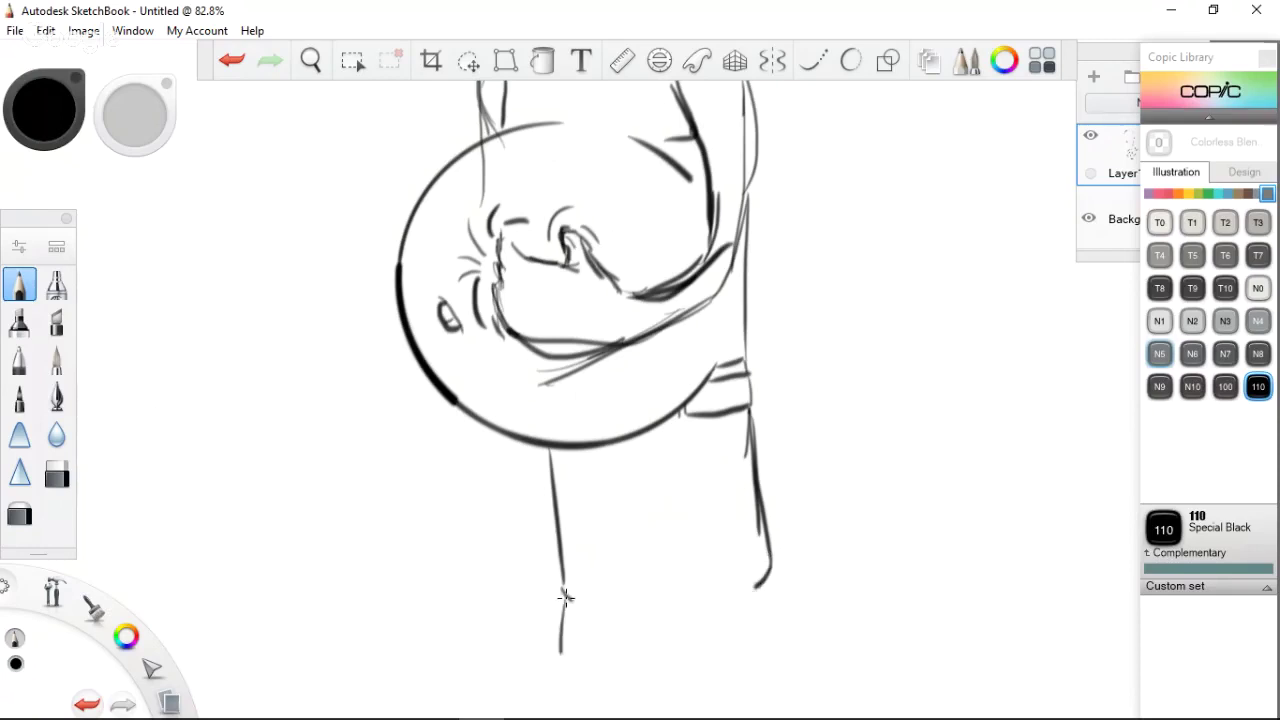
{"action": "left_click_drag", "start_coordinate": [762, 580], "coordinate": [775, 657]}
{"action": "left_click_drag", "start_coordinate": [561, 662], "coordinate": [559, 712]}
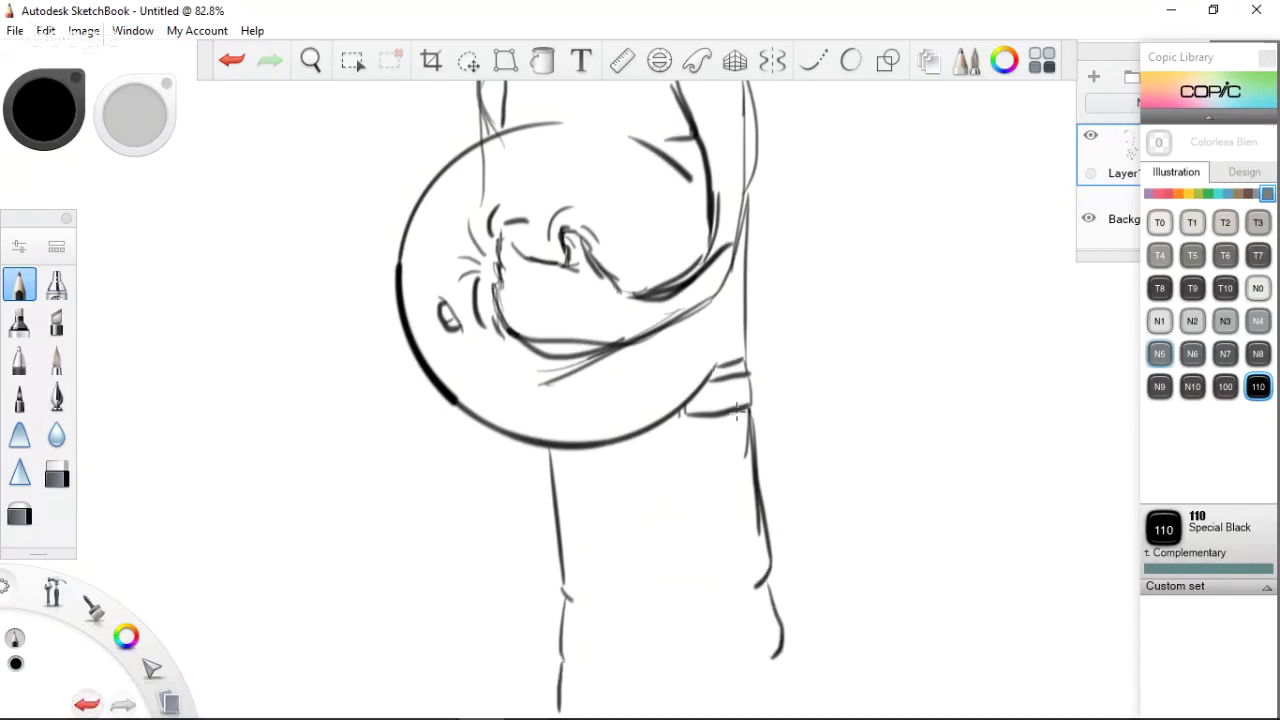
{"action": "key", "text": "space"}
{"action": "mouse_move", "coordinate": [886, 531]}
{"action": "left_mouse_down"}
{"action": "mouse_move", "coordinate": [866, 77]}
{"action": "mouse_move", "coordinate": [828, 486]}
{"action": "mouse_move", "coordinate": [869, 580]}
{"action": "left_mouse_up"}
{"action": "key", "text": "space"}
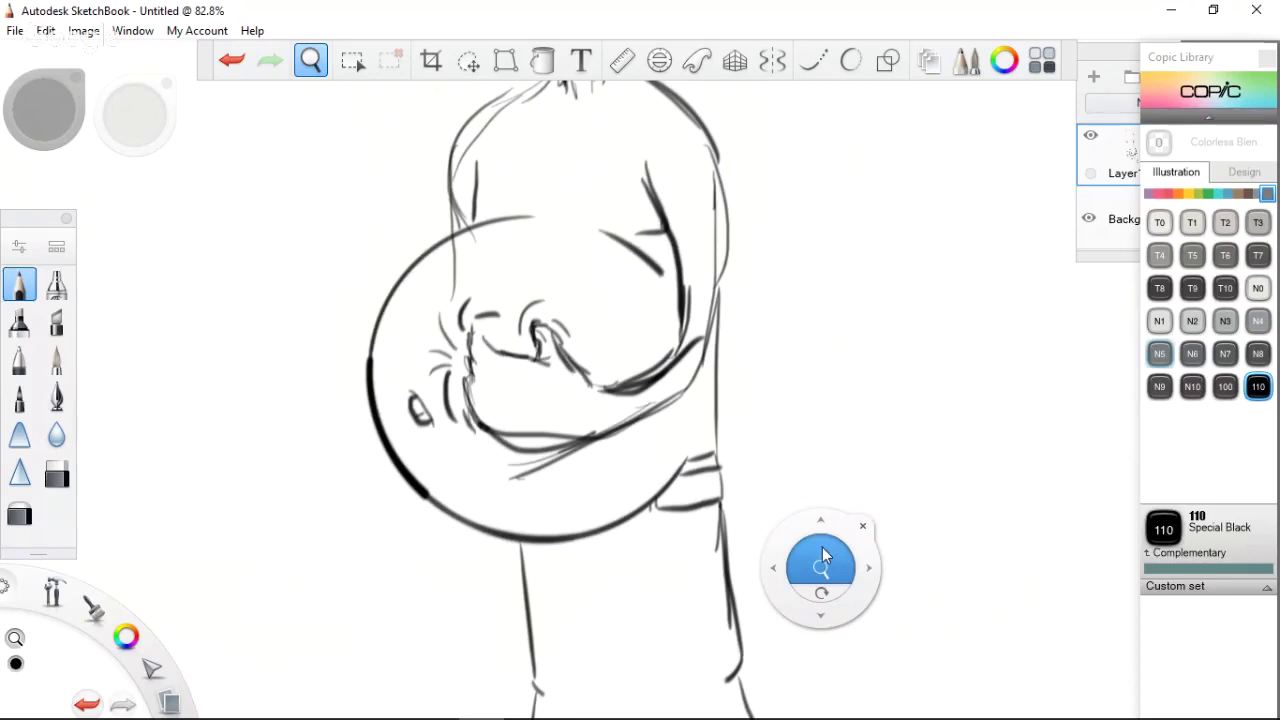
Zoom out to 52.1% and centre the head in view
{"action": "mouse_move", "coordinate": [822, 557]}
{"action": "left_mouse_down"}
{"action": "mouse_move", "coordinate": [817, 600]}
{"action": "mouse_move", "coordinate": [737, 634]}
{"action": "left_mouse_up"}
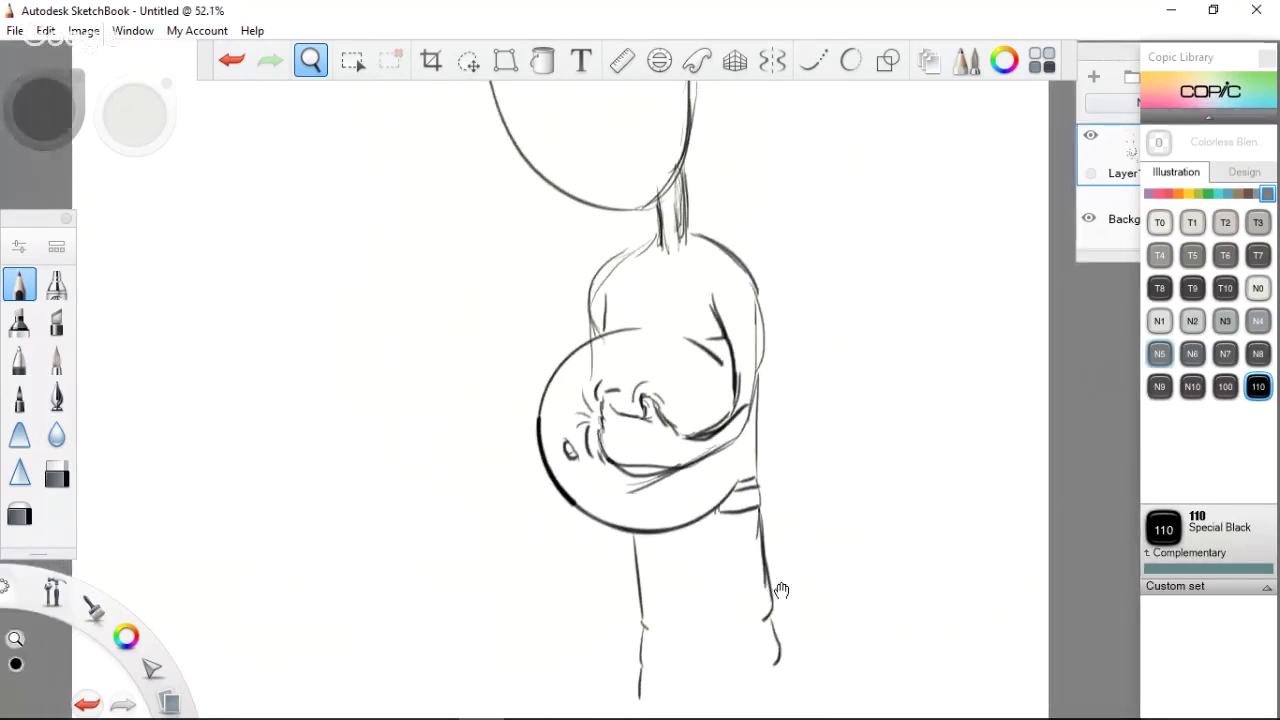
{"action": "mouse_move", "coordinate": [781, 590]}
{"action": "left_mouse_down"}
{"action": "mouse_move", "coordinate": [713, 510]}
{"action": "mouse_move", "coordinate": [903, 690]}
{"action": "left_mouse_up"}
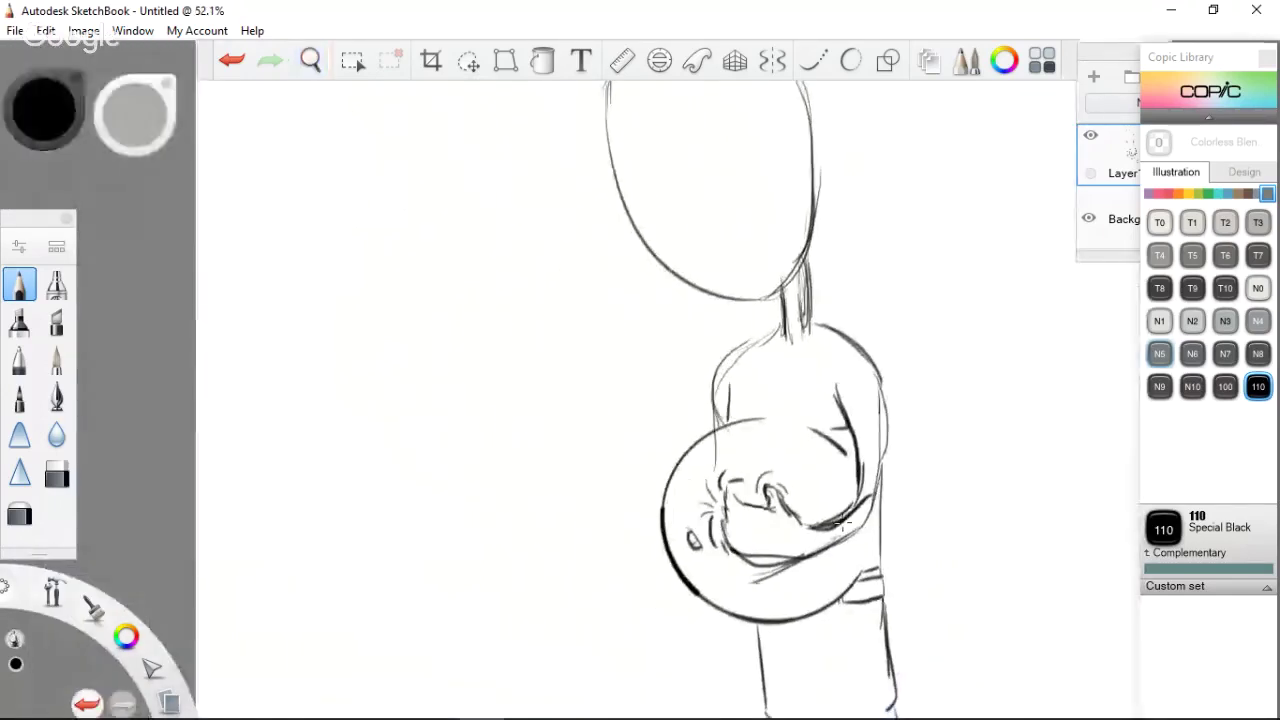
{"action": "mouse_move", "coordinate": [643, 329]}
{"action": "left_mouse_down"}
{"action": "mouse_move", "coordinate": [527, 279]}
{"action": "mouse_move", "coordinate": [540, 465]}
{"action": "left_mouse_up"}
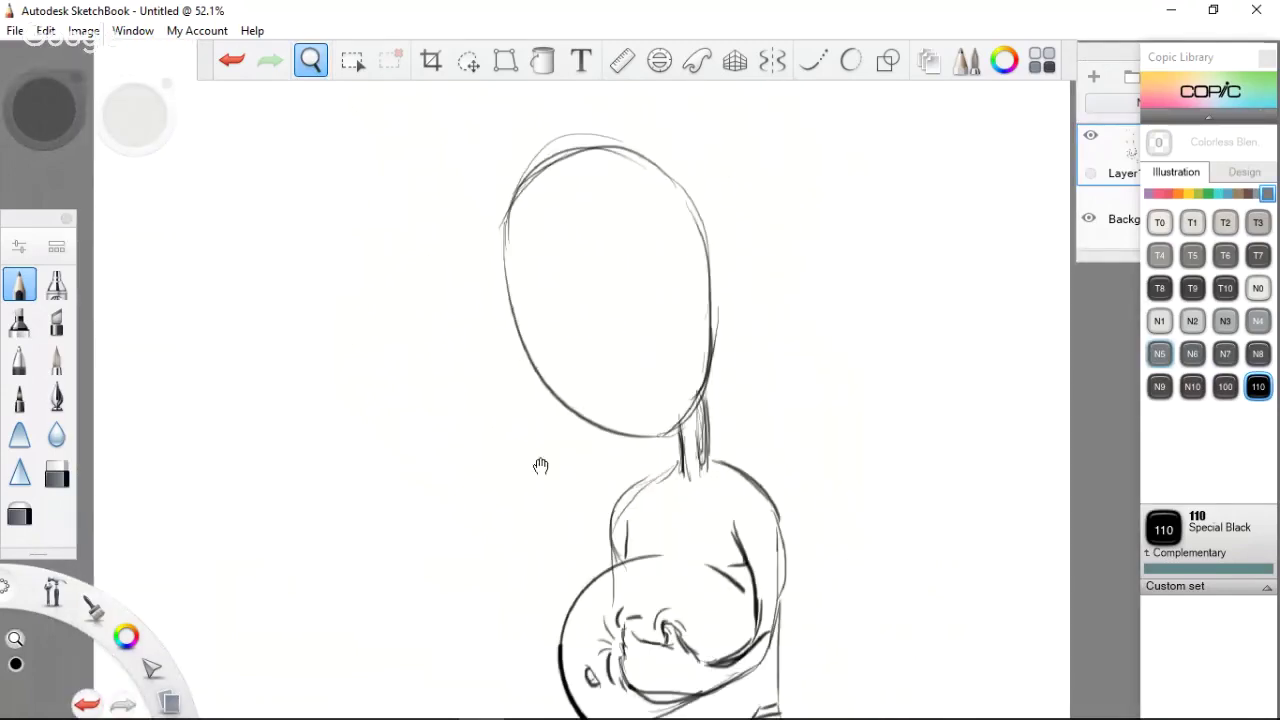
{"action": "key", "text": "space"}
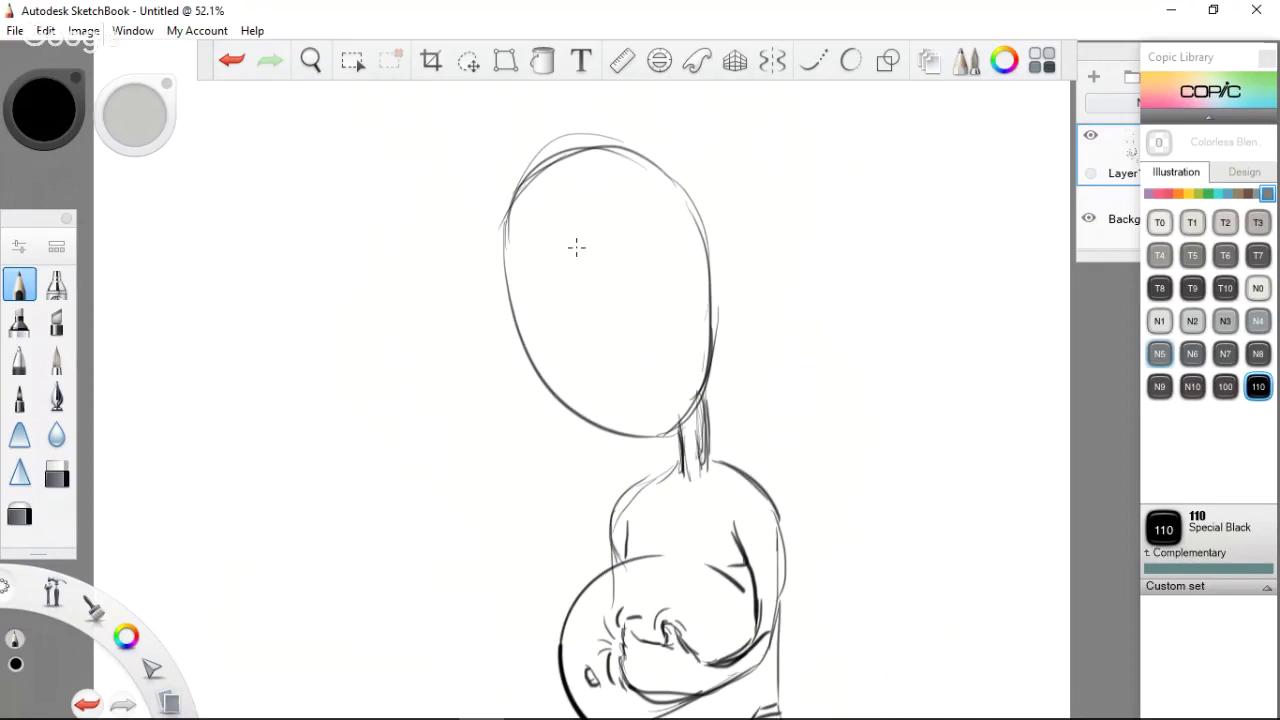
Check the head oval with undo/redo, select the pencil, and turn the ruler guide off
{"action": "key", "text": "e"}
{"action": "key", "text": "r"}
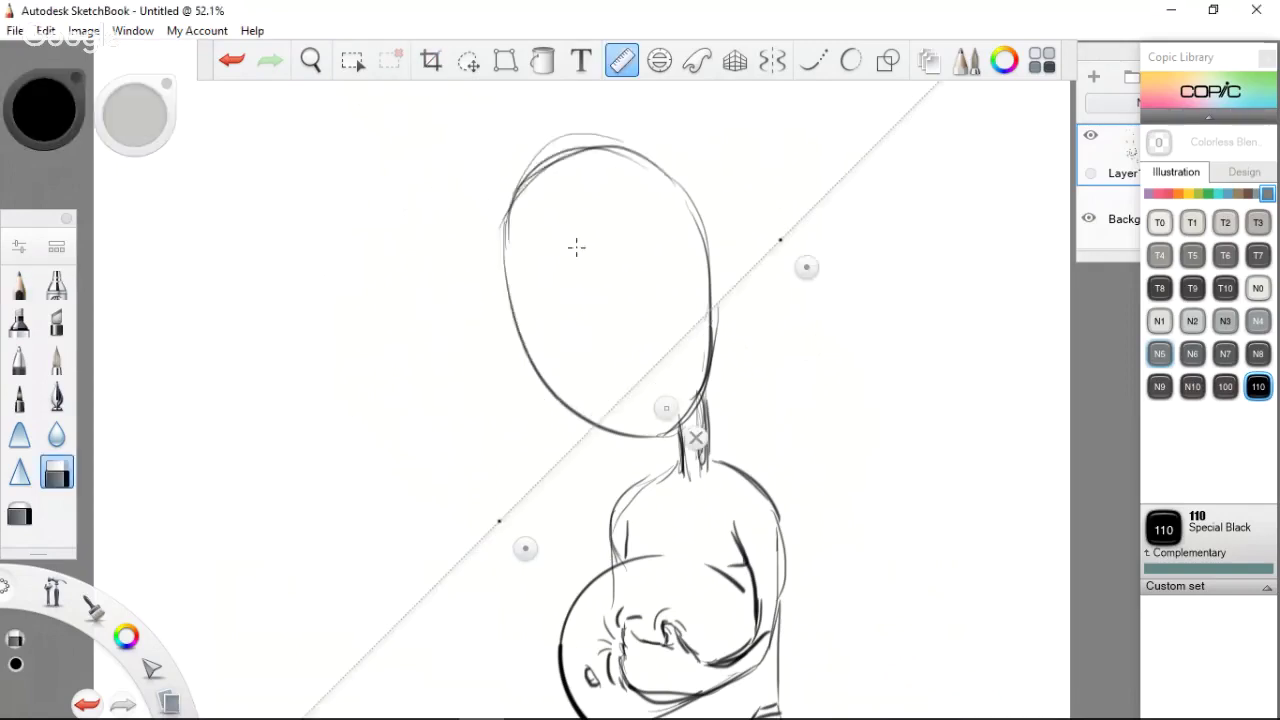
{"action": "key", "text": "ctrl+z"}
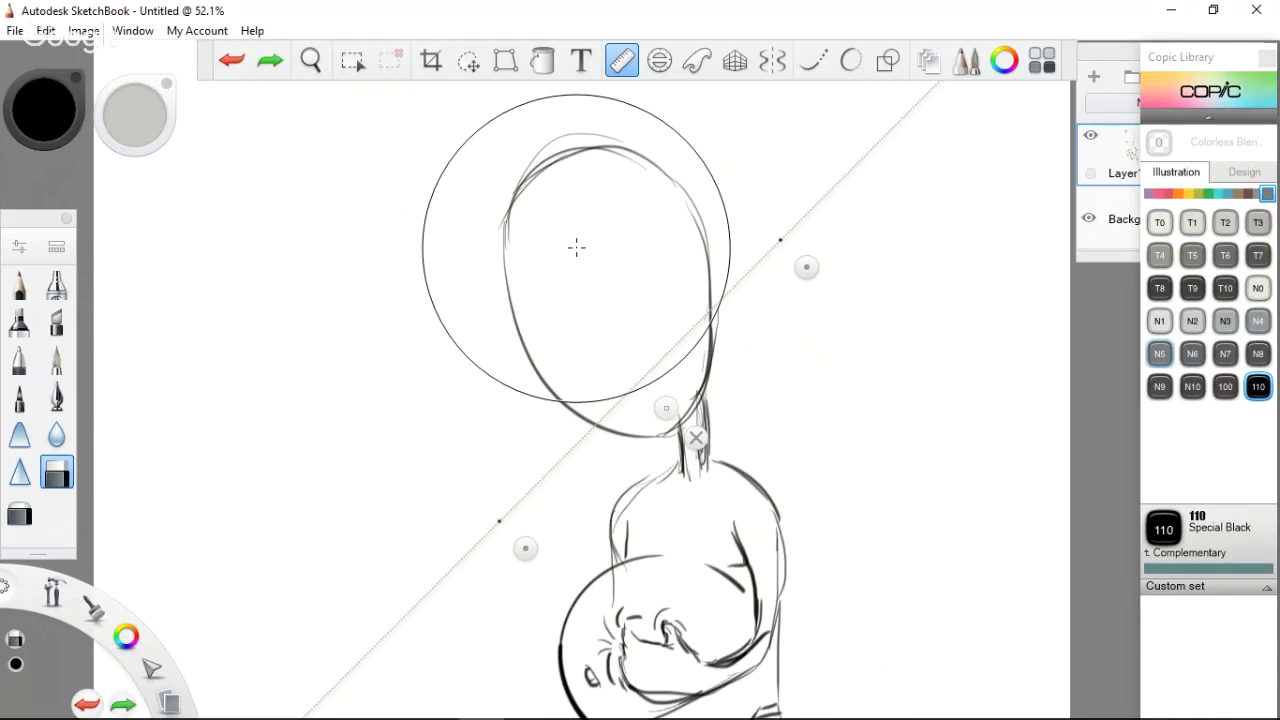
{"action": "key", "text": "ctrl+z"}
{"action": "key", "text": "ctrl+y"}
{"action": "key", "text": "ctrl+z"}
{"action": "key", "text": "ctrl+y"}
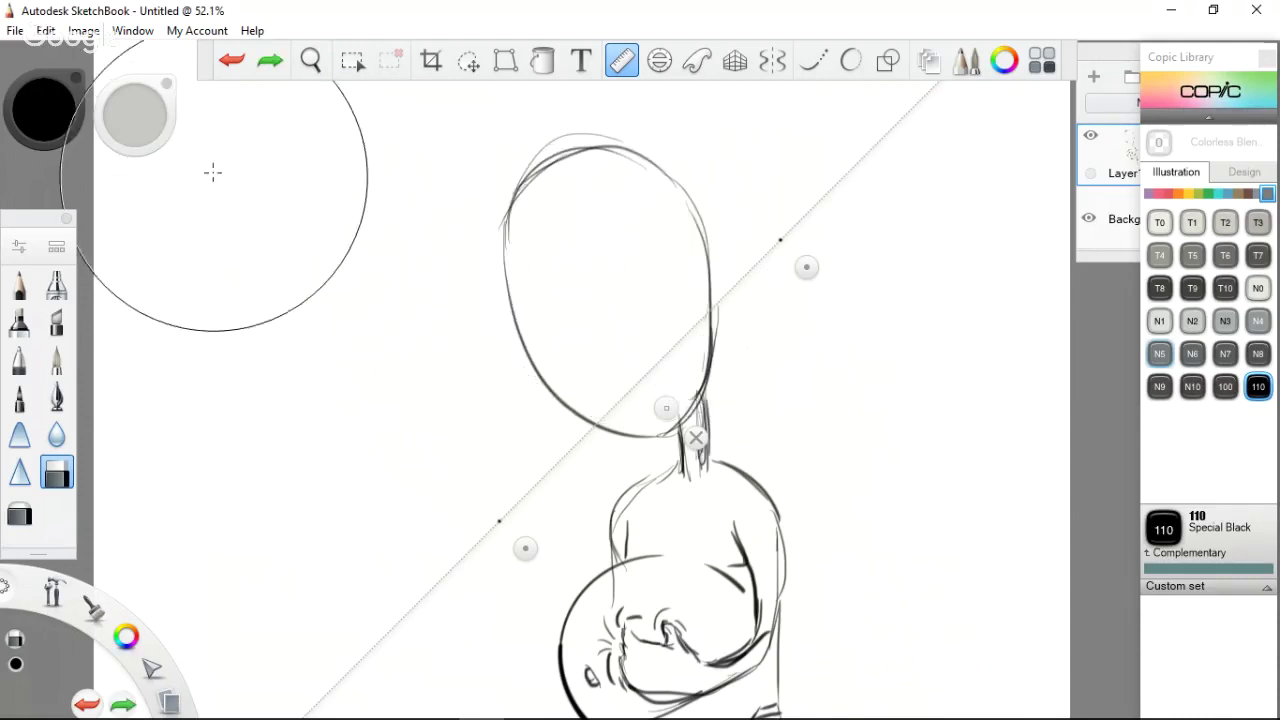
{"action": "left_click", "coordinate": [19, 285]}
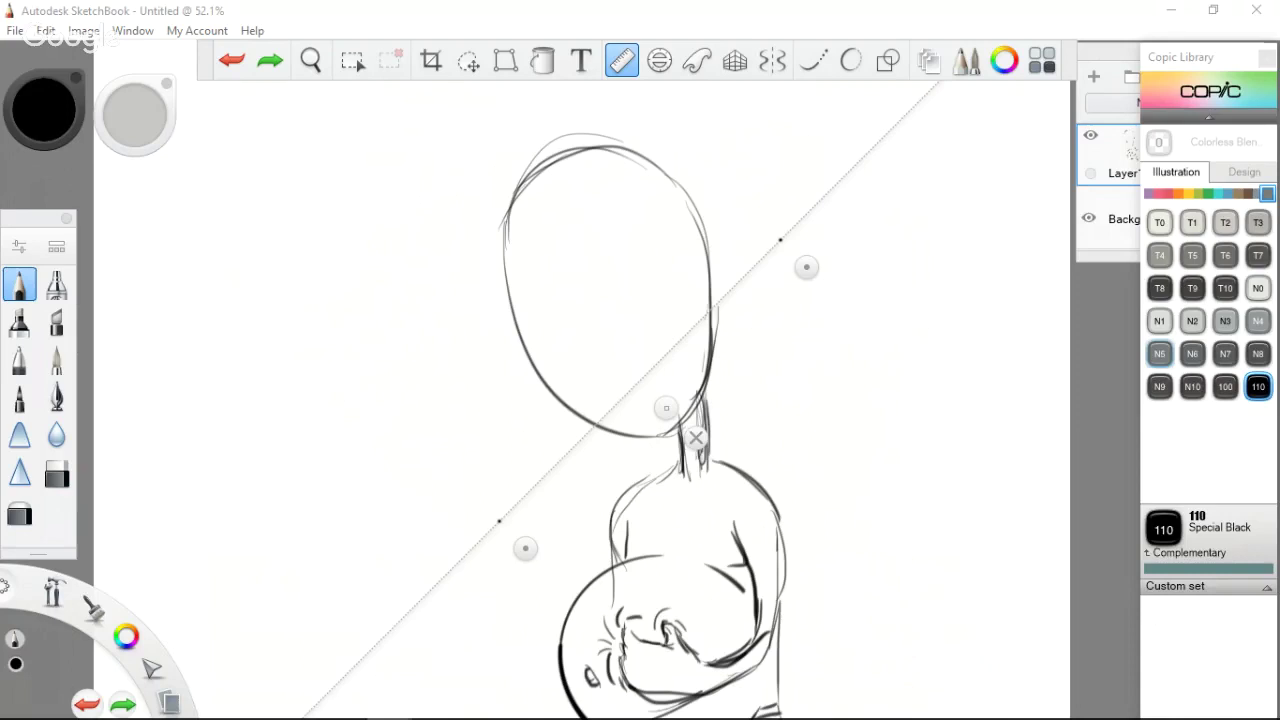
{"action": "left_click", "coordinate": [696, 438]}
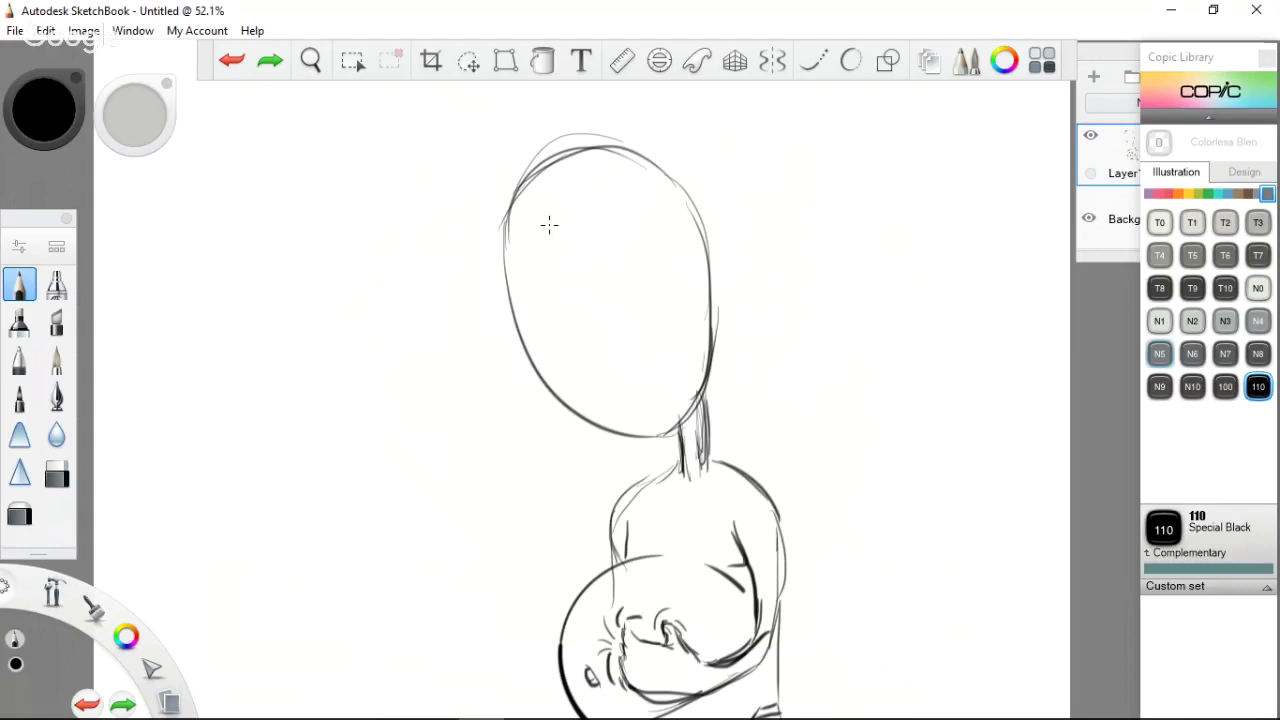
Draw the fringe line across the forehead after discarding two trial curves
{"action": "mouse_move", "coordinate": [558, 220]}
{"action": "left_mouse_down"}
{"action": "mouse_move", "coordinate": [562, 248]}
{"action": "mouse_move", "coordinate": [643, 312]}
{"action": "left_mouse_up"}
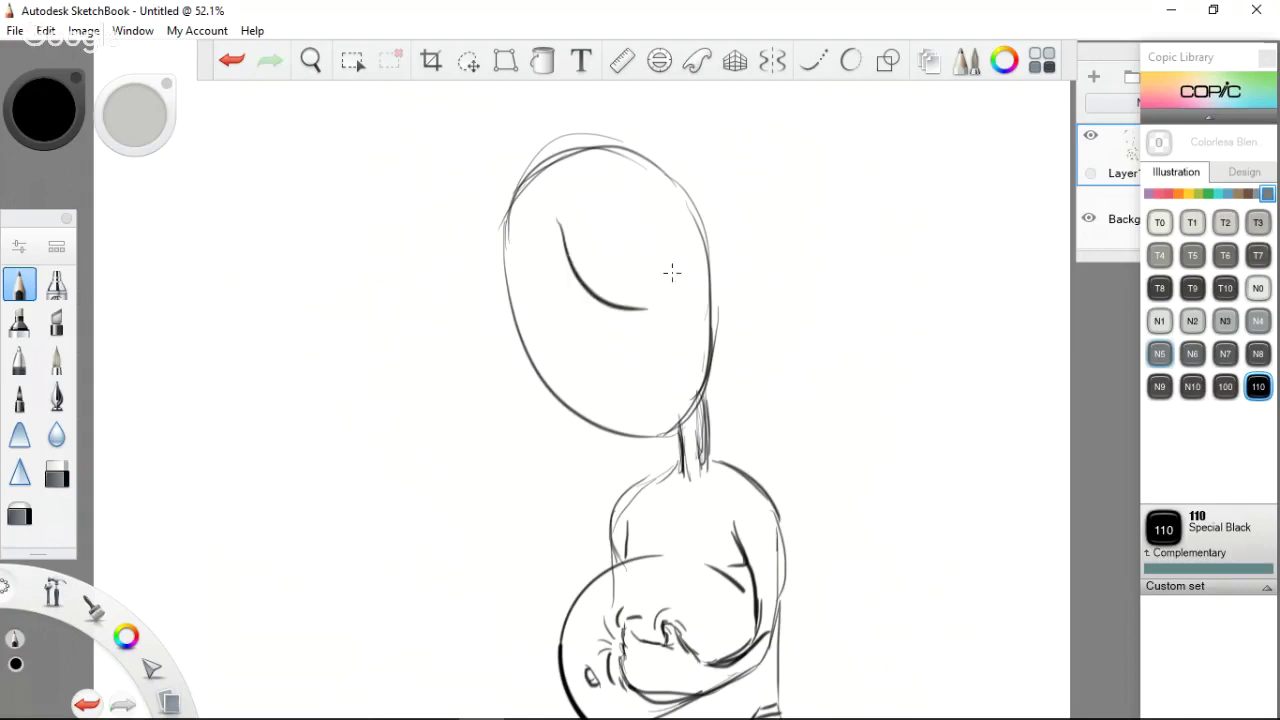
{"action": "left_click_drag", "start_coordinate": [619, 257], "coordinate": [670, 347]}
{"action": "key", "text": "ctrl+z"}
{"action": "key", "text": "ctrl+z"}
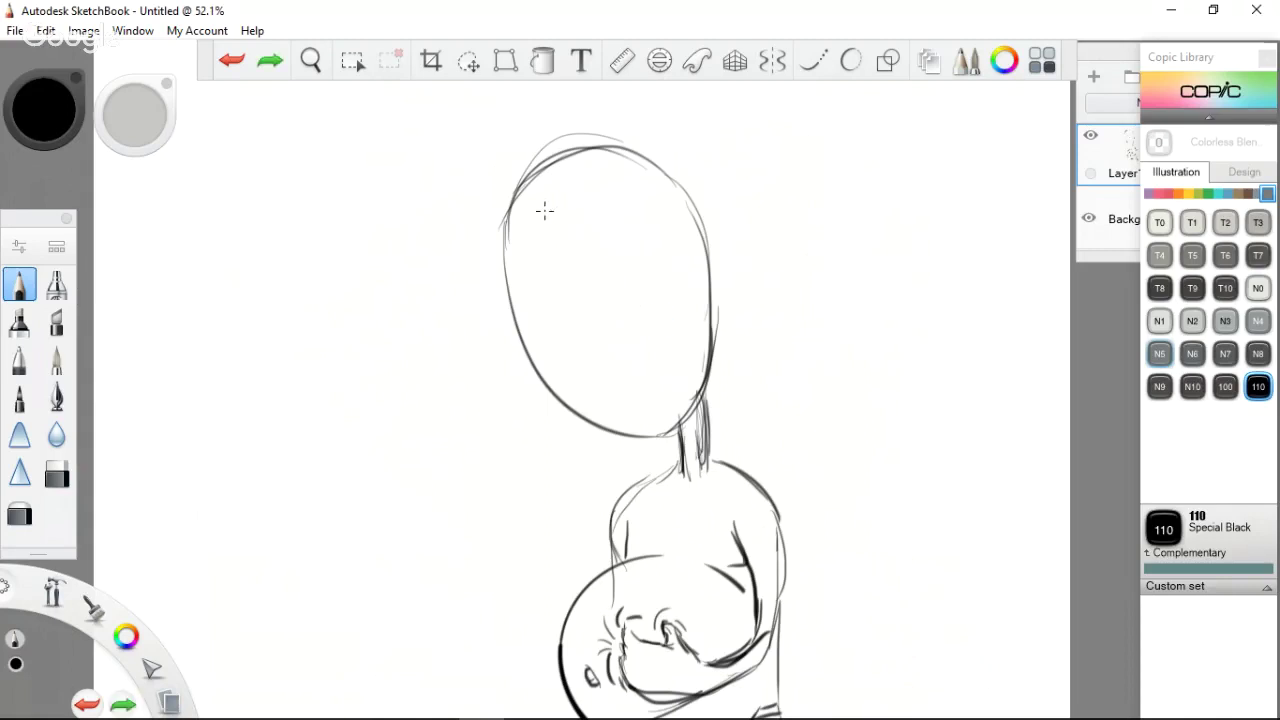
{"action": "mouse_move", "coordinate": [543, 207]}
{"action": "left_mouse_down"}
{"action": "mouse_move", "coordinate": [688, 251]}
{"action": "mouse_move", "coordinate": [692, 358]}
{"action": "left_mouse_up"}
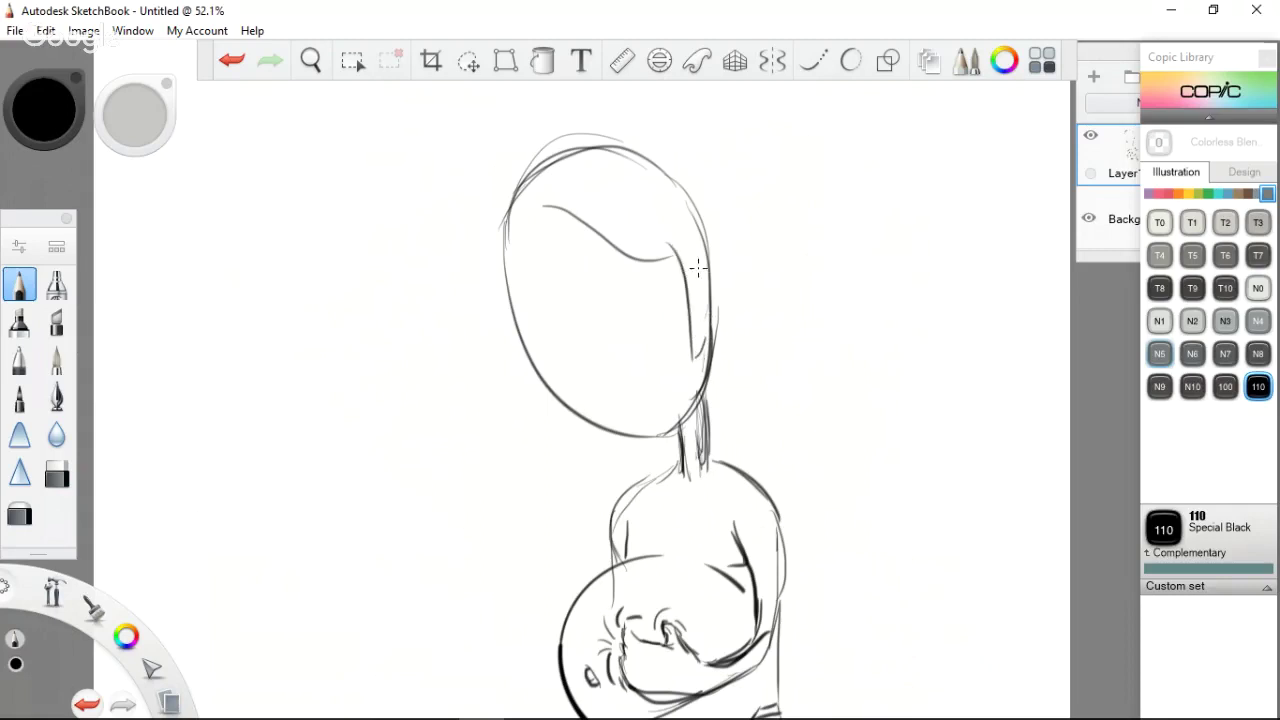
Sketch the ear on the head's right side and a short hair strand by the chin
{"action": "left_click_drag", "start_coordinate": [700, 262], "coordinate": [706, 314]}
{"action": "key", "text": "ctrl+z"}
{"action": "mouse_move", "coordinate": [702, 256]}
{"action": "left_mouse_down"}
{"action": "mouse_move", "coordinate": [714, 310]}
{"action": "mouse_move", "coordinate": [757, 383]}
{"action": "mouse_move", "coordinate": [740, 430]}
{"action": "mouse_move", "coordinate": [751, 428]}
{"action": "left_mouse_up"}
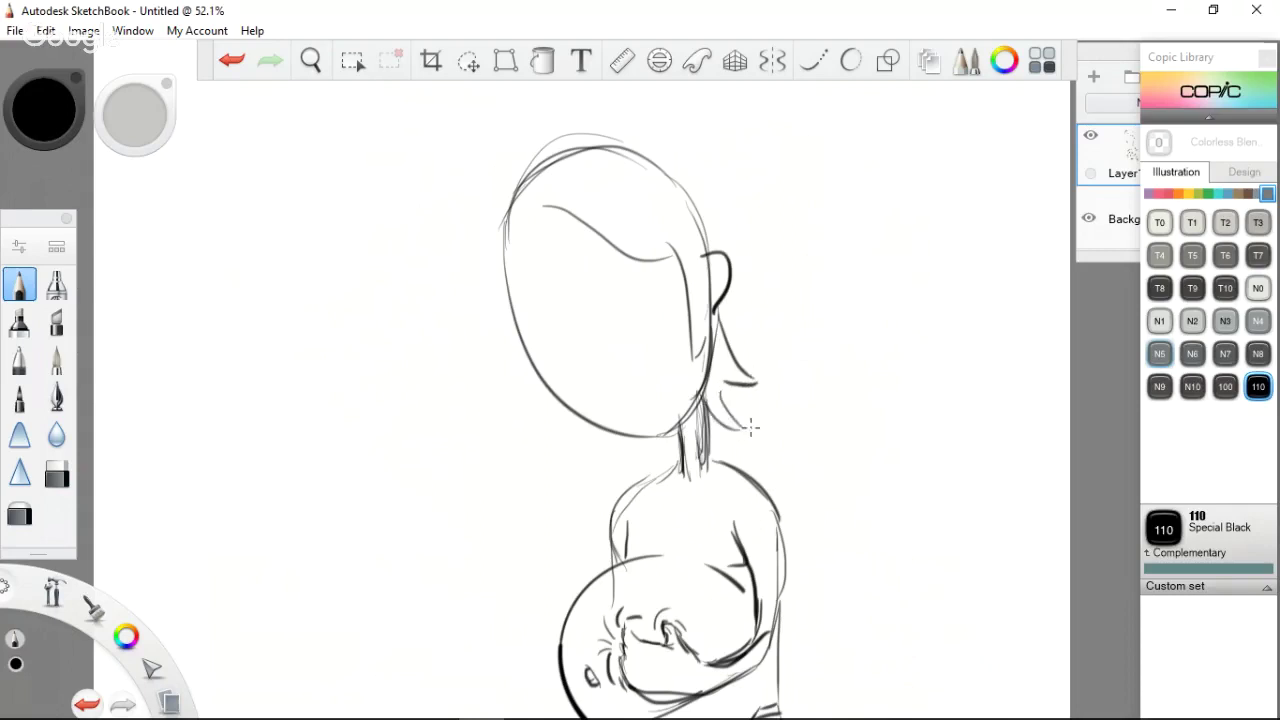
{"action": "key", "text": "ctrl+z"}
{"action": "left_click_drag", "start_coordinate": [698, 398], "coordinate": [737, 423]}
{"action": "key", "text": "ctrl+z"}
{"action": "left_click_drag", "start_coordinate": [730, 385], "coordinate": [745, 405]}
Draw the hair's arc over the top of the head, retrying until it sits right
{"action": "left_click_drag", "start_coordinate": [545, 182], "coordinate": [705, 222]}
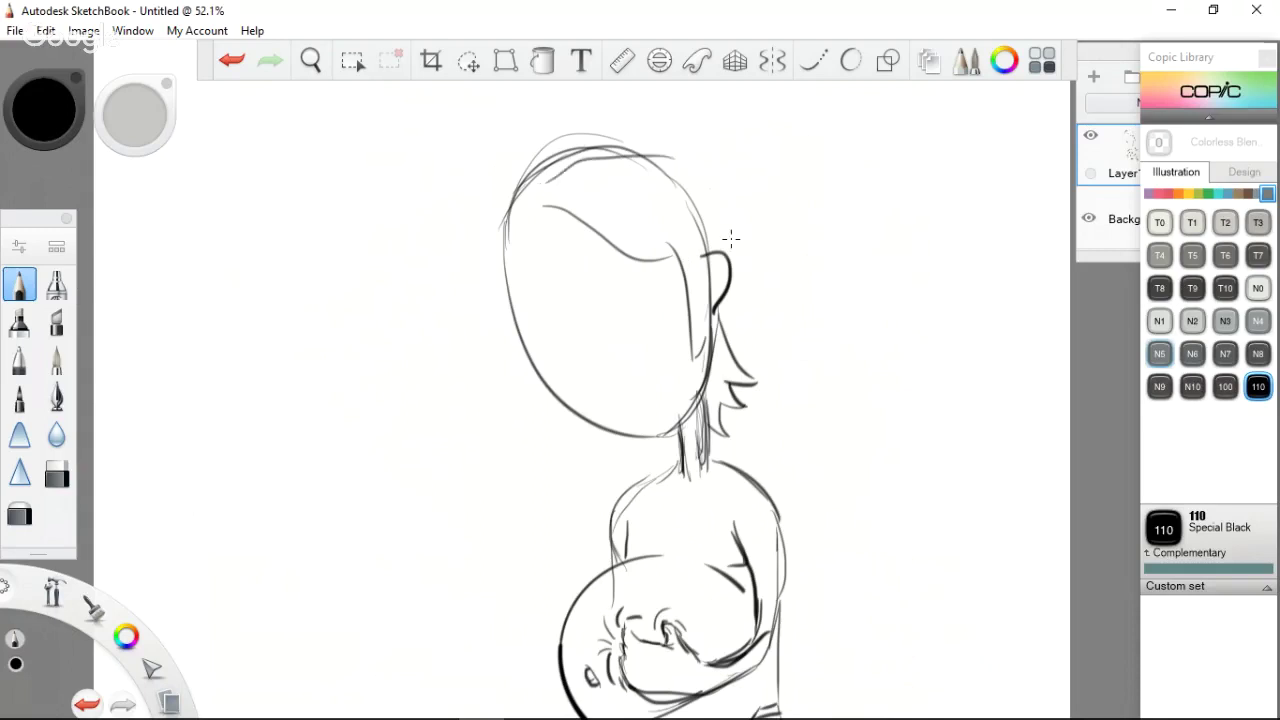
{"action": "key", "text": "ctrl+z"}
{"action": "left_click_drag", "start_coordinate": [539, 182], "coordinate": [705, 215]}
{"action": "key", "text": "ctrl+z"}
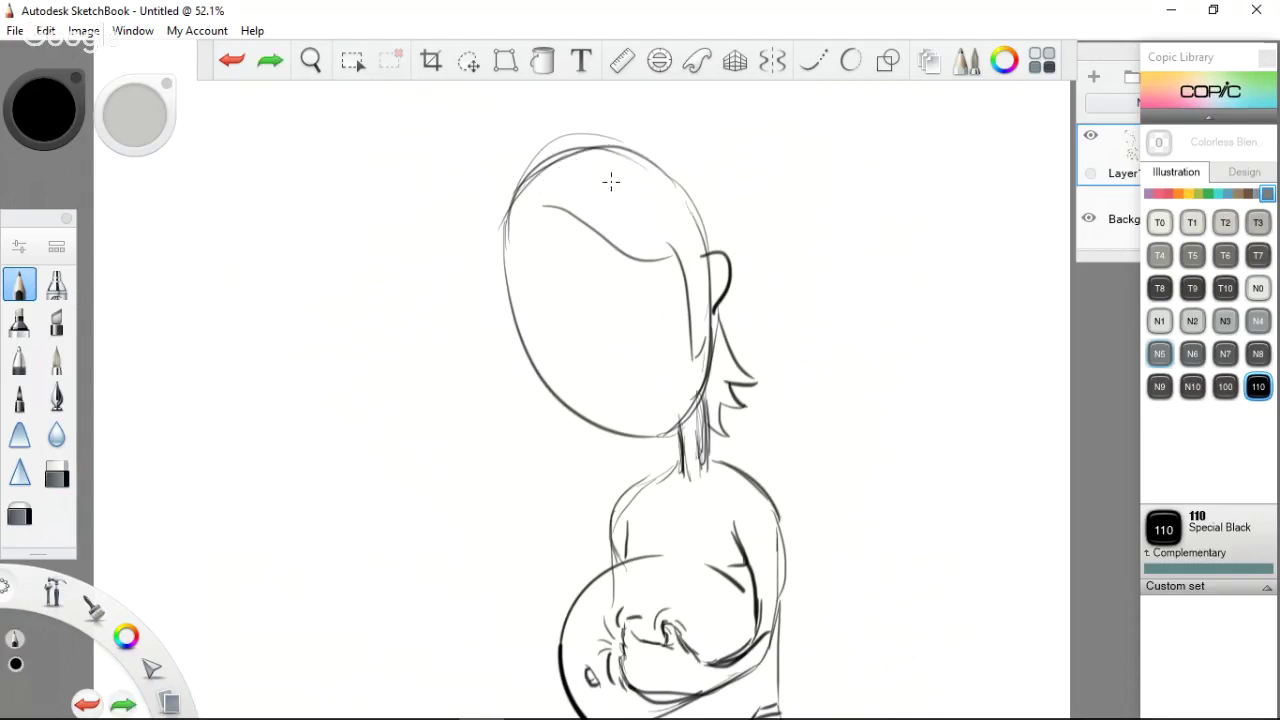
{"action": "left_click_drag", "start_coordinate": [539, 184], "coordinate": [740, 165]}
{"action": "key", "text": "ctrl+z"}
{"action": "mouse_move", "coordinate": [533, 192]}
{"action": "left_mouse_down"}
{"action": "mouse_move", "coordinate": [736, 160]}
{"action": "mouse_move", "coordinate": [750, 300]}
{"action": "left_mouse_up"}
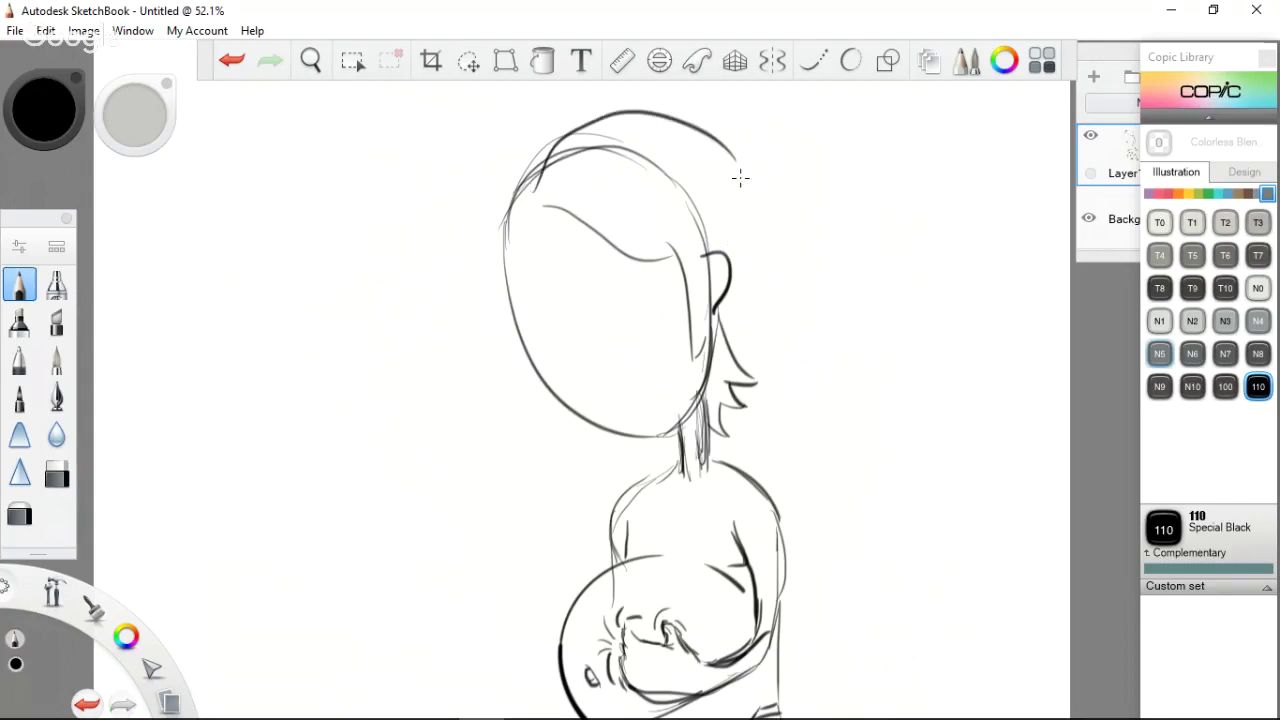
{"action": "key", "text": "ctrl+z"}
Draw the hair outline down the back (right side) of the head
{"action": "left_click_drag", "start_coordinate": [746, 170], "coordinate": [818, 418]}
{"action": "key", "text": "ctrl+z"}
{"action": "left_click_drag", "start_coordinate": [741, 177], "coordinate": [784, 446]}
{"action": "key", "text": "ctrl+z"}
{"action": "mouse_move", "coordinate": [740, 186]}
{"action": "left_mouse_down"}
{"action": "mouse_move", "coordinate": [785, 440]}
{"action": "mouse_move", "coordinate": [727, 401]}
{"action": "mouse_move", "coordinate": [740, 455]}
{"action": "mouse_move", "coordinate": [726, 448]}
{"action": "left_mouse_up"}
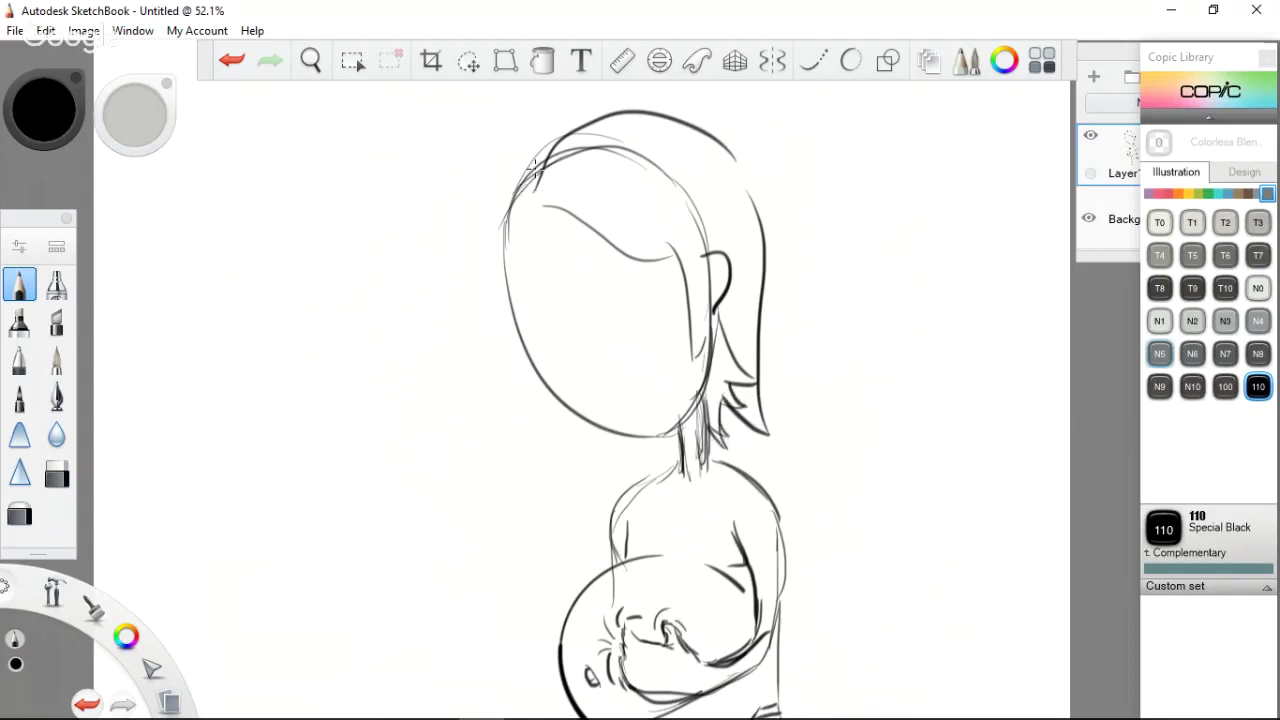
Draw the long hair line down the left side of the head and face
{"action": "mouse_move", "coordinate": [556, 146]}
{"action": "left_mouse_down"}
{"action": "mouse_move", "coordinate": [480, 232]}
{"action": "mouse_move", "coordinate": [464, 414]}
{"action": "left_mouse_up"}
{"action": "key", "text": "ctrl+z"}
{"action": "left_click_drag", "start_coordinate": [530, 222], "coordinate": [528, 420]}
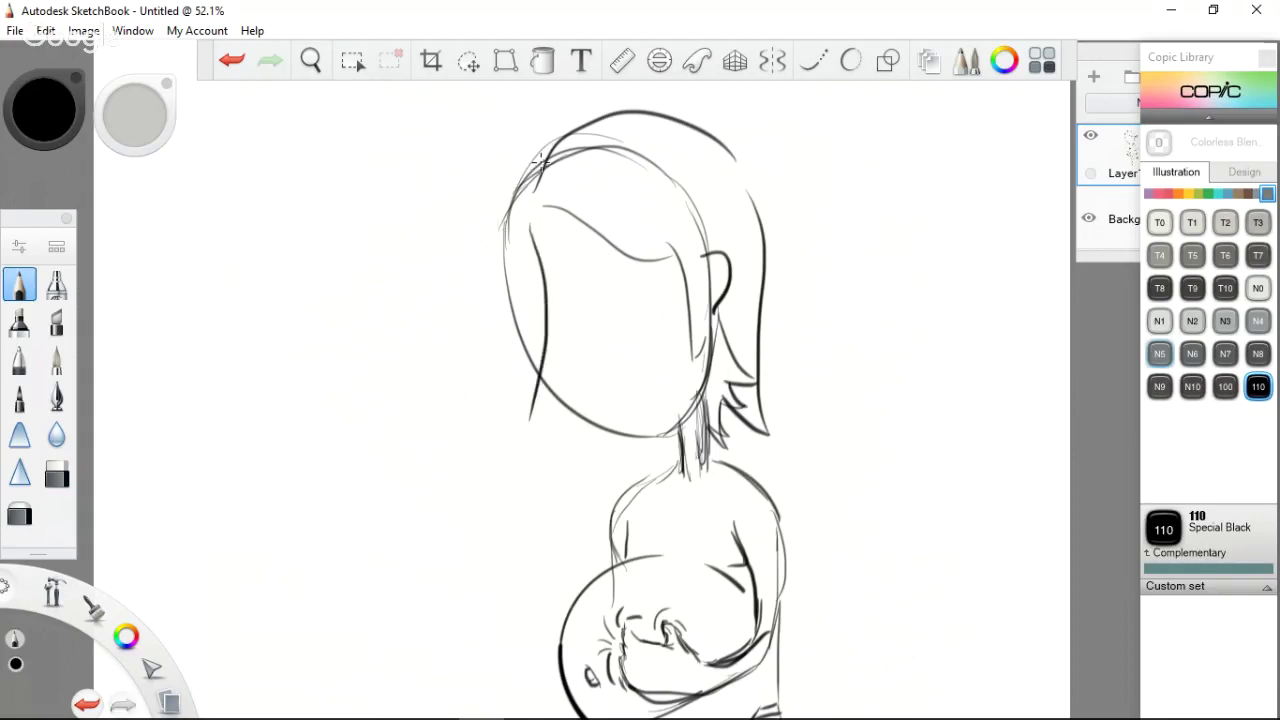
{"action": "left_click_drag", "start_coordinate": [546, 153], "coordinate": [539, 395]}
{"action": "key", "text": "ctrl+z"}
{"action": "left_click_drag", "start_coordinate": [541, 166], "coordinate": [532, 418]}
{"action": "key", "text": "ctrl+z"}
{"action": "left_click_drag", "start_coordinate": [530, 166], "coordinate": [532, 420]}
{"action": "key", "text": "ctrl+z"}
{"action": "mouse_move", "coordinate": [530, 158]}
{"action": "left_mouse_down"}
{"action": "mouse_move", "coordinate": [490, 350]}
{"action": "mouse_move", "coordinate": [516, 445]}
{"action": "left_mouse_up"}
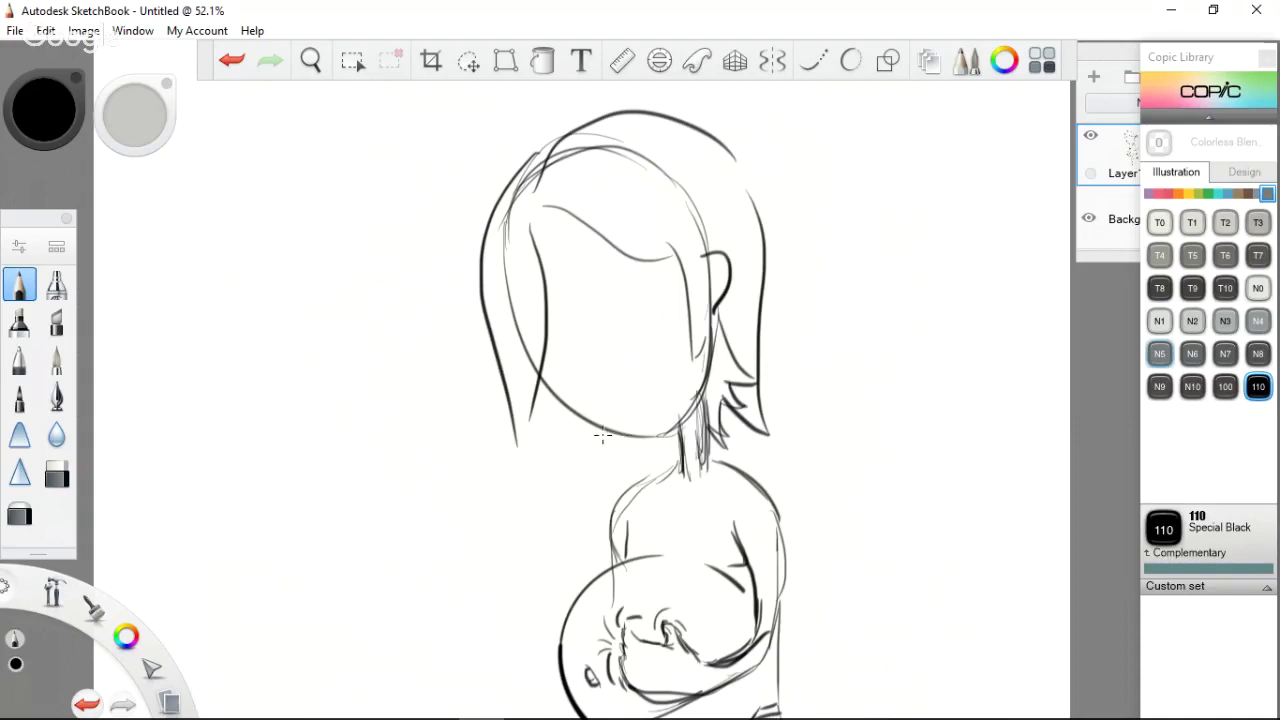
Add a short chin stroke and the lower-left jaw and chin contour
{"action": "left_click_drag", "start_coordinate": [601, 434], "coordinate": [676, 451]}
{"action": "key", "text": "ctrl+z"}
{"action": "left_click_drag", "start_coordinate": [623, 430], "coordinate": [652, 449]}
{"action": "mouse_move", "coordinate": [538, 386]}
{"action": "left_mouse_down"}
{"action": "mouse_move", "coordinate": [588, 434]}
{"action": "mouse_move", "coordinate": [567, 412]}
{"action": "left_mouse_up"}
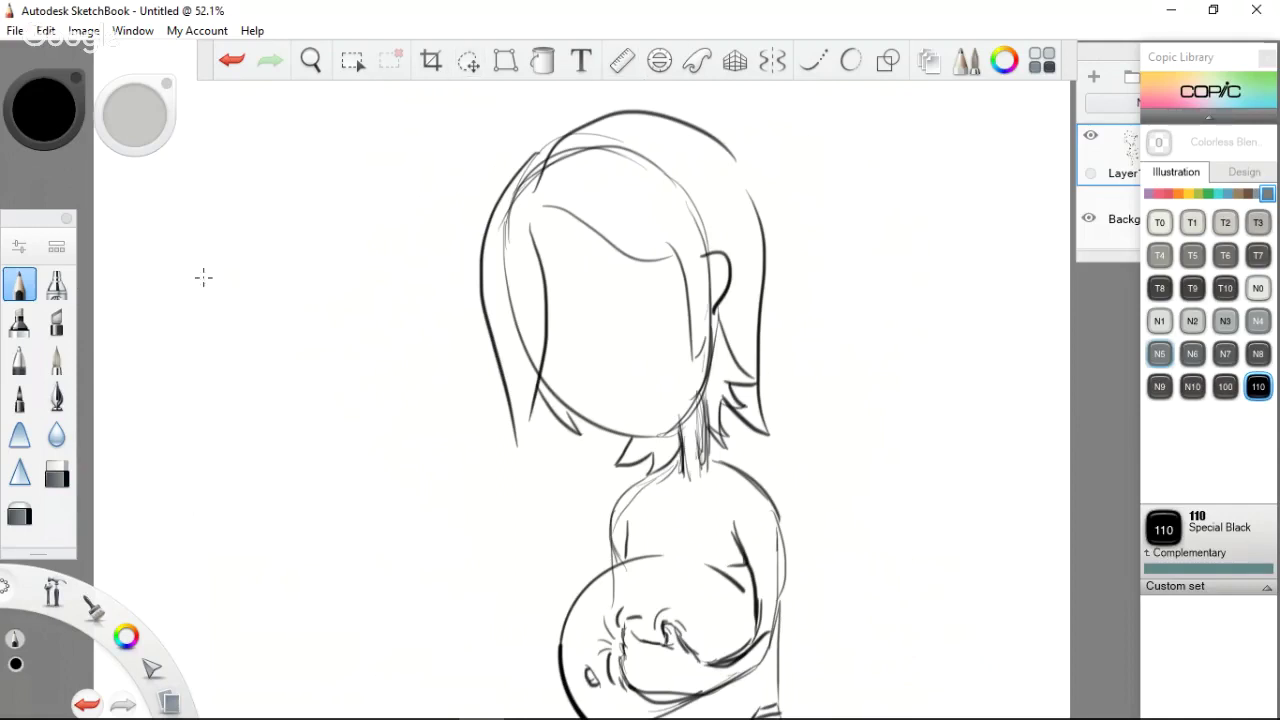
Switch to a smaller eraser and erase the right-side hair outline and strands
{"action": "left_click", "coordinate": [57, 473]}
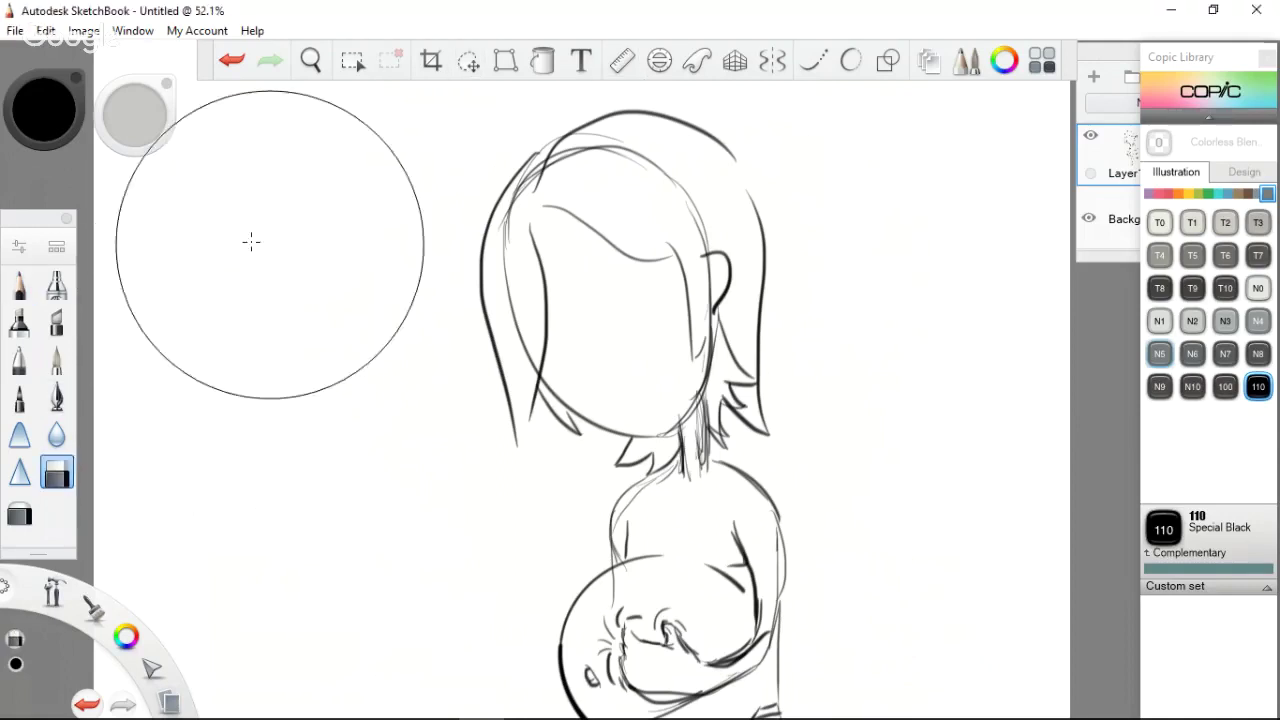
{"action": "mouse_move", "coordinate": [154, 119]}
{"action": "left_mouse_down"}
{"action": "mouse_move", "coordinate": [139, 120]}
{"action": "mouse_move", "coordinate": [535, 98]}
{"action": "mouse_move", "coordinate": [535, 133]}
{"action": "mouse_move", "coordinate": [518, 138]}
{"action": "mouse_move", "coordinate": [523, 123]}
{"action": "left_mouse_up"}
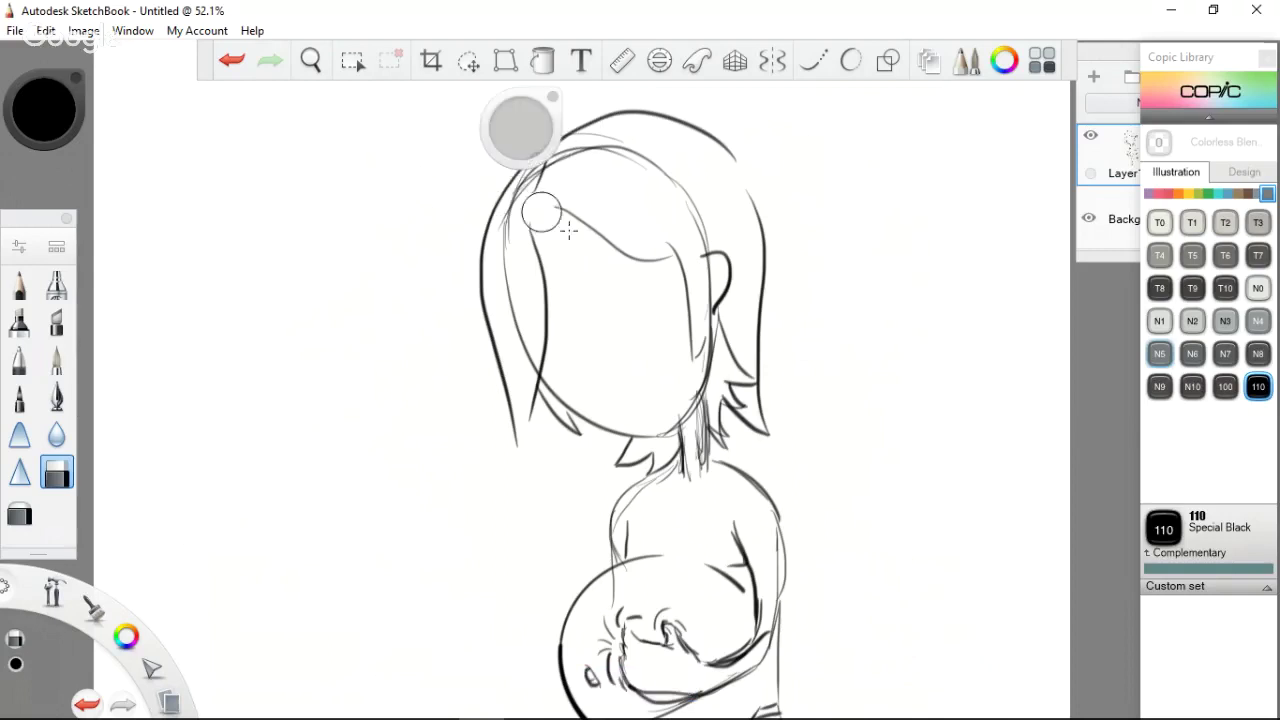
{"action": "left_click_drag", "start_coordinate": [745, 318], "coordinate": [762, 430]}
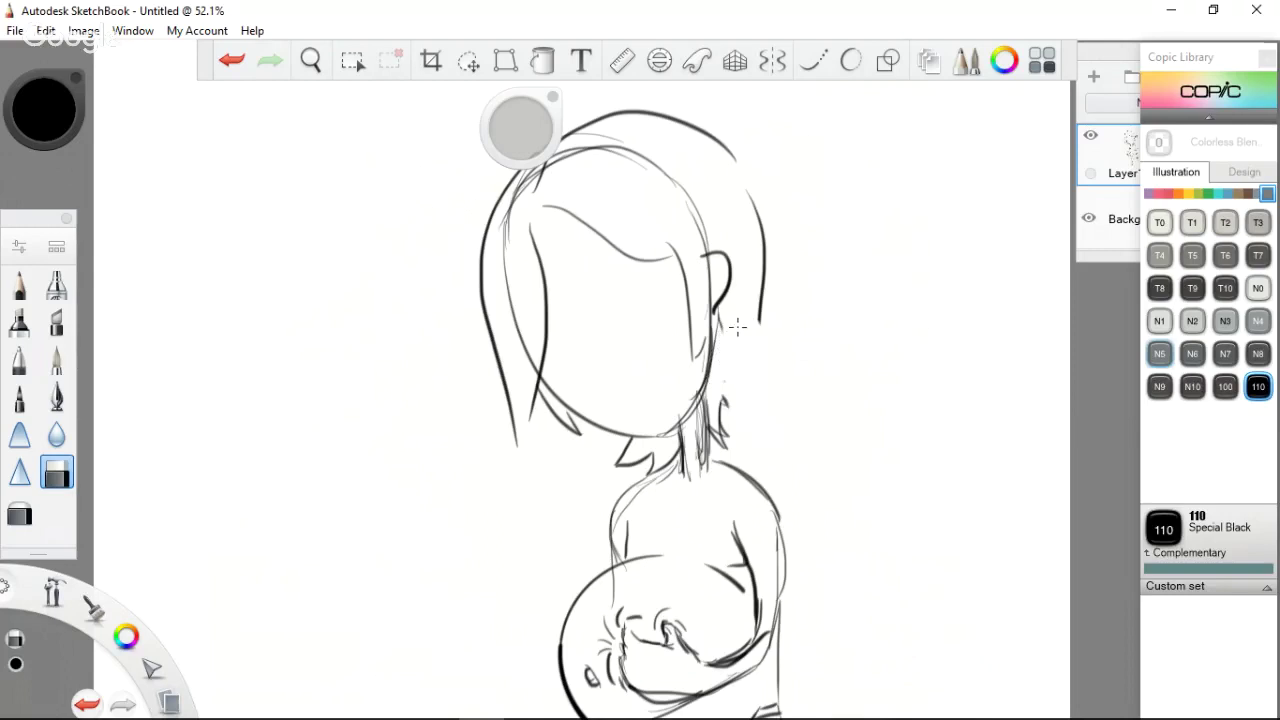
{"action": "left_click_drag", "start_coordinate": [761, 326], "coordinate": [765, 244]}
{"action": "left_click_drag", "start_coordinate": [720, 320], "coordinate": [714, 344]}
{"action": "mouse_move", "coordinate": [716, 398]}
{"action": "left_mouse_down"}
{"action": "mouse_move", "coordinate": [722, 436]}
{"action": "mouse_move", "coordinate": [708, 450]}
{"action": "mouse_move", "coordinate": [600, 465]}
{"action": "left_mouse_up"}
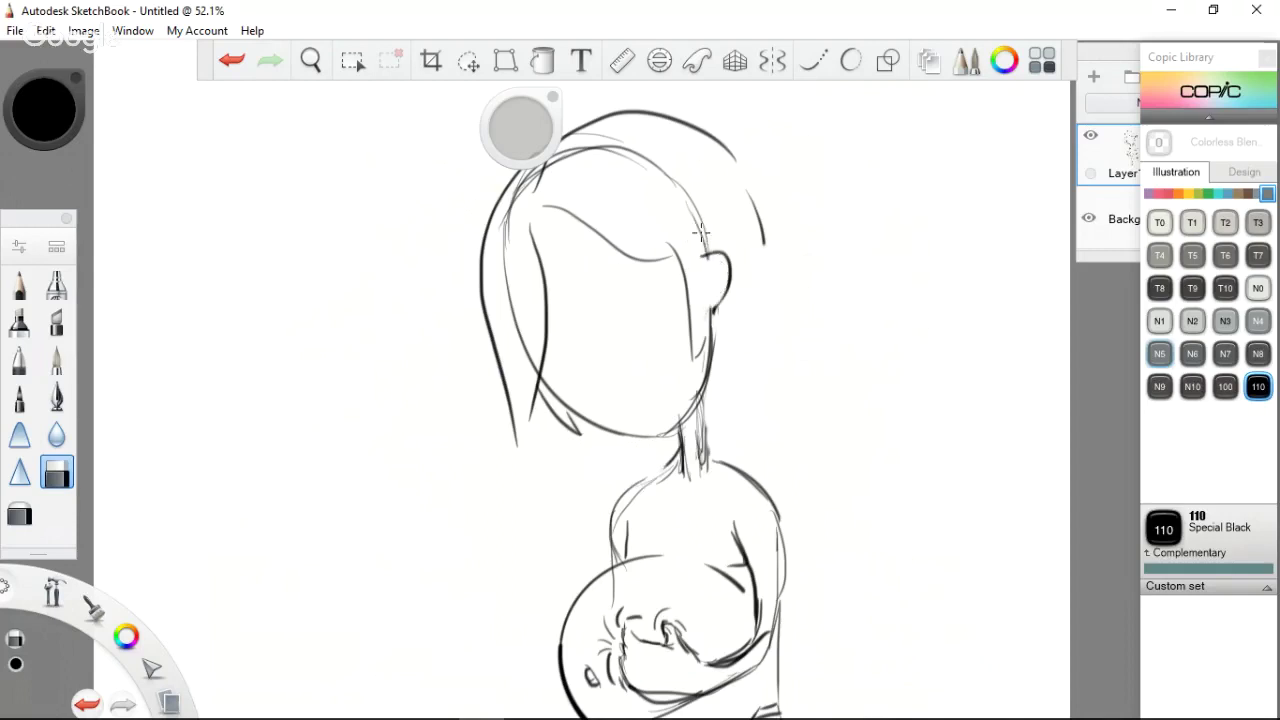
Erase the faint sketch lines by the ear and hairline and park the brush puck top-left
{"action": "mouse_move", "coordinate": [701, 232]}
{"action": "left_mouse_down"}
{"action": "mouse_move", "coordinate": [610, 150]}
{"action": "mouse_move", "coordinate": [565, 156]}
{"action": "mouse_move", "coordinate": [605, 140]}
{"action": "mouse_move", "coordinate": [535, 186]}
{"action": "mouse_move", "coordinate": [505, 262]}
{"action": "mouse_move", "coordinate": [519, 358]}
{"action": "left_mouse_up"}
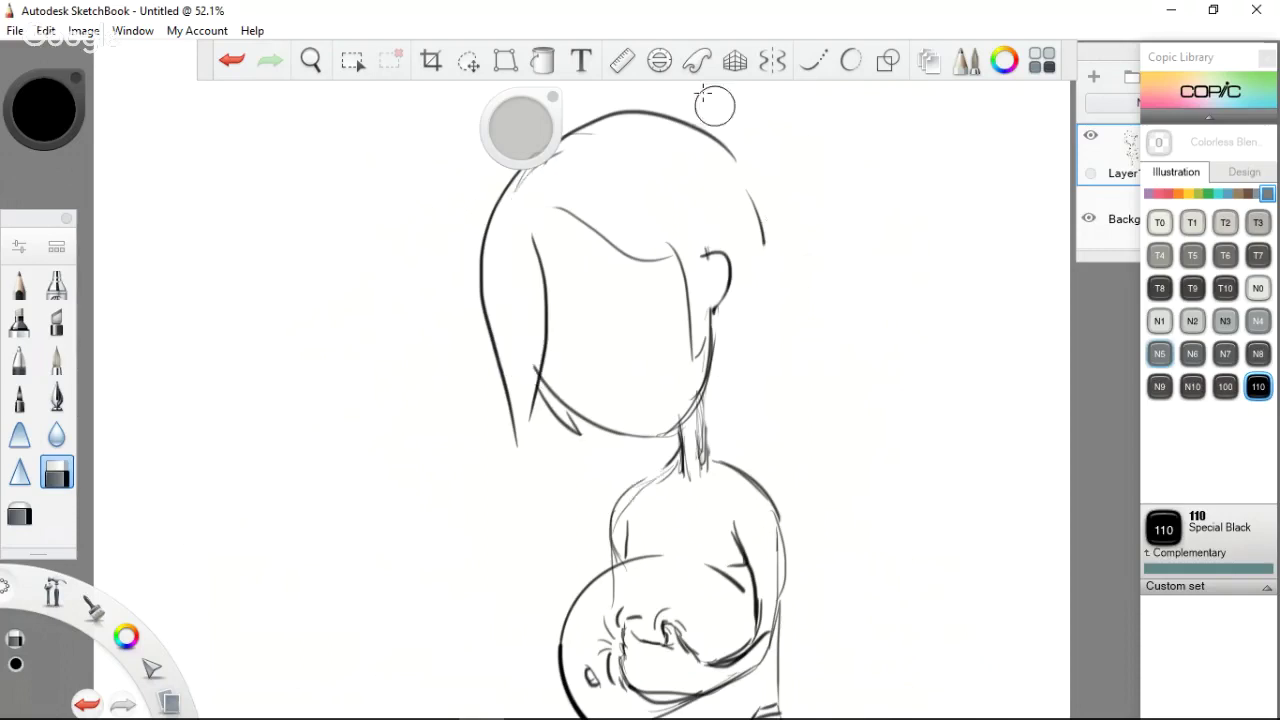
{"action": "left_click", "coordinate": [540, 94]}
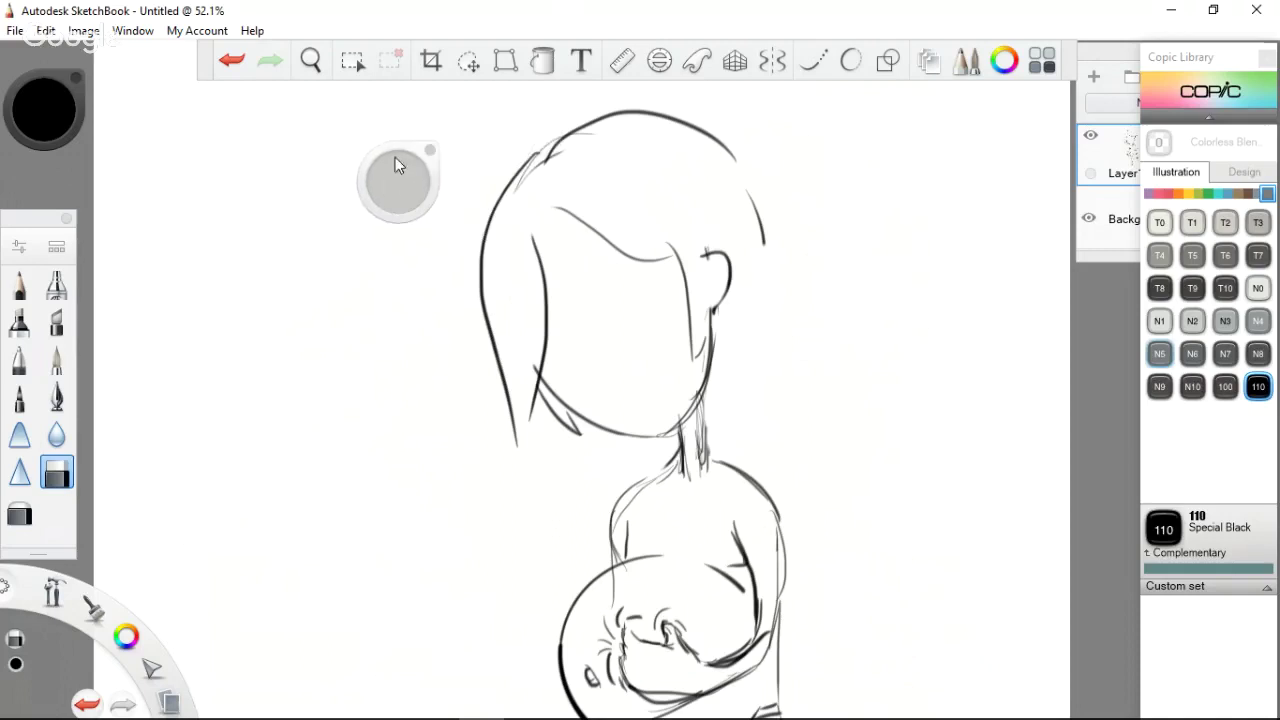
{"action": "left_click_drag", "start_coordinate": [418, 146], "coordinate": [170, 77]}
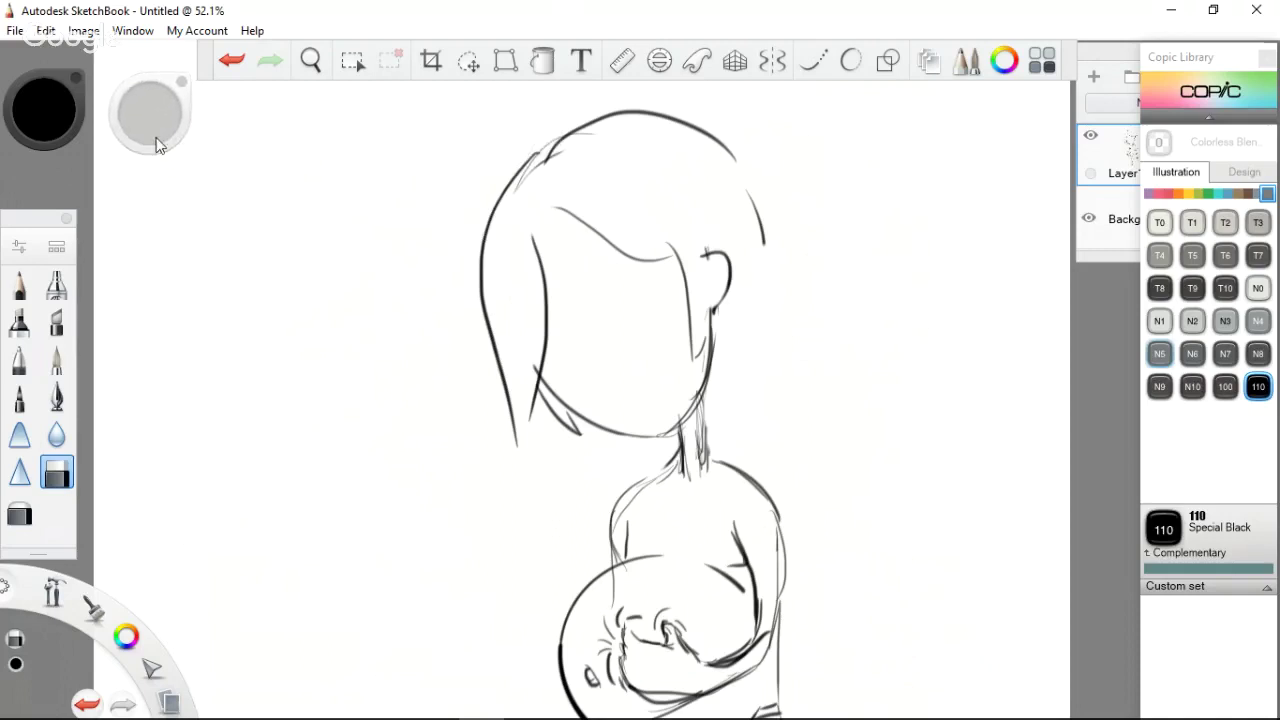
With the pencil, redraw the right side of the hair, the ear and strands beside the neck
{"action": "left_click", "coordinate": [19, 286]}
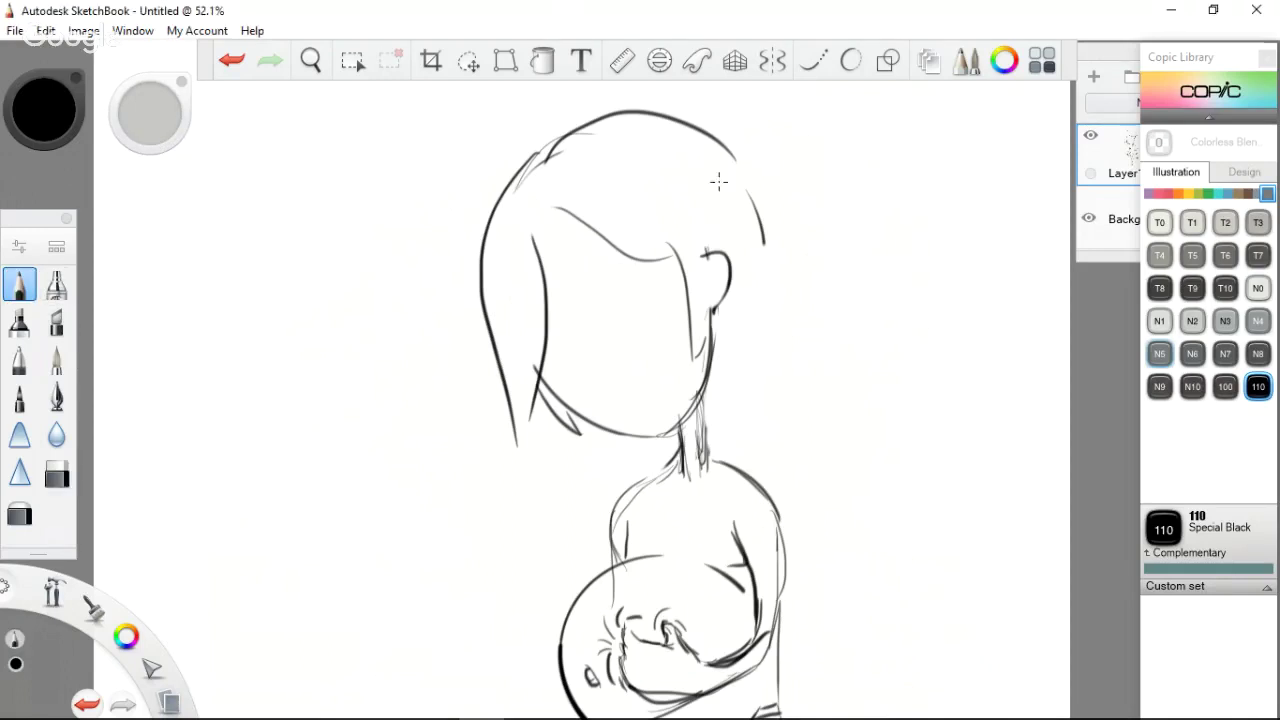
{"action": "mouse_move", "coordinate": [735, 175]}
{"action": "left_mouse_down"}
{"action": "mouse_move", "coordinate": [758, 222]}
{"action": "mouse_move", "coordinate": [740, 364]}
{"action": "left_mouse_up"}
{"action": "left_click_drag", "start_coordinate": [701, 252], "coordinate": [733, 376]}
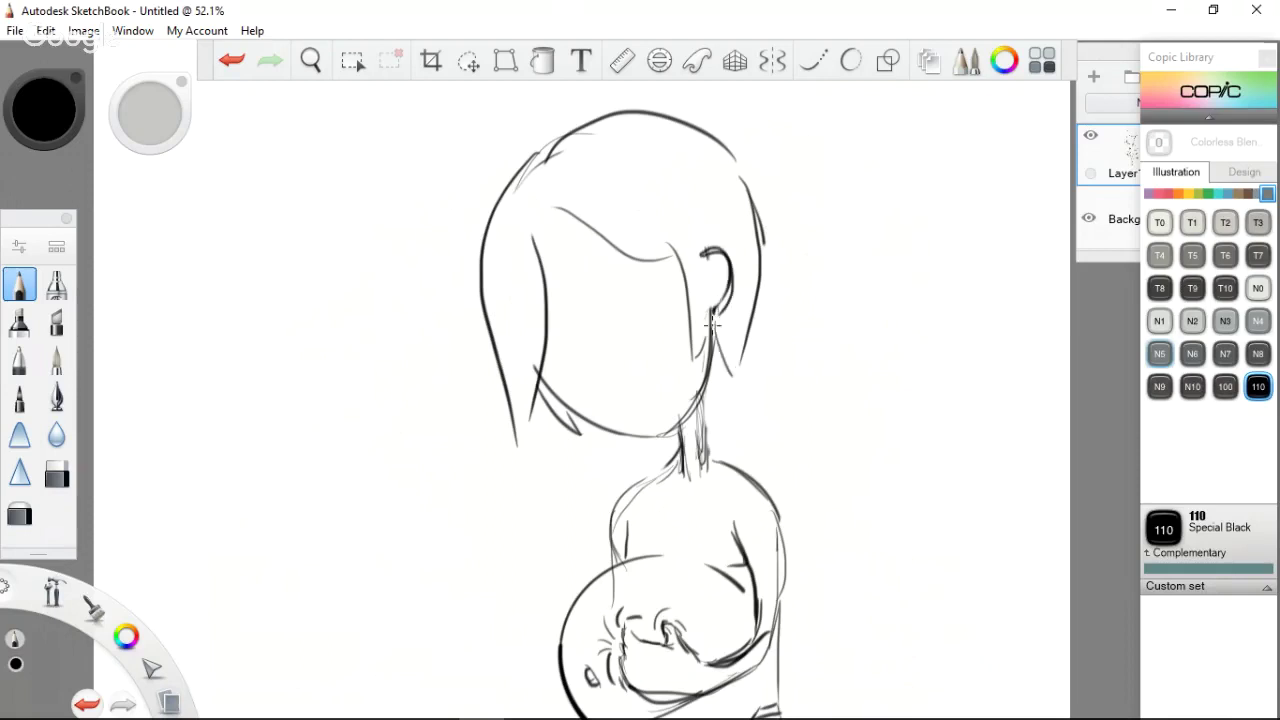
{"action": "left_click_drag", "start_coordinate": [712, 328], "coordinate": [700, 402]}
{"action": "left_click_drag", "start_coordinate": [738, 338], "coordinate": [712, 412]}
{"action": "mouse_move", "coordinate": [720, 368]}
{"action": "left_mouse_down"}
{"action": "mouse_move", "coordinate": [708, 420]}
{"action": "mouse_move", "coordinate": [712, 406]}
{"action": "mouse_move", "coordinate": [692, 428]}
{"action": "left_mouse_up"}
Draw an oval eye below the fringe with a pupil dot inside
{"action": "left_click_drag", "start_coordinate": [597, 245], "coordinate": [669, 257]}
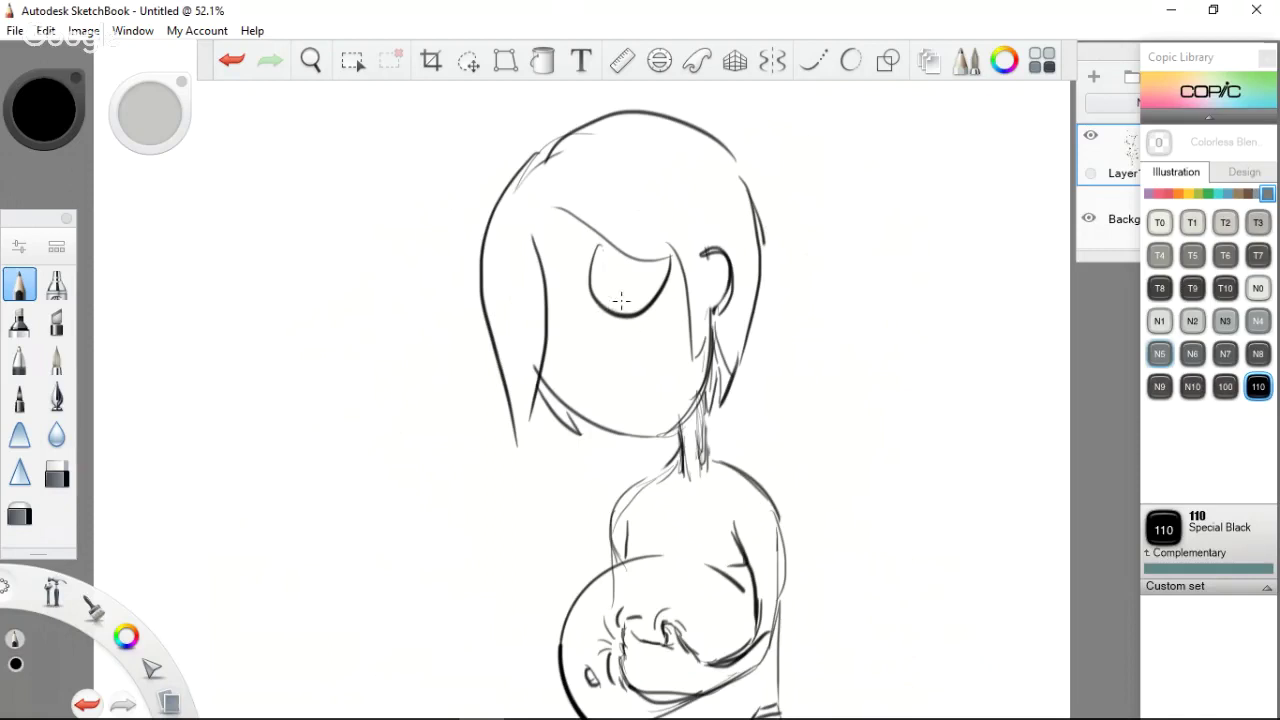
{"action": "key", "text": "ctrl+z"}
{"action": "left_click_drag", "start_coordinate": [600, 246], "coordinate": [658, 278]}
{"action": "key", "text": "ctrl+z"}
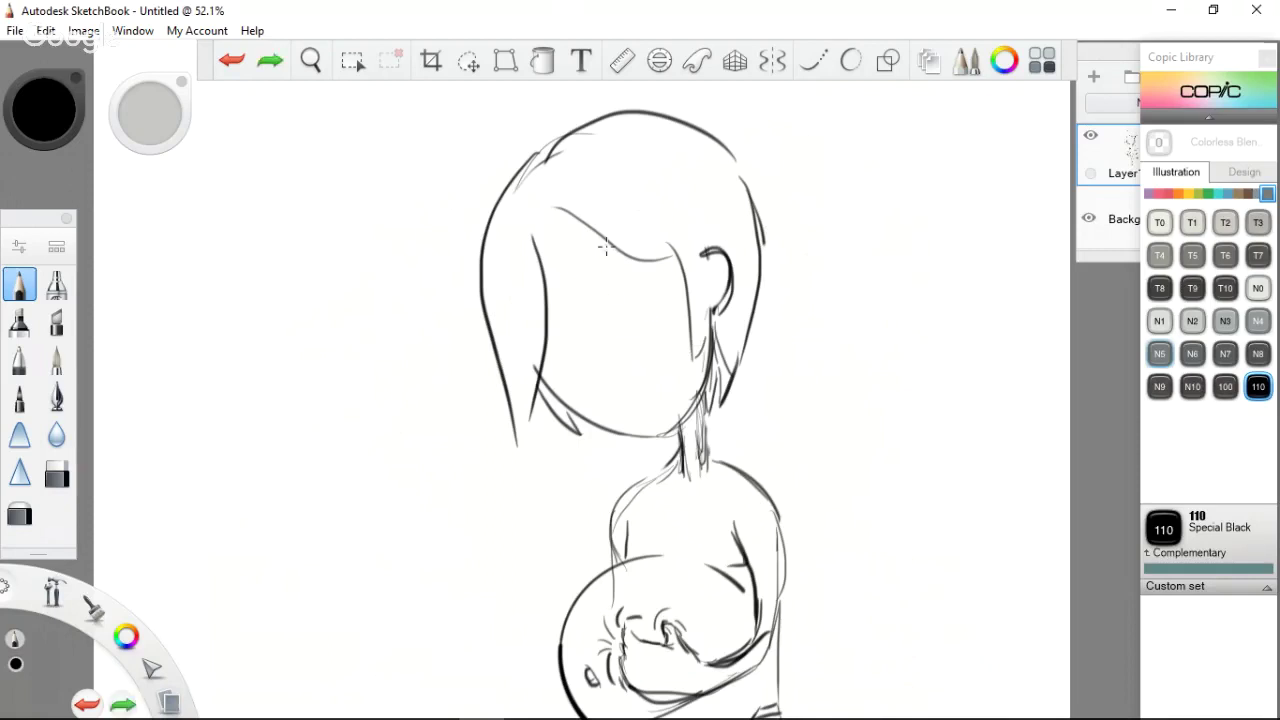
{"action": "left_click_drag", "start_coordinate": [598, 242], "coordinate": [660, 278]}
{"action": "key", "text": "ctrl+z"}
{"action": "left_click_drag", "start_coordinate": [604, 240], "coordinate": [657, 325]}
{"action": "left_click_drag", "start_coordinate": [604, 240], "coordinate": [660, 272]}
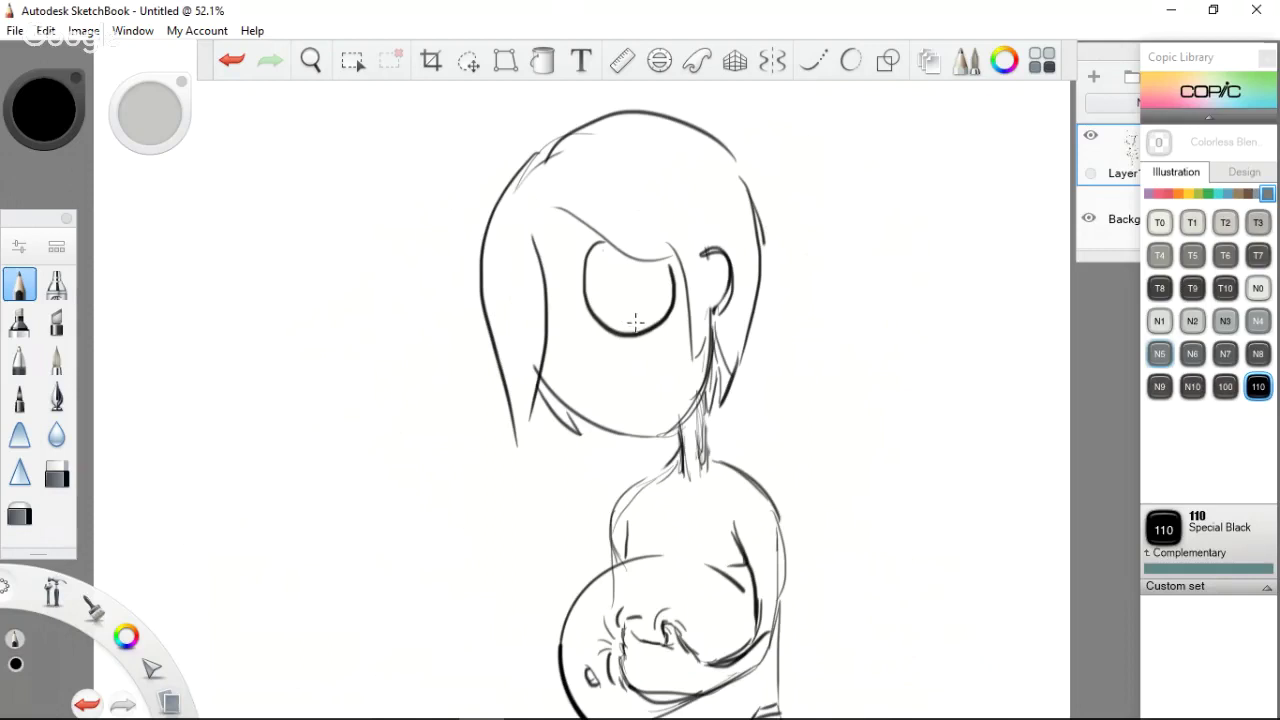
{"action": "left_click", "coordinate": [634, 322]}
Add a small smile-like cheek curve with a dot inside it
{"action": "mouse_move", "coordinate": [548, 314]}
{"action": "left_mouse_down"}
{"action": "mouse_move", "coordinate": [579, 352]}
{"action": "mouse_move", "coordinate": [540, 370]}
{"action": "mouse_move", "coordinate": [548, 313]}
{"action": "left_mouse_up"}
{"action": "key", "text": "ctrl+z"}
{"action": "key", "text": "ctrl+z"}
{"action": "key", "text": "ctrl+z"}
{"action": "mouse_move", "coordinate": [576, 370]}
{"action": "left_mouse_down"}
{"action": "mouse_move", "coordinate": [538, 376]}
{"action": "mouse_move", "coordinate": [547, 303]}
{"action": "left_mouse_up"}
{"action": "left_click", "coordinate": [570, 362]}
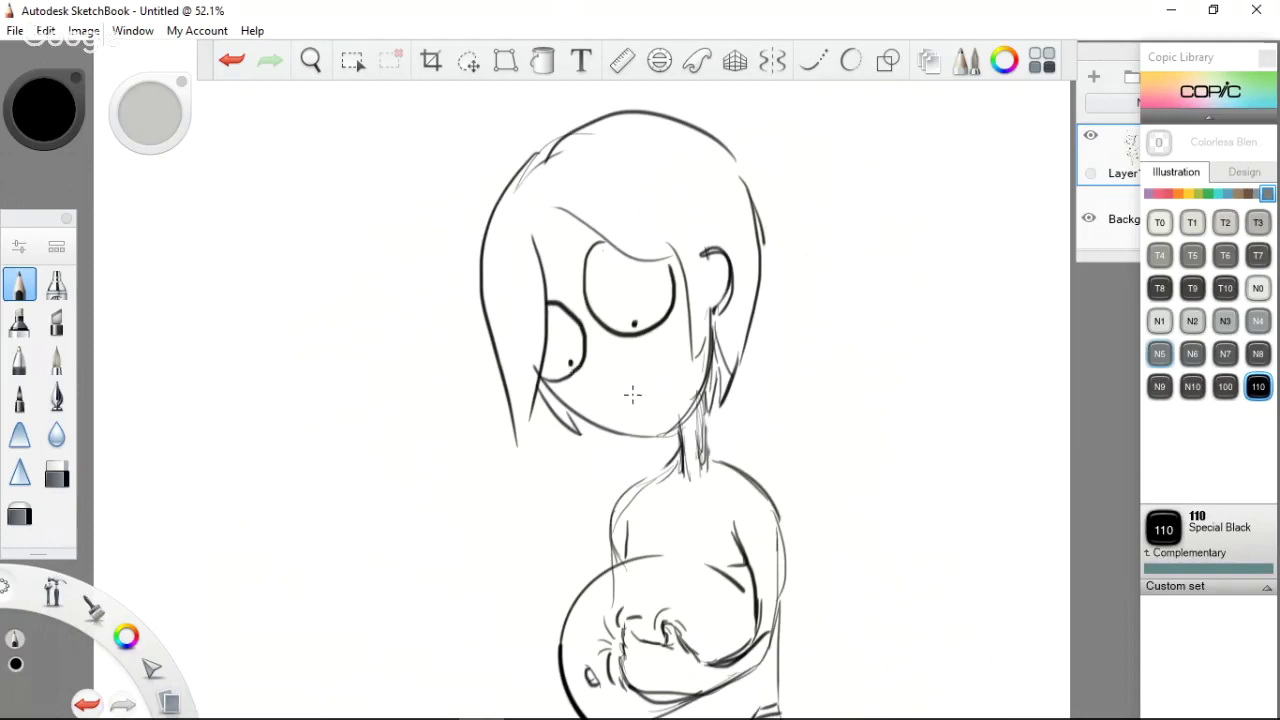
Draw the curved nose line below the eyes, trying and undoing small chin curves beneath it
{"action": "left_click_drag", "start_coordinate": [597, 345], "coordinate": [628, 398]}
{"action": "left_click_drag", "start_coordinate": [638, 396], "coordinate": [626, 432]}
{"action": "key", "text": "ctrl+z"}
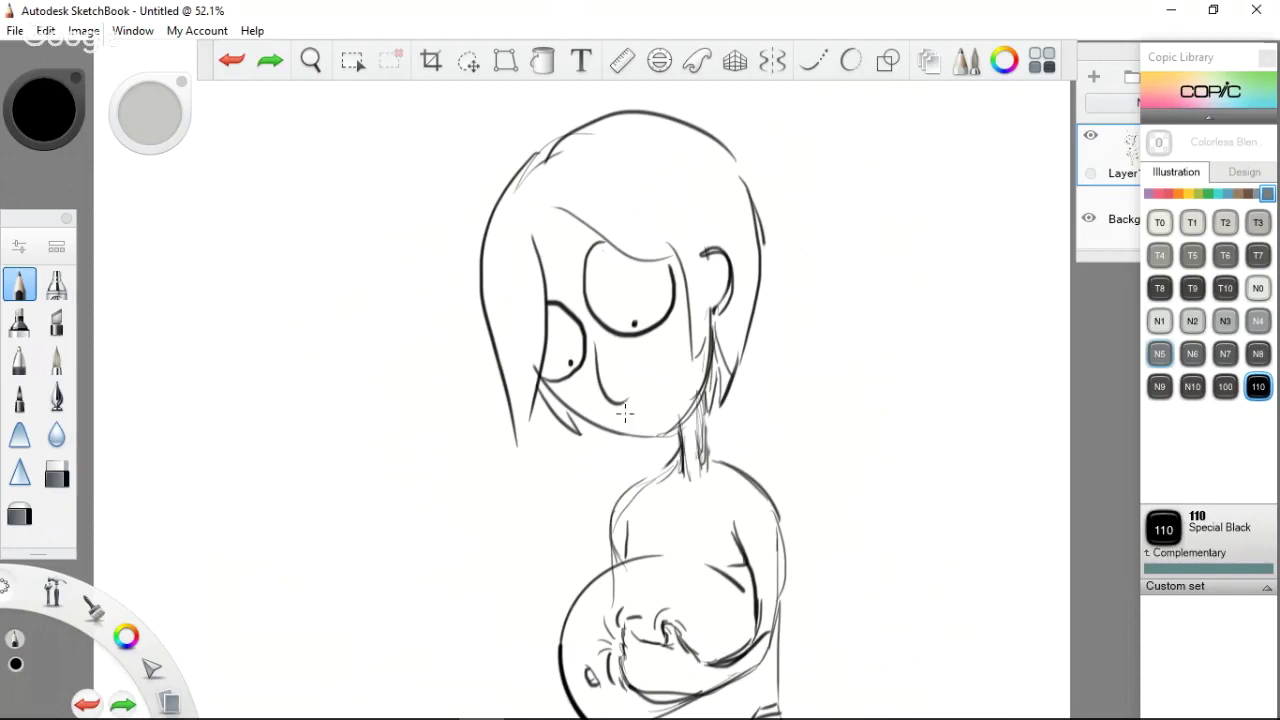
{"action": "left_click_drag", "start_coordinate": [610, 418], "coordinate": [645, 430]}
{"action": "key", "text": "ctrl+z"}
{"action": "left_click_drag", "start_coordinate": [614, 418], "coordinate": [645, 430]}
{"action": "key", "text": "ctrl+z"}
{"action": "mouse_move", "coordinate": [640, 410]}
{"action": "left_mouse_down"}
{"action": "mouse_move", "coordinate": [658, 424]}
{"action": "mouse_move", "coordinate": [632, 412]}
{"action": "mouse_move", "coordinate": [642, 426]}
{"action": "left_mouse_up"}
{"action": "key", "text": "ctrl+z"}
Try a small mouth loop and short chin strokes below the nose, undoing them
{"action": "key", "text": "ctrl+z"}
{"action": "key", "text": "ctrl+z"}
{"action": "left_click_drag", "start_coordinate": [656, 404], "coordinate": [640, 442]}
{"action": "key", "text": "ctrl+z"}
{"action": "key", "text": "ctrl+z"}
Try further strokes below the chin and undo them along with the mouth loop
{"action": "key", "text": "ctrl+z"}
{"action": "mouse_move", "coordinate": [640, 398]}
{"action": "left_mouse_down"}
{"action": "mouse_move", "coordinate": [660, 442]}
{"action": "mouse_move", "coordinate": [642, 416]}
{"action": "left_mouse_up"}
{"action": "key", "text": "ctrl+z"}
{"action": "key", "text": "ctrl+z"}
Restore an undone chin stroke with Edit > Redo and add short curved chin strokes
{"action": "key", "text": "ctrl+z"}
{"action": "mouse_move", "coordinate": [621, 418]}
{"action": "left_mouse_down"}
{"action": "mouse_move", "coordinate": [611, 451]}
{"action": "mouse_move", "coordinate": [616, 433]}
{"action": "left_mouse_up"}
{"action": "key", "text": "ctrl+z"}
Draw the two lobes of the puckered lips beneath the nose
{"action": "key", "text": "ctrl+z"}
{"action": "mouse_move", "coordinate": [611, 420]}
{"action": "left_mouse_down"}
{"action": "mouse_move", "coordinate": [625, 458]}
{"action": "mouse_move", "coordinate": [650, 430]}
{"action": "left_mouse_up"}
{"action": "key", "text": "ctrl+z"}
{"action": "key", "text": "ctrl+z"}
{"action": "key", "text": "ctrl+z"}
{"action": "left_click_drag", "start_coordinate": [602, 420], "coordinate": [625, 462]}
{"action": "key", "text": "ctrl+z"}
{"action": "left_click_drag", "start_coordinate": [601, 419], "coordinate": [636, 441]}
{"action": "left_click_drag", "start_coordinate": [645, 424], "coordinate": [632, 450]}
{"action": "key", "text": "ctrl+z"}
{"action": "left_click_drag", "start_coordinate": [640, 431], "coordinate": [647, 445]}
{"action": "key", "text": "ctrl+z"}
{"action": "key", "text": "ctrl+z"}
{"action": "left_click", "coordinate": [45, 30]}
{"action": "left_click", "coordinate": [82, 74]}
{"action": "mouse_move", "coordinate": [632, 402]}
{"action": "left_mouse_down"}
{"action": "mouse_move", "coordinate": [624, 428]}
{"action": "mouse_move", "coordinate": [670, 417]}
{"action": "left_mouse_up"}
{"action": "key", "text": "ctrl+z"}
{"action": "key", "text": "ctrl+z"}
{"action": "left_click_drag", "start_coordinate": [622, 413], "coordinate": [632, 440]}
{"action": "key", "text": "ctrl+z"}
{"action": "key", "text": "ctrl+z"}
{"action": "key", "text": "ctrl+z"}
{"action": "key", "text": "ctrl+z"}
{"action": "left_click_drag", "start_coordinate": [630, 418], "coordinate": [636, 445]}
{"action": "key", "text": "ctrl+z"}
{"action": "left_click_drag", "start_coordinate": [635, 430], "coordinate": [662, 424]}
{"action": "left_click_drag", "start_coordinate": [665, 435], "coordinate": [703, 393]}
{"action": "key", "text": "ctrl+z"}
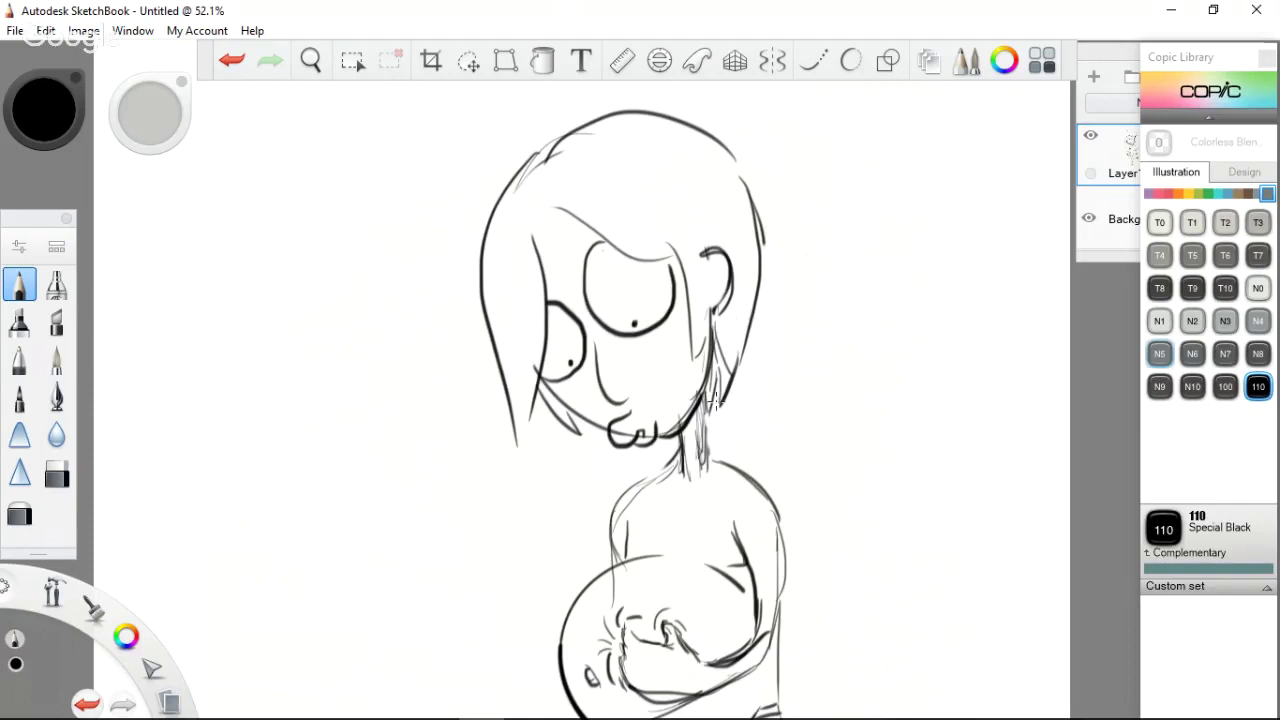
Trace darker lines over the neck, both shoulders and the torso sides
{"action": "mouse_move", "coordinate": [704, 394]}
{"action": "left_mouse_down"}
{"action": "mouse_move", "coordinate": [720, 465]}
{"action": "mouse_move", "coordinate": [624, 499]}
{"action": "left_mouse_up"}
{"action": "left_click_drag", "start_coordinate": [716, 458], "coordinate": [784, 575]}
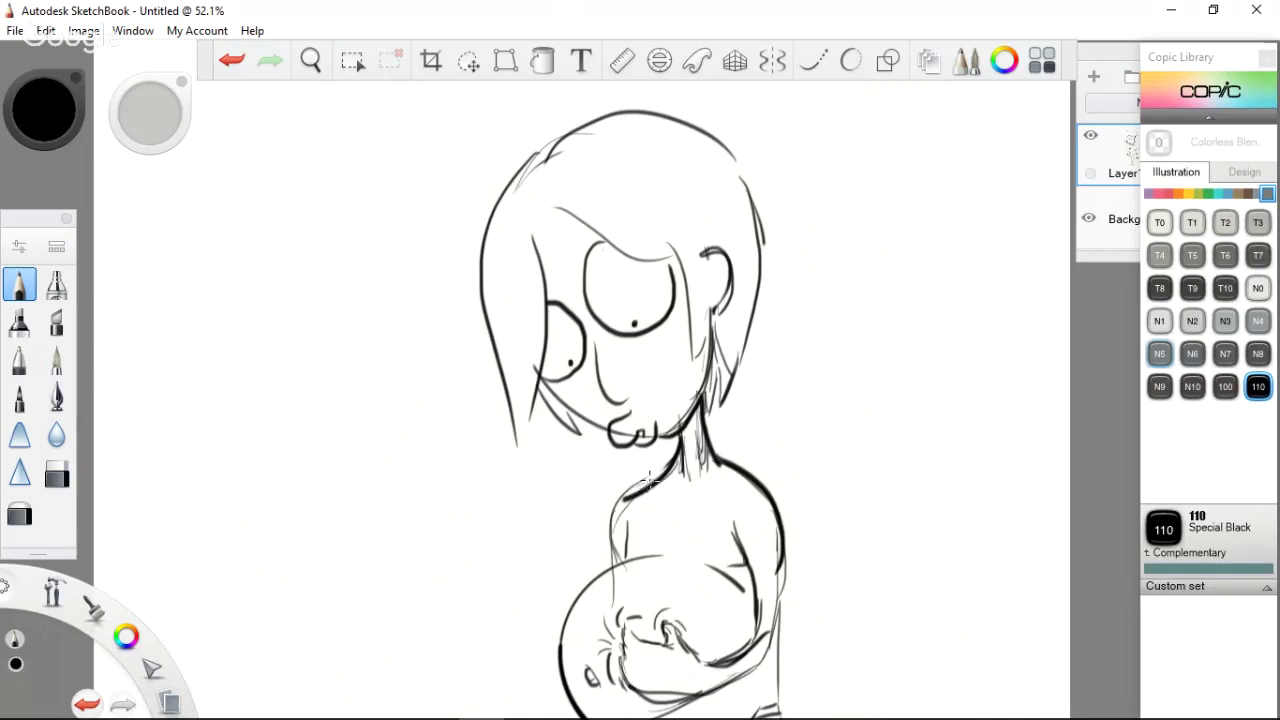
{"action": "left_click_drag", "start_coordinate": [648, 480], "coordinate": [612, 568]}
{"action": "left_click_drag", "start_coordinate": [784, 530], "coordinate": [776, 658]}
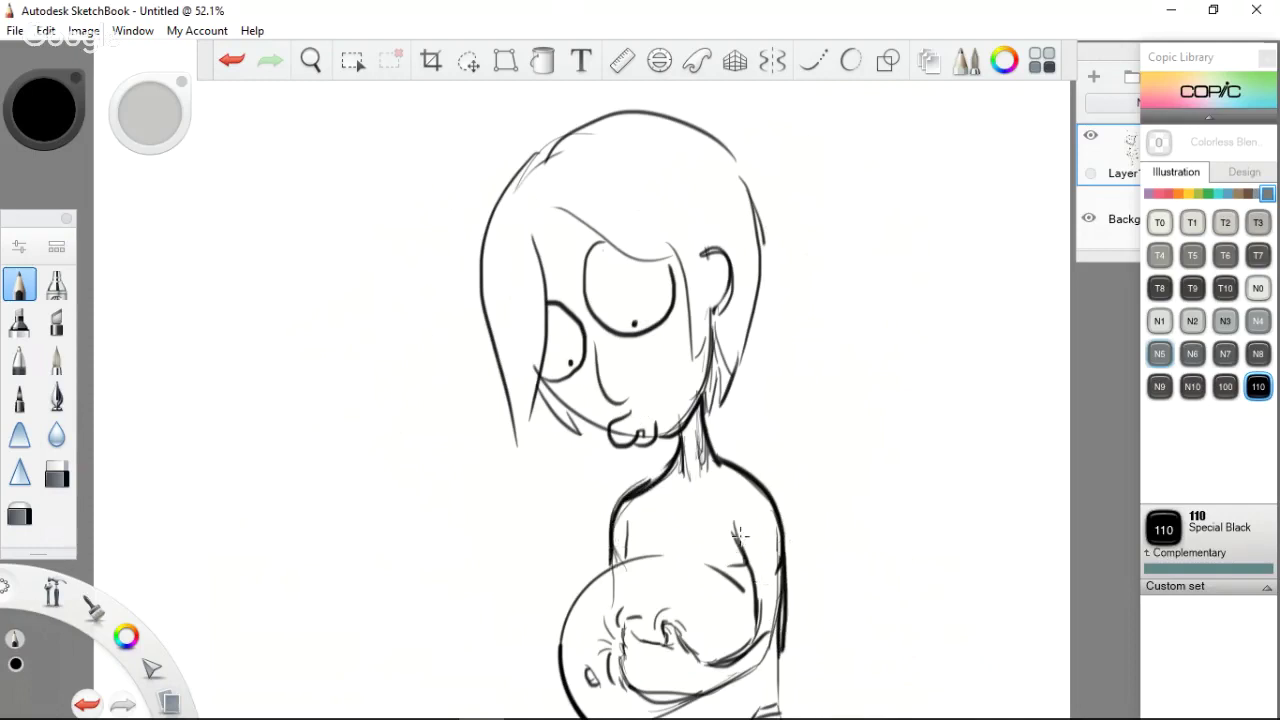
{"action": "mouse_move", "coordinate": [748, 565]}
{"action": "left_mouse_down"}
{"action": "mouse_move", "coordinate": [760, 650]}
{"action": "mouse_move", "coordinate": [754, 636]}
{"action": "mouse_move", "coordinate": [706, 668]}
{"action": "left_mouse_up"}
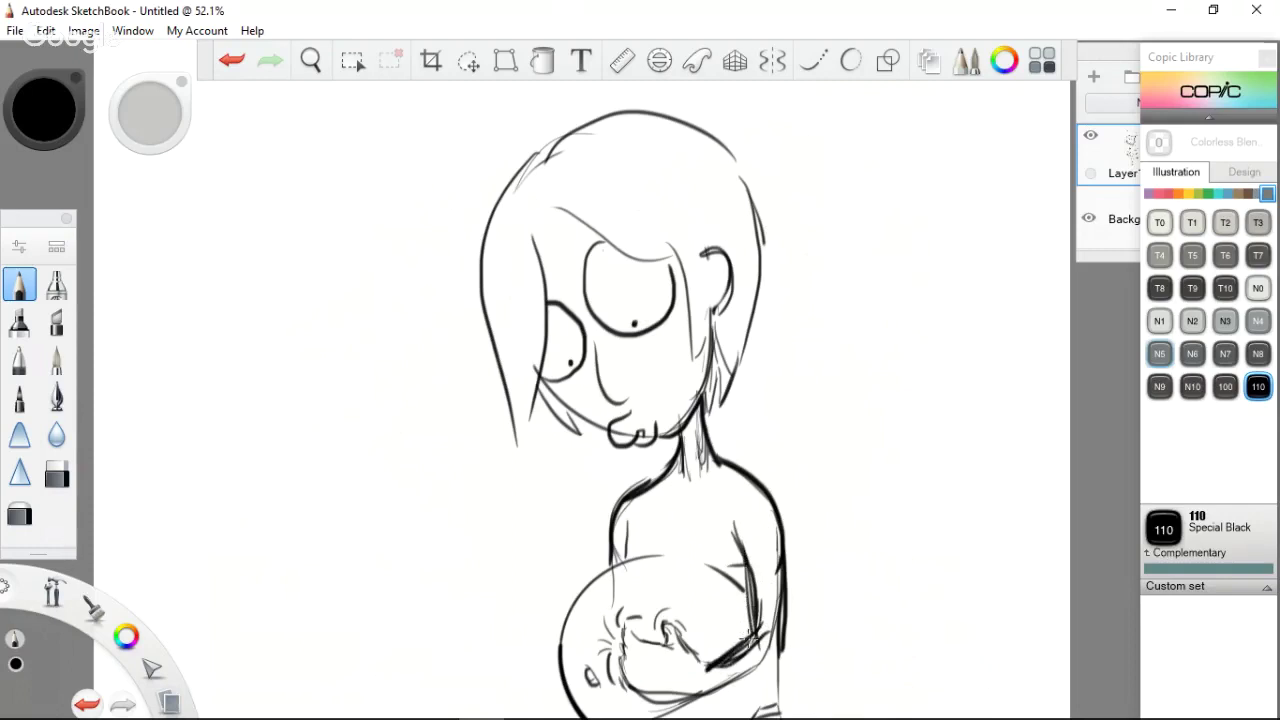
Darken the lower belly curves, the arm curve and the hand outline on the belly
{"action": "left_click_drag", "start_coordinate": [772, 616], "coordinate": [698, 674]}
{"action": "mouse_move", "coordinate": [786, 646]}
{"action": "left_mouse_down"}
{"action": "mouse_move", "coordinate": [694, 712]}
{"action": "mouse_move", "coordinate": [710, 702]}
{"action": "mouse_move", "coordinate": [618, 700]}
{"action": "left_mouse_up"}
{"action": "mouse_move", "coordinate": [700, 698]}
{"action": "left_mouse_down"}
{"action": "mouse_move", "coordinate": [644, 710]}
{"action": "mouse_move", "coordinate": [620, 692]}
{"action": "mouse_move", "coordinate": [632, 702]}
{"action": "left_mouse_up"}
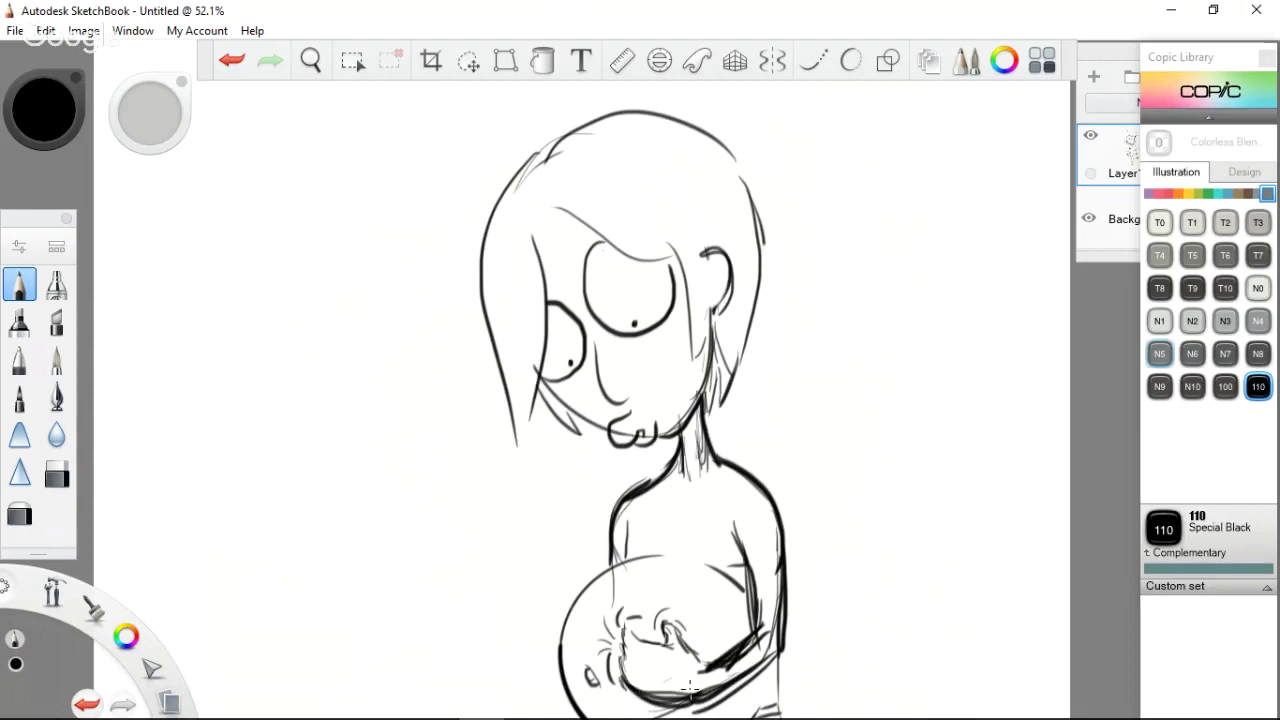
{"action": "mouse_move", "coordinate": [712, 674]}
{"action": "left_mouse_down"}
{"action": "mouse_move", "coordinate": [658, 620]}
{"action": "mouse_move", "coordinate": [672, 652]}
{"action": "mouse_move", "coordinate": [622, 624]}
{"action": "mouse_move", "coordinate": [630, 680]}
{"action": "left_mouse_up"}
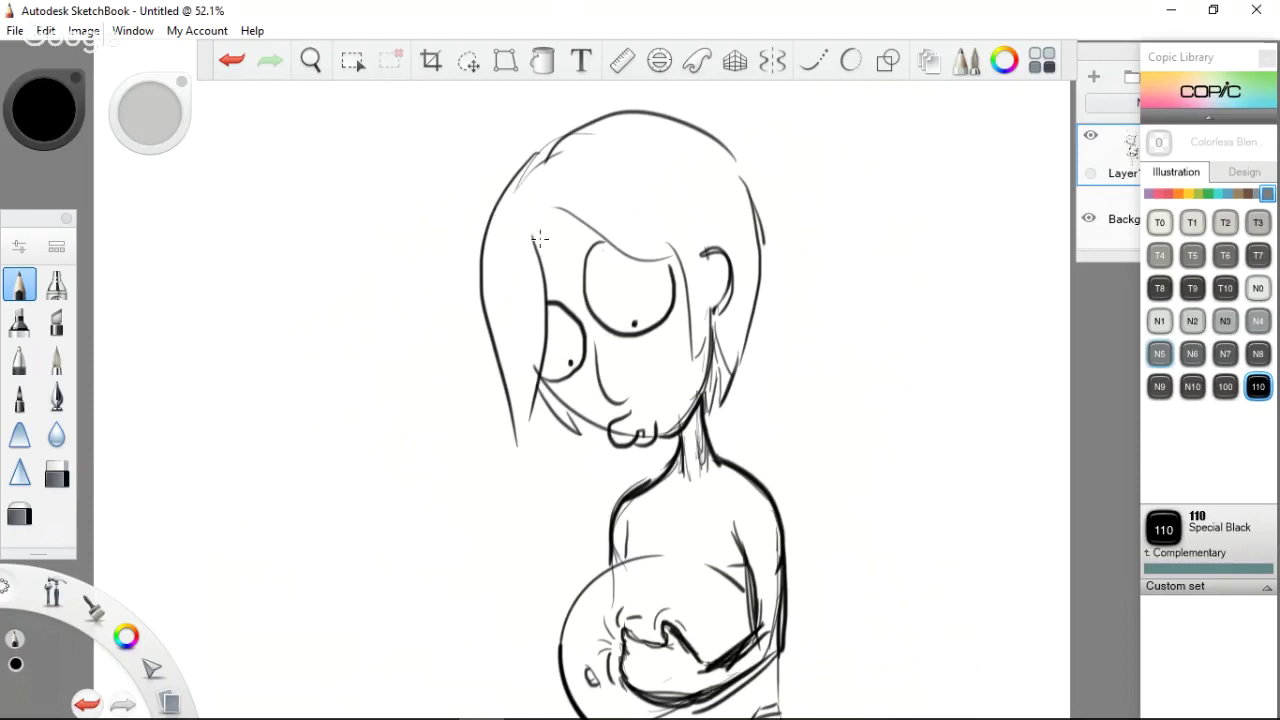
Add two hair strands over the forehead and breath lines fanning from the mouth
{"action": "left_click_drag", "start_coordinate": [547, 213], "coordinate": [617, 265]}
{"action": "left_click_drag", "start_coordinate": [550, 209], "coordinate": [612, 280]}
{"action": "left_click_drag", "start_coordinate": [618, 452], "coordinate": [392, 622]}
{"action": "key", "text": "ctrl+z"}
{"action": "left_click_drag", "start_coordinate": [618, 452], "coordinate": [402, 535]}
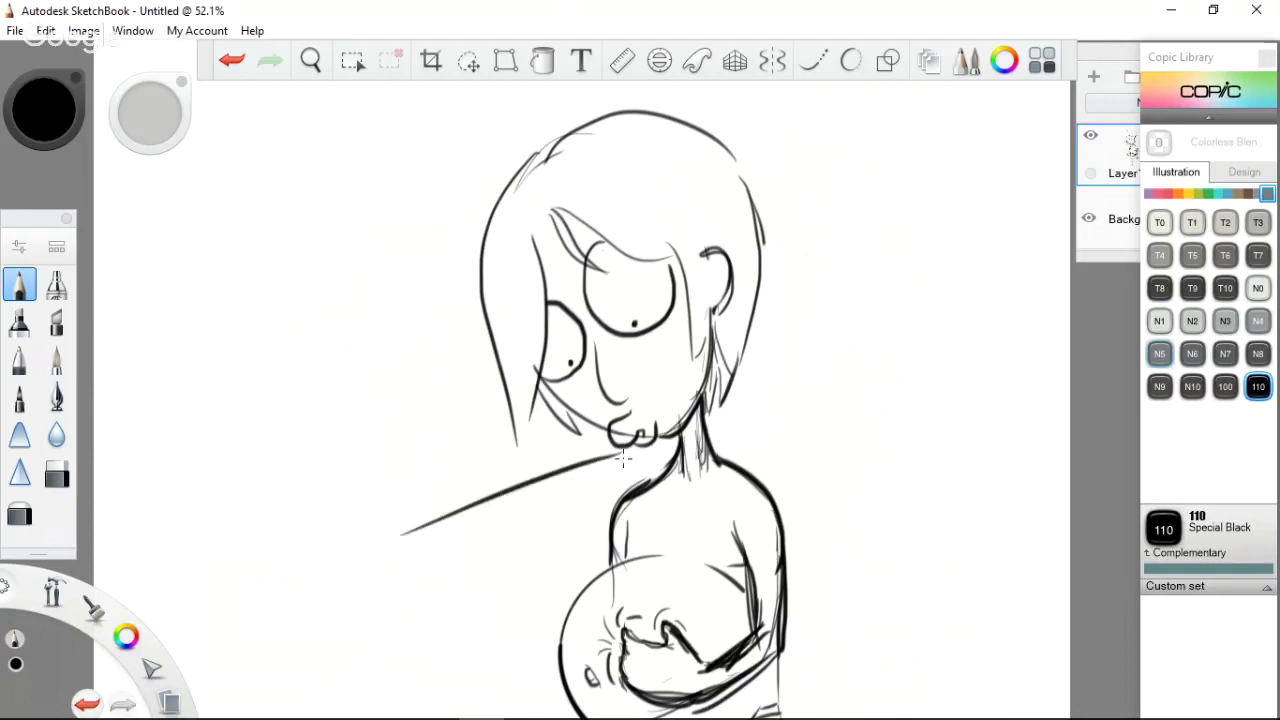
{"action": "mouse_move", "coordinate": [624, 458]}
{"action": "left_mouse_down"}
{"action": "mouse_move", "coordinate": [530, 518]}
{"action": "mouse_move", "coordinate": [598, 508]}
{"action": "mouse_move", "coordinate": [497, 650]}
{"action": "left_mouse_up"}
Start the puffy cloud outline on the left and pan to show more of the cloud
{"action": "mouse_move", "coordinate": [388, 518]}
{"action": "left_mouse_down"}
{"action": "mouse_move", "coordinate": [368, 627]}
{"action": "mouse_move", "coordinate": [408, 684]}
{"action": "mouse_move", "coordinate": [510, 678]}
{"action": "left_mouse_up"}
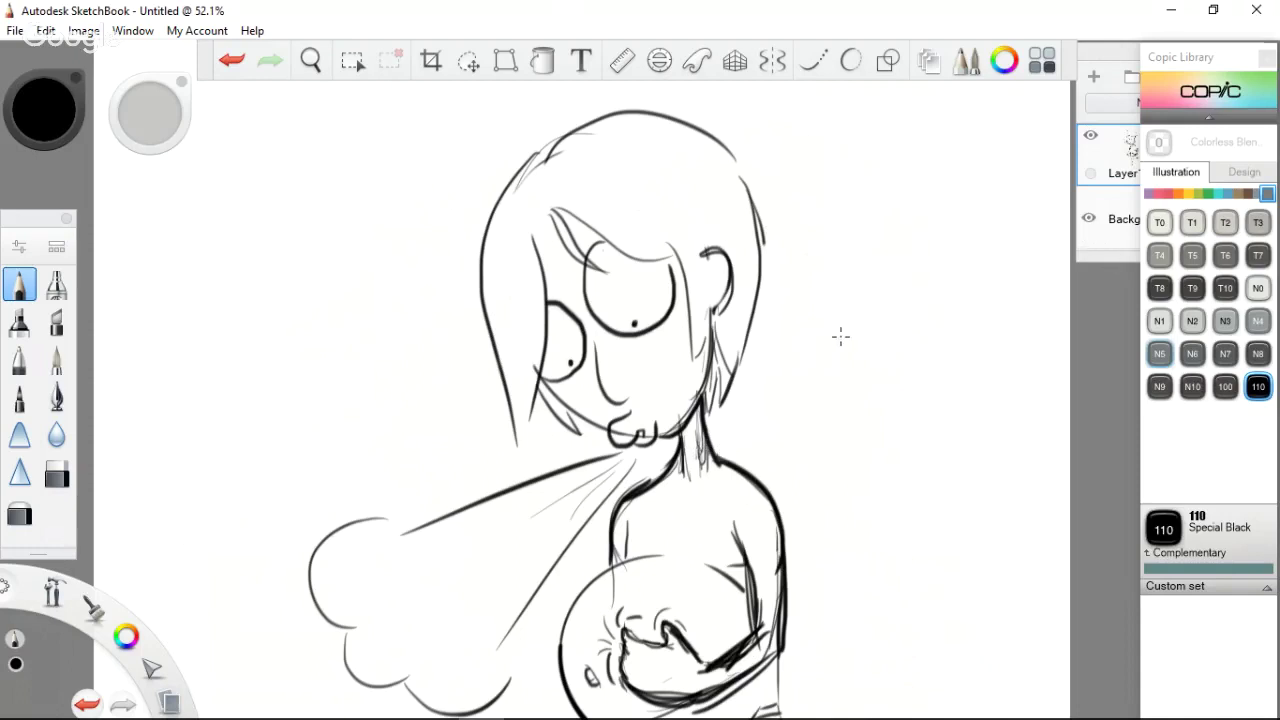
{"action": "key", "text": "space"}
{"action": "mouse_move", "coordinate": [843, 346]}
{"action": "left_mouse_down"}
{"action": "mouse_move", "coordinate": [853, 376]}
{"action": "mouse_move", "coordinate": [833, 331]}
{"action": "left_mouse_up"}
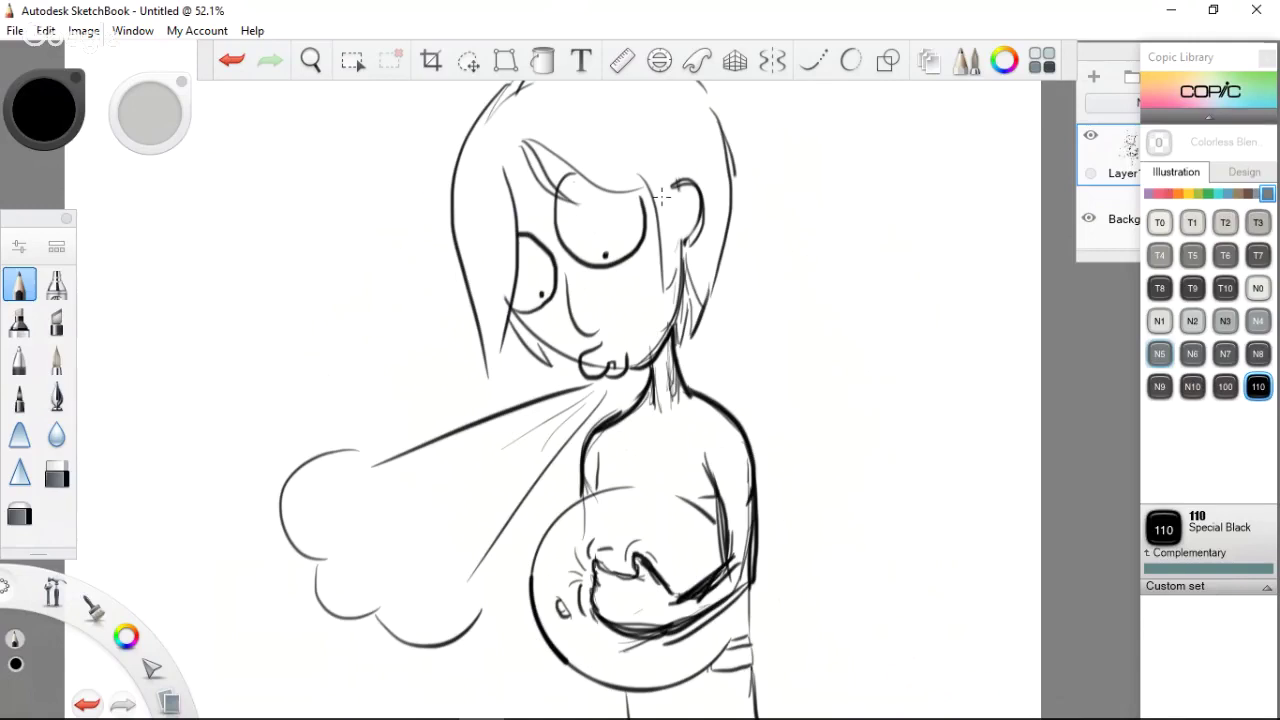
Lasso the mouth and nudge it slightly up-left with the transform puck
{"action": "left_click", "coordinate": [468, 60]}
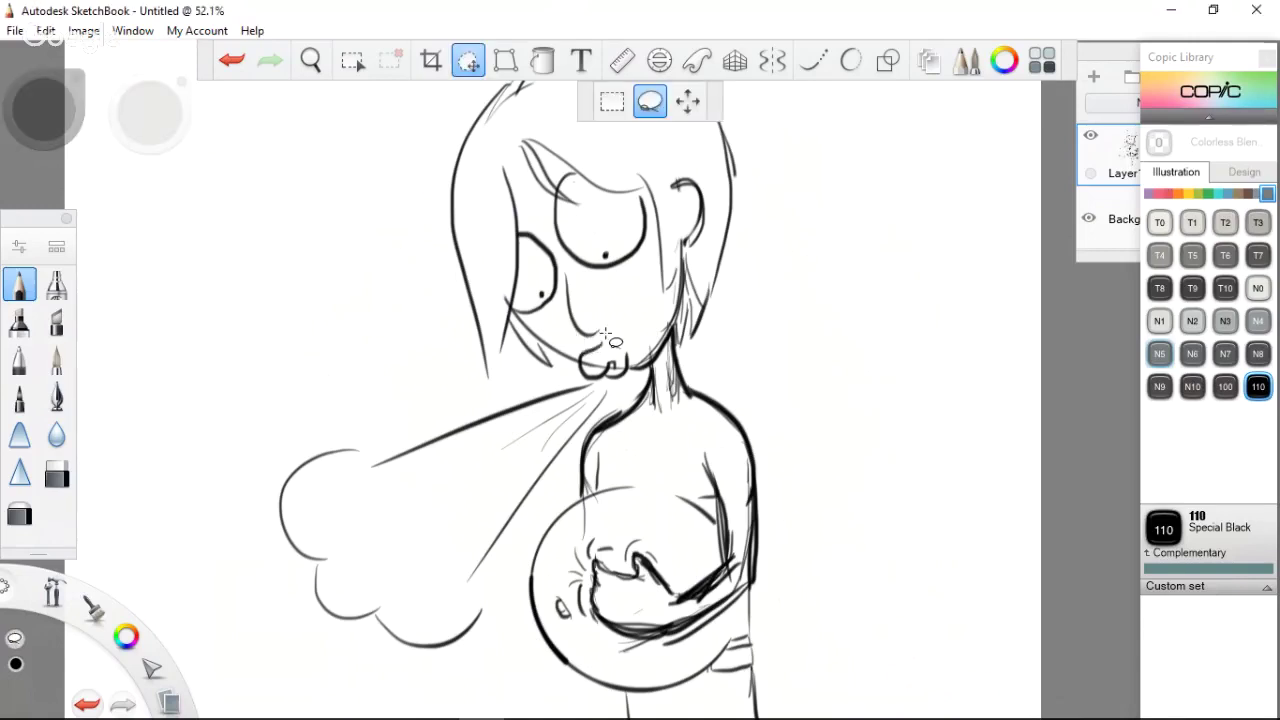
{"action": "left_click_drag", "start_coordinate": [603, 336], "coordinate": [578, 351]}
{"action": "left_click", "coordinate": [687, 100]}
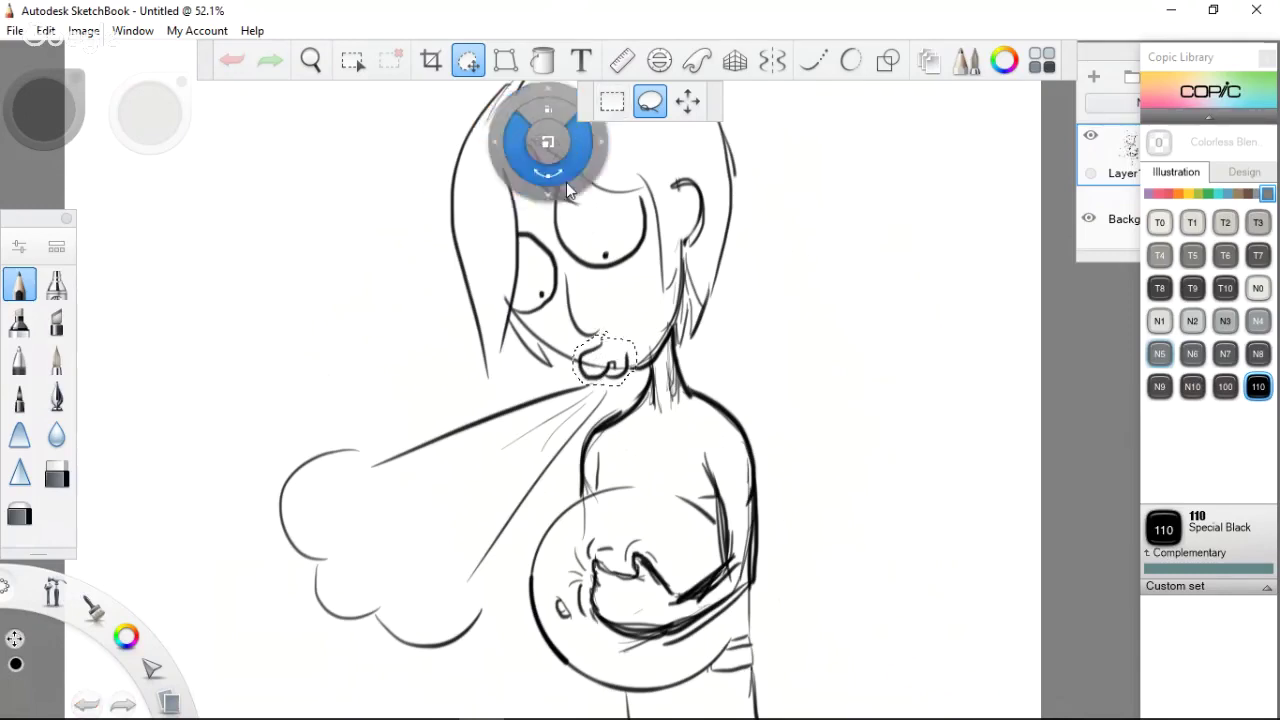
{"action": "mouse_move", "coordinate": [566, 182]}
{"action": "left_mouse_down"}
{"action": "mouse_move", "coordinate": [622, 318]}
{"action": "mouse_move", "coordinate": [658, 358]}
{"action": "mouse_move", "coordinate": [585, 348]}
{"action": "mouse_move", "coordinate": [597, 355]}
{"action": "left_mouse_up"}
{"action": "key", "text": "ctrl+z"}
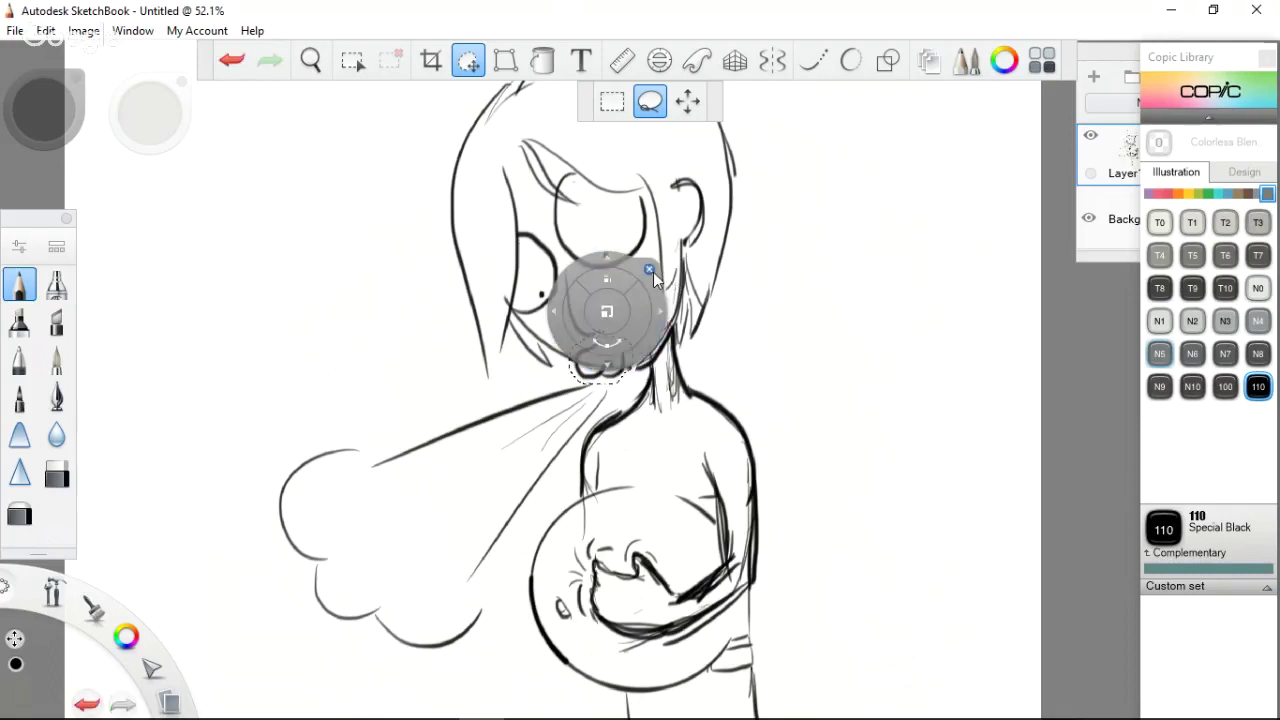
{"action": "left_click_drag", "start_coordinate": [634, 307], "coordinate": [630, 305]}
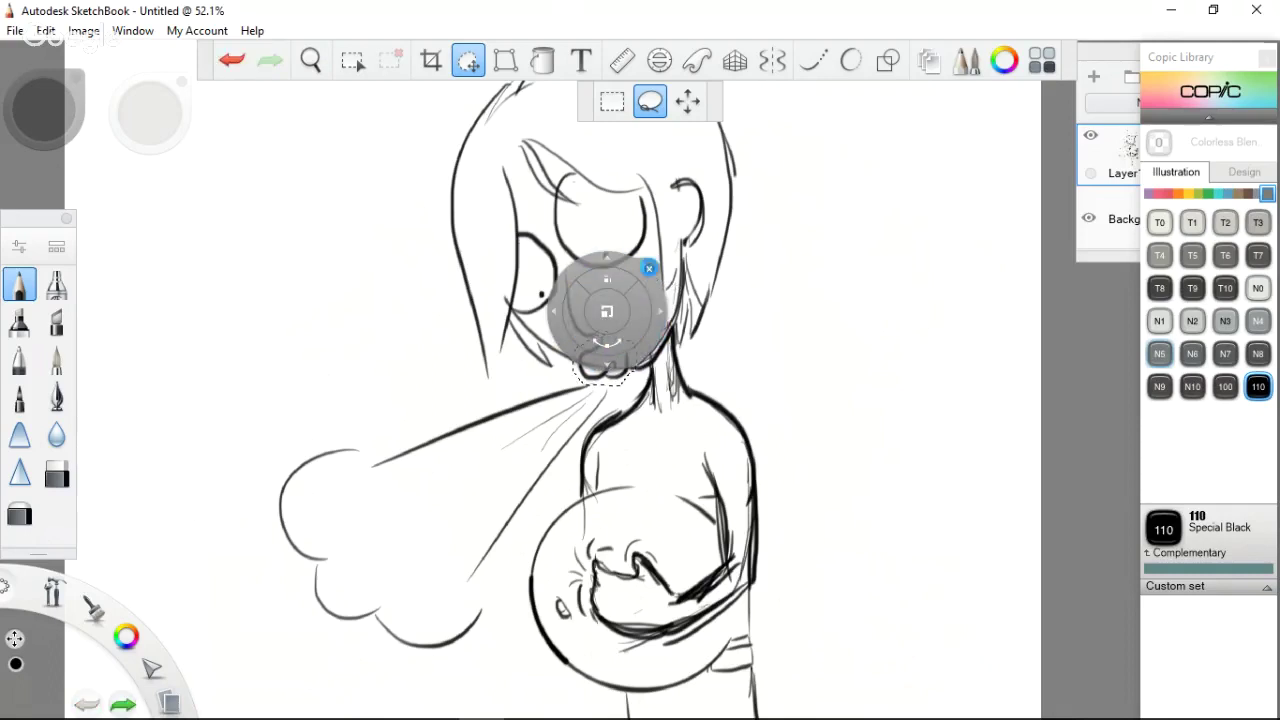
{"action": "left_click", "coordinate": [649, 269]}
Lasso the breath cloud and lines, rotate about 23° and raise it to meet the mouth
{"action": "left_click_drag", "start_coordinate": [341, 432], "coordinate": [390, 447]}
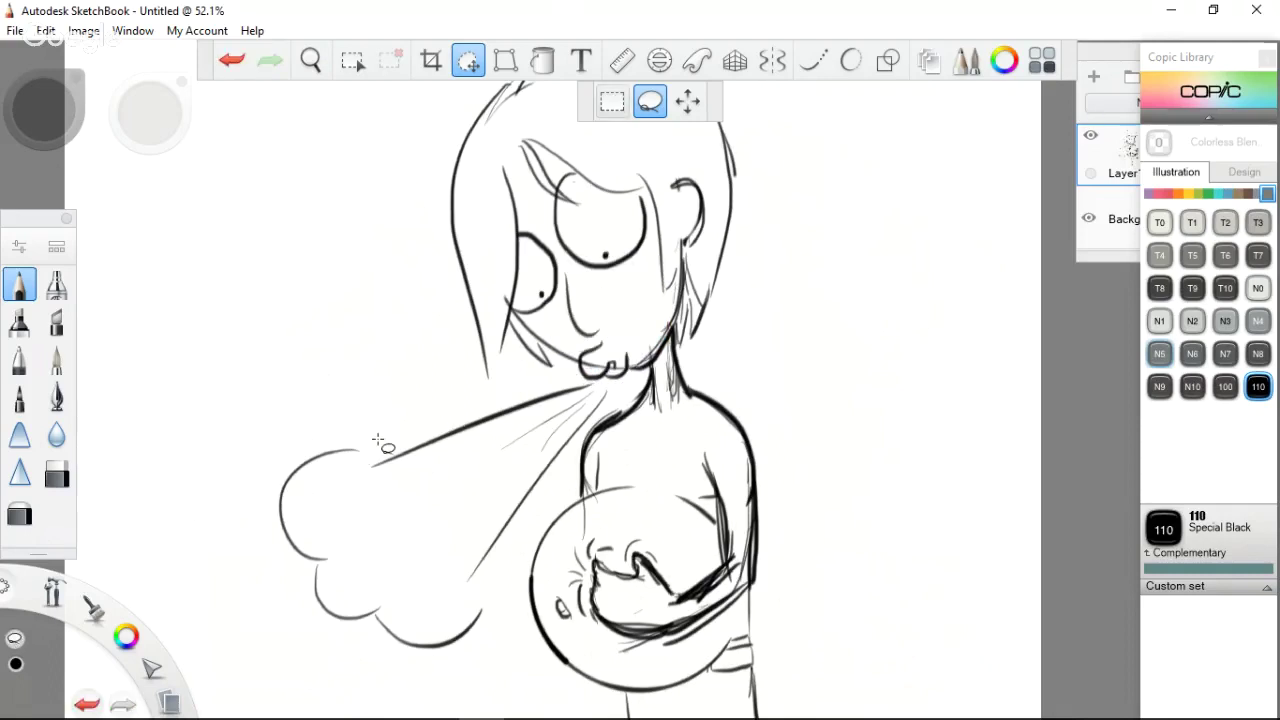
{"action": "left_click_drag", "start_coordinate": [310, 600], "coordinate": [425, 670]}
{"action": "mouse_move", "coordinate": [390, 447]}
{"action": "left_mouse_down"}
{"action": "mouse_move", "coordinate": [620, 378]}
{"action": "mouse_move", "coordinate": [600, 345]}
{"action": "mouse_move", "coordinate": [548, 362]}
{"action": "mouse_move", "coordinate": [577, 359]}
{"action": "left_mouse_up"}
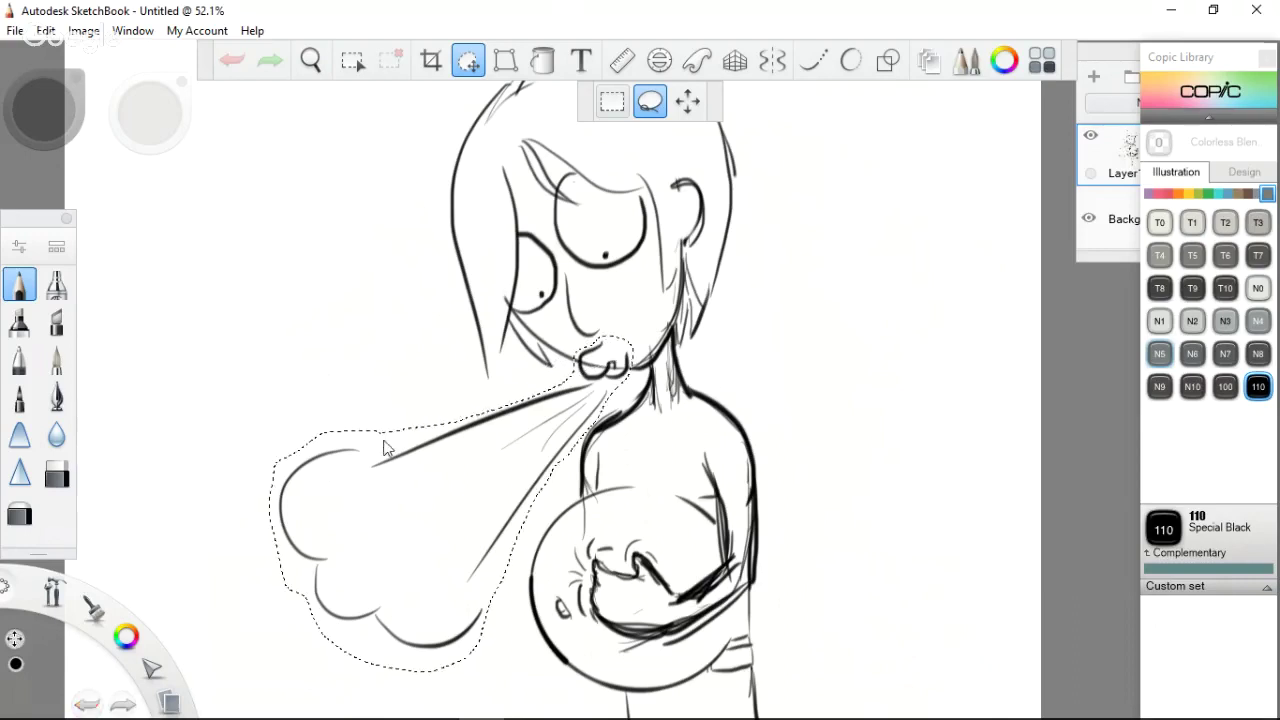
{"action": "mouse_move", "coordinate": [499, 492]}
{"action": "left_mouse_down"}
{"action": "mouse_move", "coordinate": [615, 275]}
{"action": "mouse_move", "coordinate": [600, 258]}
{"action": "left_mouse_up"}
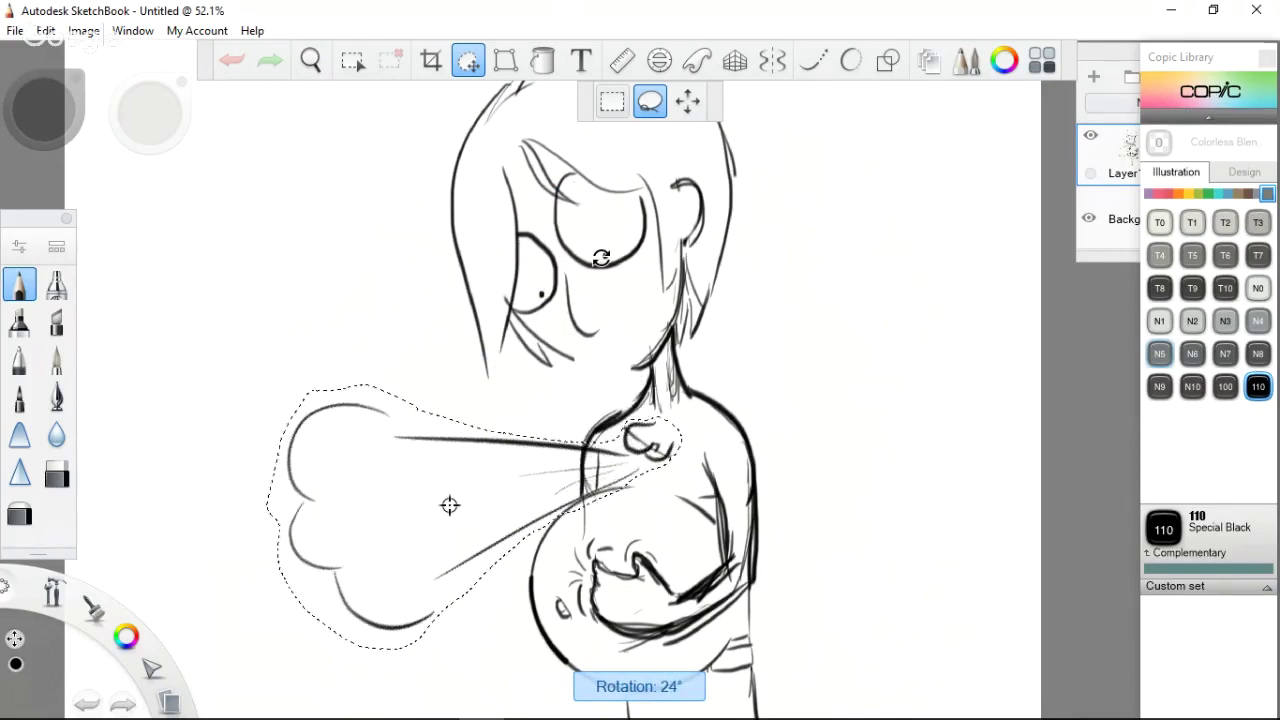
{"action": "left_click_drag", "start_coordinate": [600, 258], "coordinate": [606, 262]}
{"action": "left_click_drag", "start_coordinate": [619, 409], "coordinate": [613, 431]}
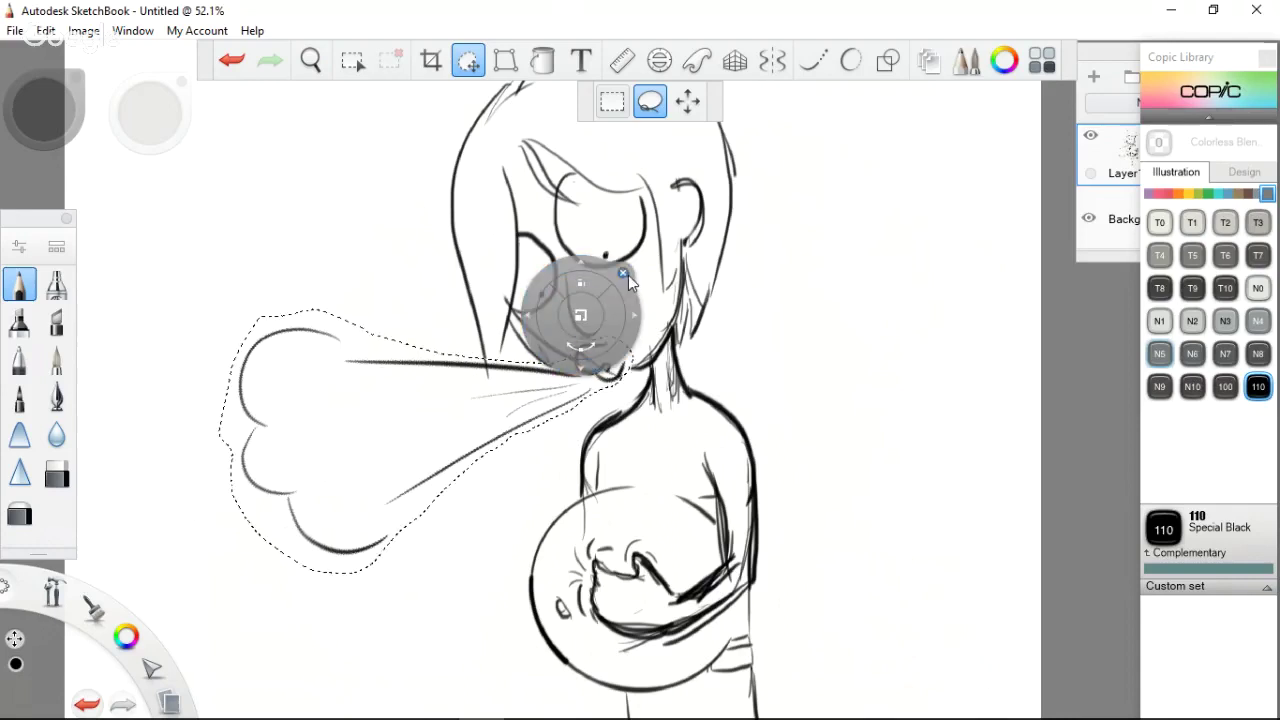
{"action": "left_click", "coordinate": [623, 274]}
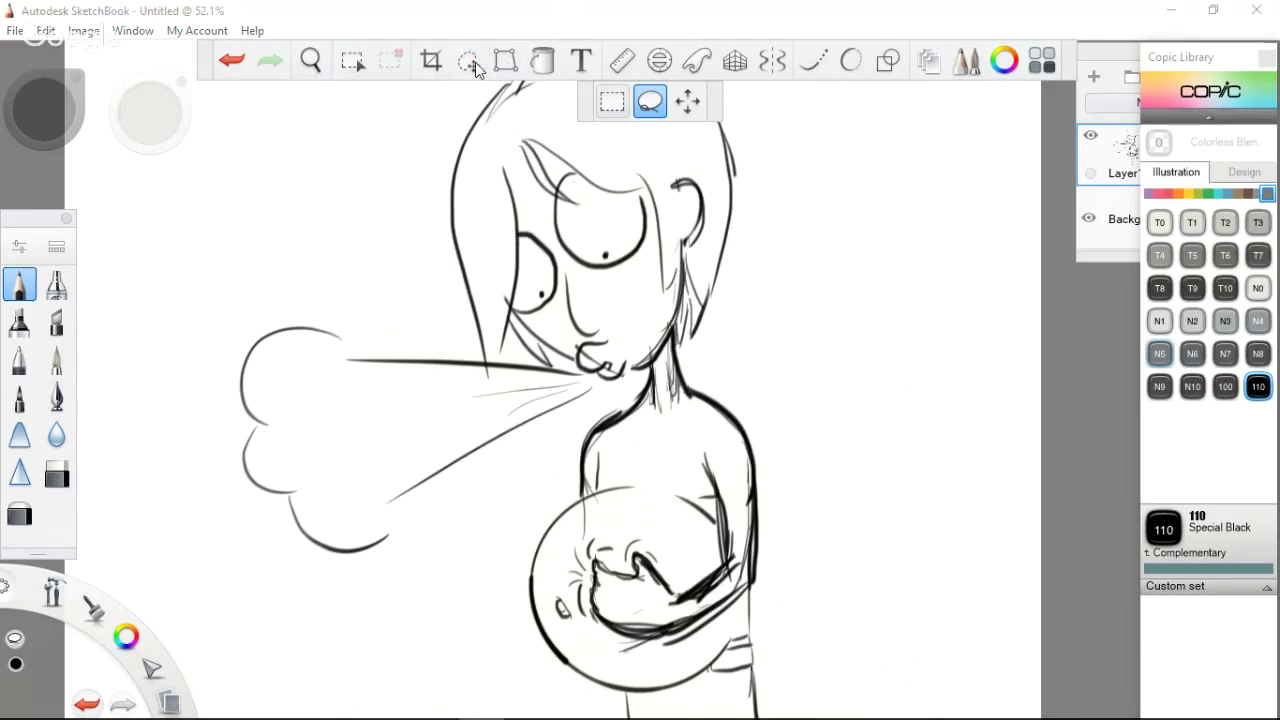
Erase part of the mouth strokes with the eraser
{"action": "left_click", "coordinate": [19, 285]}
{"action": "left_click", "coordinate": [56, 474]}
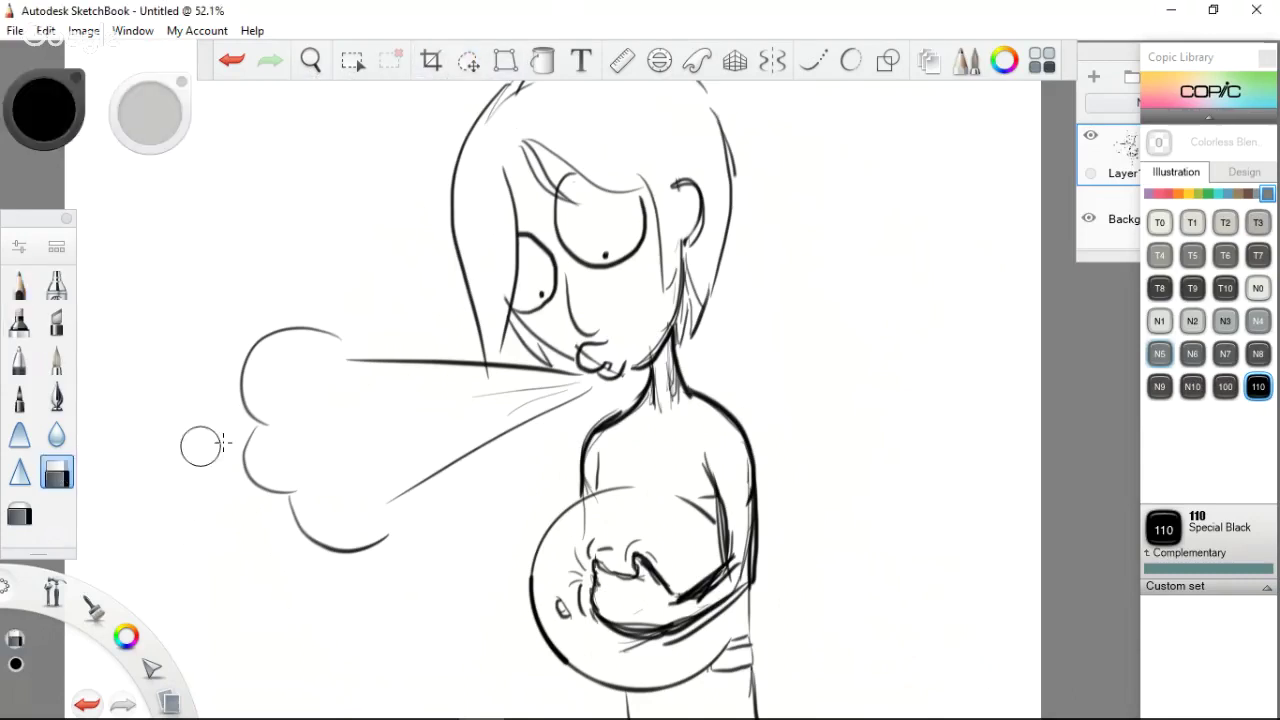
{"action": "left_click_drag", "start_coordinate": [588, 364], "coordinate": [600, 355]}
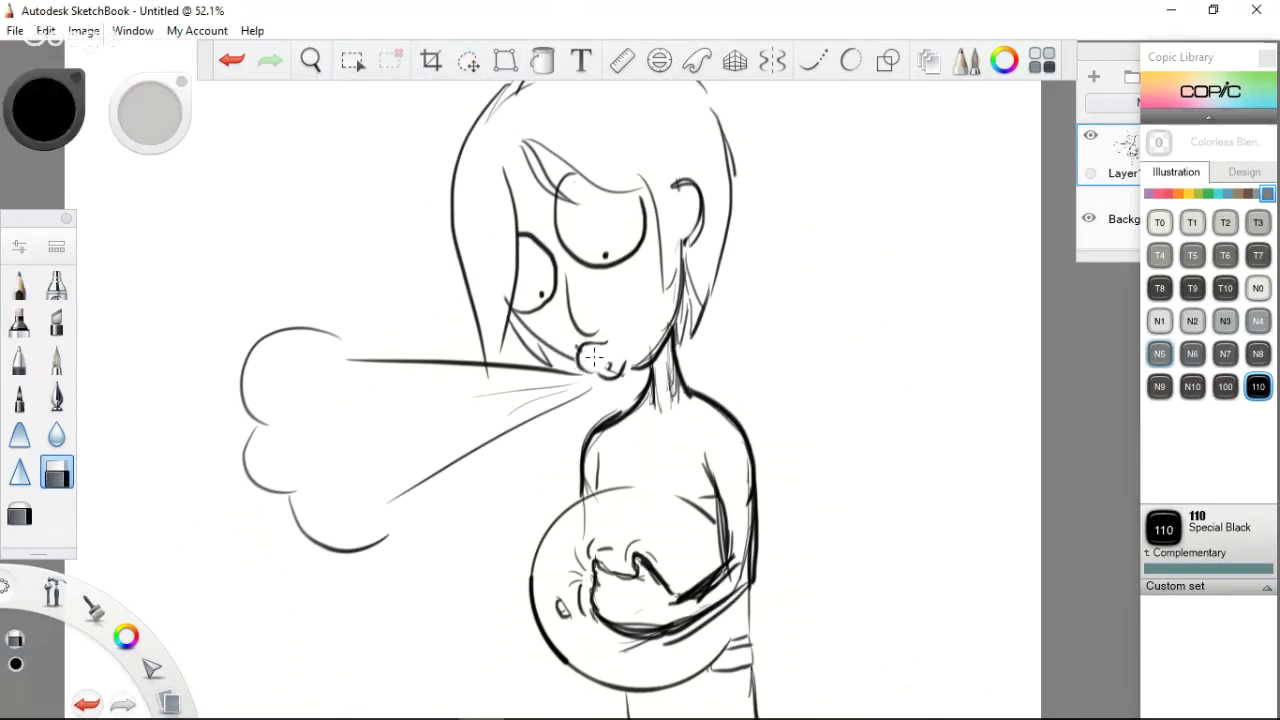
Restore the erased mouth strokes and set the eraser to size 21.5, undoing a test erase
{"action": "key", "text": "ctrl+z"}
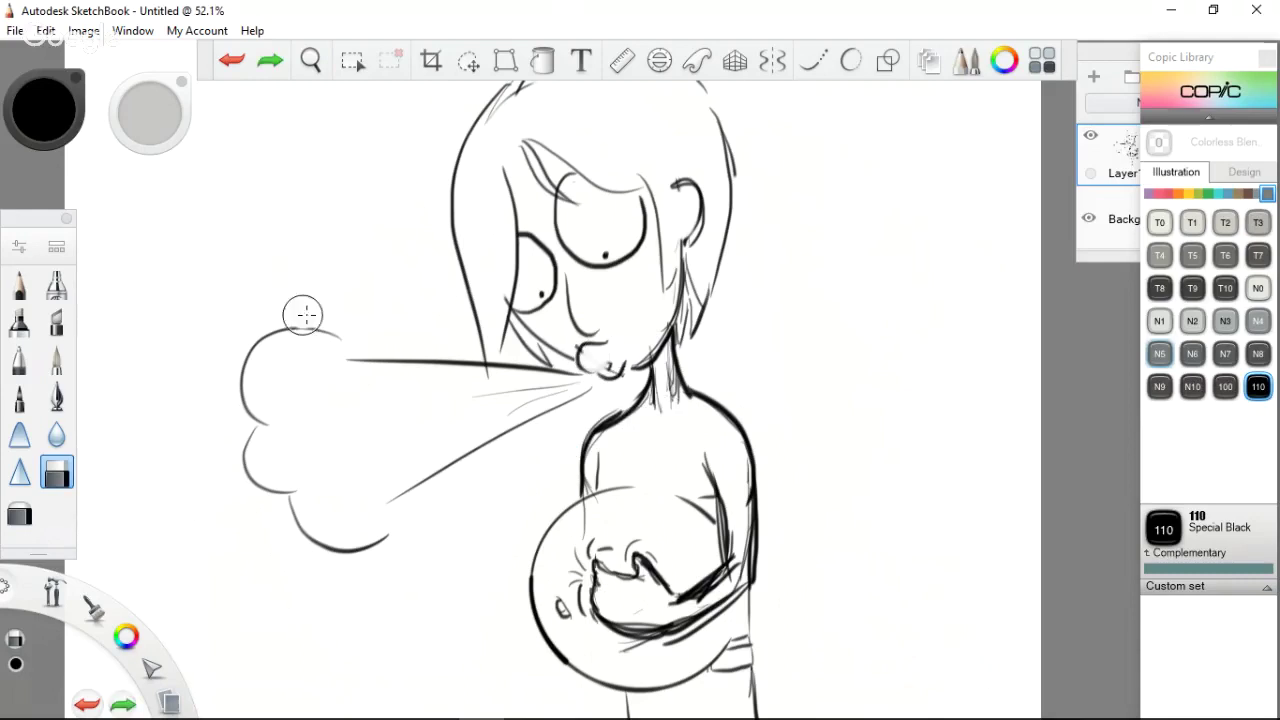
{"action": "key", "text": "ctrl+z"}
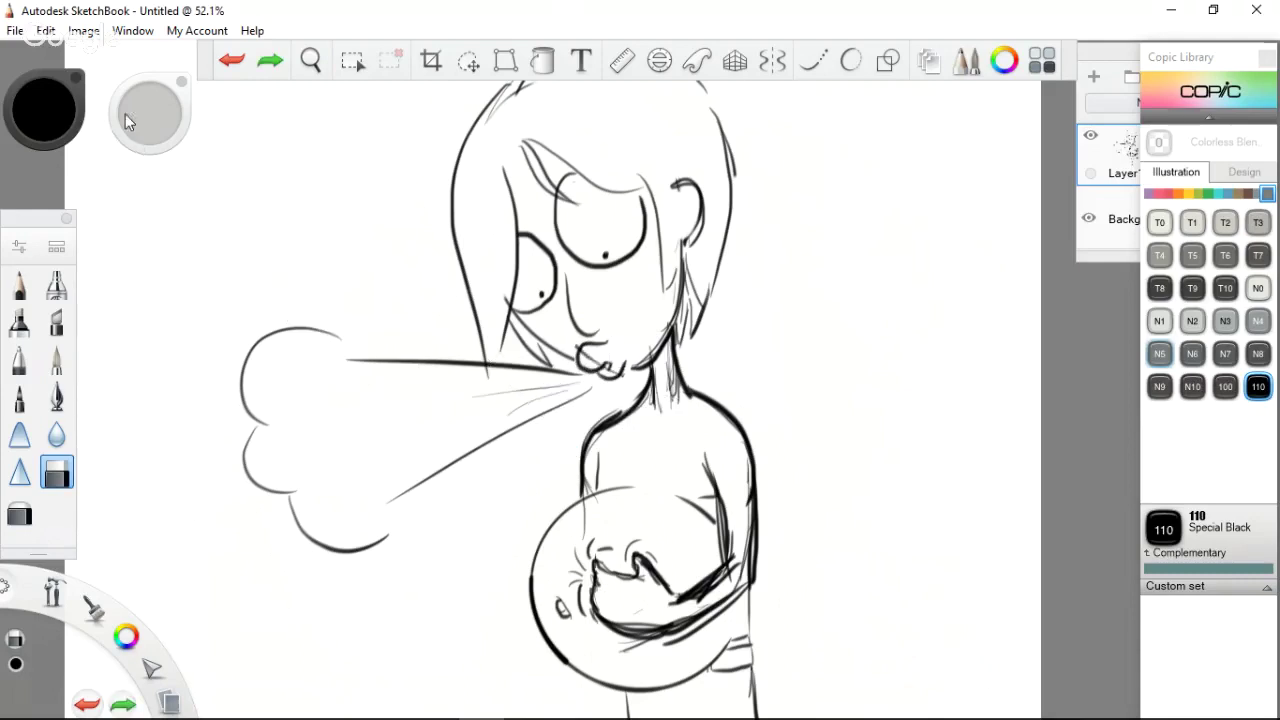
{"action": "left_click_drag", "start_coordinate": [158, 114], "coordinate": [160, 112]}
{"action": "left_click_drag", "start_coordinate": [591, 355], "coordinate": [600, 366]}
{"action": "key", "text": "ctrl+z"}
Zoom in and erase the stray lip strokes at the mouth with a size 13.8 eraser
{"action": "key", "text": "b"}
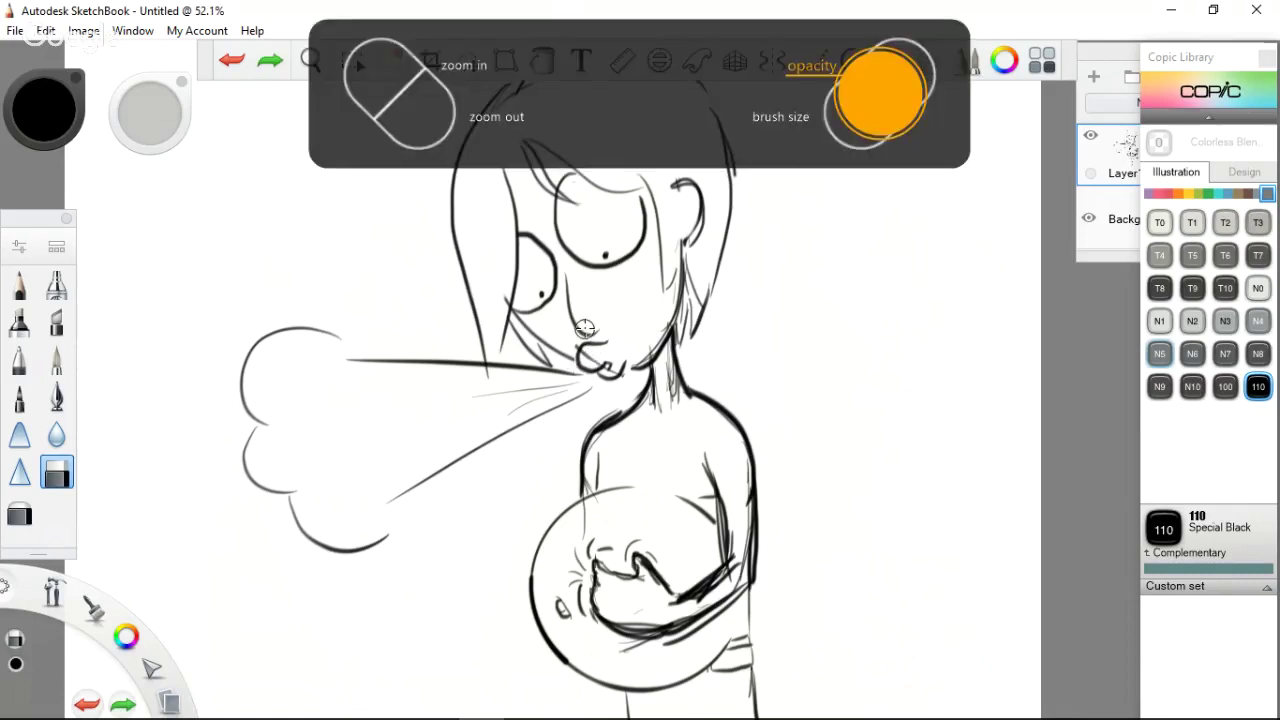
{"action": "scroll", "coordinate": [585, 328], "scroll_direction": "up", "scroll_amount": 5}
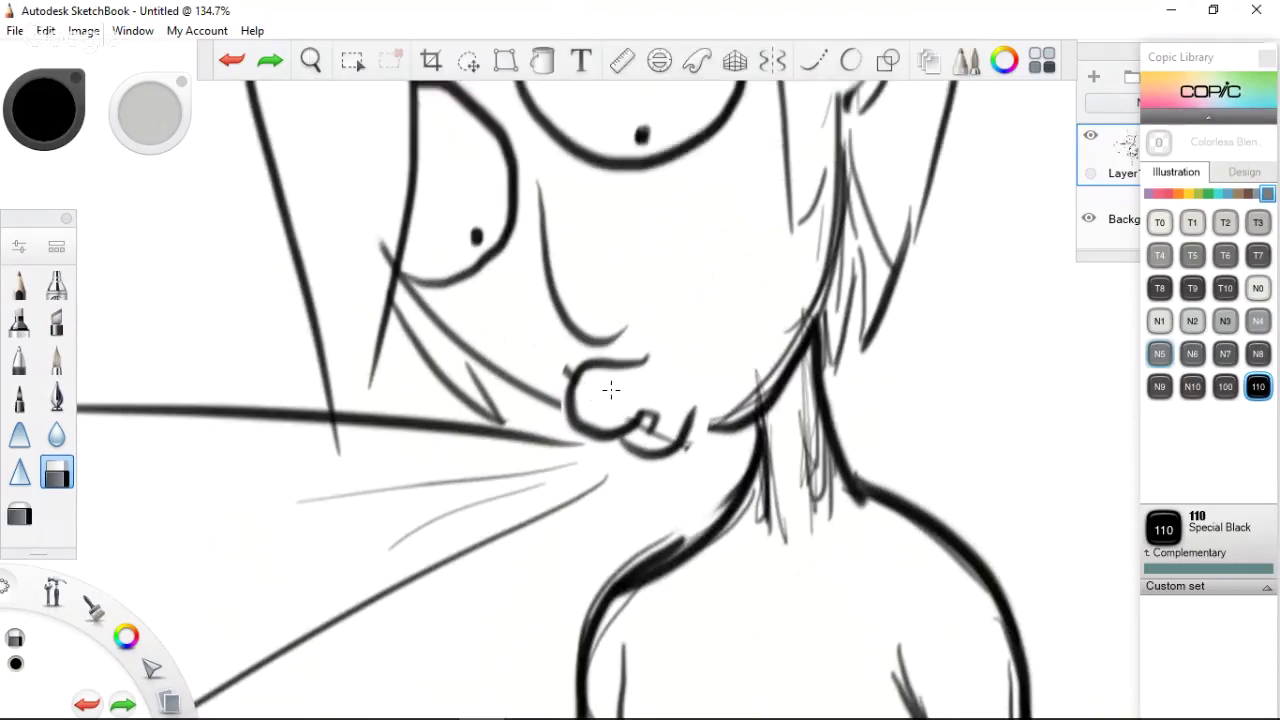
{"action": "mouse_move", "coordinate": [622, 416]}
{"action": "left_mouse_down"}
{"action": "mouse_move", "coordinate": [656, 404]}
{"action": "mouse_move", "coordinate": [690, 420]}
{"action": "mouse_move", "coordinate": [662, 421]}
{"action": "left_mouse_up"}
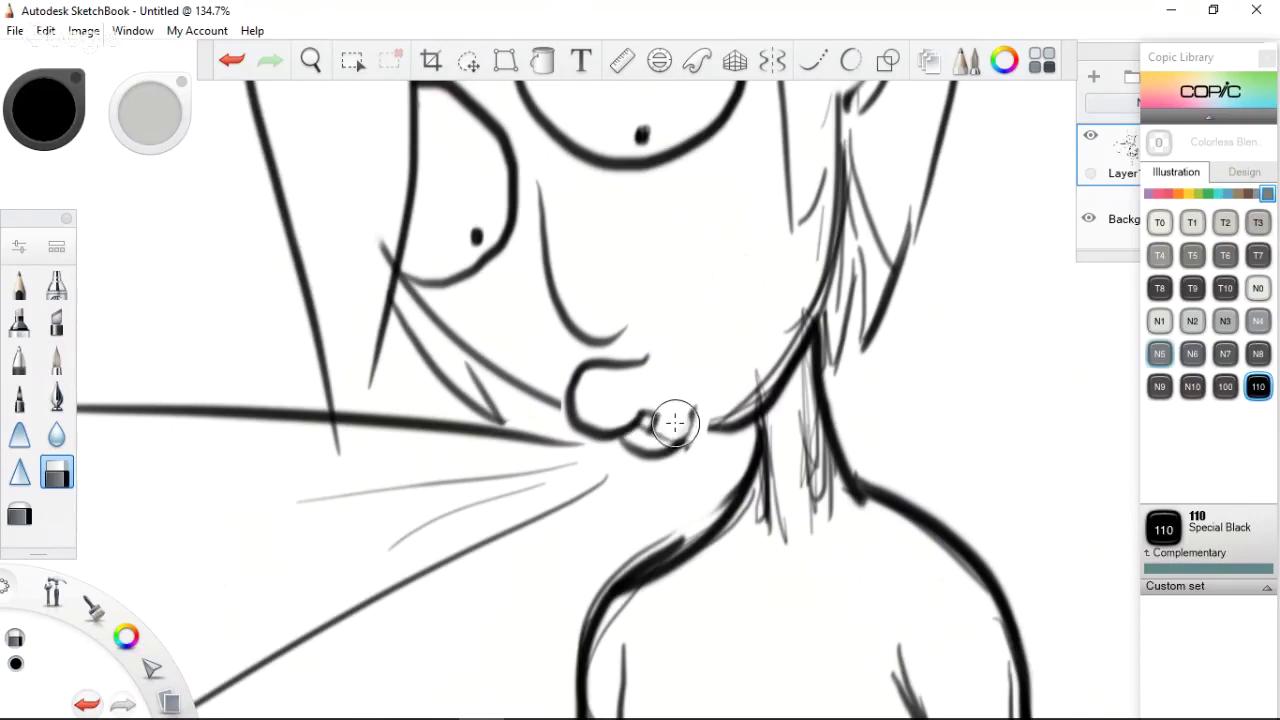
{"action": "left_click_drag", "start_coordinate": [159, 112], "coordinate": [280, 137]}
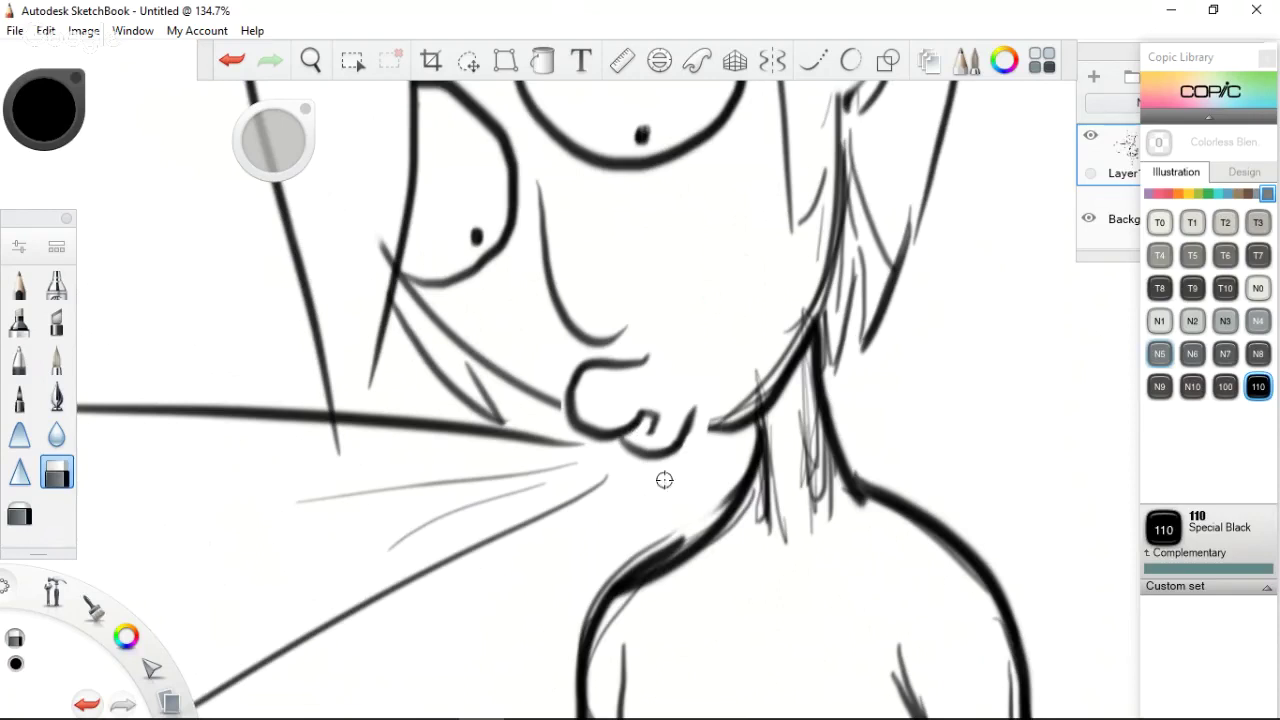
{"action": "key", "text": "ctrl+z"}
{"action": "key", "text": "ctrl+y"}
{"action": "scroll", "coordinate": [745, 370], "scroll_direction": "down", "scroll_amount": 5}
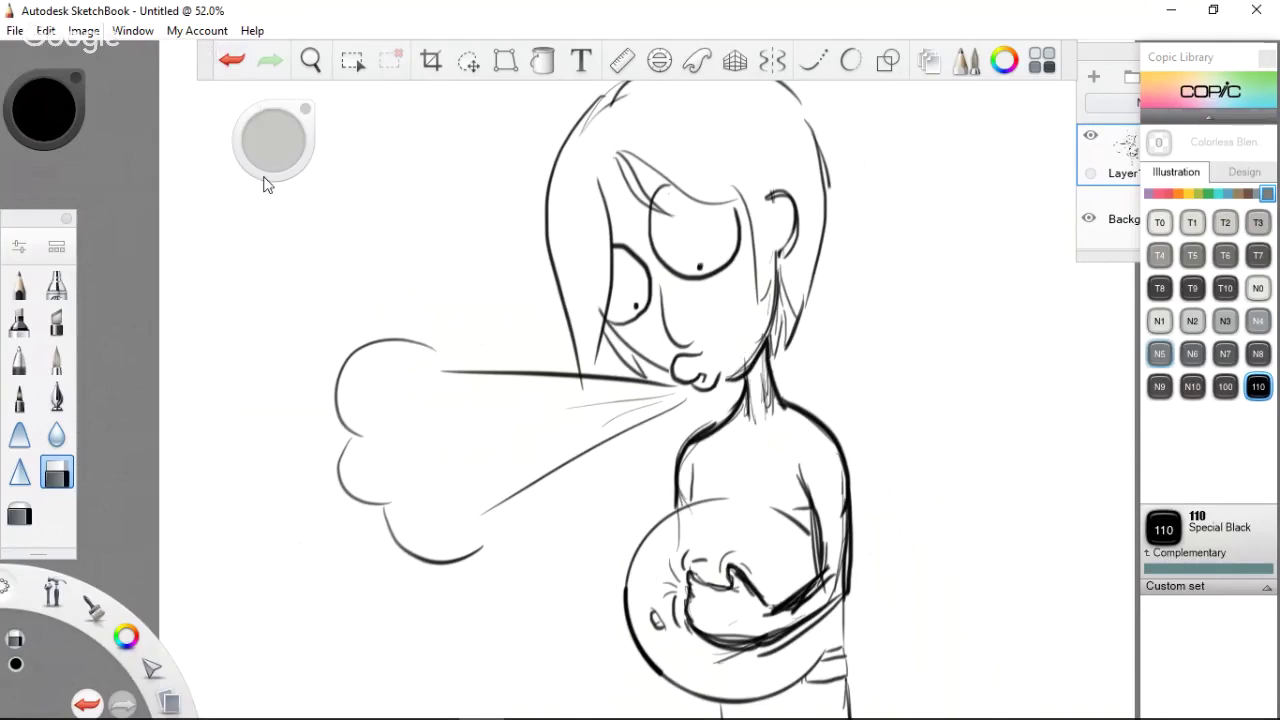
Draw short pencil hatching blush marks on the cheek, plus a hatch stroke on the neck
{"action": "left_click", "coordinate": [19, 284]}
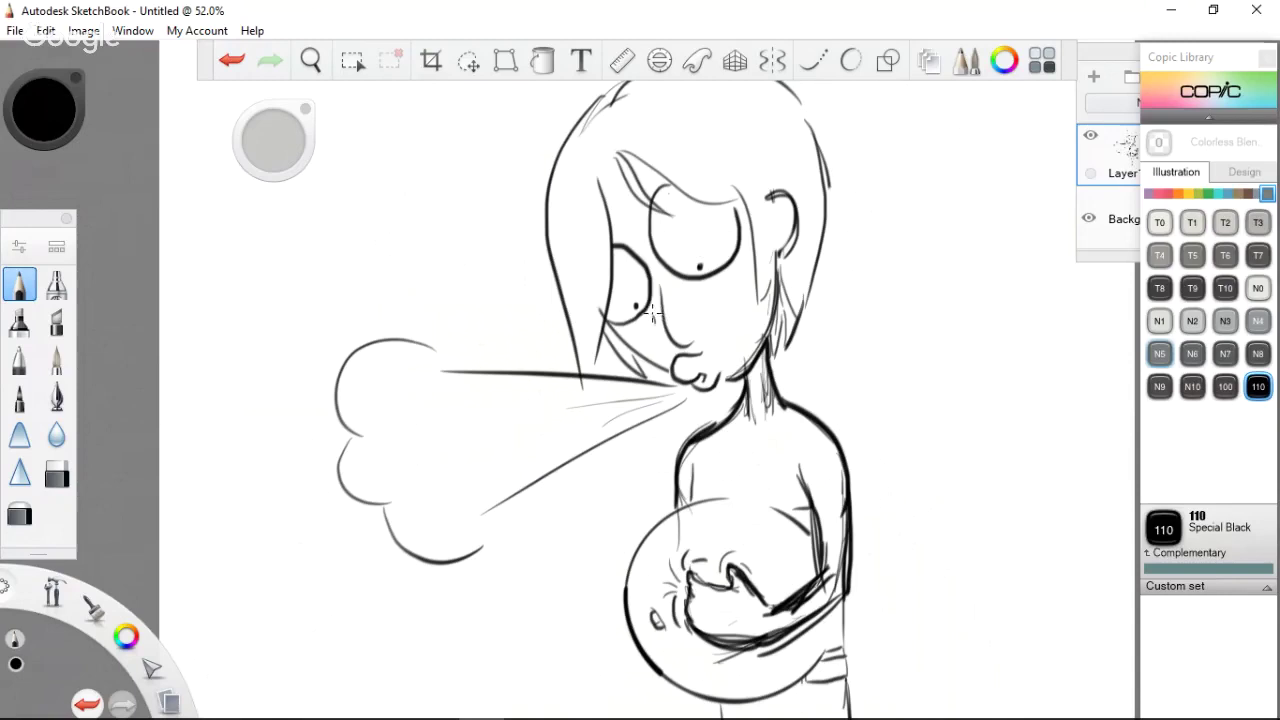
{"action": "mouse_move", "coordinate": [659, 303]}
{"action": "left_mouse_down"}
{"action": "mouse_move", "coordinate": [670, 316]}
{"action": "mouse_move", "coordinate": [692, 308]}
{"action": "left_mouse_up"}
{"action": "key", "text": "ctrl+z"}
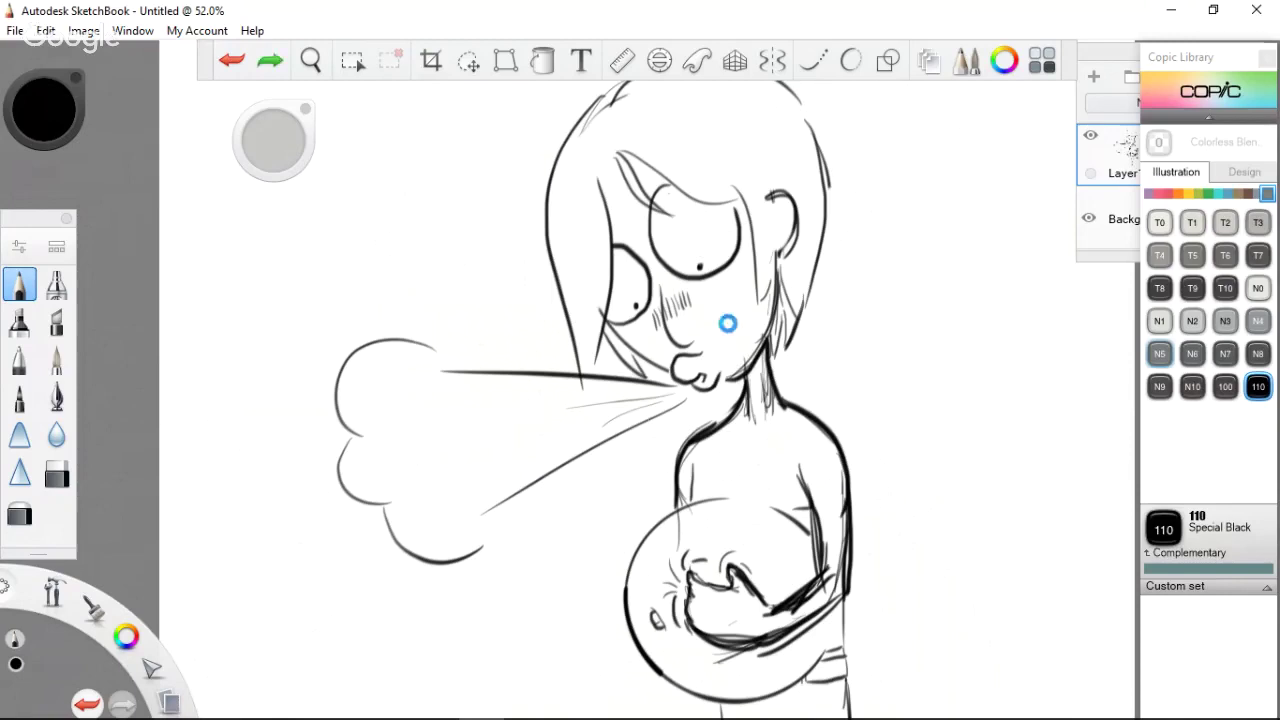
{"action": "key", "text": "ctrl+z"}
{"action": "key", "text": "ctrl+z"}
{"action": "key", "text": "ctrl+z"}
{"action": "key", "text": "ctrl+z"}
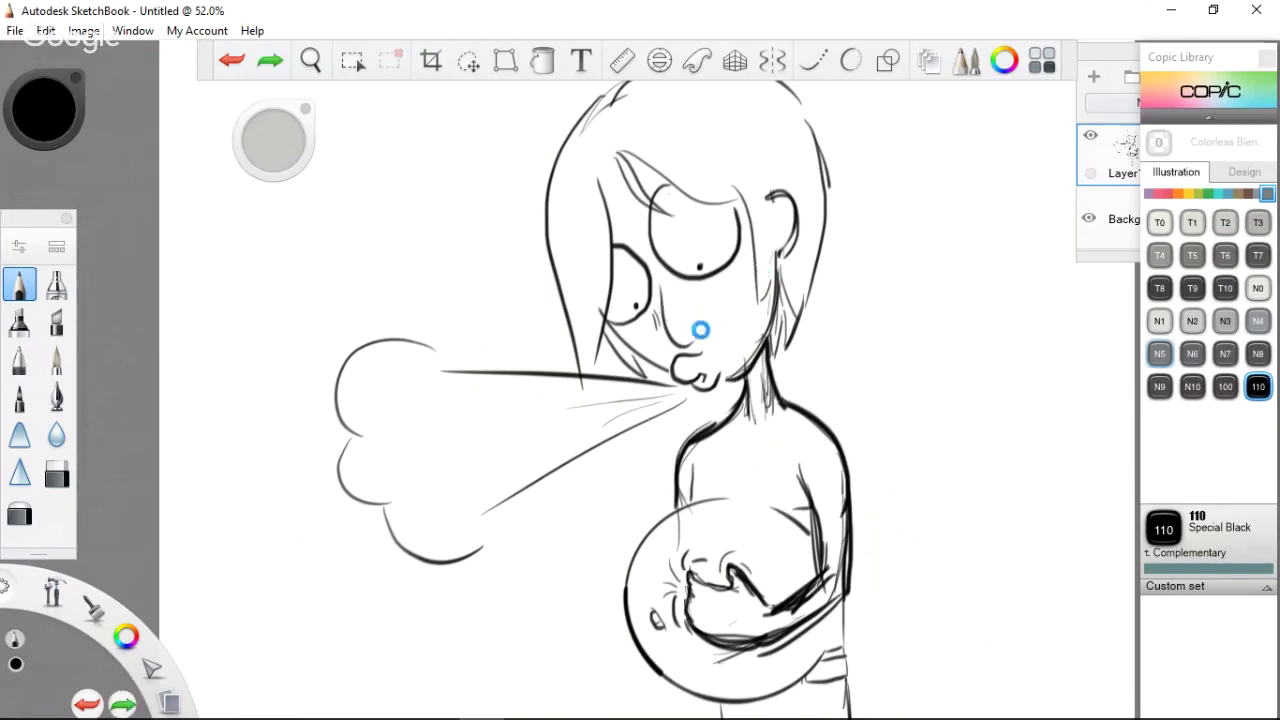
{"action": "key", "text": "ctrl+z"}
{"action": "key", "text": "ctrl+z"}
{"action": "left_click", "coordinate": [645, 318]}
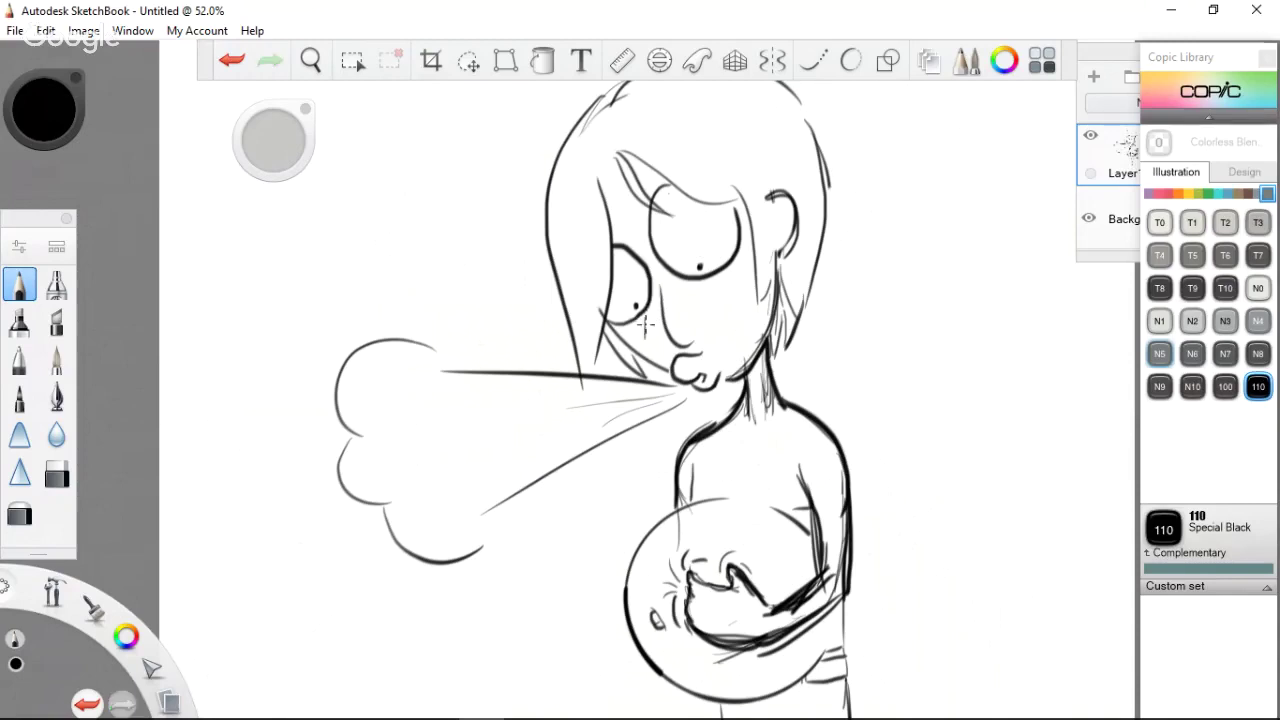
{"action": "left_click_drag", "start_coordinate": [652, 308], "coordinate": [655, 330]}
{"action": "mouse_move", "coordinate": [660, 306]}
{"action": "left_mouse_down"}
{"action": "mouse_move", "coordinate": [662, 326]}
{"action": "mouse_move", "coordinate": [687, 302]}
{"action": "left_mouse_up"}
{"action": "left_click_drag", "start_coordinate": [652, 304], "coordinate": [650, 330]}
{"action": "left_click_drag", "start_coordinate": [663, 300], "coordinate": [660, 322]}
{"action": "left_click_drag", "start_coordinate": [742, 390], "coordinate": [746, 412]}
Sketch a small curled hand shape just left of the belly, retrying the strokes
{"action": "left_click_drag", "start_coordinate": [595, 648], "coordinate": [620, 648]}
{"action": "key", "text": "ctrl+z"}
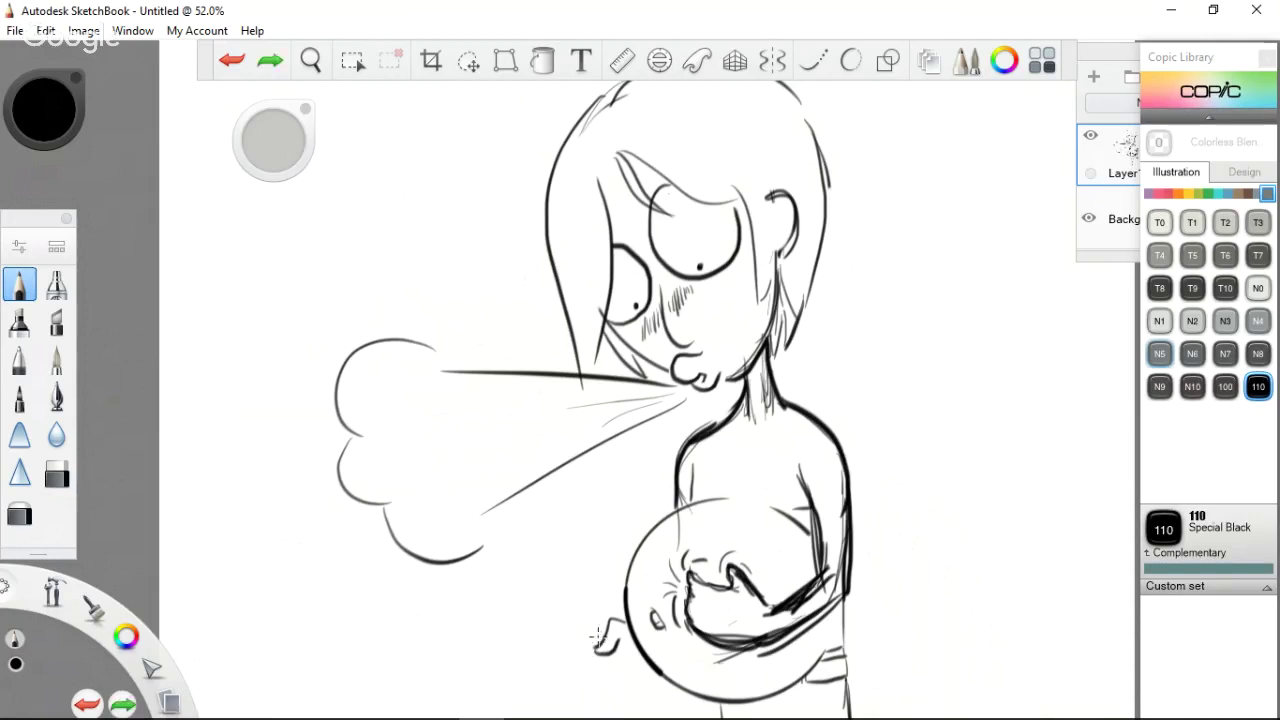
{"action": "left_click_drag", "start_coordinate": [597, 636], "coordinate": [594, 637]}
{"action": "key", "text": "ctrl+z"}
{"action": "left_click_drag", "start_coordinate": [587, 636], "coordinate": [585, 641]}
{"action": "key", "text": "ctrl+z"}
{"action": "left_click_drag", "start_coordinate": [585, 633], "coordinate": [588, 649]}
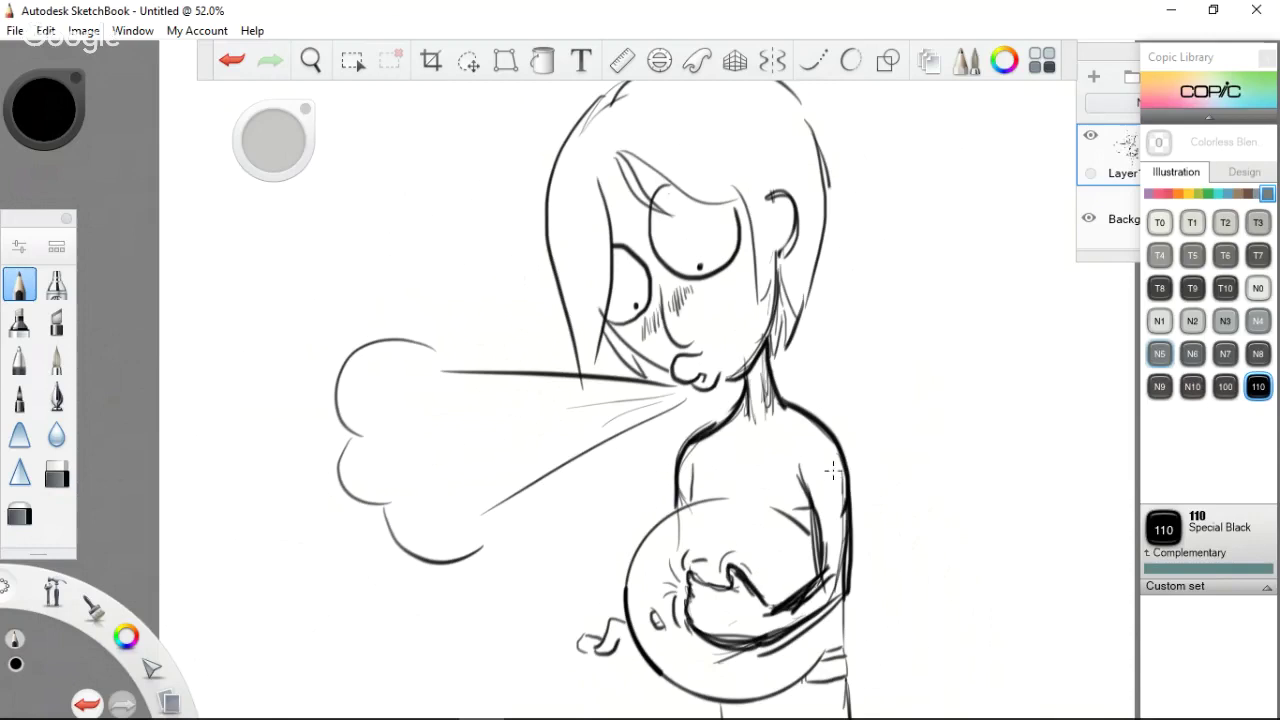
{"action": "key", "text": "space"}
Draw the fist's fingers, curved left edge and wrist line up to the belly edge
{"action": "left_click_drag", "start_coordinate": [817, 448], "coordinate": [805, 267]}
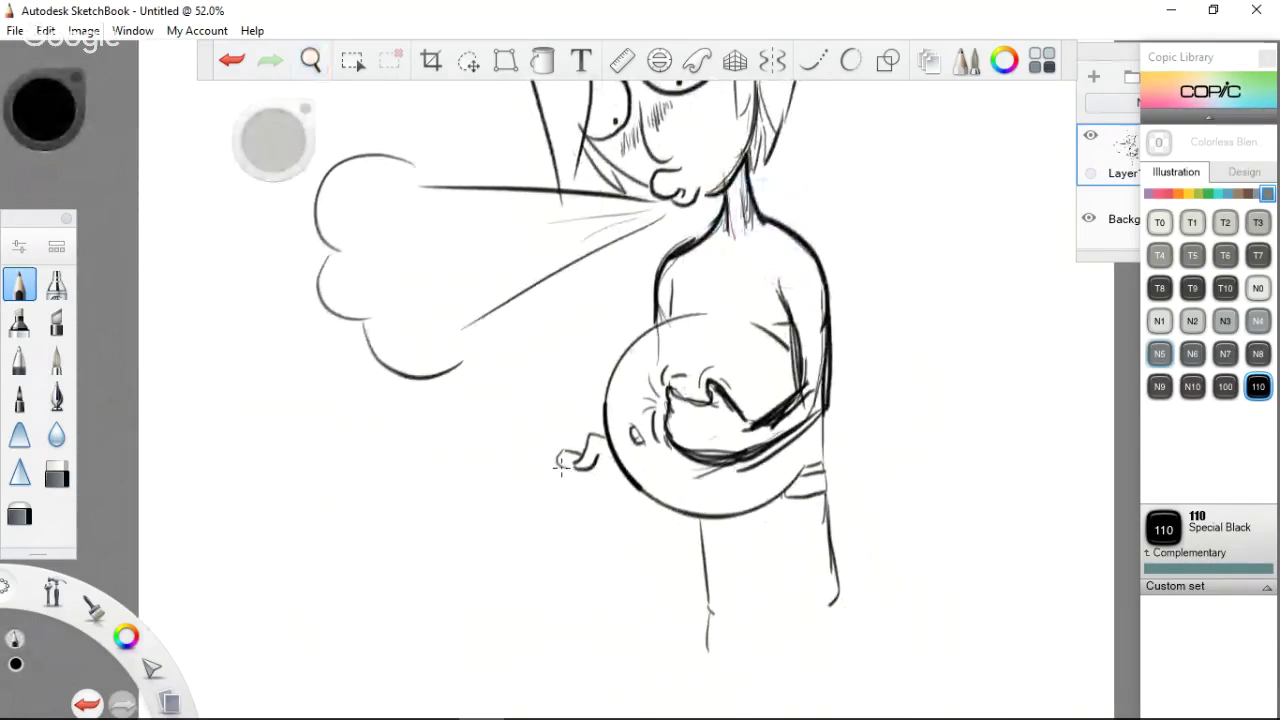
{"action": "key", "text": "ctrl+z"}
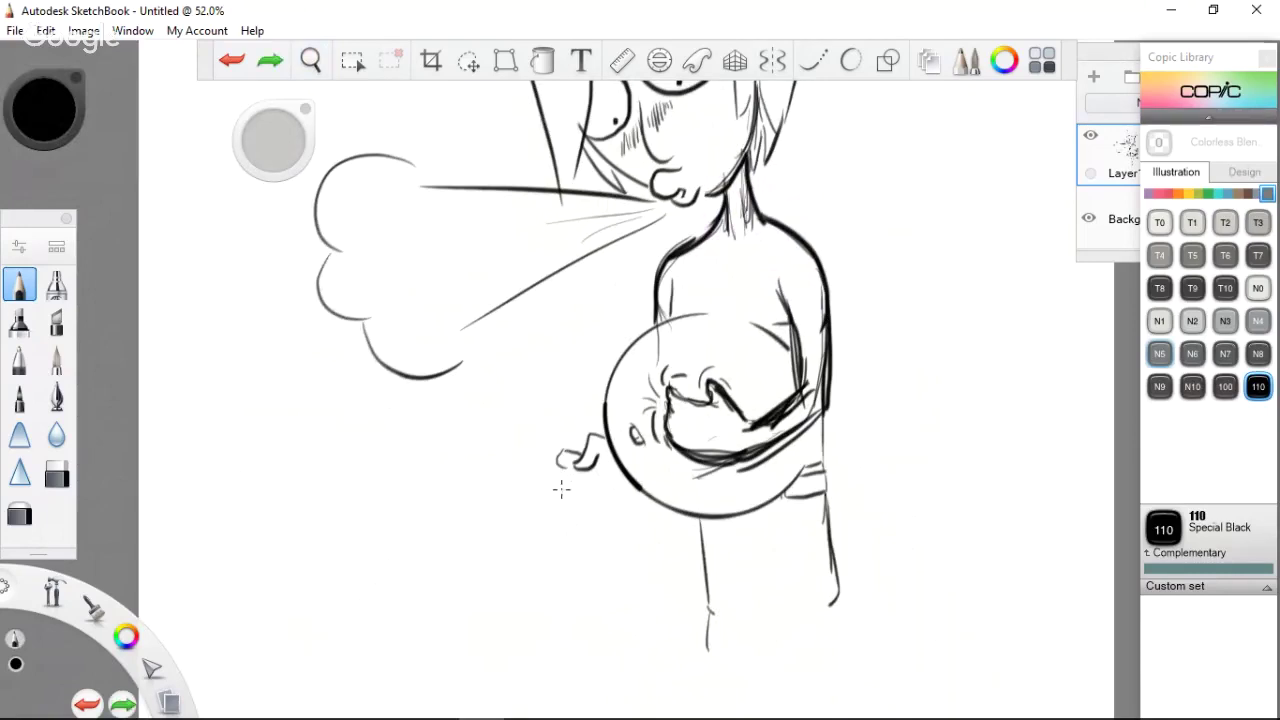
{"action": "left_click_drag", "start_coordinate": [561, 470], "coordinate": [564, 482]}
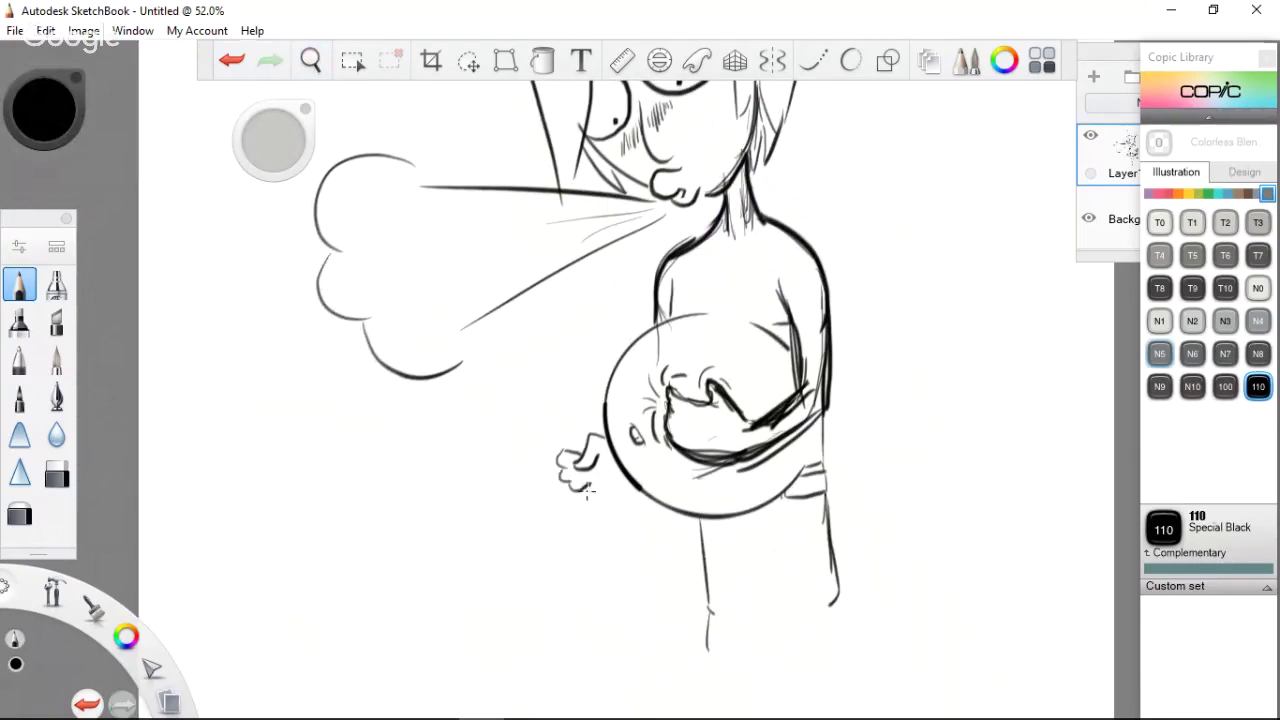
{"action": "left_click_drag", "start_coordinate": [586, 490], "coordinate": [598, 482]}
{"action": "mouse_move", "coordinate": [556, 449]}
{"action": "left_mouse_down"}
{"action": "mouse_move", "coordinate": [549, 426]}
{"action": "mouse_move", "coordinate": [567, 414]}
{"action": "left_mouse_up"}
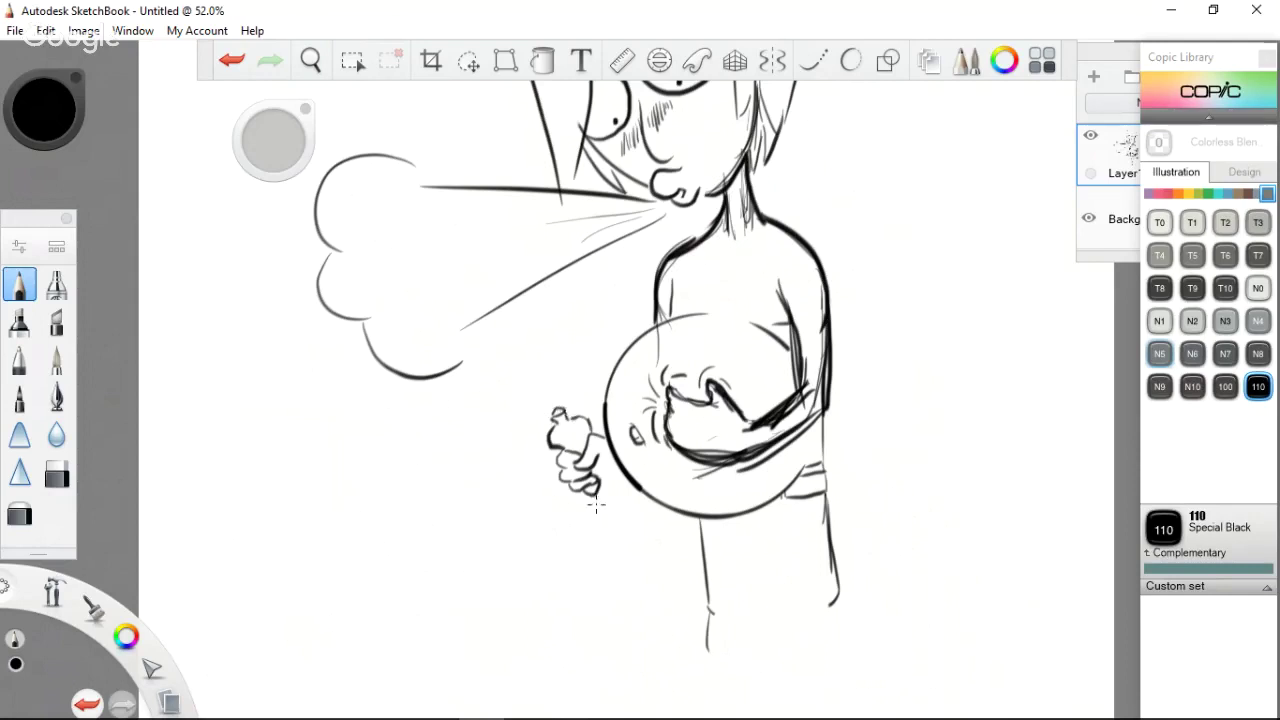
{"action": "left_click_drag", "start_coordinate": [597, 494], "coordinate": [606, 527]}
{"action": "left_click_drag", "start_coordinate": [599, 457], "coordinate": [629, 488]}
{"action": "left_click_drag", "start_coordinate": [613, 534], "coordinate": [629, 490]}
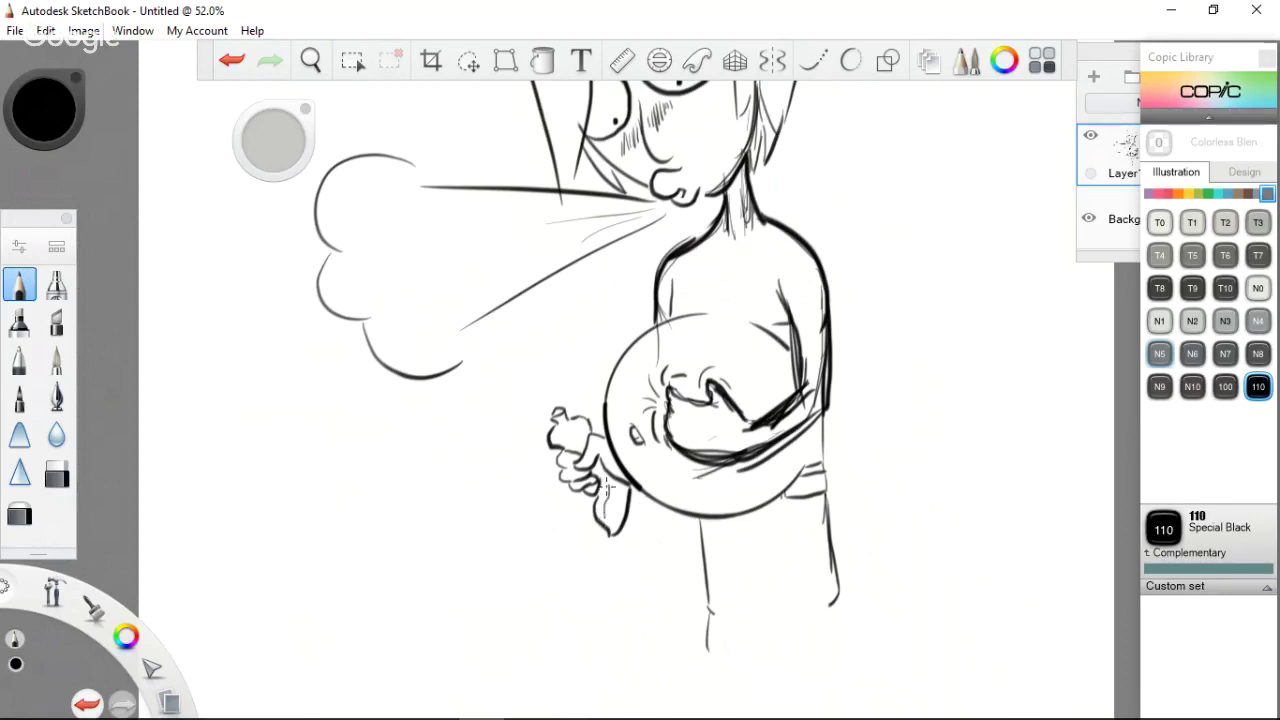
Refine the hand with small marks, knuckle details and a darker wrist line
{"action": "key", "text": "ctrl+z"}
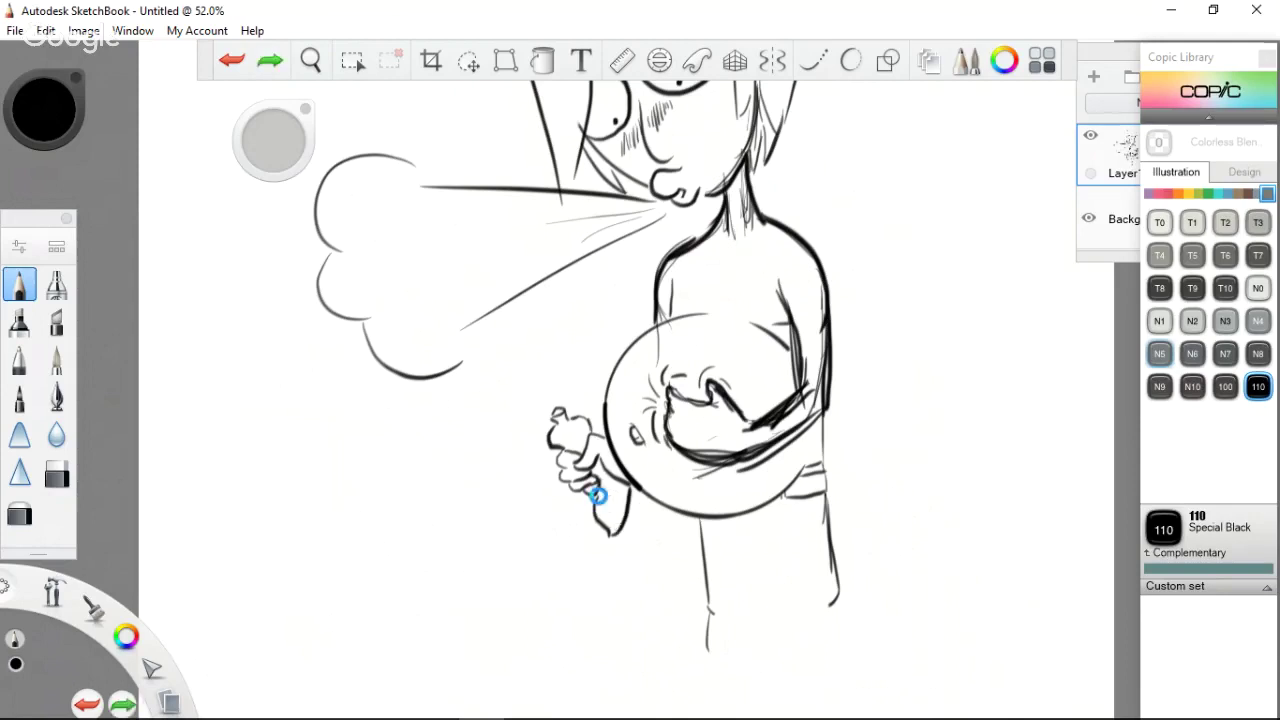
{"action": "left_click_drag", "start_coordinate": [605, 483], "coordinate": [612, 500]}
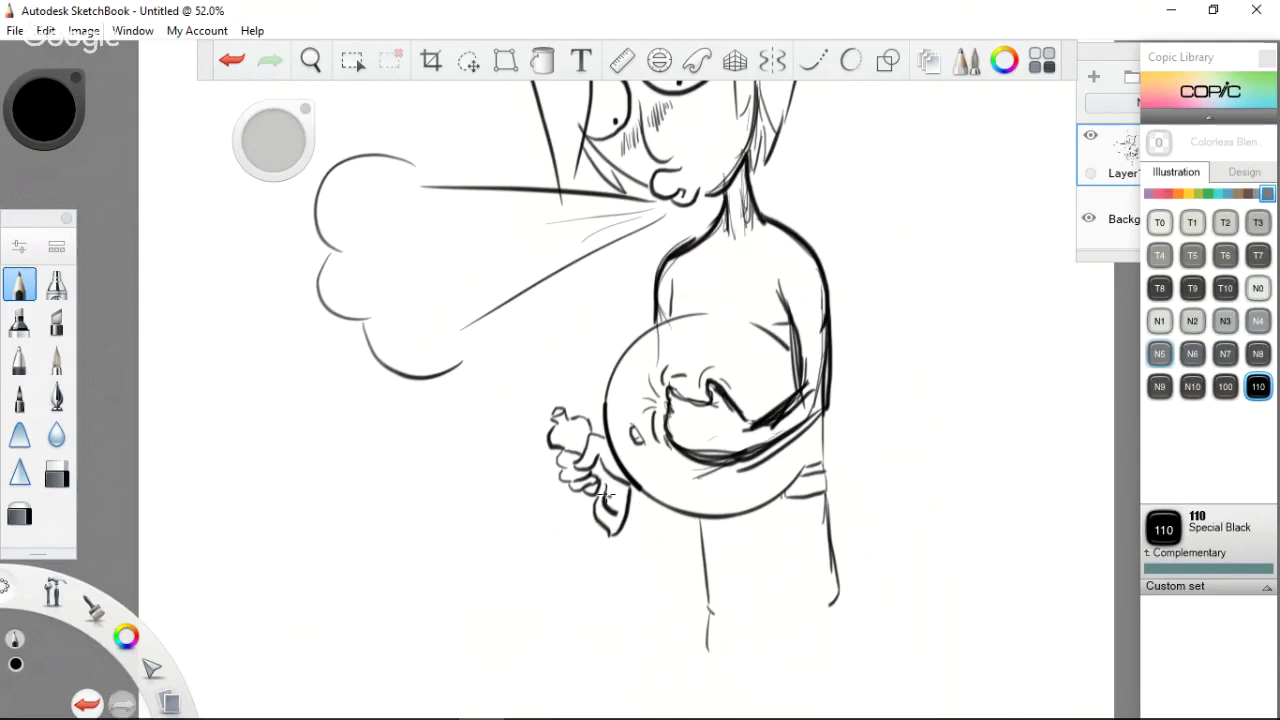
{"action": "key", "text": "ctrl+z"}
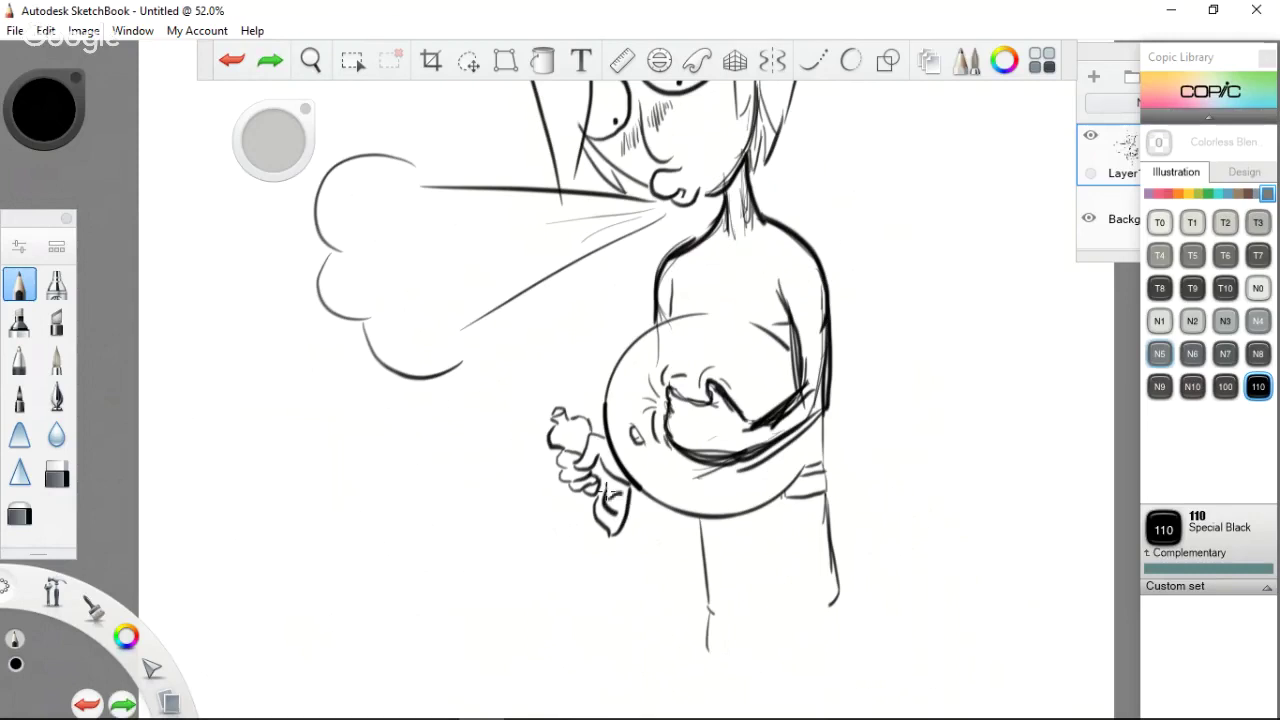
{"action": "left_click_drag", "start_coordinate": [605, 486], "coordinate": [608, 496]}
{"action": "key", "text": "ctrl+z"}
{"action": "left_click", "coordinate": [605, 490]}
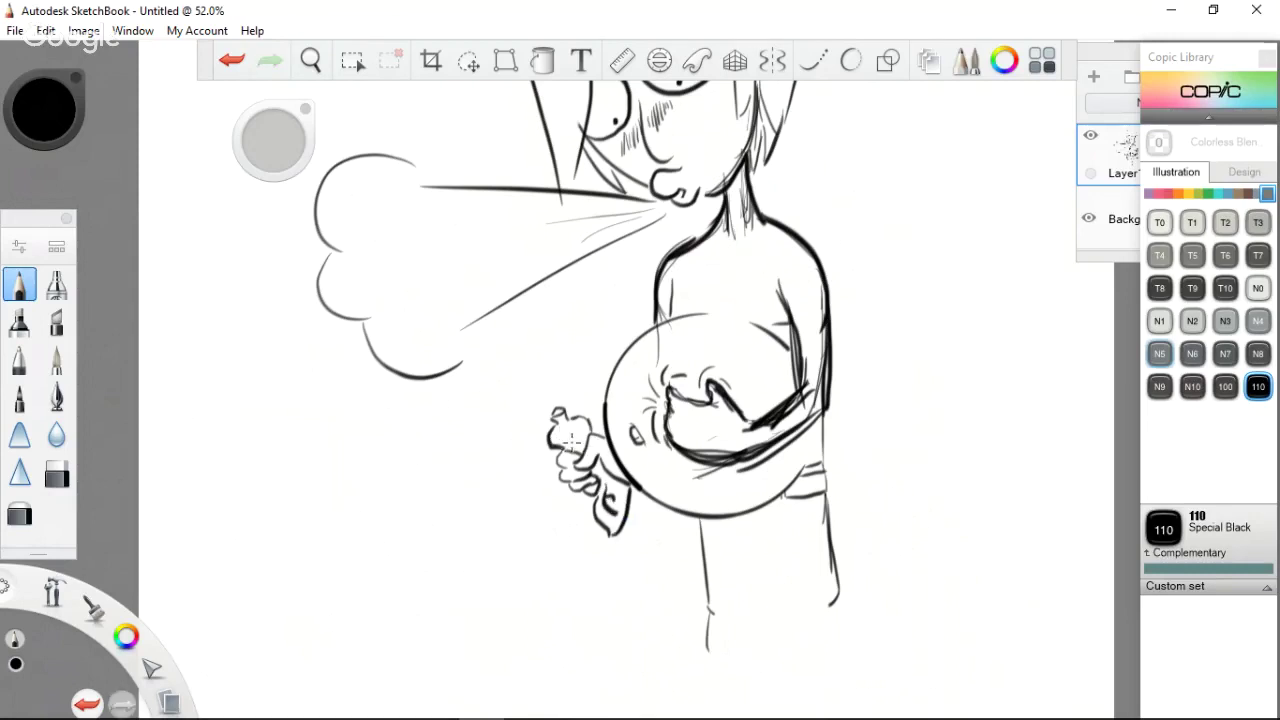
{"action": "mouse_move", "coordinate": [578, 444]}
{"action": "left_mouse_down"}
{"action": "mouse_move", "coordinate": [561, 431]}
{"action": "mouse_move", "coordinate": [588, 452]}
{"action": "mouse_move", "coordinate": [564, 410]}
{"action": "left_mouse_up"}
{"action": "left_click_drag", "start_coordinate": [604, 492], "coordinate": [607, 483]}
Extend the right leg line downward and darken the arm line across the belly
{"action": "left_click_drag", "start_coordinate": [831, 600], "coordinate": [858, 660]}
{"action": "mouse_move", "coordinate": [801, 336]}
{"action": "left_mouse_down"}
{"action": "mouse_move", "coordinate": [797, 369]}
{"action": "mouse_move", "coordinate": [836, 350]}
{"action": "left_mouse_up"}
{"action": "key", "text": "ctrl+z"}
Re-ink the arm's inner line and sleeve cuff, and redo the neck-base shoulder line
{"action": "mouse_move", "coordinate": [788, 300]}
{"action": "left_mouse_down"}
{"action": "mouse_move", "coordinate": [792, 368]}
{"action": "mouse_move", "coordinate": [826, 349]}
{"action": "mouse_move", "coordinate": [831, 308]}
{"action": "left_mouse_up"}
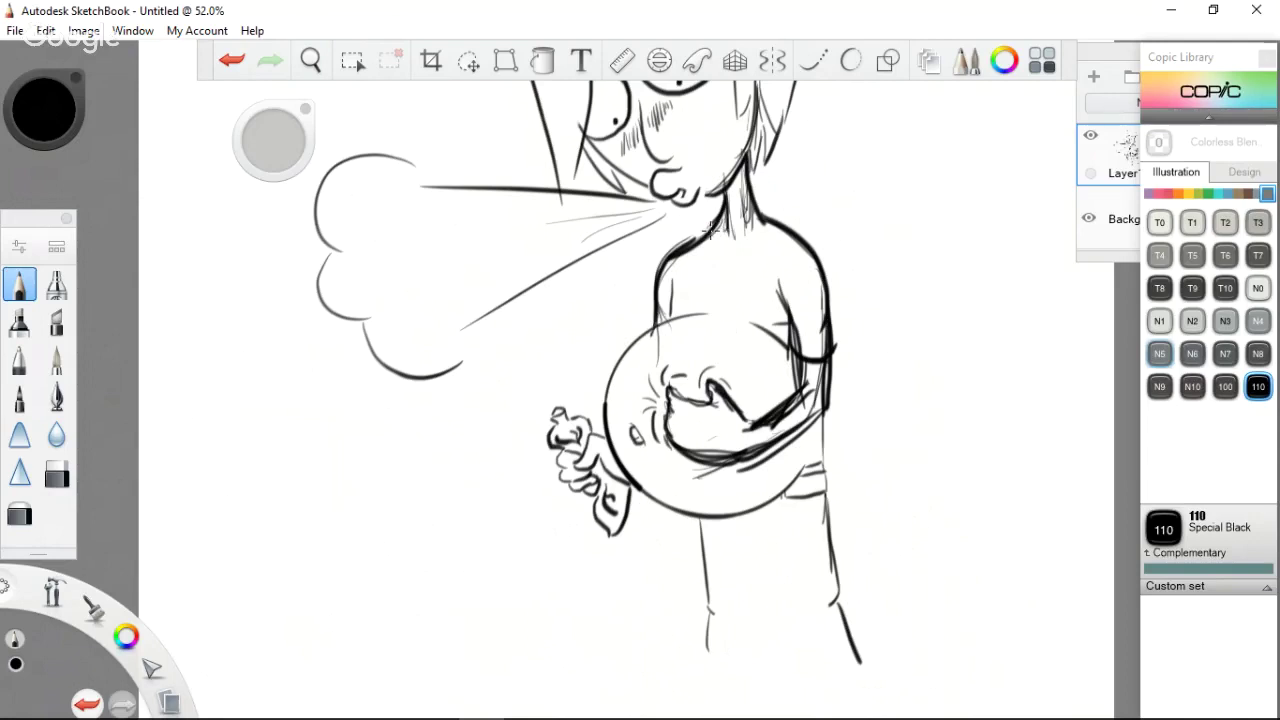
{"action": "left_click_drag", "start_coordinate": [710, 242], "coordinate": [760, 226]}
{"action": "key", "text": "ctrl+z"}
Retrace the belly's left, bottom and lower-right outline with cleaner pencil strokes
{"action": "left_click_drag", "start_coordinate": [606, 385], "coordinate": [740, 486]}
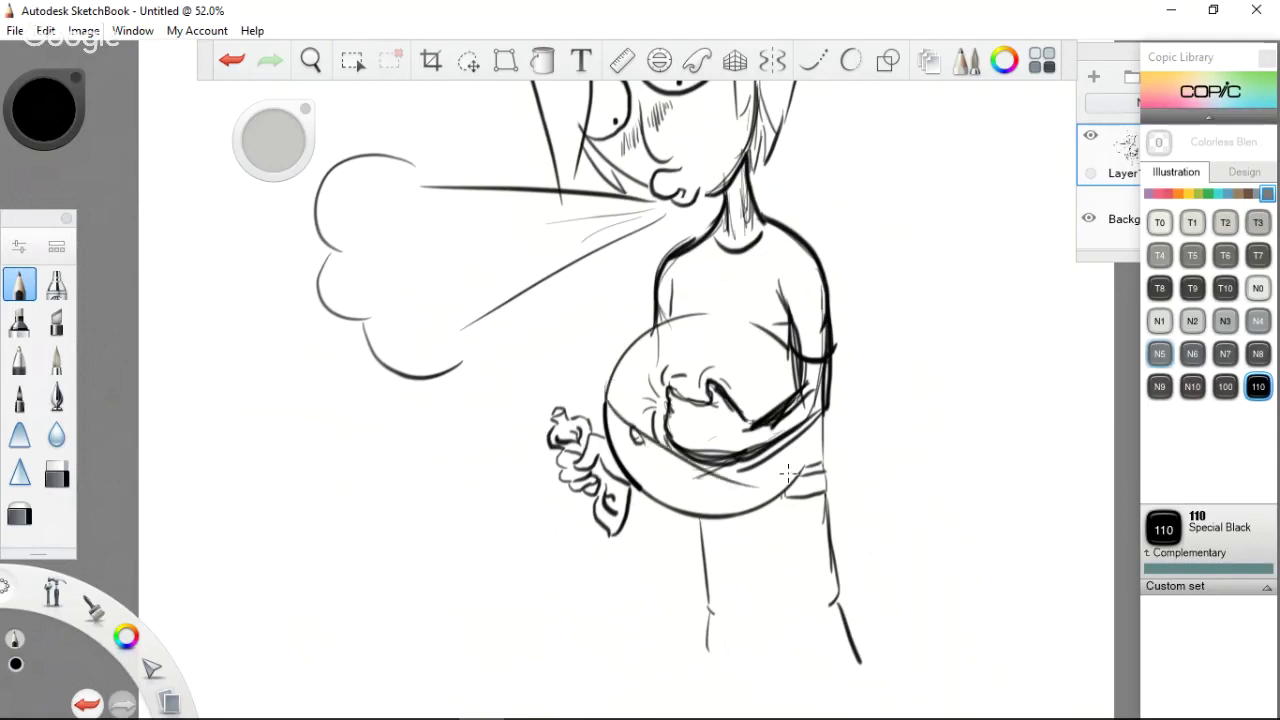
{"action": "key", "text": "ctrl+z"}
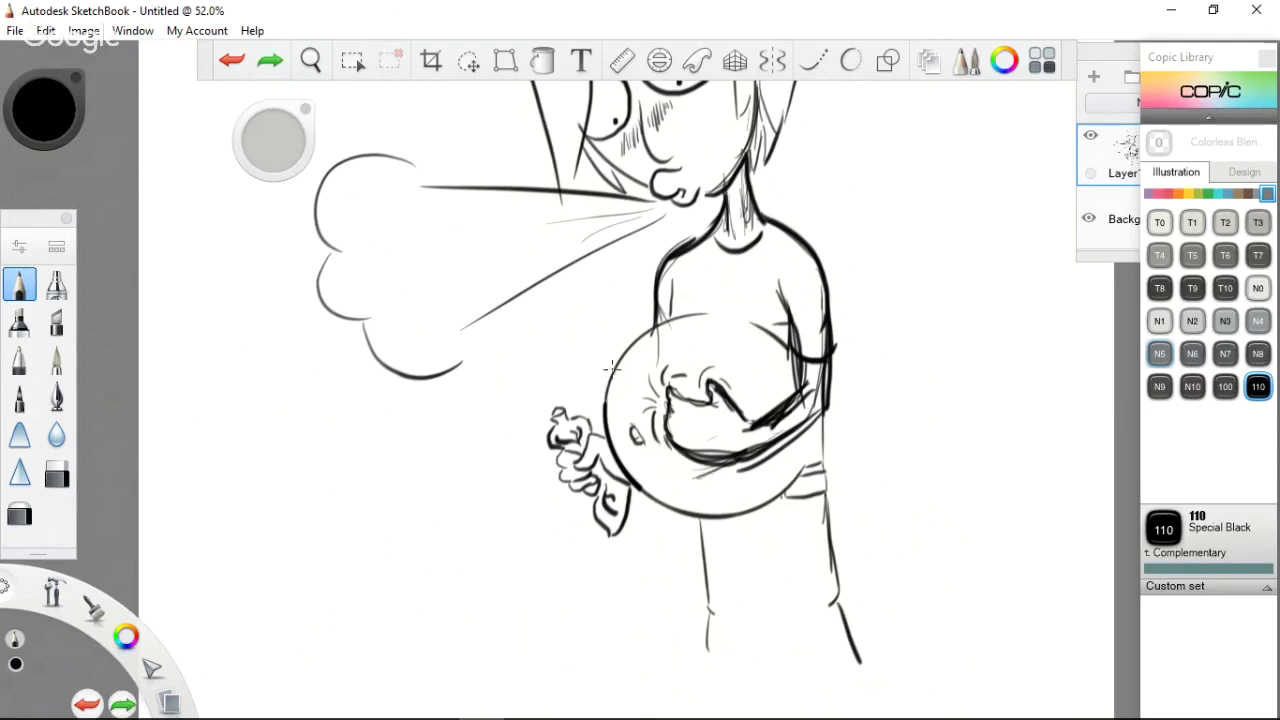
{"action": "left_click_drag", "start_coordinate": [614, 386], "coordinate": [837, 484]}
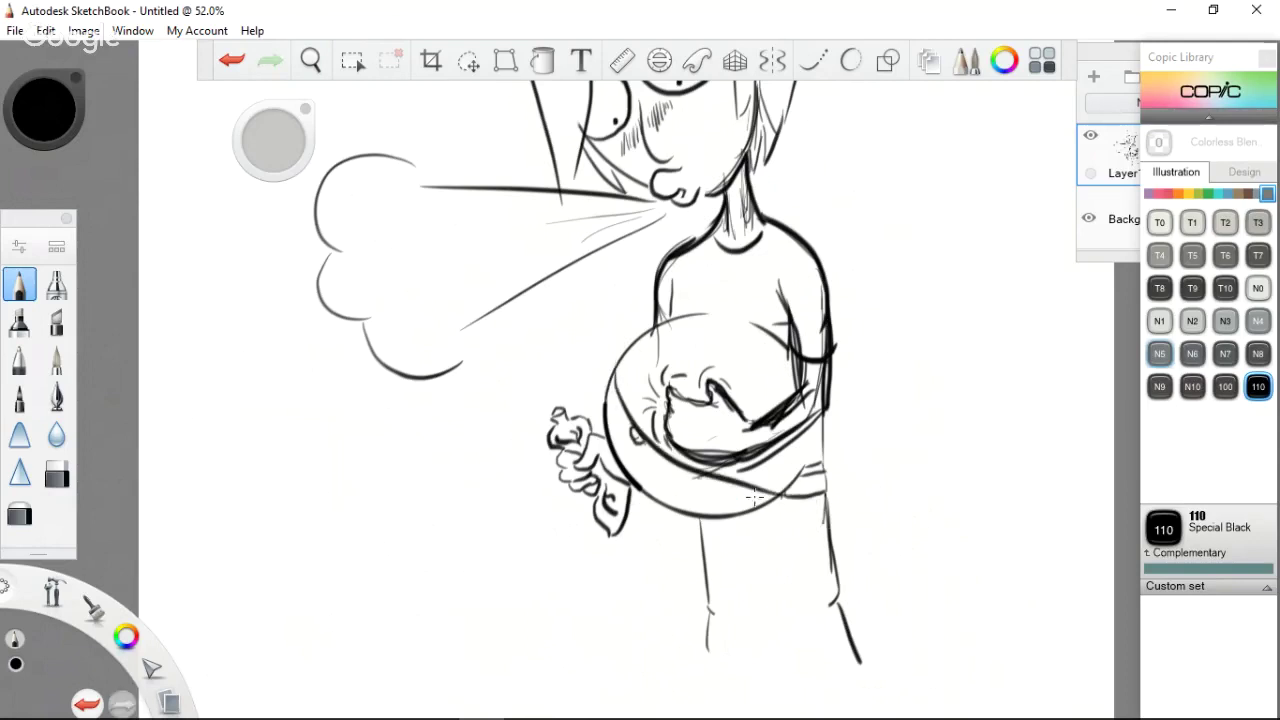
{"action": "key", "text": "ctrl+z"}
{"action": "left_click_drag", "start_coordinate": [614, 365], "coordinate": [700, 452]}
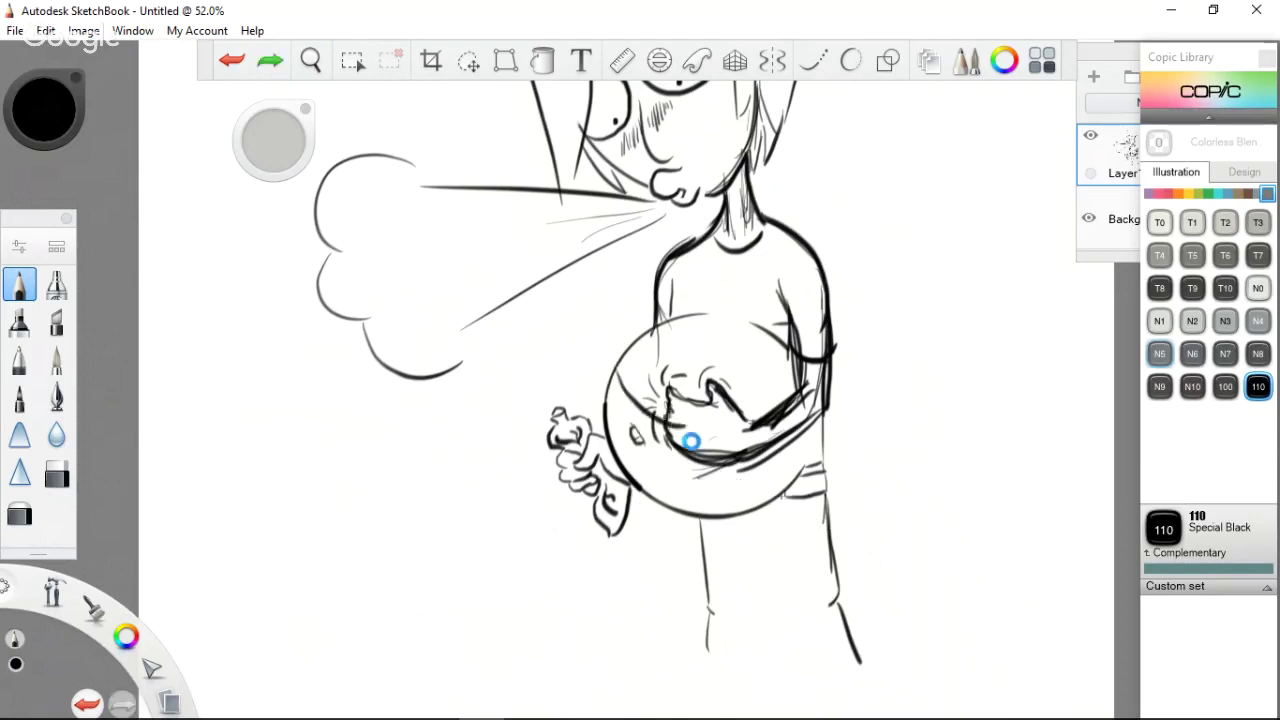
{"action": "key", "text": "ctrl+z"}
{"action": "mouse_move", "coordinate": [612, 370]}
{"action": "left_mouse_down"}
{"action": "mouse_move", "coordinate": [746, 482]}
{"action": "mouse_move", "coordinate": [786, 449]}
{"action": "mouse_move", "coordinate": [820, 468]}
{"action": "left_mouse_up"}
{"action": "key", "text": "ctrl+z"}
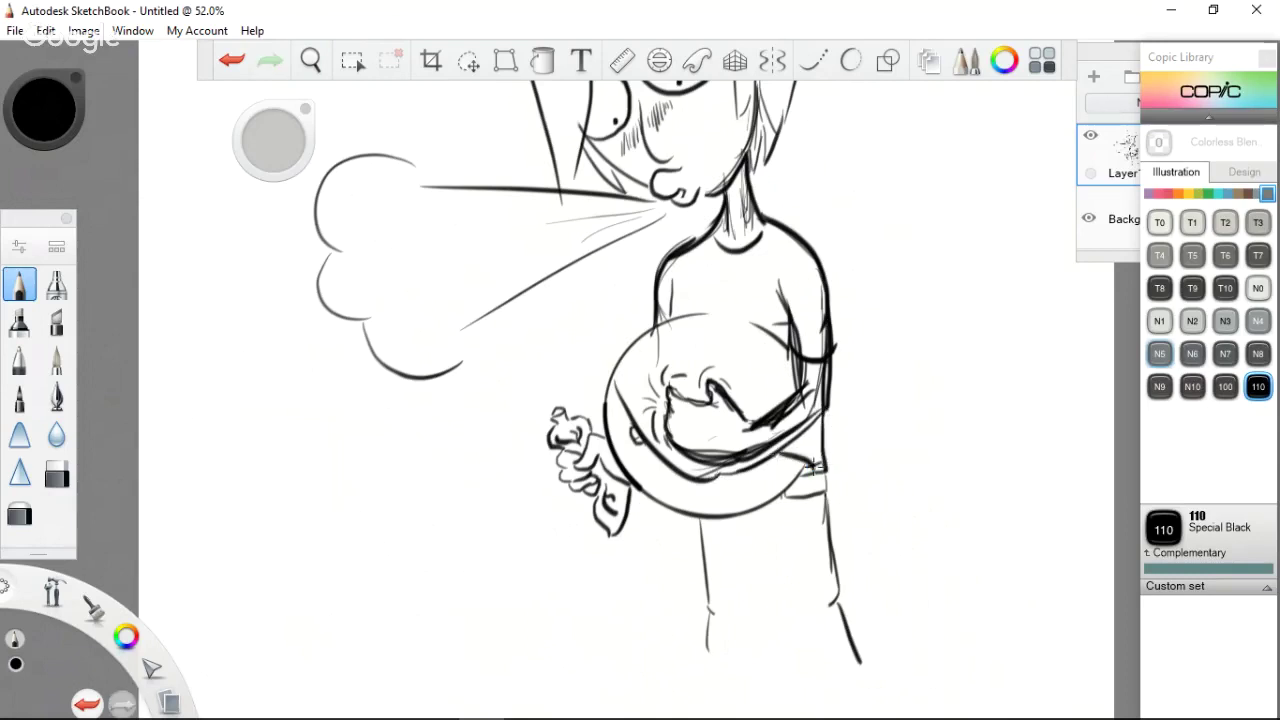
{"action": "key", "text": "ctrl+z"}
{"action": "left_click_drag", "start_coordinate": [778, 462], "coordinate": [812, 458]}
{"action": "key", "text": "e"}
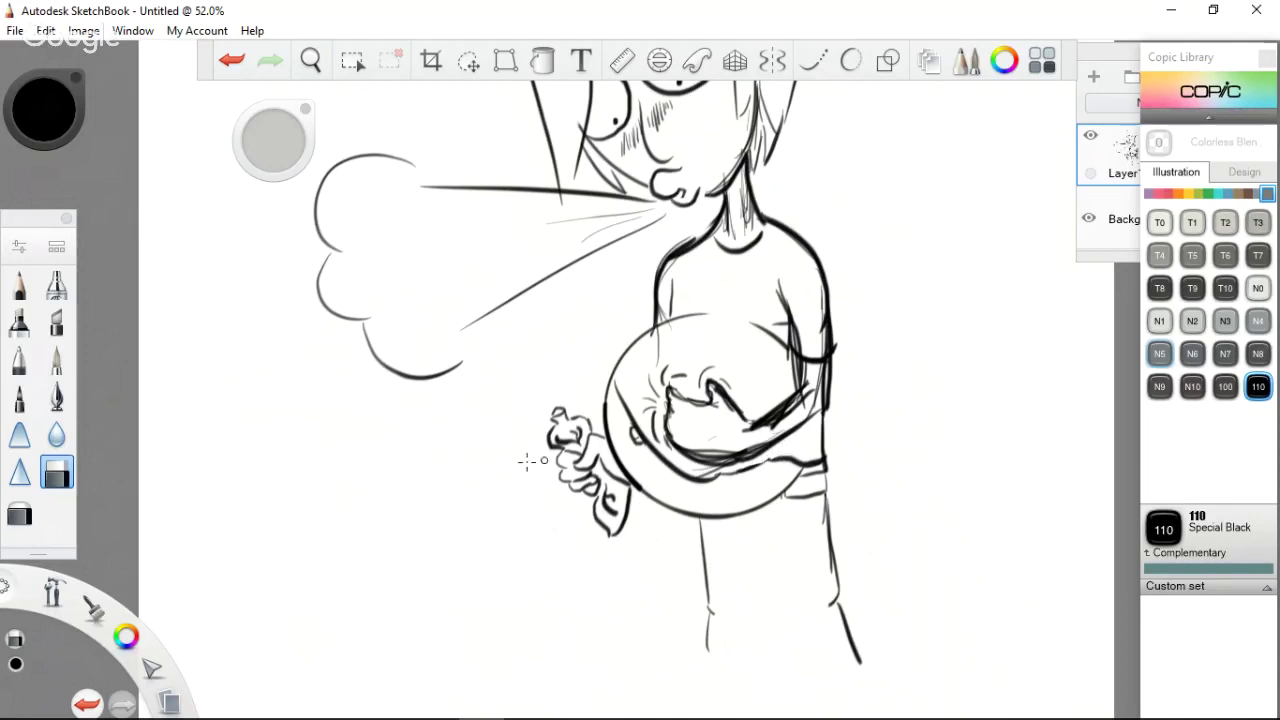
Lightly erase a stray bit of the belly line
{"action": "key", "text": "ctrl+z"}
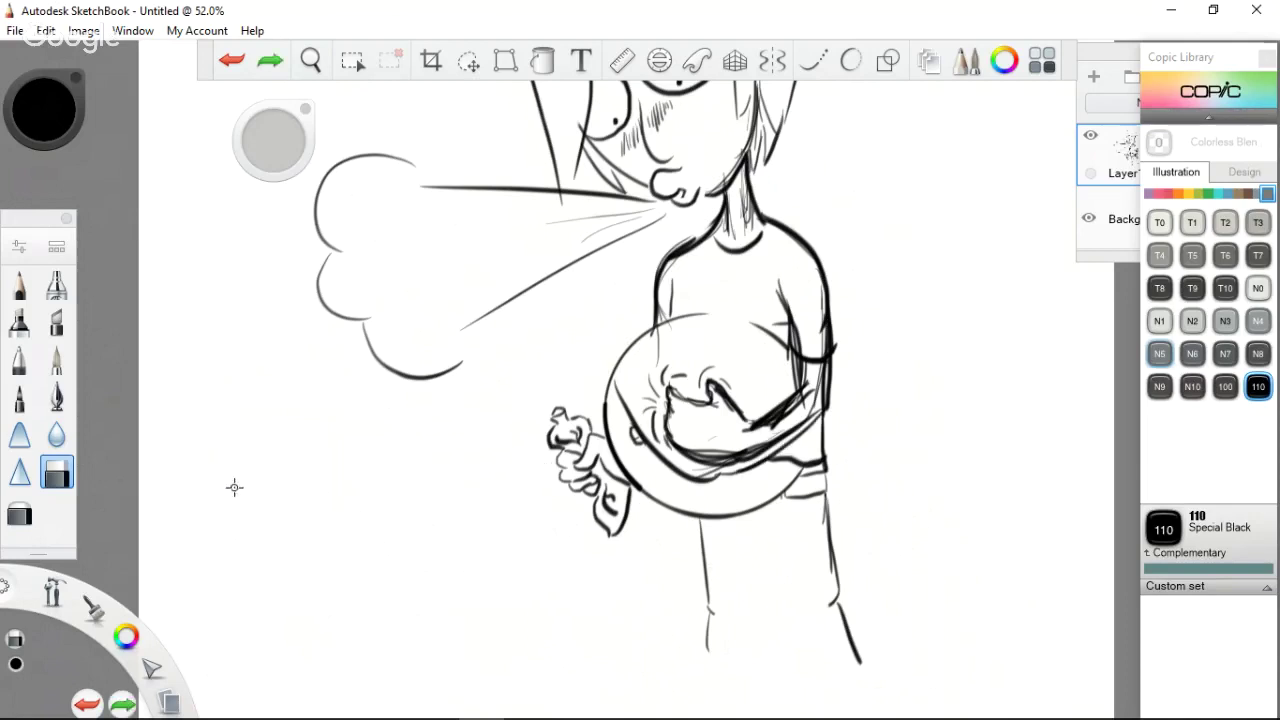
{"action": "left_click", "coordinate": [800, 433]}
{"action": "left_click", "coordinate": [800, 433]}
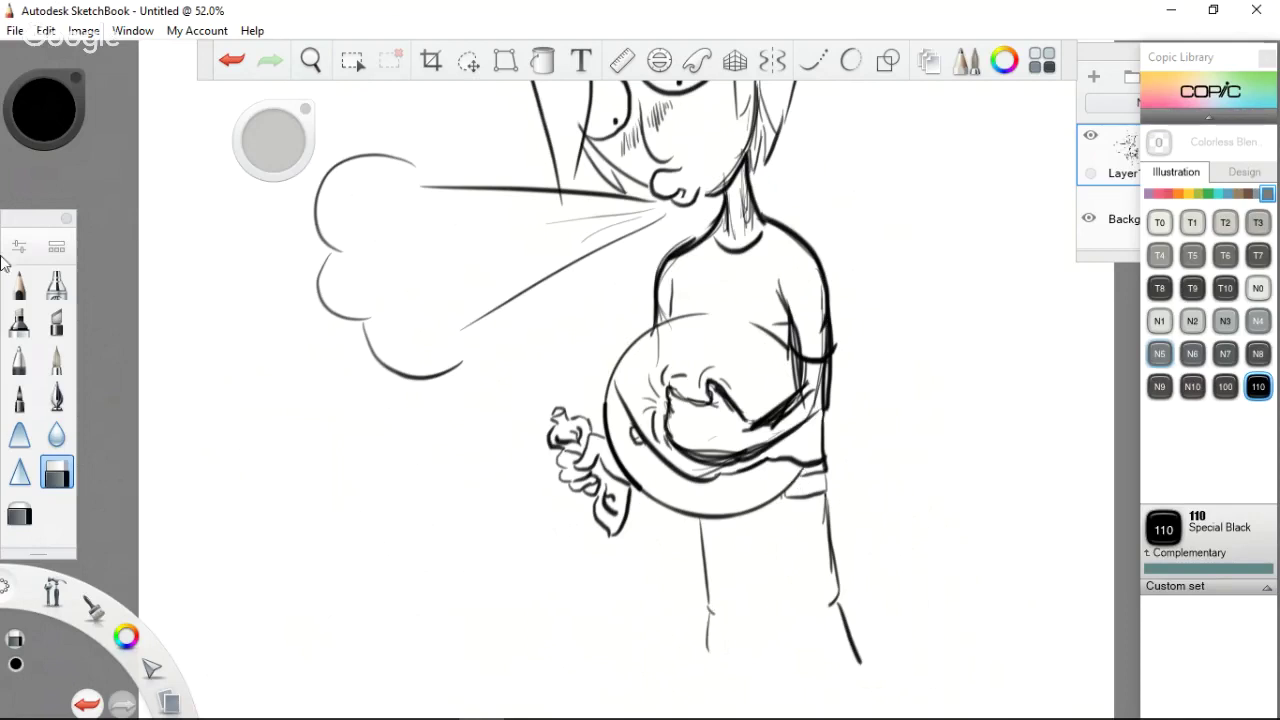
Extend the left leg line with the pencil down to the canvas bottom
{"action": "left_click", "coordinate": [18, 286]}
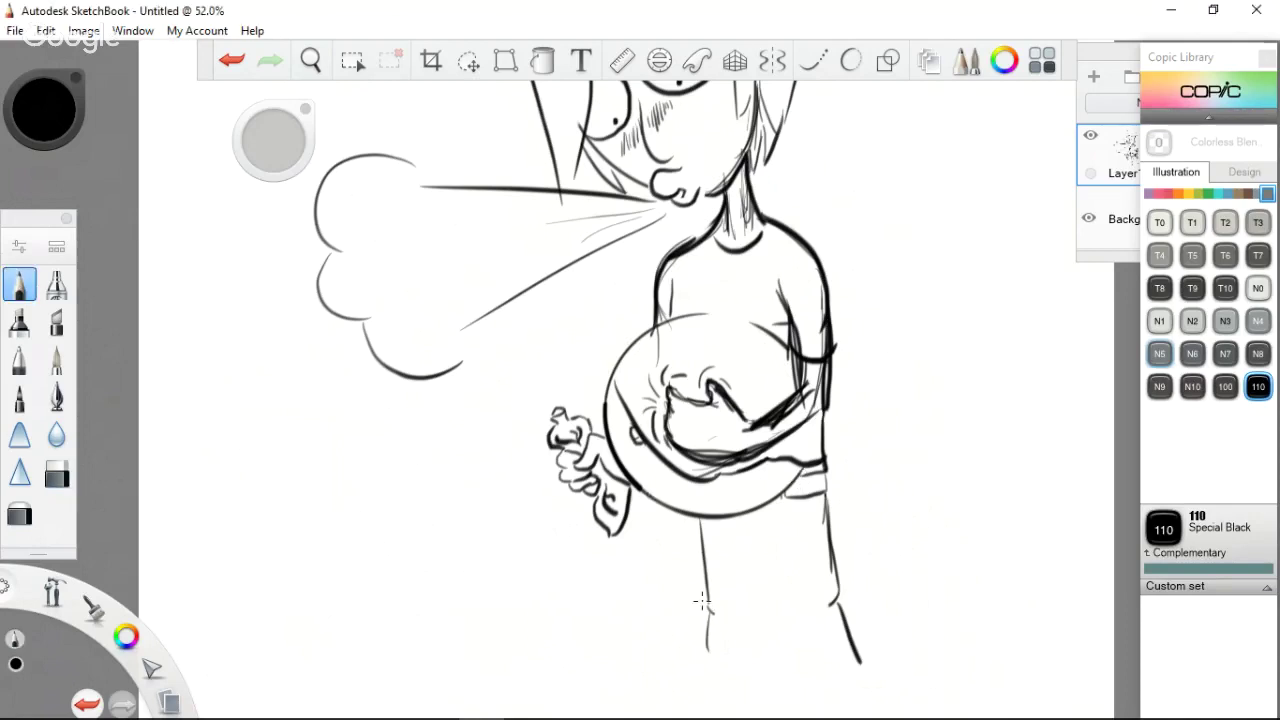
{"action": "left_click_drag", "start_coordinate": [707, 646], "coordinate": [702, 718]}
{"action": "left_click", "coordinate": [352, 62]}
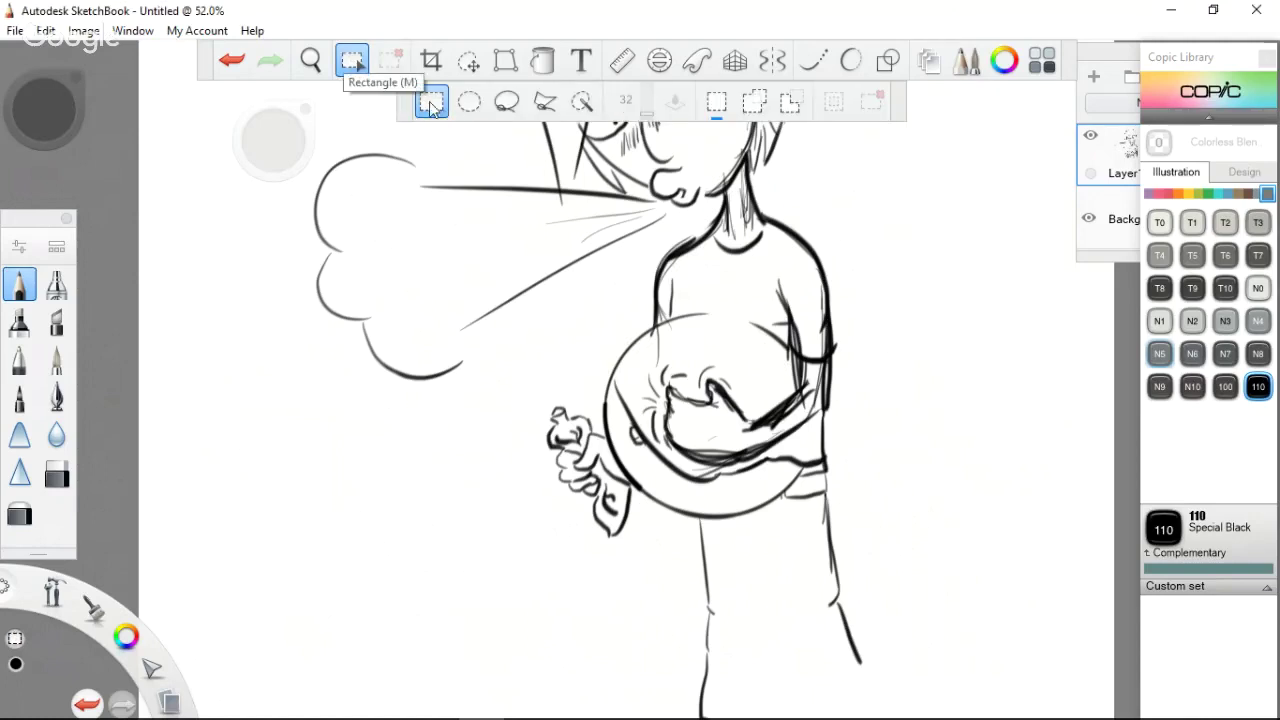
{"action": "left_click", "coordinate": [352, 60]}
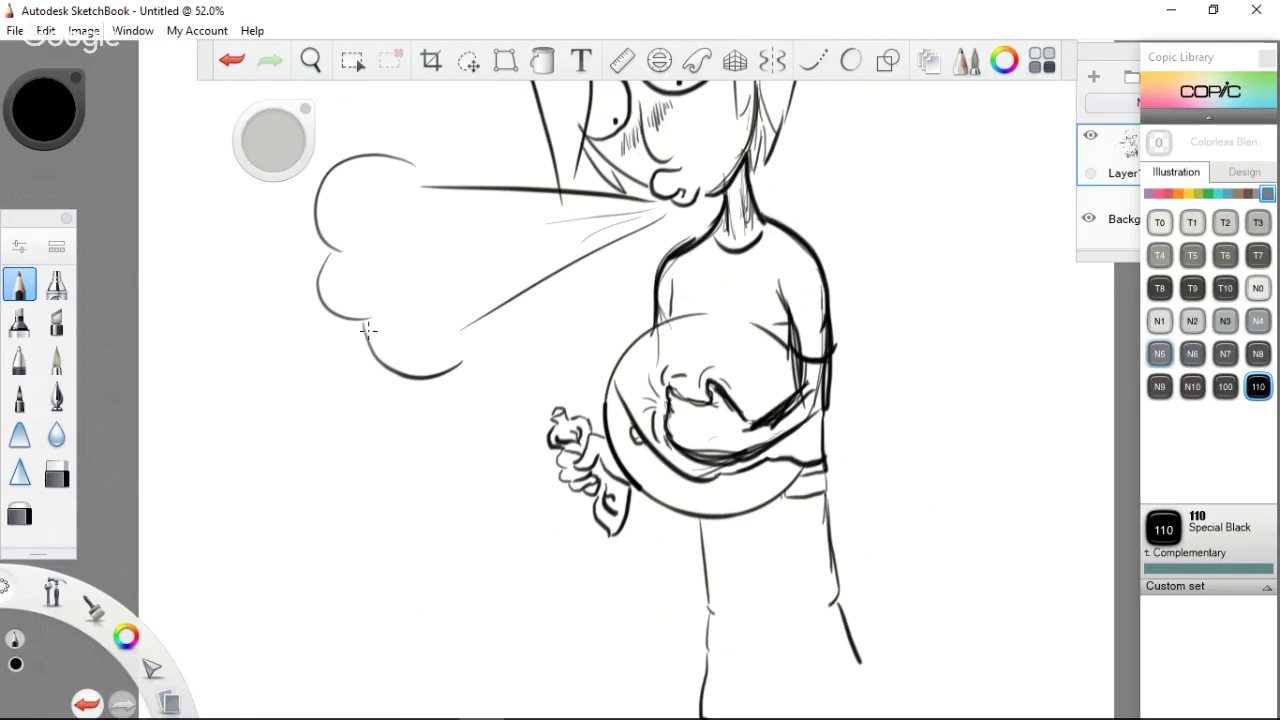
Zoom in and use an 8.6-size Eraser to remove stray strokes inside the lower belly
{"action": "left_click", "coordinate": [57, 478]}
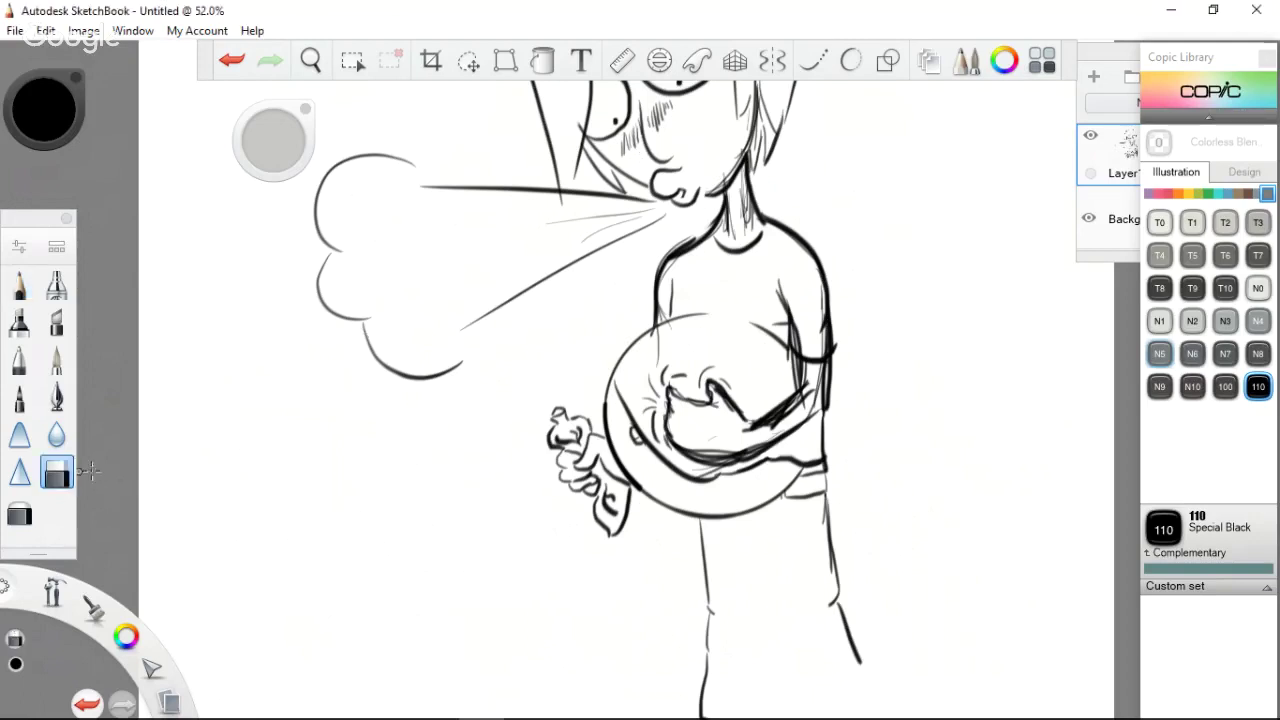
{"action": "key", "text": "space"}
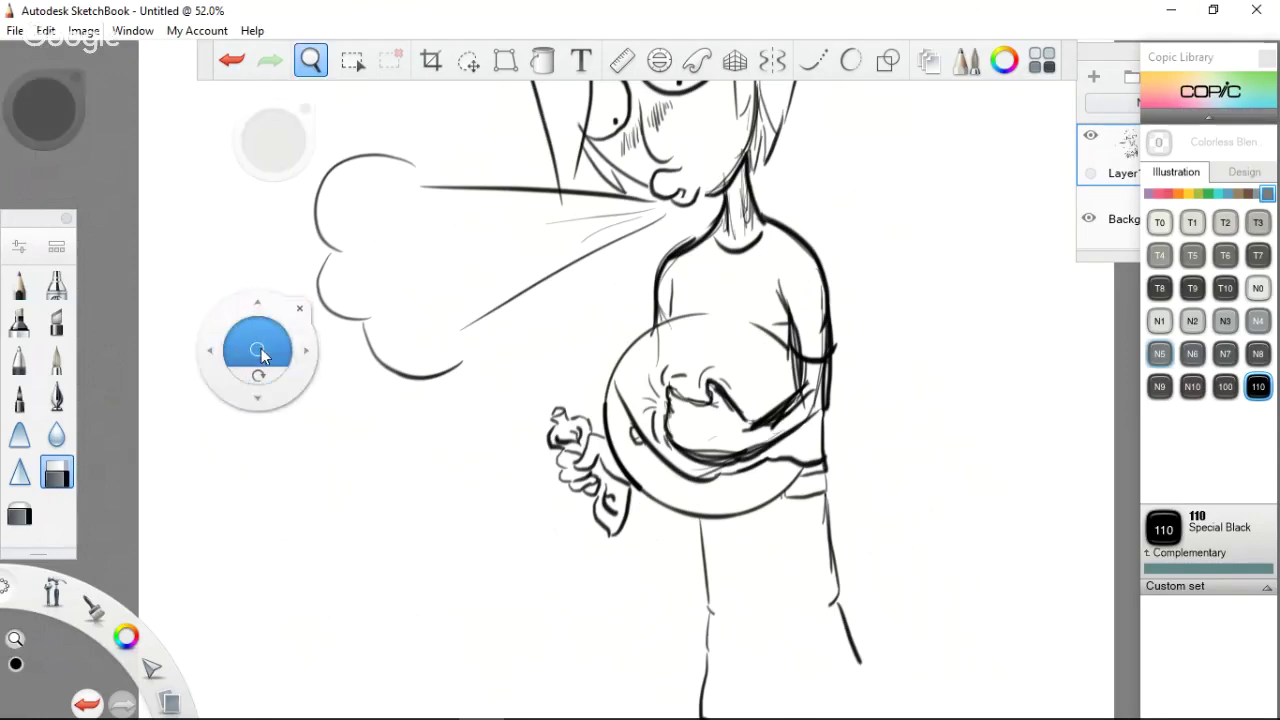
{"action": "scroll", "coordinate": [261, 350], "scroll_direction": "up", "scroll_amount": 1}
{"action": "scroll", "coordinate": [263, 351], "scroll_direction": "up", "scroll_amount": 2}
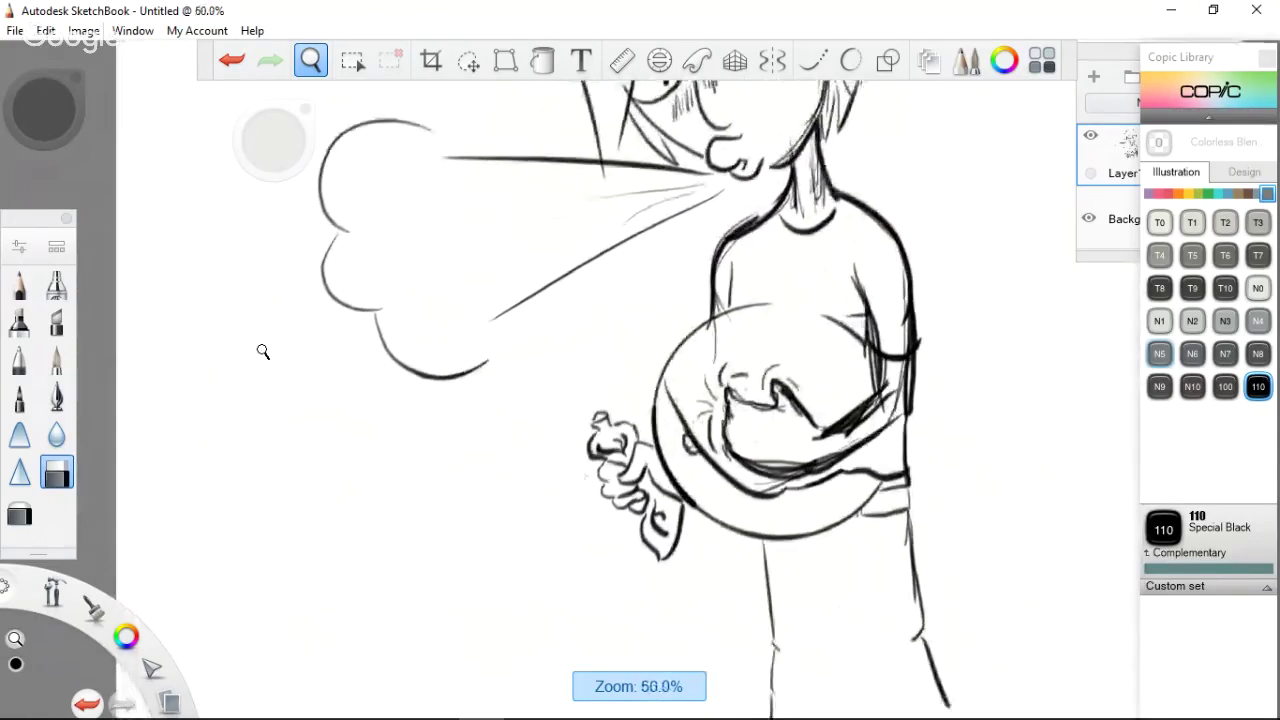
{"action": "scroll", "coordinate": [263, 351], "scroll_direction": "up", "scroll_amount": 2}
{"action": "scroll", "coordinate": [263, 351], "scroll_direction": "down", "scroll_amount": 1}
{"action": "scroll", "coordinate": [260, 351], "scroll_direction": "down", "scroll_amount": 1}
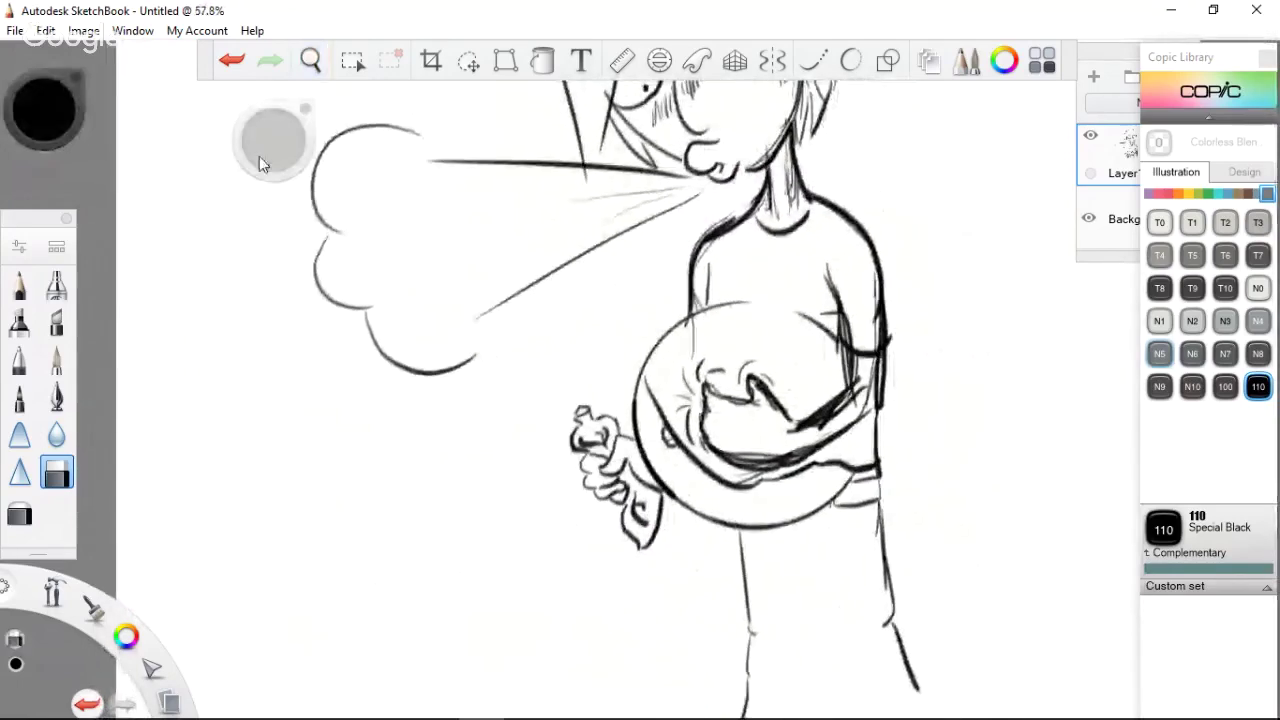
{"action": "left_click_drag", "start_coordinate": [259, 156], "coordinate": [268, 149]}
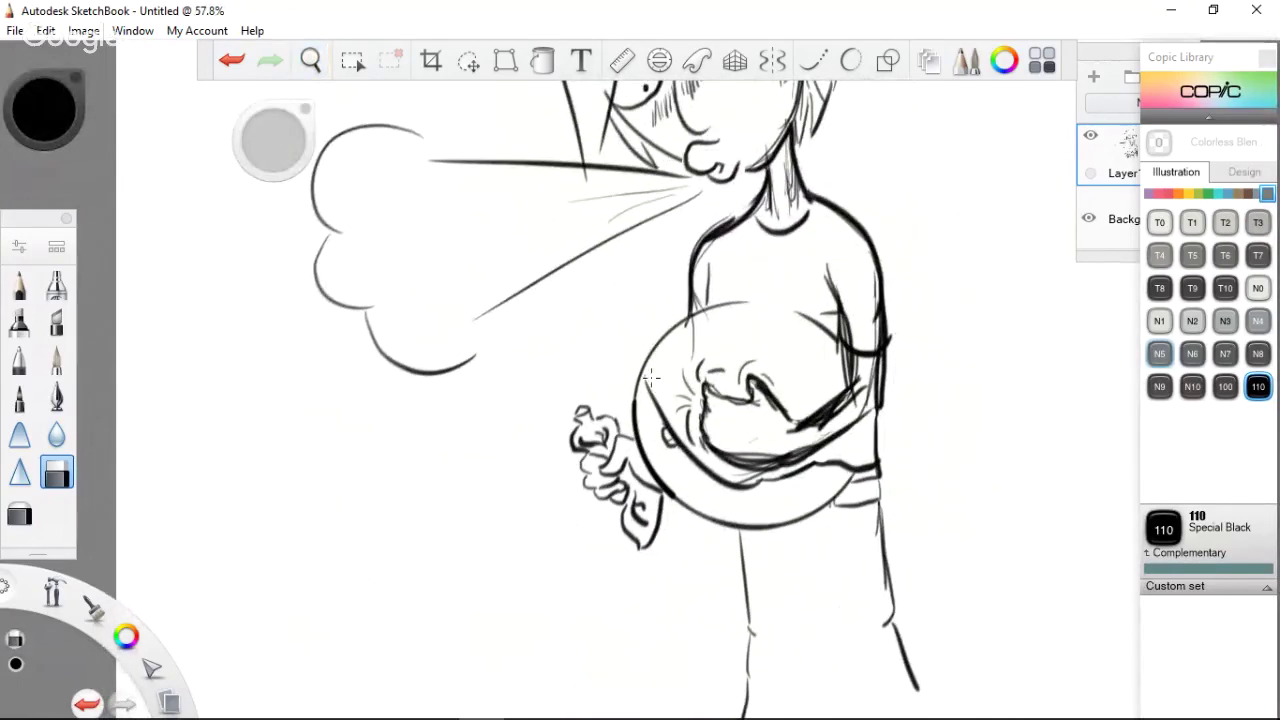
{"action": "mouse_move", "coordinate": [660, 418]}
{"action": "left_mouse_down"}
{"action": "mouse_move", "coordinate": [740, 490]}
{"action": "mouse_move", "coordinate": [814, 464]}
{"action": "mouse_move", "coordinate": [856, 469]}
{"action": "mouse_move", "coordinate": [744, 466]}
{"action": "left_mouse_up"}
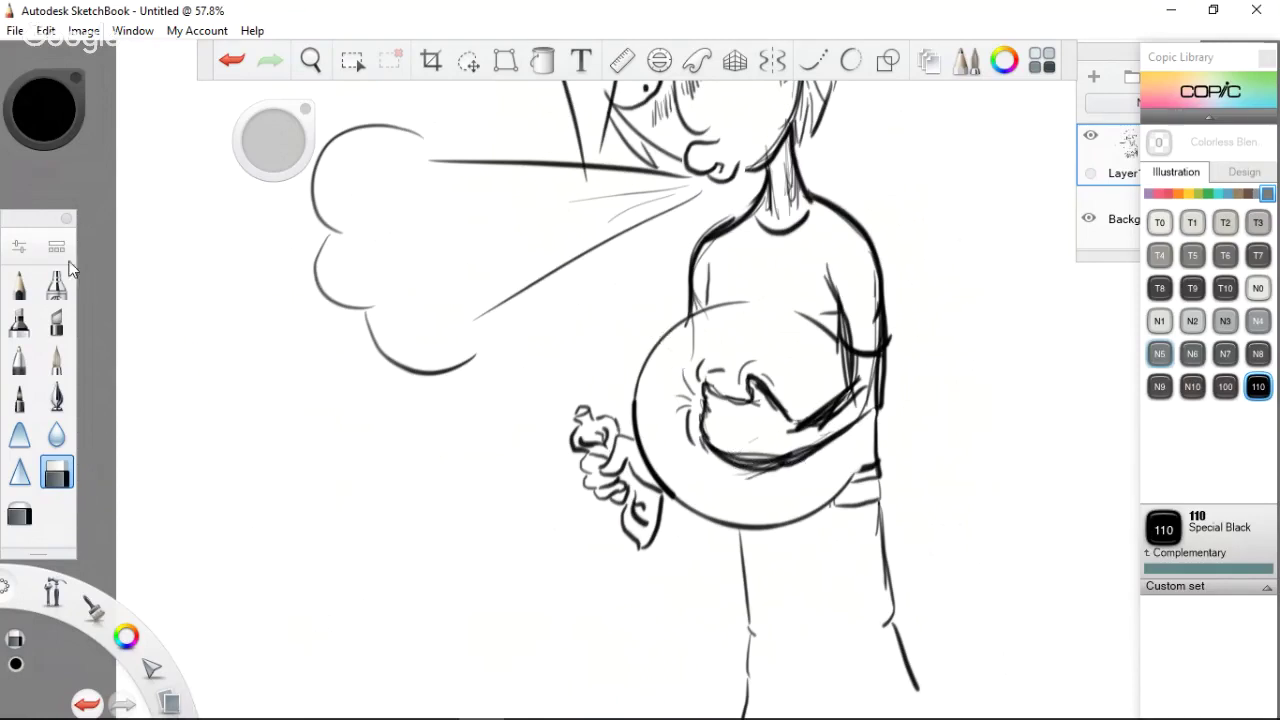
With the Pencil, discard a trial belly stroke and draw the inner right-leg line below it
{"action": "left_click", "coordinate": [20, 284]}
{"action": "mouse_move", "coordinate": [644, 450]}
{"action": "left_mouse_down"}
{"action": "mouse_move", "coordinate": [654, 464]}
{"action": "mouse_move", "coordinate": [800, 470]}
{"action": "mouse_move", "coordinate": [836, 500]}
{"action": "mouse_move", "coordinate": [866, 460]}
{"action": "left_mouse_up"}
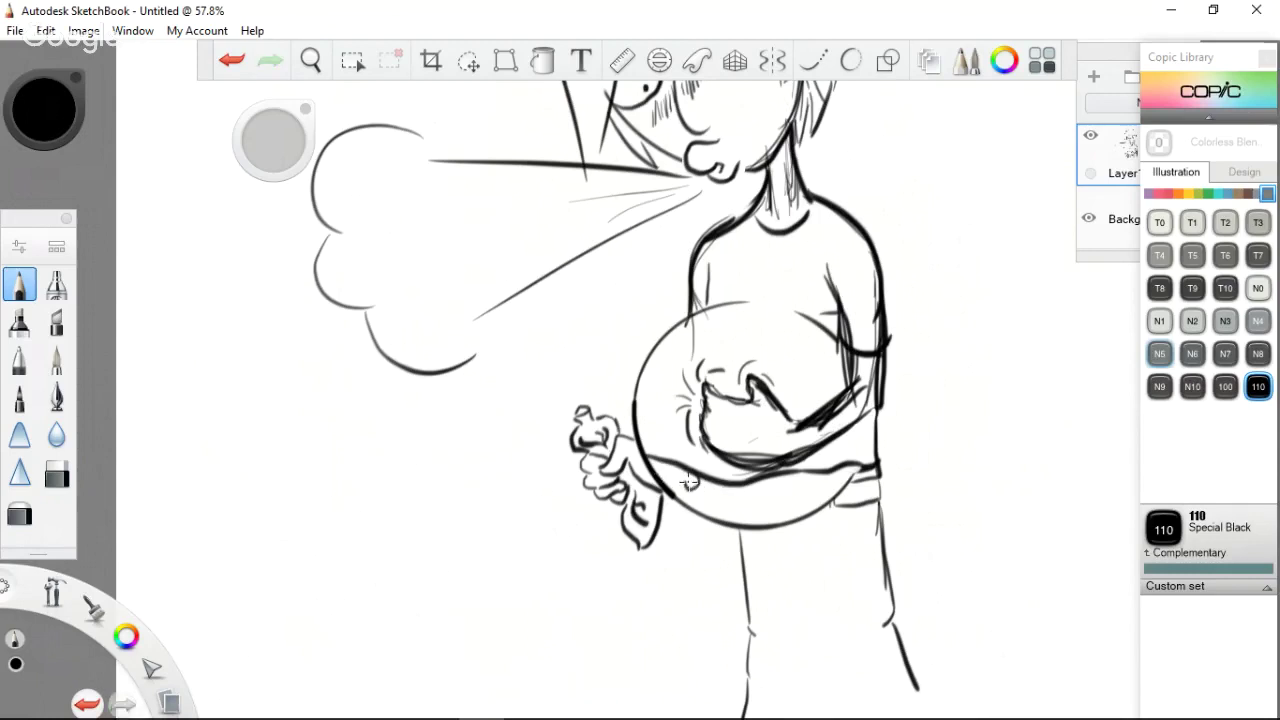
{"action": "key", "text": "ctrl+z"}
{"action": "key", "text": "ctrl+y"}
{"action": "key", "text": "ctrl+z"}
{"action": "left_click_drag", "start_coordinate": [805, 530], "coordinate": [838, 718]}
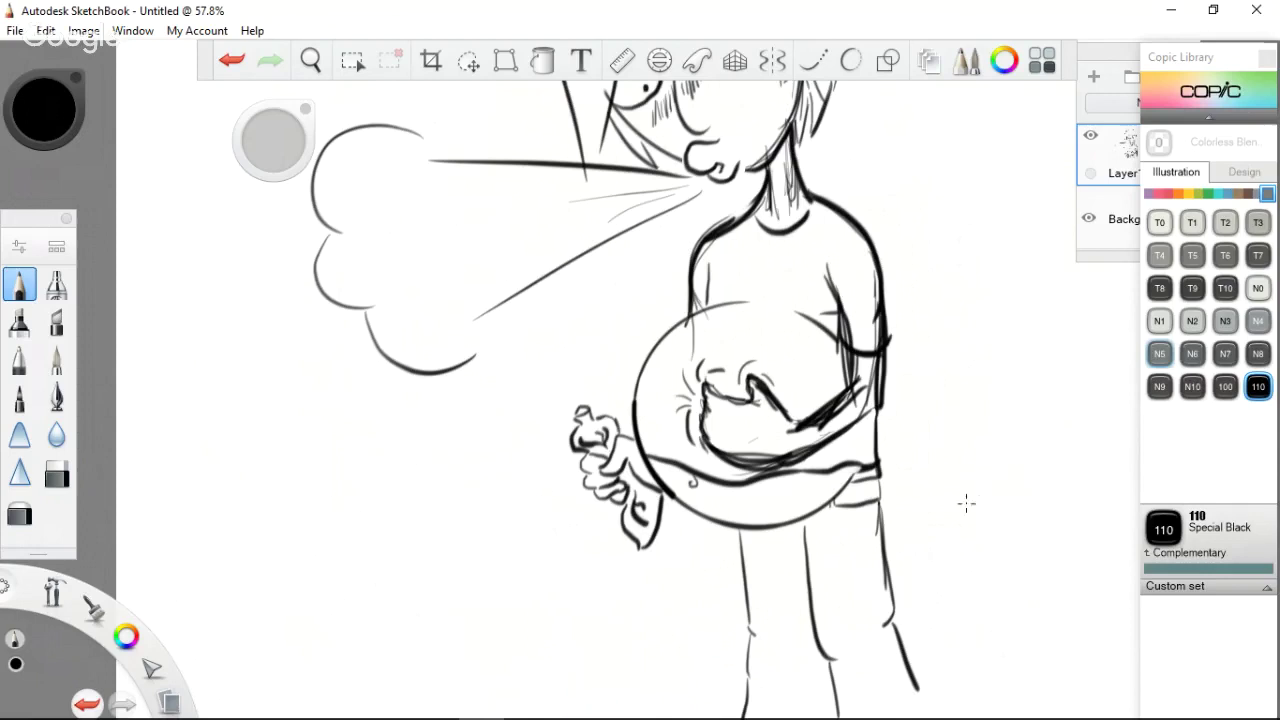
{"action": "key", "text": "space"}
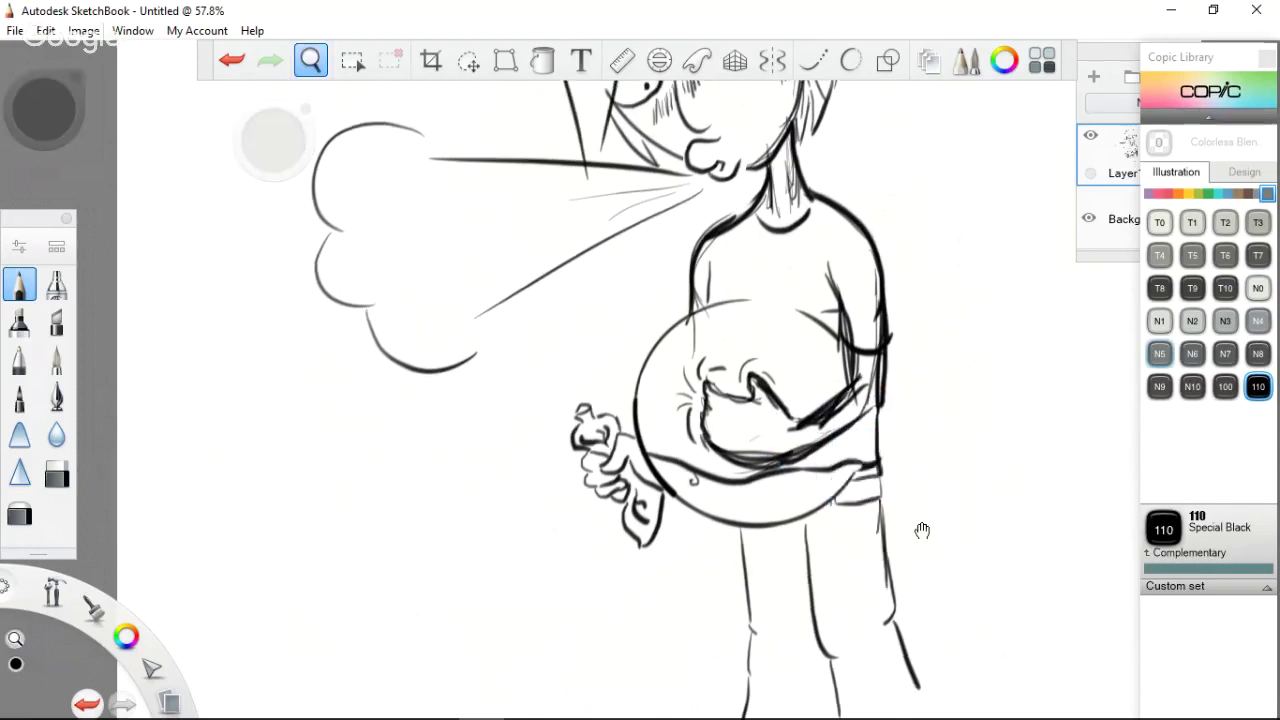
Pan down and lengthen the right leg lines, outlining the bottom of the right shoe
{"action": "scroll", "coordinate": [921, 531], "scroll_direction": "down", "scroll_amount": 4}
{"action": "mouse_move", "coordinate": [921, 531]}
{"action": "left_mouse_down"}
{"action": "mouse_move", "coordinate": [911, 496]}
{"action": "mouse_move", "coordinate": [866, 586]}
{"action": "left_mouse_up"}
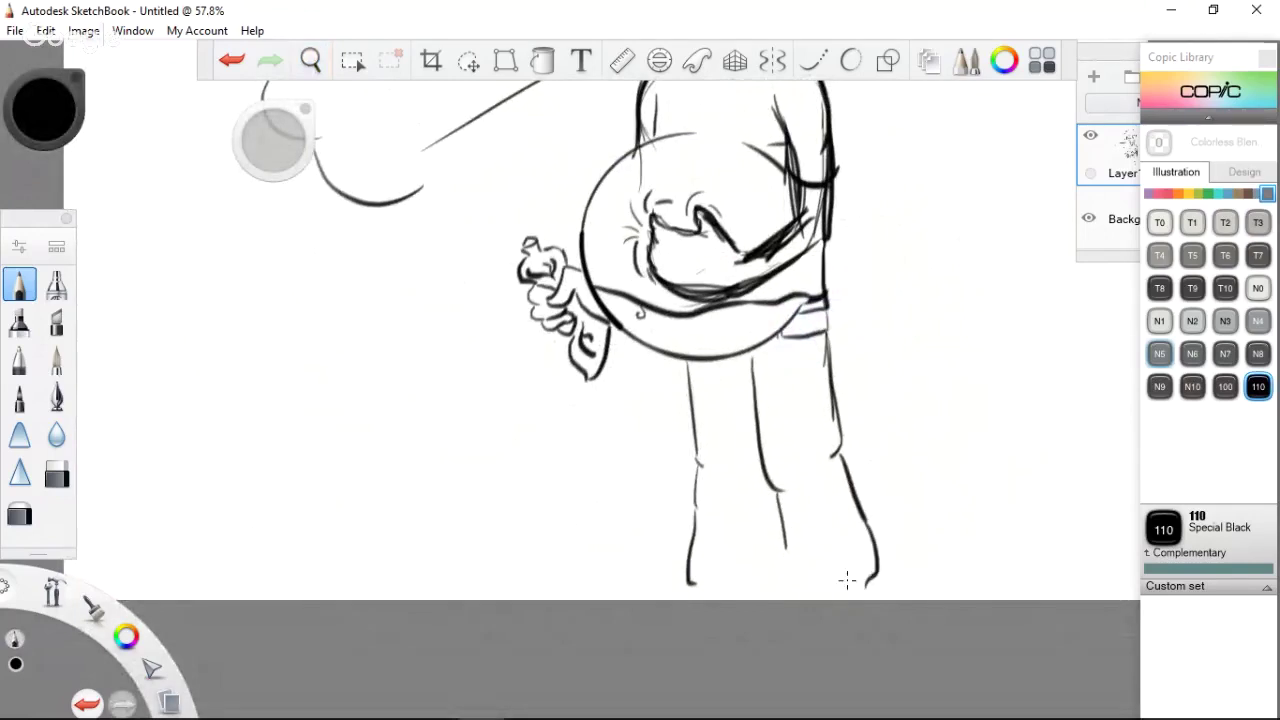
{"action": "mouse_move", "coordinate": [783, 549]}
{"action": "left_mouse_down"}
{"action": "mouse_move", "coordinate": [787, 598]}
{"action": "mouse_move", "coordinate": [865, 598]}
{"action": "left_mouse_up"}
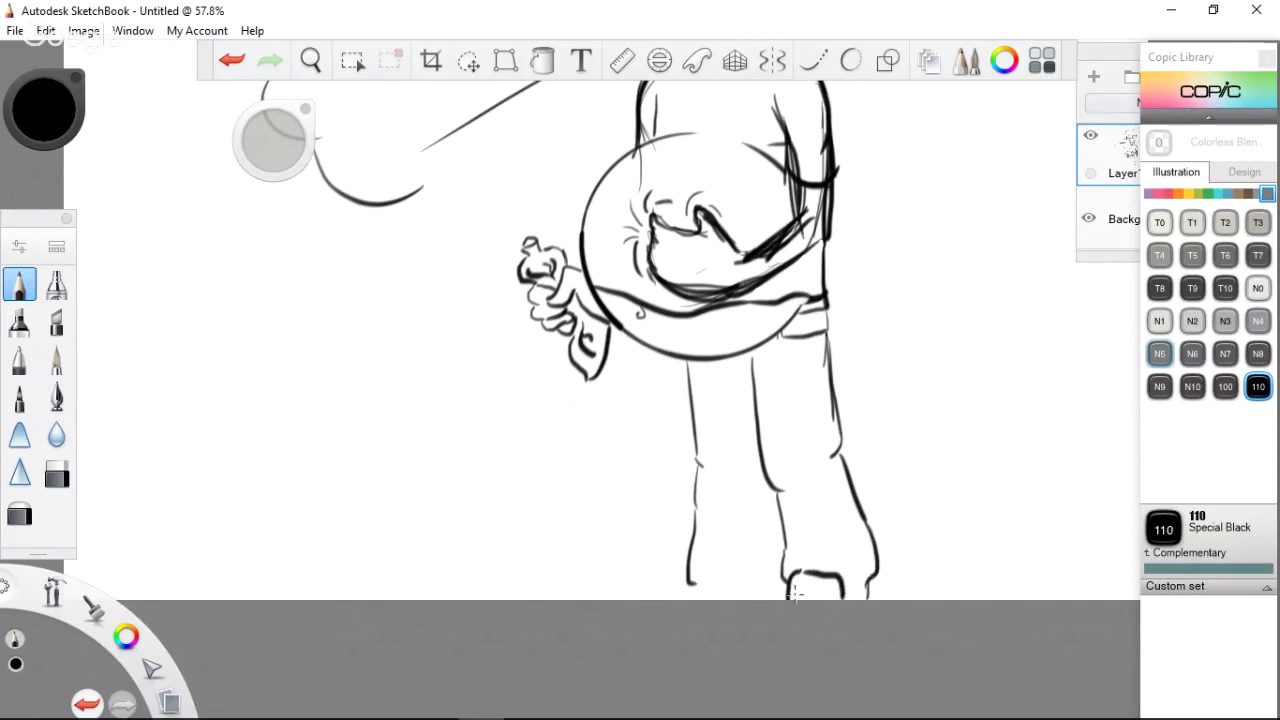
{"action": "left_click_drag", "start_coordinate": [786, 592], "coordinate": [850, 597]}
Draw the left shoe's toe and sole, then pan back up to the torso
{"action": "left_click_drag", "start_coordinate": [690, 597], "coordinate": [724, 572]}
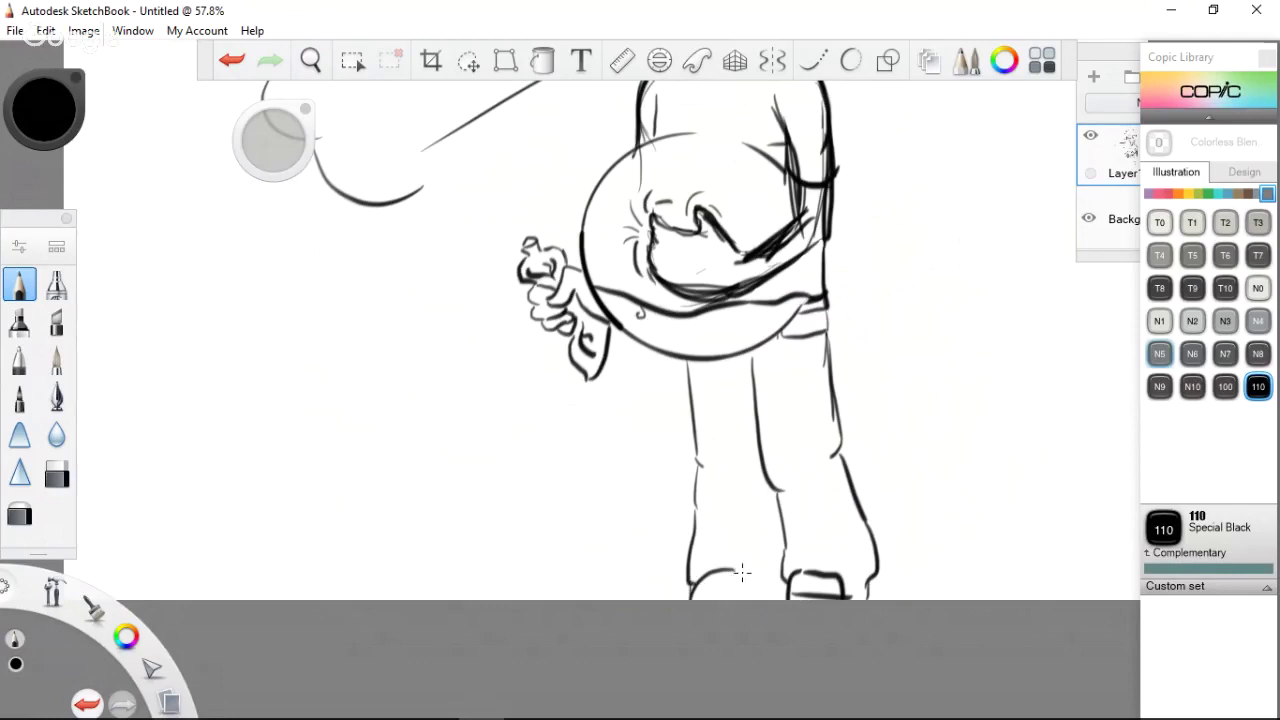
{"action": "left_click_drag", "start_coordinate": [742, 572], "coordinate": [785, 590]}
{"action": "left_click_drag", "start_coordinate": [692, 598], "coordinate": [790, 598]}
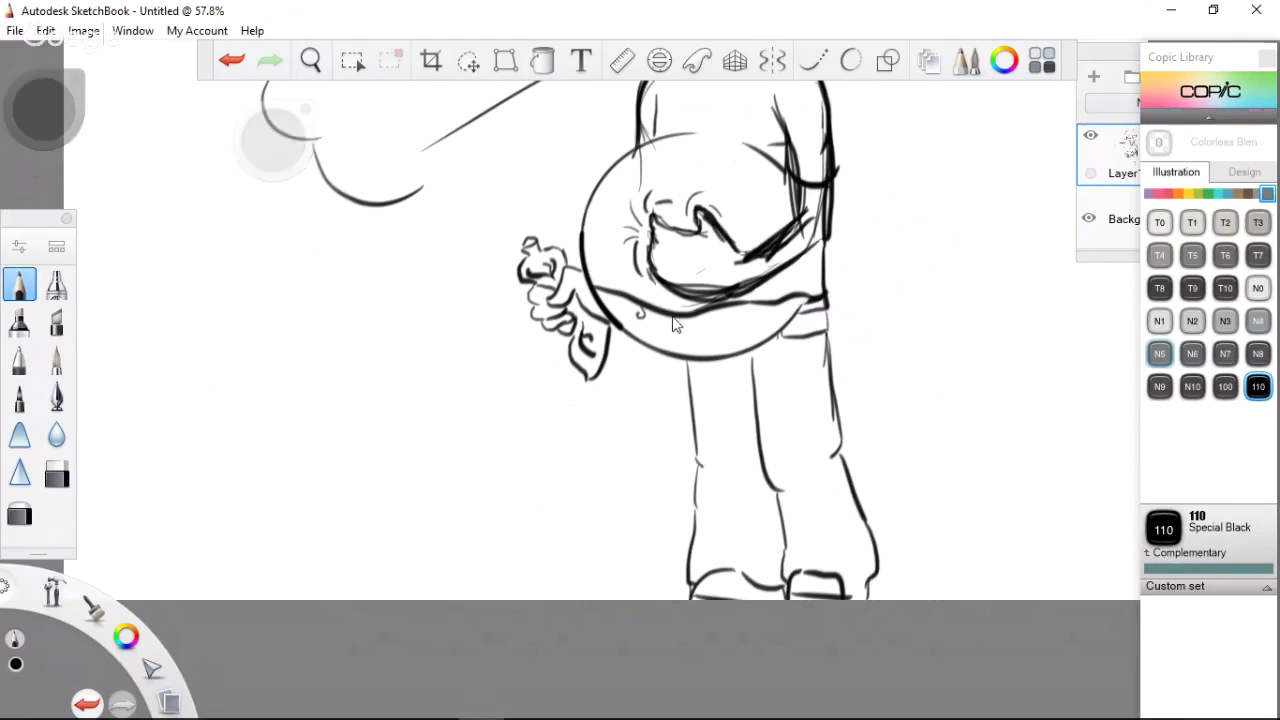
{"action": "key", "text": "space"}
{"action": "mouse_move", "coordinate": [688, 399]}
{"action": "left_mouse_down"}
{"action": "mouse_move", "coordinate": [690, 367]}
{"action": "mouse_move", "coordinate": [711, 692]}
{"action": "left_mouse_up"}
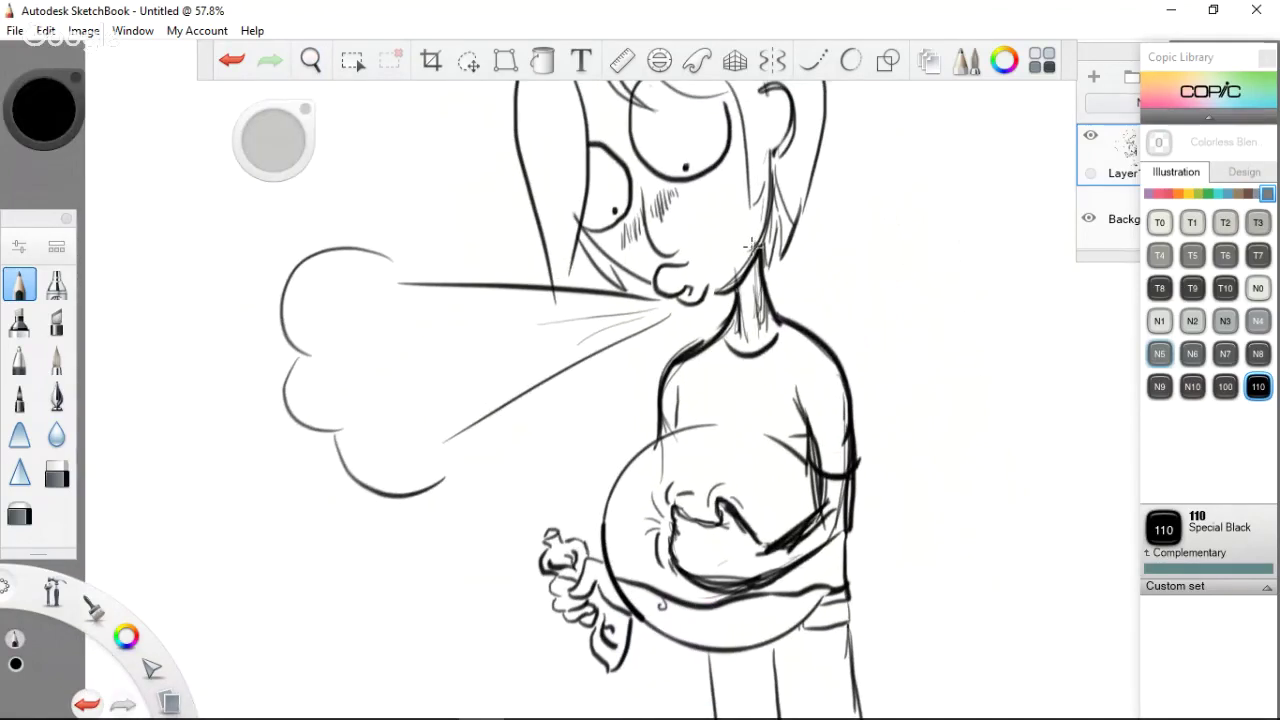
Hatch the chest, darken the right shoulder, arm and torso outlines, and start lettering 'Negative'
{"action": "left_click_drag", "start_coordinate": [681, 390], "coordinate": [677, 424]}
{"action": "left_click_drag", "start_coordinate": [788, 384], "coordinate": [810, 478]}
{"action": "mouse_move", "coordinate": [797, 410]}
{"action": "left_mouse_down"}
{"action": "mouse_move", "coordinate": [848, 484]}
{"action": "mouse_move", "coordinate": [858, 456]}
{"action": "left_mouse_up"}
{"action": "left_click_drag", "start_coordinate": [852, 408], "coordinate": [856, 466]}
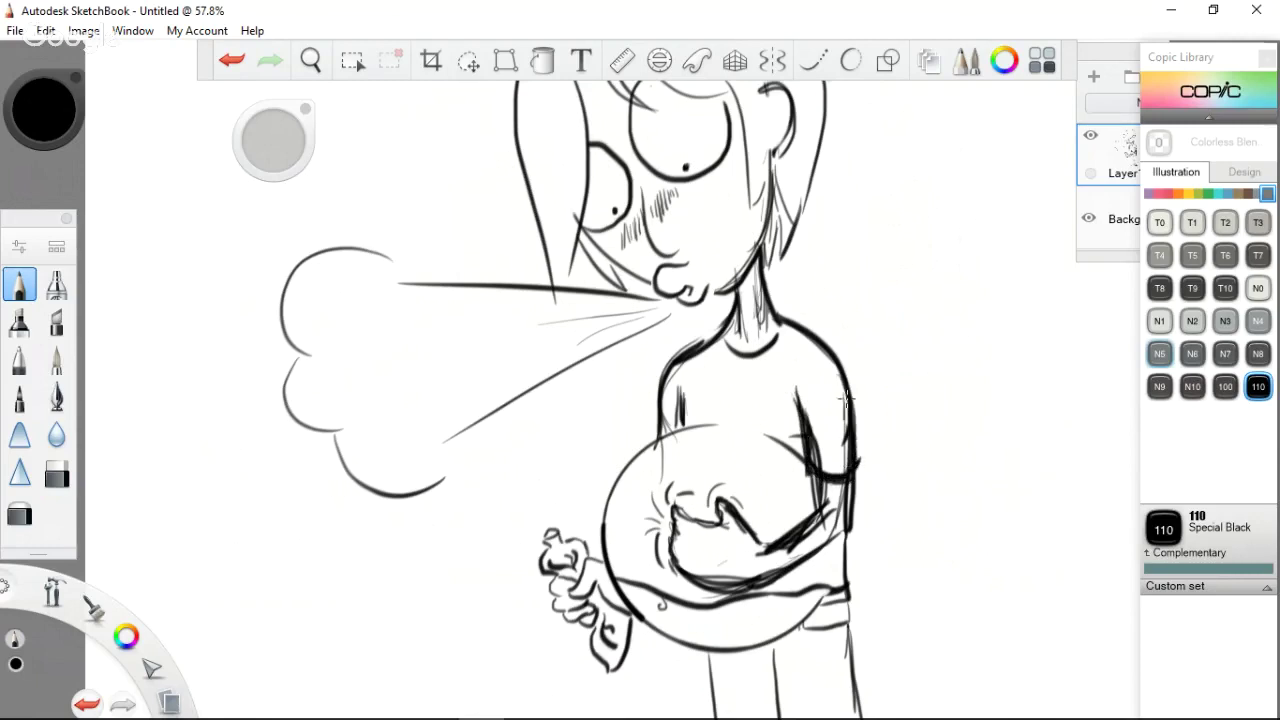
{"action": "left_click_drag", "start_coordinate": [848, 380], "coordinate": [858, 470]}
{"action": "left_click_drag", "start_coordinate": [780, 320], "coordinate": [846, 434]}
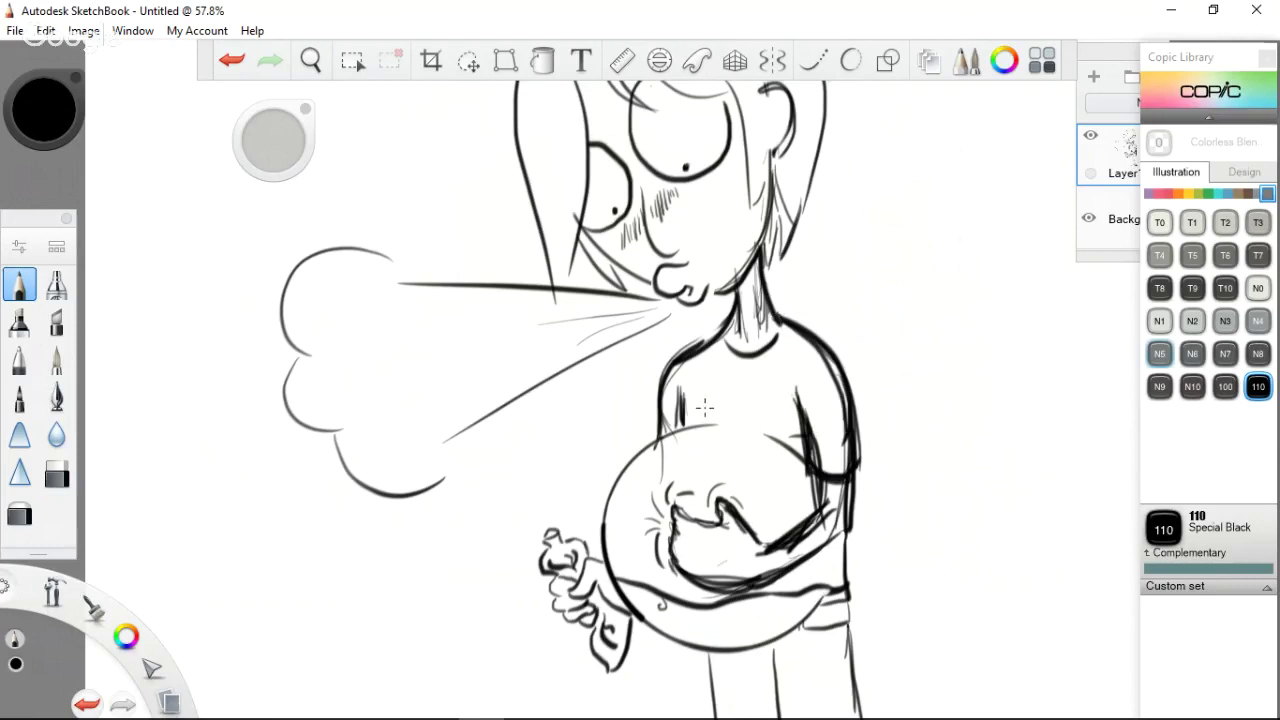
{"action": "mouse_move", "coordinate": [705, 414]}
{"action": "left_mouse_down"}
{"action": "mouse_move", "coordinate": [721, 392]}
{"action": "mouse_move", "coordinate": [736, 428]}
{"action": "mouse_move", "coordinate": [752, 406]}
{"action": "mouse_move", "coordinate": [766, 412]}
{"action": "left_mouse_up"}
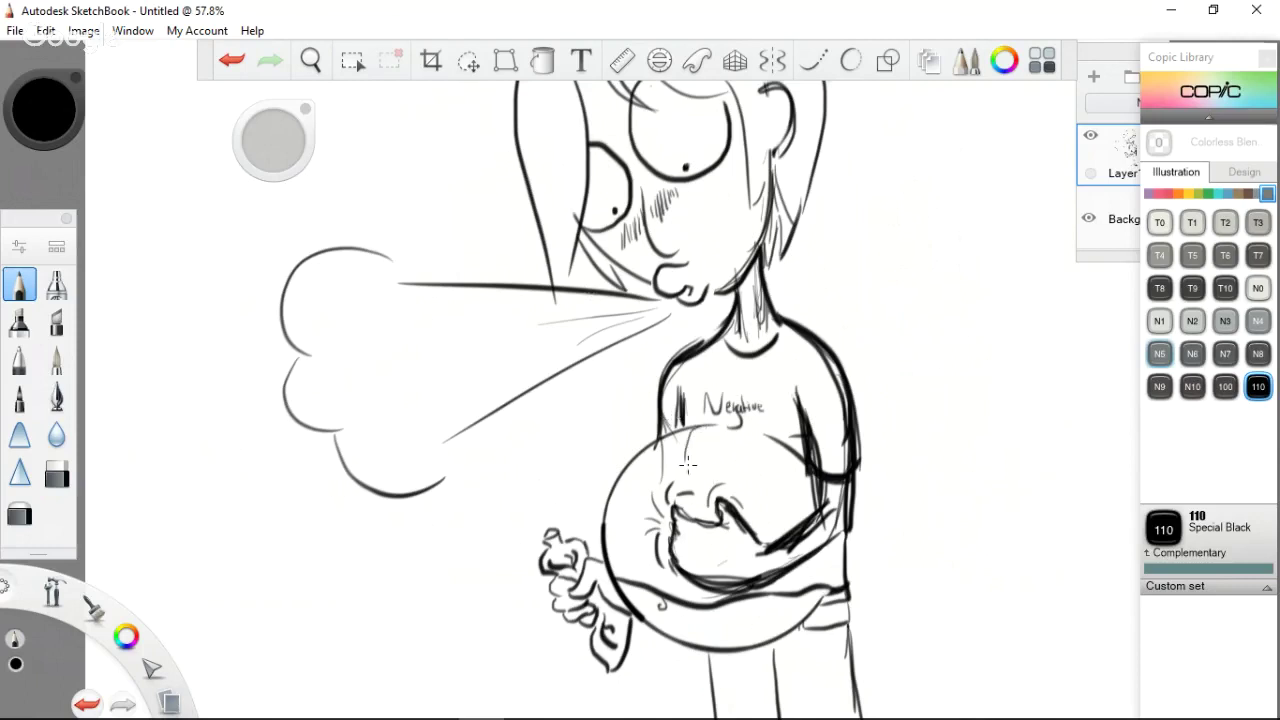
Undo a stray stroke, letter 'NATION' under 'Negative', and add radiating strokes at the belly's left edge
{"action": "key", "text": "ctrl+z"}
{"action": "mouse_move", "coordinate": [700, 425]}
{"action": "left_mouse_down"}
{"action": "mouse_move", "coordinate": [684, 452]}
{"action": "mouse_move", "coordinate": [744, 454]}
{"action": "left_mouse_up"}
{"action": "mouse_move", "coordinate": [756, 436]}
{"action": "left_mouse_down"}
{"action": "mouse_move", "coordinate": [758, 458]}
{"action": "mouse_move", "coordinate": [776, 452]}
{"action": "left_mouse_up"}
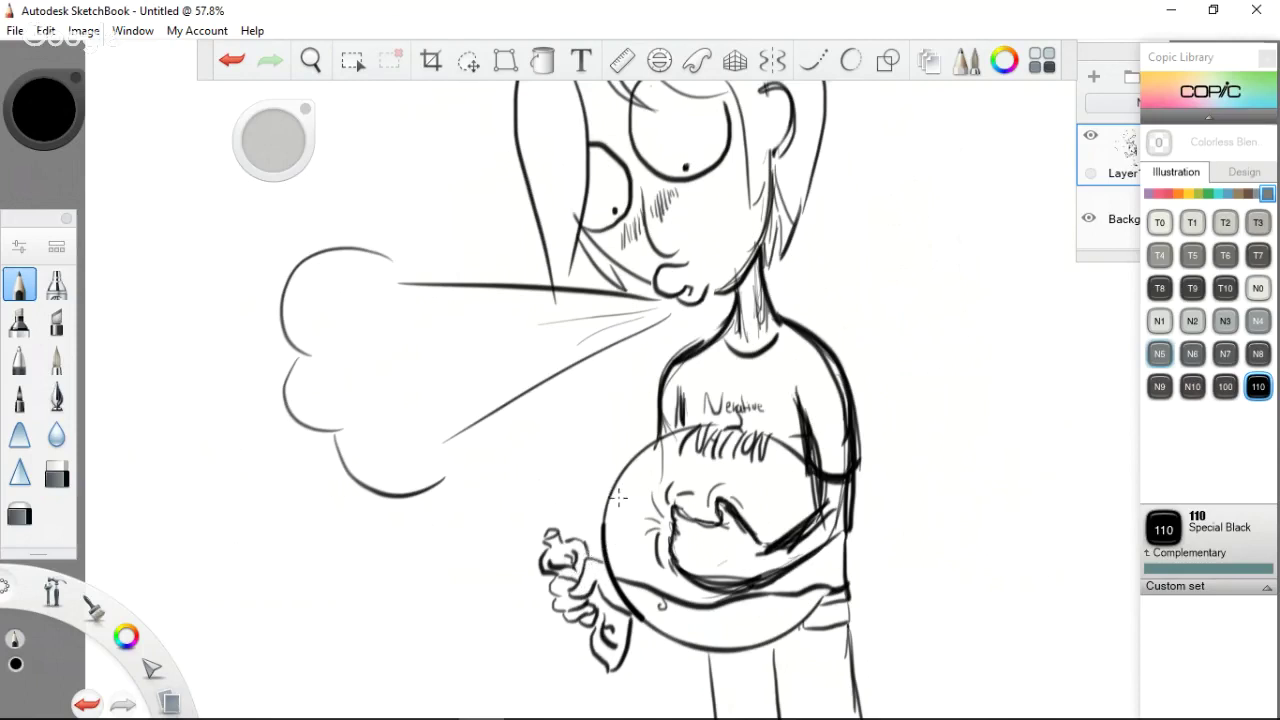
{"action": "left_click_drag", "start_coordinate": [638, 514], "coordinate": [652, 530]}
Pan to show the whole head and try several hair arcs across the top, undoing them
{"action": "key", "text": "space"}
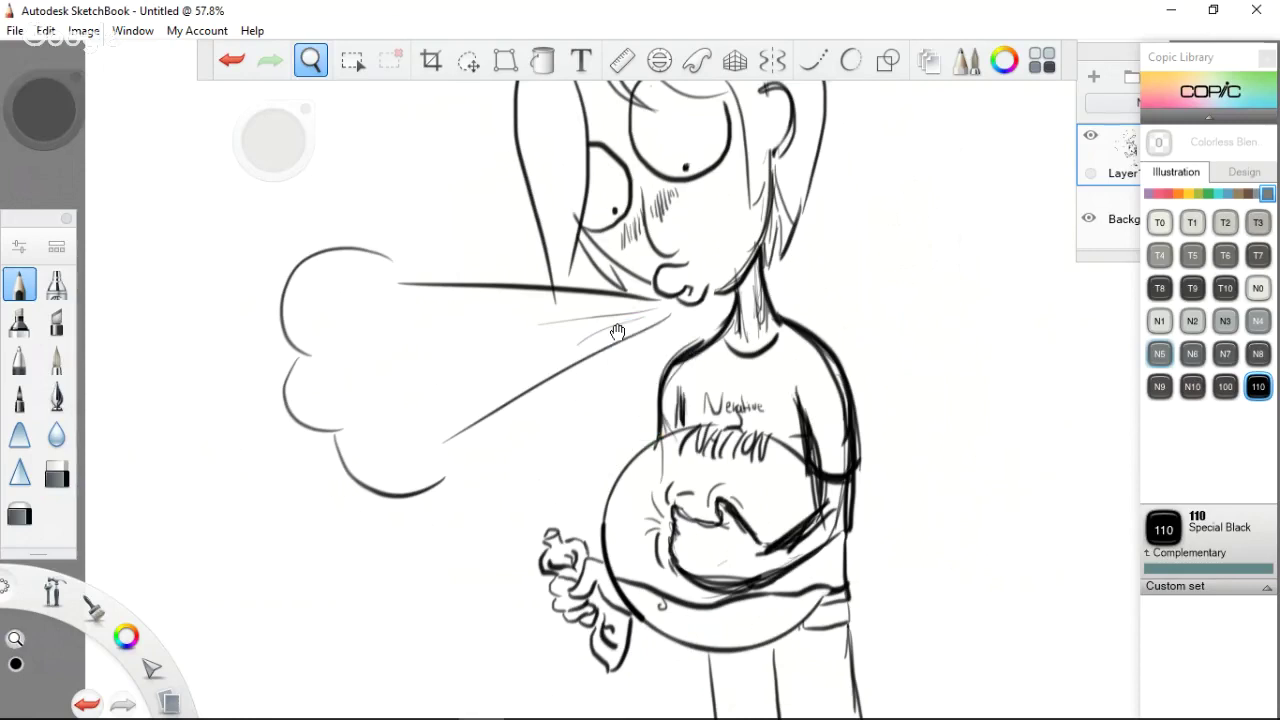
{"action": "left_click_drag", "start_coordinate": [617, 331], "coordinate": [636, 437]}
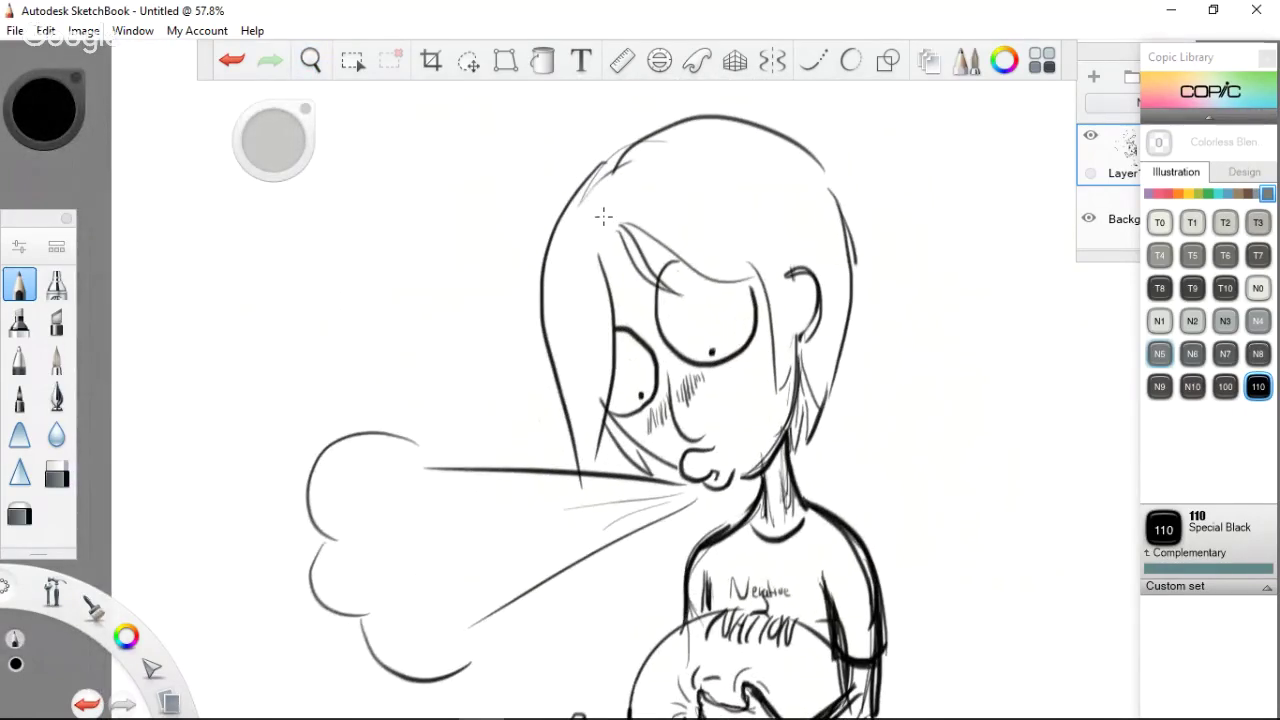
{"action": "left_click_drag", "start_coordinate": [603, 214], "coordinate": [778, 250]}
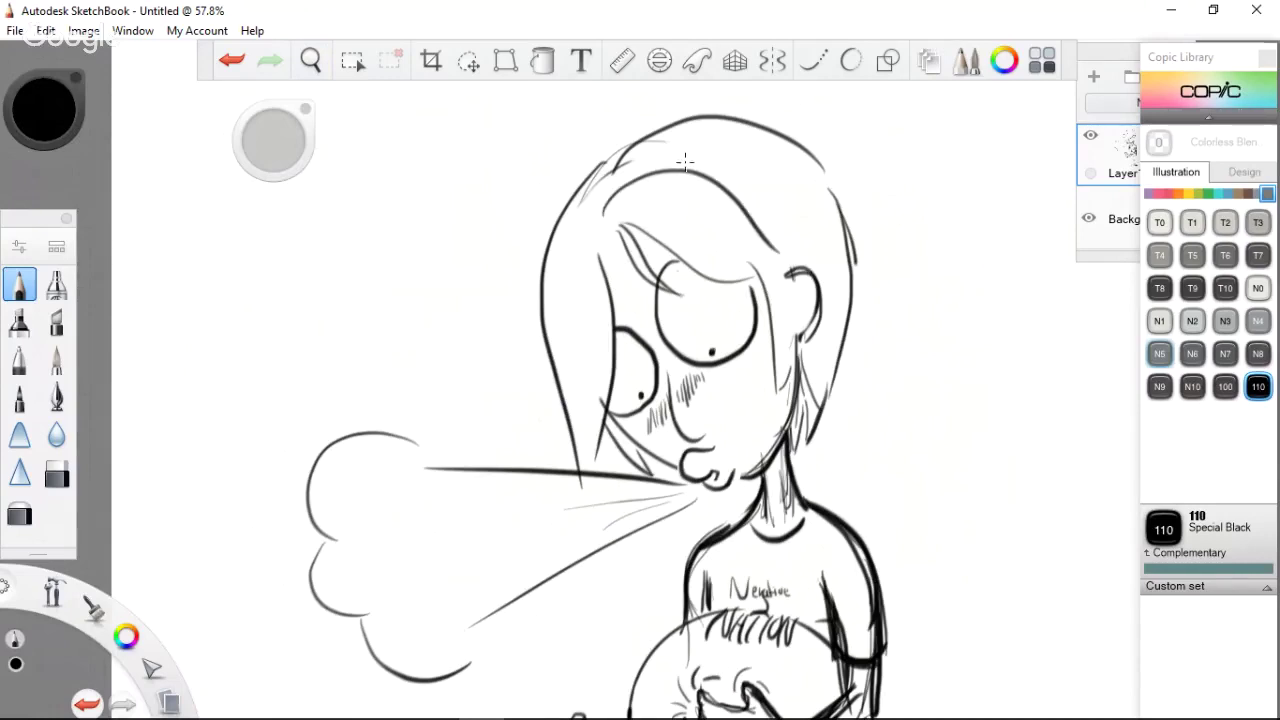
{"action": "left_click_drag", "start_coordinate": [685, 162], "coordinate": [822, 270]}
{"action": "key", "text": "ctrl+z"}
{"action": "left_click_drag", "start_coordinate": [690, 157], "coordinate": [800, 270]}
{"action": "key", "text": "ctrl+z"}
{"action": "left_click_drag", "start_coordinate": [642, 172], "coordinate": [755, 215]}
{"action": "key", "text": "ctrl+z"}
{"action": "mouse_move", "coordinate": [642, 178]}
{"action": "left_mouse_down"}
{"action": "mouse_move", "coordinate": [662, 165]}
{"action": "mouse_move", "coordinate": [780, 244]}
{"action": "left_mouse_up"}
{"action": "key", "text": "ctrl+z"}
{"action": "left_click", "coordinate": [684, 178]}
Settle on curved hair strokes running over the head and down toward the ear
{"action": "left_click_drag", "start_coordinate": [621, 209], "coordinate": [750, 258]}
{"action": "key", "text": "ctrl+z"}
{"action": "left_click_drag", "start_coordinate": [618, 211], "coordinate": [750, 258]}
{"action": "key", "text": "ctrl+z"}
{"action": "left_click_drag", "start_coordinate": [618, 212], "coordinate": [784, 260]}
{"action": "key", "text": "ctrl+z"}
{"action": "left_click_drag", "start_coordinate": [670, 152], "coordinate": [776, 234]}
{"action": "left_click_drag", "start_coordinate": [760, 140], "coordinate": [810, 232]}
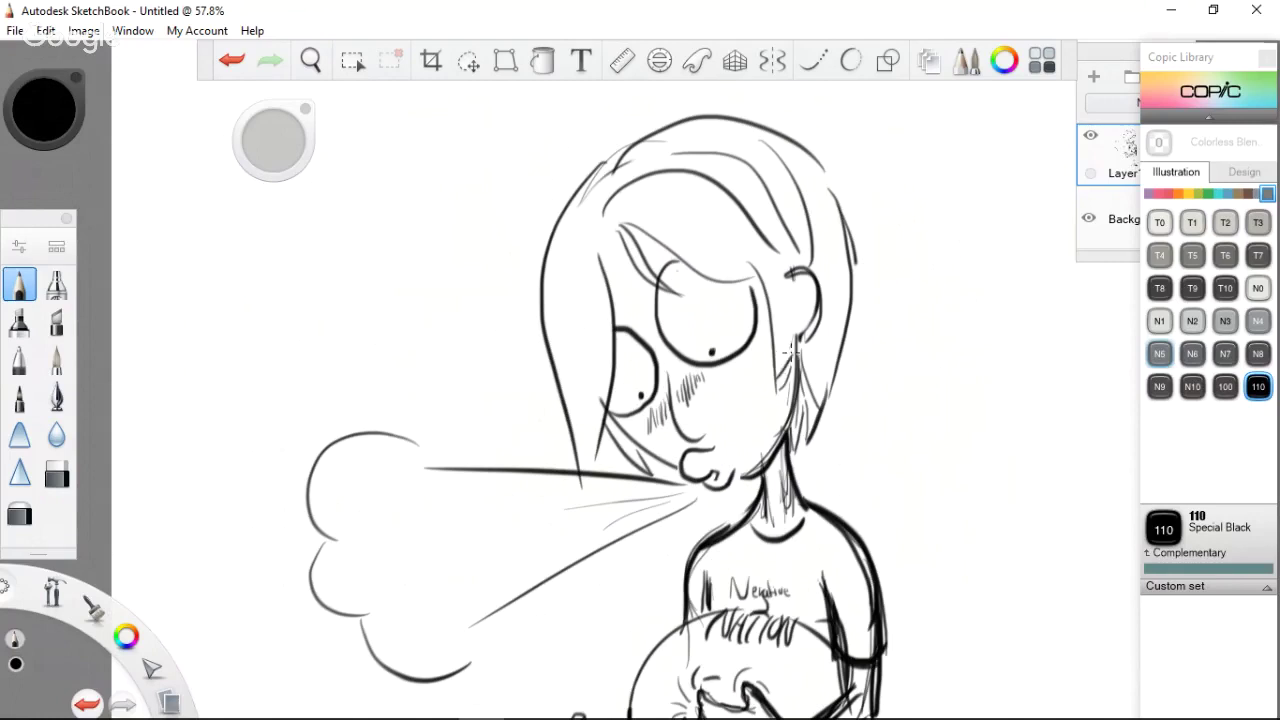
Replace the dark hatching beside the ear with one fine stroke along the right hair
{"action": "mouse_move", "coordinate": [786, 340]}
{"action": "left_mouse_down"}
{"action": "mouse_move", "coordinate": [776, 362]}
{"action": "mouse_move", "coordinate": [792, 298]}
{"action": "mouse_move", "coordinate": [781, 271]}
{"action": "left_mouse_up"}
{"action": "left_click_drag", "start_coordinate": [768, 316], "coordinate": [780, 286]}
{"action": "left_click_drag", "start_coordinate": [758, 316], "coordinate": [780, 276]}
{"action": "left_click_drag", "start_coordinate": [764, 300], "coordinate": [784, 276]}
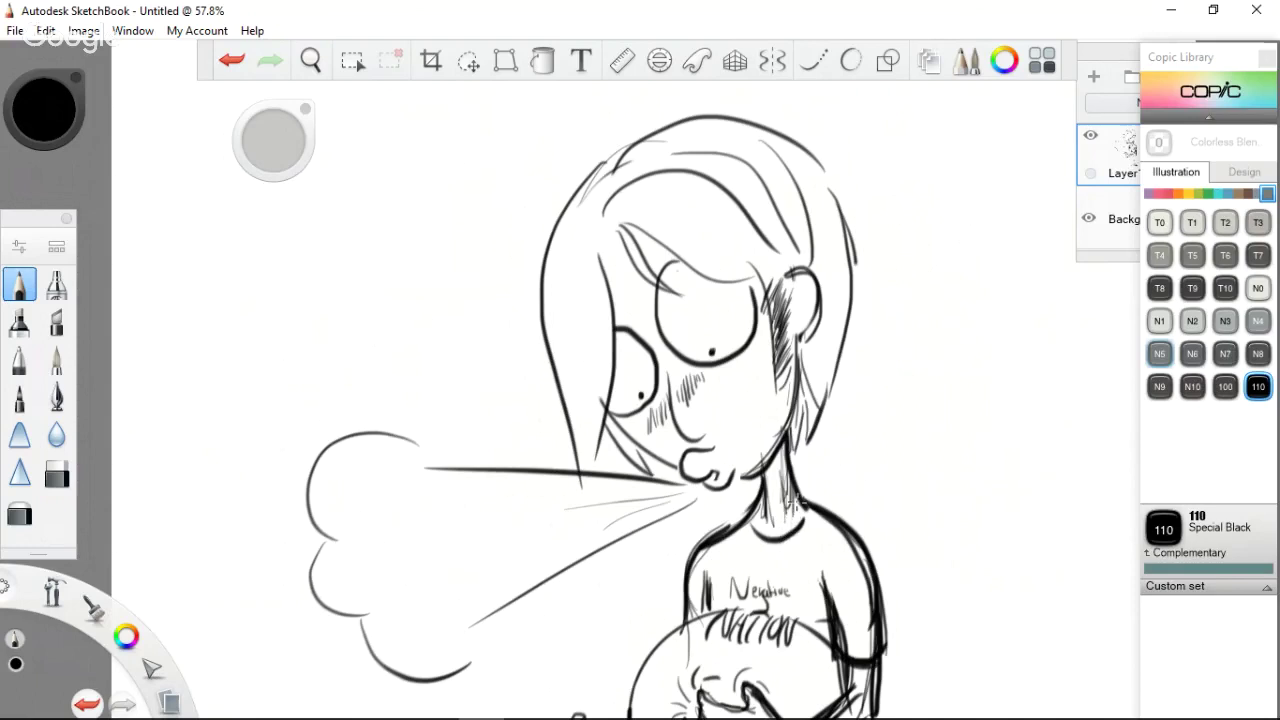
{"action": "key", "text": "ctrl+z"}
{"action": "key", "text": "ctrl+z"}
{"action": "key", "text": "ctrl+z"}
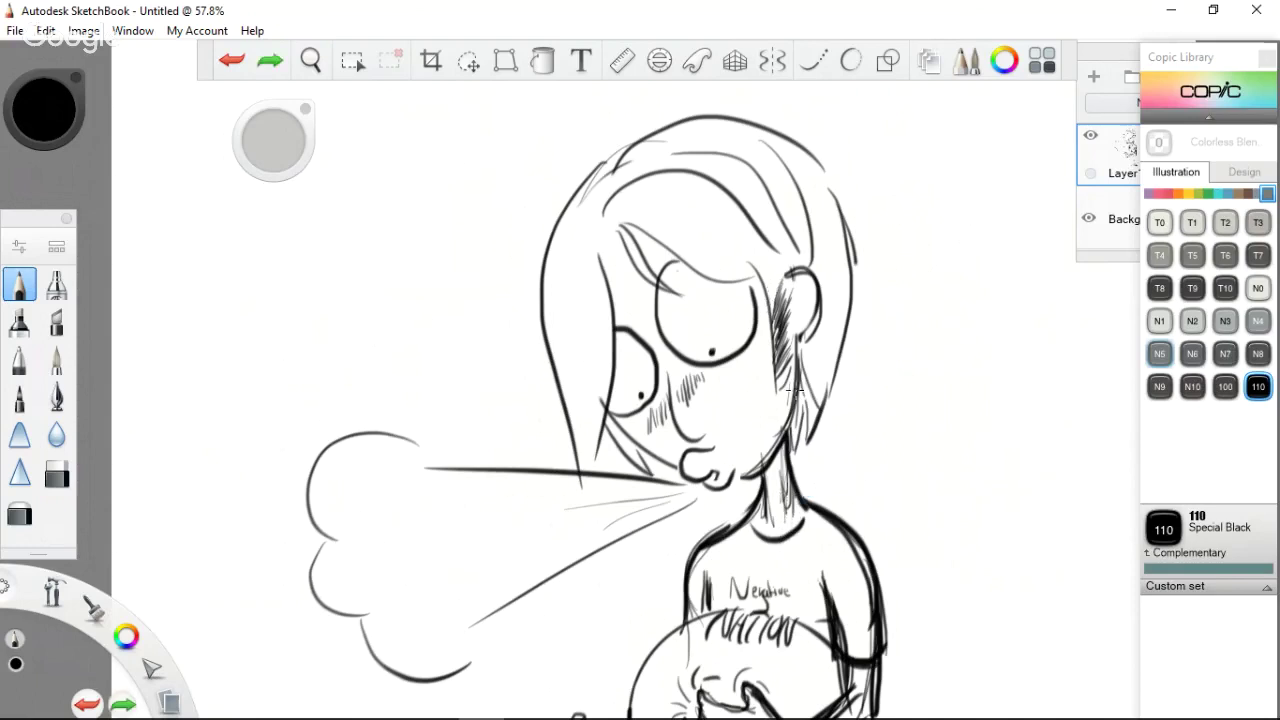
{"action": "key", "text": "ctrl+z"}
{"action": "key", "text": "ctrl+z"}
{"action": "key", "text": "ctrl+z"}
{"action": "key", "text": "ctrl+z"}
{"action": "key", "text": "ctrl+z"}
{"action": "key", "text": "ctrl+z"}
{"action": "key", "text": "ctrl+z"}
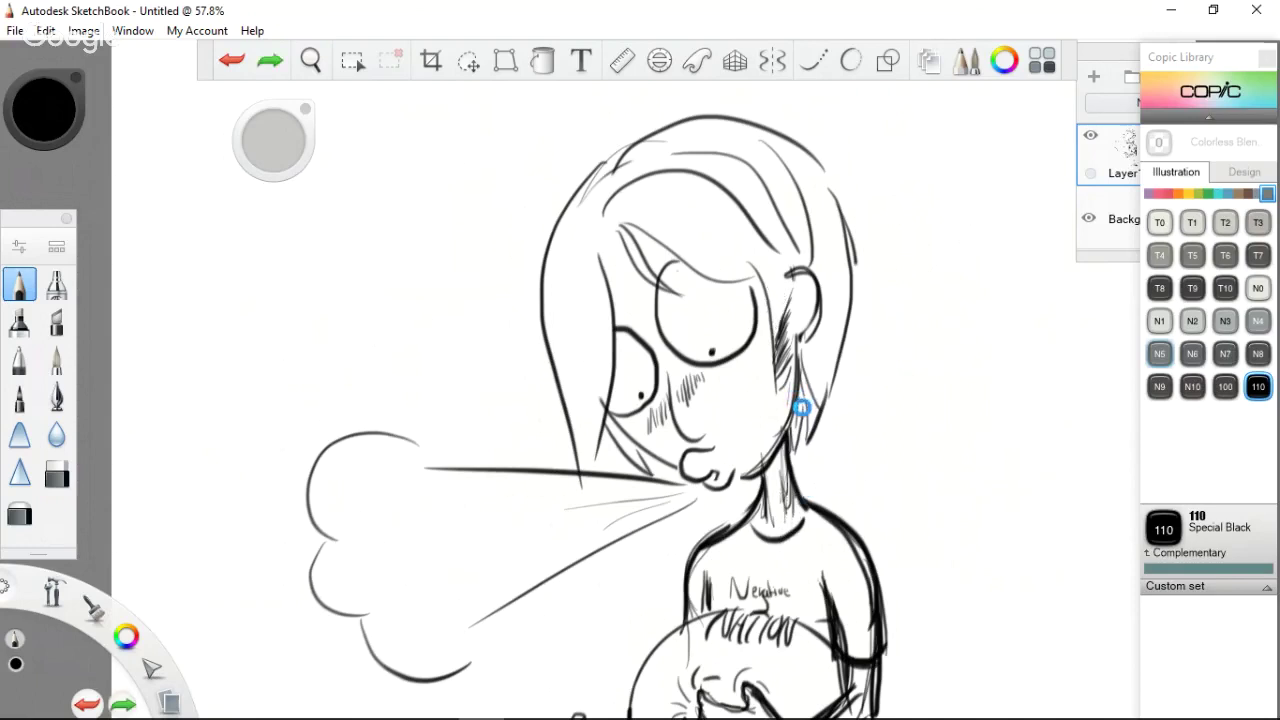
{"action": "key", "text": "ctrl+z"}
{"action": "key", "text": "ctrl+z"}
{"action": "key", "text": "ctrl+z"}
{"action": "key", "text": "ctrl+z"}
{"action": "key", "text": "ctrl+z"}
{"action": "key", "text": "ctrl+z"}
{"action": "key", "text": "ctrl+z"}
{"action": "key", "text": "ctrl+z"}
{"action": "key", "text": "ctrl+z"}
{"action": "key", "text": "ctrl+z"}
{"action": "key", "text": "ctrl+z"}
{"action": "key", "text": "ctrl+z"}
{"action": "key", "text": "ctrl+z"}
{"action": "key", "text": "ctrl+z"}
{"action": "key", "text": "ctrl+z"}
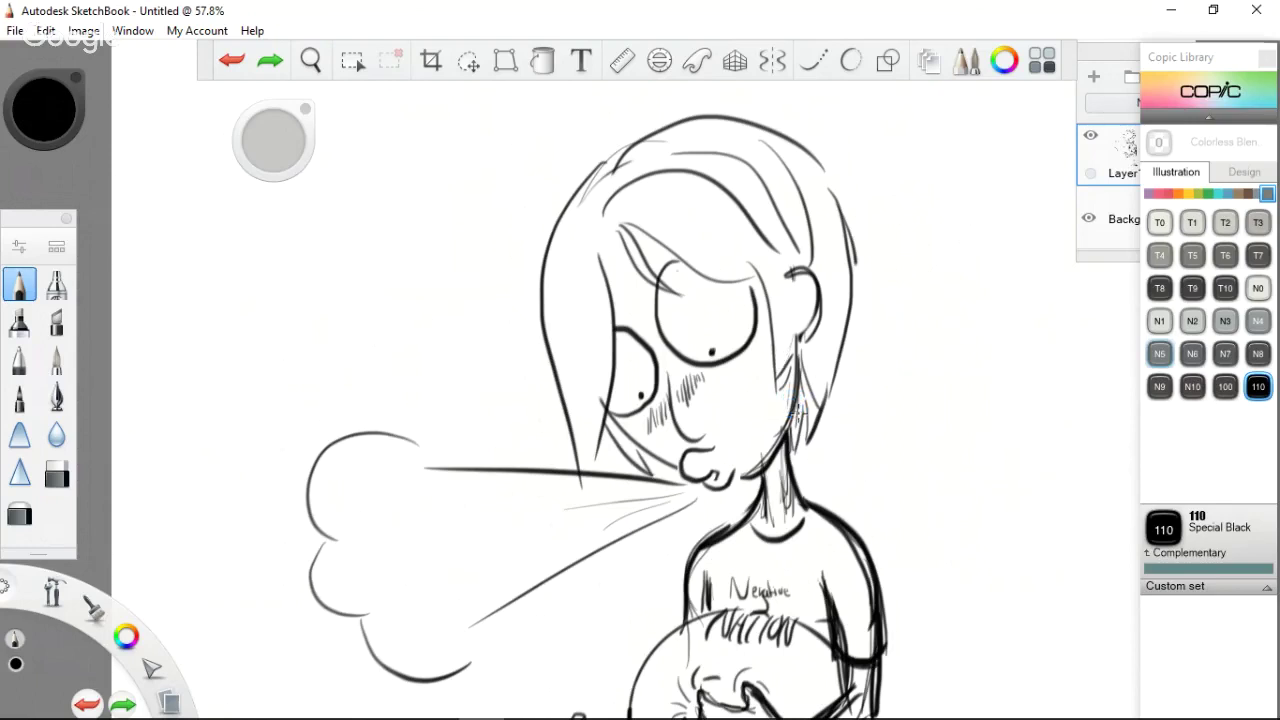
{"action": "key", "text": "ctrl+z"}
{"action": "key", "text": "ctrl+z"}
{"action": "key", "text": "ctrl+z"}
{"action": "left_click_drag", "start_coordinate": [807, 188], "coordinate": [814, 266]}
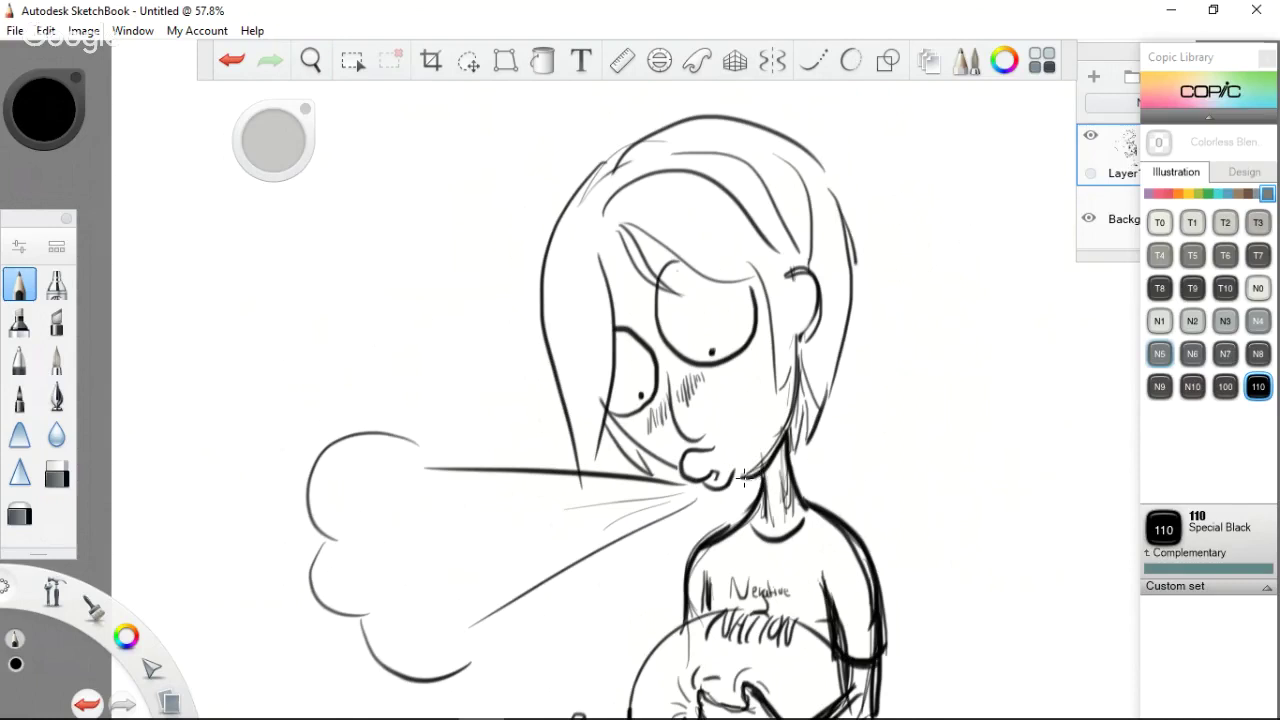
Add short strokes along the right hair line down to the neck and darken its upper part
{"action": "left_click_drag", "start_coordinate": [810, 388], "coordinate": [812, 458]}
{"action": "key", "text": "ctrl+z"}
{"action": "left_click_drag", "start_coordinate": [804, 392], "coordinate": [808, 446]}
{"action": "mouse_move", "coordinate": [808, 400]}
{"action": "left_mouse_down"}
{"action": "mouse_move", "coordinate": [790, 450]}
{"action": "mouse_move", "coordinate": [803, 465]}
{"action": "left_mouse_up"}
{"action": "left_click_drag", "start_coordinate": [836, 216], "coordinate": [845, 240]}
Try repeated strokes along the left hair line, undoing each to leave it unchanged
{"action": "left_click_drag", "start_coordinate": [598, 180], "coordinate": [568, 230]}
{"action": "key", "text": "ctrl+z"}
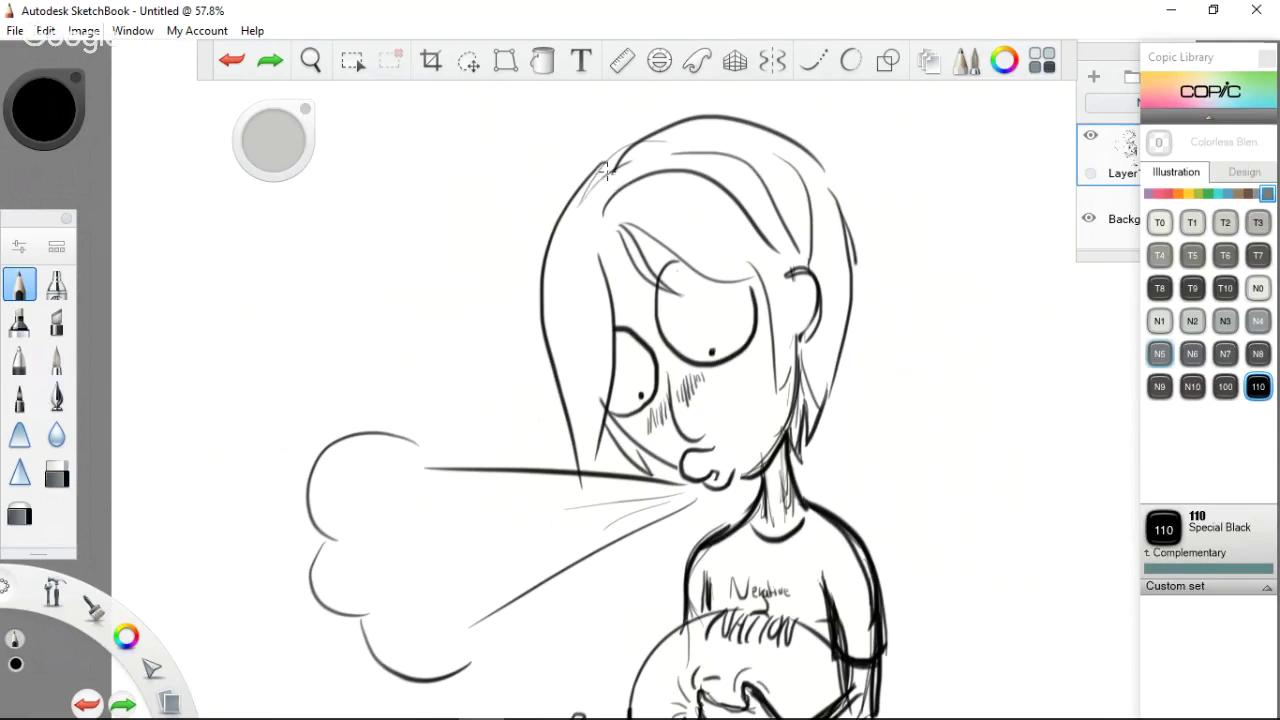
{"action": "left_click_drag", "start_coordinate": [605, 170], "coordinate": [568, 236]}
{"action": "key", "text": "ctrl+z"}
{"action": "left_click_drag", "start_coordinate": [585, 230], "coordinate": [572, 332]}
{"action": "key", "text": "ctrl+z"}
{"action": "left_click_drag", "start_coordinate": [585, 252], "coordinate": [588, 406]}
{"action": "key", "text": "ctrl+z"}
{"action": "left_click_drag", "start_coordinate": [558, 238], "coordinate": [540, 298]}
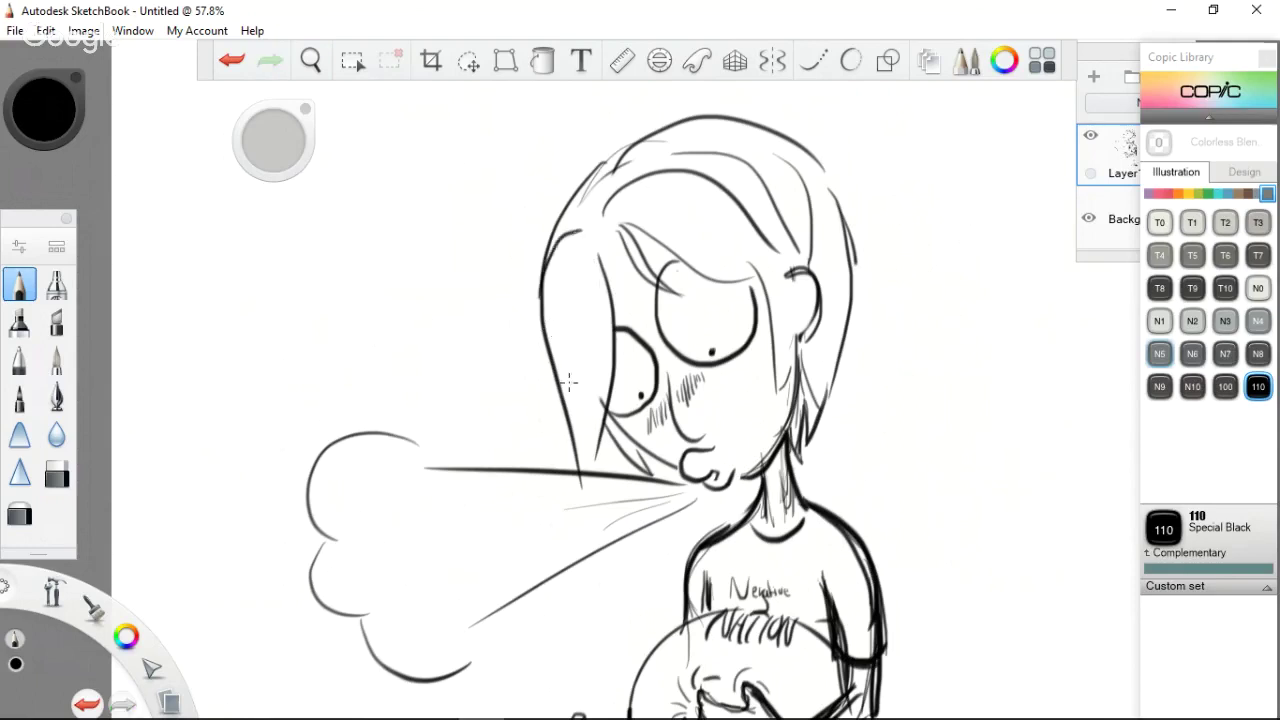
{"action": "key", "text": "ctrl+z"}
{"action": "left_click_drag", "start_coordinate": [575, 222], "coordinate": [540, 300]}
{"action": "key", "text": "ctrl+z"}
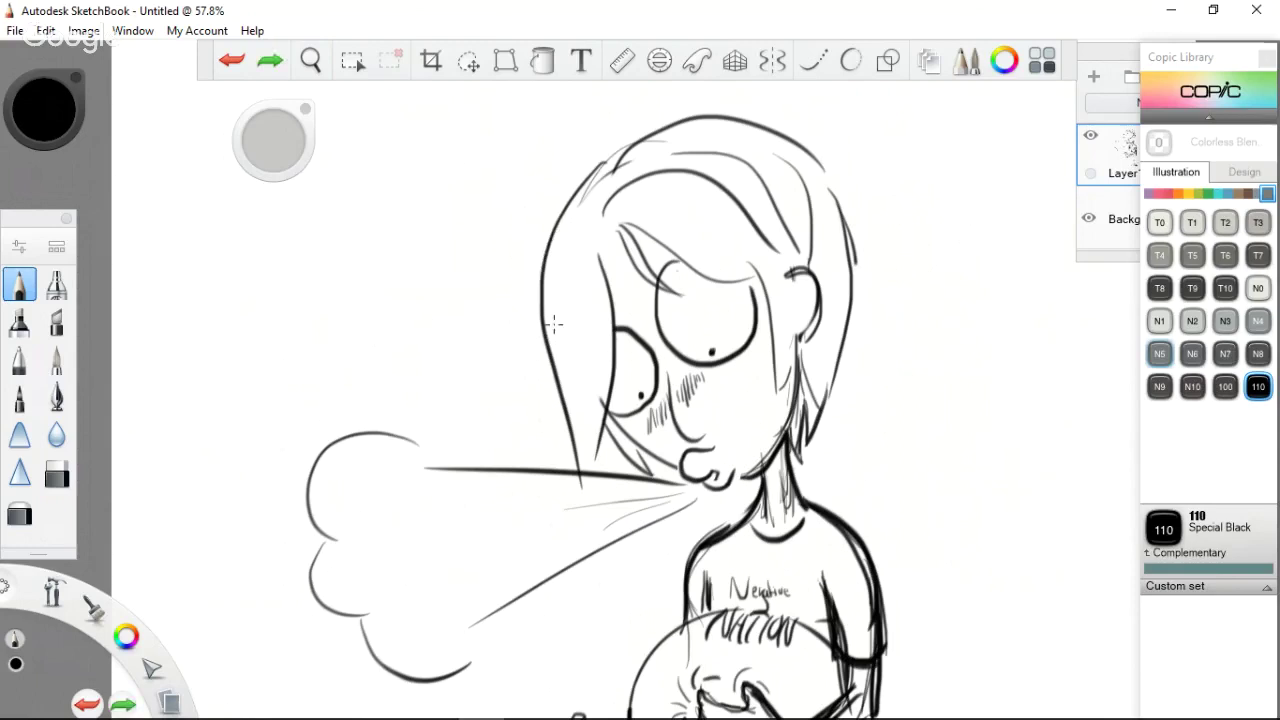
{"action": "left_click_drag", "start_coordinate": [574, 232], "coordinate": [540, 330]}
{"action": "key", "text": "ctrl+z"}
{"action": "left_click_drag", "start_coordinate": [574, 228], "coordinate": [546, 345]}
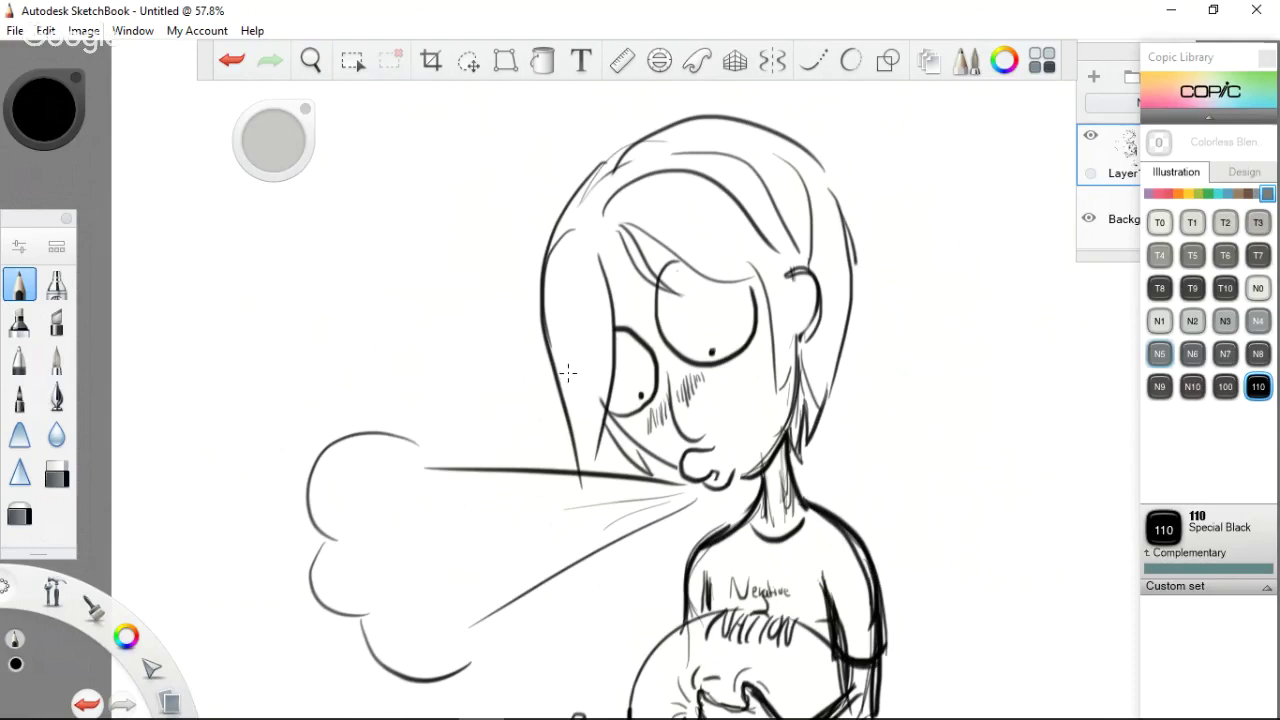
{"action": "key", "text": "ctrl+z"}
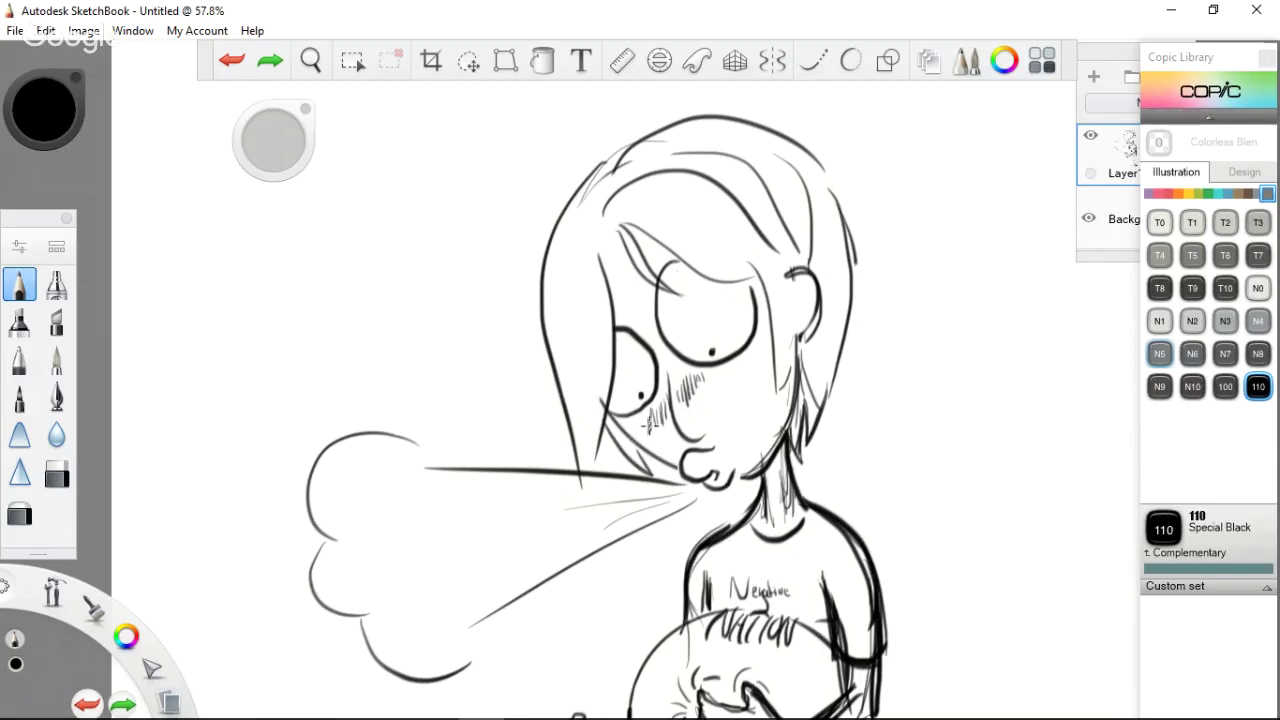
Hatch dense vertical blush strokes on the cheek under the left eye, beside the nose
{"action": "mouse_move", "coordinate": [648, 408]}
{"action": "left_mouse_down"}
{"action": "mouse_move", "coordinate": [644, 432]}
{"action": "mouse_move", "coordinate": [669, 424]}
{"action": "left_mouse_up"}
{"action": "mouse_move", "coordinate": [690, 376]}
{"action": "left_mouse_down"}
{"action": "mouse_move", "coordinate": [686, 410]}
{"action": "mouse_move", "coordinate": [682, 396]}
{"action": "mouse_move", "coordinate": [688, 408]}
{"action": "mouse_move", "coordinate": [708, 388]}
{"action": "mouse_move", "coordinate": [650, 432]}
{"action": "left_mouse_up"}
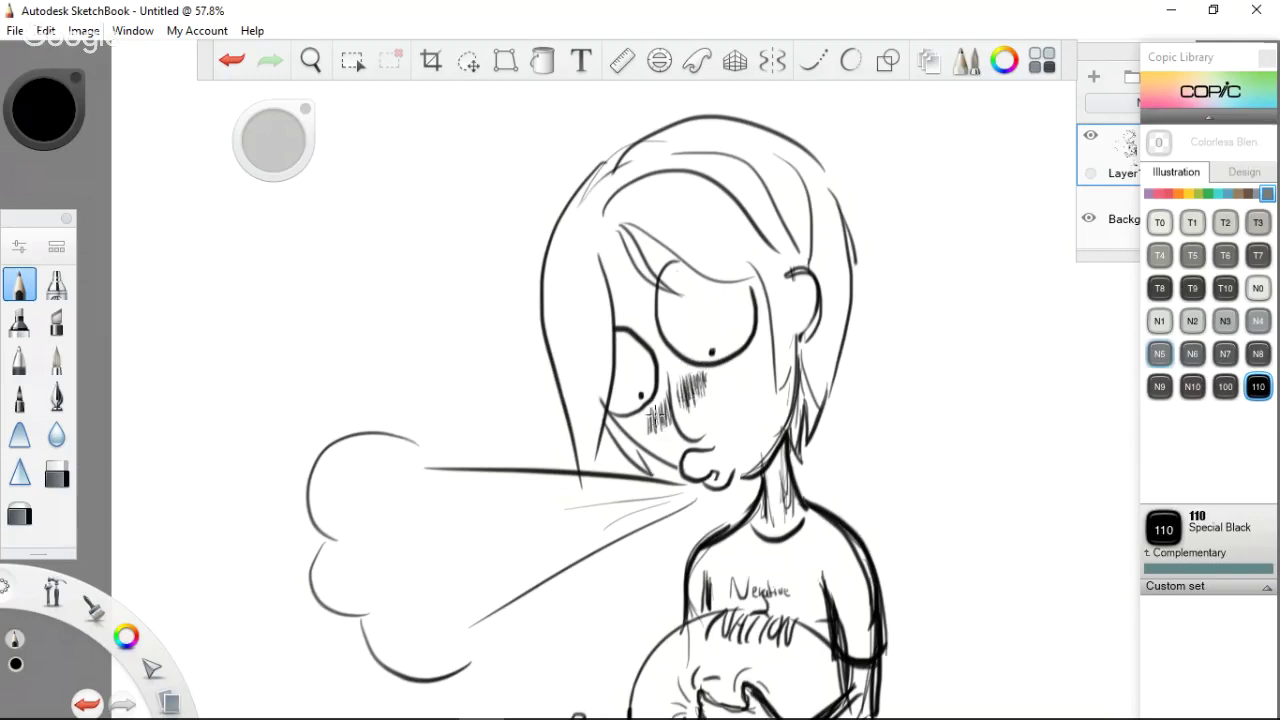
{"action": "left_click_drag", "start_coordinate": [654, 386], "coordinate": [658, 444]}
{"action": "mouse_move", "coordinate": [656, 390]}
{"action": "left_mouse_down"}
{"action": "mouse_move", "coordinate": [654, 426]}
{"action": "mouse_move", "coordinate": [660, 416]}
{"action": "left_mouse_up"}
{"action": "mouse_move", "coordinate": [664, 400]}
{"action": "left_mouse_down"}
{"action": "mouse_move", "coordinate": [662, 440]}
{"action": "mouse_move", "coordinate": [668, 420]}
{"action": "left_mouse_up"}
Add blush hatching to the other cheek, redrawing its curve shorter
{"action": "mouse_move", "coordinate": [710, 378]}
{"action": "left_mouse_down"}
{"action": "mouse_move", "coordinate": [706, 402]}
{"action": "mouse_move", "coordinate": [757, 432]}
{"action": "left_mouse_up"}
{"action": "key", "text": "ctrl+z"}
{"action": "left_click_drag", "start_coordinate": [746, 388], "coordinate": [758, 416]}
Hand-letter 'Poof' inside the breath cloud, redoing the P's loop and adding a curling f
{"action": "mouse_move", "coordinate": [407, 537]}
{"action": "left_mouse_down"}
{"action": "mouse_move", "coordinate": [430, 580]}
{"action": "mouse_move", "coordinate": [464, 600]}
{"action": "left_mouse_up"}
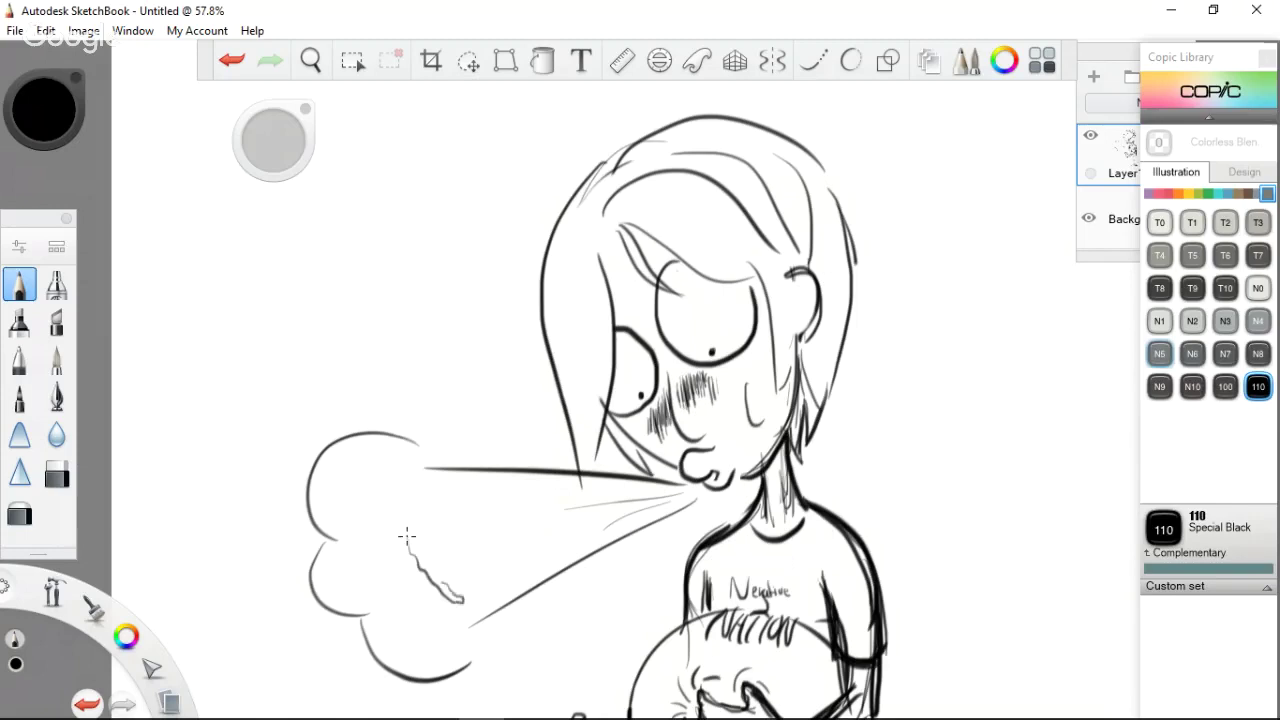
{"action": "mouse_move", "coordinate": [407, 537]}
{"action": "left_mouse_down"}
{"action": "mouse_move", "coordinate": [440, 530]}
{"action": "mouse_move", "coordinate": [420, 535]}
{"action": "mouse_move", "coordinate": [474, 578]}
{"action": "mouse_move", "coordinate": [484, 558]}
{"action": "mouse_move", "coordinate": [464, 563]}
{"action": "mouse_move", "coordinate": [512, 560]}
{"action": "mouse_move", "coordinate": [497, 555]}
{"action": "left_mouse_up"}
{"action": "key", "text": "ctrl+z"}
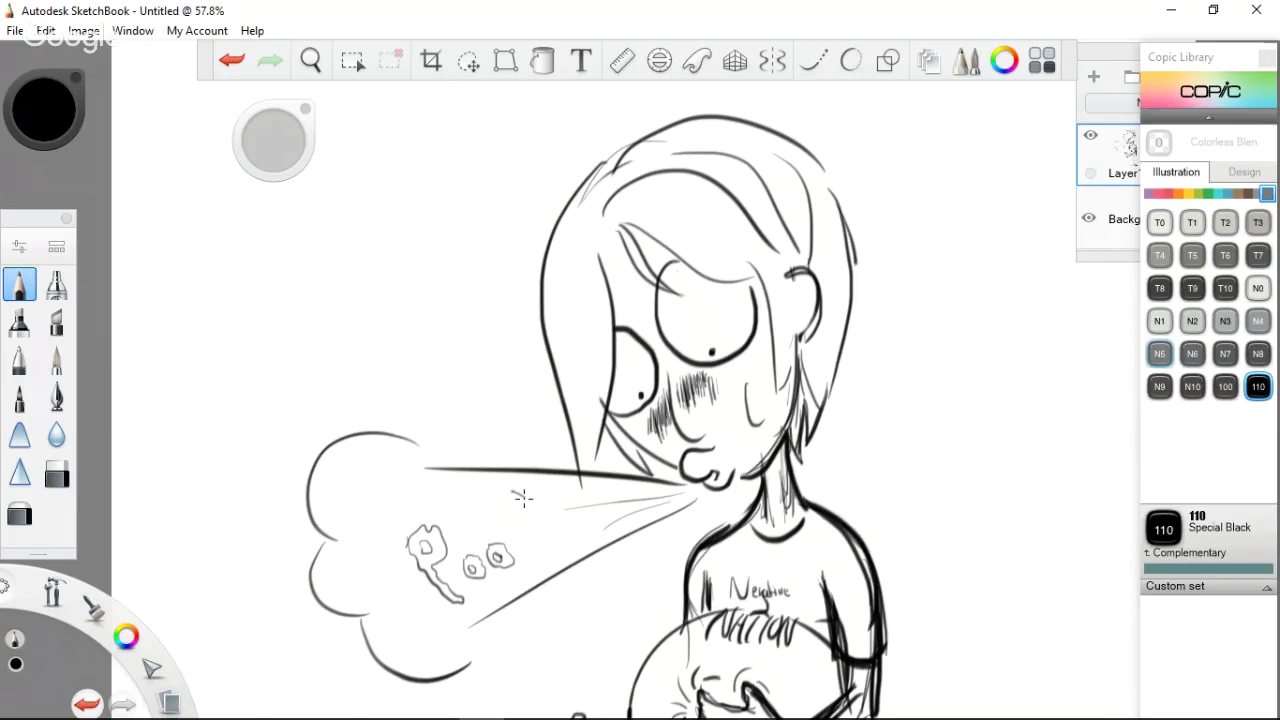
{"action": "mouse_move", "coordinate": [512, 492]}
{"action": "left_mouse_down"}
{"action": "mouse_move", "coordinate": [492, 514]}
{"action": "mouse_move", "coordinate": [530, 557]}
{"action": "mouse_move", "coordinate": [517, 501]}
{"action": "left_mouse_up"}
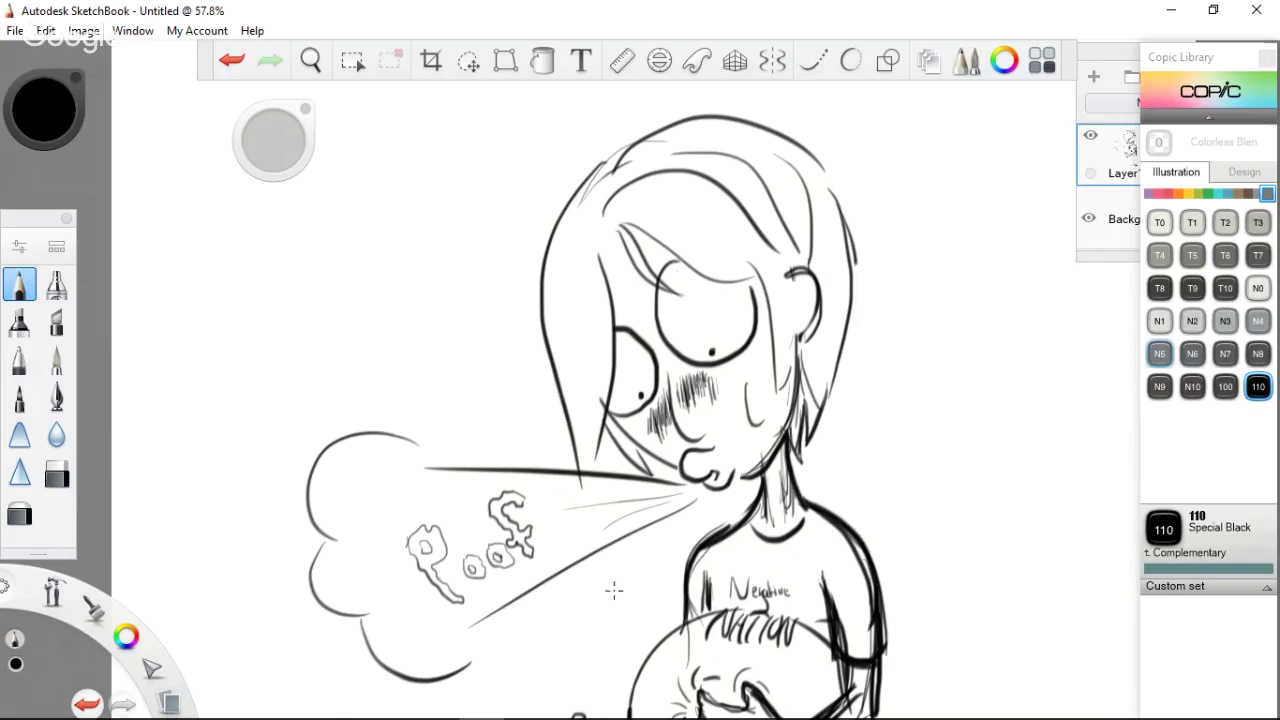
Speckle the gust with stipple dots around the Poof letters and in the spray cone
{"action": "left_click", "coordinate": [563, 538]}
{"action": "left_click", "coordinate": [575, 542]}
{"action": "key", "text": "ctrl+z"}
{"action": "key", "text": "ctrl+shift+z"}
{"action": "left_click", "coordinate": [377, 467]}
{"action": "left_click", "coordinate": [388, 577]}
{"action": "left_click", "coordinate": [407, 601]}
{"action": "left_click", "coordinate": [432, 492]}
{"action": "left_click", "coordinate": [452, 534]}
{"action": "left_click", "coordinate": [466, 503]}
{"action": "left_click", "coordinate": [563, 496]}
Add streaks to the gust near the mouth, discarding a trial neck stroke
{"action": "left_click_drag", "start_coordinate": [635, 503], "coordinate": [668, 486]}
{"action": "left_click_drag", "start_coordinate": [745, 520], "coordinate": [810, 548]}
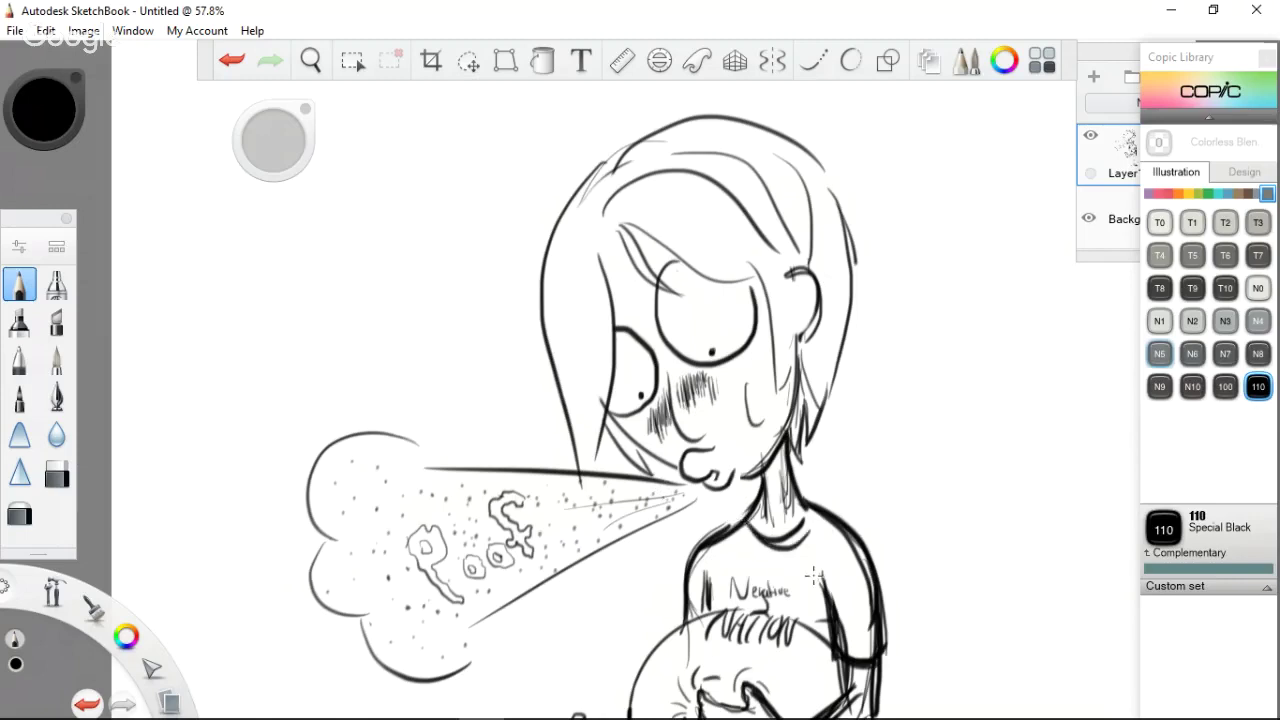
{"action": "key", "text": "ctrl+z"}
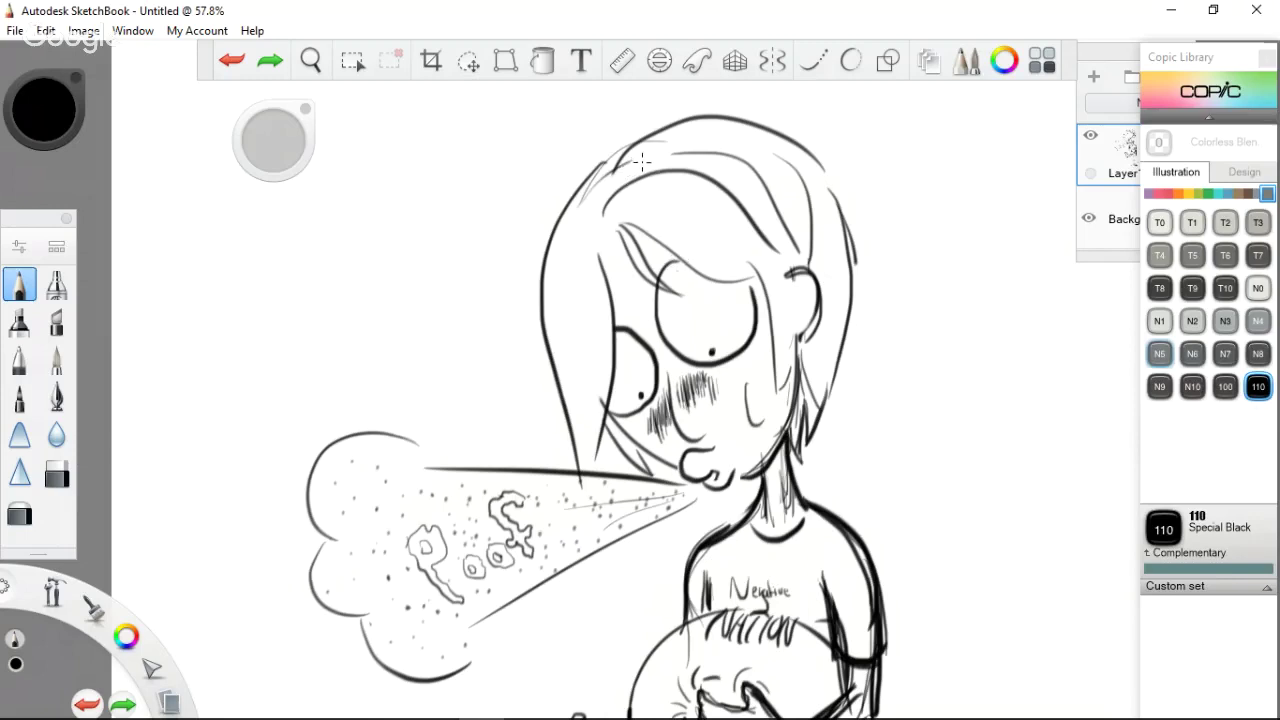
Add strands at the top of the hair and several down its right edge
{"action": "left_click_drag", "start_coordinate": [612, 170], "coordinate": [636, 158]}
{"action": "left_click_drag", "start_coordinate": [829, 185], "coordinate": [851, 290]}
{"action": "left_click_drag", "start_coordinate": [830, 188], "coordinate": [846, 382]}
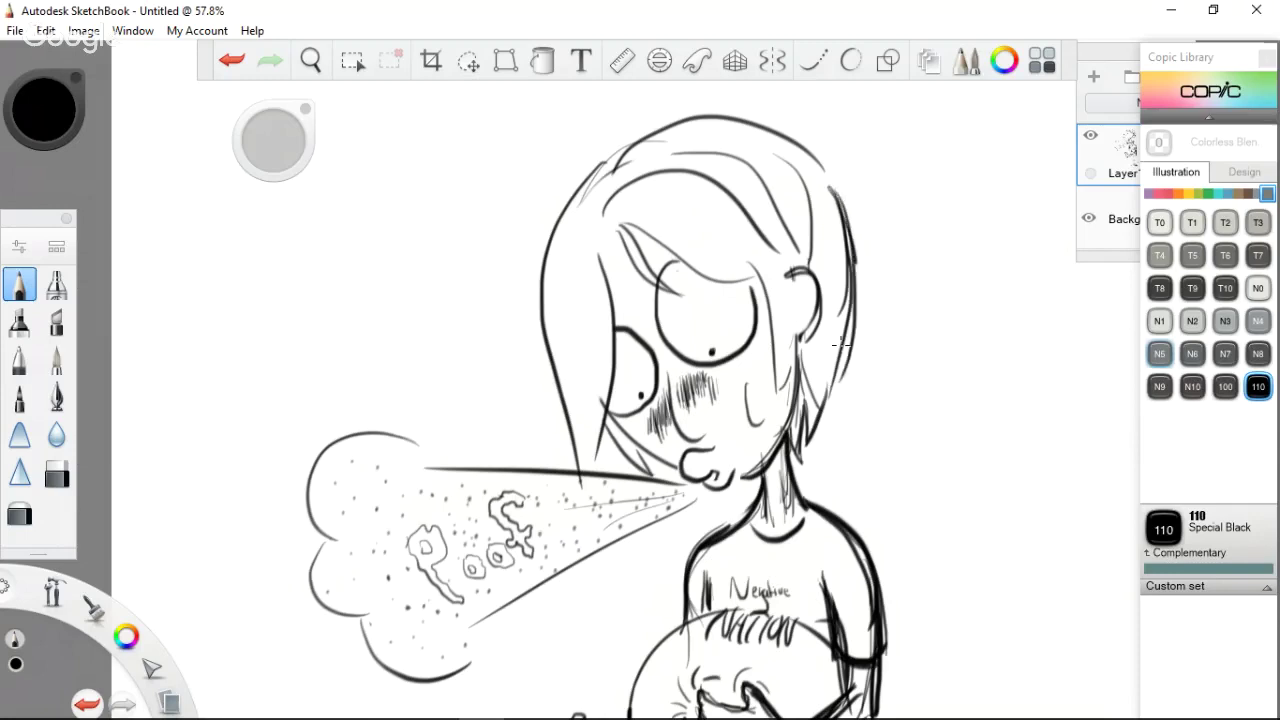
{"action": "left_click_drag", "start_coordinate": [852, 252], "coordinate": [837, 429]}
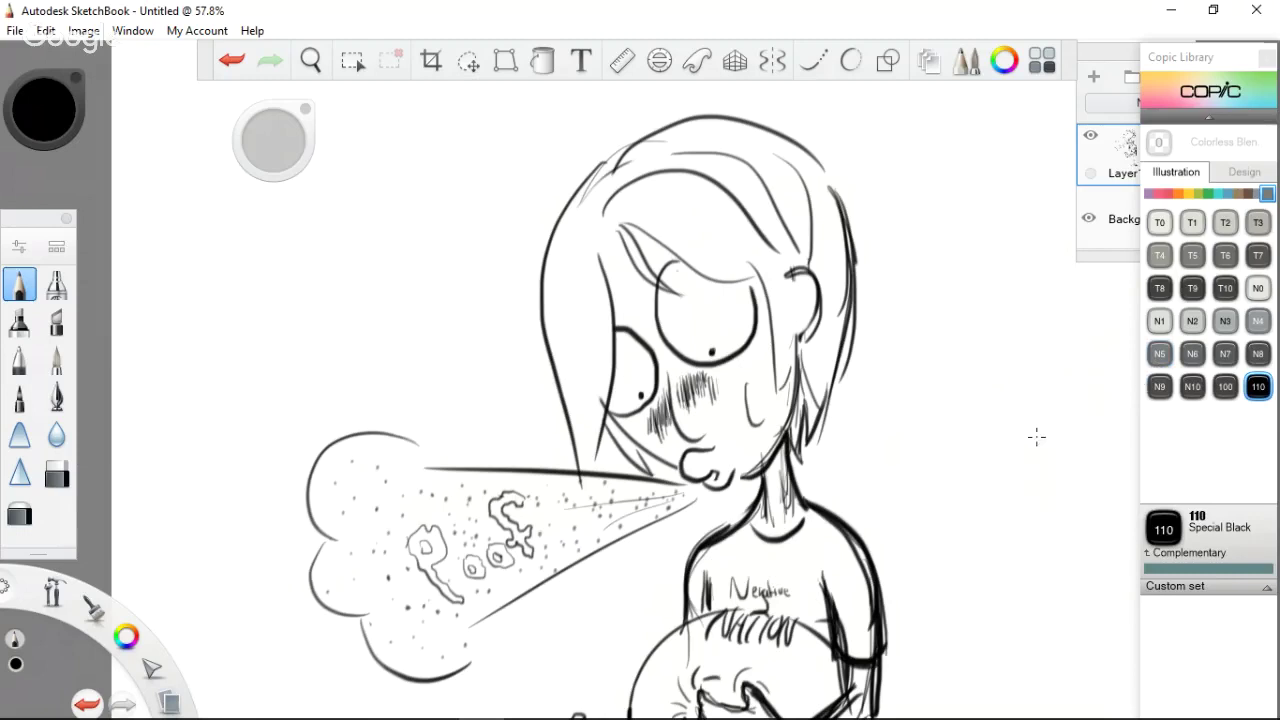
Frame the whole figure in view and move the brush puck onto the grey workspace
{"action": "key", "text": "b"}
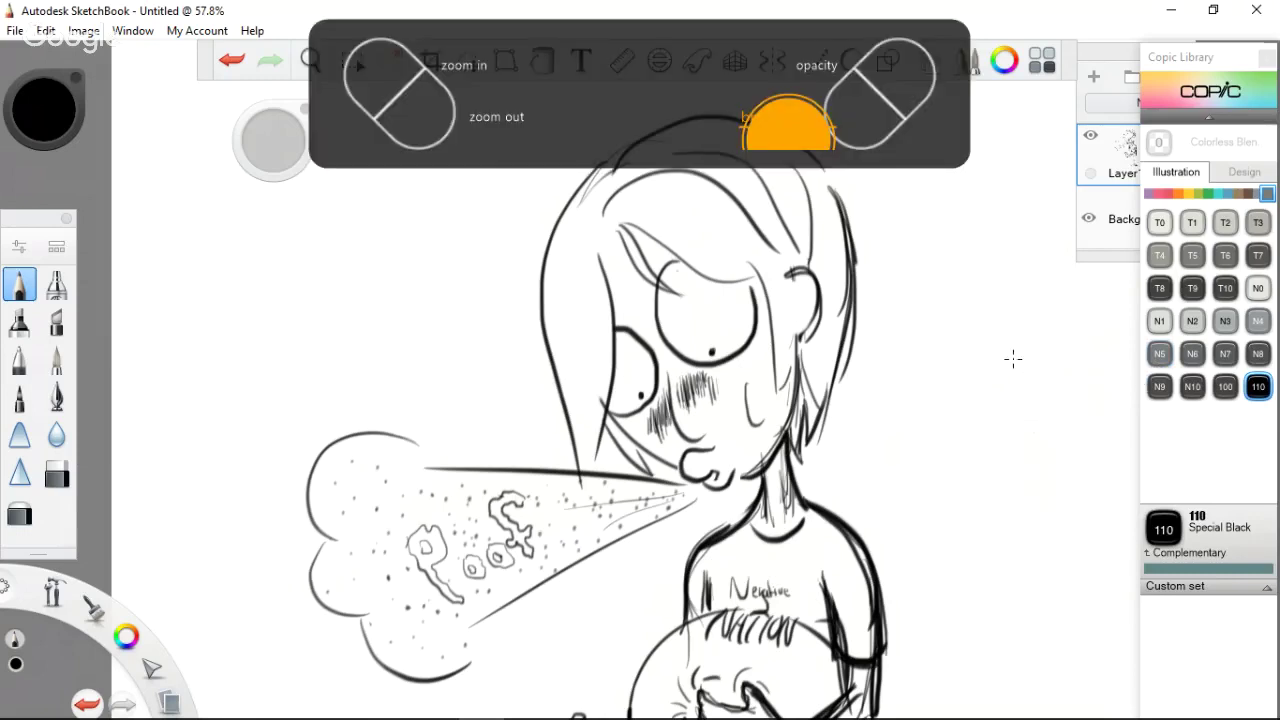
{"action": "scroll", "coordinate": [1013, 358], "scroll_direction": "down", "scroll_amount": 3}
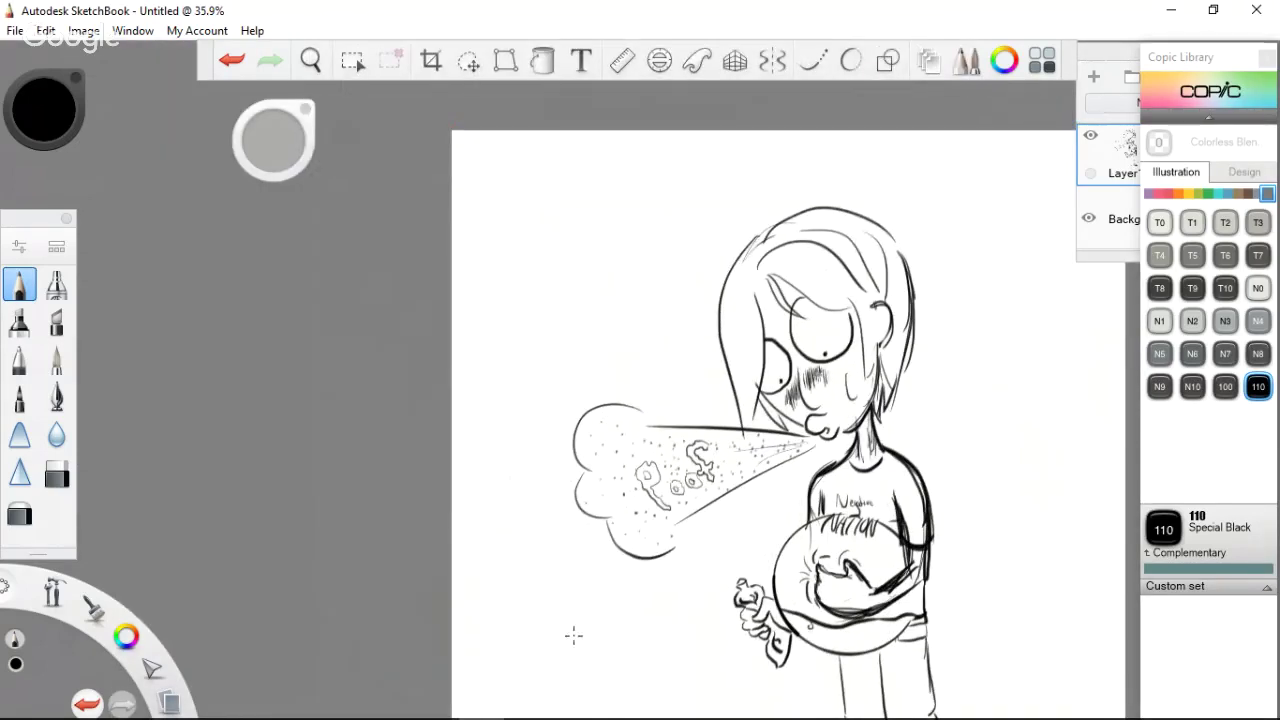
{"action": "key", "text": "space"}
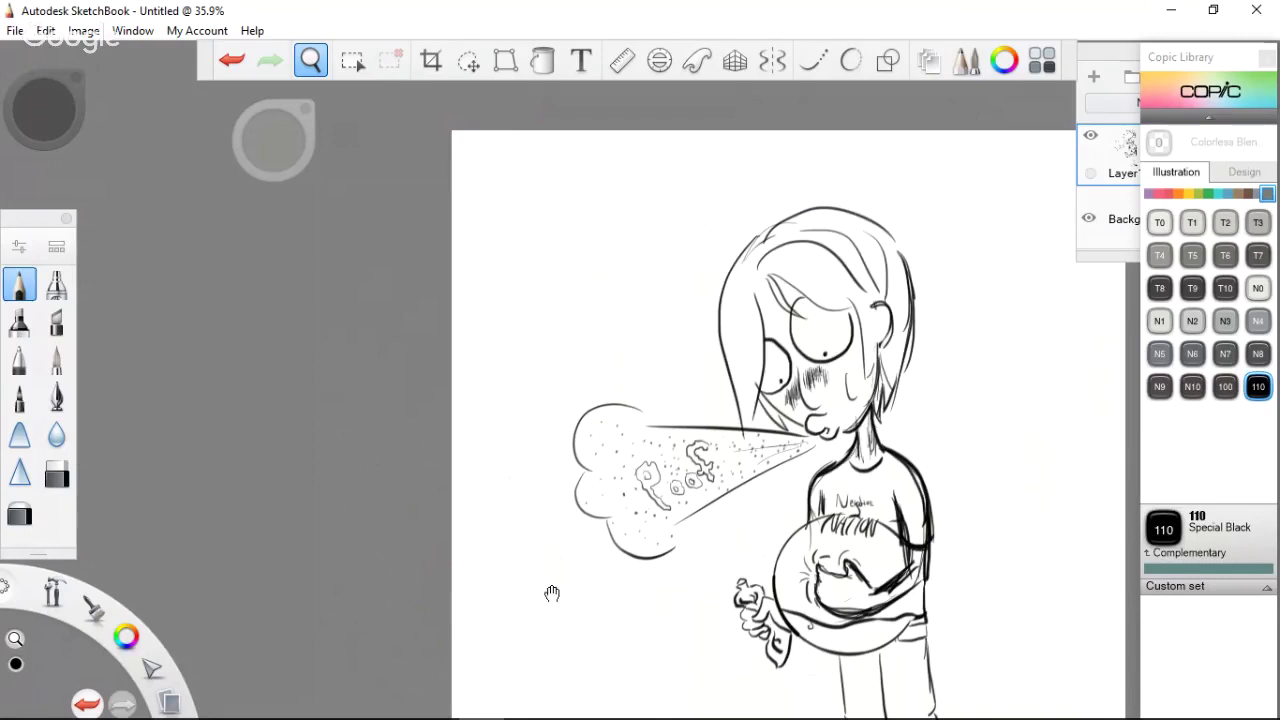
{"action": "left_click_drag", "start_coordinate": [552, 593], "coordinate": [327, 505]}
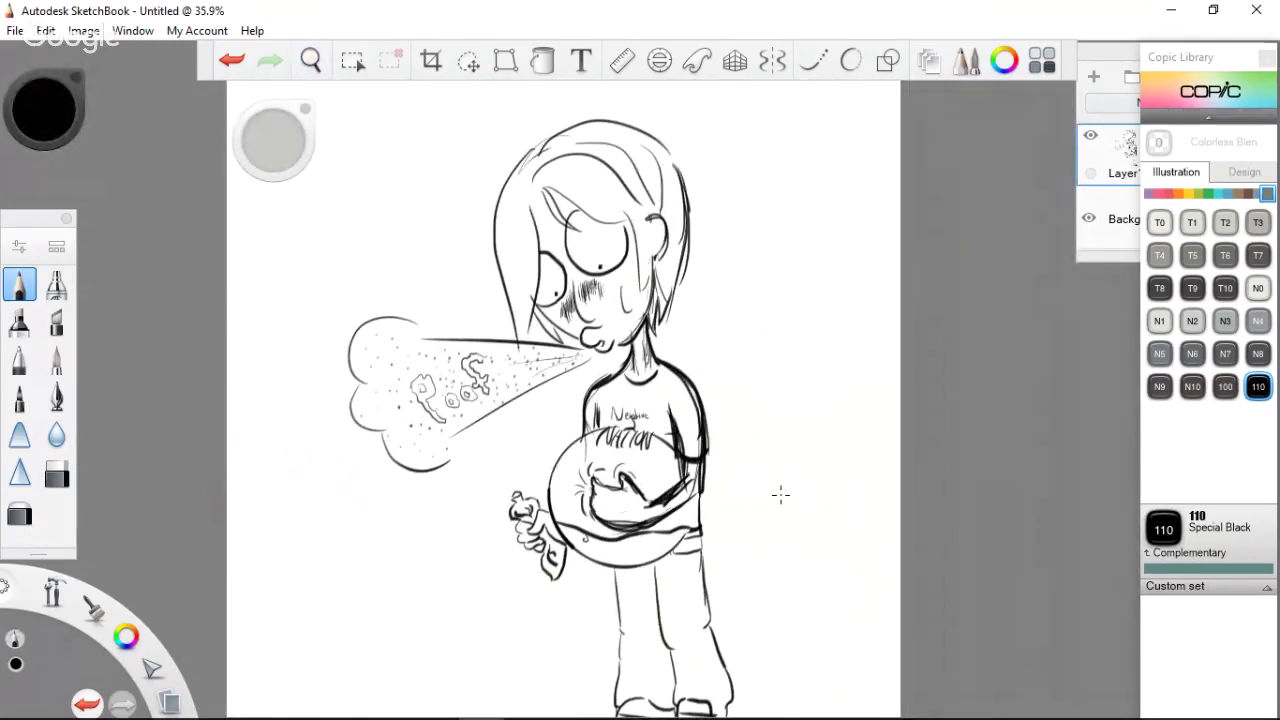
{"action": "key", "text": "space"}
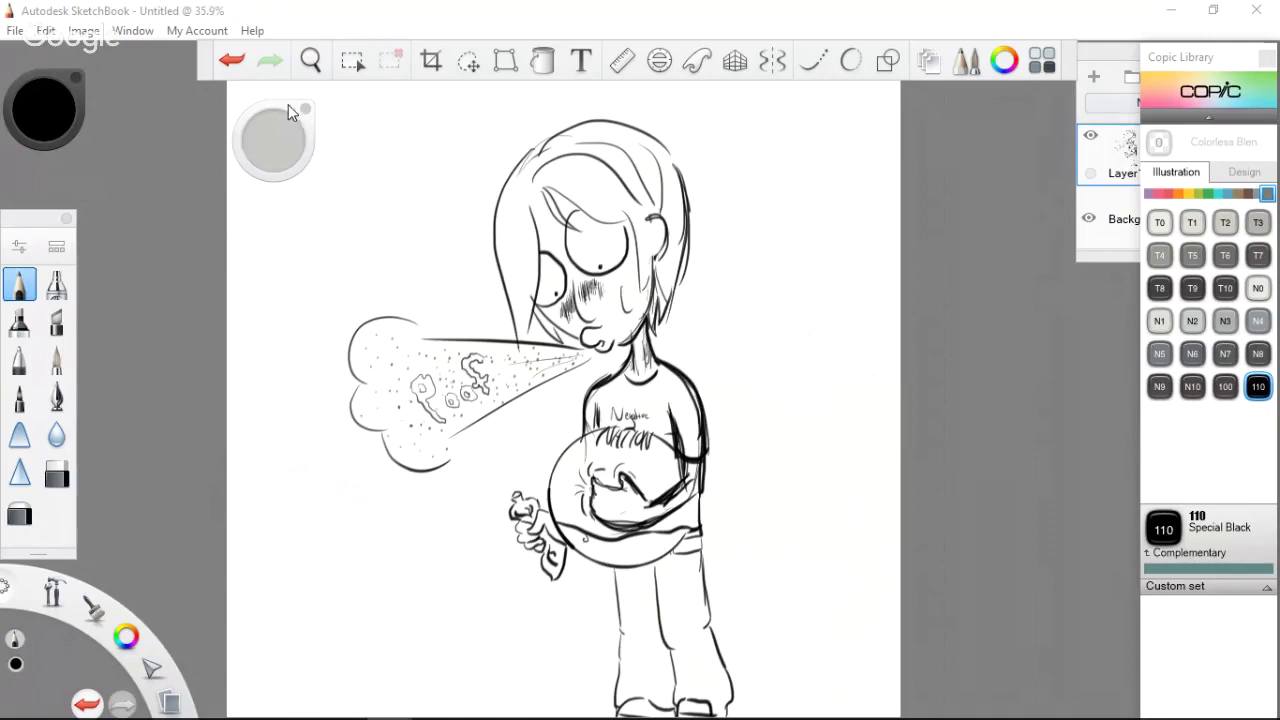
{"action": "left_click_drag", "start_coordinate": [288, 104], "coordinate": [184, 93]}
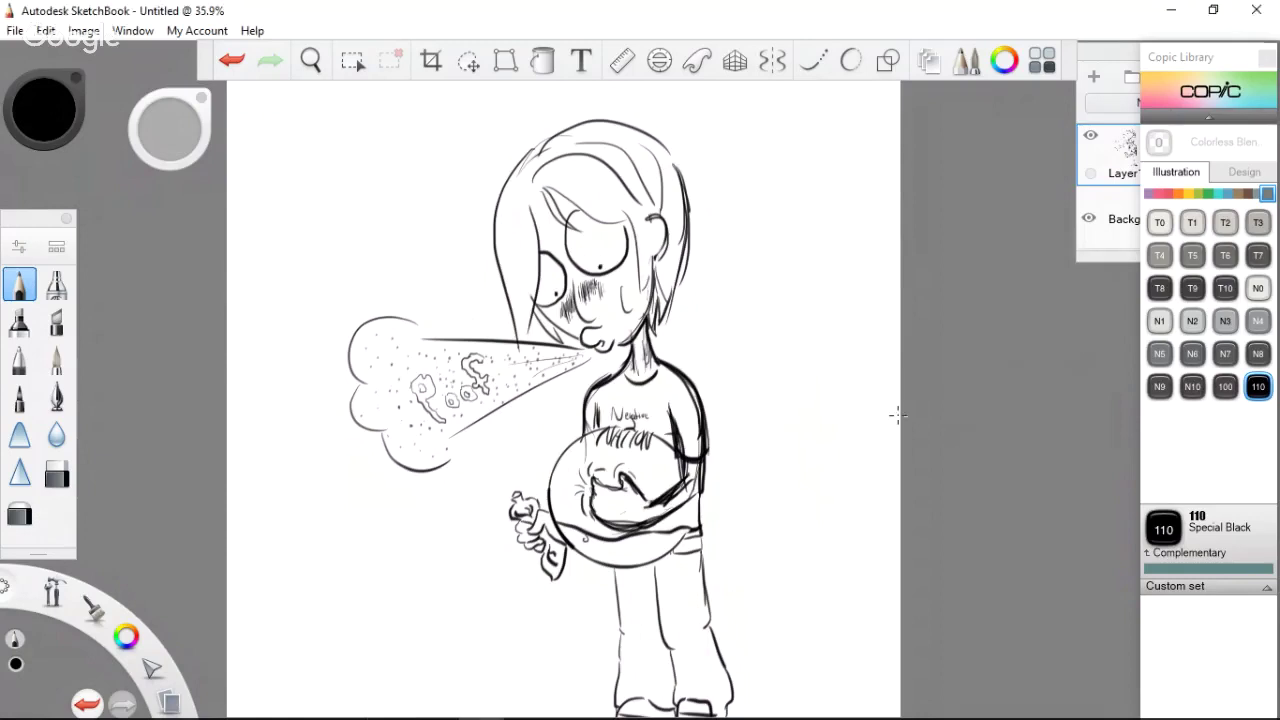
Pan down to the feet and erase the old left shoe and trouser bottom
{"action": "key", "text": "space"}
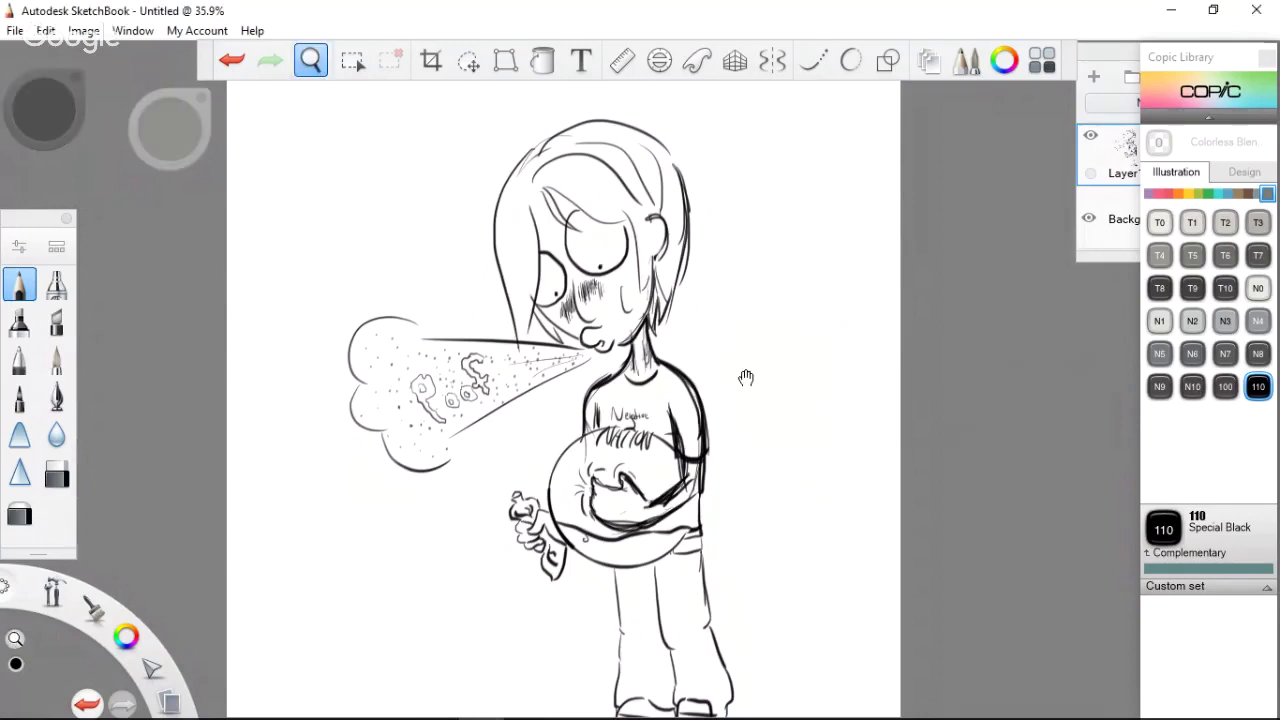
{"action": "scroll", "coordinate": [745, 379], "scroll_direction": "down", "scroll_amount": 3}
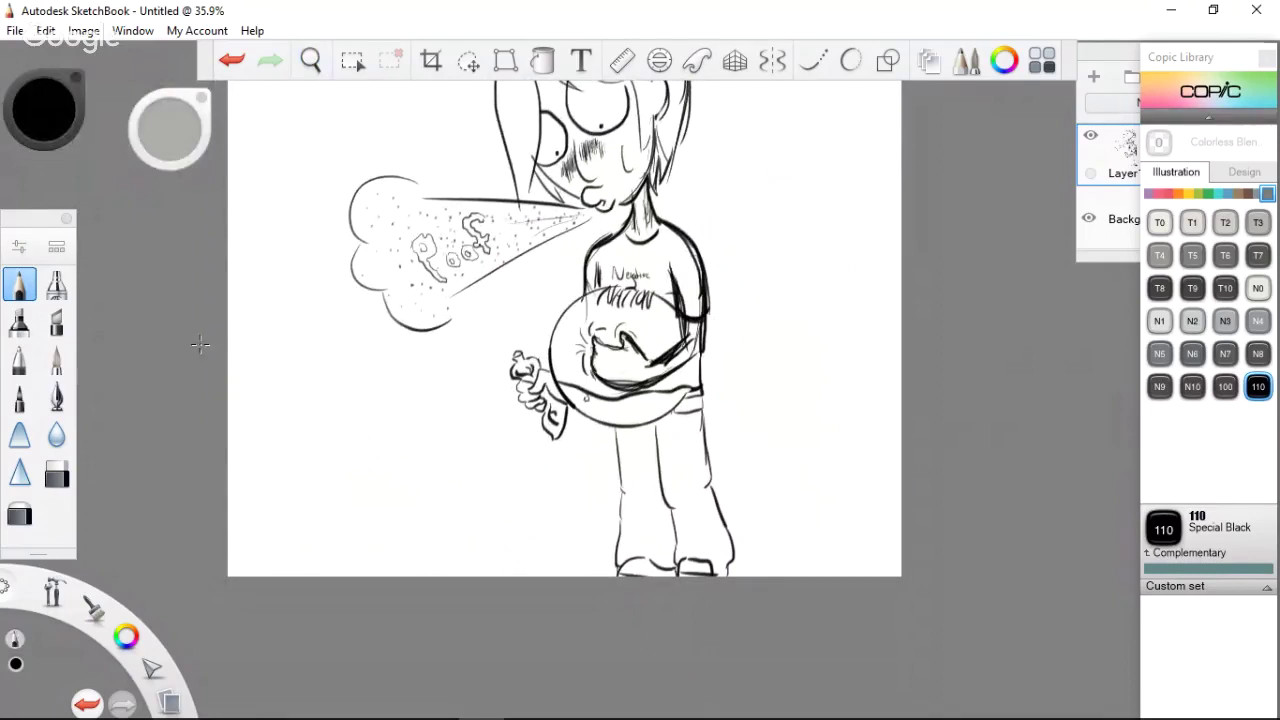
{"action": "left_click", "coordinate": [62, 472]}
{"action": "left_click_drag", "start_coordinate": [658, 543], "coordinate": [637, 553]}
{"action": "left_click", "coordinate": [637, 553]}
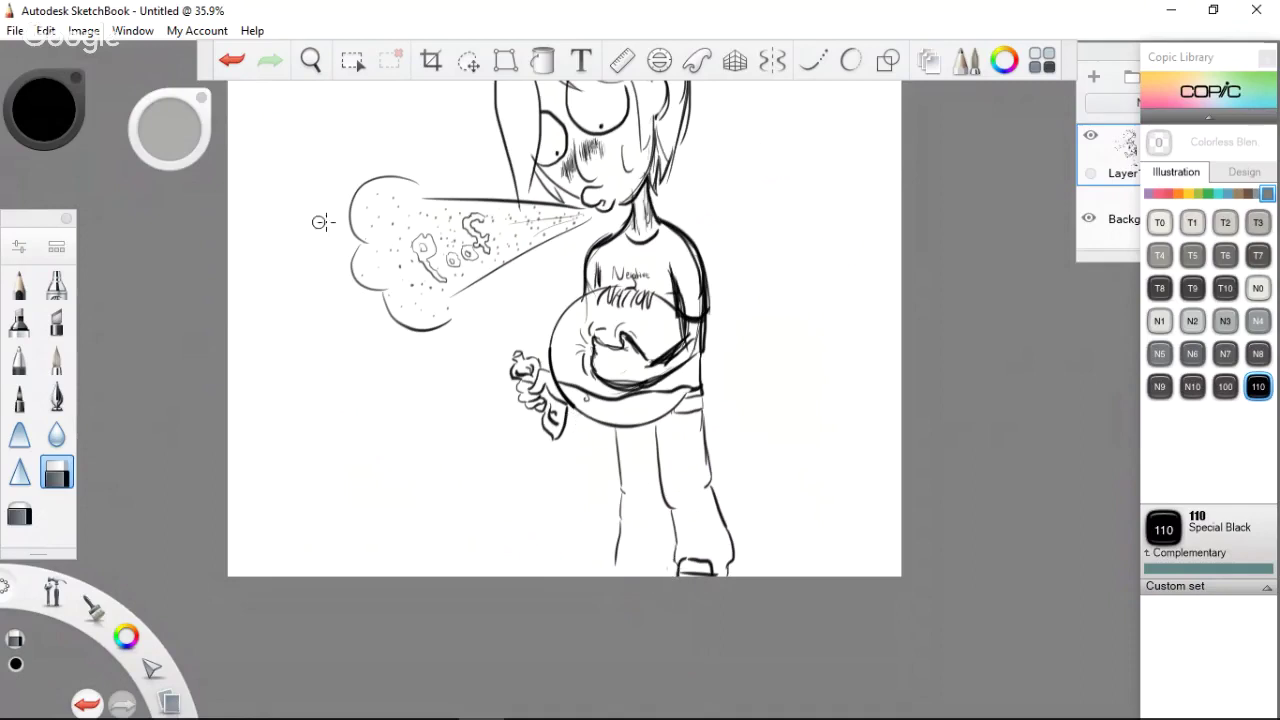
Redraw the left trouser leg and a longer left shoe outline with the Pencil
{"action": "left_click", "coordinate": [19, 285]}
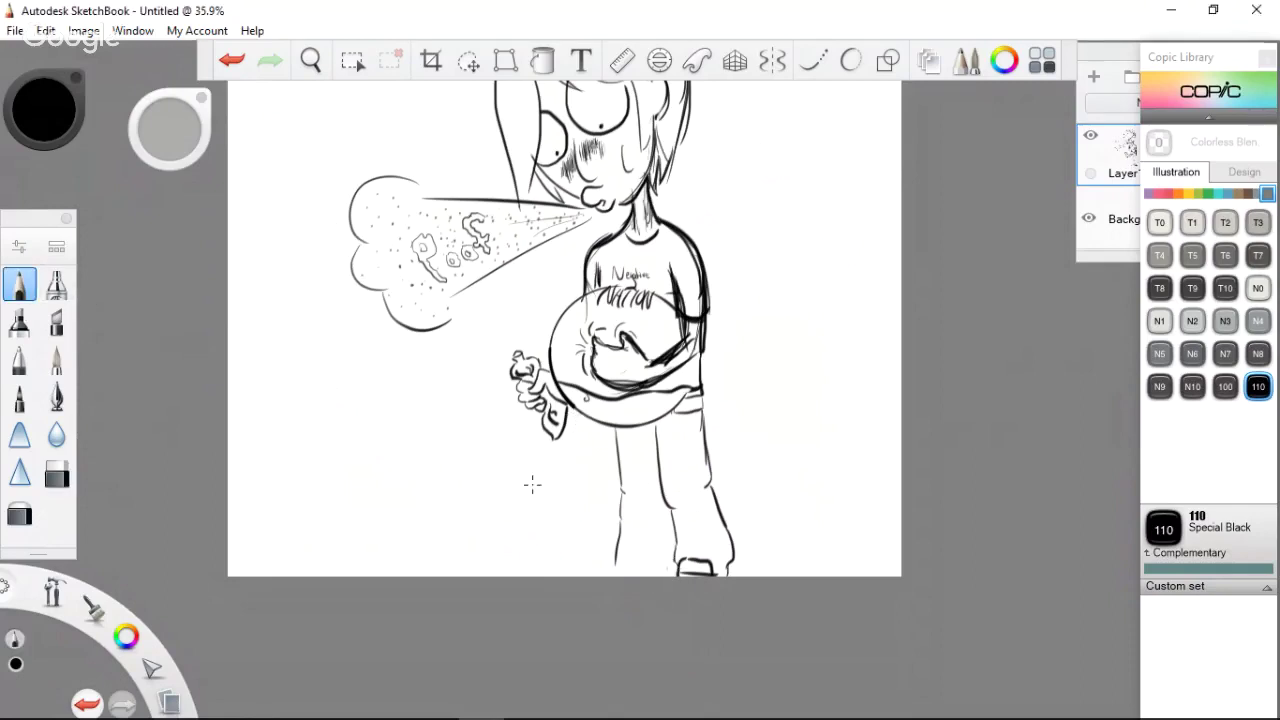
{"action": "left_click_drag", "start_coordinate": [617, 553], "coordinate": [593, 576]}
{"action": "left_click_drag", "start_coordinate": [630, 566], "coordinate": [655, 575]}
{"action": "key", "text": "ctrl+z"}
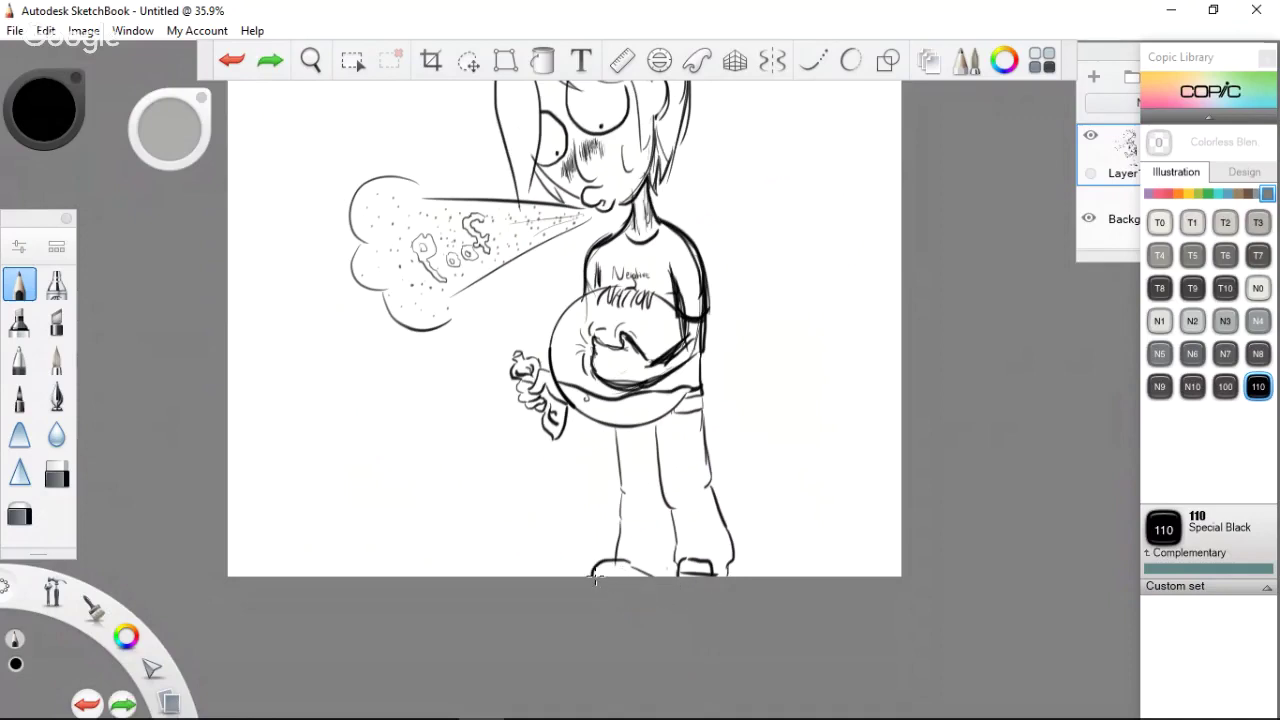
{"action": "left_click_drag", "start_coordinate": [596, 577], "coordinate": [655, 575]}
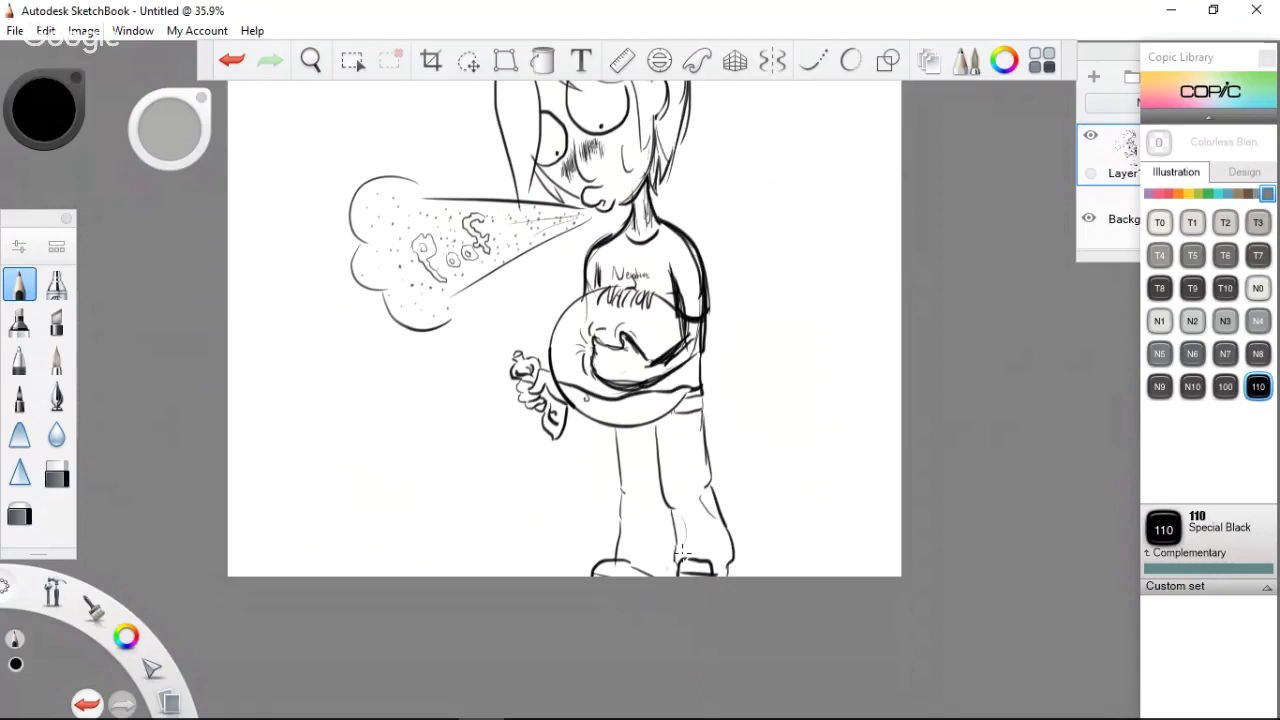
Darken the left trouser-leg lines, inner leg edge and left shoe outline
{"action": "left_click_drag", "start_coordinate": [696, 522], "coordinate": [678, 542]}
{"action": "key", "text": "ctrl+z"}
{"action": "left_click_drag", "start_coordinate": [612, 430], "coordinate": [626, 492]}
{"action": "left_click_drag", "start_coordinate": [620, 540], "coordinate": [612, 566]}
{"action": "left_click_drag", "start_coordinate": [620, 523], "coordinate": [614, 558]}
{"action": "mouse_move", "coordinate": [670, 506]}
{"action": "left_mouse_down"}
{"action": "mouse_move", "coordinate": [672, 574]}
{"action": "mouse_move", "coordinate": [733, 566]}
{"action": "mouse_move", "coordinate": [724, 581]}
{"action": "left_mouse_up"}
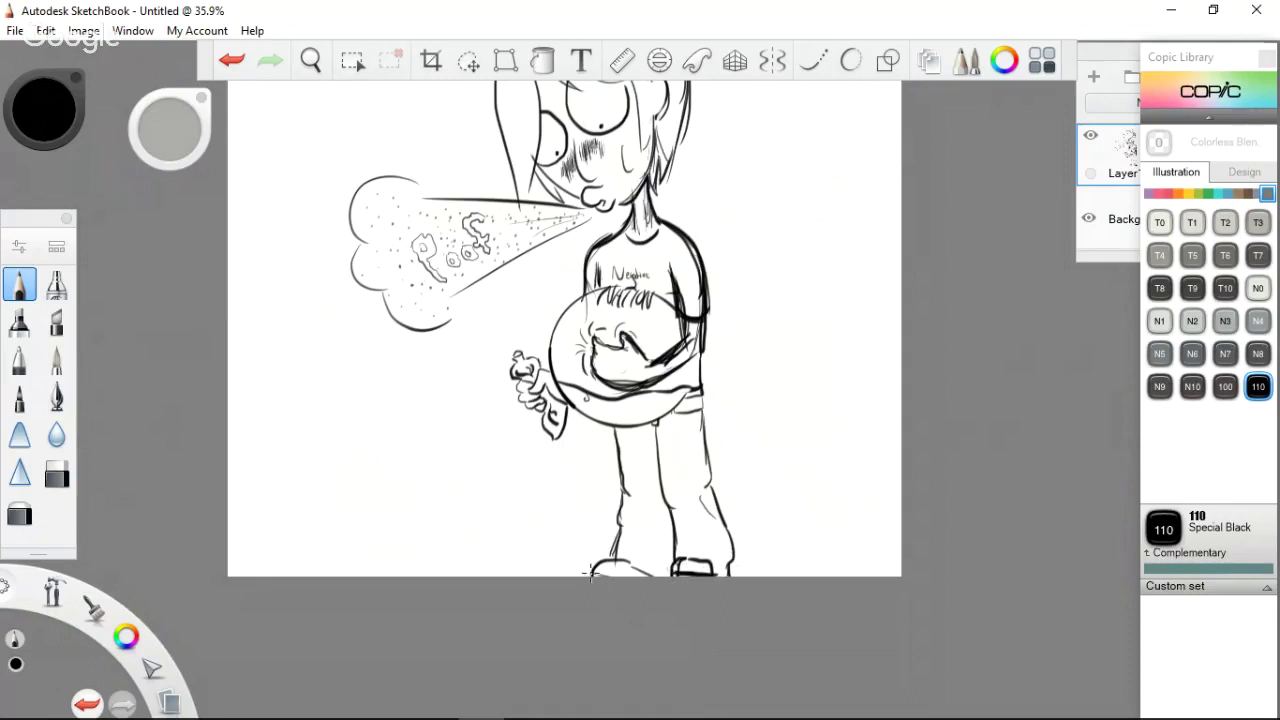
{"action": "mouse_move", "coordinate": [594, 574]}
{"action": "left_mouse_down"}
{"action": "mouse_move", "coordinate": [600, 560]}
{"action": "mouse_move", "coordinate": [668, 580]}
{"action": "left_mouse_up"}
{"action": "mouse_move", "coordinate": [614, 426]}
{"action": "left_mouse_down"}
{"action": "mouse_move", "coordinate": [628, 504]}
{"action": "mouse_move", "coordinate": [614, 548]}
{"action": "mouse_move", "coordinate": [670, 576]}
{"action": "left_mouse_up"}
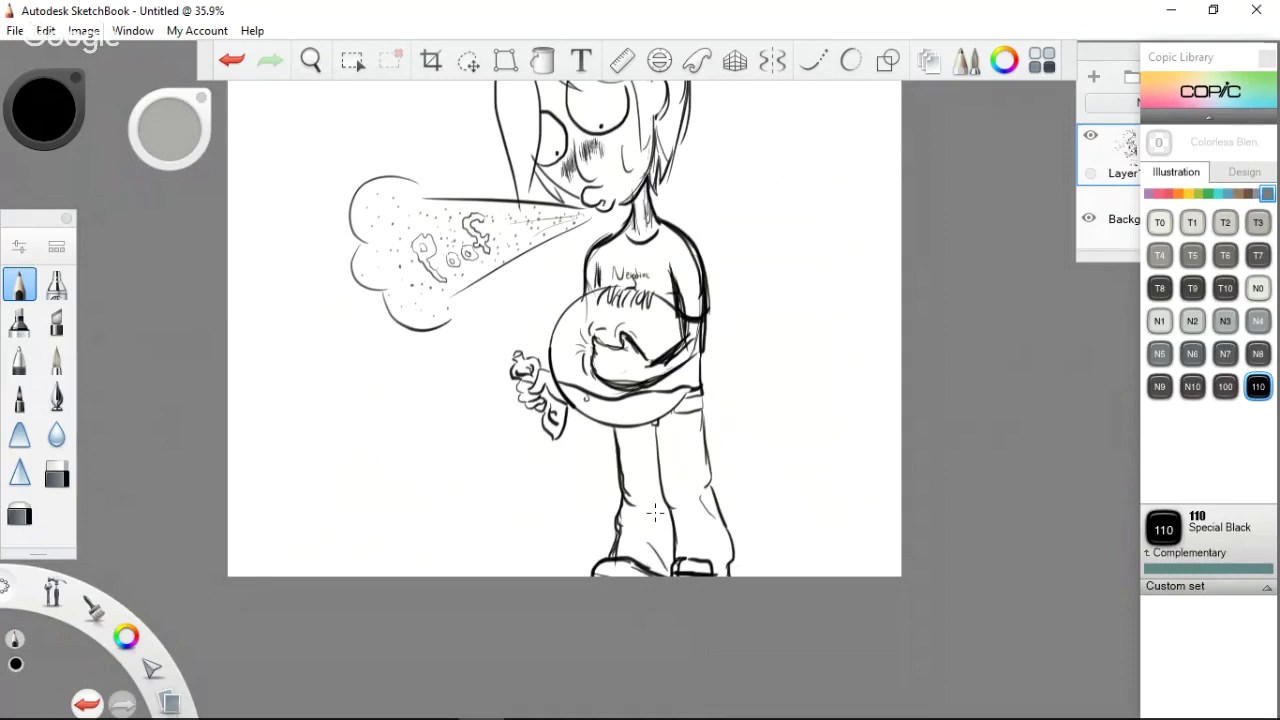
{"action": "left_click_drag", "start_coordinate": [655, 511], "coordinate": [661, 537]}
Retrace the right leg's outer edge, retrying until the lower right-leg line fits
{"action": "left_click_drag", "start_coordinate": [720, 533], "coordinate": [733, 576]}
{"action": "key", "text": "ctrl+z"}
{"action": "left_click_drag", "start_coordinate": [699, 410], "coordinate": [714, 490]}
{"action": "key", "text": "ctrl+z"}
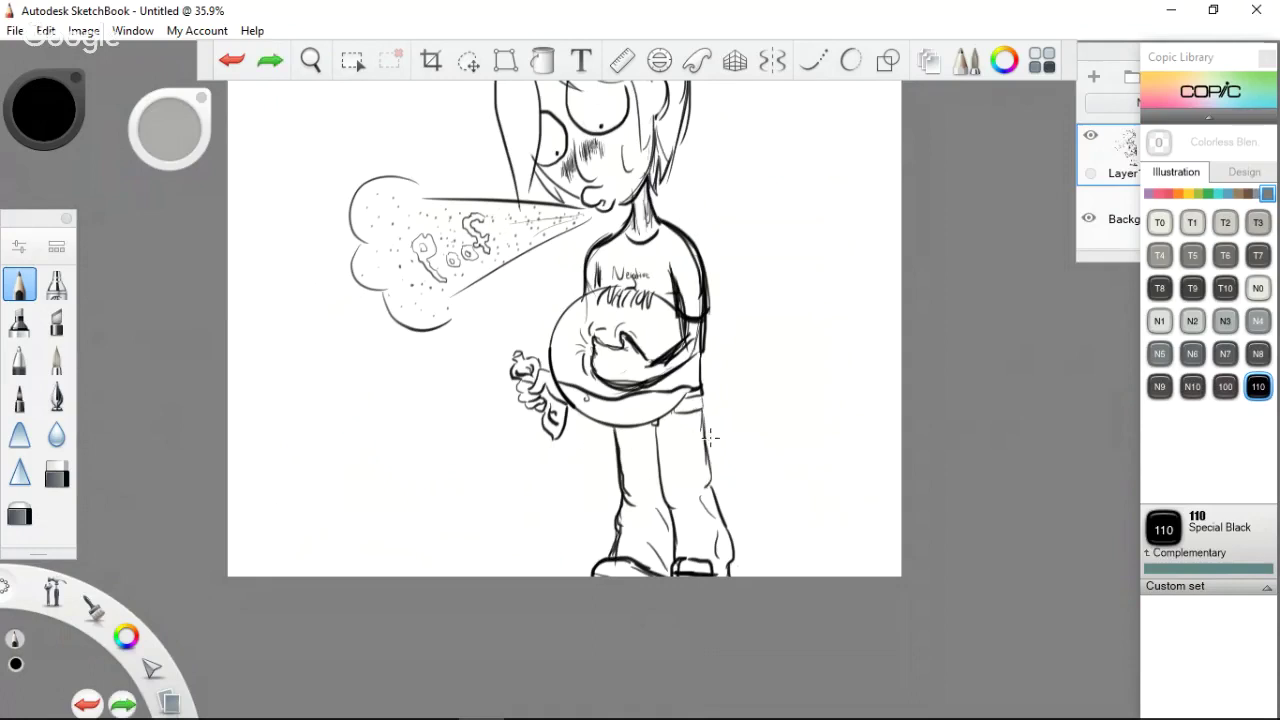
{"action": "left_click_drag", "start_coordinate": [700, 410], "coordinate": [714, 500]}
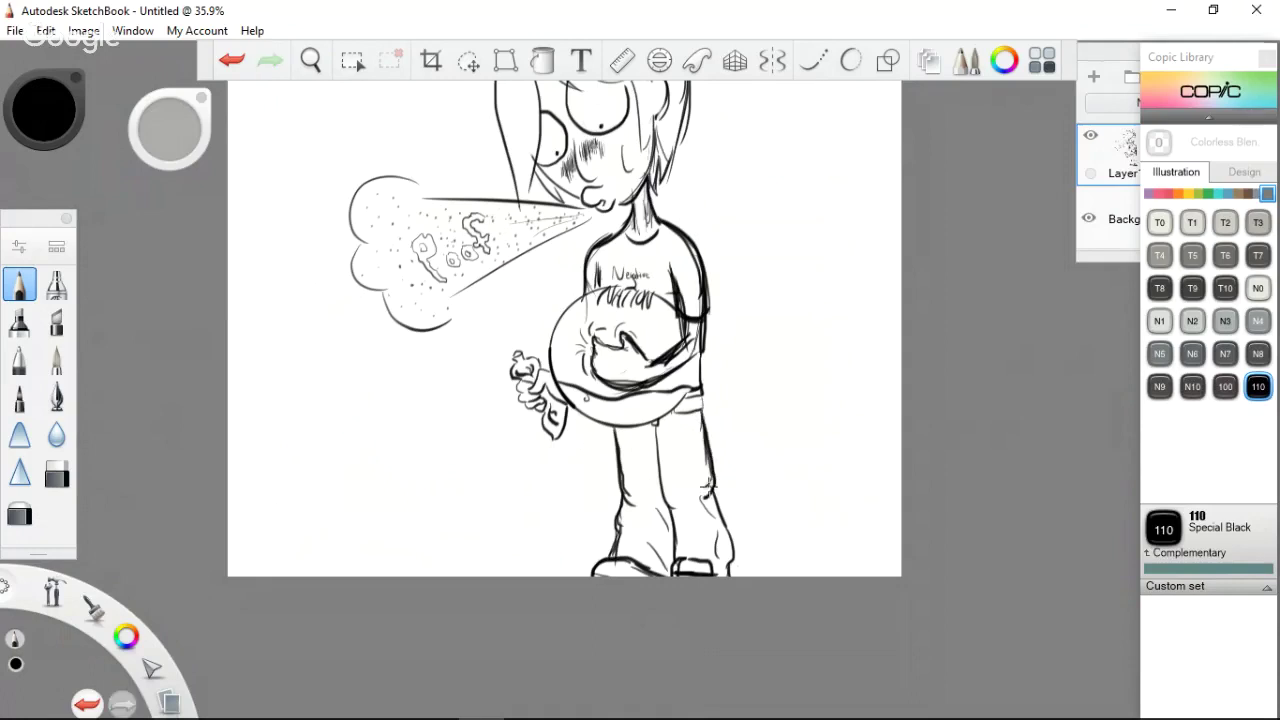
{"action": "key", "text": "ctrl+z"}
{"action": "left_click_drag", "start_coordinate": [703, 410], "coordinate": [738, 565]}
{"action": "key", "text": "ctrl+z"}
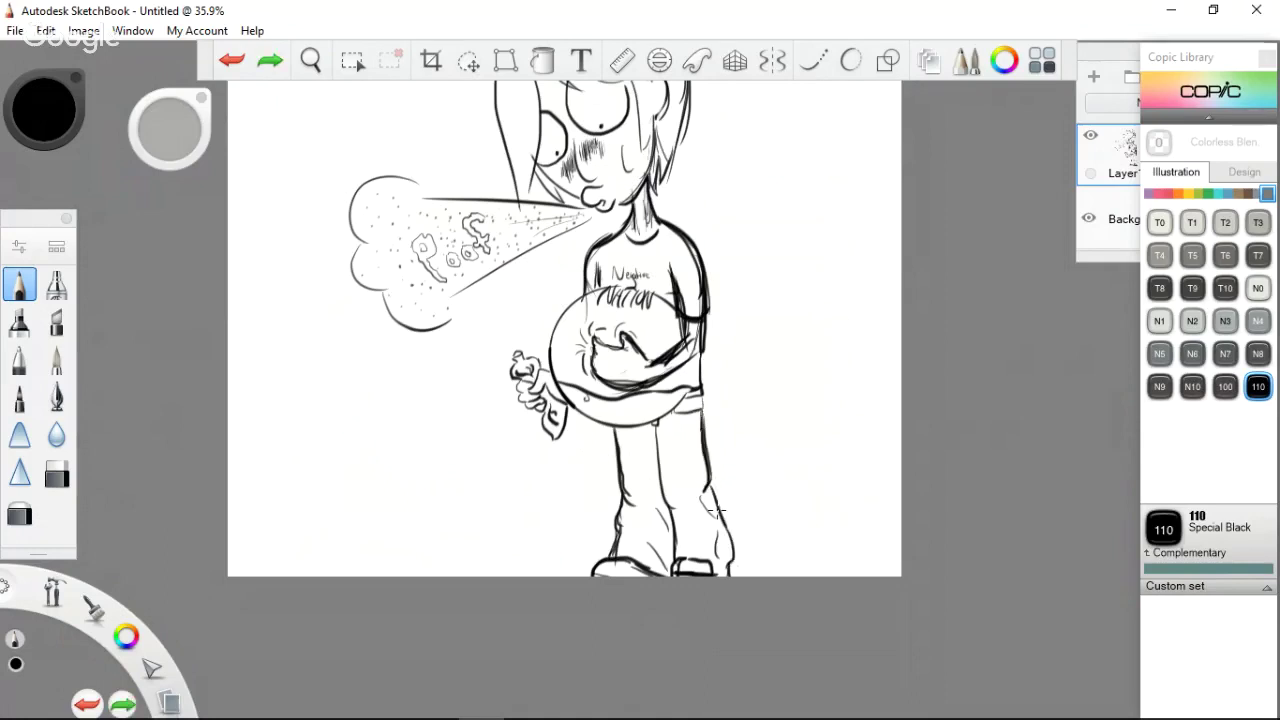
{"action": "left_click_drag", "start_coordinate": [704, 474], "coordinate": [737, 568]}
{"action": "key", "text": "ctrl+z"}
{"action": "left_click_drag", "start_coordinate": [708, 484], "coordinate": [737, 568]}
{"action": "key", "text": "ctrl+z"}
{"action": "left_click_drag", "start_coordinate": [708, 484], "coordinate": [737, 568]}
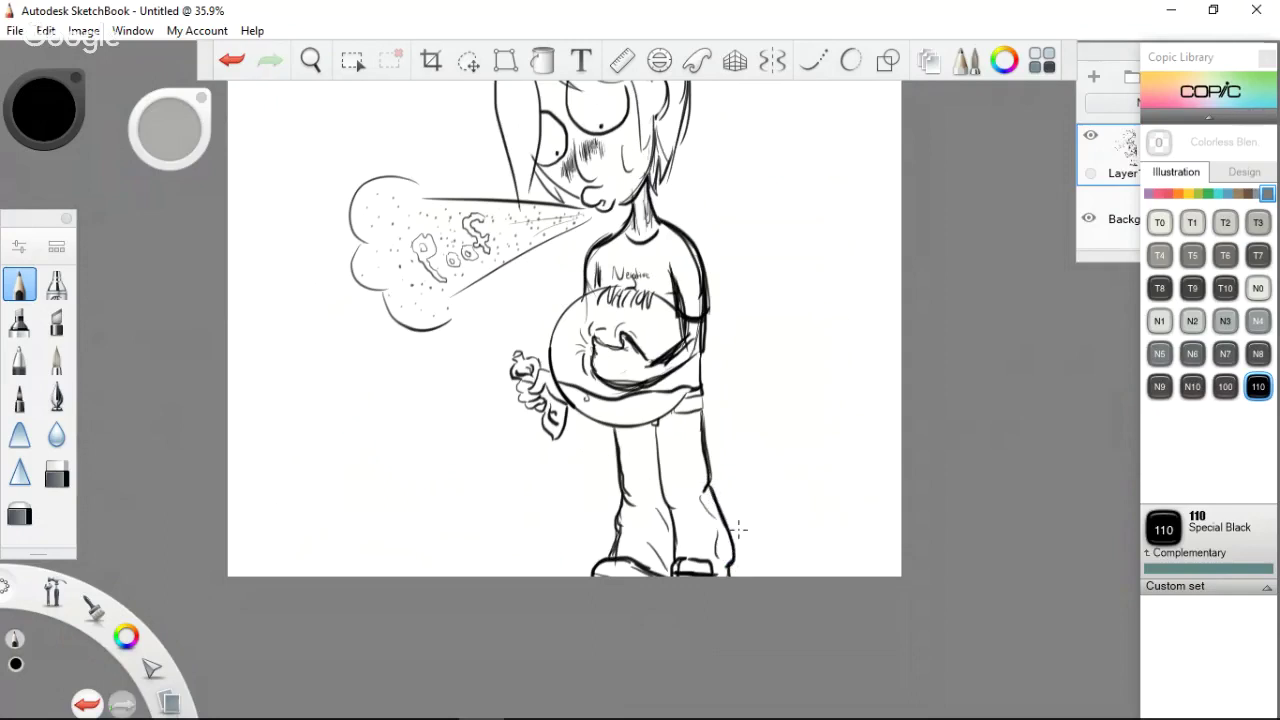
Try a left-leg line and a right-leg pocket line, then undo both
{"action": "left_click_drag", "start_coordinate": [616, 420], "coordinate": [636, 512]}
{"action": "key", "text": "ctrl+z"}
{"action": "mouse_move", "coordinate": [684, 406]}
{"action": "left_mouse_down"}
{"action": "mouse_move", "coordinate": [697, 450]}
{"action": "mouse_move", "coordinate": [697, 434]}
{"action": "left_mouse_up"}
{"action": "key", "text": "ctrl+z"}
{"action": "key", "text": "space"}
{"action": "left_click_drag", "start_coordinate": [852, 313], "coordinate": [864, 292]}
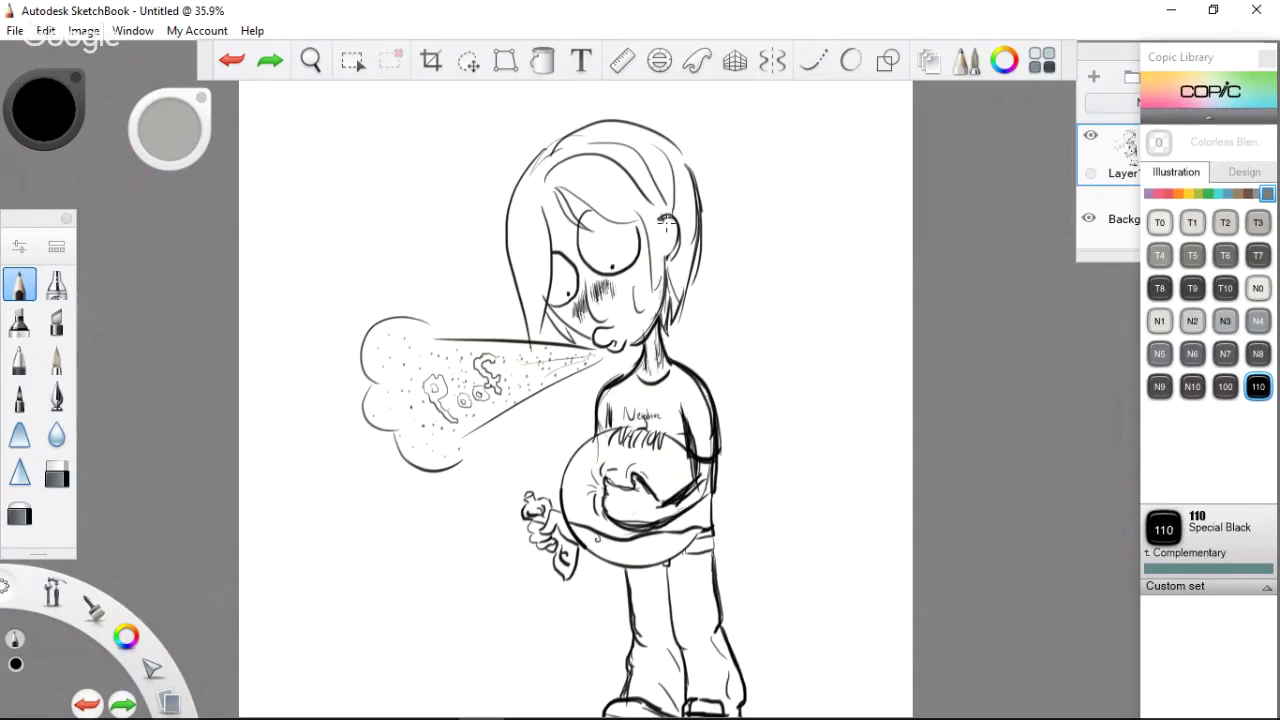
{"action": "left_click_drag", "start_coordinate": [664, 216], "coordinate": [648, 290]}
{"action": "key", "text": "ctrl+z"}
{"action": "left_click_drag", "start_coordinate": [646, 218], "coordinate": [646, 248]}
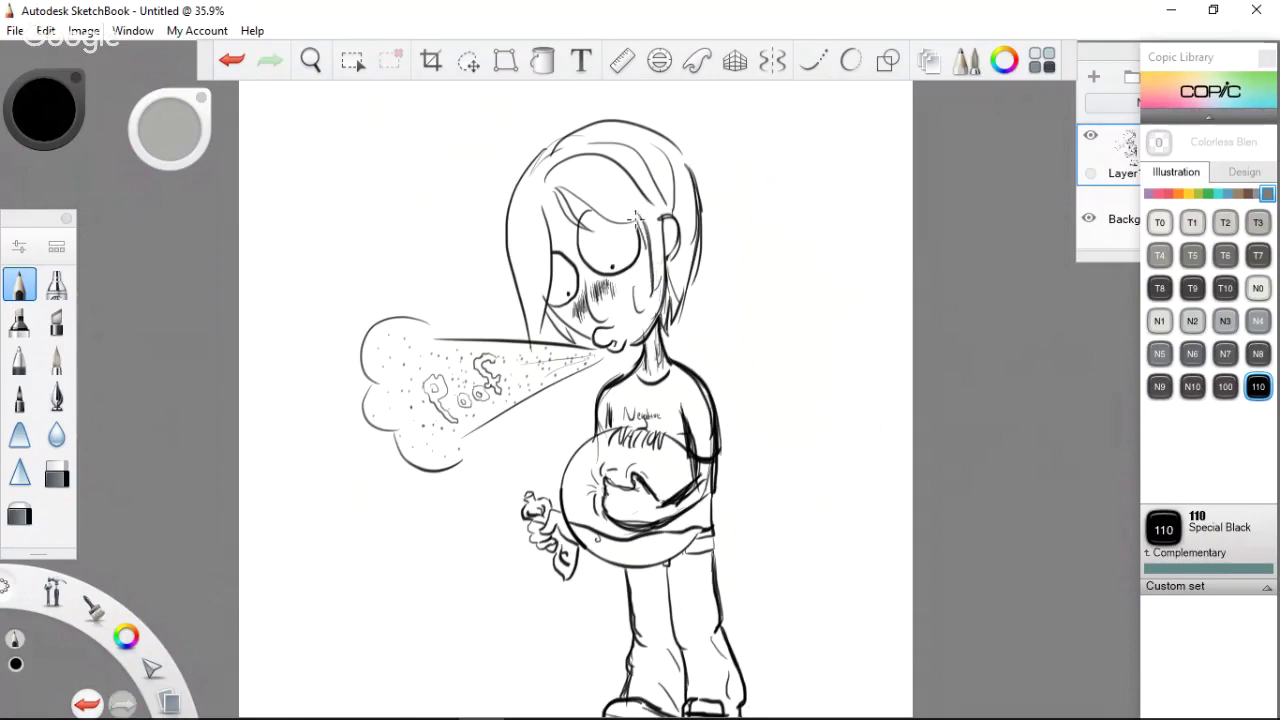
{"action": "key", "text": "ctrl+z"}
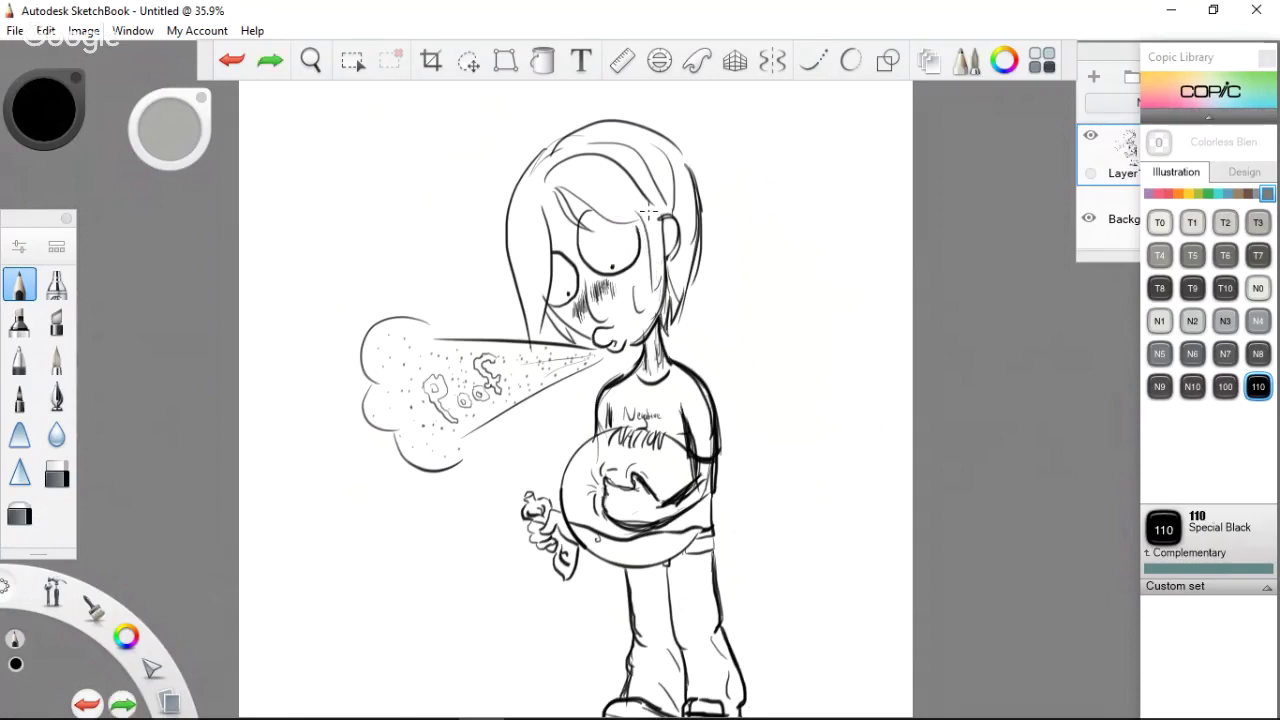
{"action": "left_click_drag", "start_coordinate": [634, 214], "coordinate": [654, 286]}
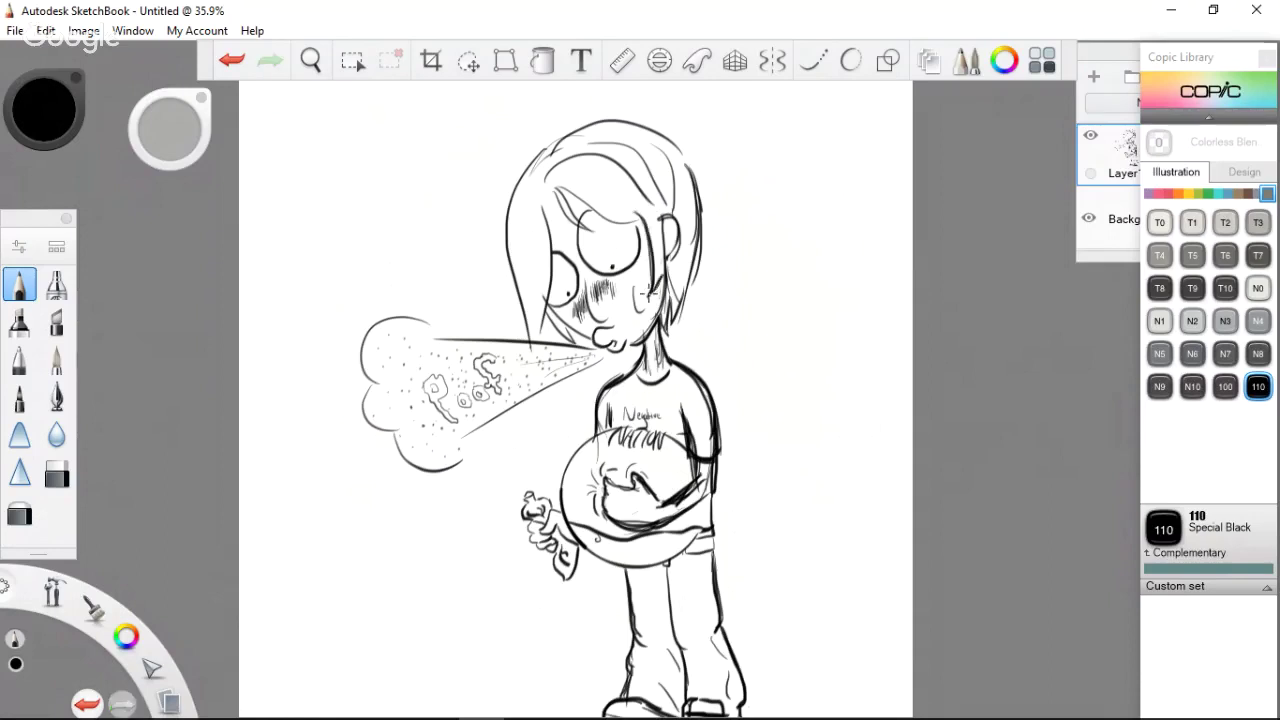
{"action": "key", "text": "ctrl+z"}
{"action": "left_click_drag", "start_coordinate": [662, 248], "coordinate": [670, 272]}
{"action": "left_click_drag", "start_coordinate": [648, 288], "coordinate": [660, 306]}
{"action": "mouse_move", "coordinate": [670, 220]}
{"action": "left_mouse_down"}
{"action": "mouse_move", "coordinate": [664, 250]}
{"action": "mouse_move", "coordinate": [676, 256]}
{"action": "left_mouse_up"}
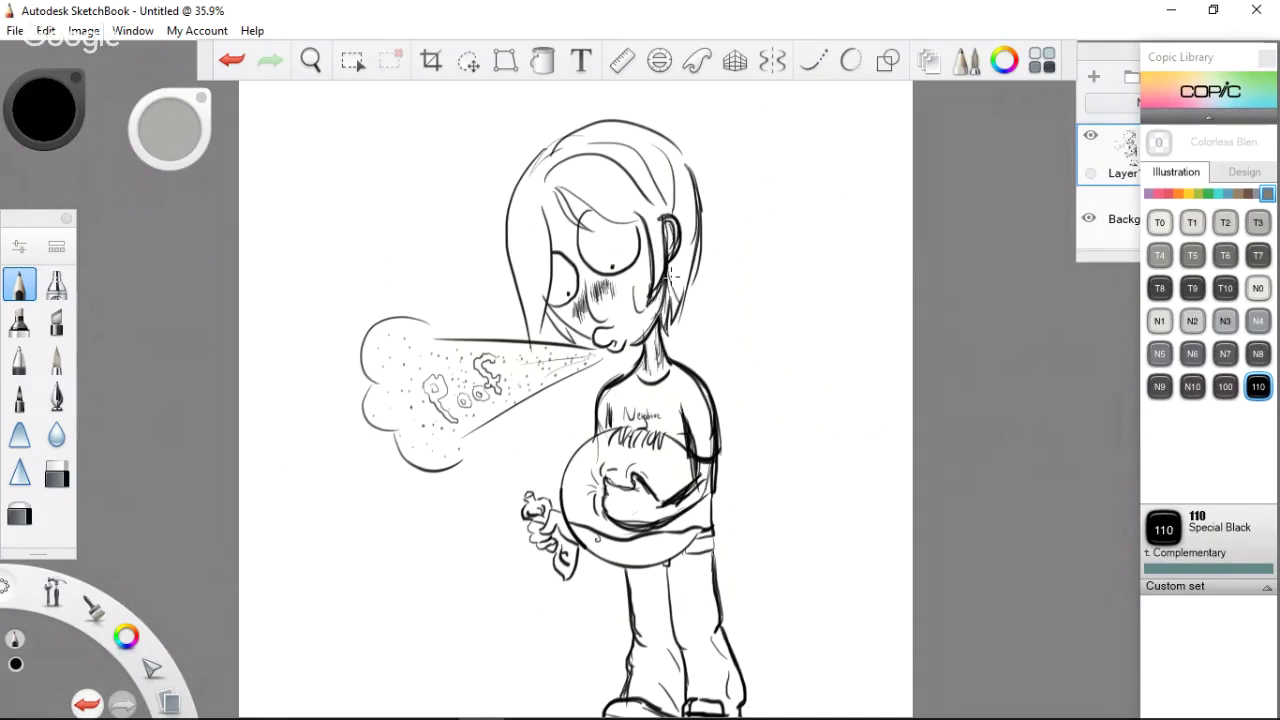